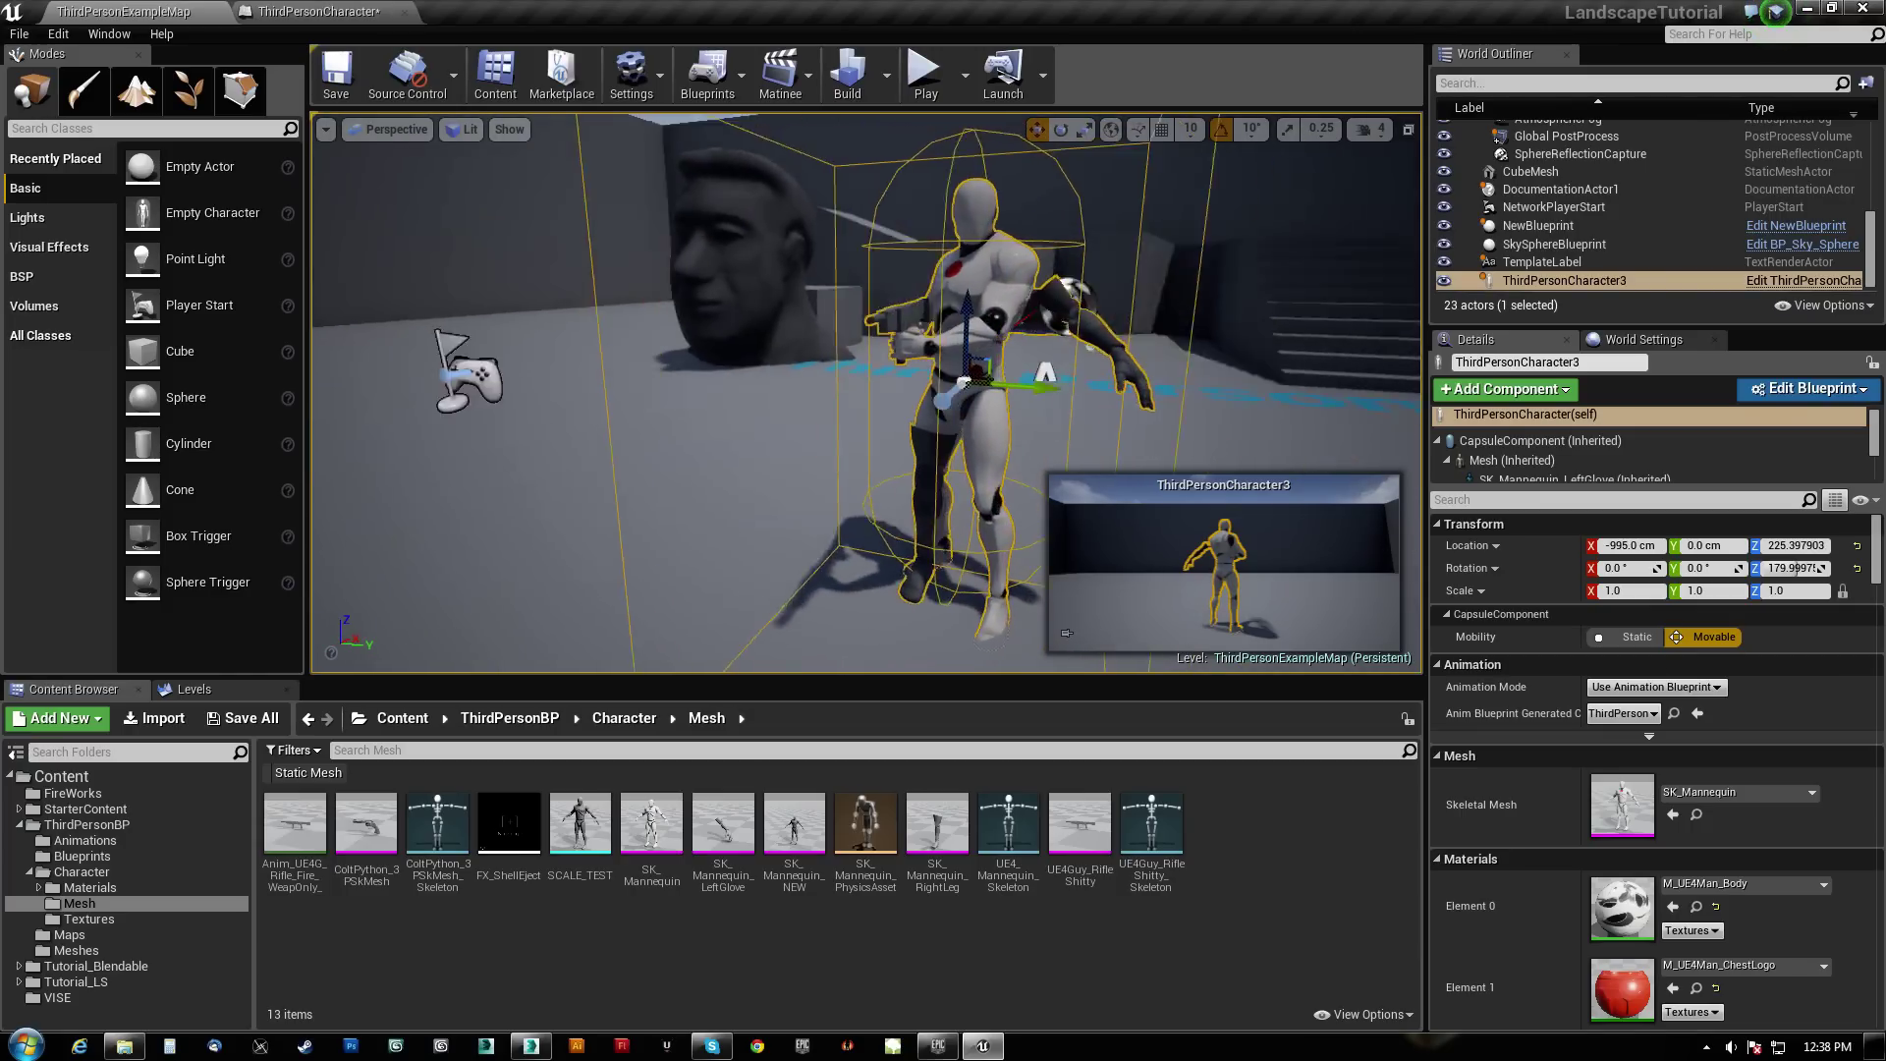
Inspect the third-person character holding the rifle in the level from several angles and up close
{"action": "scroll", "coordinate": [673, 394], "scroll_direction": "up", "scroll_amount": 3}
{"action": "right_click_drag", "start_coordinate": [673, 394], "coordinate": [550, 394], "text": "alt"}
{"action": "left_click_drag", "start_coordinate": [551, 394], "coordinate": [589, 413], "text": "alt"}
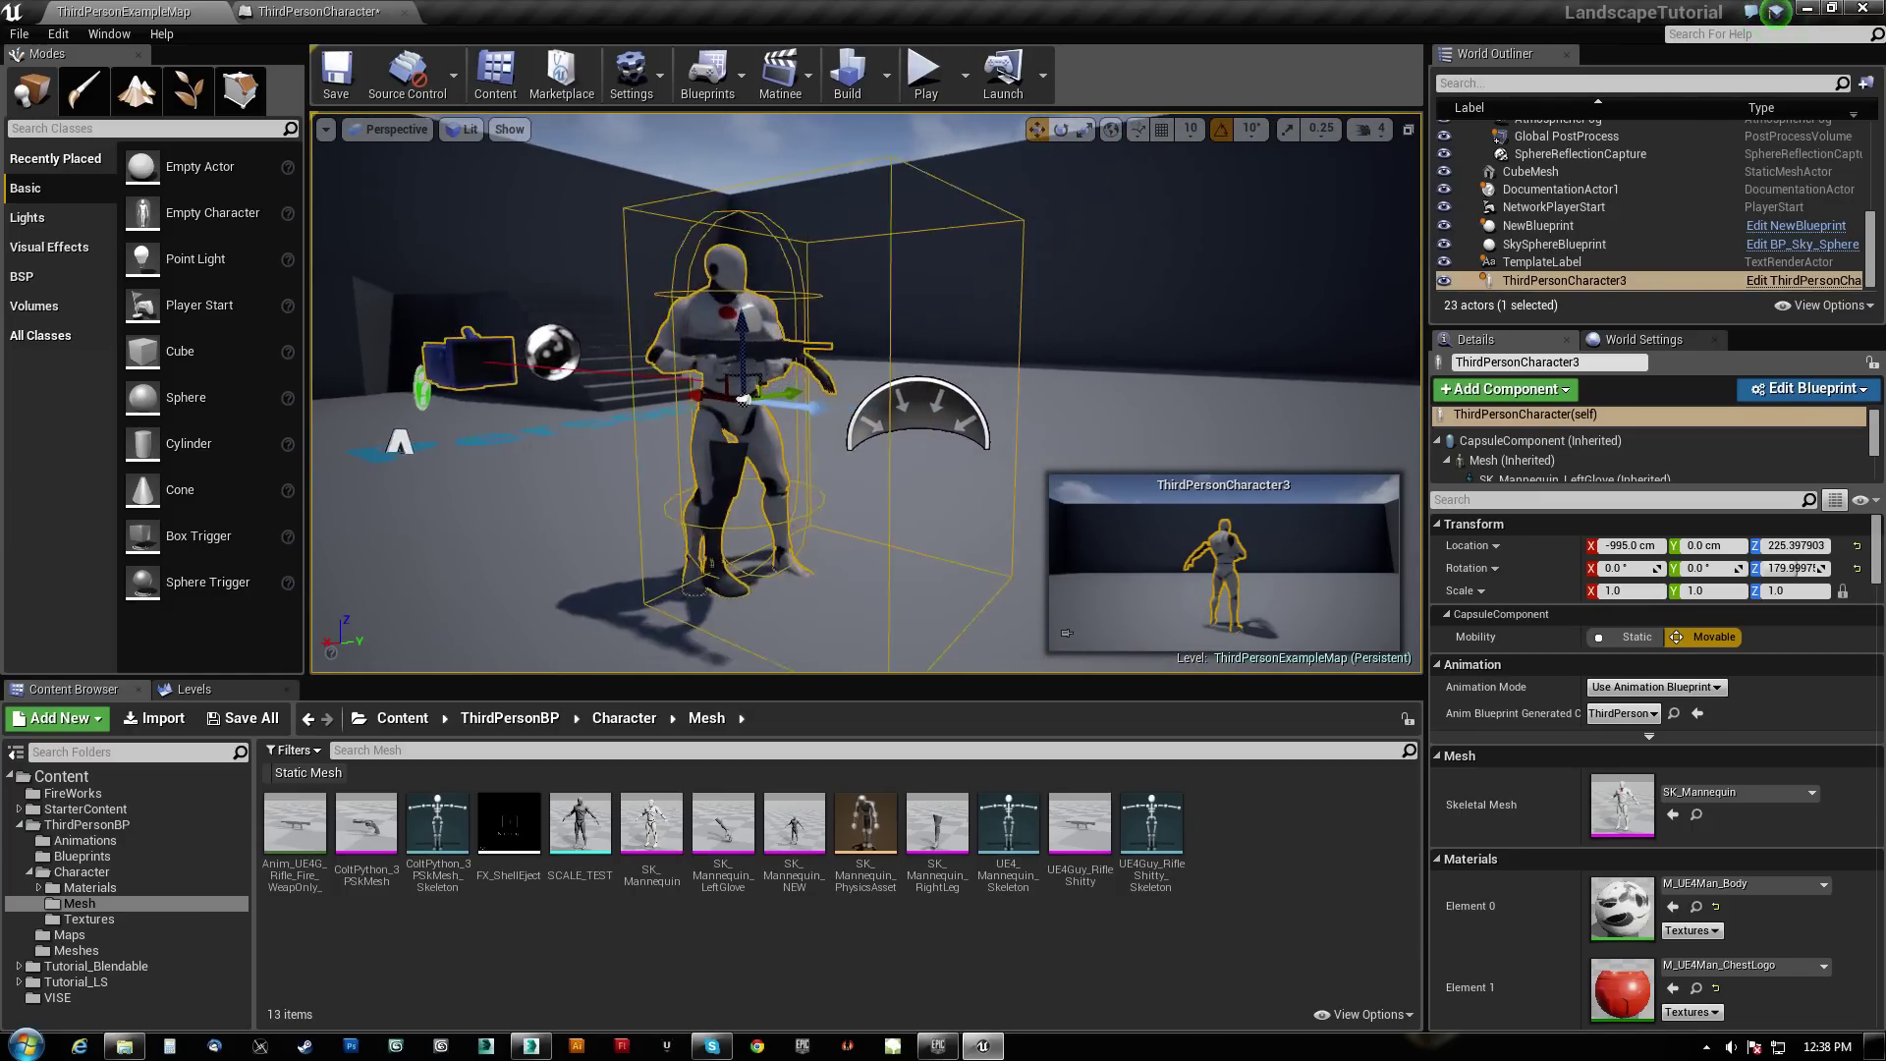
{"action": "right_click_drag", "start_coordinate": [590, 412], "coordinate": [668, 412], "text": "alt"}
{"action": "left_click_drag", "start_coordinate": [668, 413], "coordinate": [639, 413], "text": "alt"}
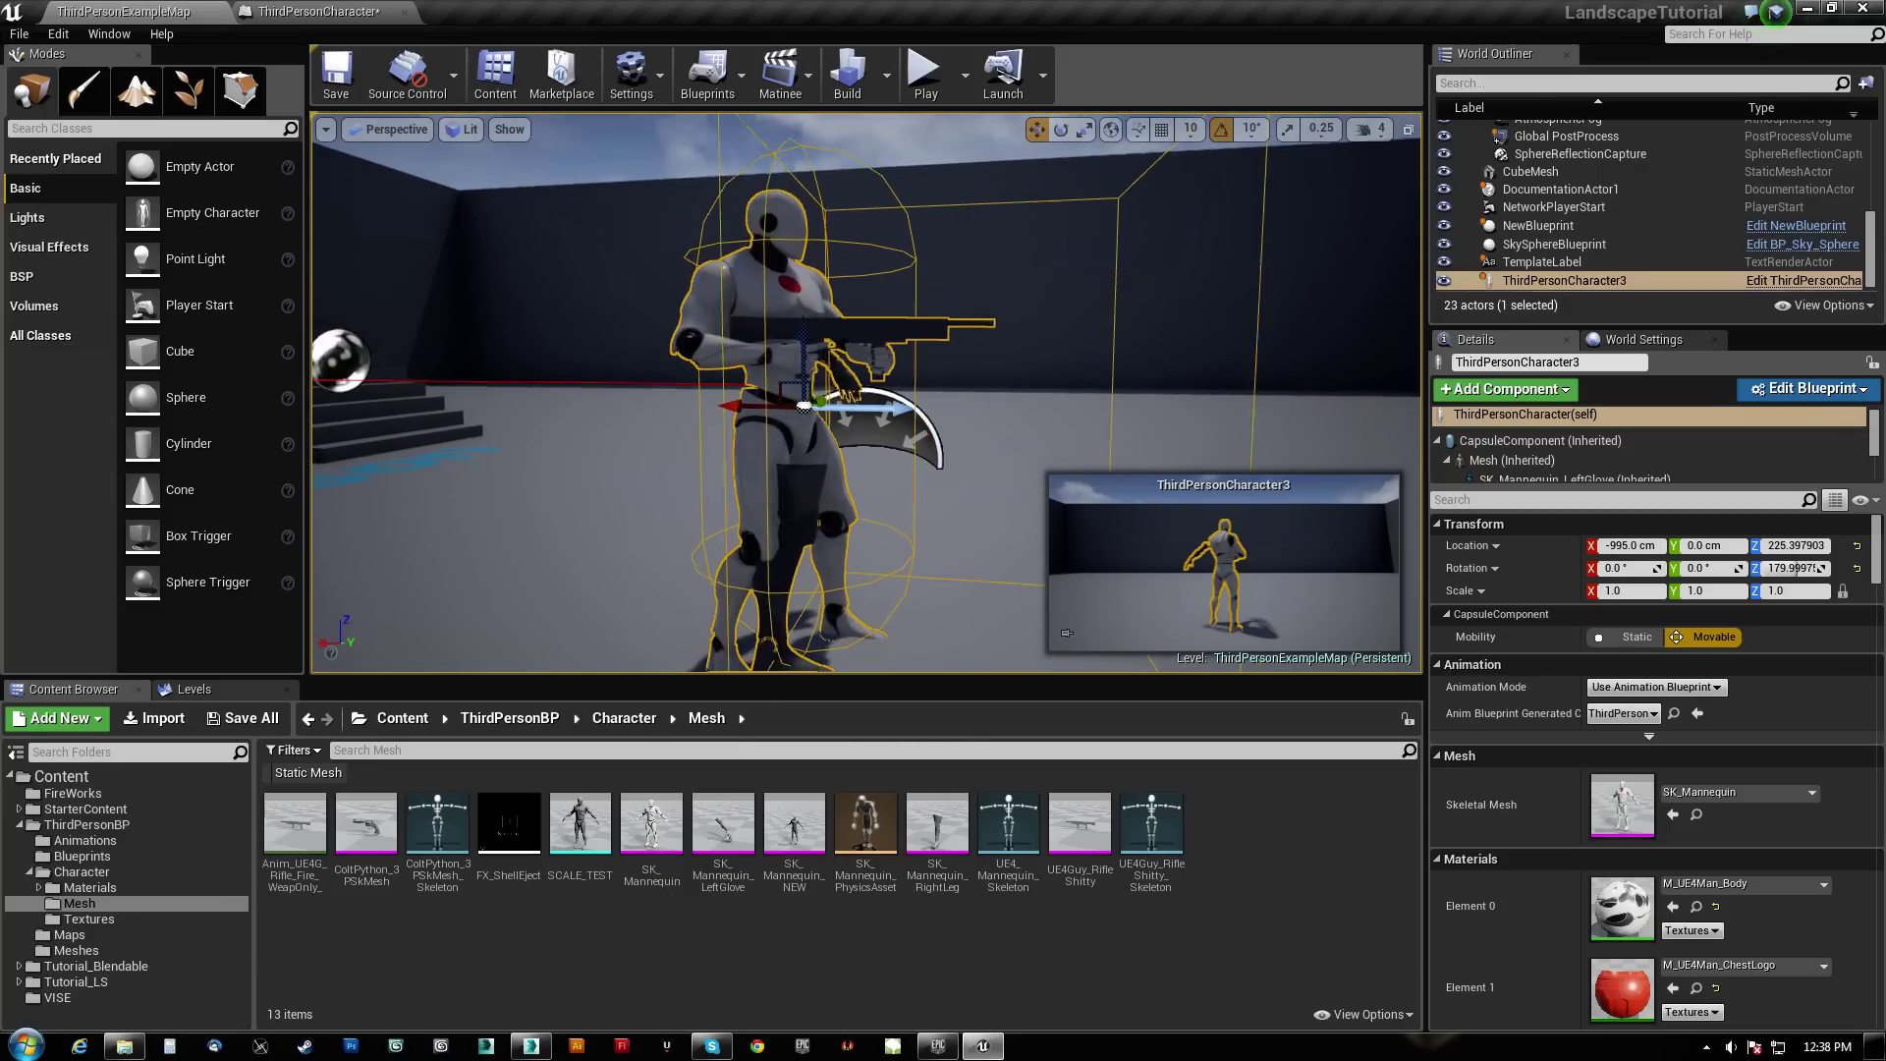
{"action": "right_click_drag", "start_coordinate": [639, 413], "coordinate": [707, 413], "text": "alt"}
{"action": "left_click_drag", "start_coordinate": [708, 413], "coordinate": [825, 418], "text": "alt"}
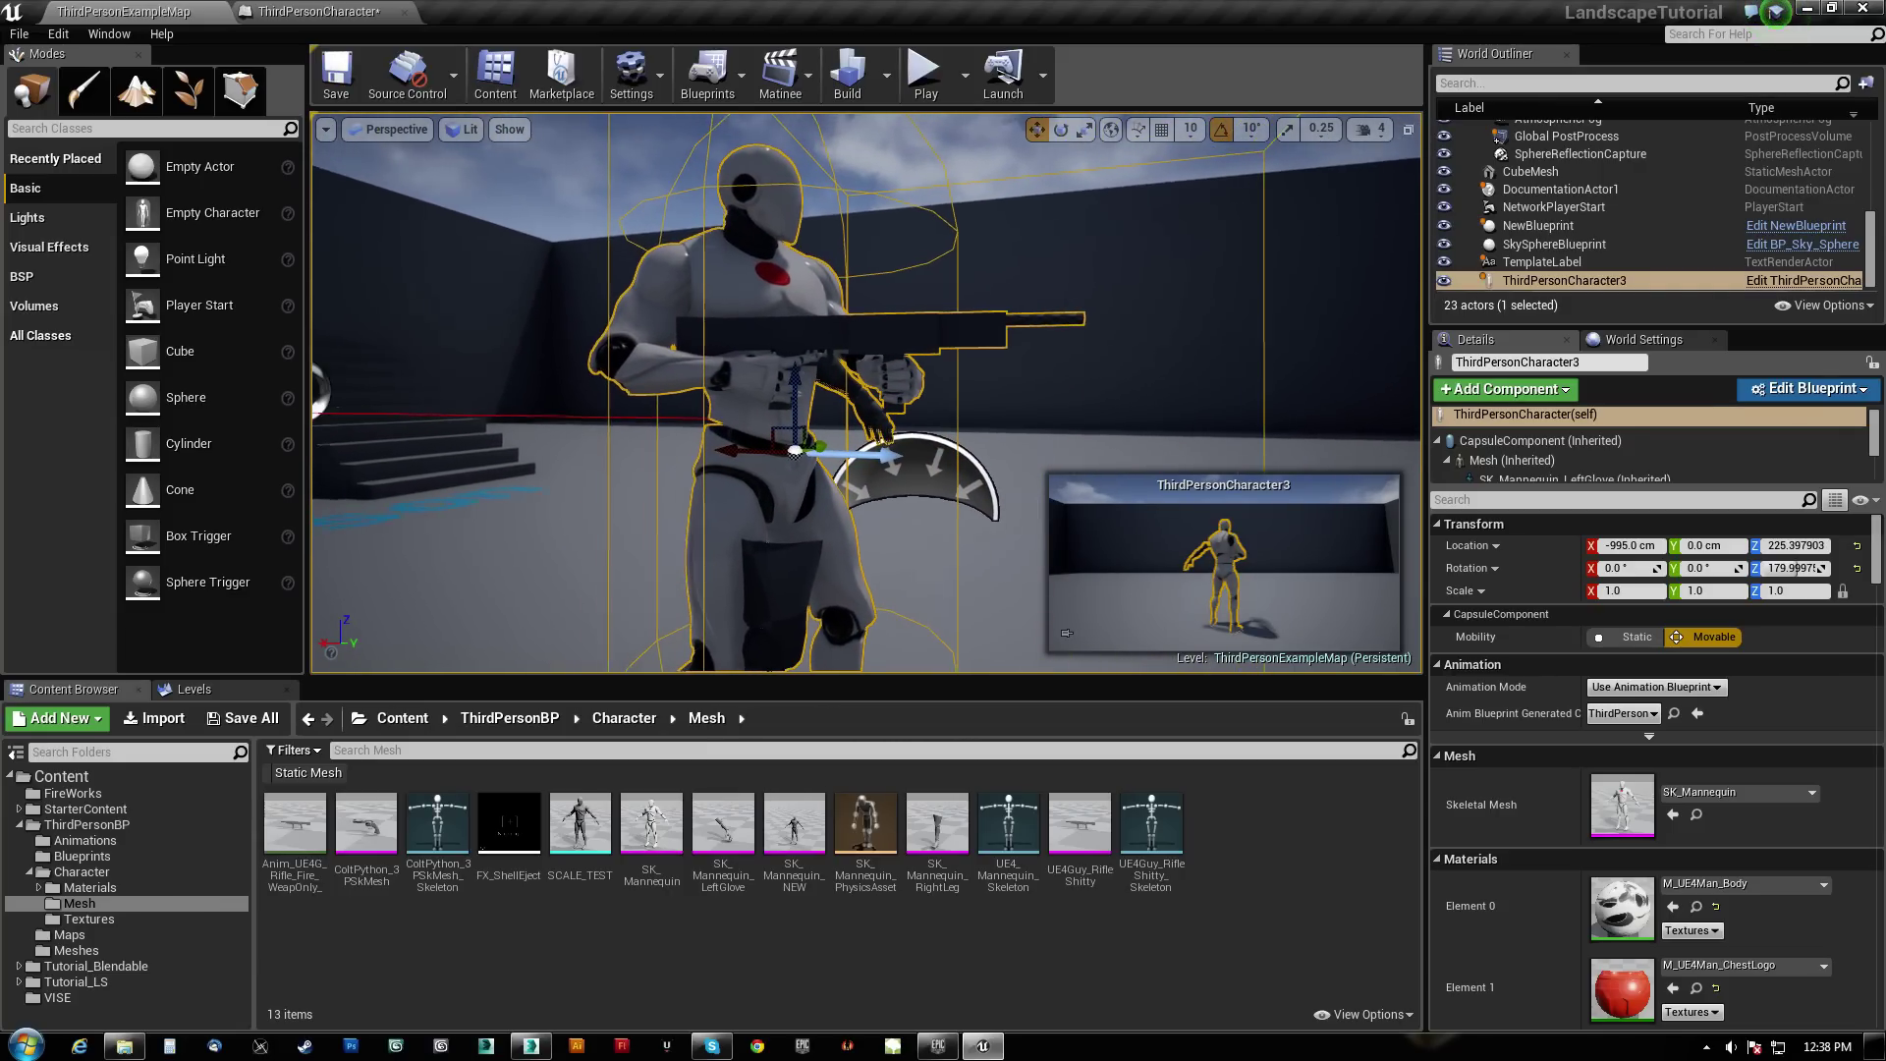
{"action": "right_click_drag", "start_coordinate": [825, 417], "coordinate": [668, 417], "text": "alt"}
{"action": "left_click_drag", "start_coordinate": [688, 334], "coordinate": [687, 263]}
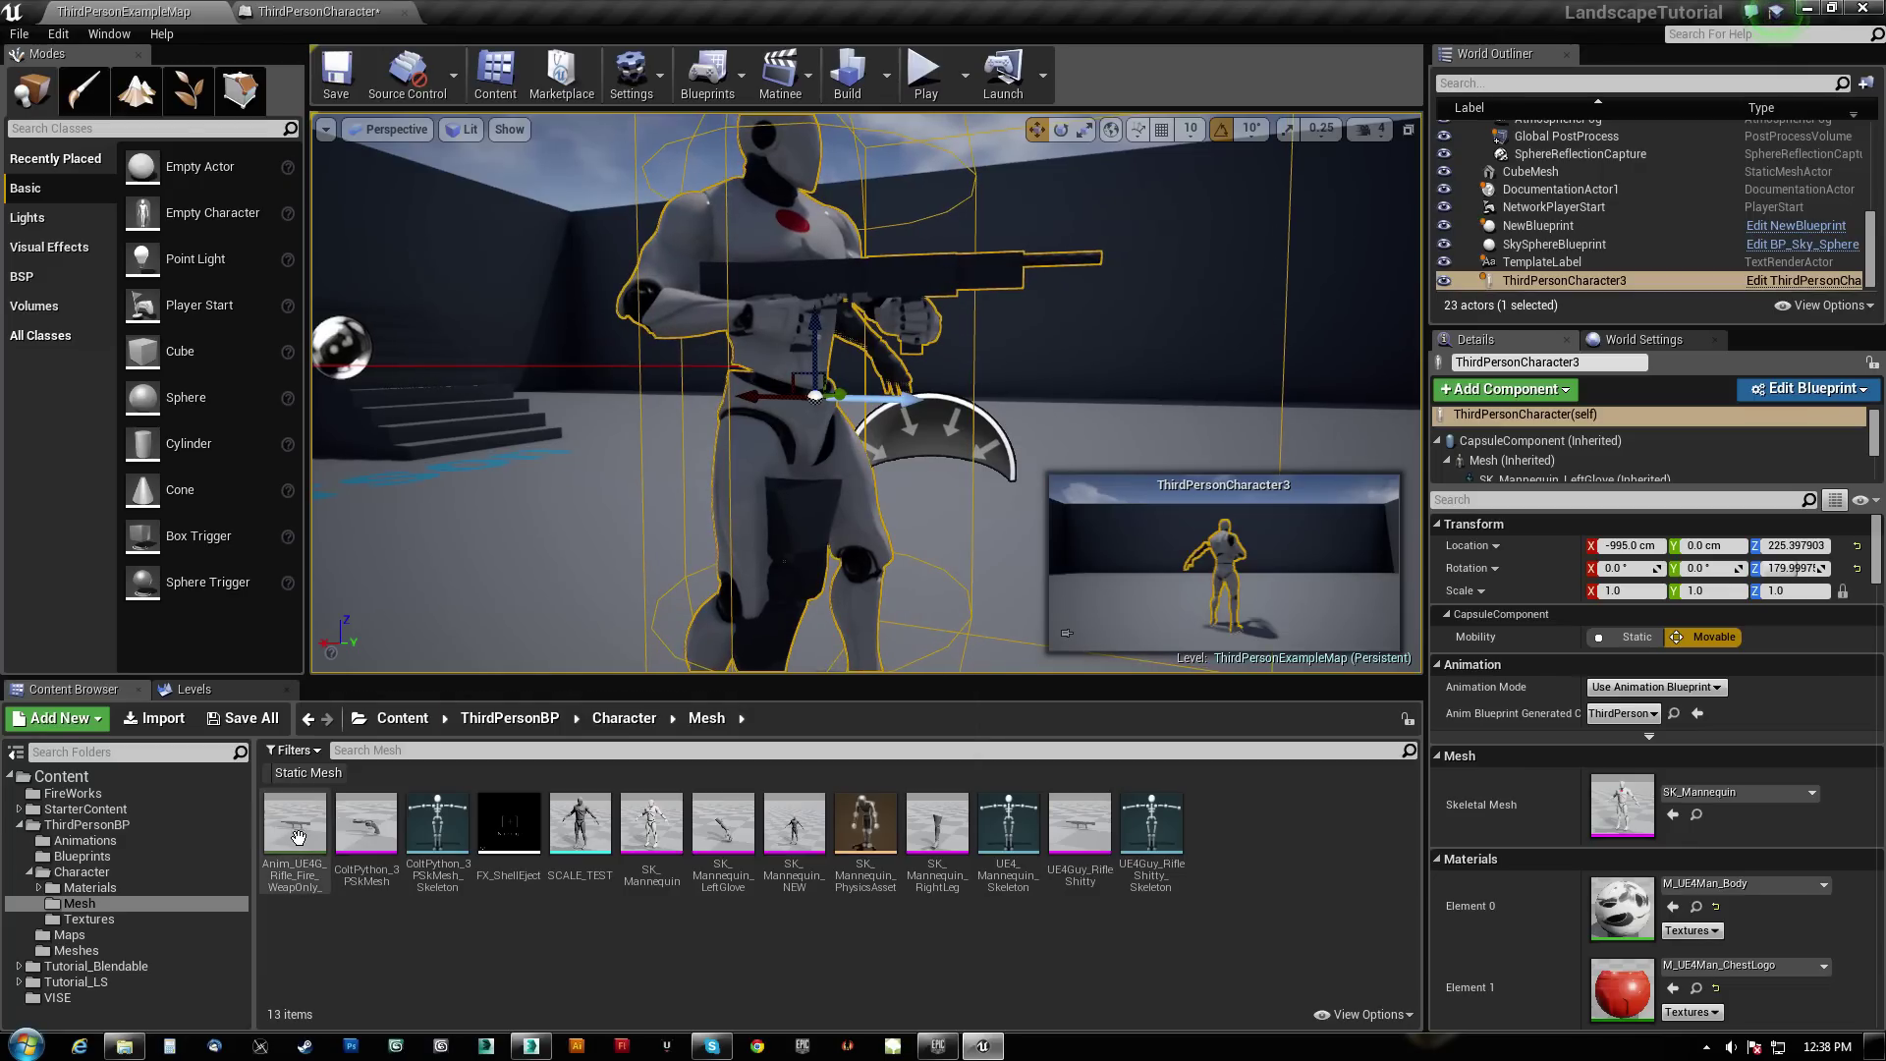
Open ThirdPersonAnimBlueprint from the Animations folder and delete the Using Rifle branch, interpolation and set nodes from its event graph
{"action": "left_click", "coordinate": [89, 840]}
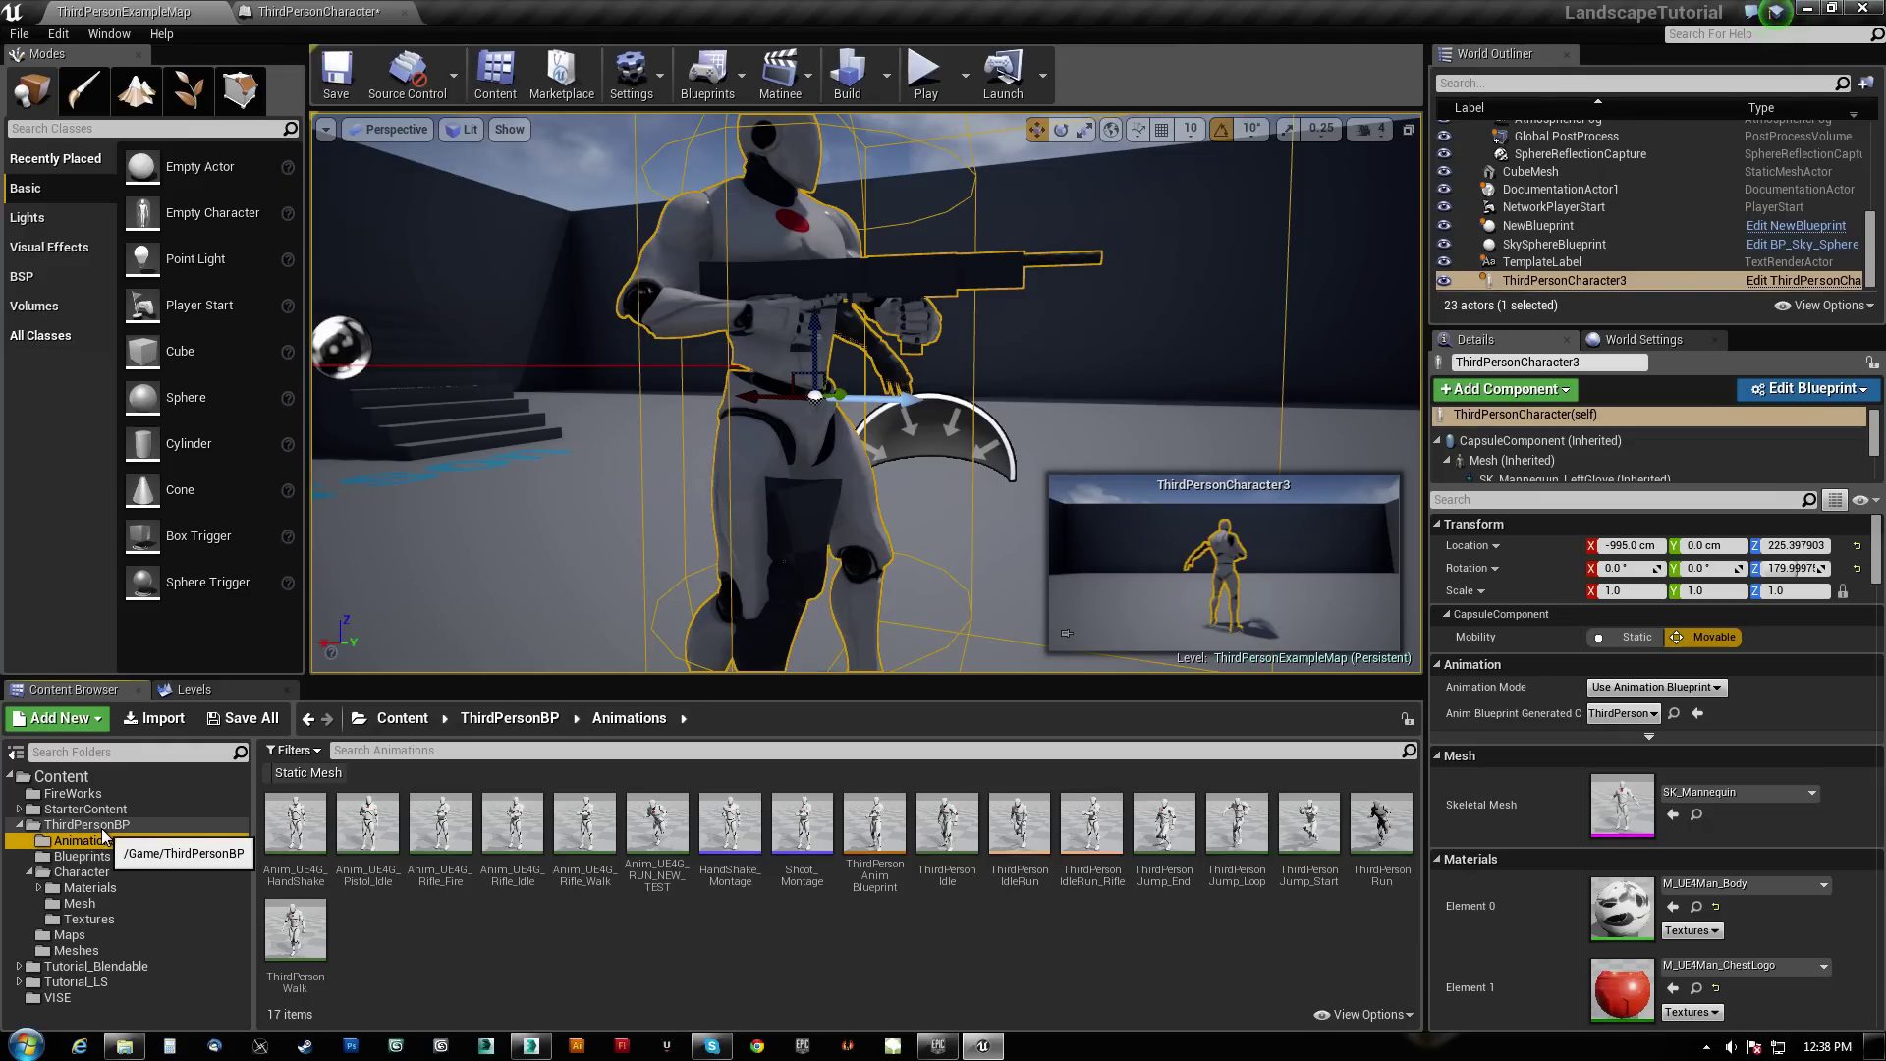
{"action": "double_click", "coordinate": [871, 825]}
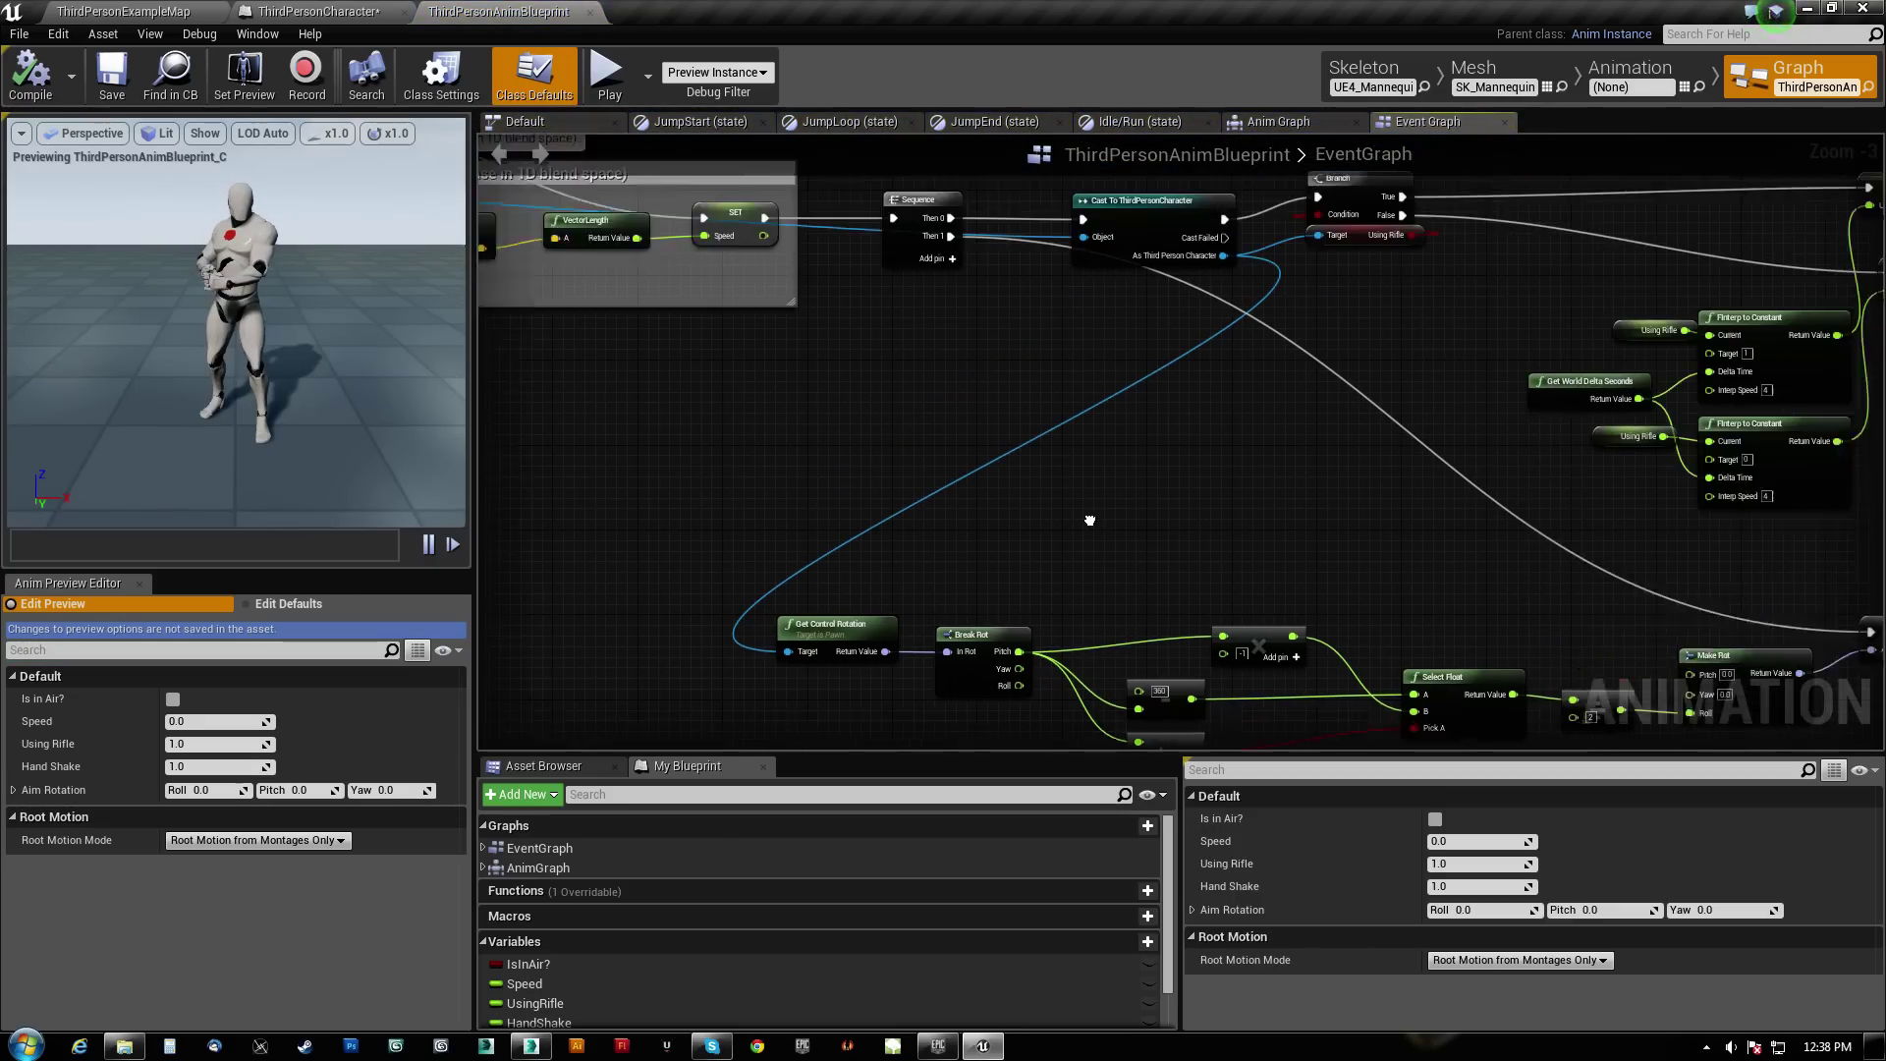
{"action": "scroll", "coordinate": [876, 575], "scroll_direction": "down", "scroll_amount": 2}
{"action": "right_click_drag", "start_coordinate": [1090, 520], "coordinate": [820, 505]}
{"action": "scroll", "coordinate": [870, 517], "scroll_direction": "up", "scroll_amount": 1}
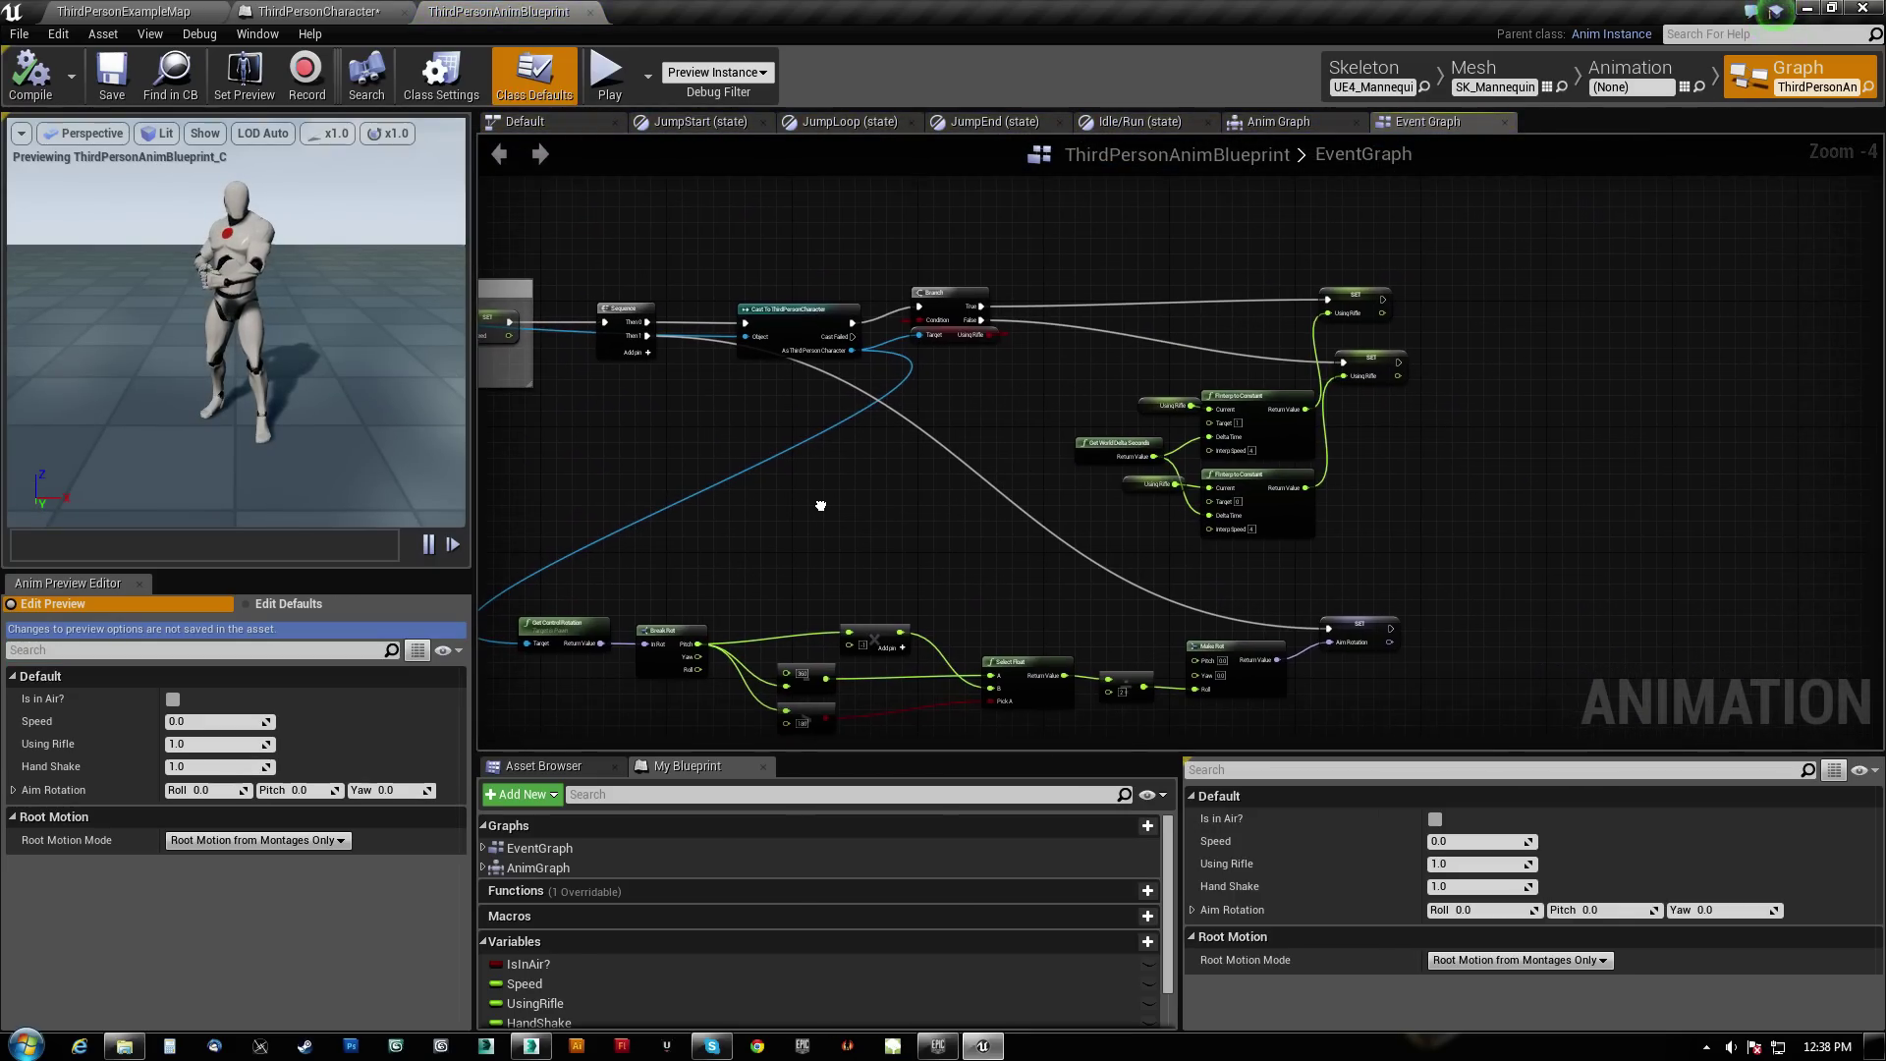
{"action": "left_click_drag", "start_coordinate": [909, 202], "coordinate": [1577, 536]}
{"action": "key", "text": "Delete"}
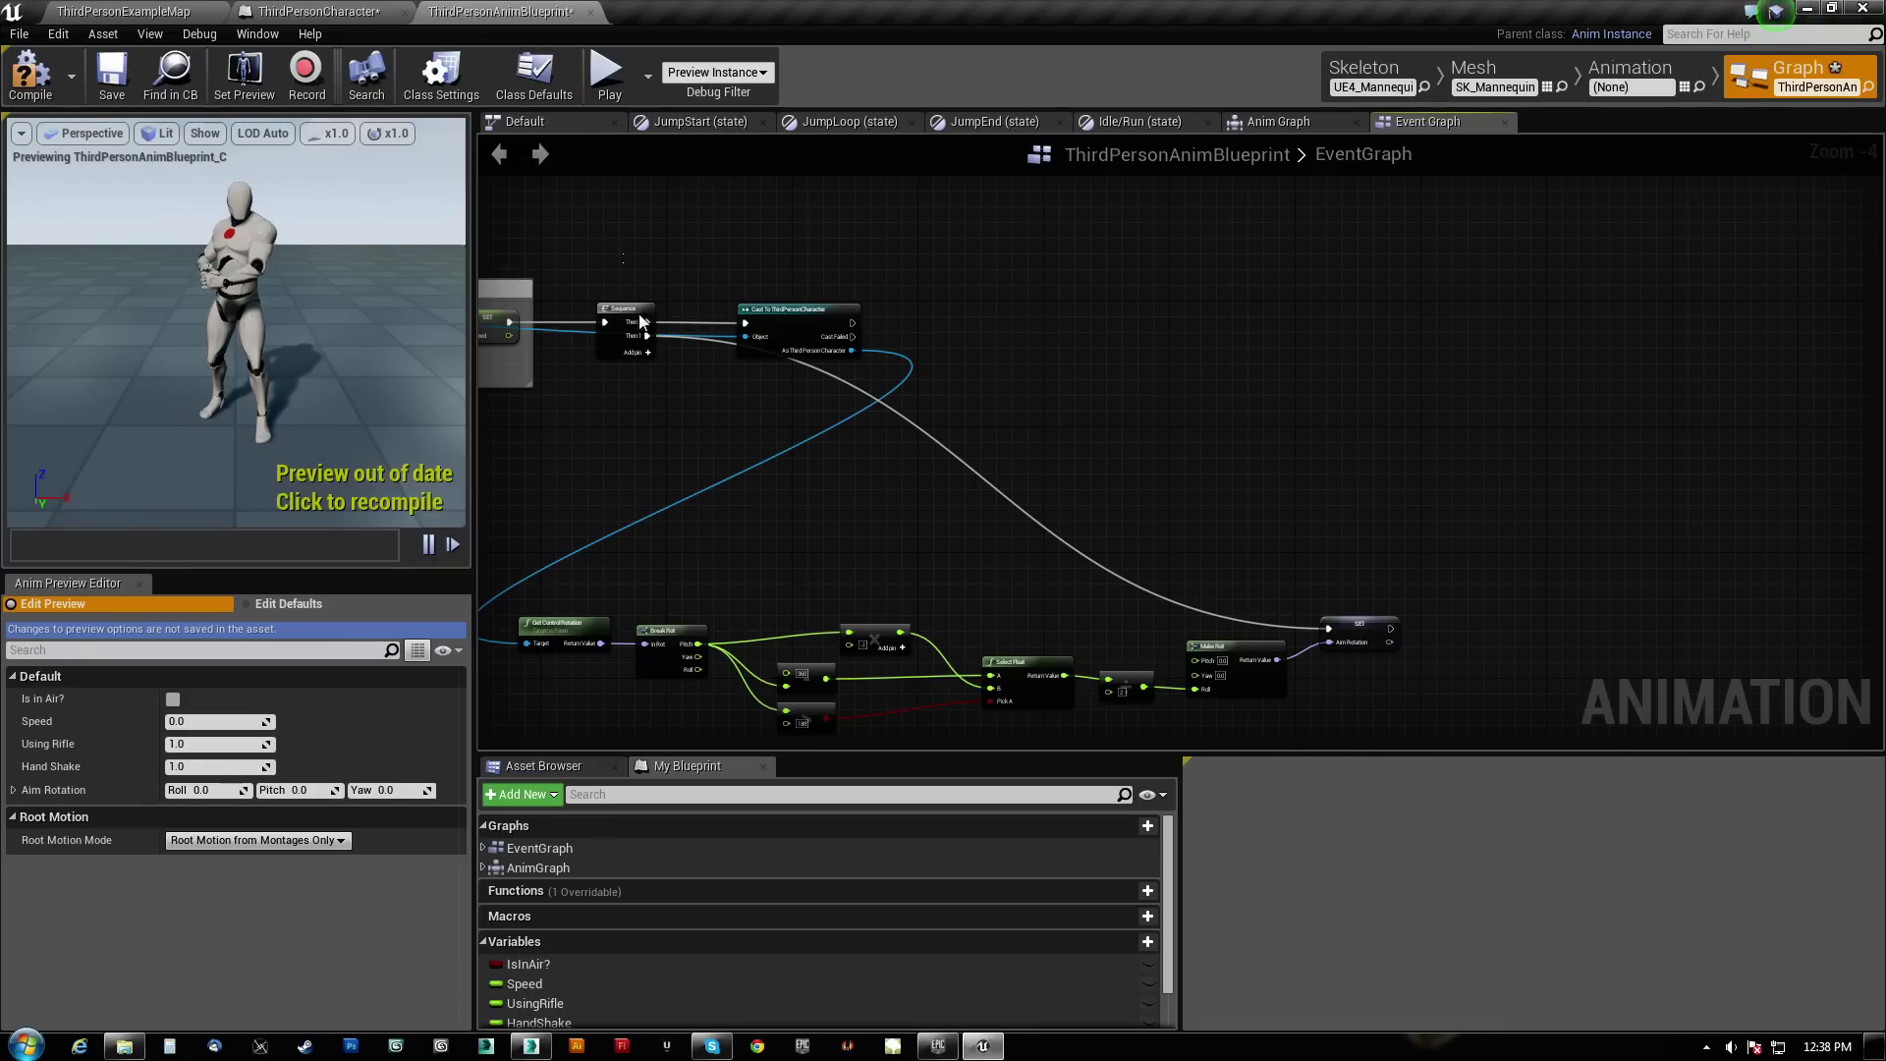
Delete the Sequence node and wire execution from the Speed setter through the ThirdPersonCharacter cast to the Aim Rotation setter
{"action": "key", "text": "Delete"}
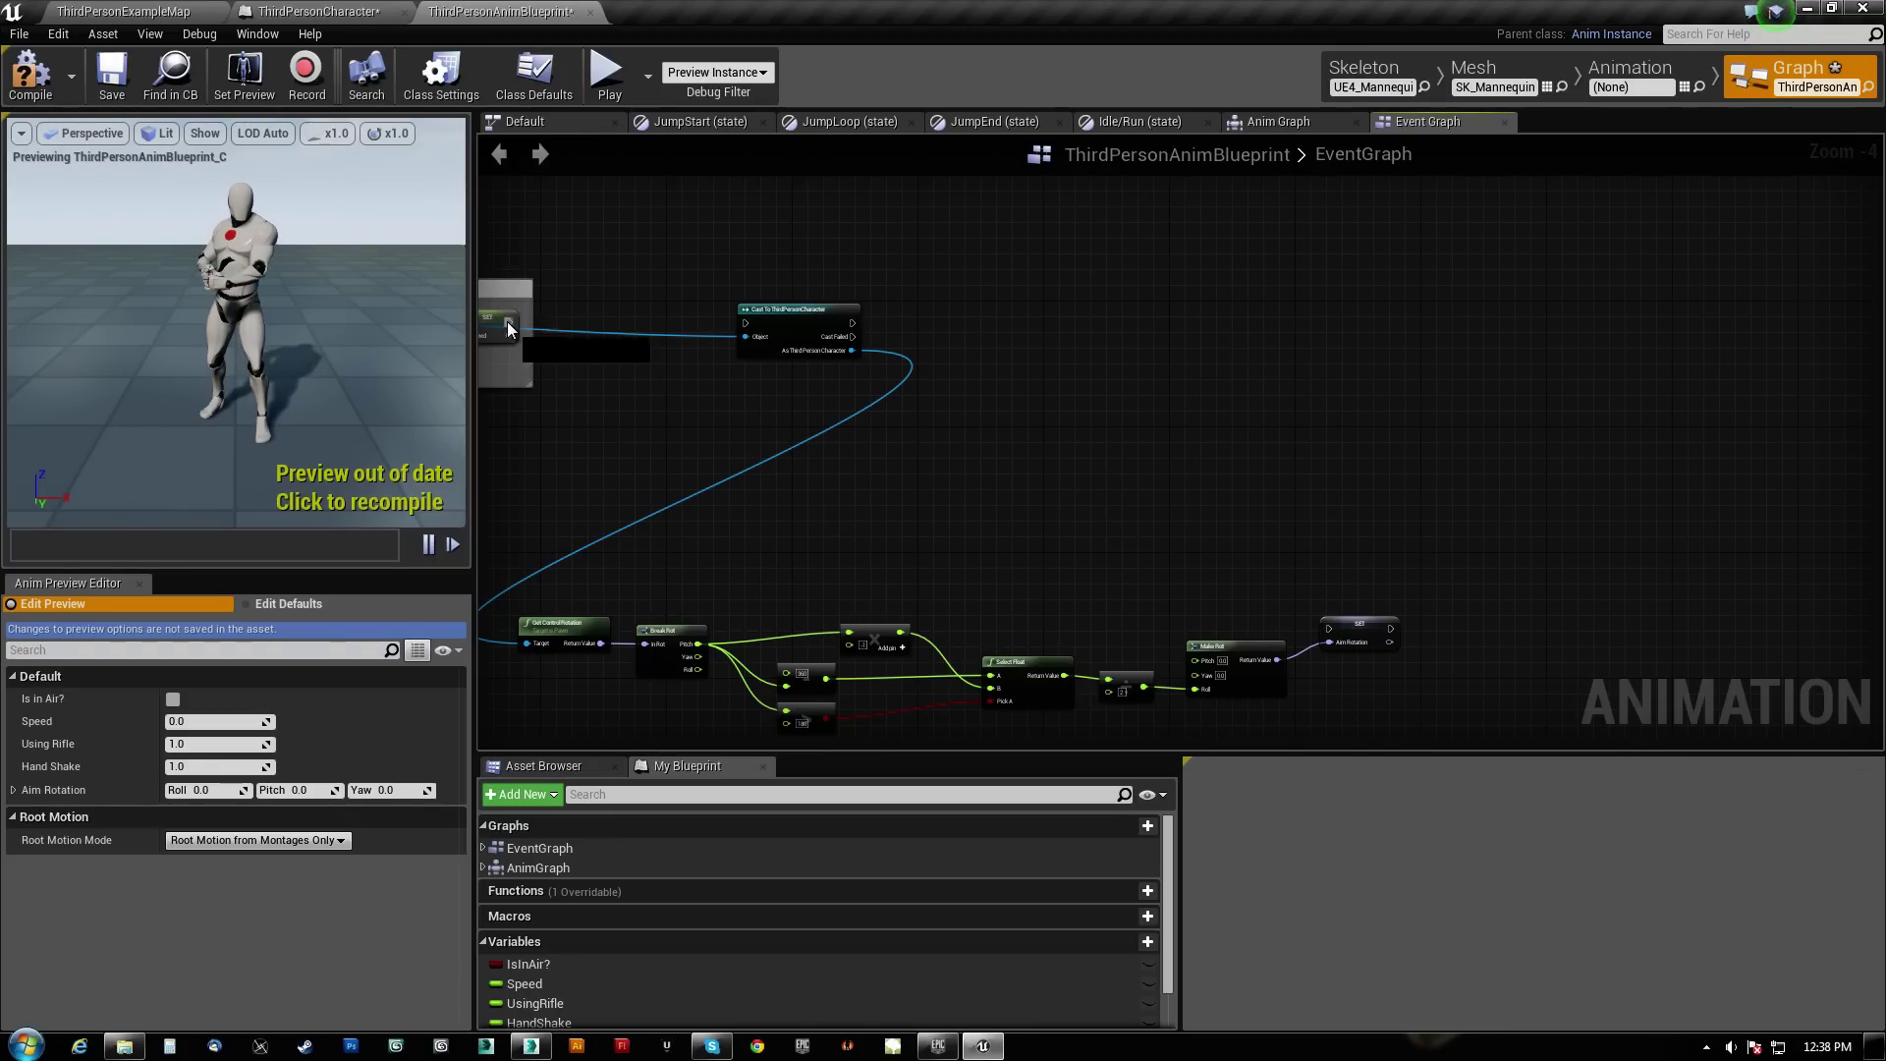
{"action": "left_click_drag", "start_coordinate": [509, 322], "coordinate": [1241, 591]}
{"action": "left_click_drag", "start_coordinate": [1338, 627], "coordinate": [1338, 627]}
{"action": "right_click_drag", "start_coordinate": [1023, 580], "coordinate": [1069, 484]}
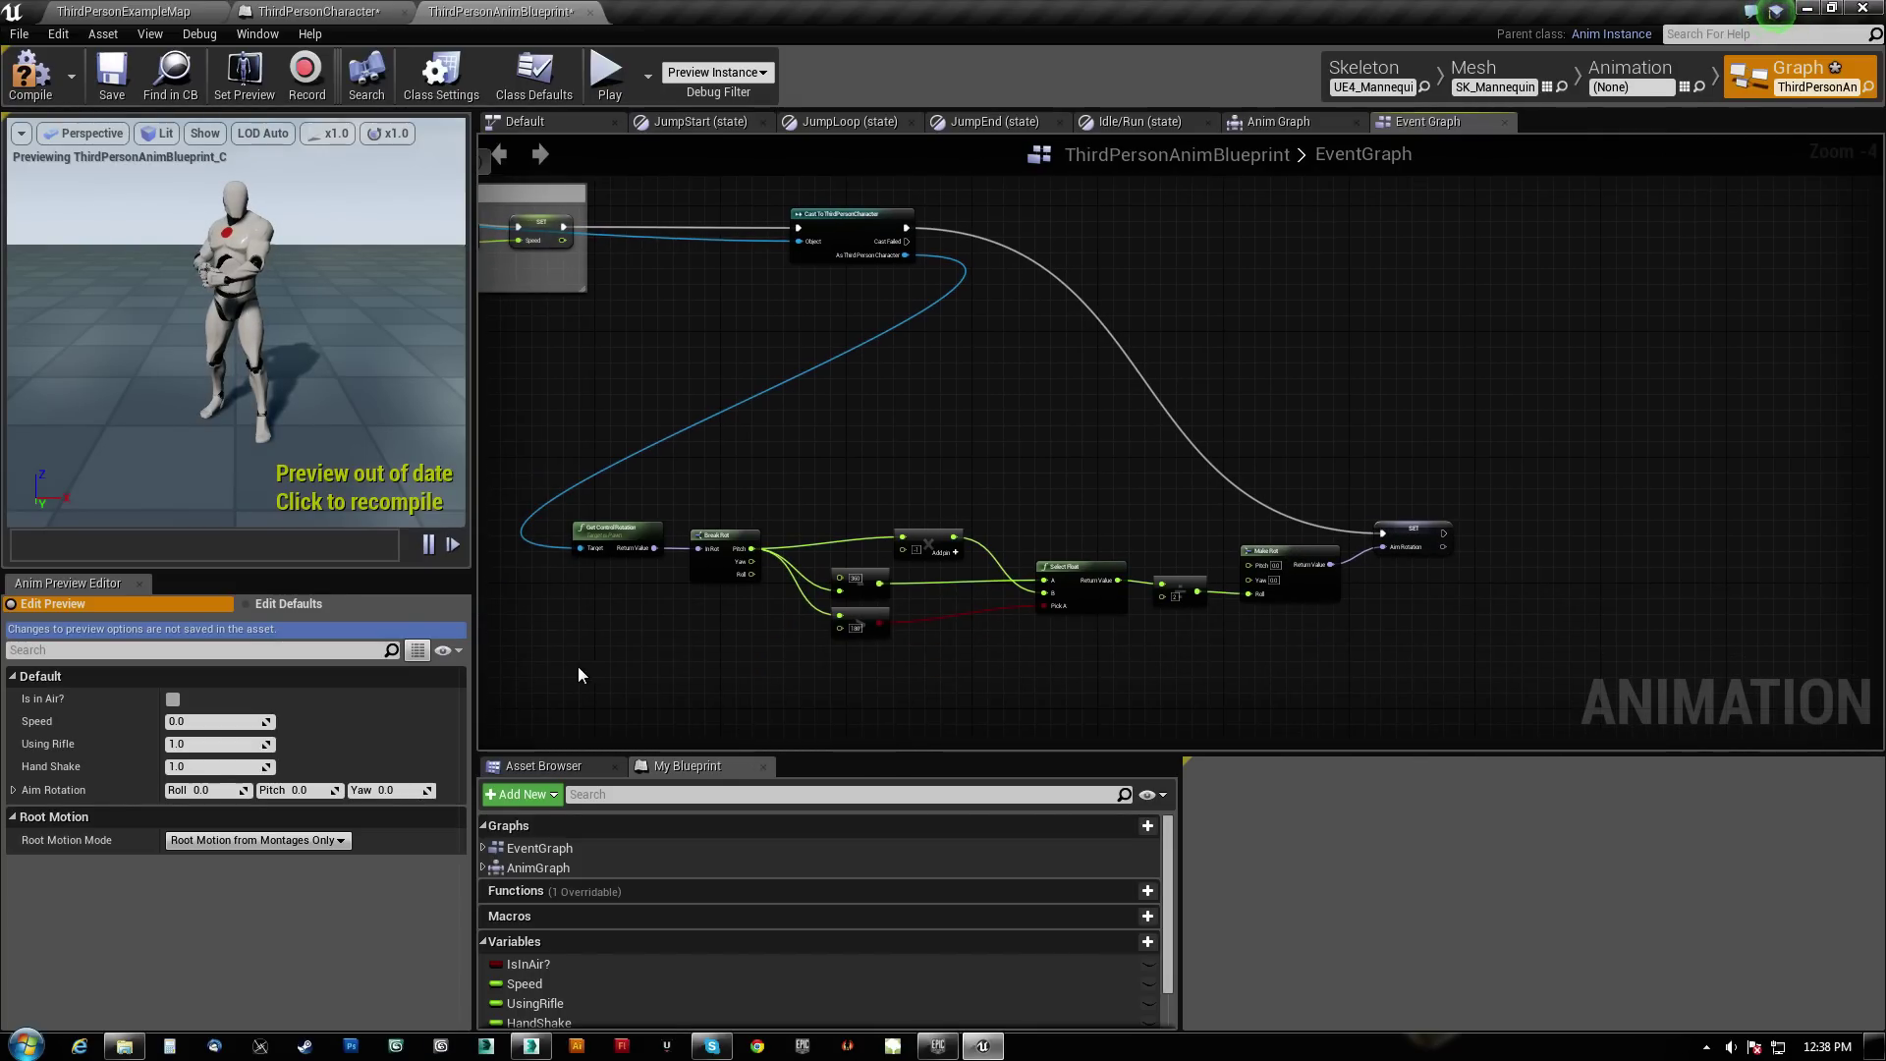
Move the whole Aim Rotation node chain up closer to the cast node and compile the animation blueprint
{"action": "left_click_drag", "start_coordinate": [577, 660], "coordinate": [1558, 519]}
{"action": "left_click_drag", "start_coordinate": [1410, 547], "coordinate": [1567, 382]}
{"action": "right_click_drag", "start_coordinate": [1109, 322], "coordinate": [996, 427]}
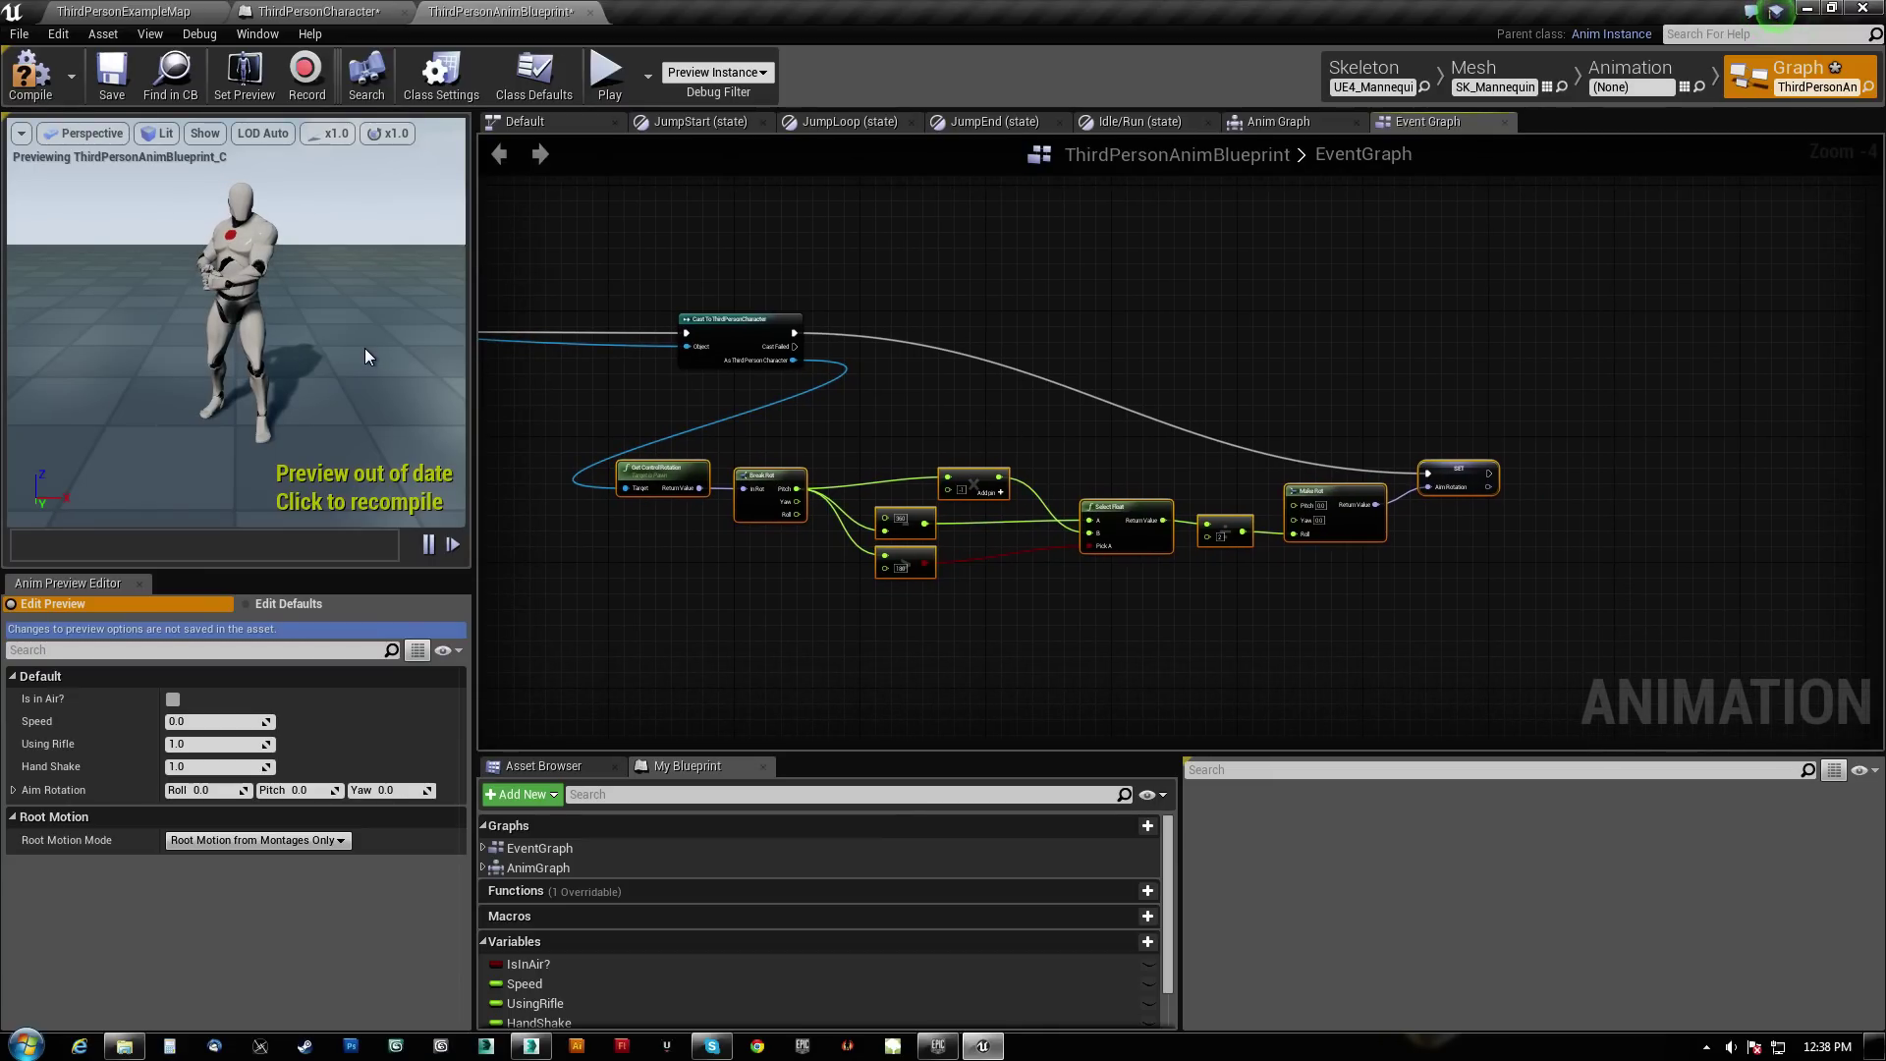
{"action": "left_click", "coordinate": [33, 78]}
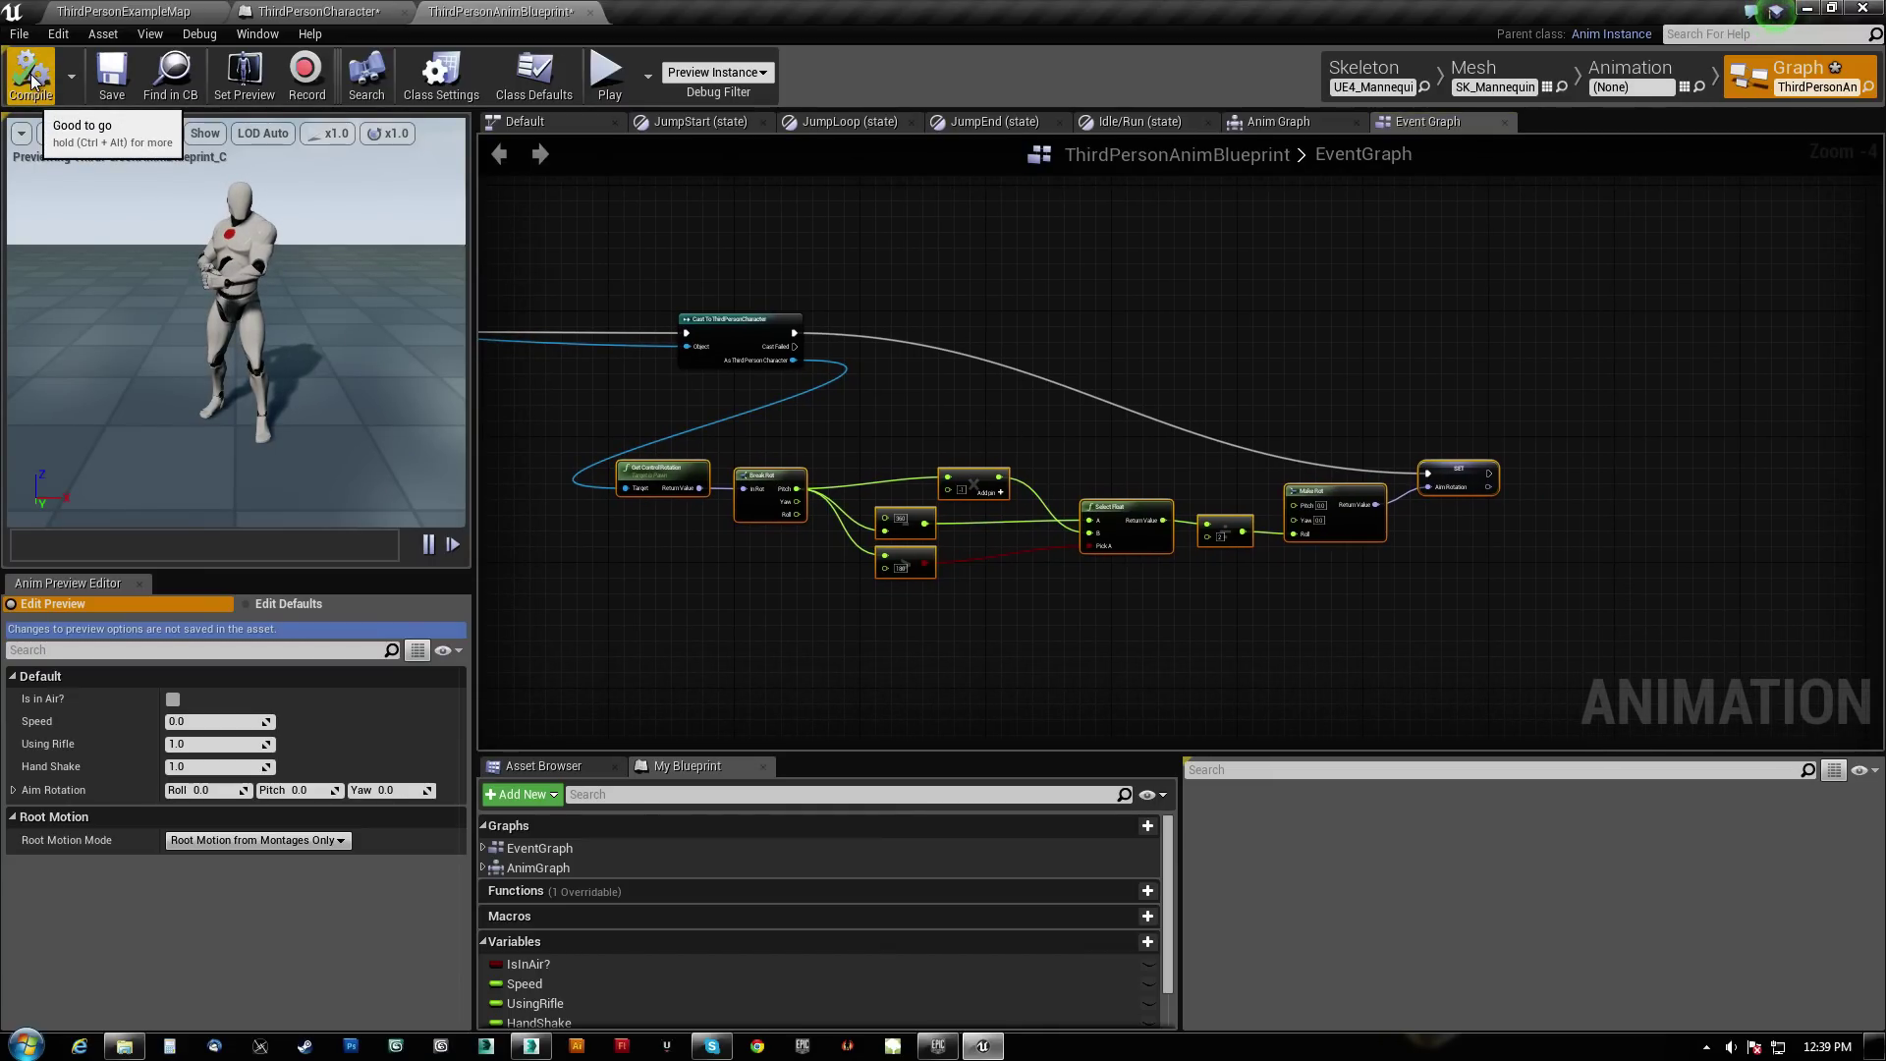
Examine the event graph from the pawn owner check through the Aim Rotation nodes, along with the character's preview pose
{"action": "right_click_drag", "start_coordinate": [669, 406], "coordinate": [1001, 463]}
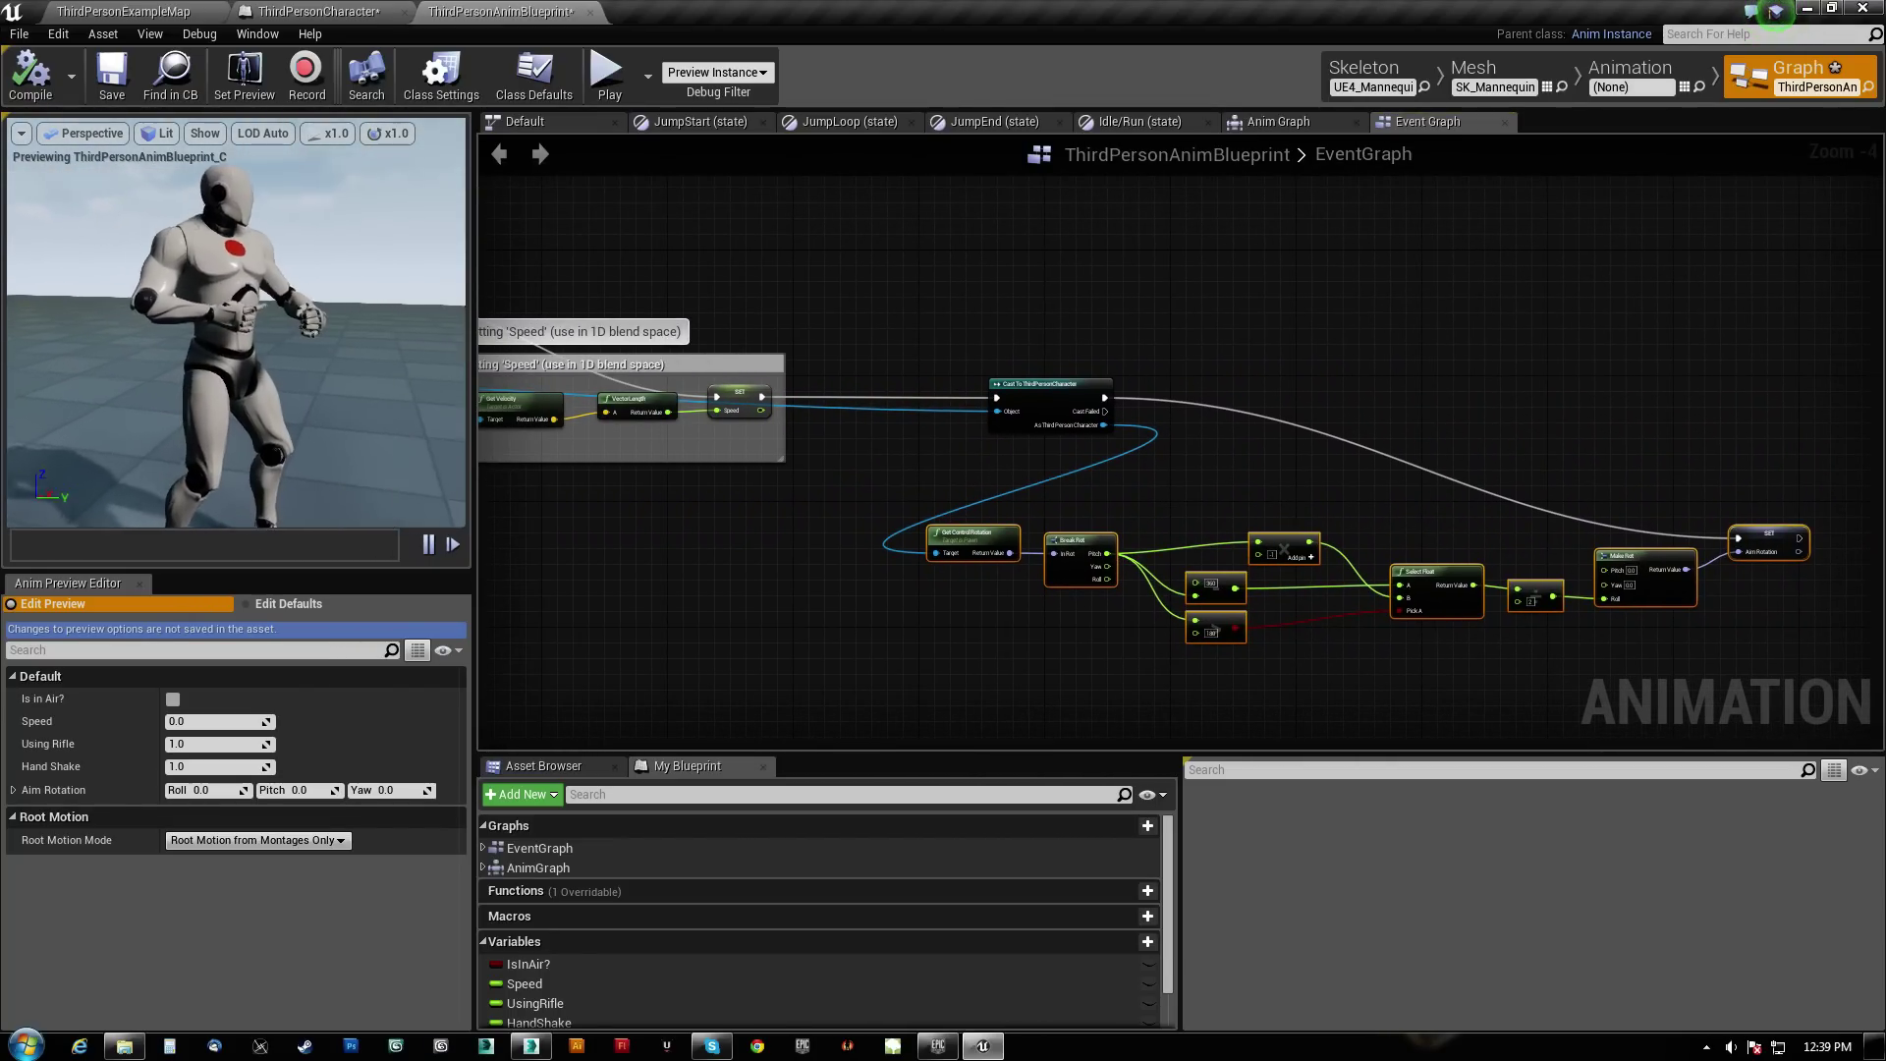
{"action": "mouse_move", "coordinate": [134, 297]}
{"action": "left_mouse_down"}
{"action": "mouse_move", "coordinate": [134, 216]}
{"action": "mouse_move", "coordinate": [134, 314]}
{"action": "mouse_move", "coordinate": [134, 297]}
{"action": "left_mouse_up"}
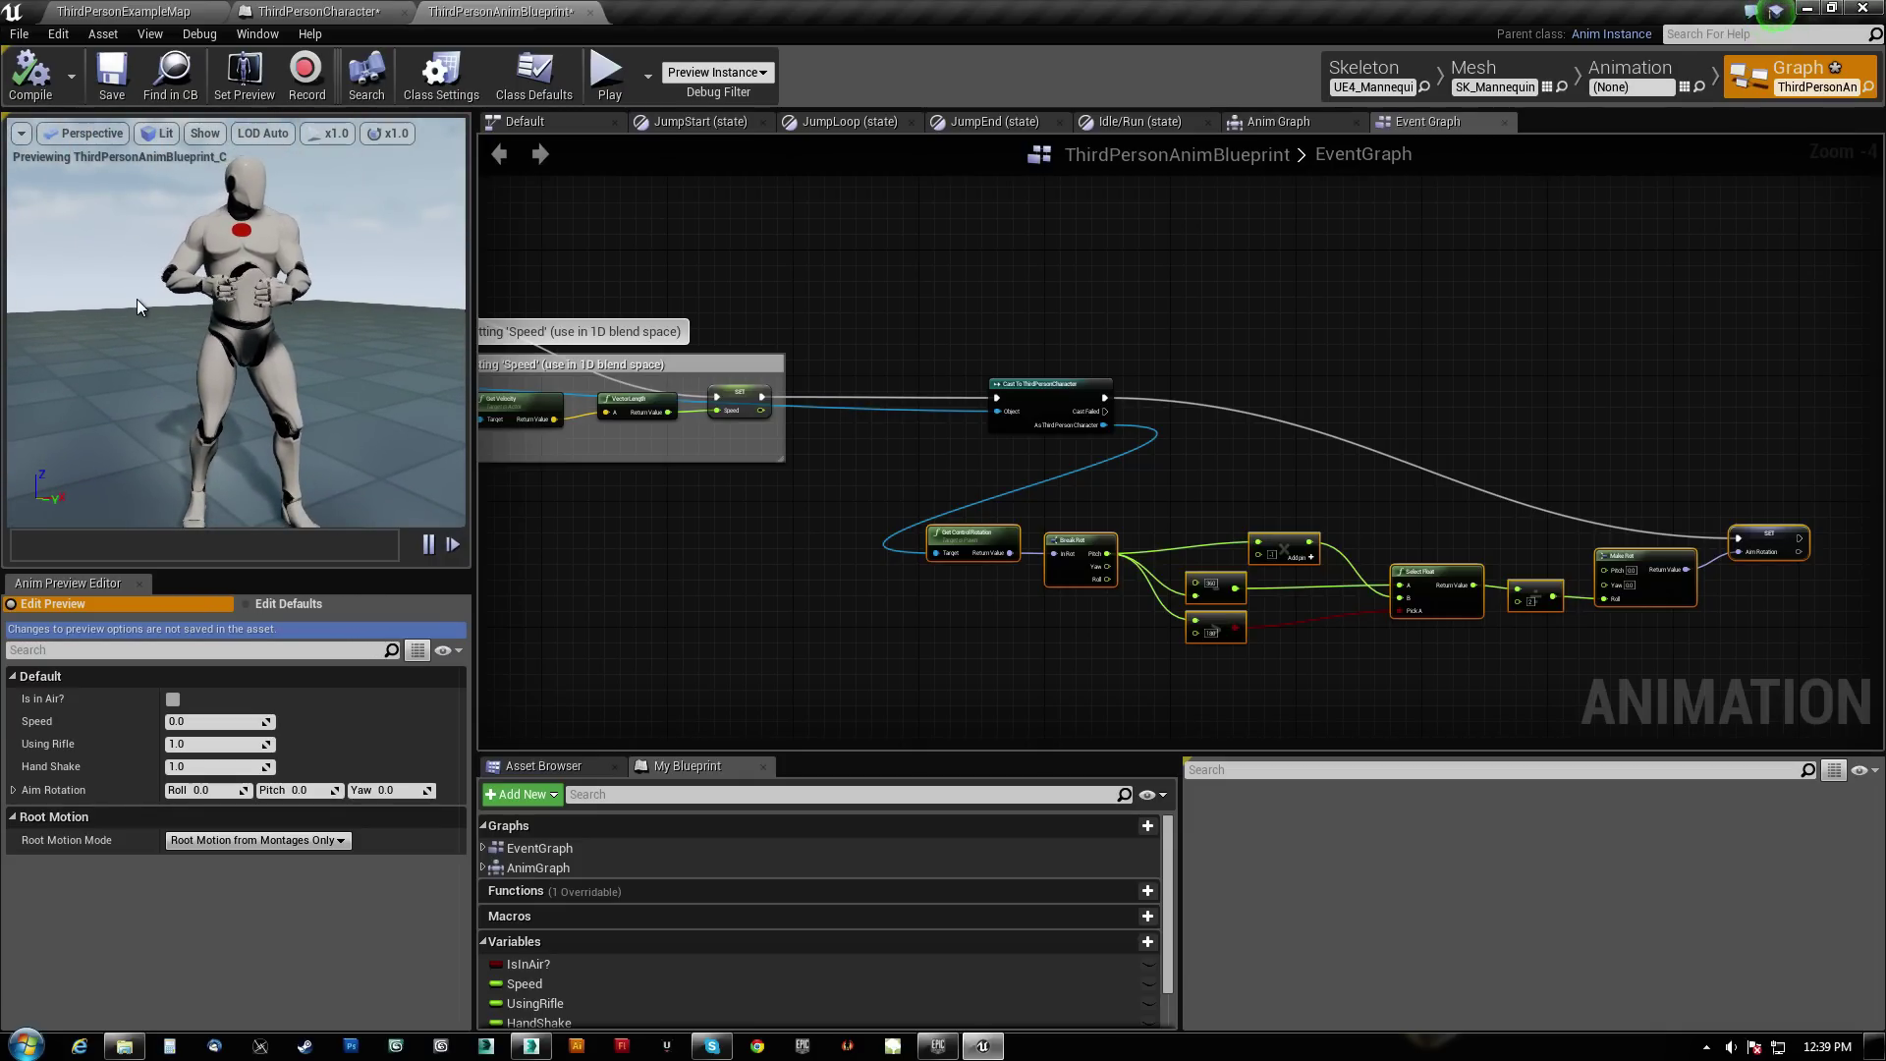
{"action": "right_click_drag", "start_coordinate": [745, 594], "coordinate": [517, 570]}
{"action": "scroll", "coordinate": [546, 564], "scroll_direction": "down", "scroll_amount": 1}
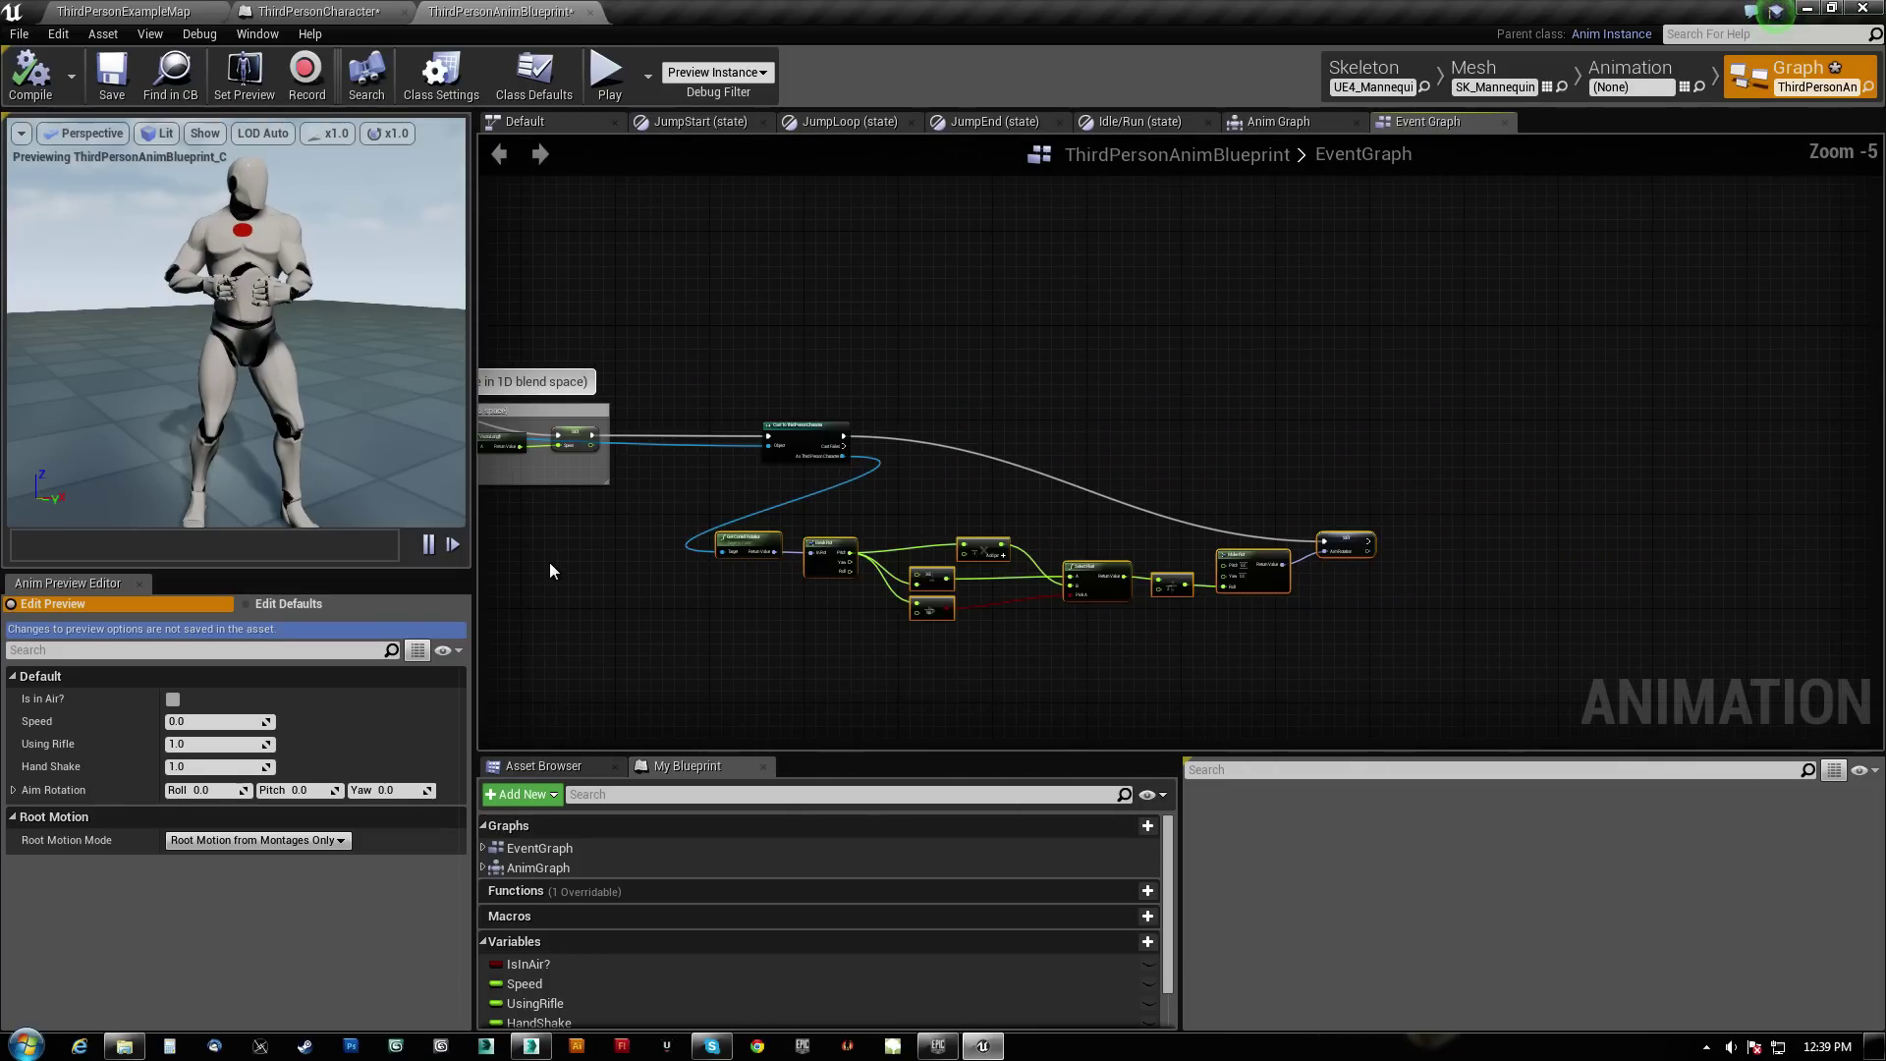
{"action": "left_click_drag", "start_coordinate": [698, 641], "coordinate": [1342, 522]}
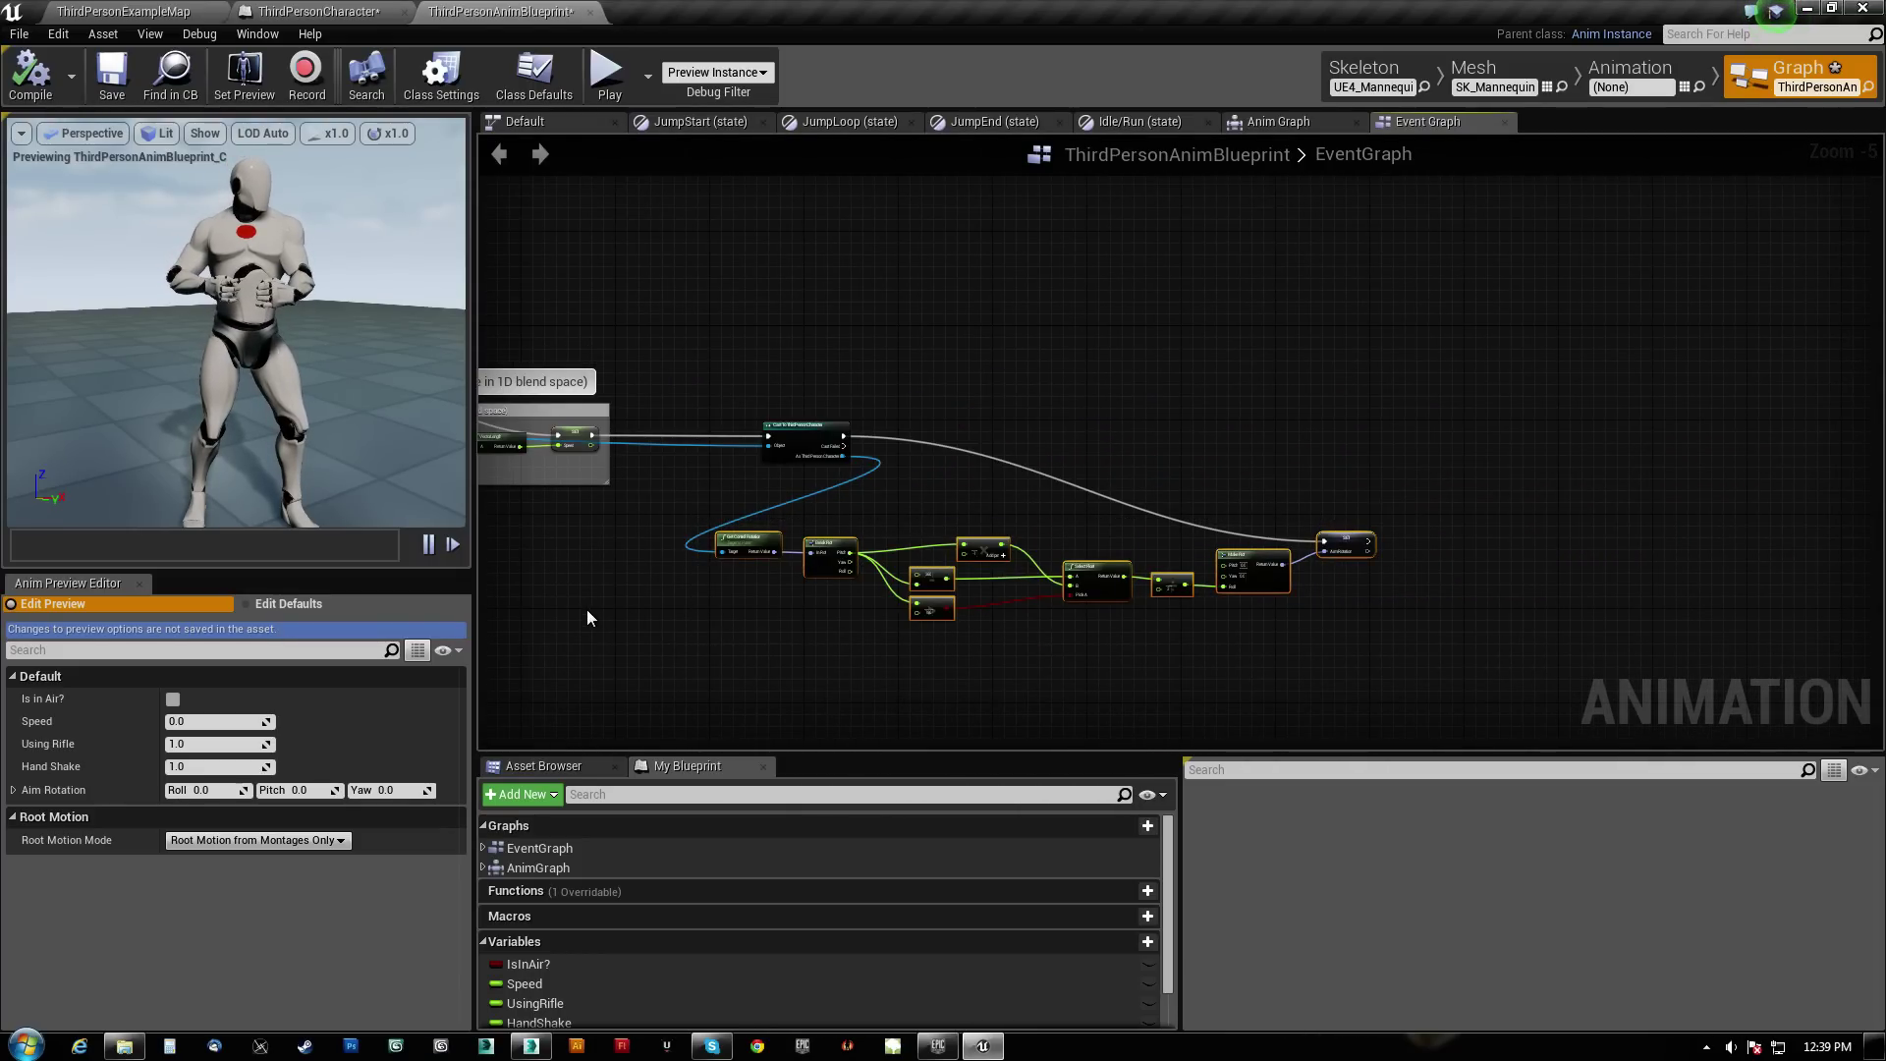
{"action": "right_click_drag", "start_coordinate": [587, 617], "coordinate": [1705, 594]}
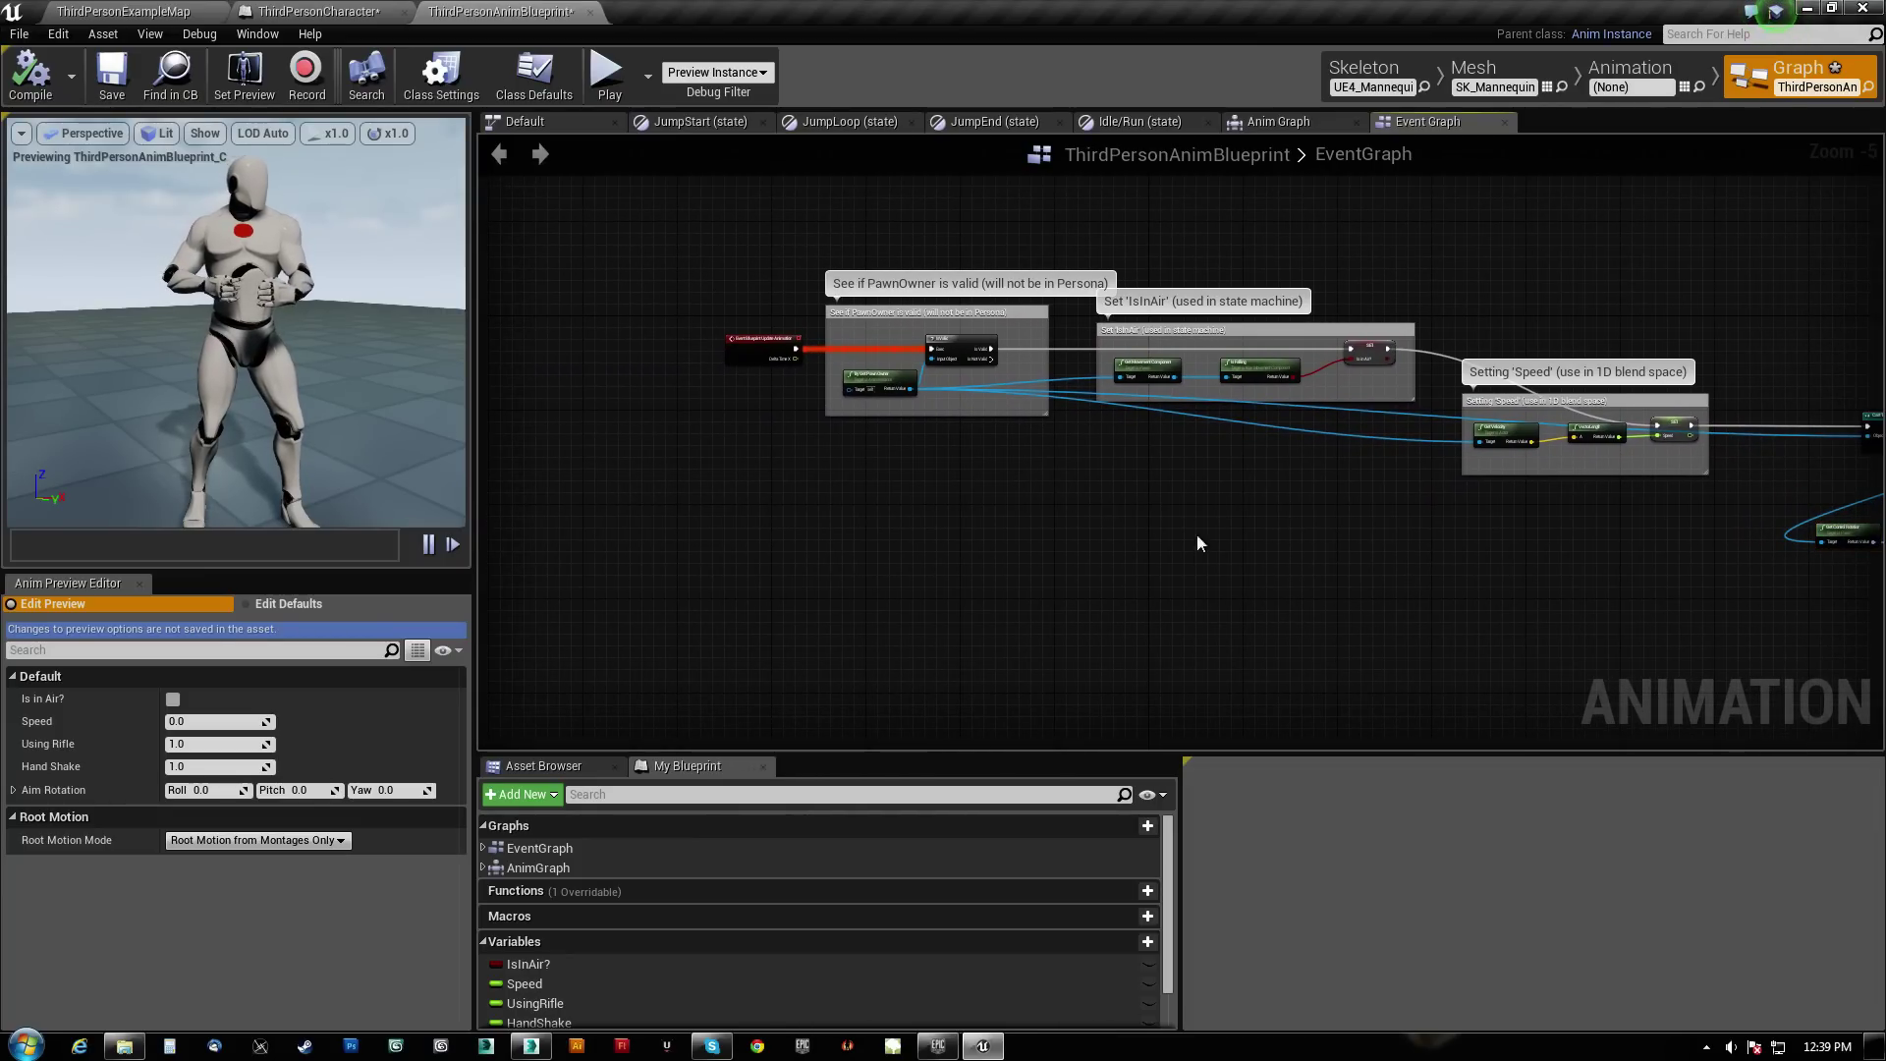
{"action": "right_click_drag", "start_coordinate": [1197, 543], "coordinate": [187, 536]}
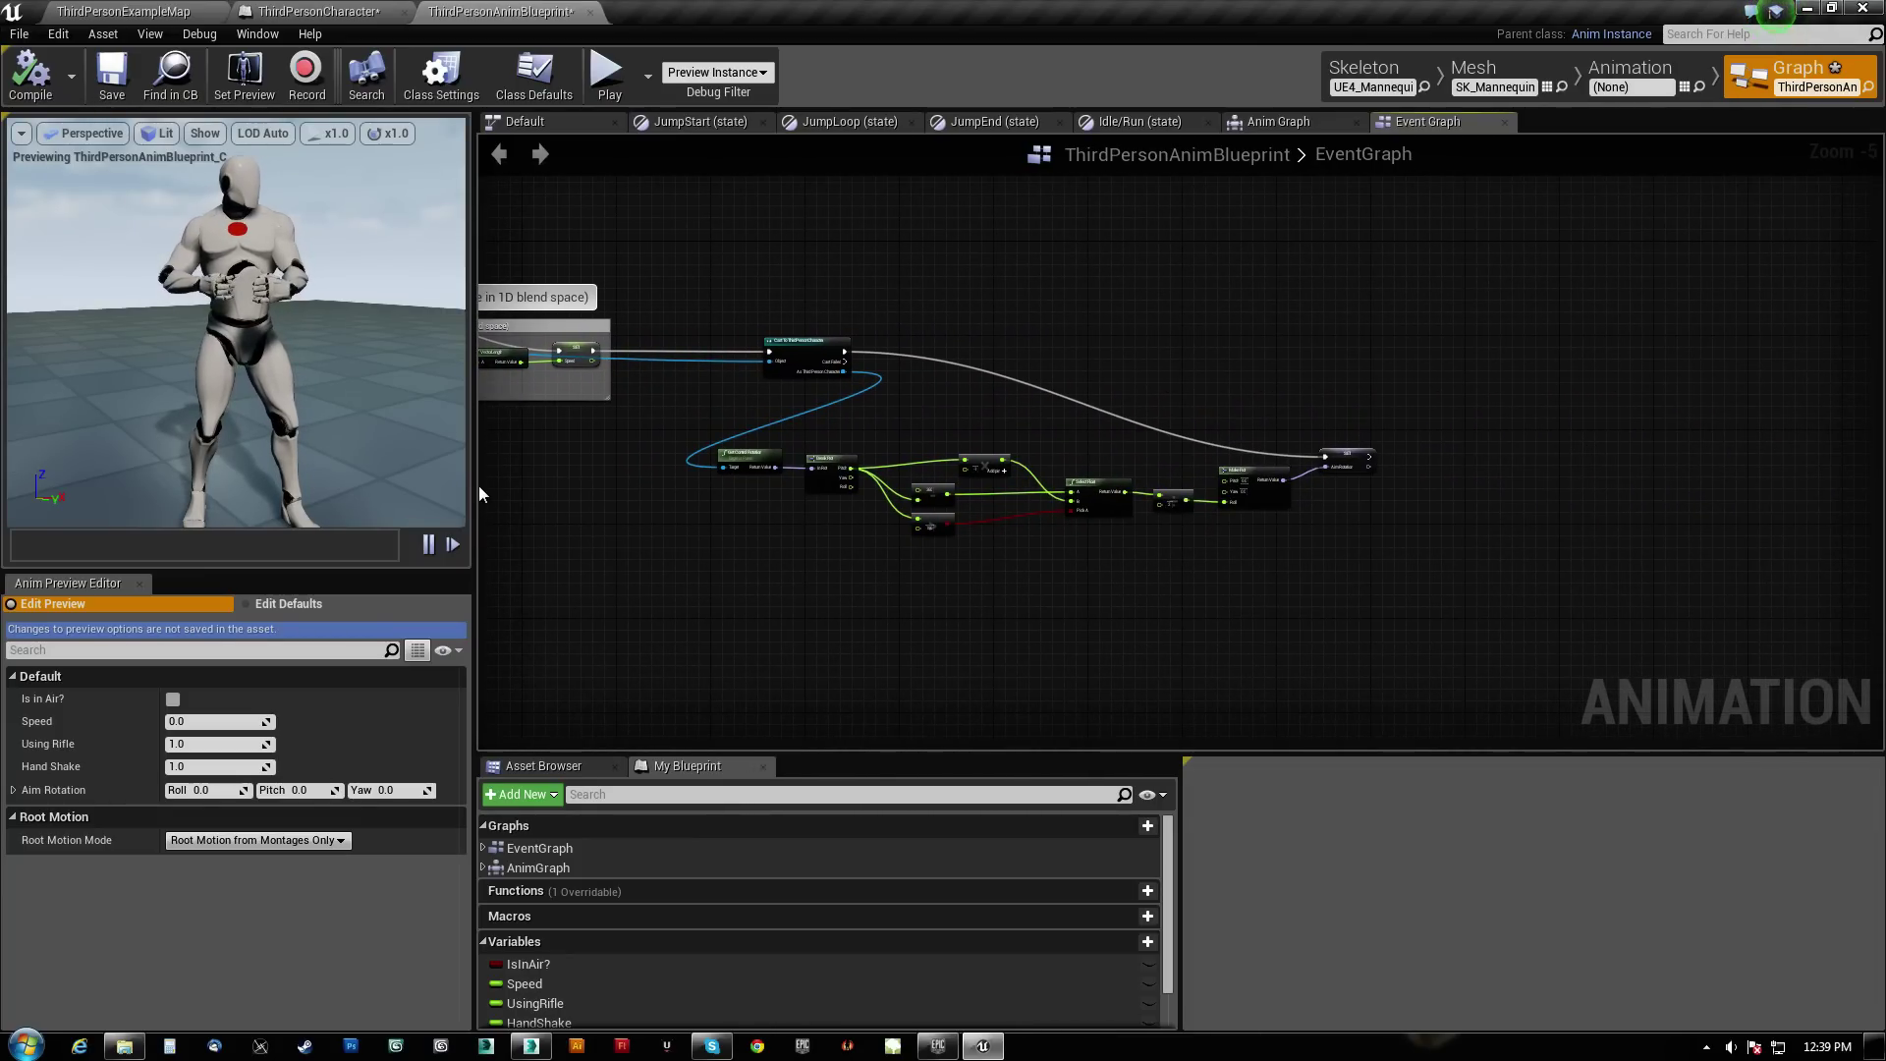
{"action": "right_click_drag", "start_coordinate": [828, 616], "coordinate": [867, 626]}
{"action": "left_click_drag", "start_coordinate": [639, 601], "coordinate": [1389, 313]}
{"action": "scroll", "coordinate": [845, 601], "scroll_direction": "up", "scroll_amount": 2}
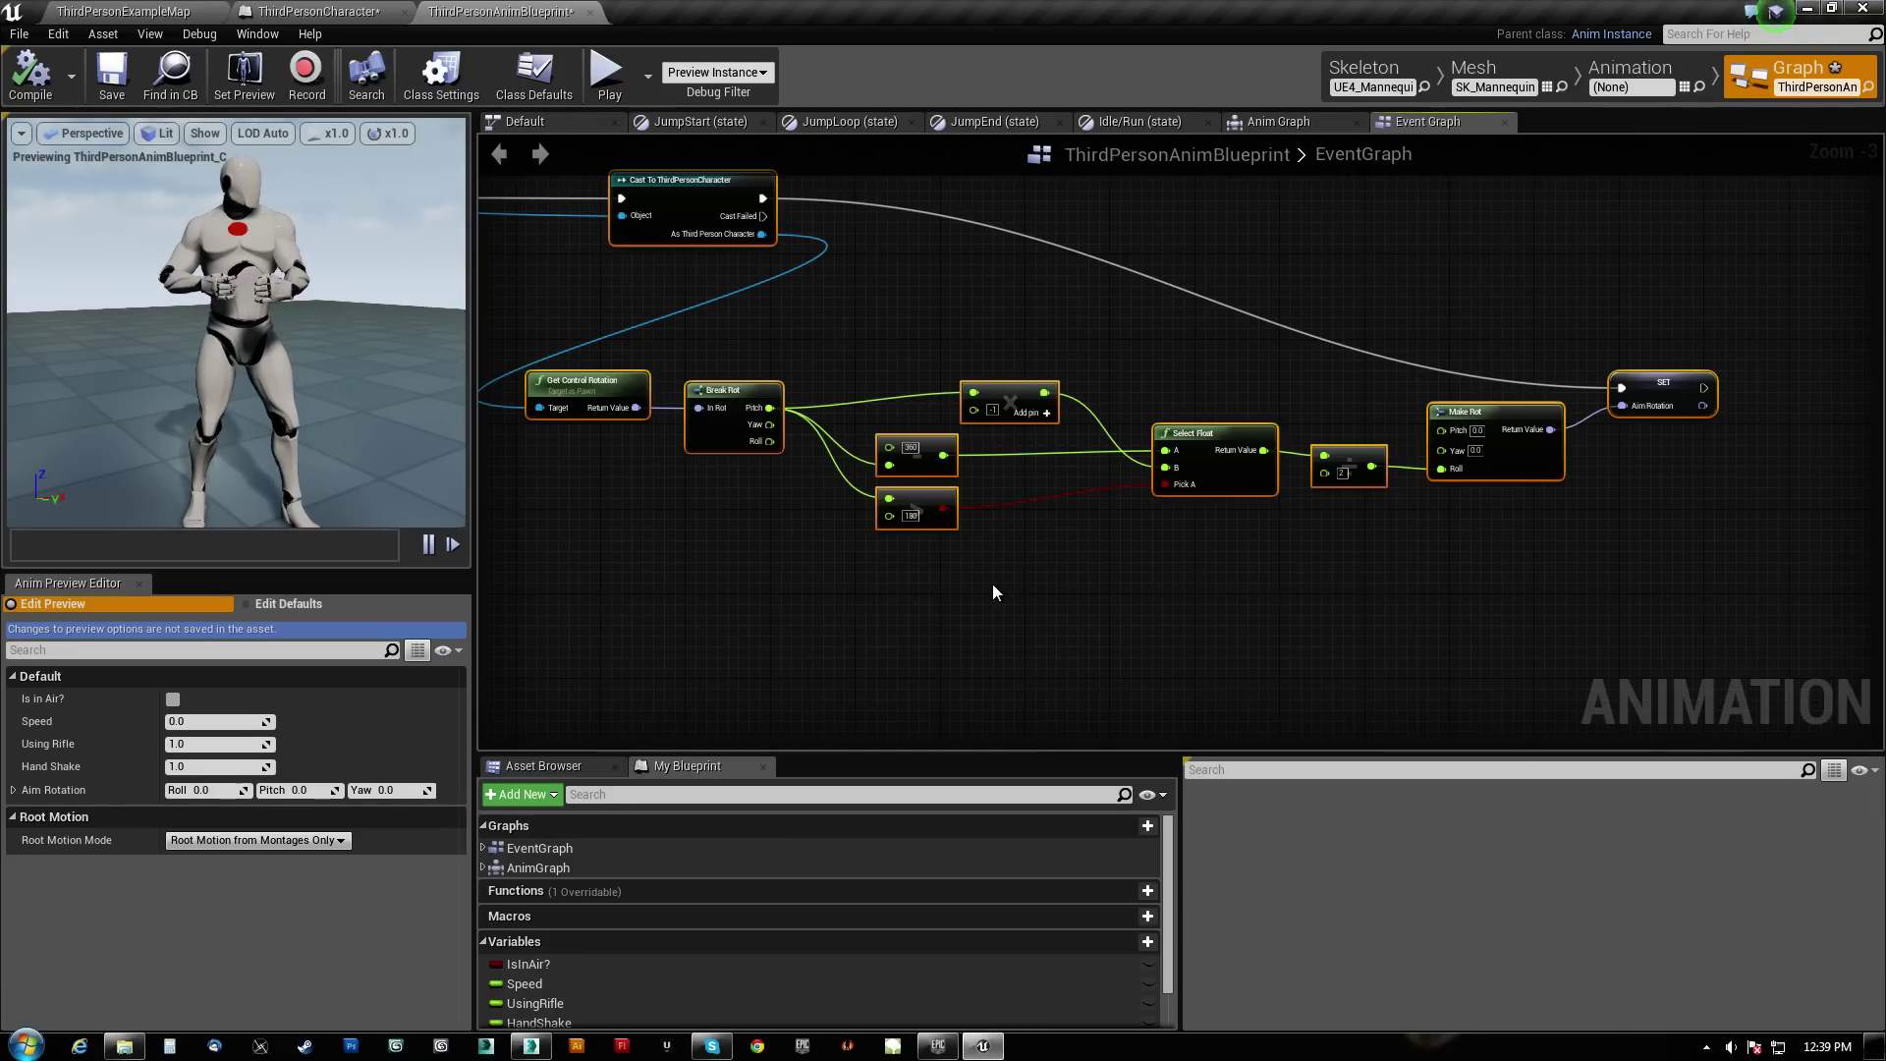
{"action": "right_click_drag", "start_coordinate": [1227, 598], "coordinate": [1177, 647]}
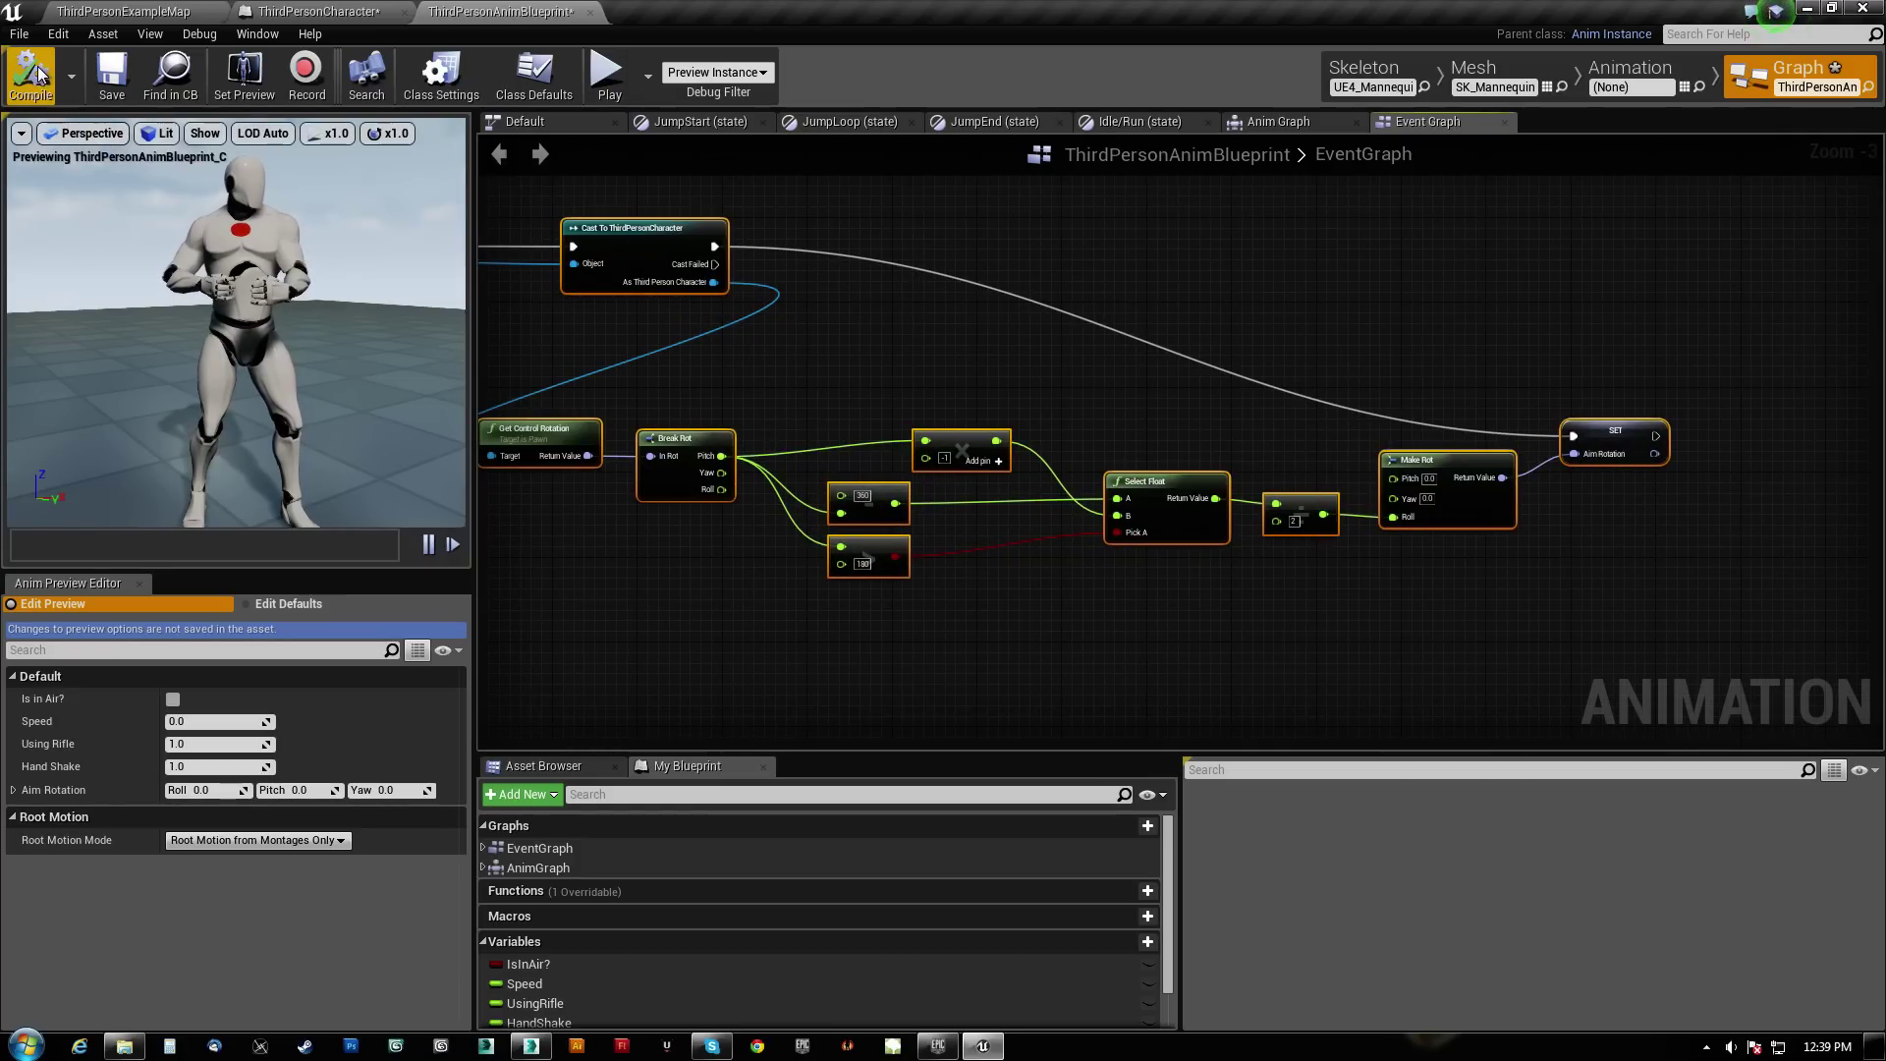
{"action": "right_click_drag", "start_coordinate": [932, 343], "coordinate": [1021, 407]}
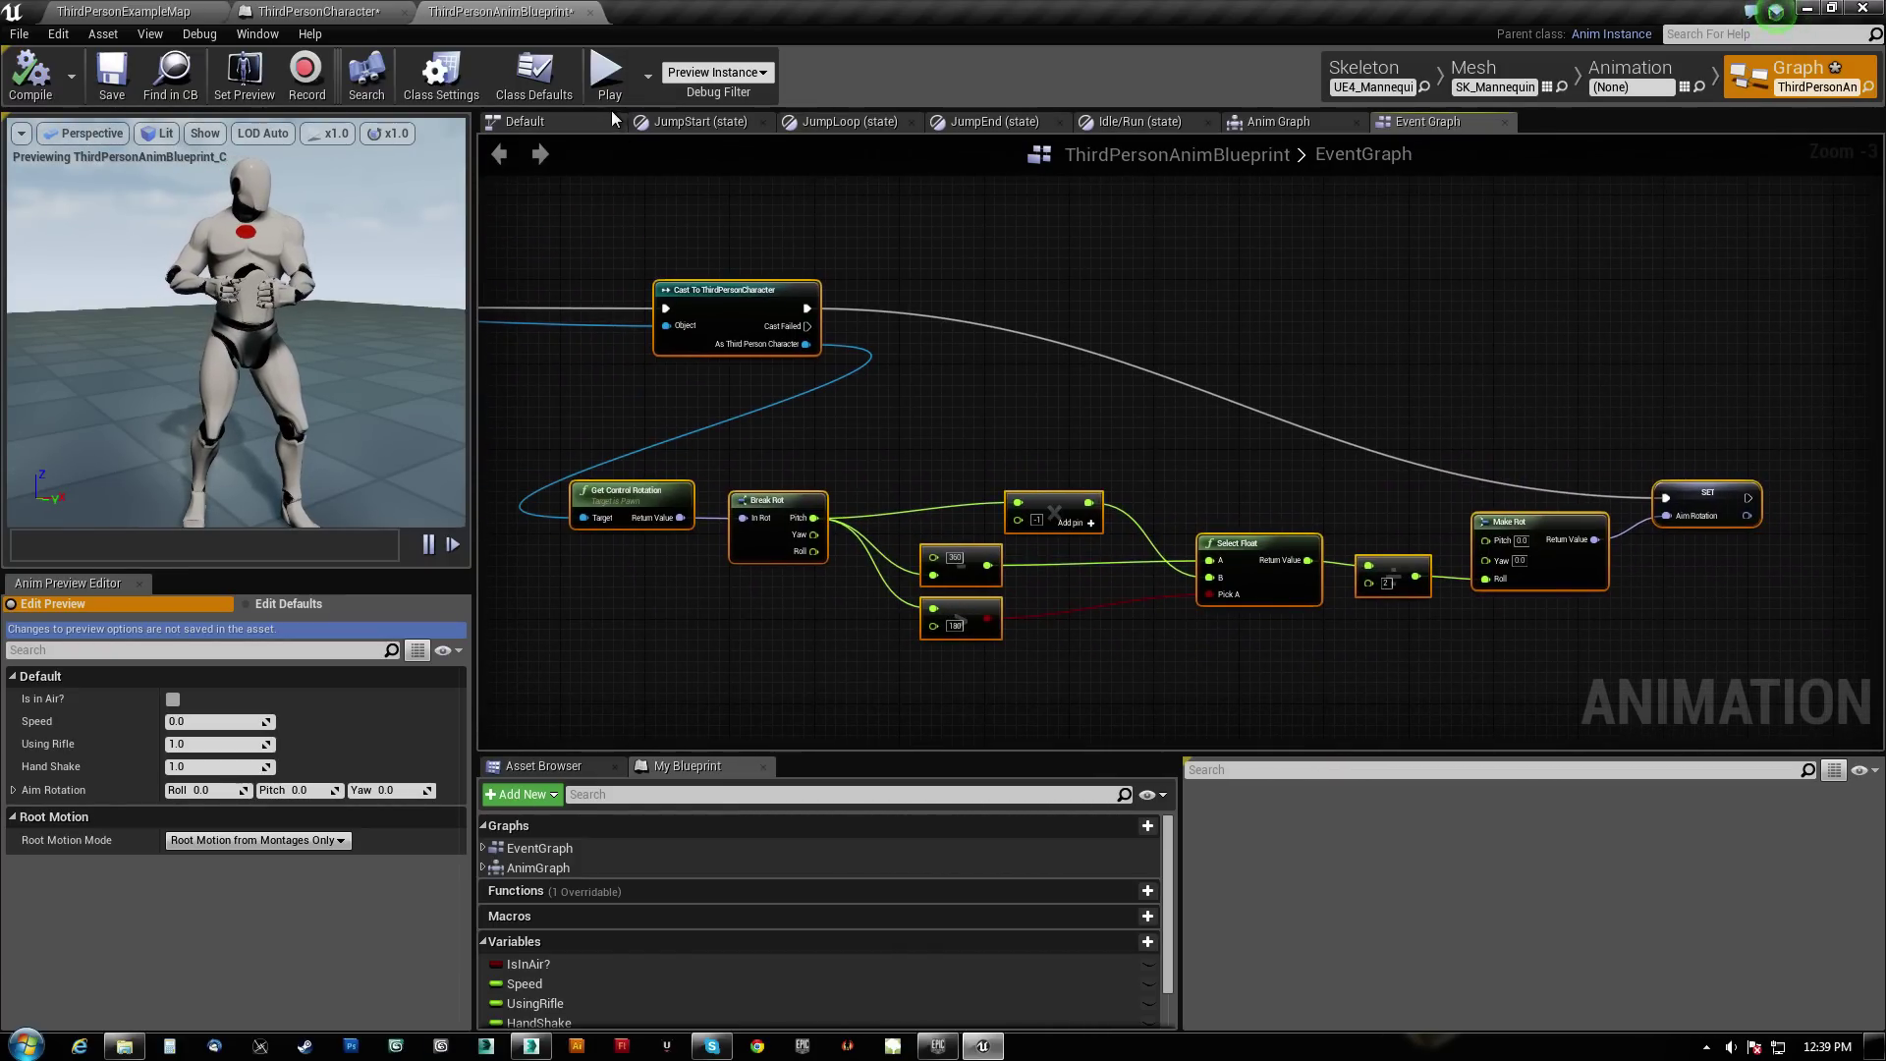
Review the UsingRifle toggle nodes in the ThirdPersonCharacter event graph, and return to the animation blueprint's Speed and cast nodes
{"action": "left_click", "coordinate": [327, 14]}
{"action": "right_click_drag", "start_coordinate": [833, 555], "coordinate": [934, 522]}
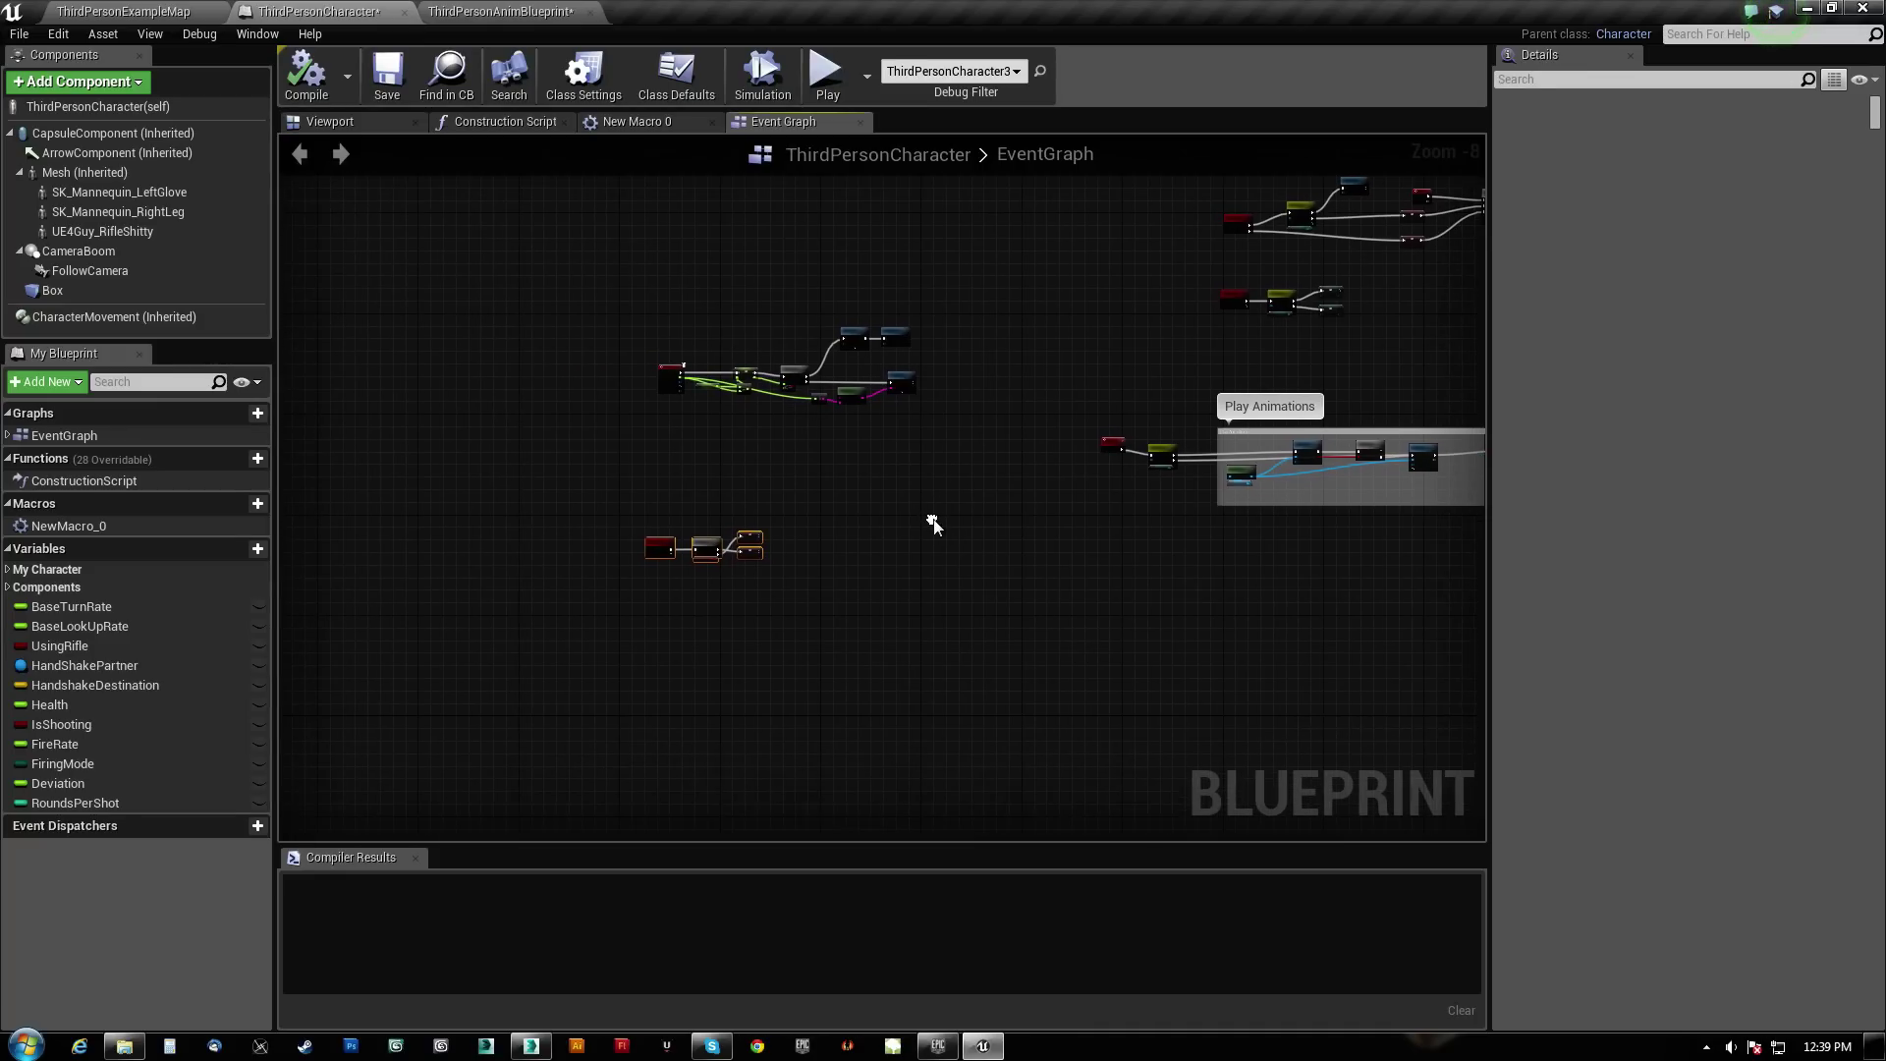
{"action": "scroll", "coordinate": [609, 621], "scroll_direction": "up", "scroll_amount": 4}
{"action": "right_click_drag", "start_coordinate": [1074, 354], "coordinate": [534, 521]}
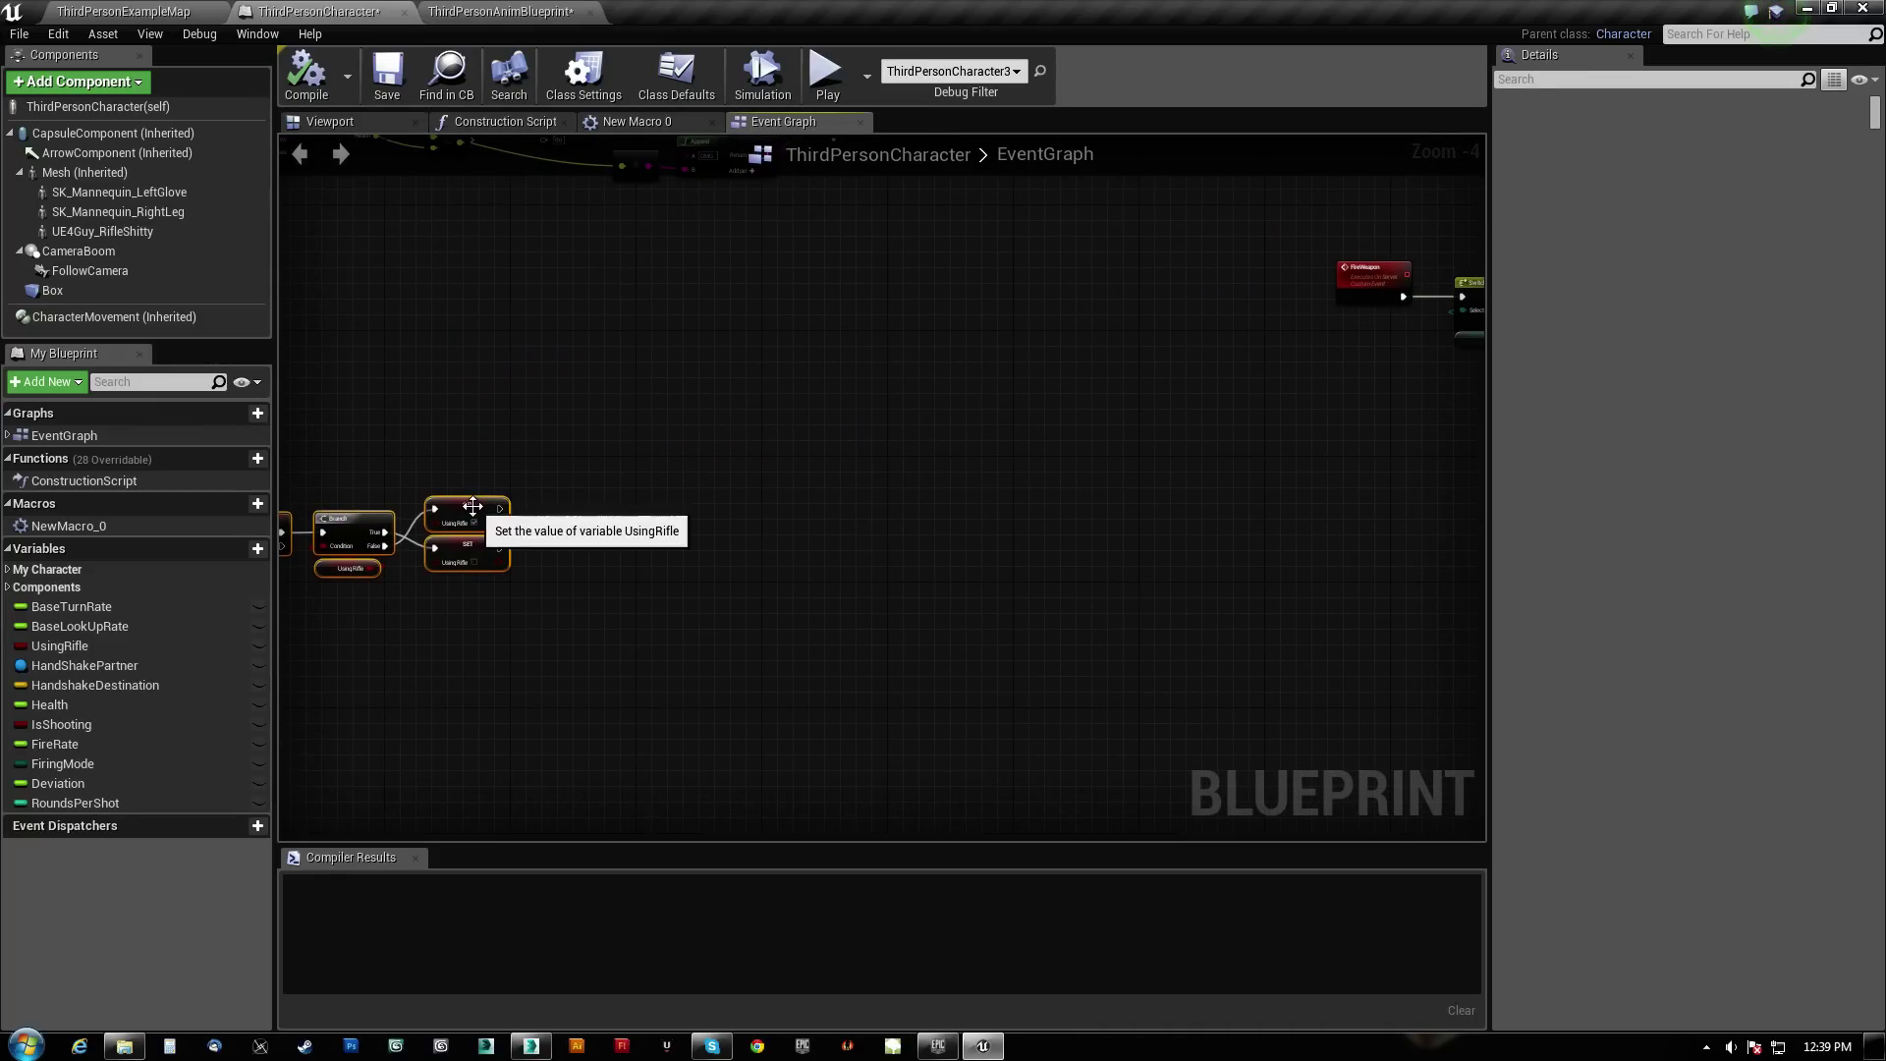
{"action": "left_click_drag", "start_coordinate": [473, 506], "coordinate": [1310, 508]}
{"action": "right_click_drag", "start_coordinate": [1340, 411], "coordinate": [611, 540]}
{"action": "left_click", "coordinate": [546, 17]}
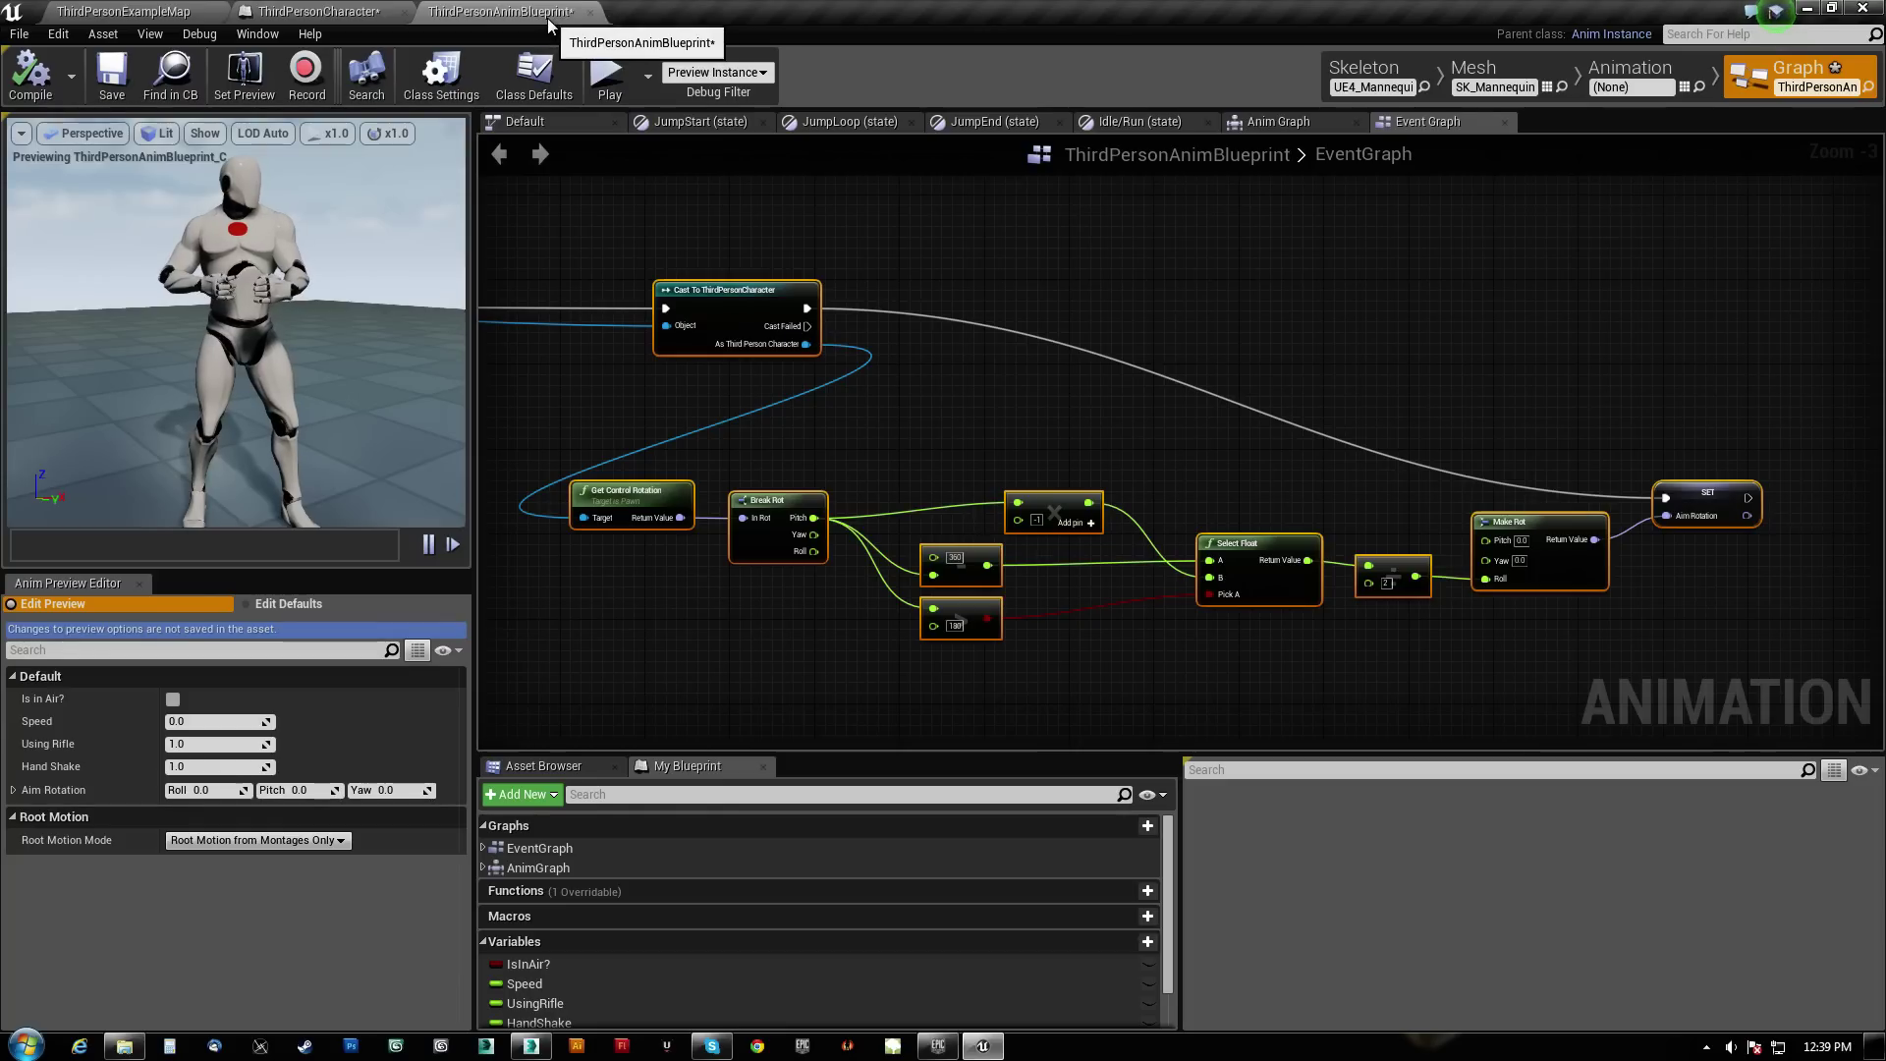
{"action": "right_click_drag", "start_coordinate": [1044, 378], "coordinate": [1634, 452]}
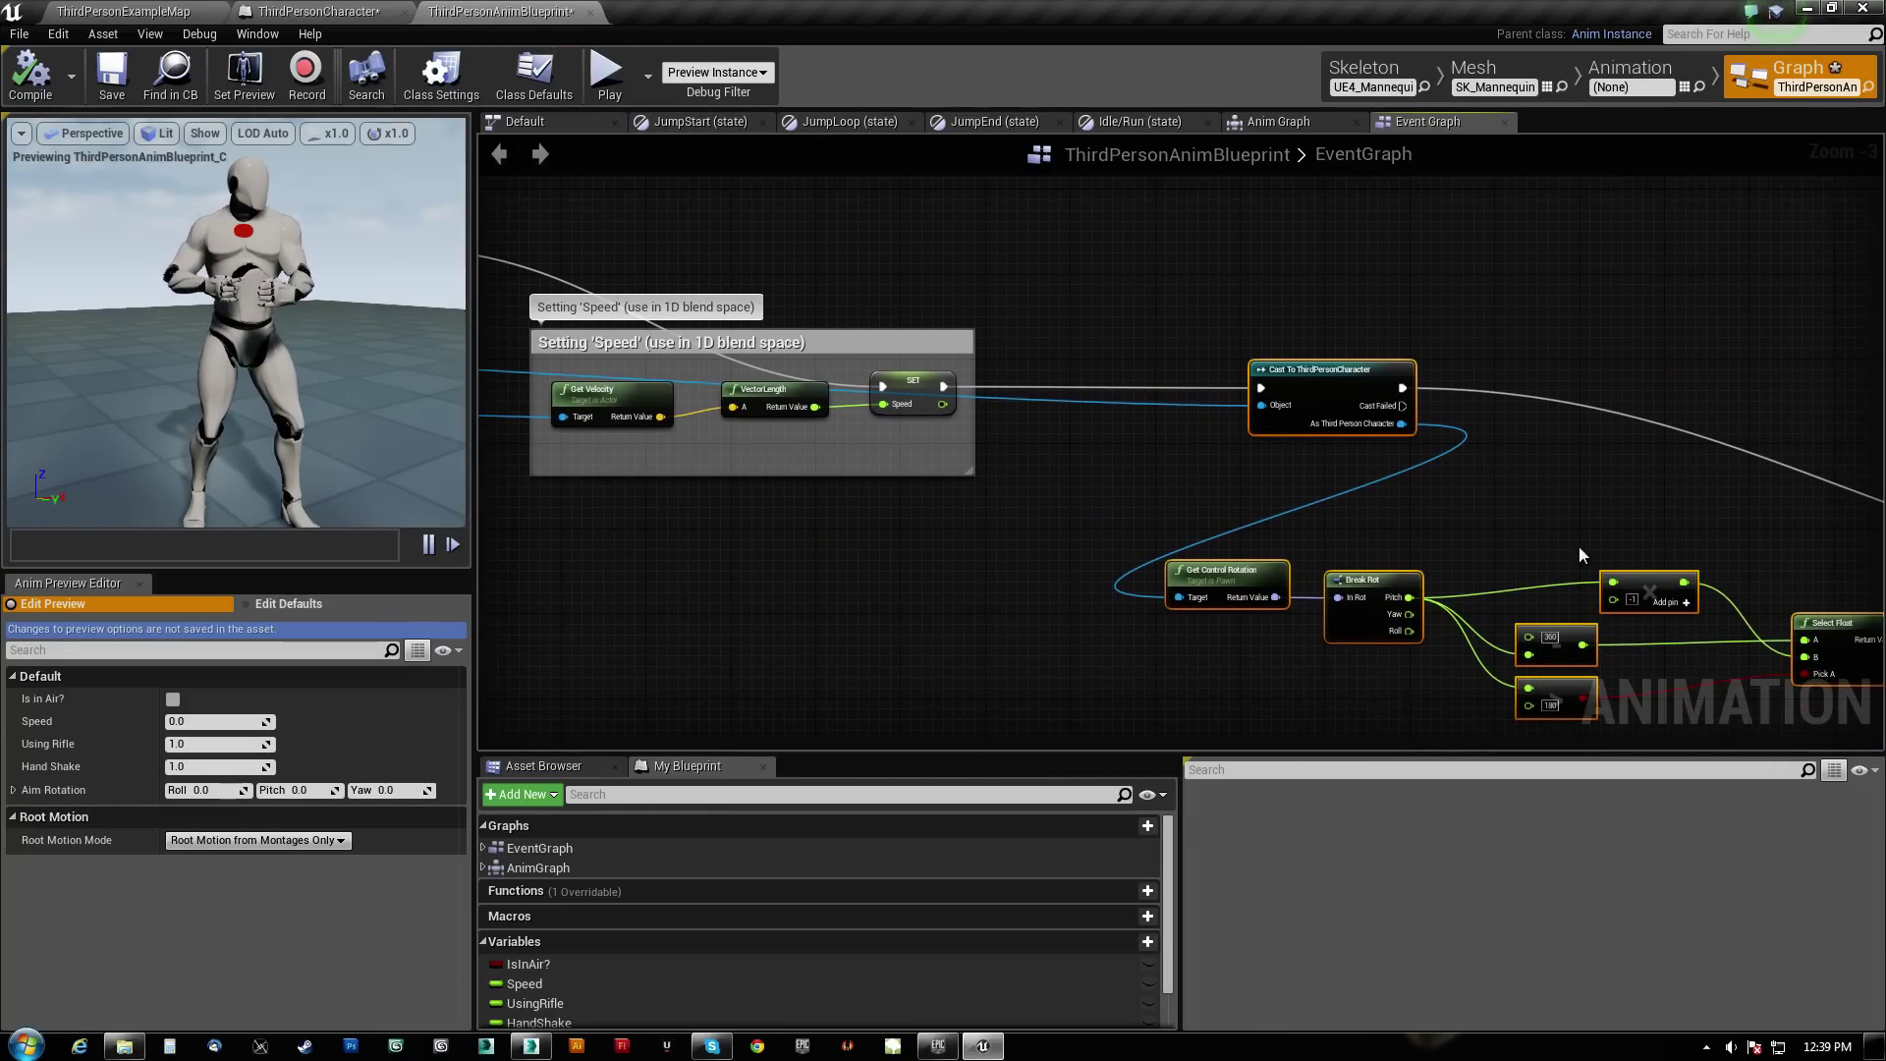
In Animation mode, widen the asset name column and locate the ThirdPersonIdleRun_Rifle blend space in the Content Browser
{"action": "left_click", "coordinate": [1648, 65]}
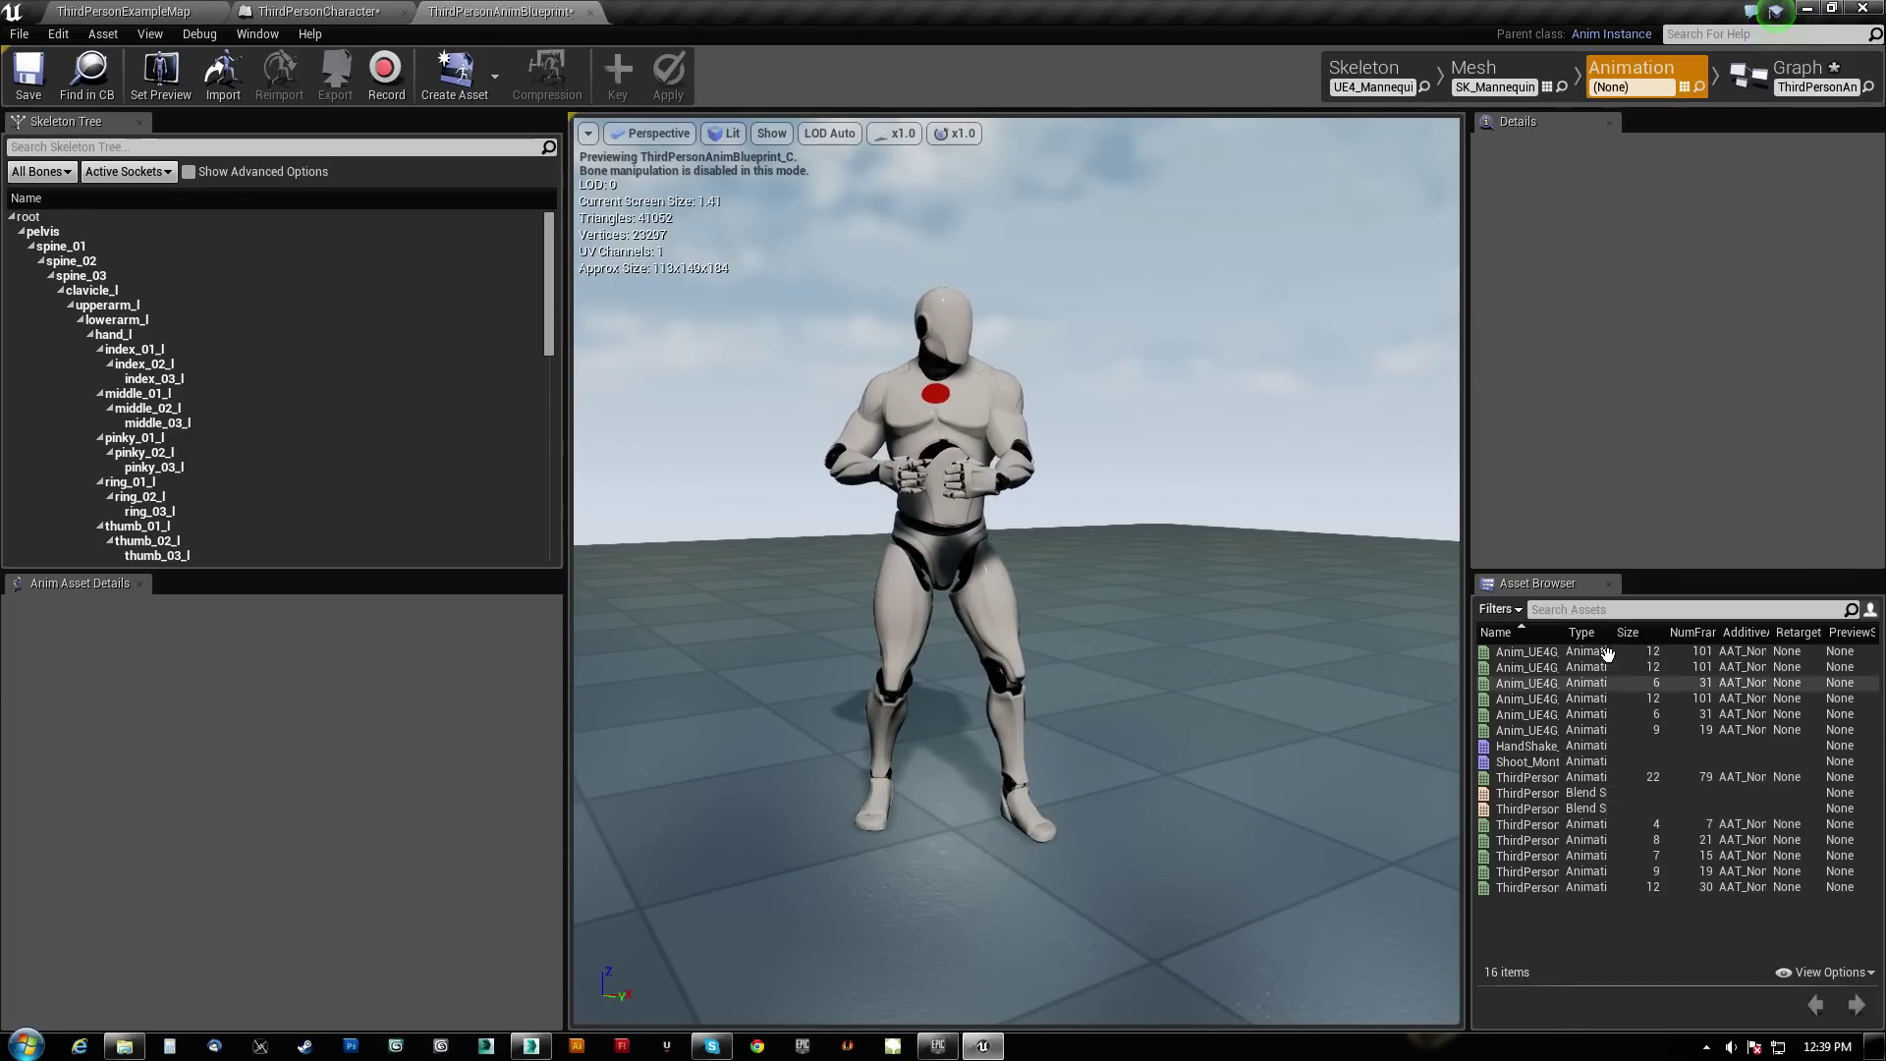
{"action": "left_click_drag", "start_coordinate": [1563, 632], "coordinate": [1667, 633]}
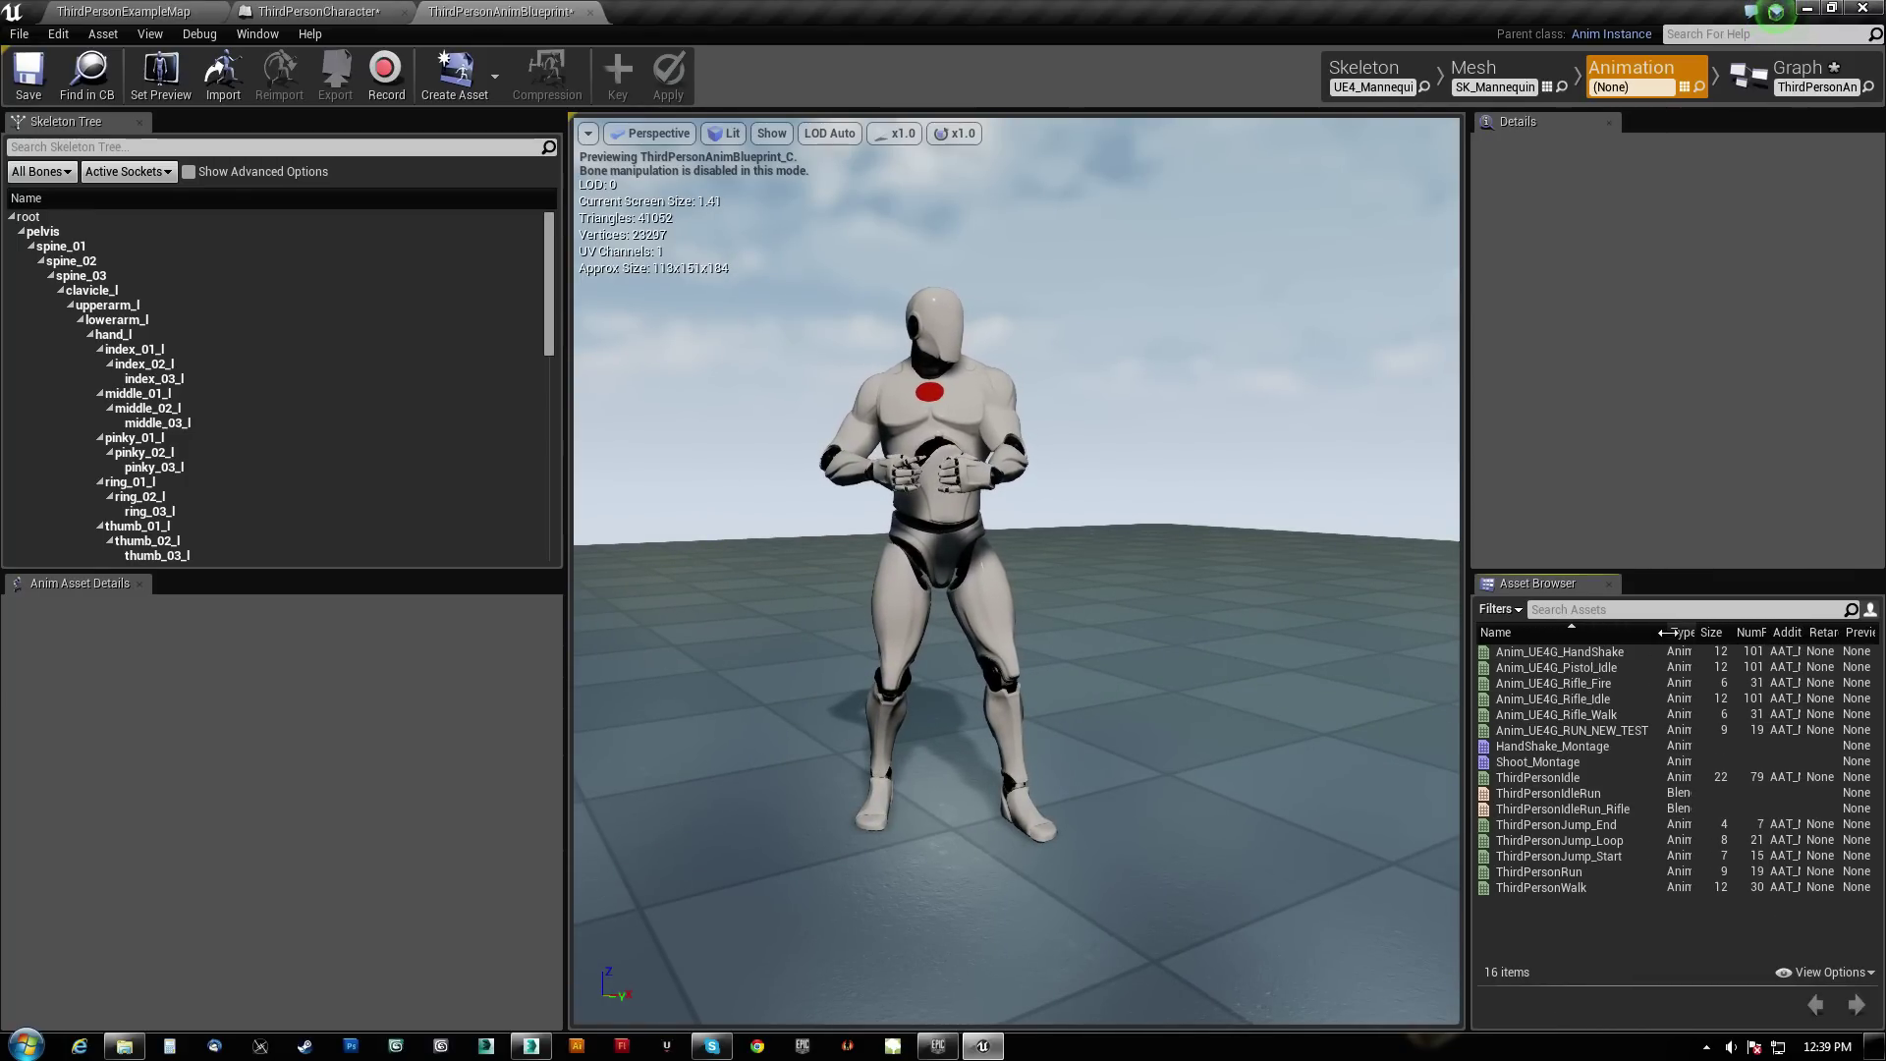
{"action": "mouse_move", "coordinate": [1572, 825]}
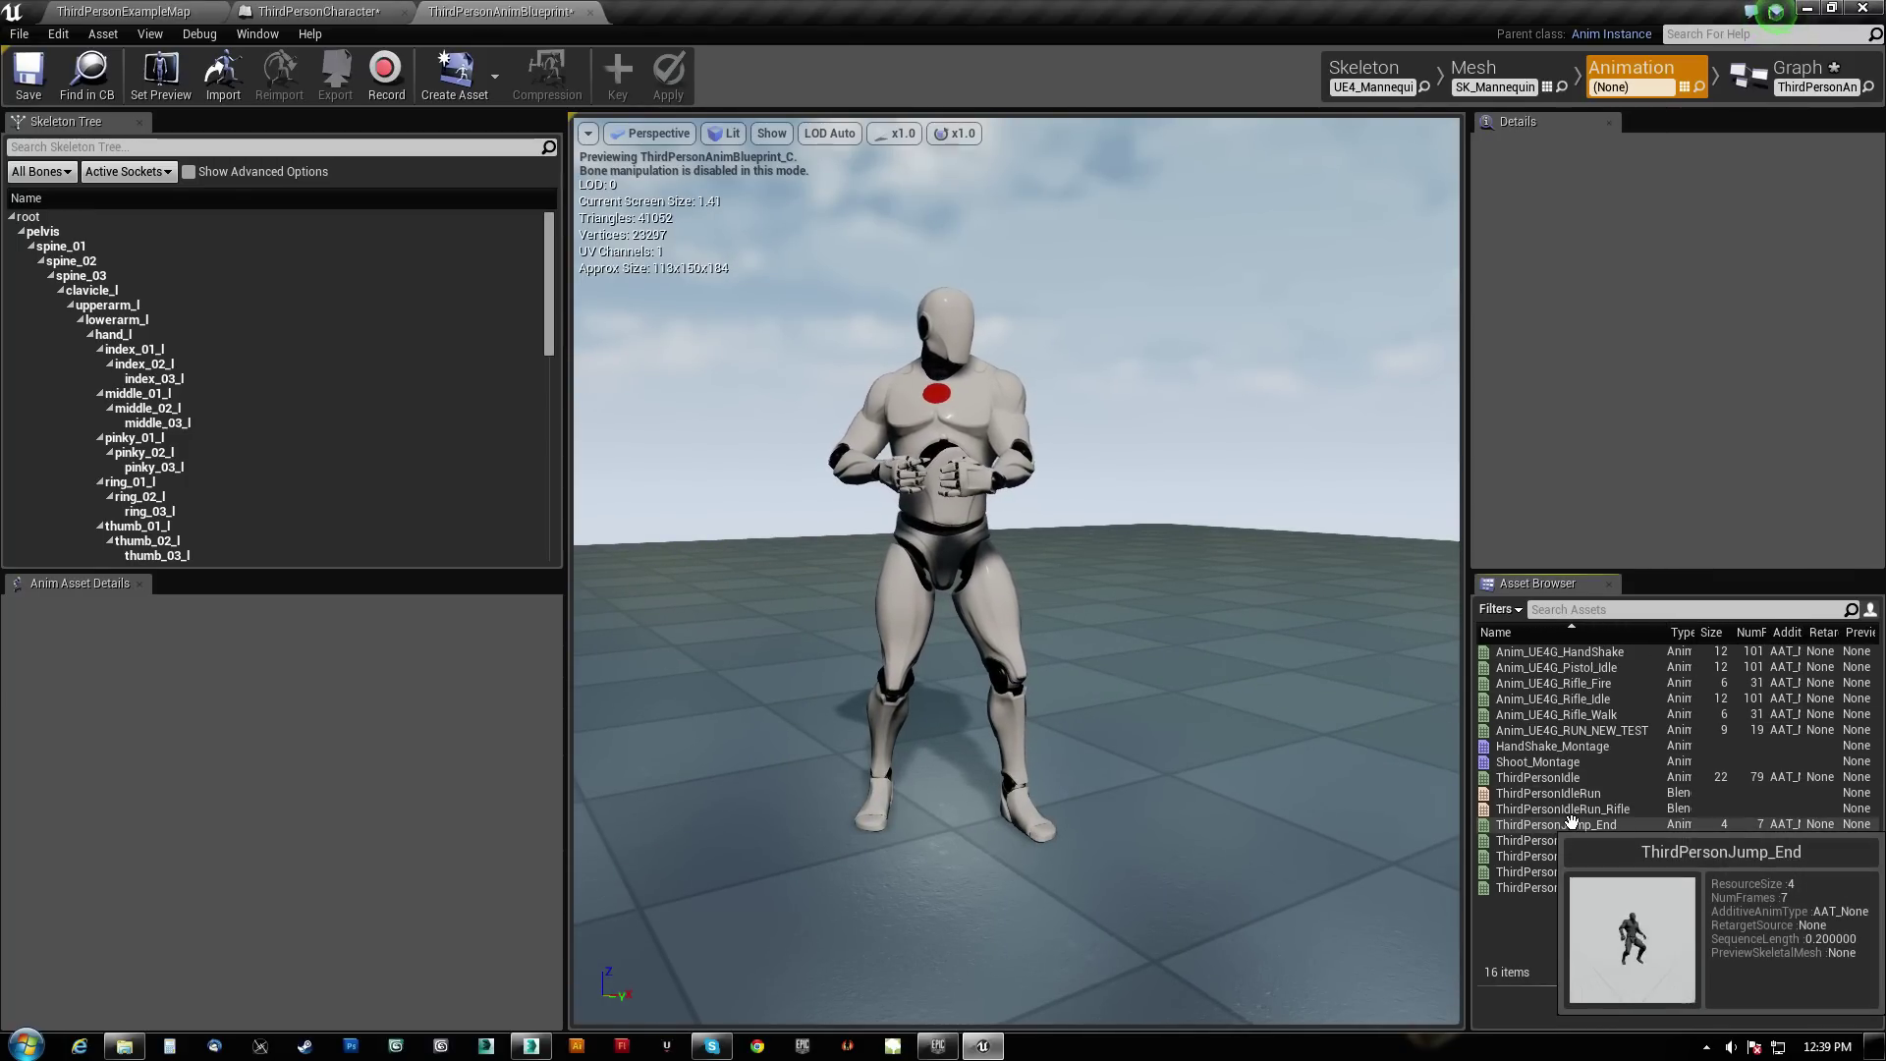
{"action": "right_click", "coordinate": [1575, 810]}
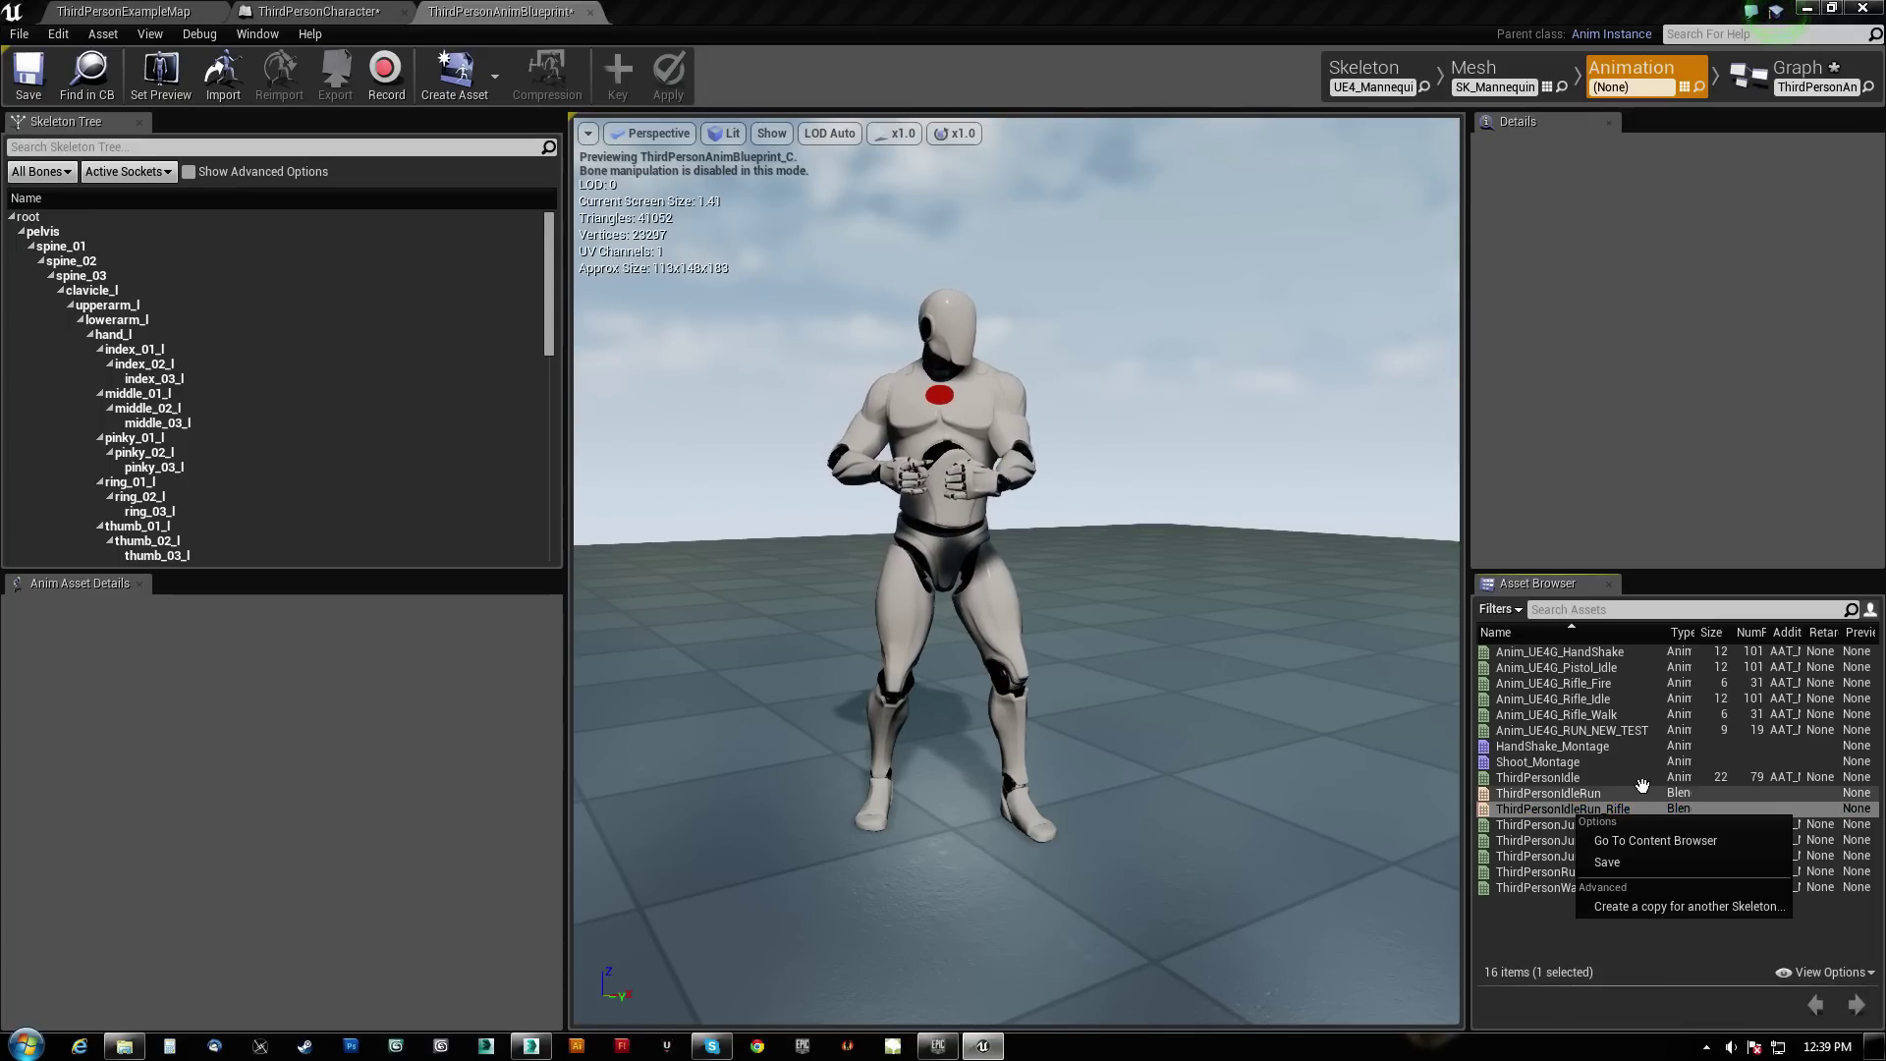
{"action": "left_click", "coordinate": [1644, 840]}
Duplicate the ThirdPersonIdleRun_Rifle blend space and name the copy ThirdPersonIdleRun_Pistol
{"action": "right_click", "coordinate": [1108, 830]}
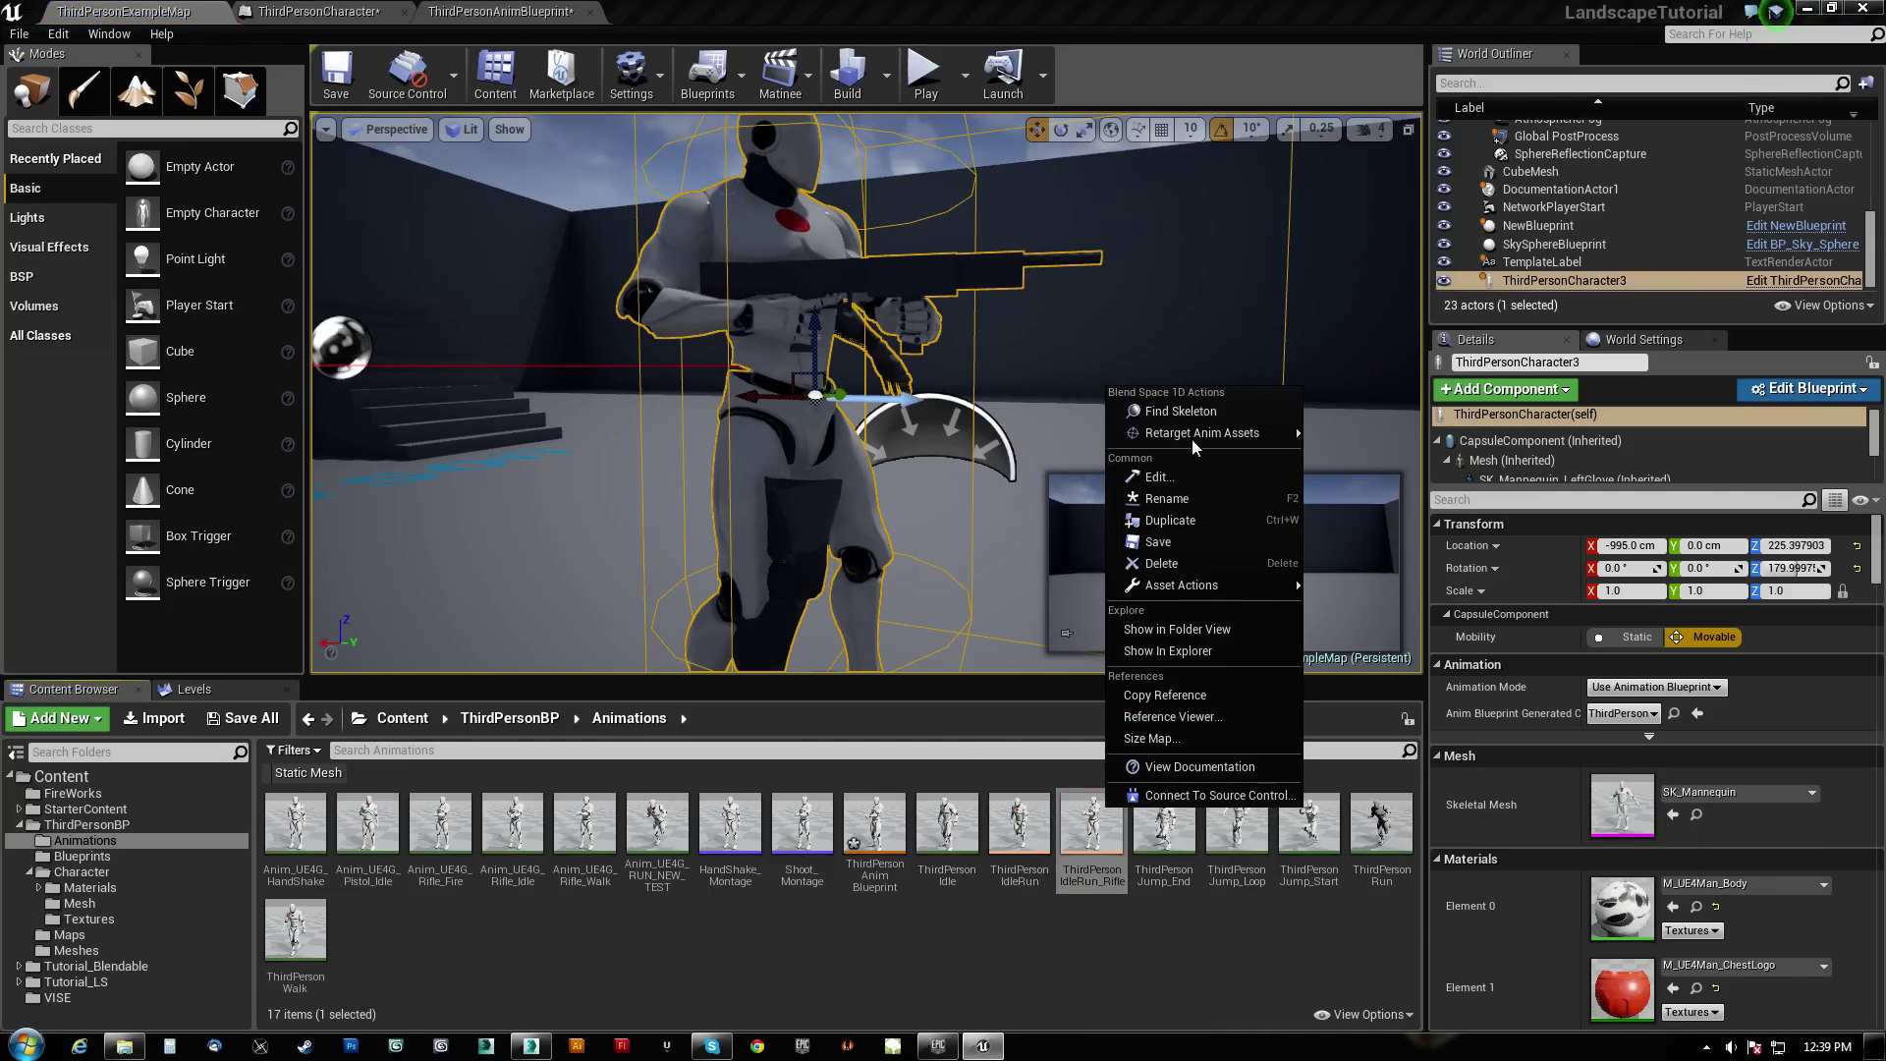
{"action": "left_click", "coordinate": [1169, 520]}
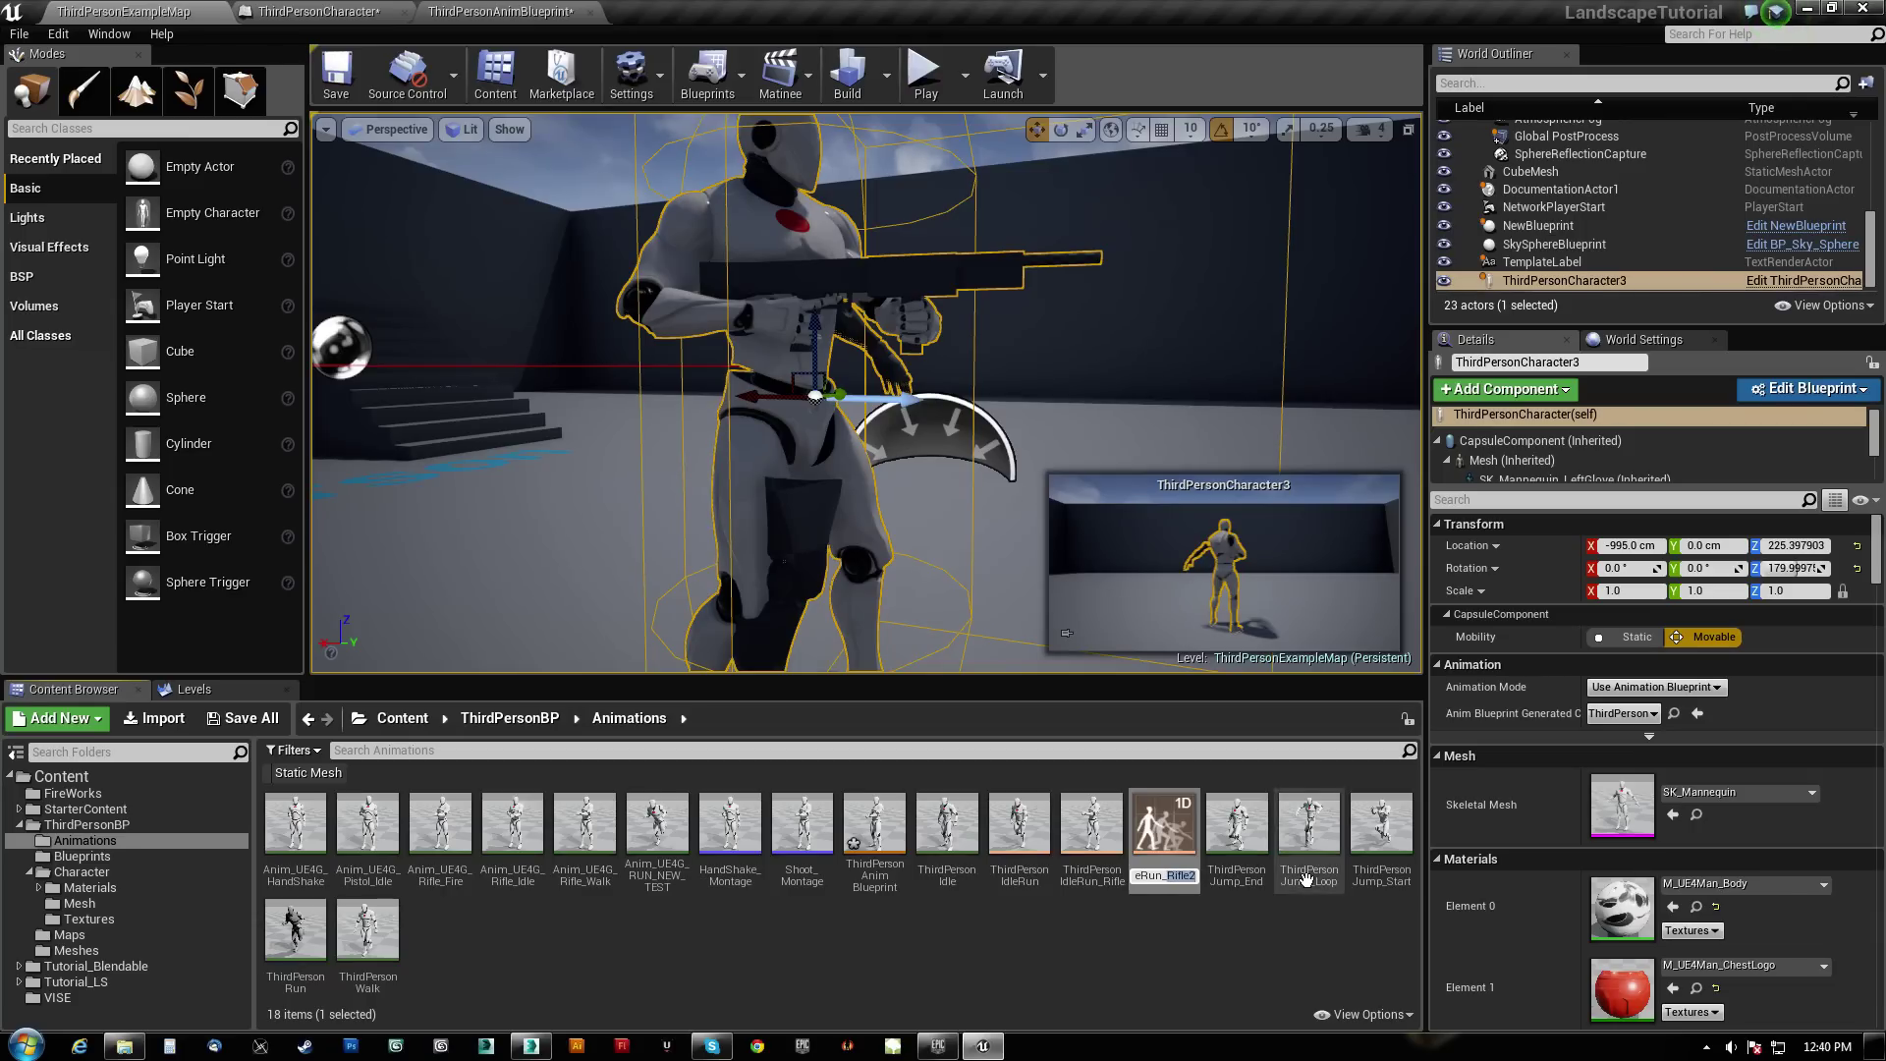
{"action": "type", "text": "Pistol"}
{"action": "key", "text": "Return"}
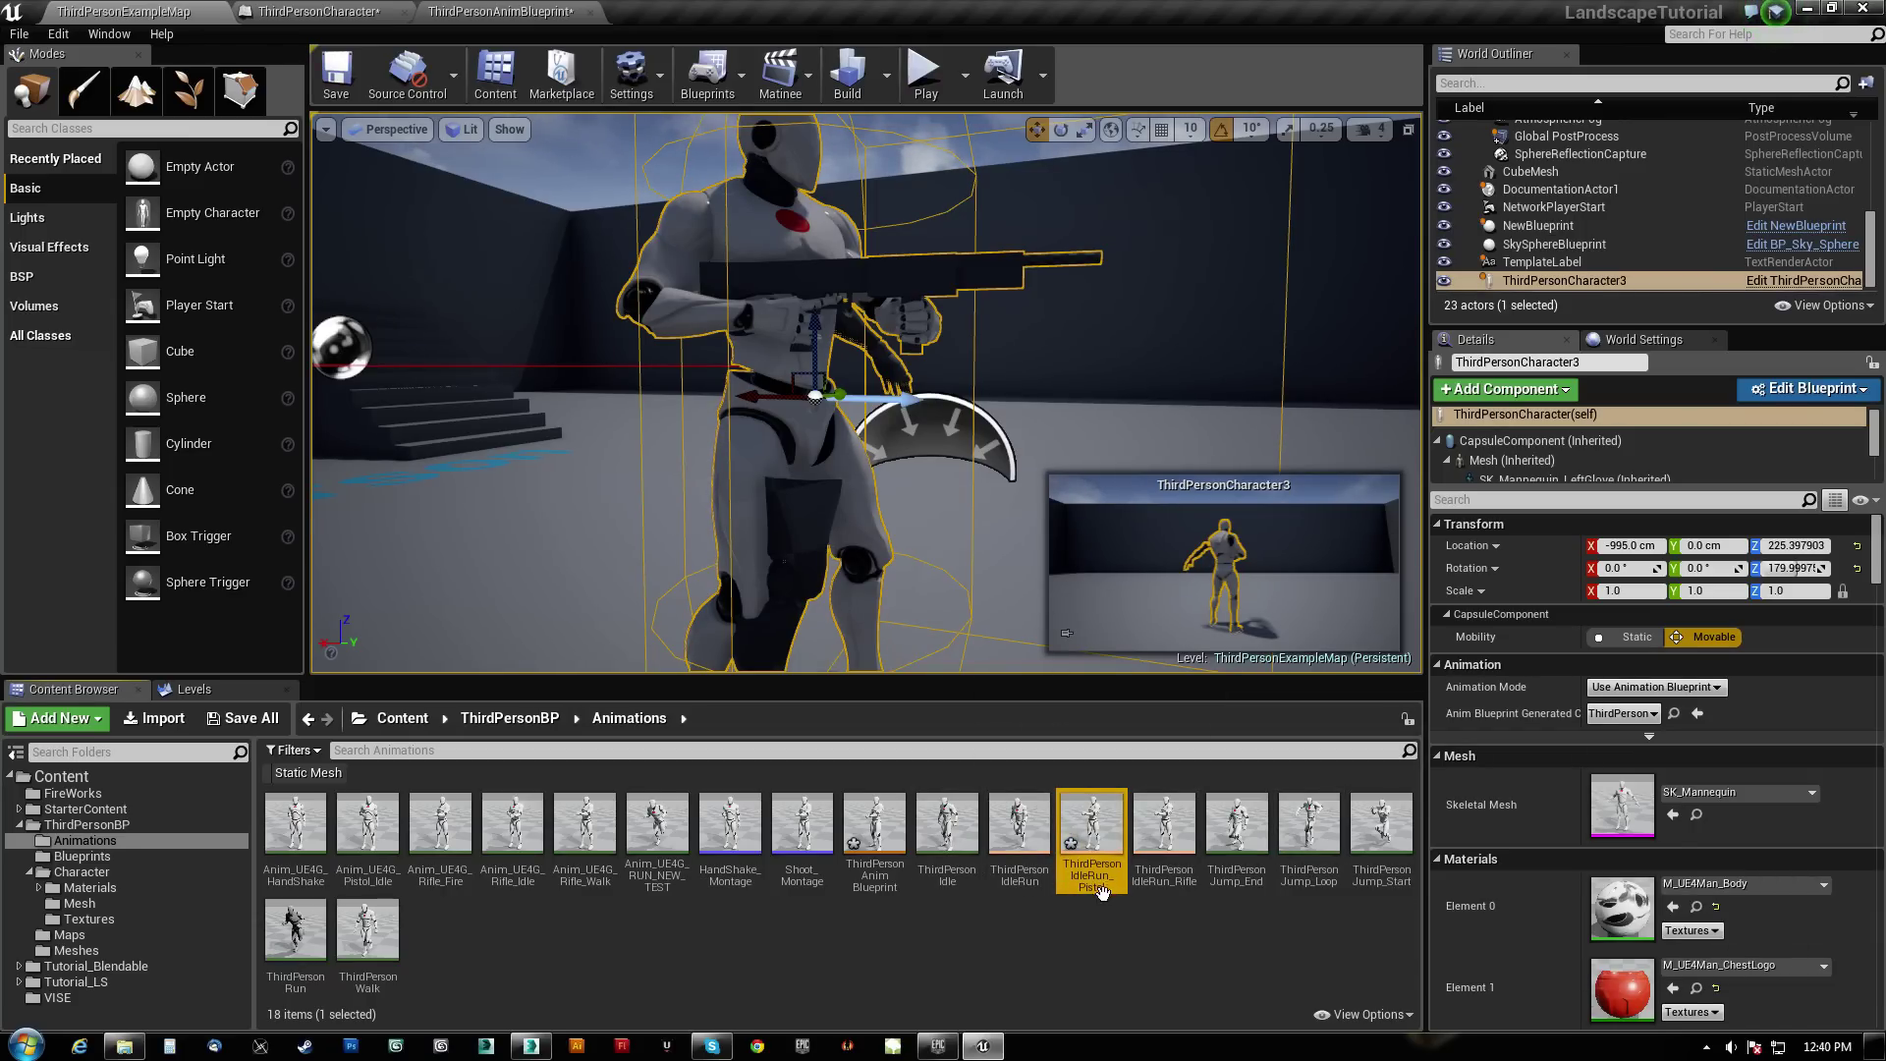
Open the ThirdPersonIdleRun_Pistol blend space in Animation mode, widening the asset list's name column to find it
{"action": "double_click", "coordinate": [1099, 833]}
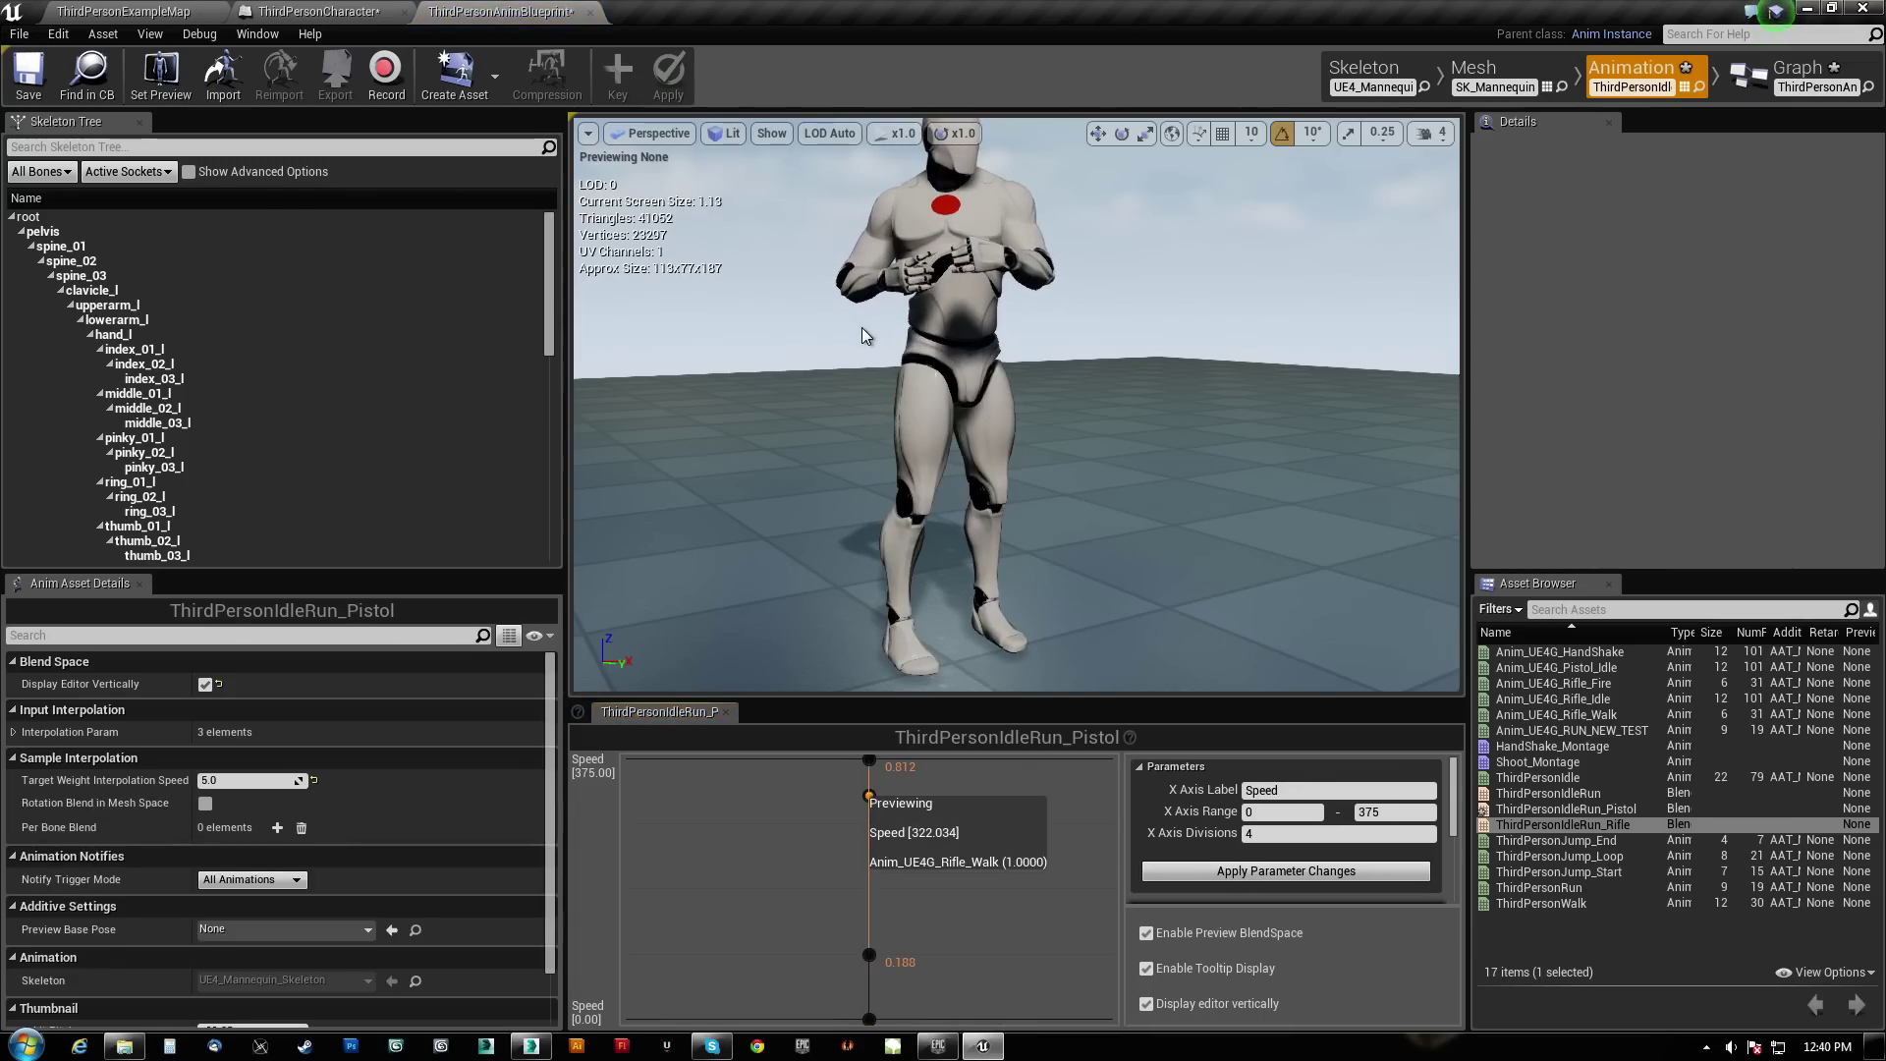
{"action": "left_click", "coordinate": [1798, 68]}
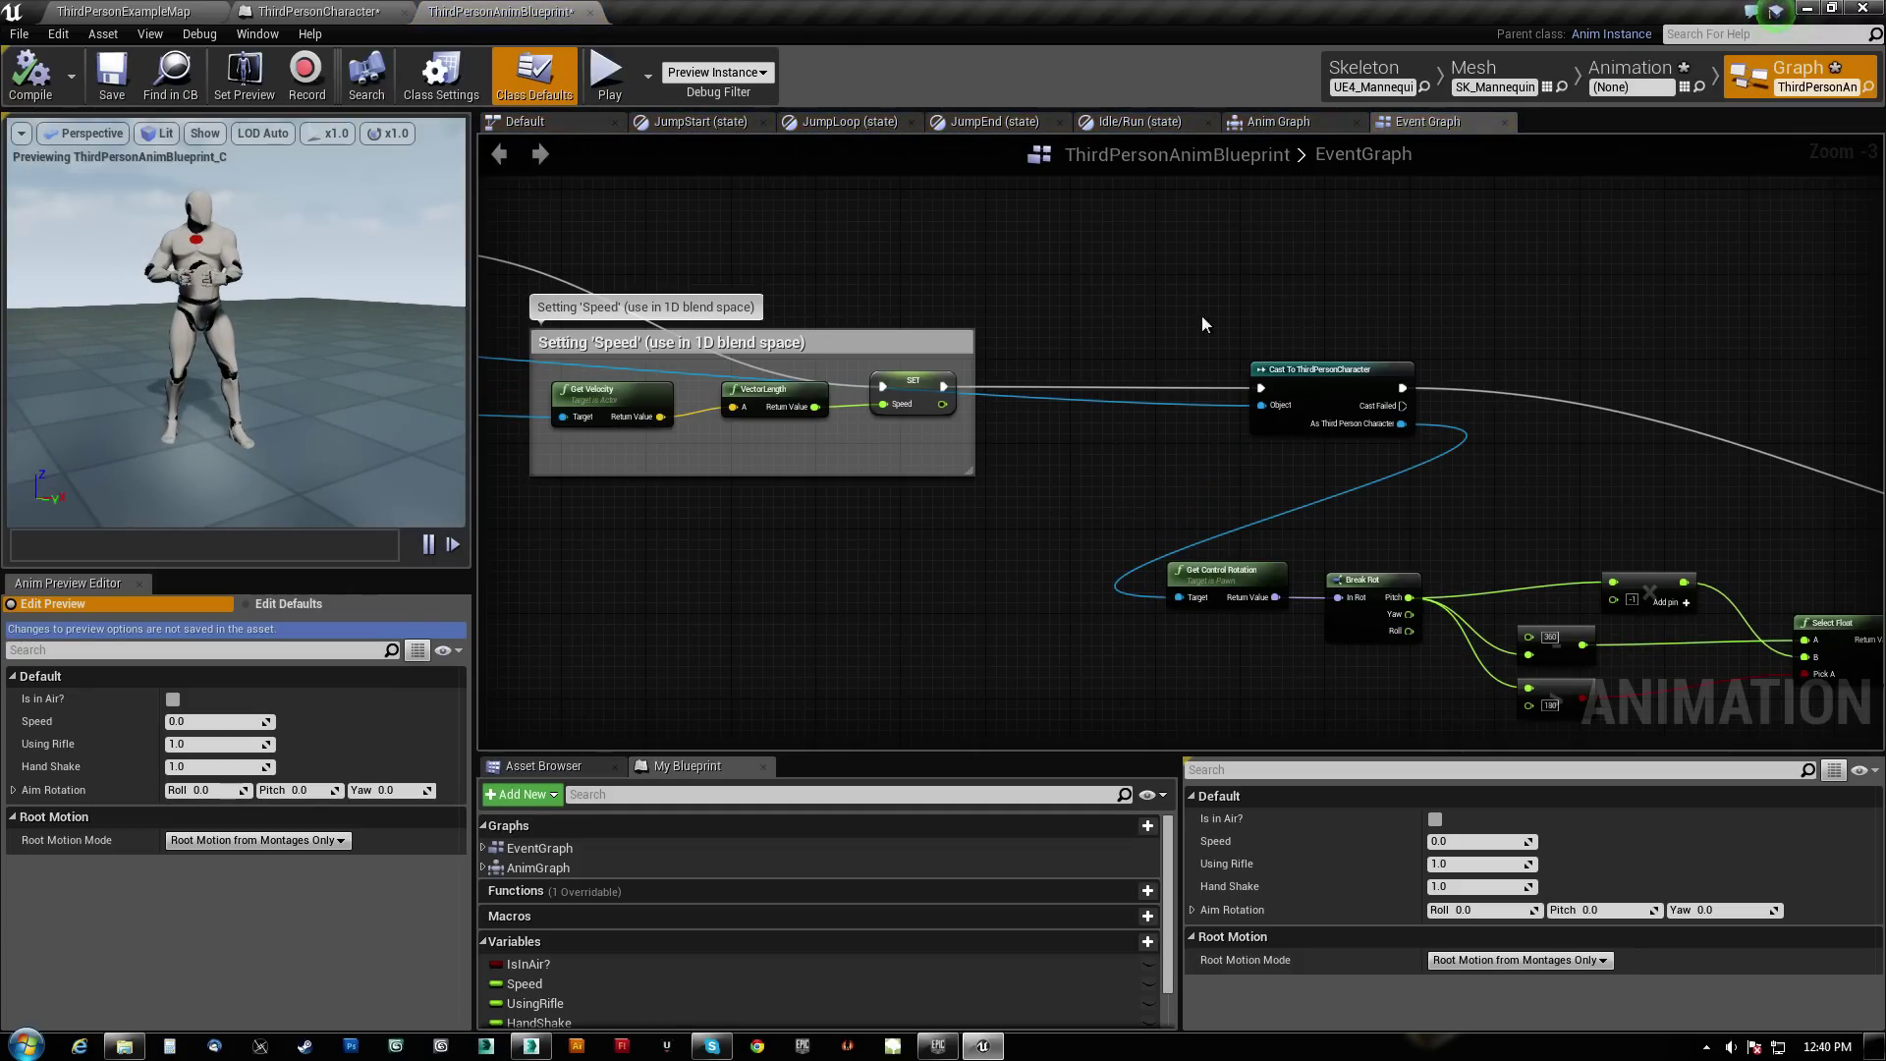
{"action": "left_click", "coordinate": [1651, 74]}
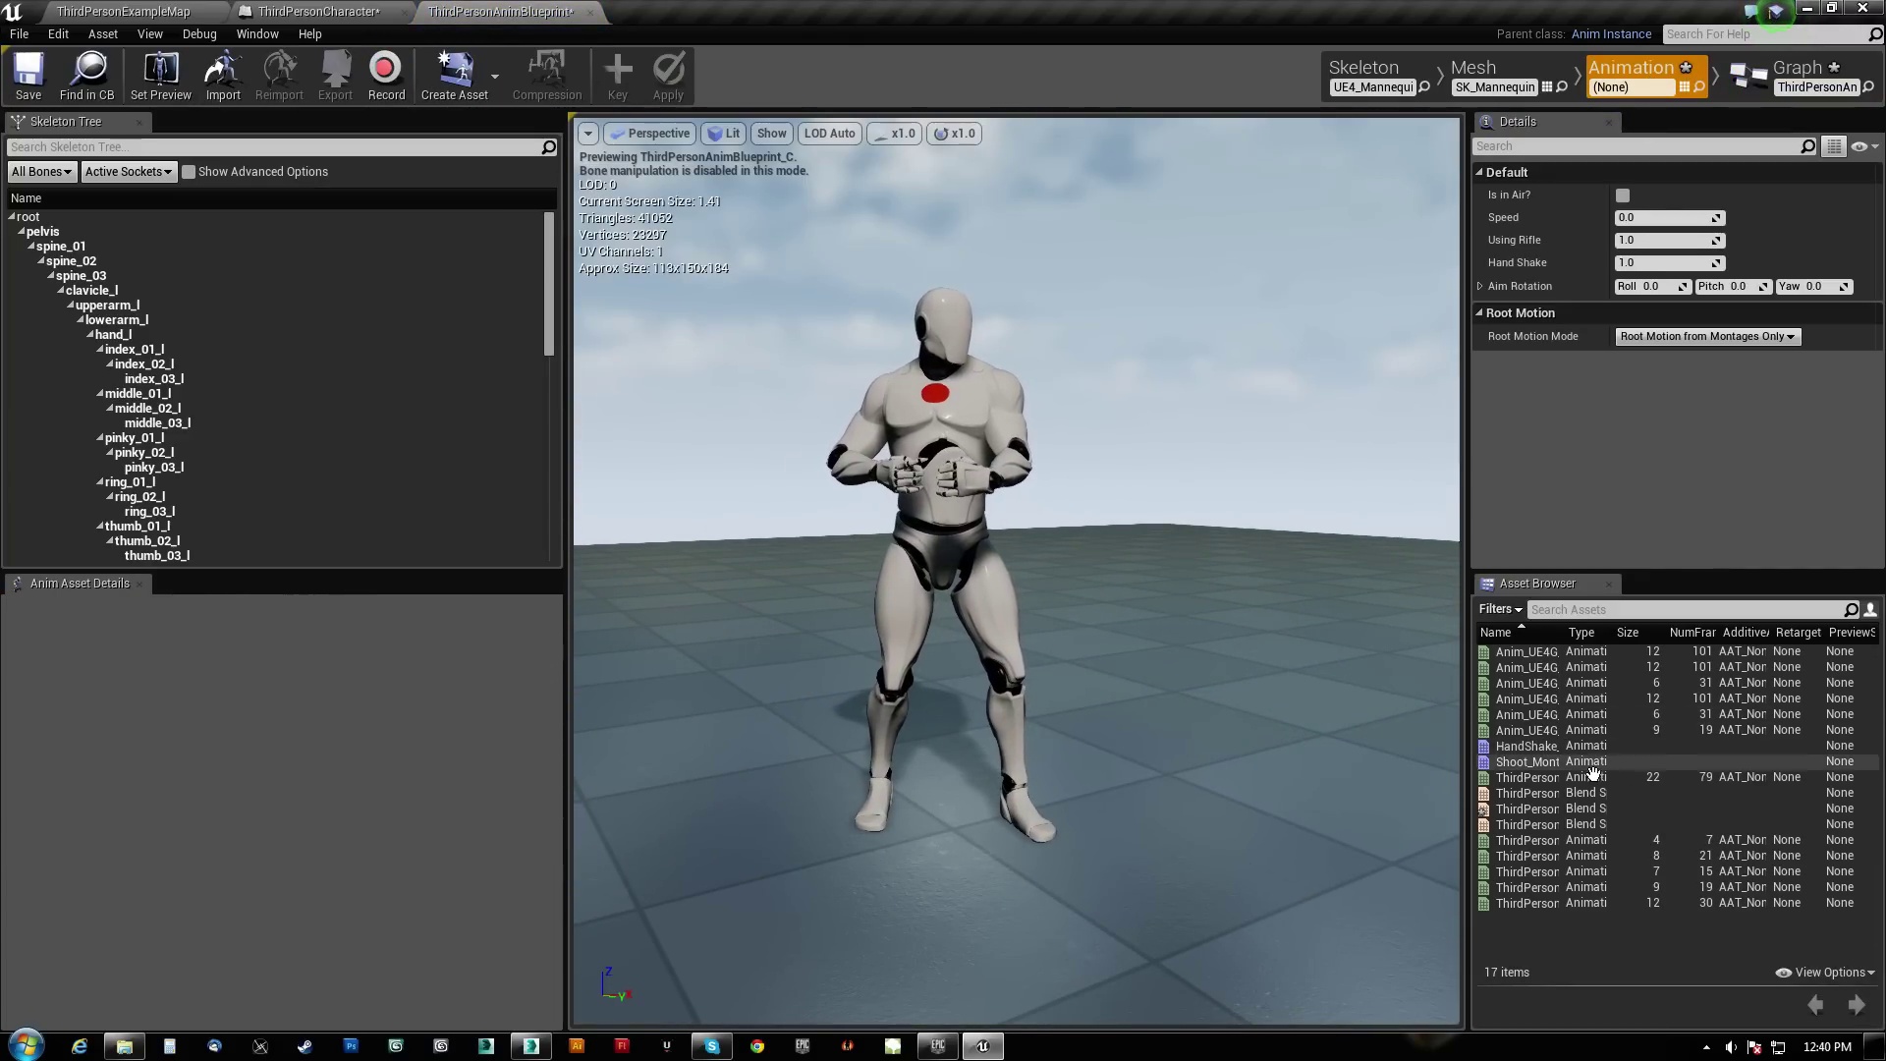
{"action": "left_click_drag", "start_coordinate": [1564, 635], "coordinate": [1651, 634]}
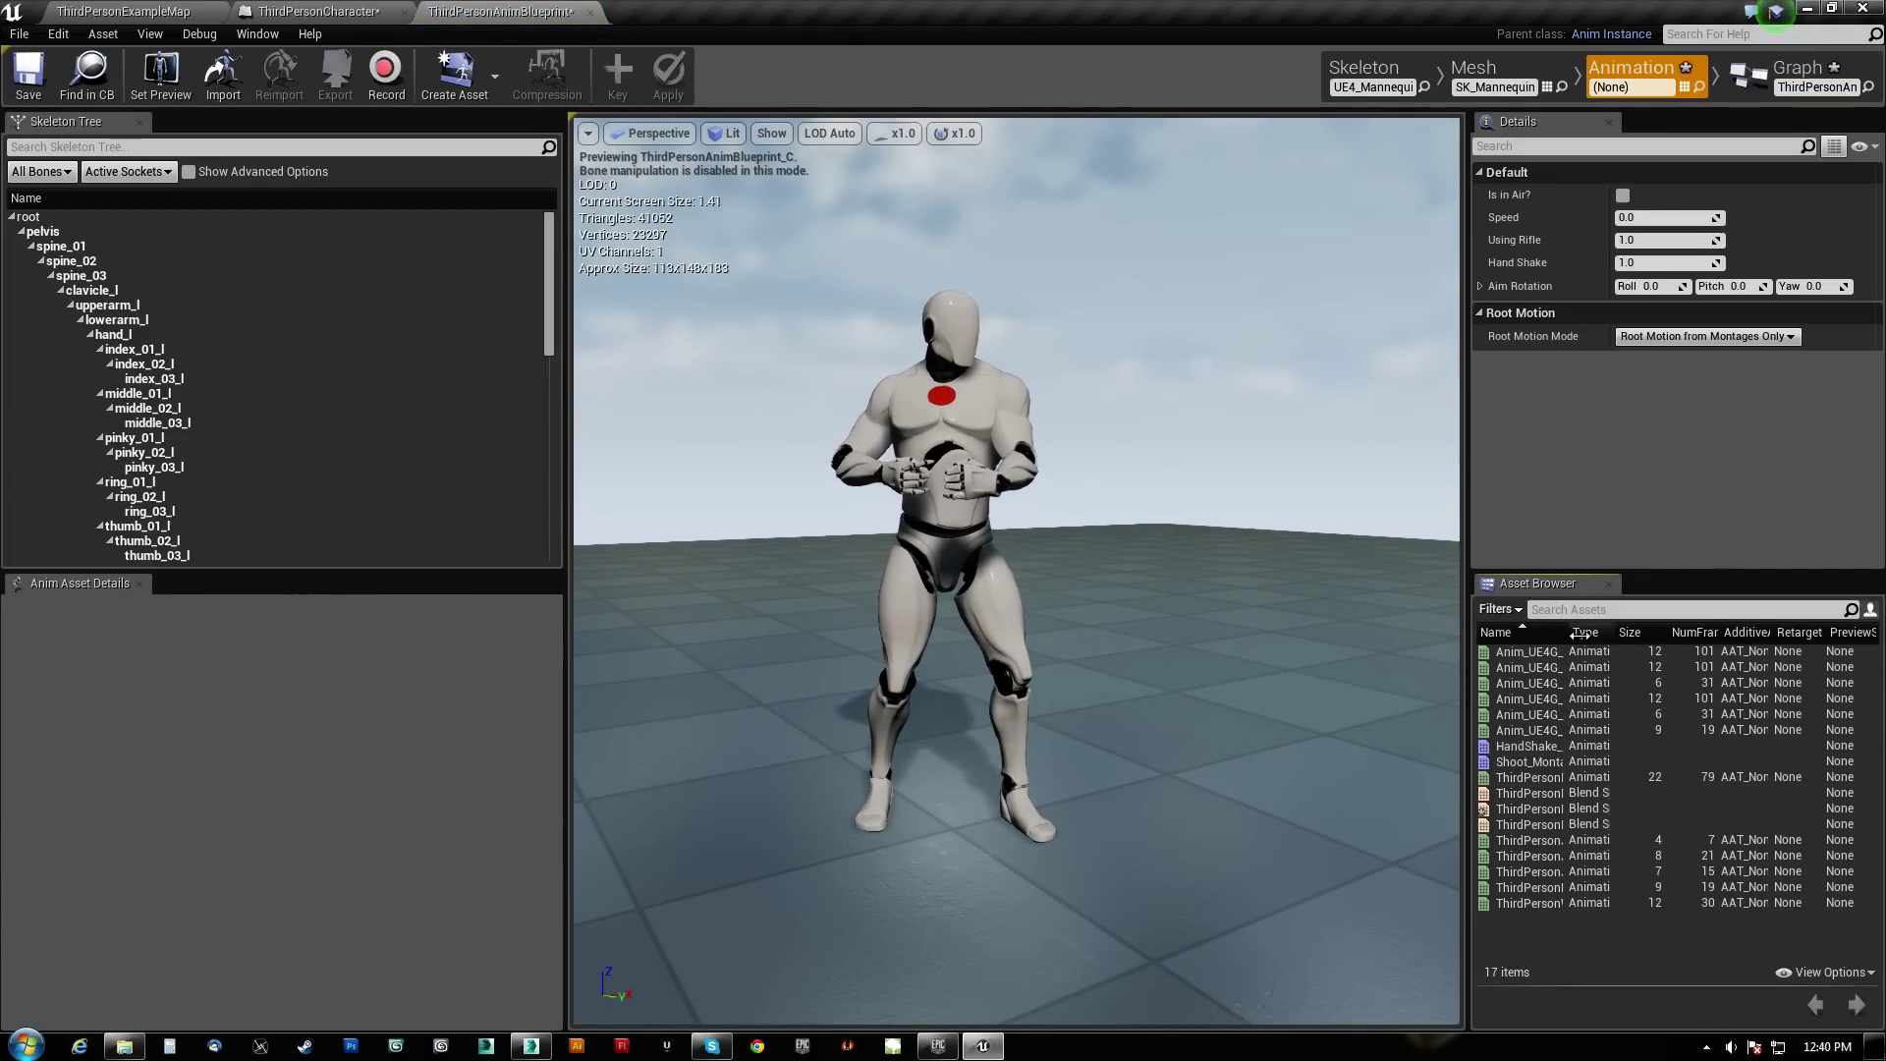
{"action": "left_click", "coordinate": [1567, 809]}
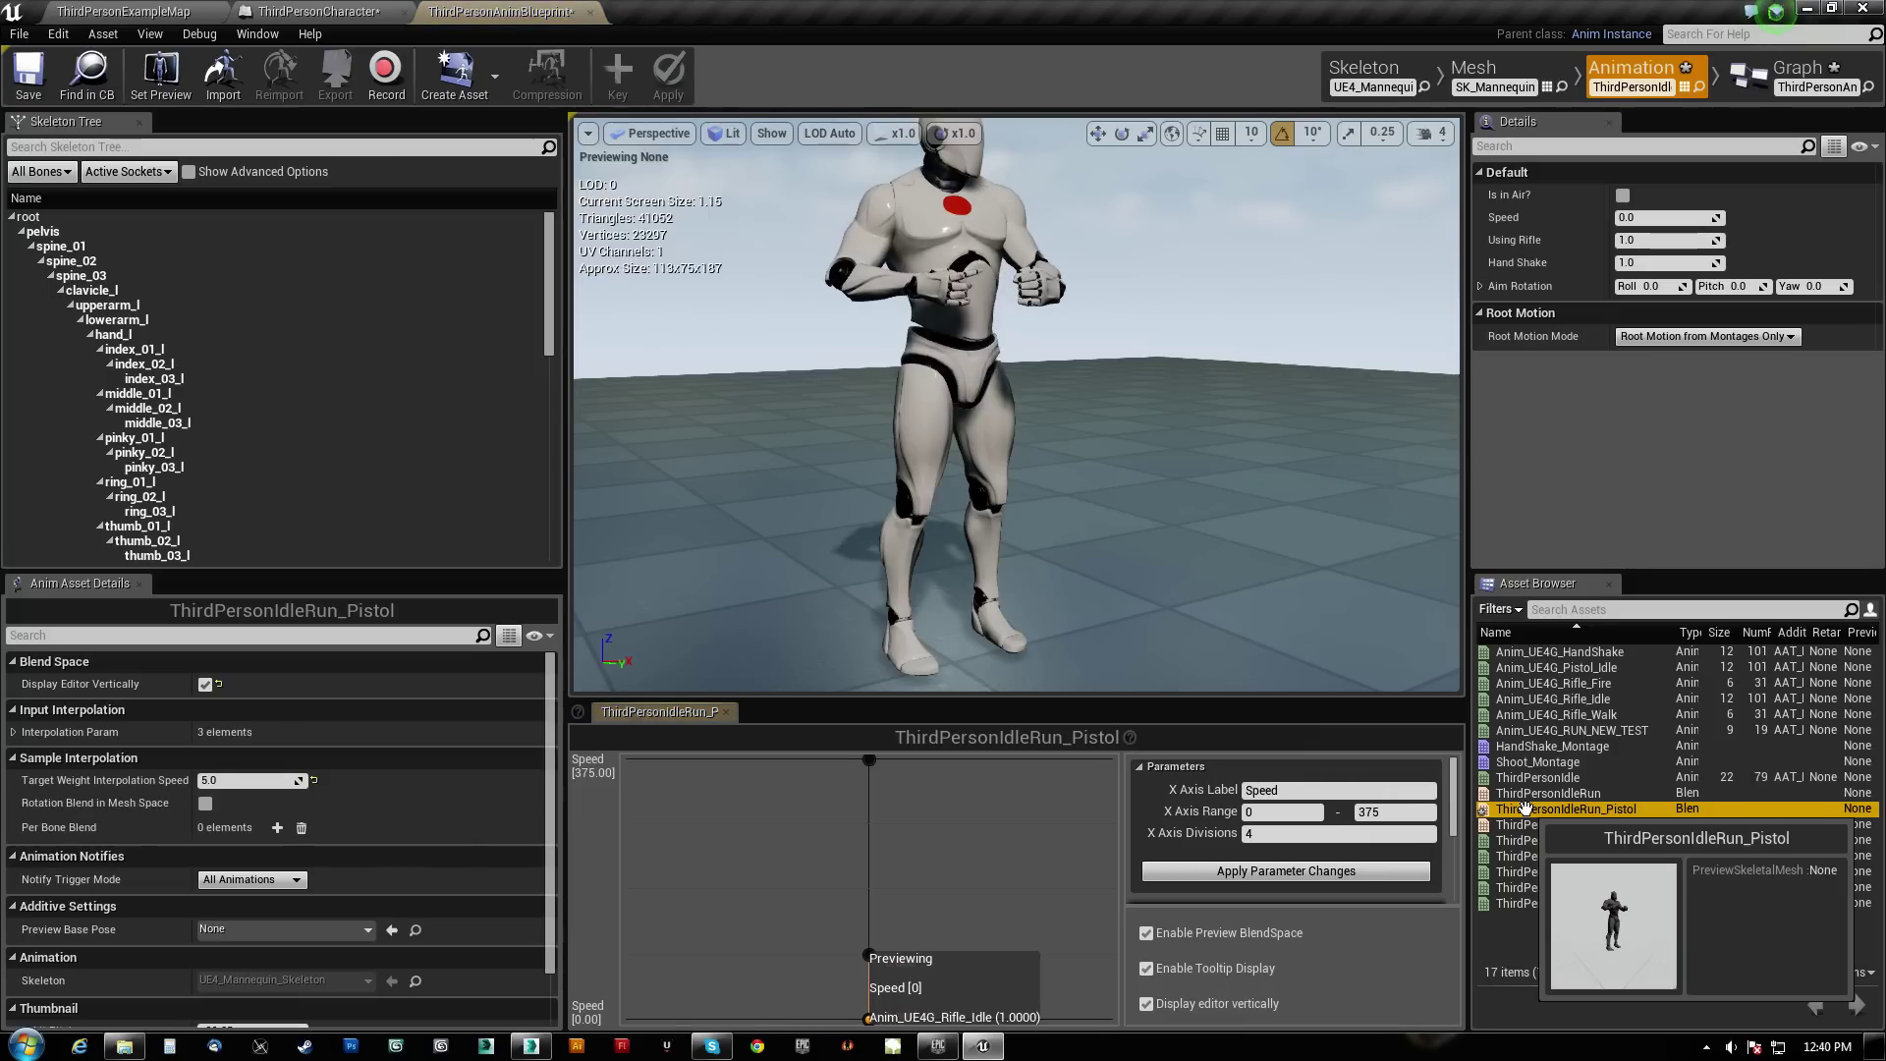
{"action": "mouse_move", "coordinate": [1121, 382]}
{"action": "right_mouse_down"}
{"action": "mouse_move", "coordinate": [1022, 422]}
{"action": "mouse_move", "coordinate": [1139, 384]}
{"action": "mouse_move", "coordinate": [1101, 388]}
{"action": "right_mouse_up"}
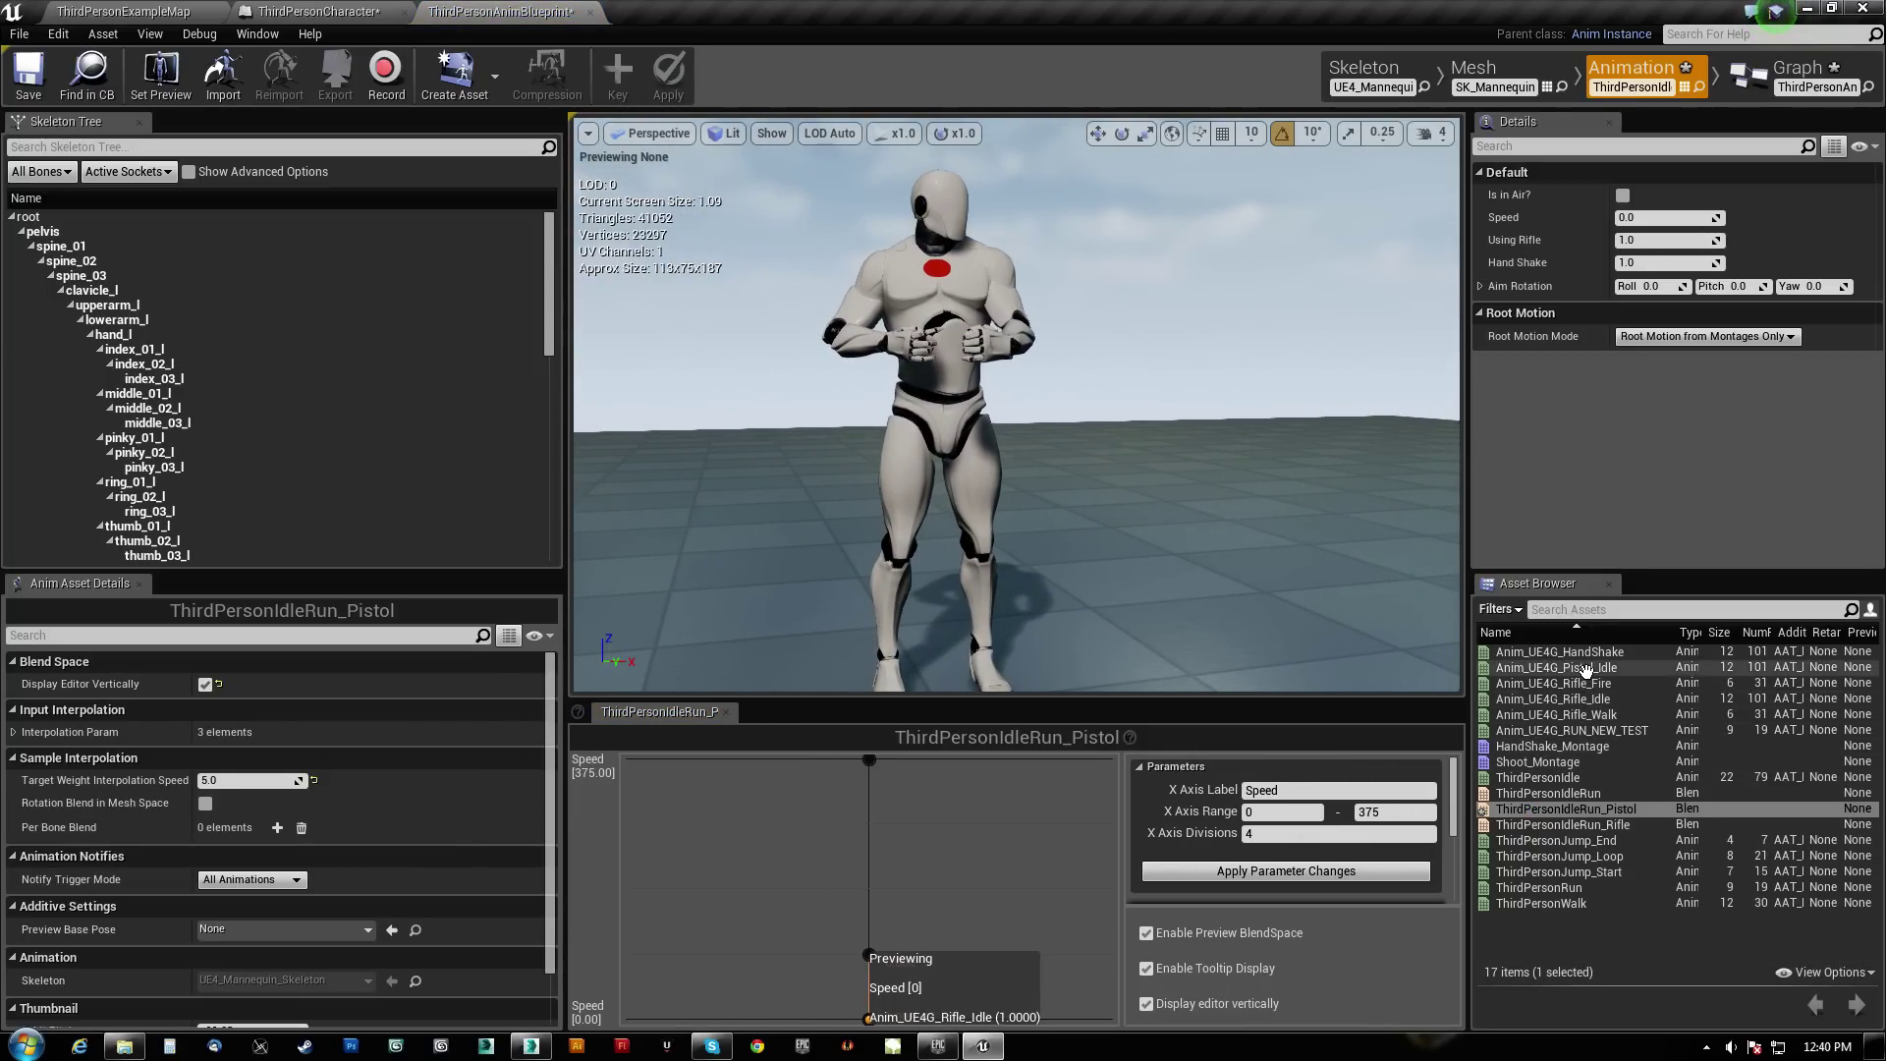
Replace all the rifle samples along the blend space's Speed axis with Anim_UE4G_Pistol_Idle and inspect the preview pose
{"action": "left_click", "coordinate": [1586, 668]}
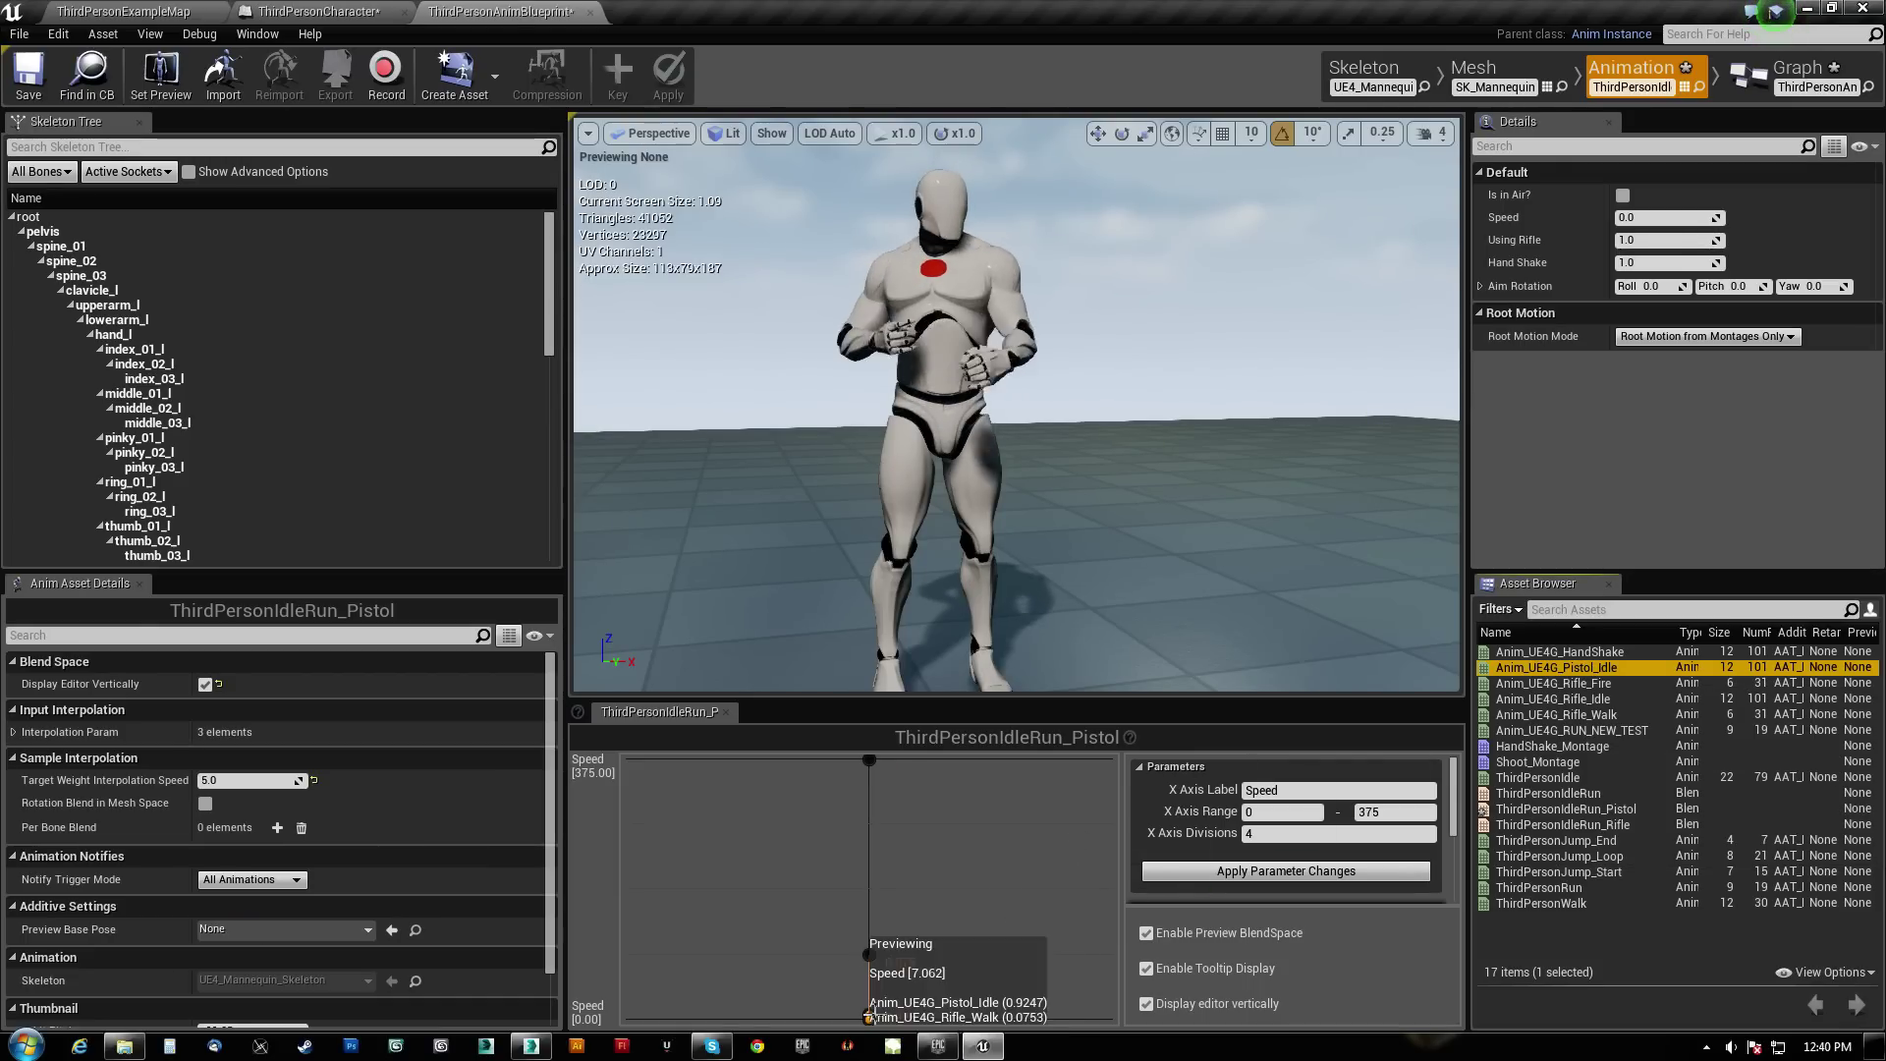
{"action": "left_click_drag", "start_coordinate": [1572, 668], "coordinate": [918, 1002]}
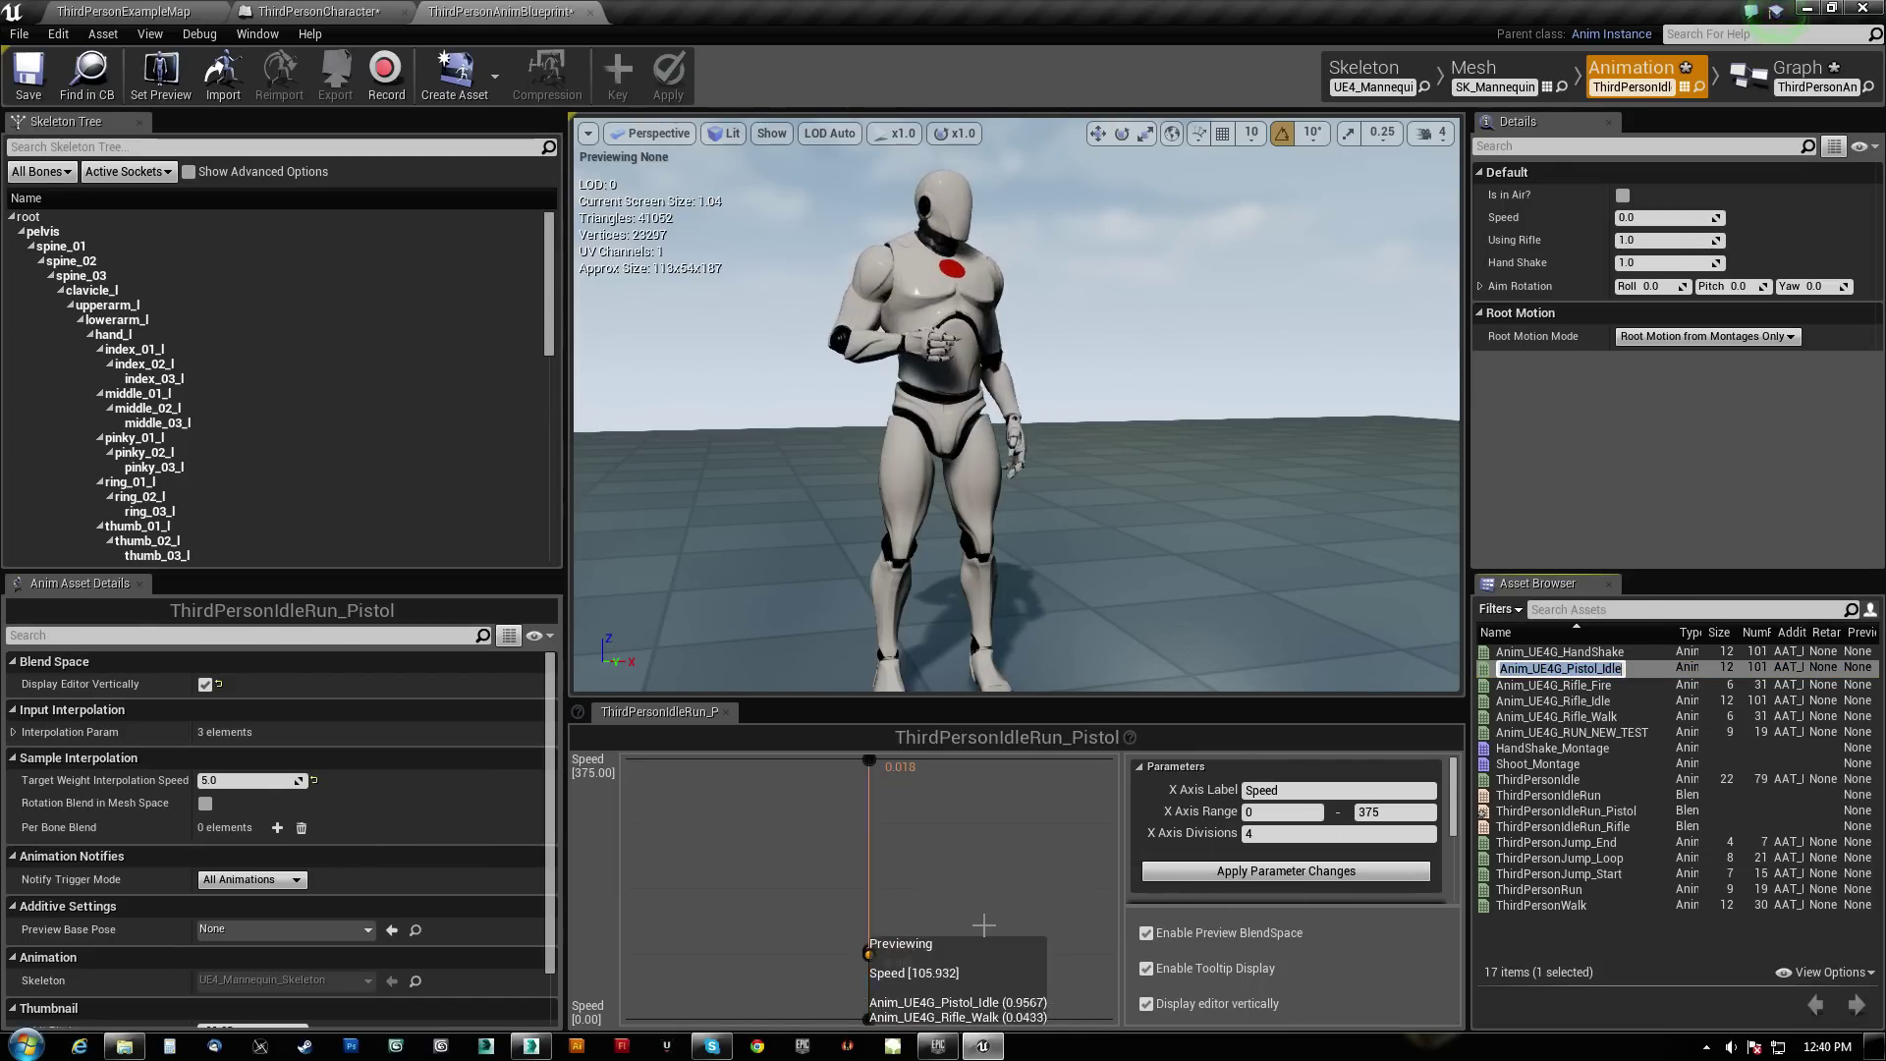
{"action": "left_click", "coordinate": [1479, 668]}
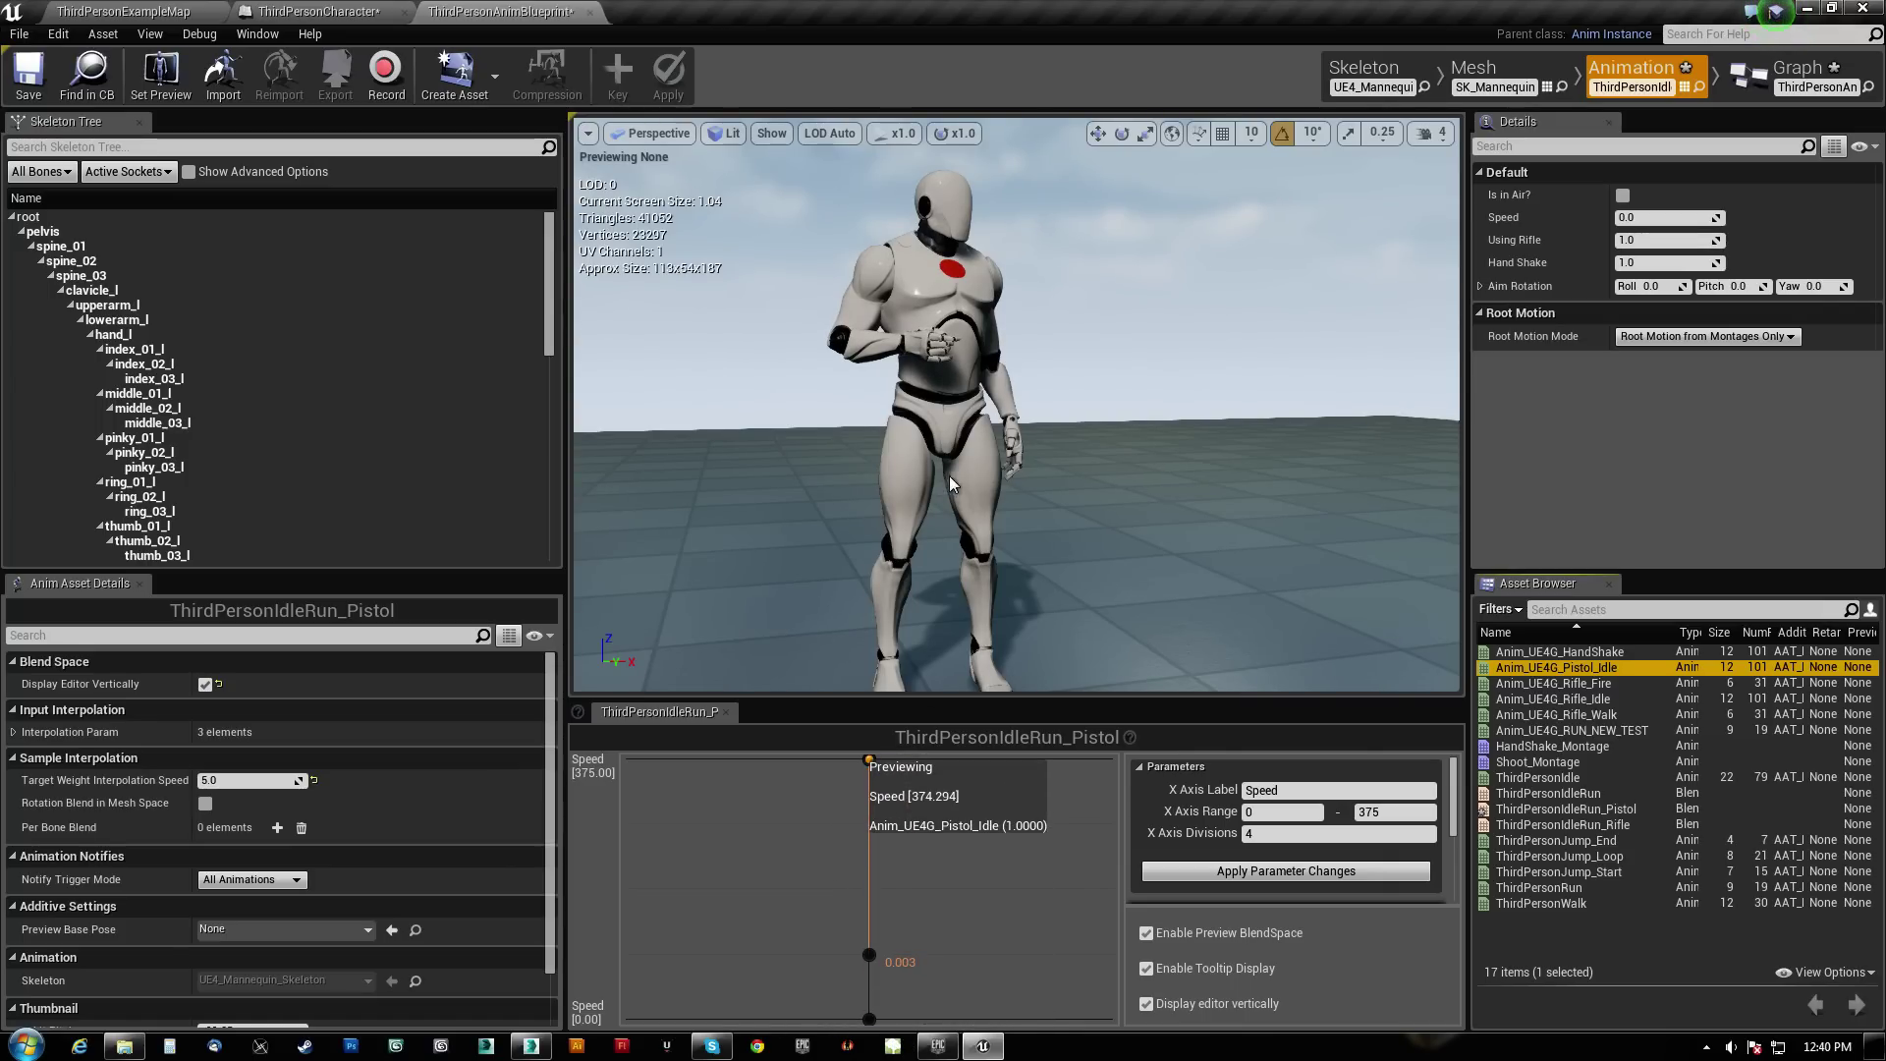
{"action": "right_click_drag", "start_coordinate": [1047, 462], "coordinate": [1047, 383]}
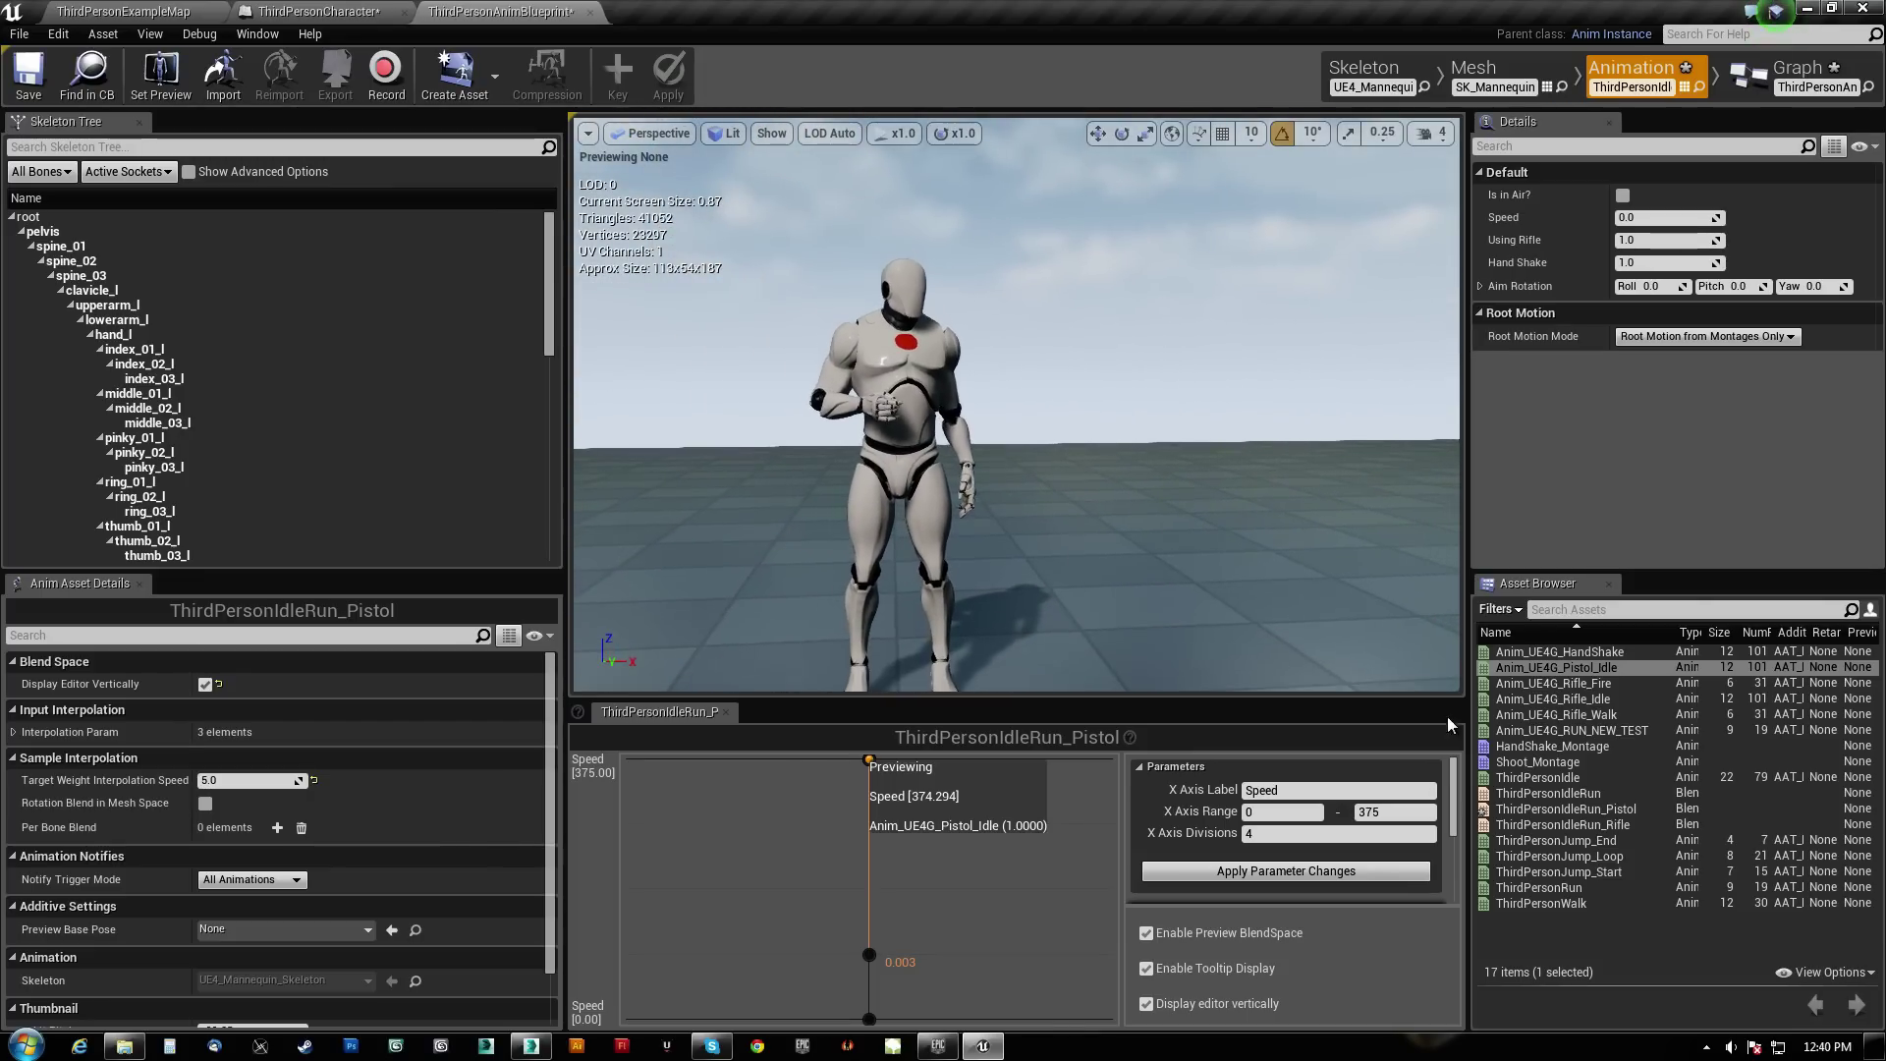
{"action": "left_click", "coordinate": [1558, 765]}
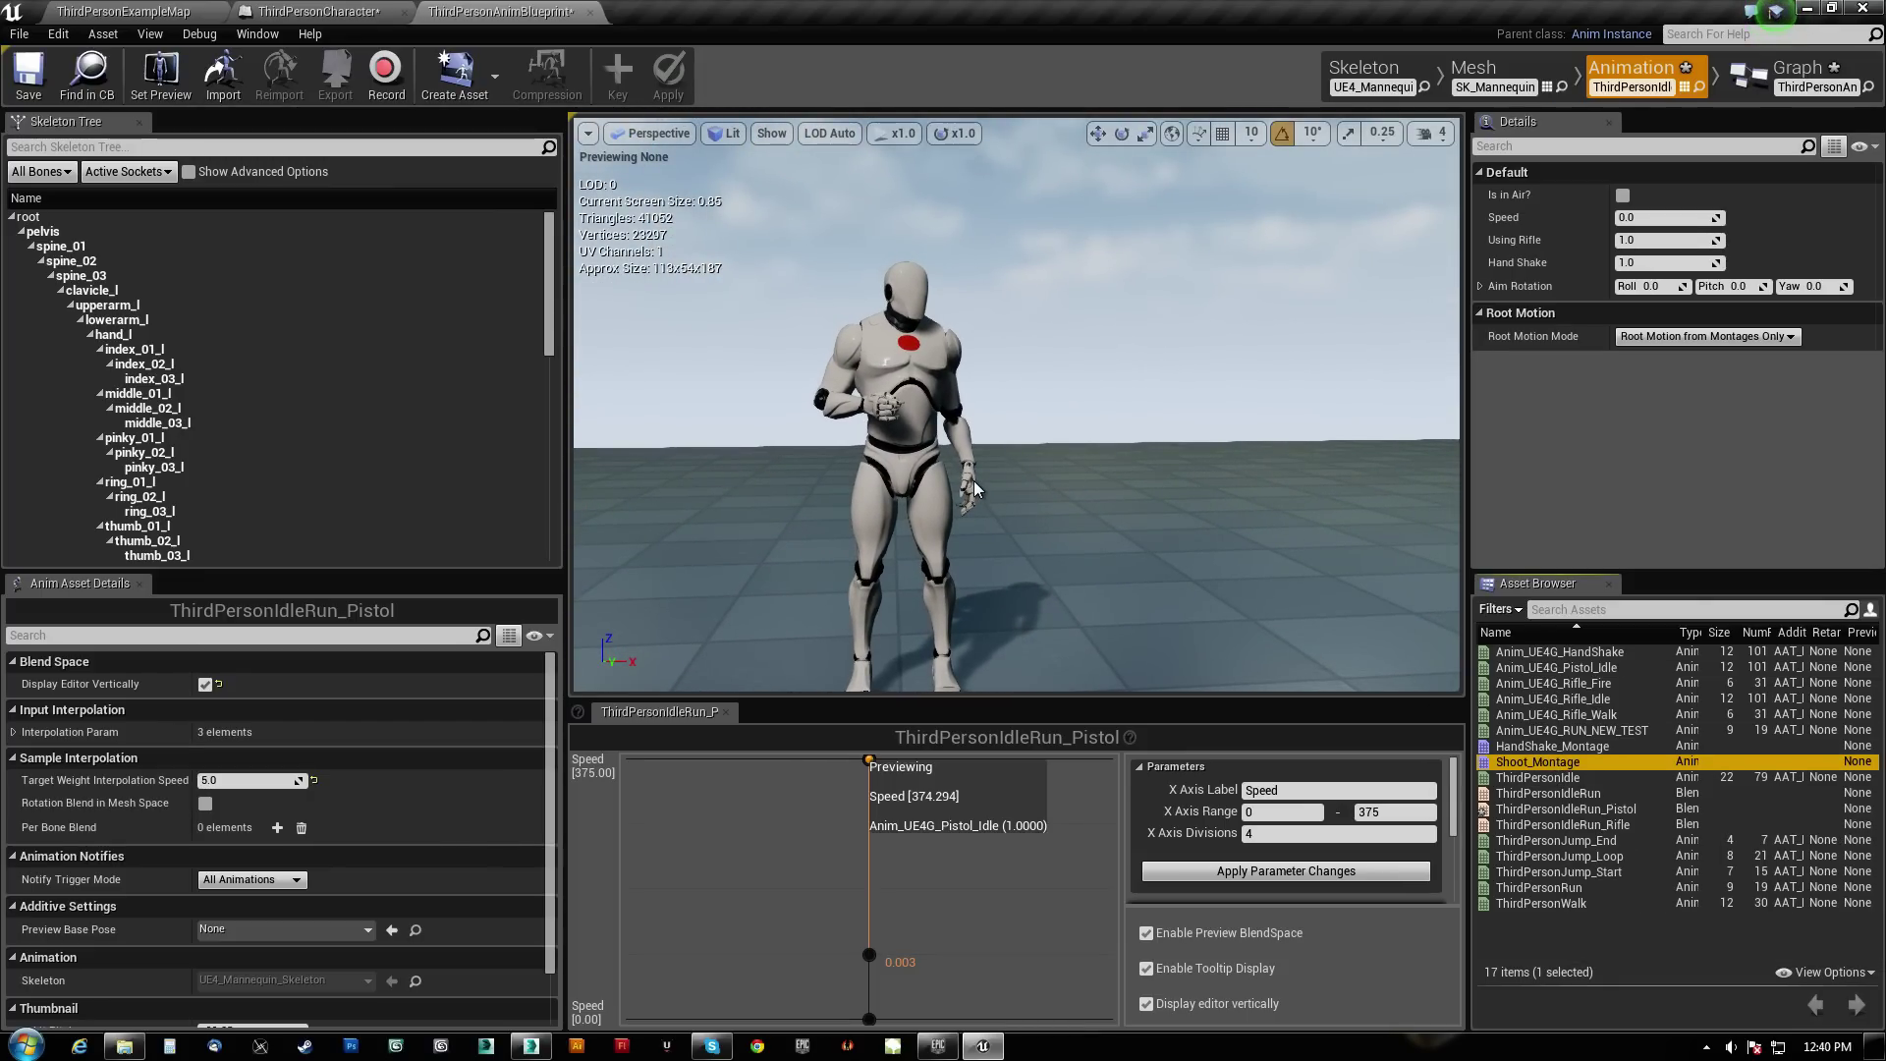
{"action": "right_click_drag", "start_coordinate": [971, 485], "coordinate": [801, 358]}
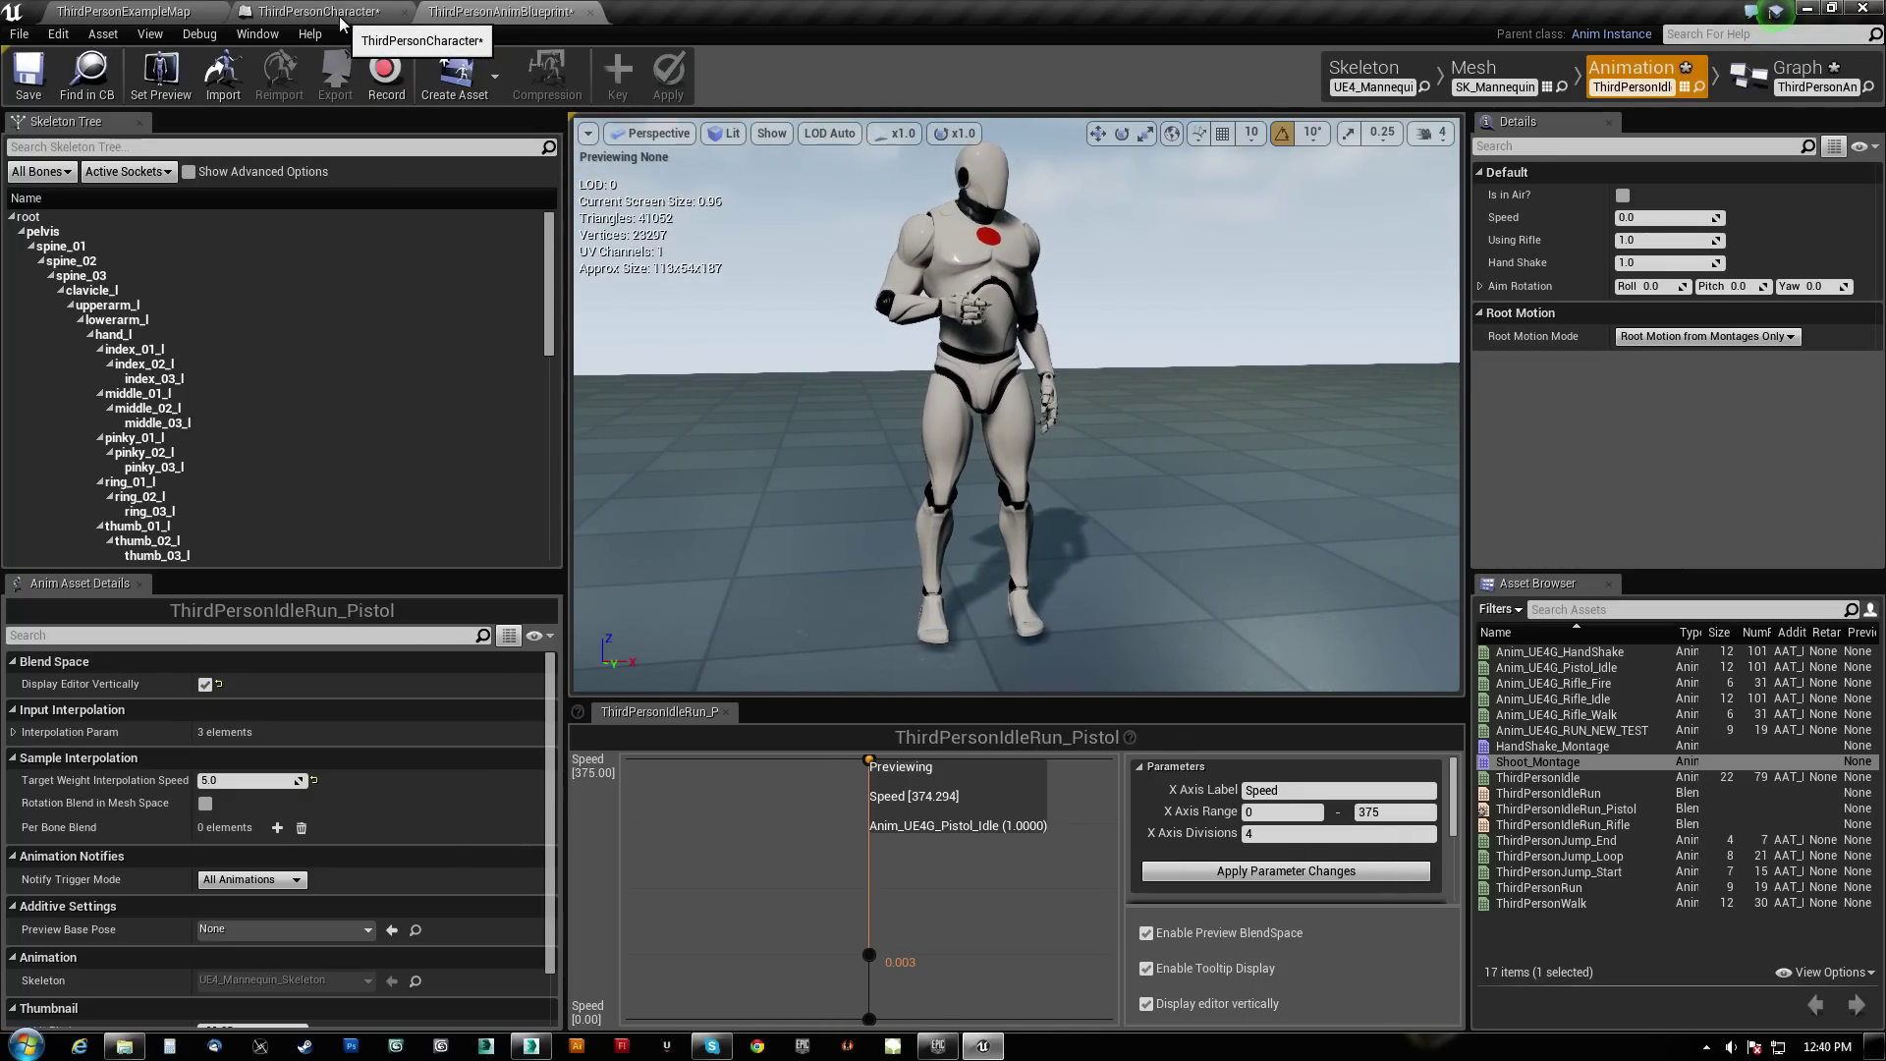
{"action": "right_click_drag", "start_coordinate": [806, 335], "coordinate": [948, 363]}
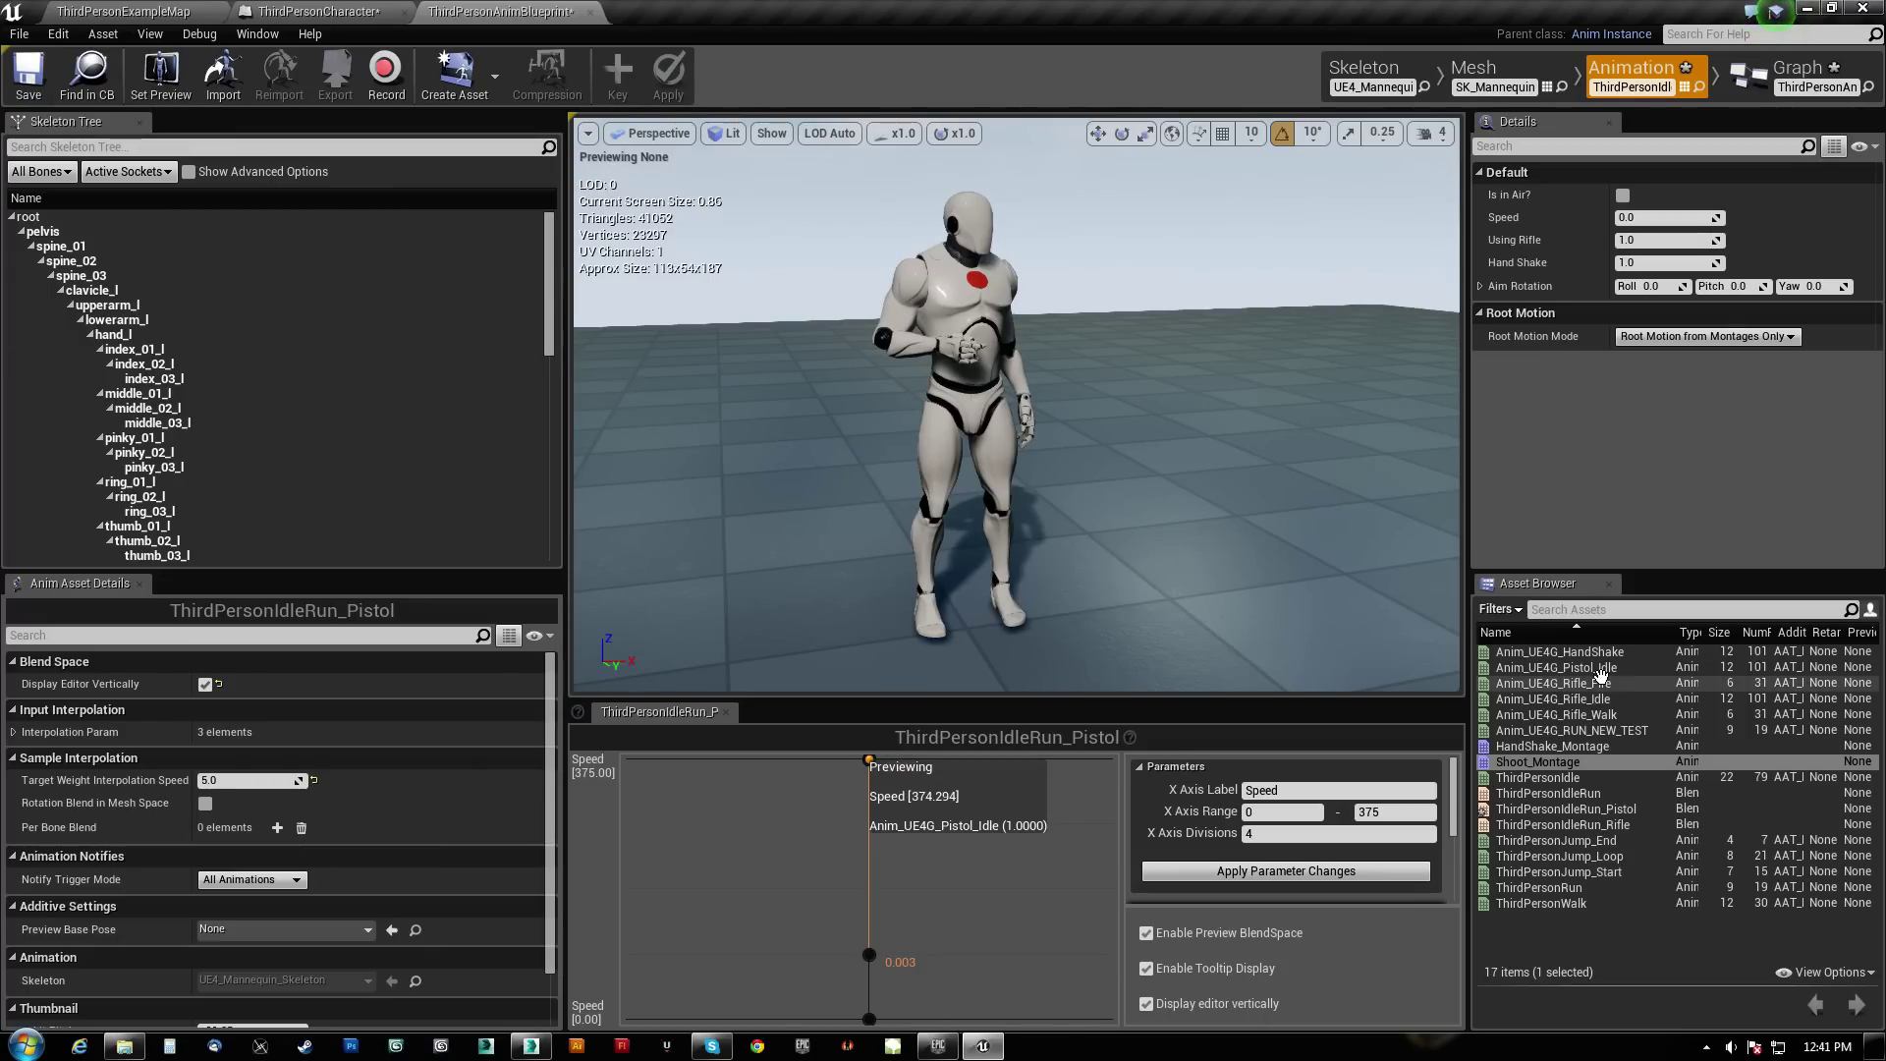
Return to Graph mode and open the Idle/Run state containing the blend space players
{"action": "left_click", "coordinate": [1801, 67]}
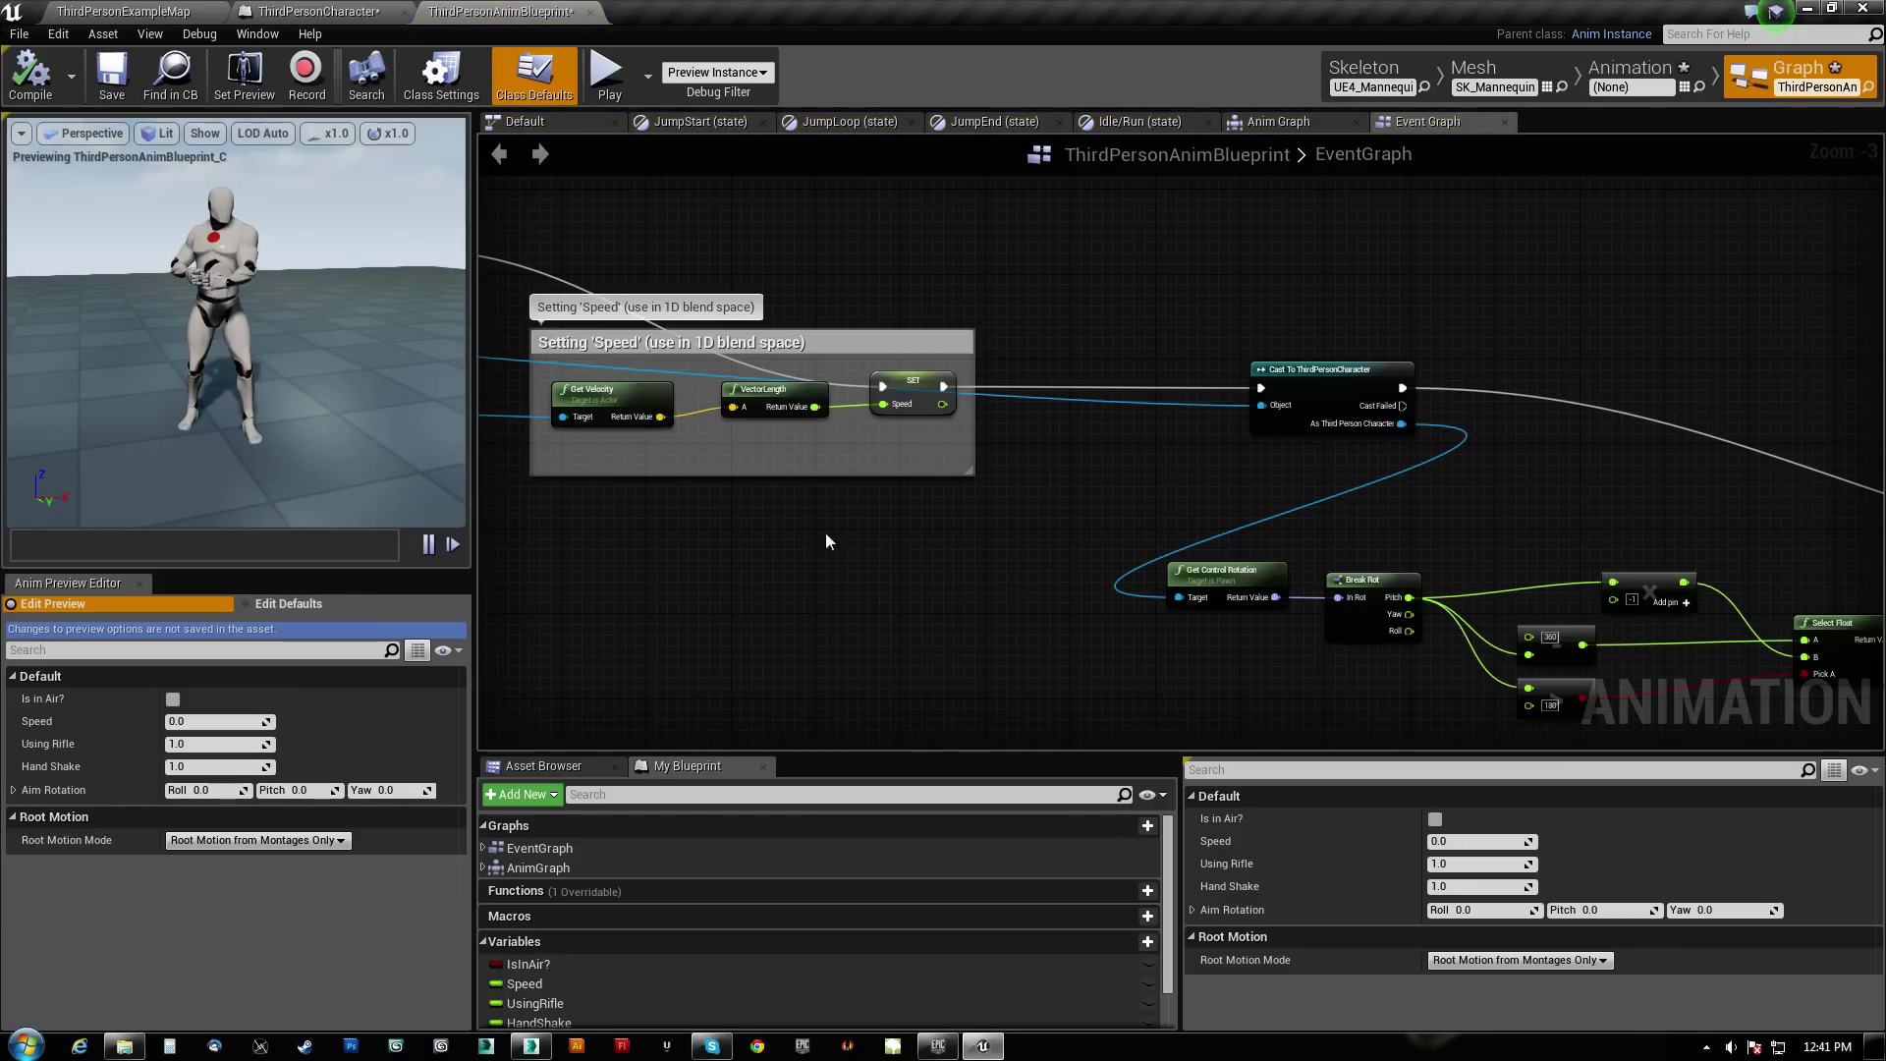
{"action": "right_click_drag", "start_coordinate": [699, 533], "coordinate": [1487, 829]}
{"action": "left_click", "coordinate": [1280, 122]}
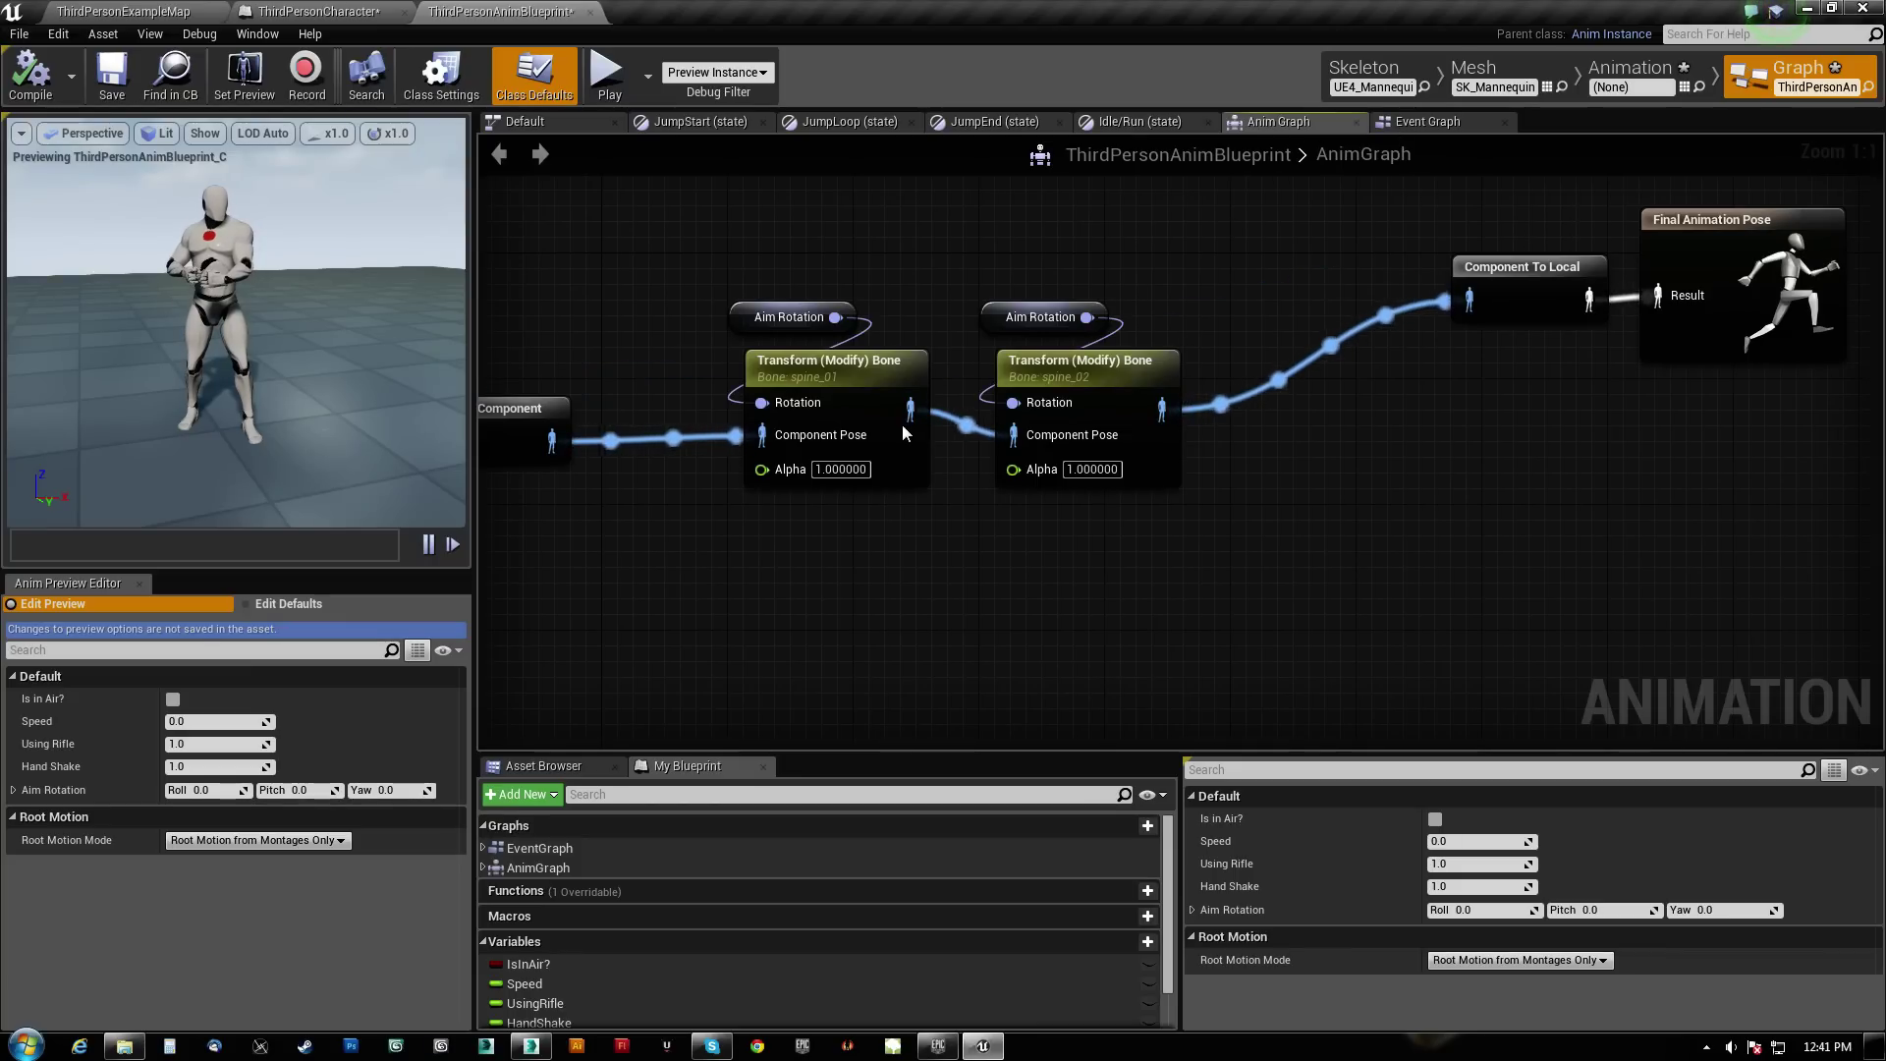
{"action": "left_click", "coordinate": [1187, 121]}
{"action": "right_click_drag", "start_coordinate": [794, 561], "coordinate": [882, 436]}
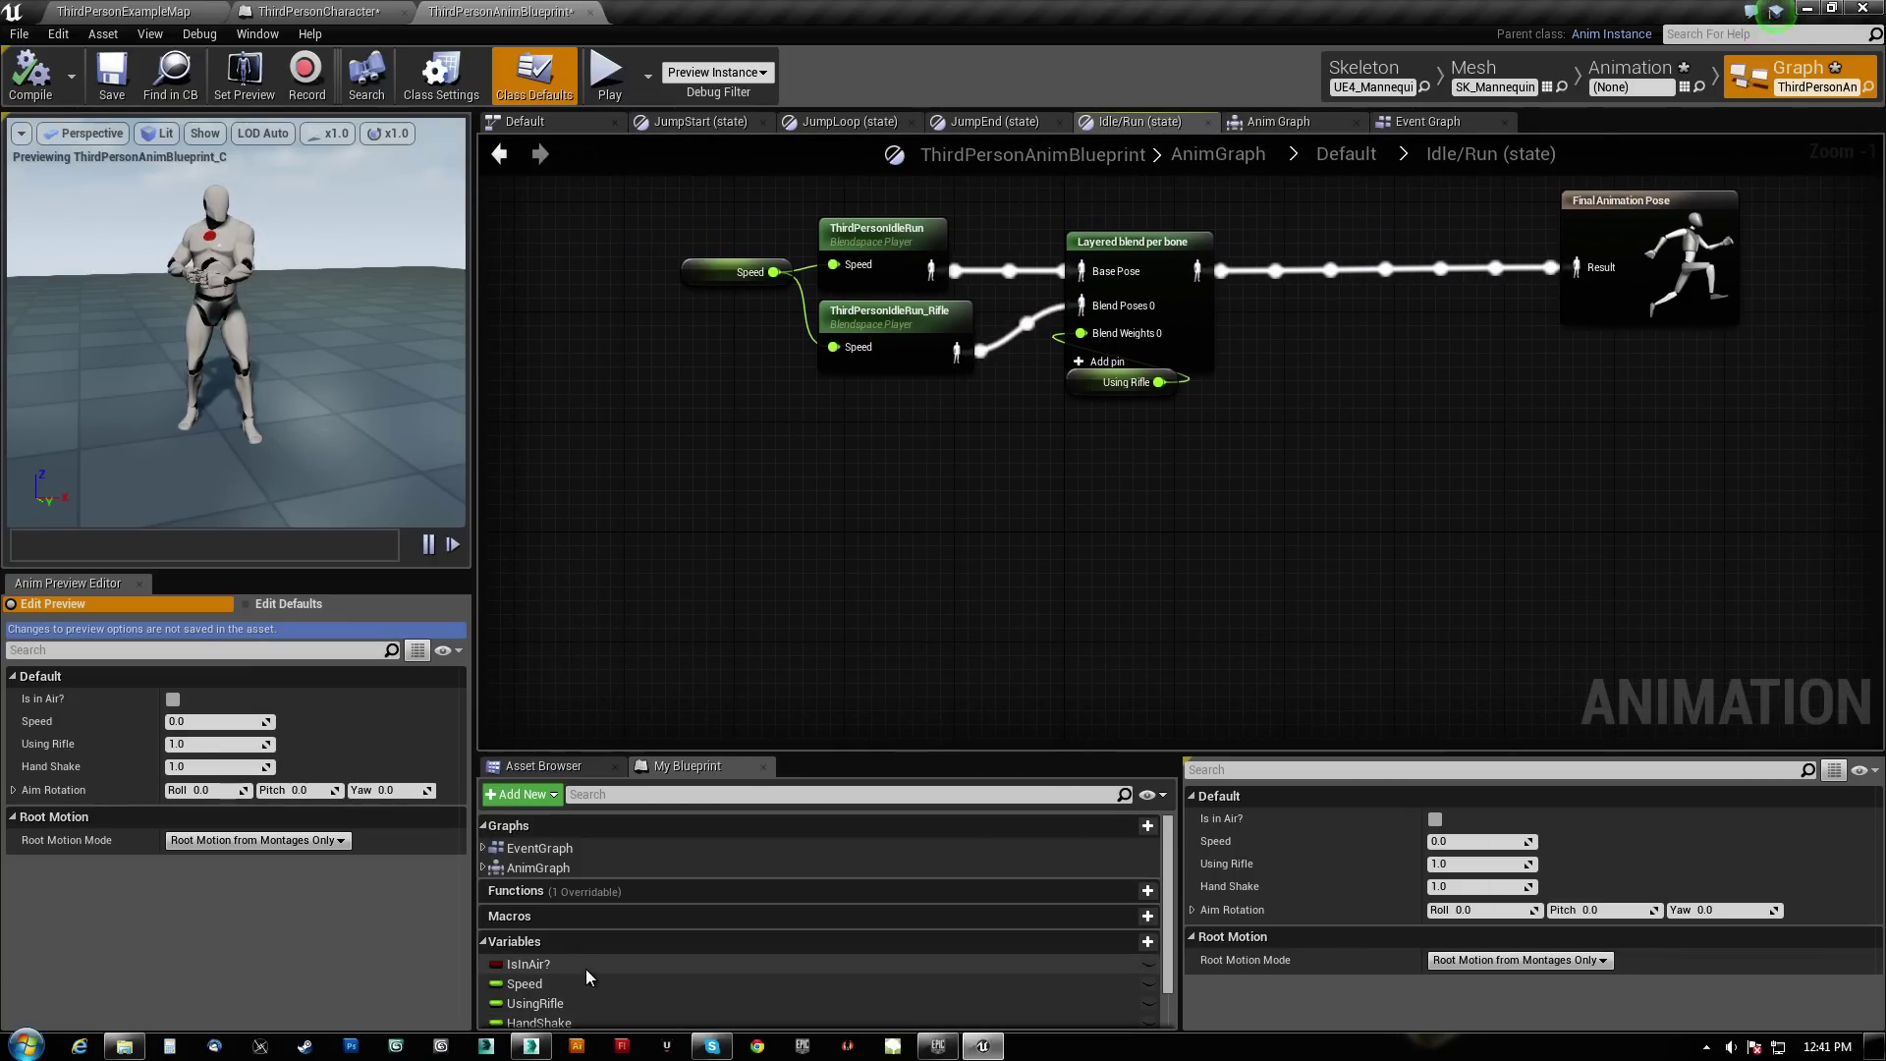
Add a ThirdPersonIdleRun_Pistol player to the Idle/Run state, fed by Speed and connected to Blend Poses 0 of Layered blend per bone
{"action": "left_click", "coordinate": [544, 767]}
{"action": "scroll", "coordinate": [577, 951], "scroll_direction": "down", "scroll_amount": 2}
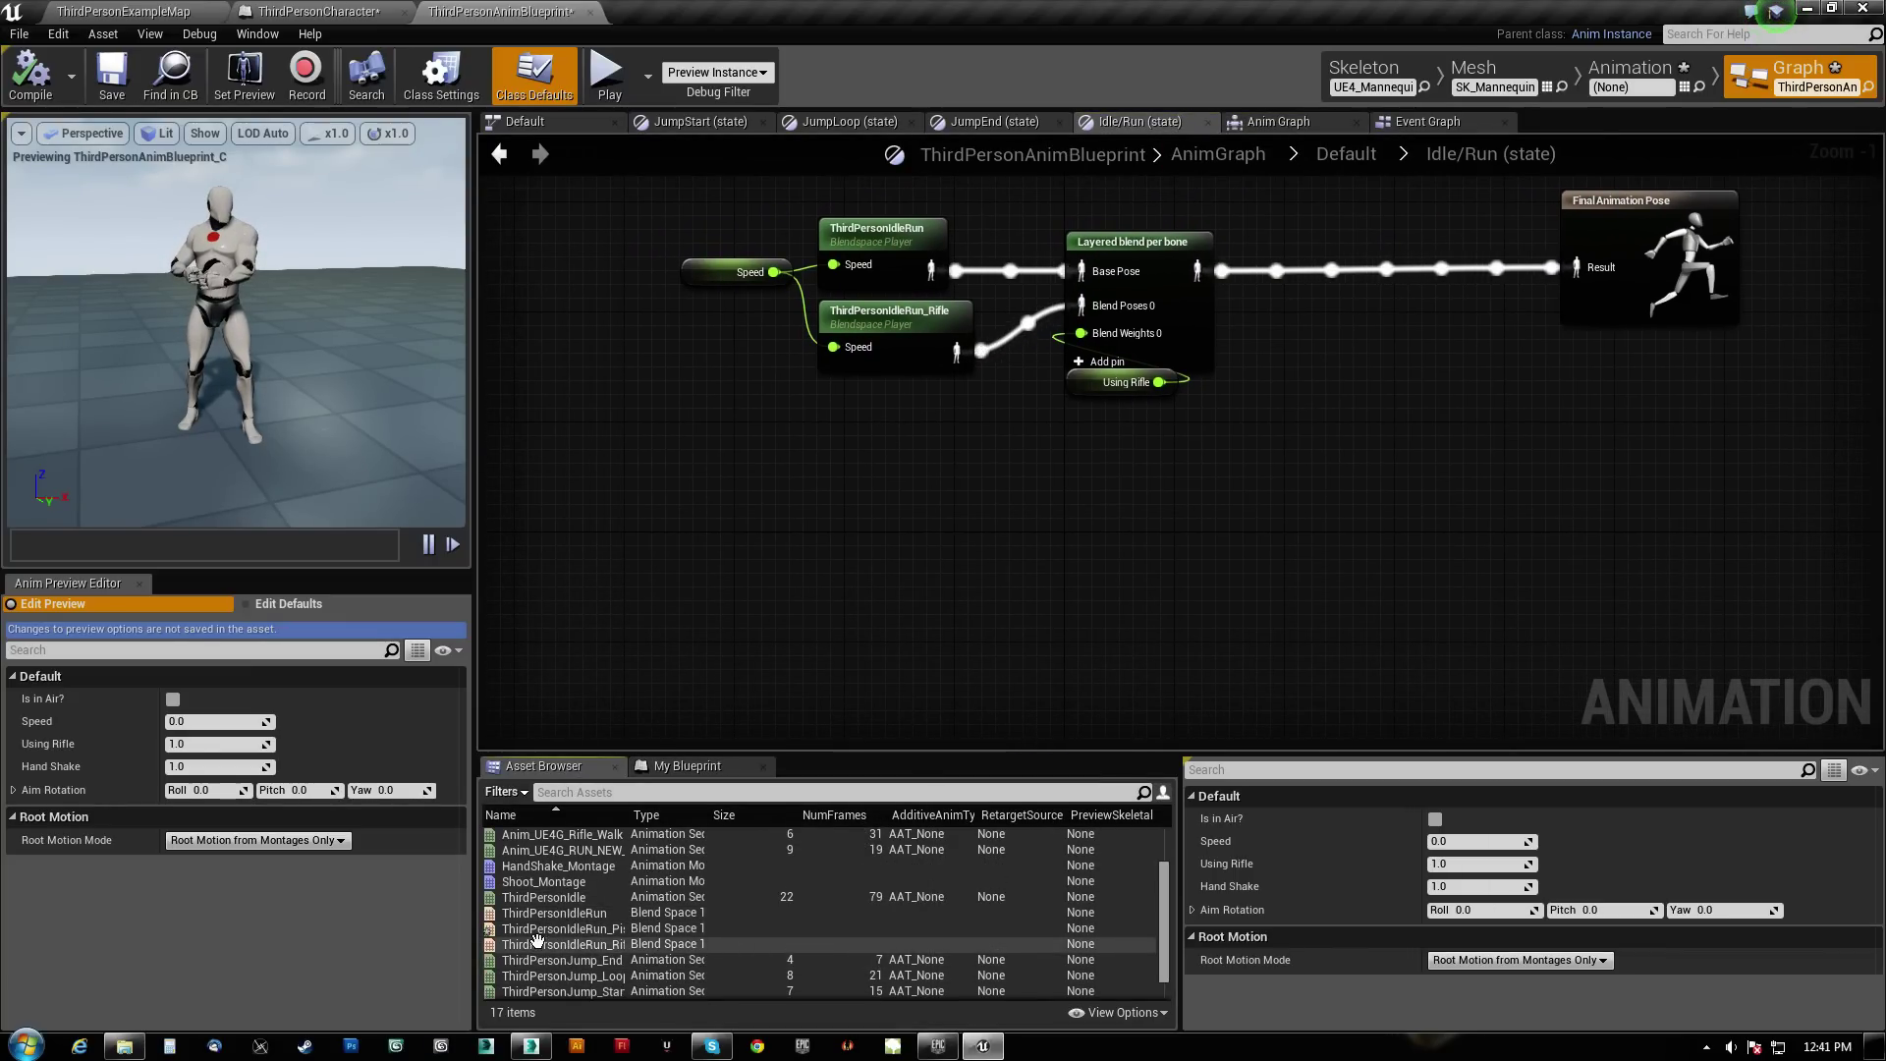
{"action": "left_click", "coordinate": [555, 928]}
{"action": "left_click_drag", "start_coordinate": [555, 929], "coordinate": [774, 273]}
{"action": "left_click_drag", "start_coordinate": [976, 476], "coordinate": [1086, 302]}
Delete the ThirdPersonIdleRun_Rifle player, put the pistol player beneath ThirdPersonIdleRun in its place, and compile
{"action": "left_click", "coordinate": [915, 313]}
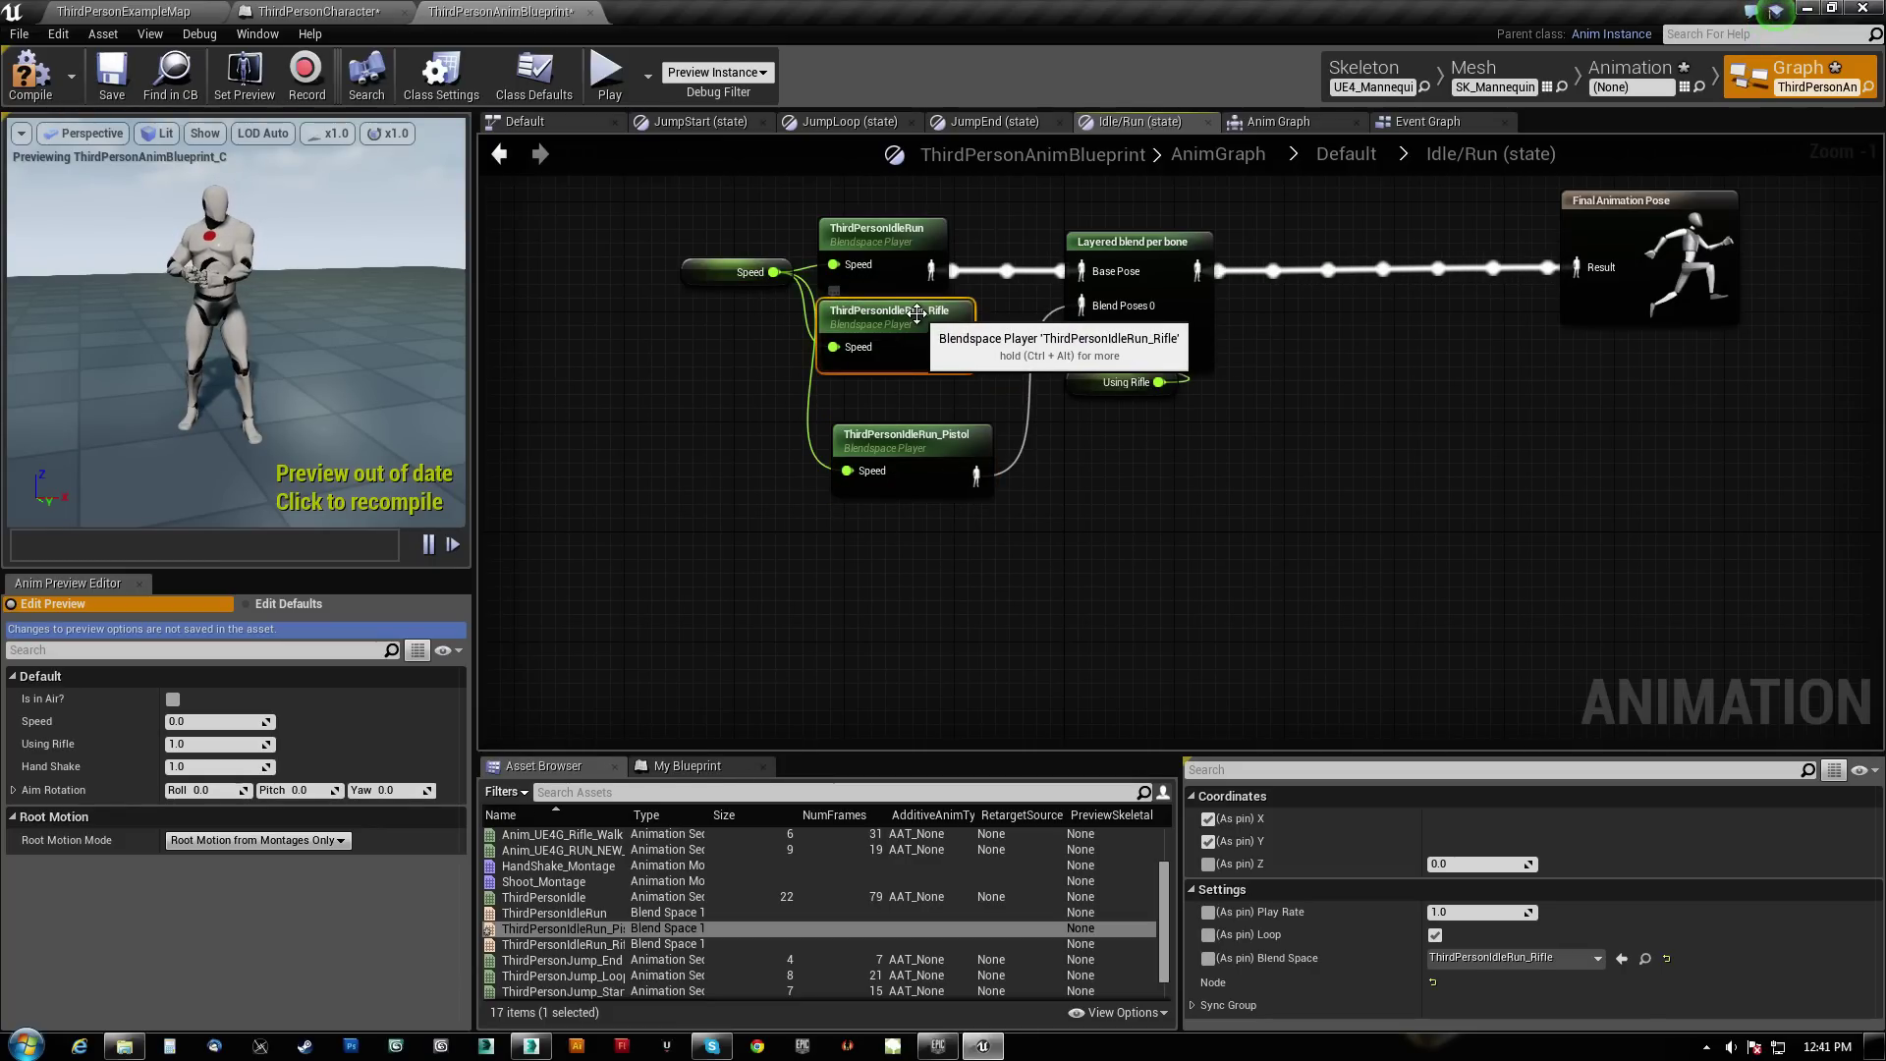
{"action": "key", "text": "Delete"}
{"action": "left_click_drag", "start_coordinate": [908, 435], "coordinate": [894, 320]}
{"action": "left_click", "coordinate": [30, 74]}
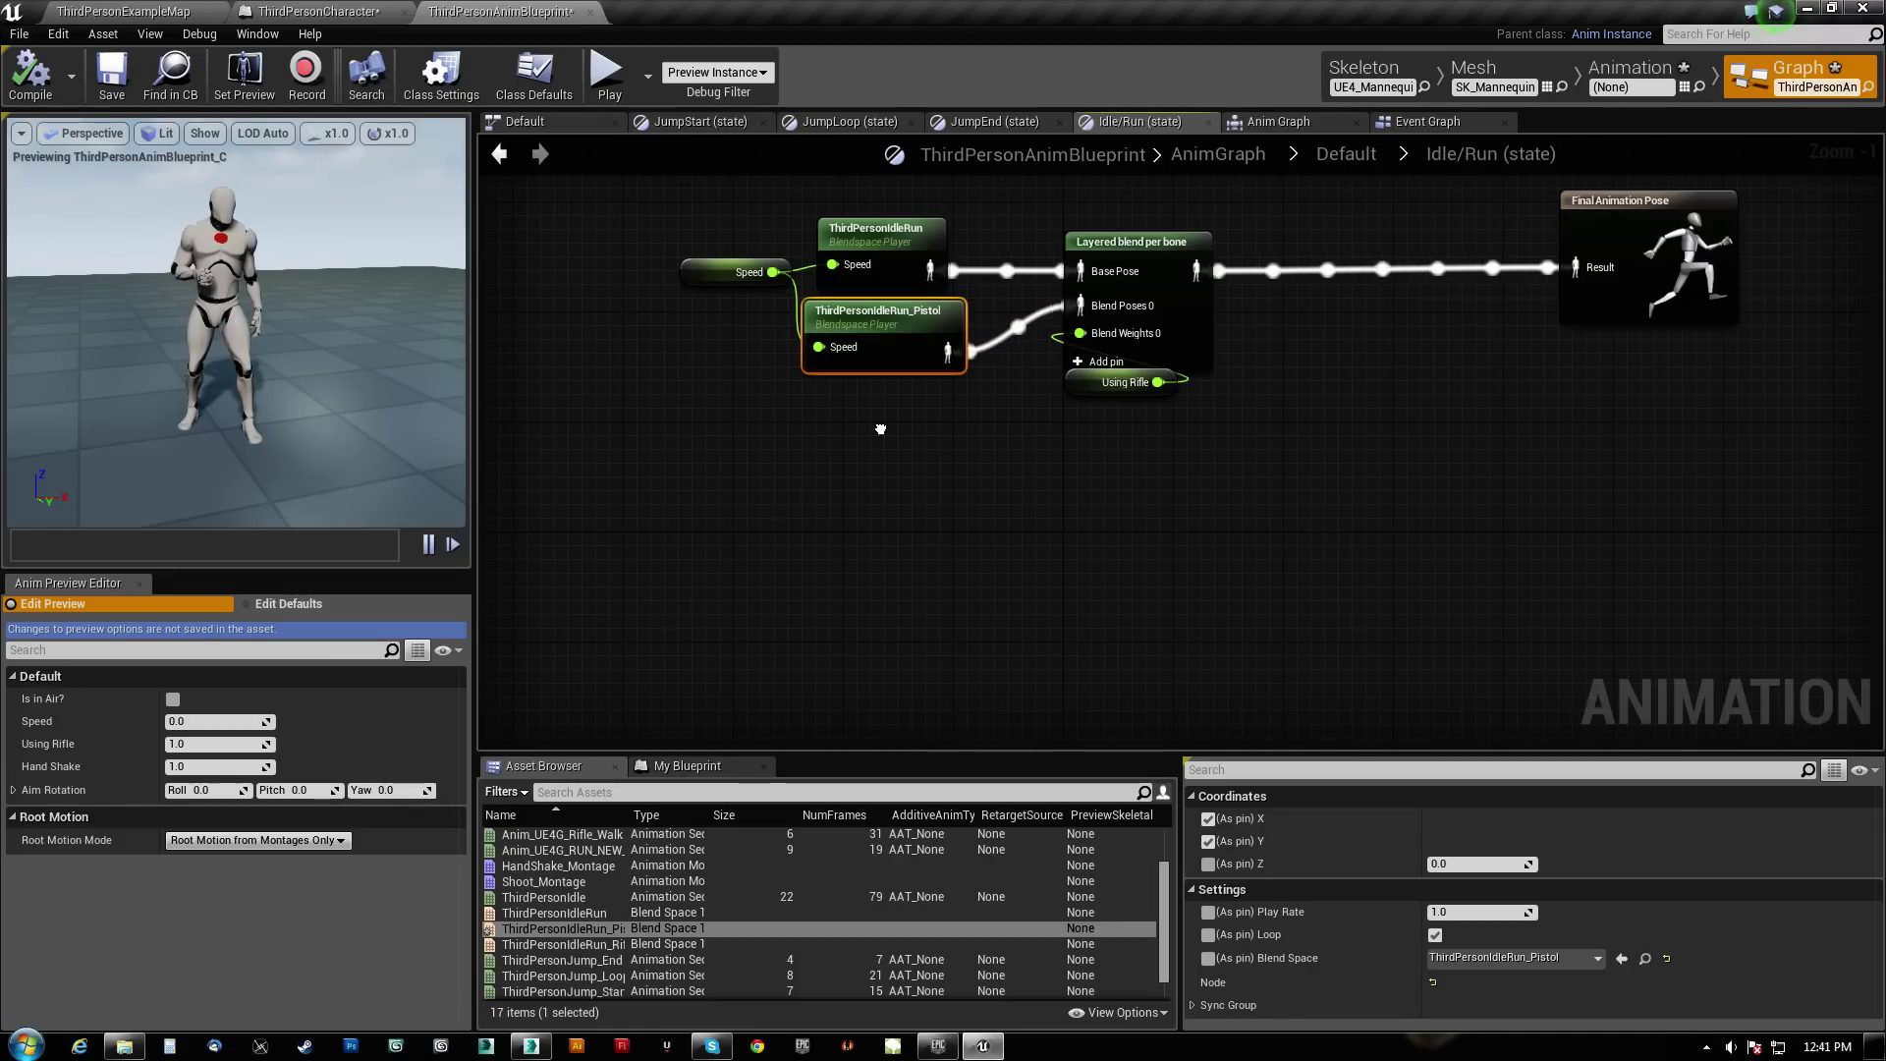
{"action": "scroll", "coordinate": [875, 429], "scroll_direction": "up", "scroll_amount": 1}
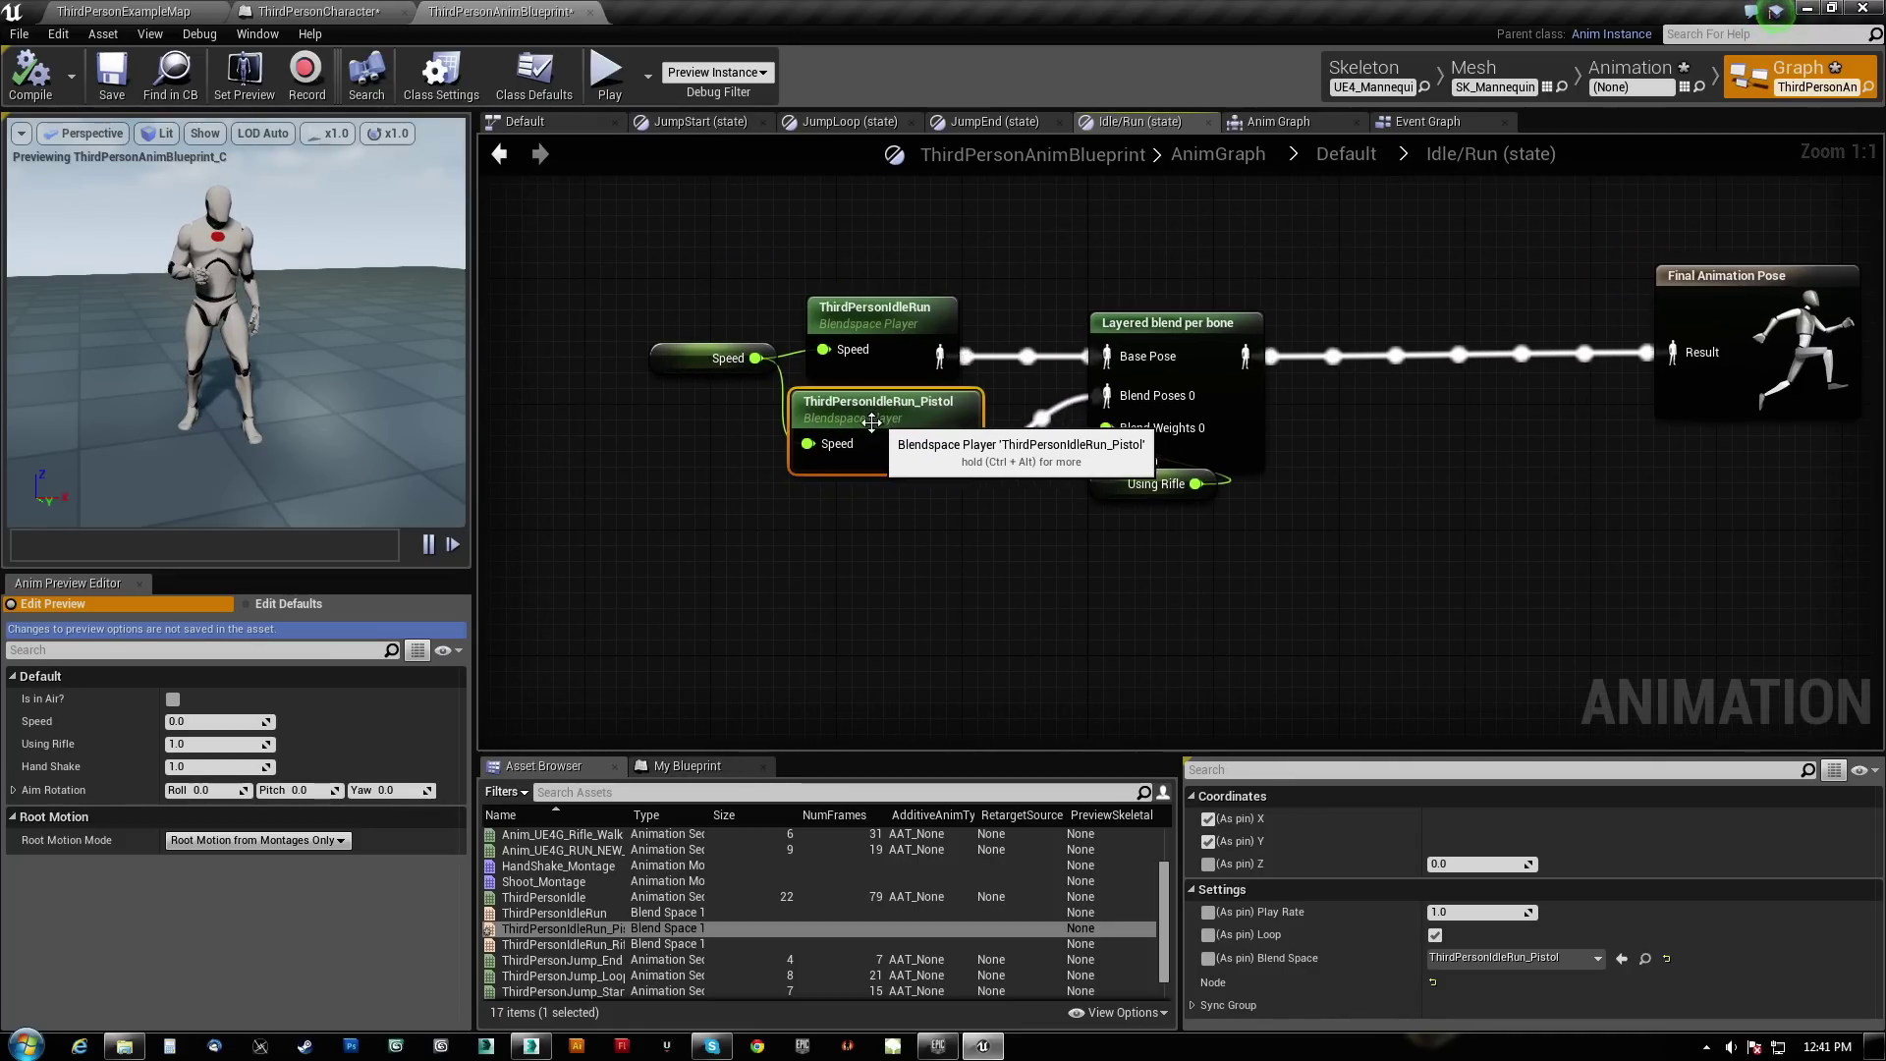
{"action": "mouse_move", "coordinate": [875, 429]}
{"action": "left_mouse_down"}
{"action": "mouse_move", "coordinate": [874, 498]}
{"action": "mouse_move", "coordinate": [909, 570]}
{"action": "mouse_move", "coordinate": [875, 448]}
{"action": "left_mouse_up"}
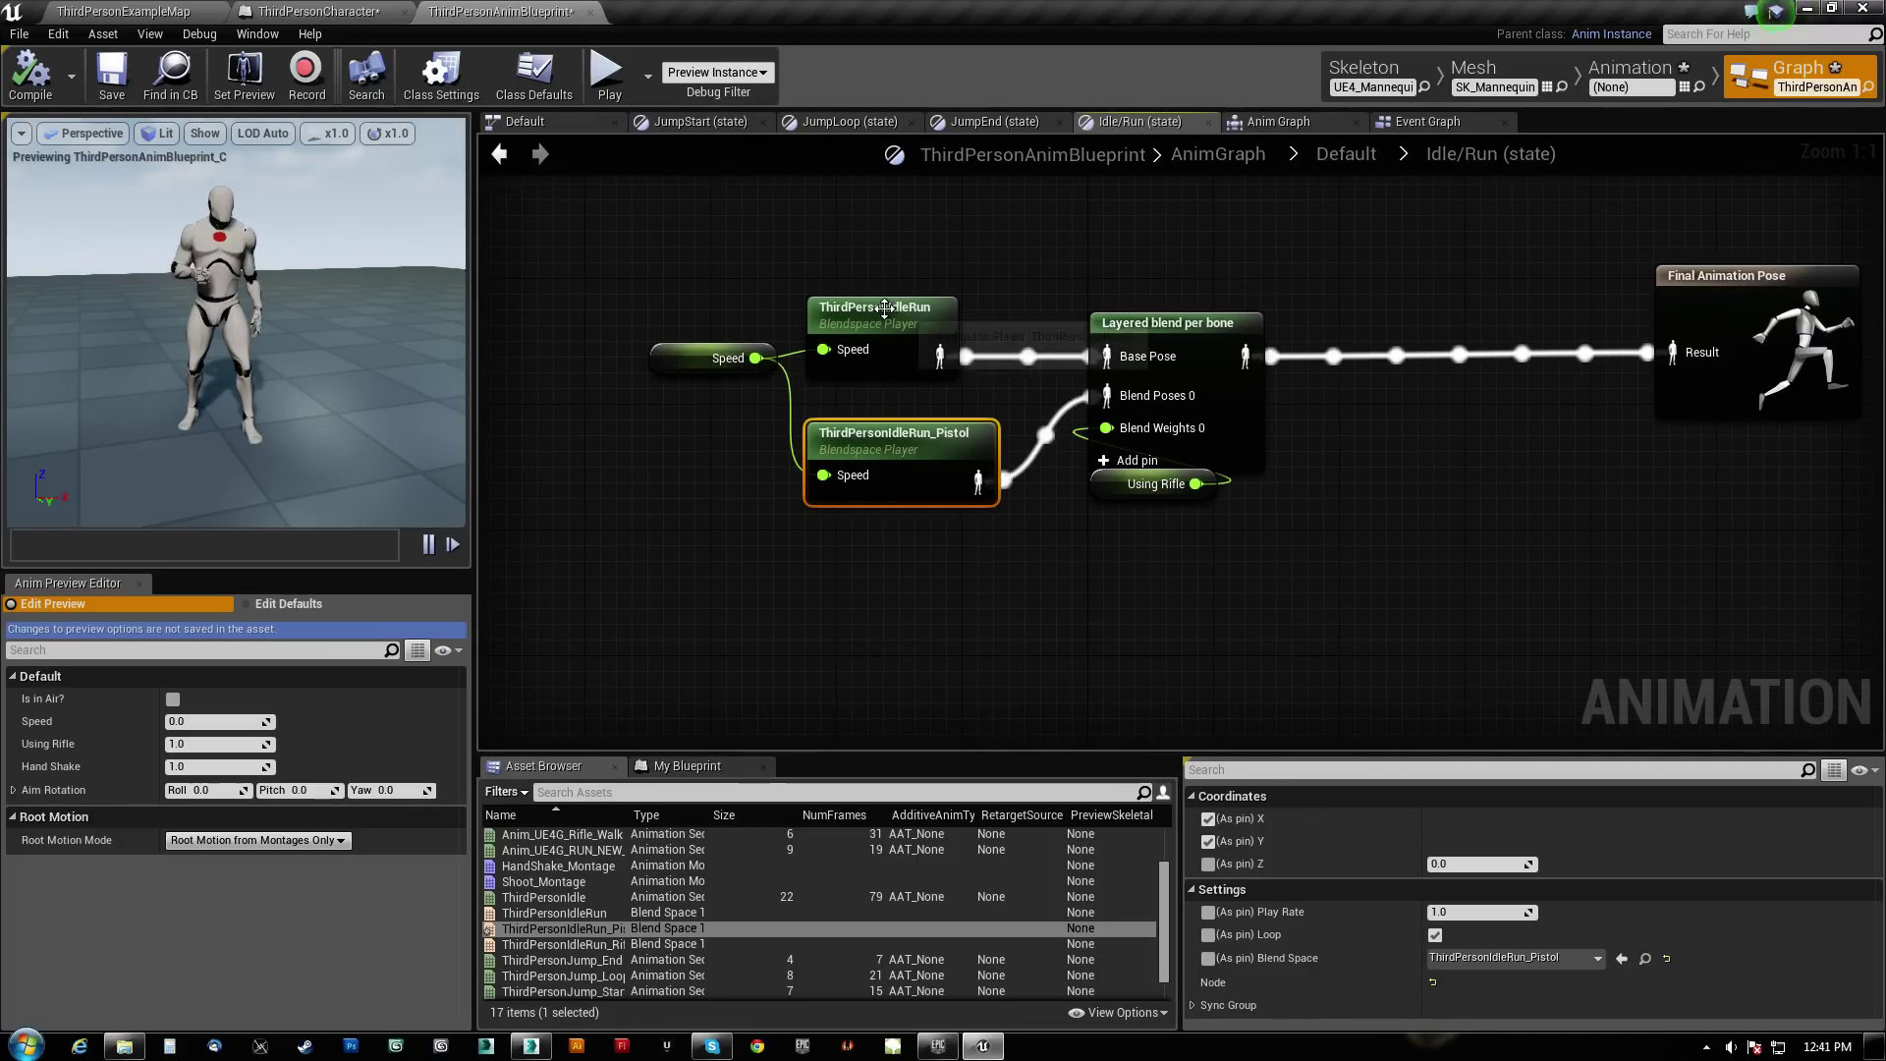
{"action": "right_click_drag", "start_coordinate": [1081, 579], "coordinate": [1056, 576]}
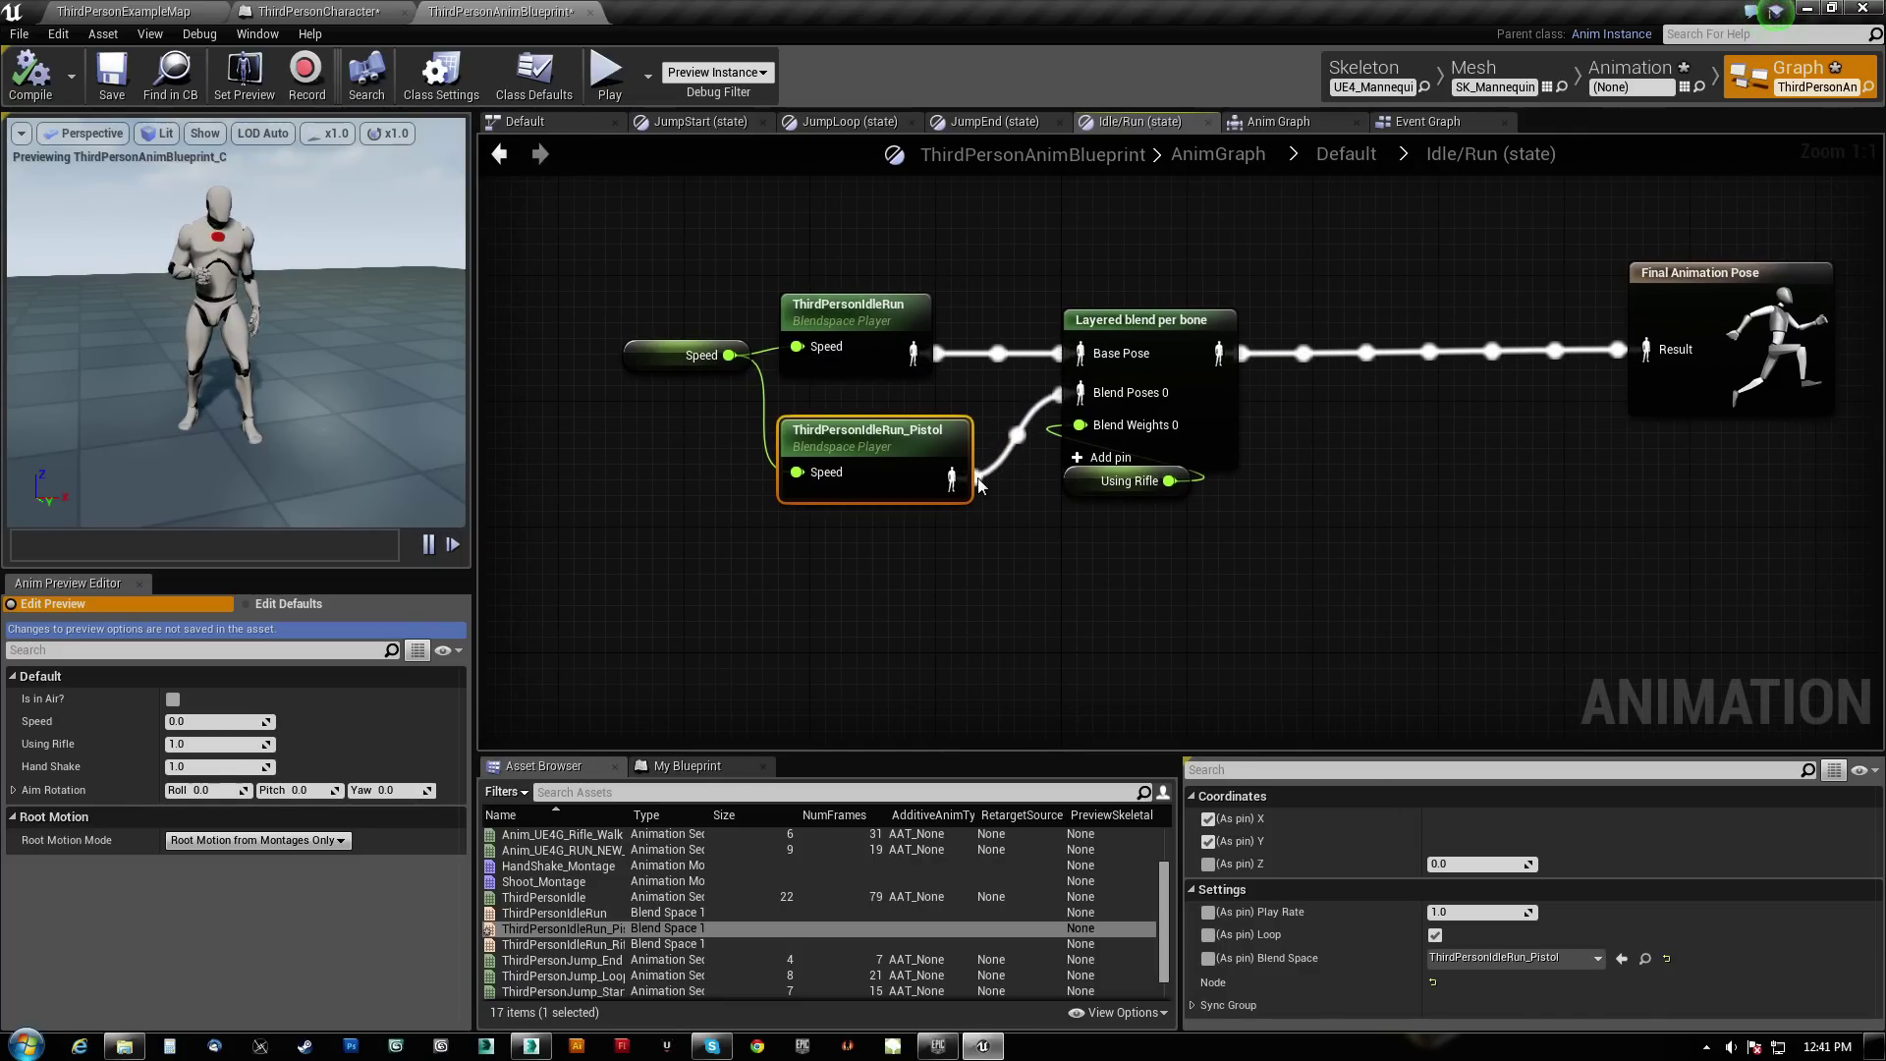
Wire ThirdPersonIdleRun_Pistol directly to Final Animation Pose and delete the ThirdPersonIdleRun, Layered blend per bone and Using Rifle nodes
{"action": "left_click_drag", "start_coordinate": [979, 482], "coordinate": [1000, 640]}
{"action": "left_click", "coordinate": [824, 609]}
{"action": "left_click_drag", "start_coordinate": [833, 562], "coordinate": [967, 399]}
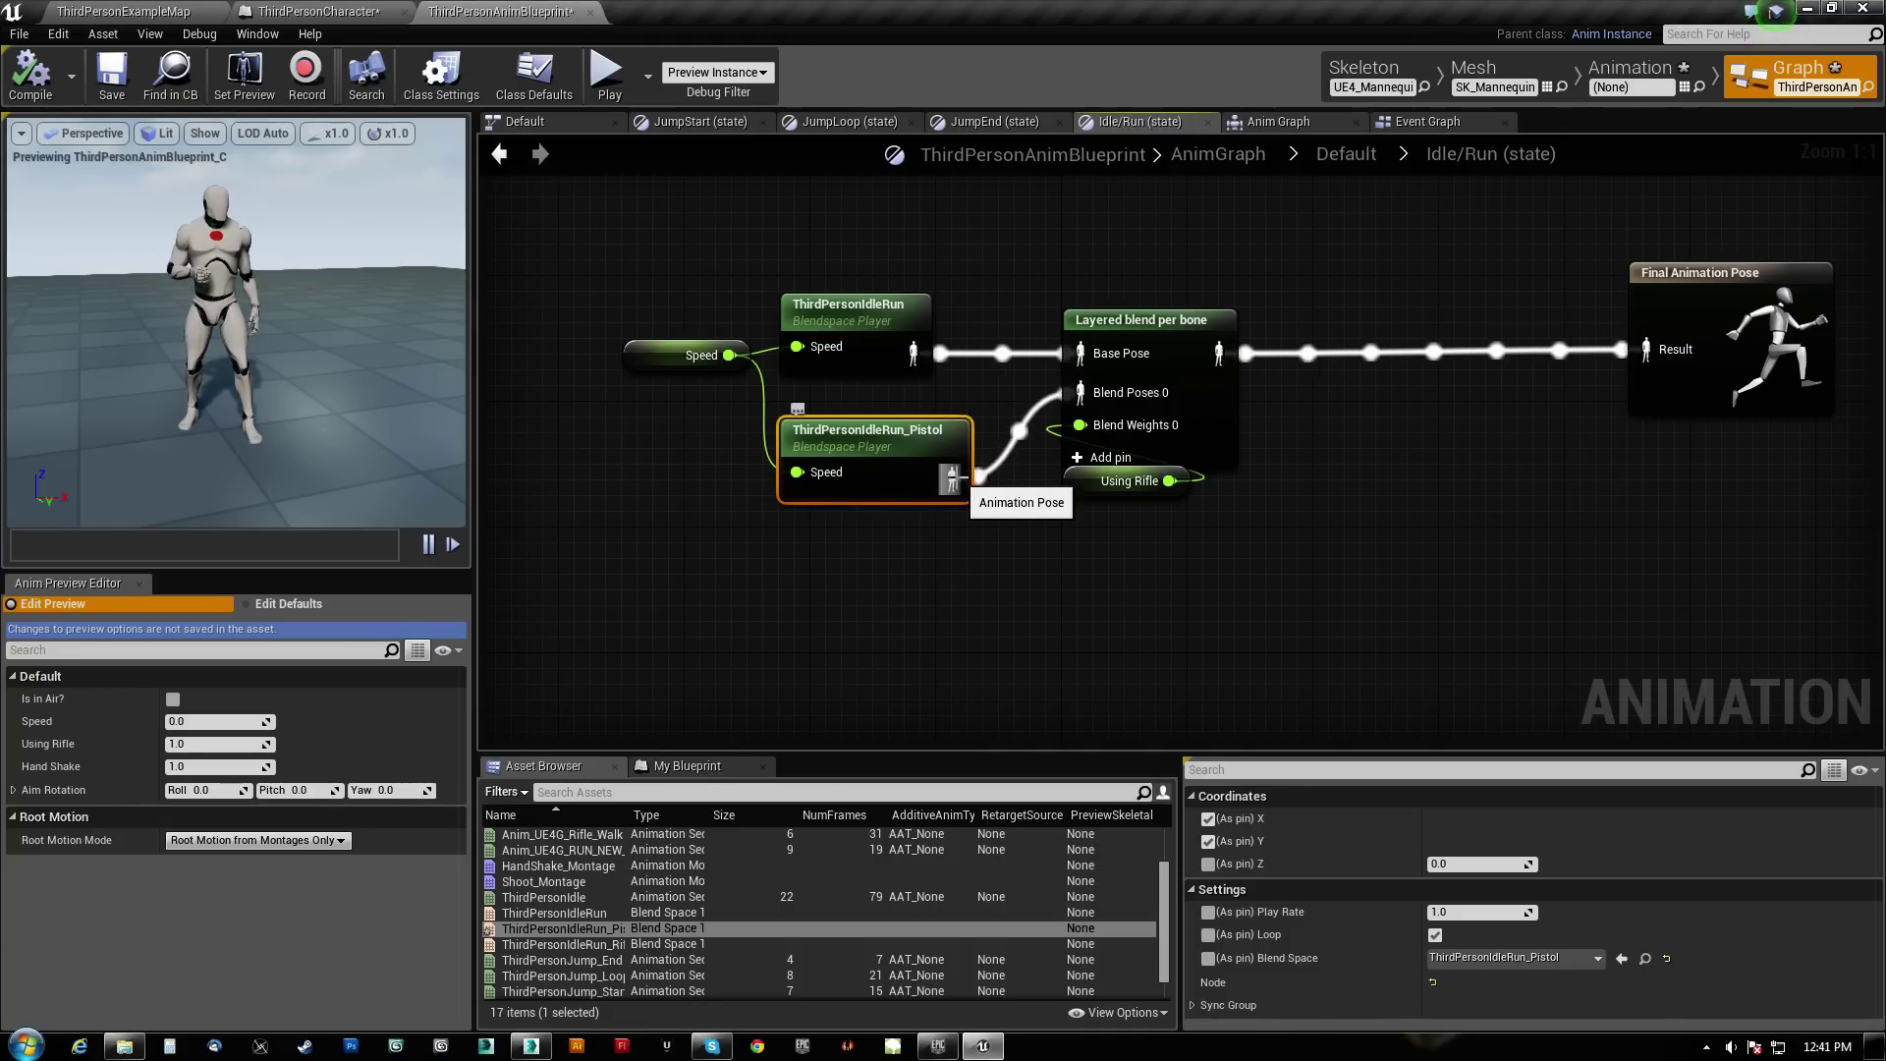
{"action": "left_click_drag", "start_coordinate": [979, 477], "coordinate": [1647, 354]}
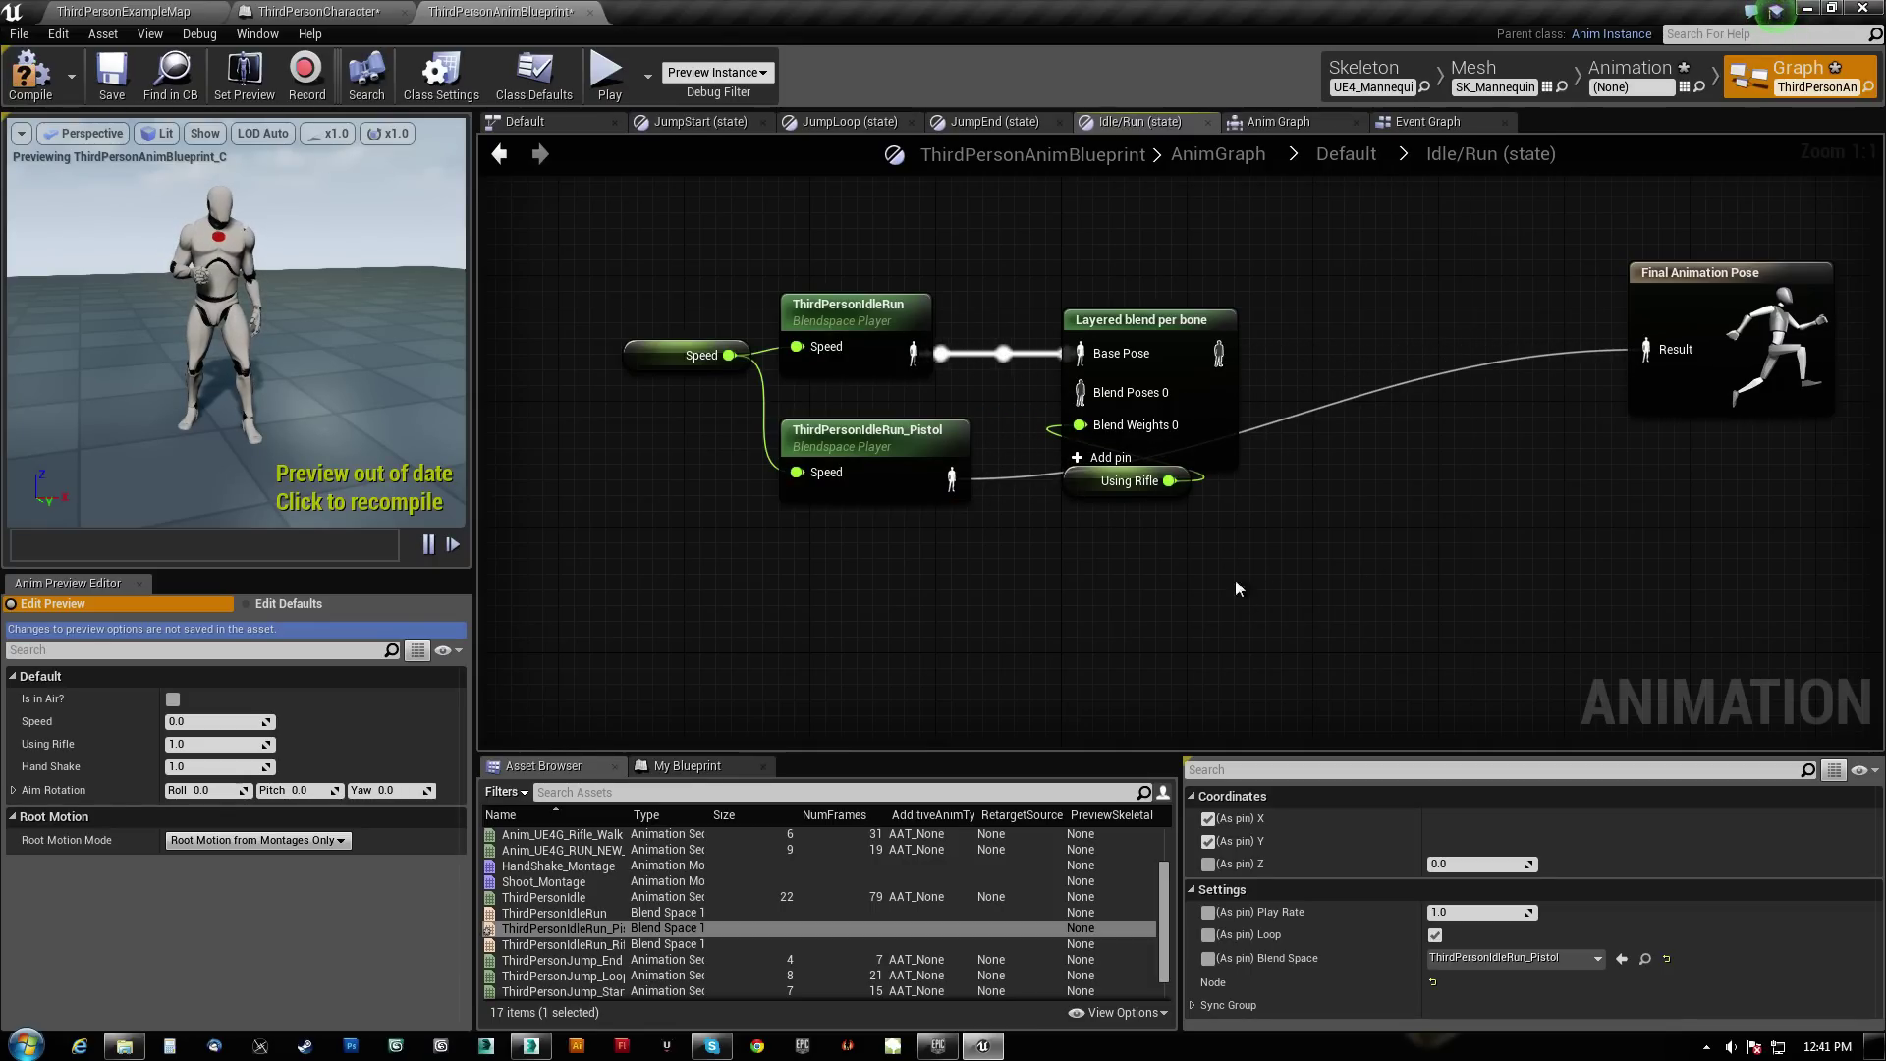
{"action": "left_click_drag", "start_coordinate": [1238, 588], "coordinate": [1042, 354]}
{"action": "left_click", "coordinate": [819, 310], "text": "ctrl"}
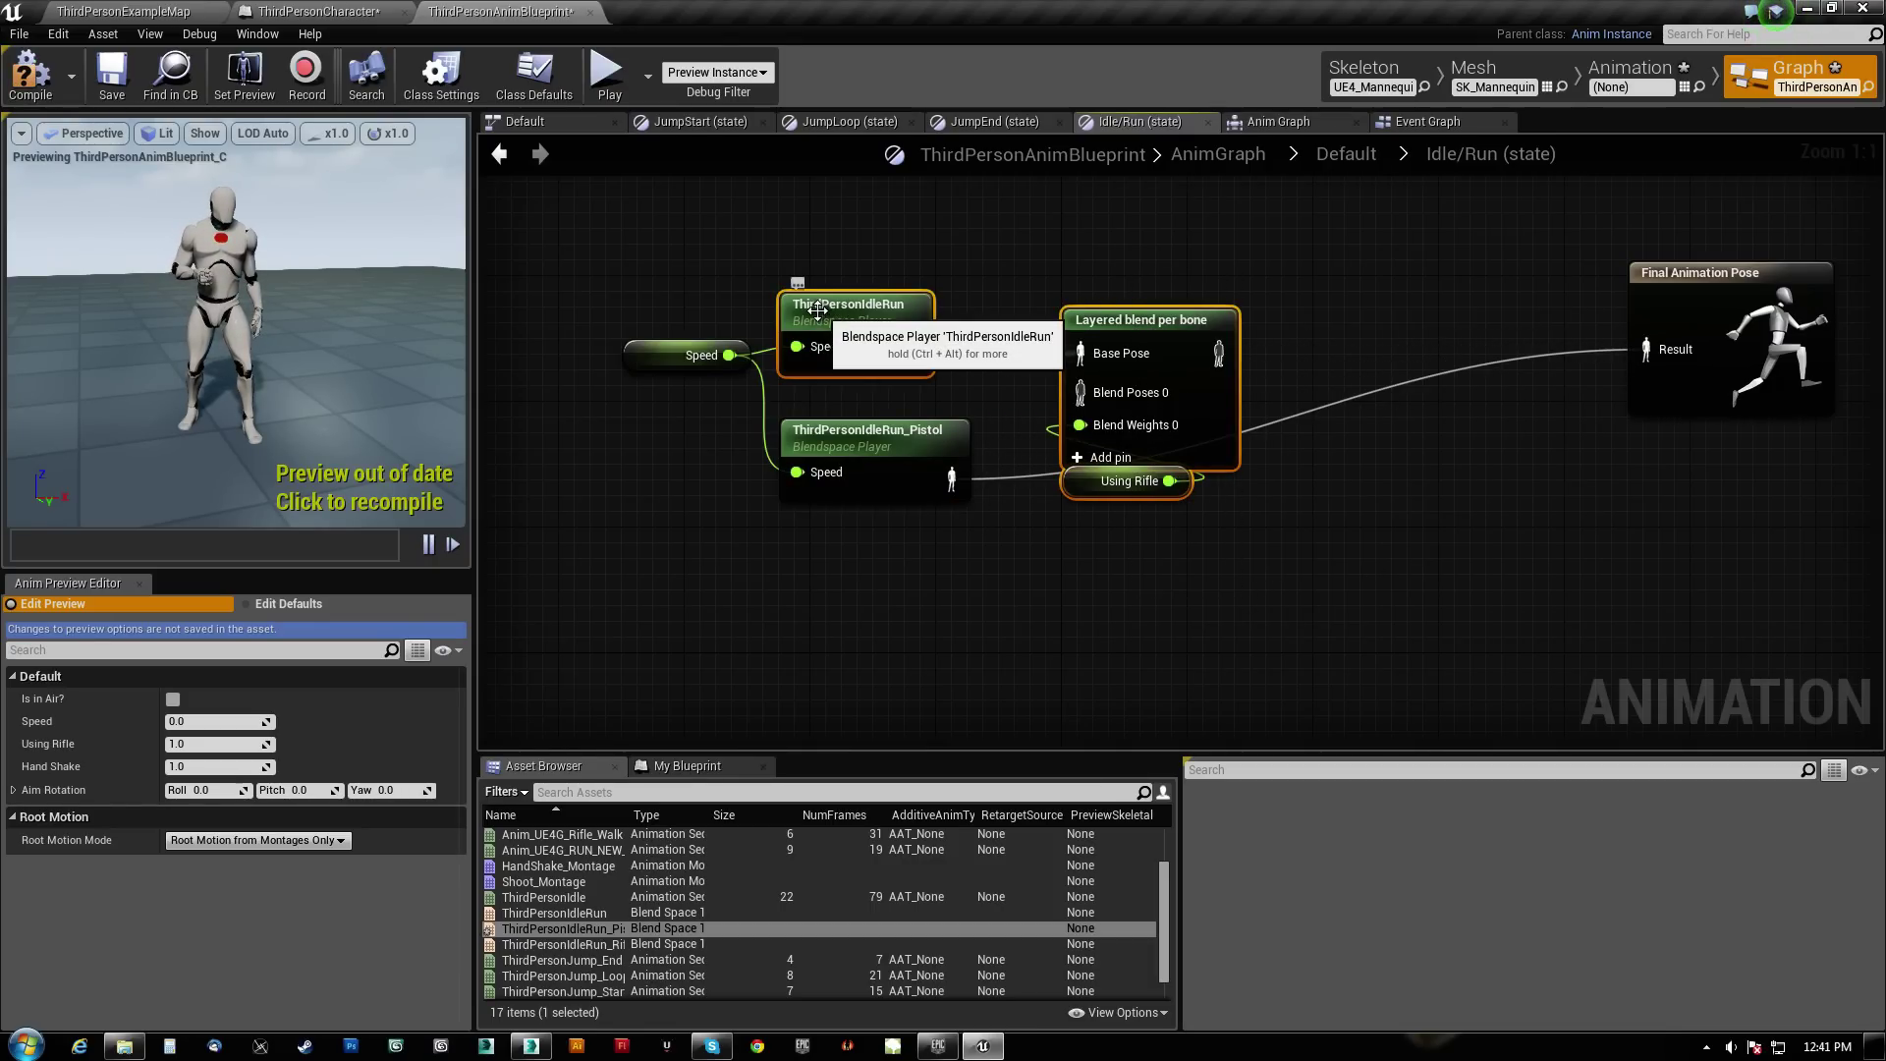
{"action": "key", "text": "Delete"}
Place the pistol player and Speed node beside Final Animation Pose, compile, and inspect the character preview up close
{"action": "left_click_drag", "start_coordinate": [884, 432], "coordinate": [1464, 306]}
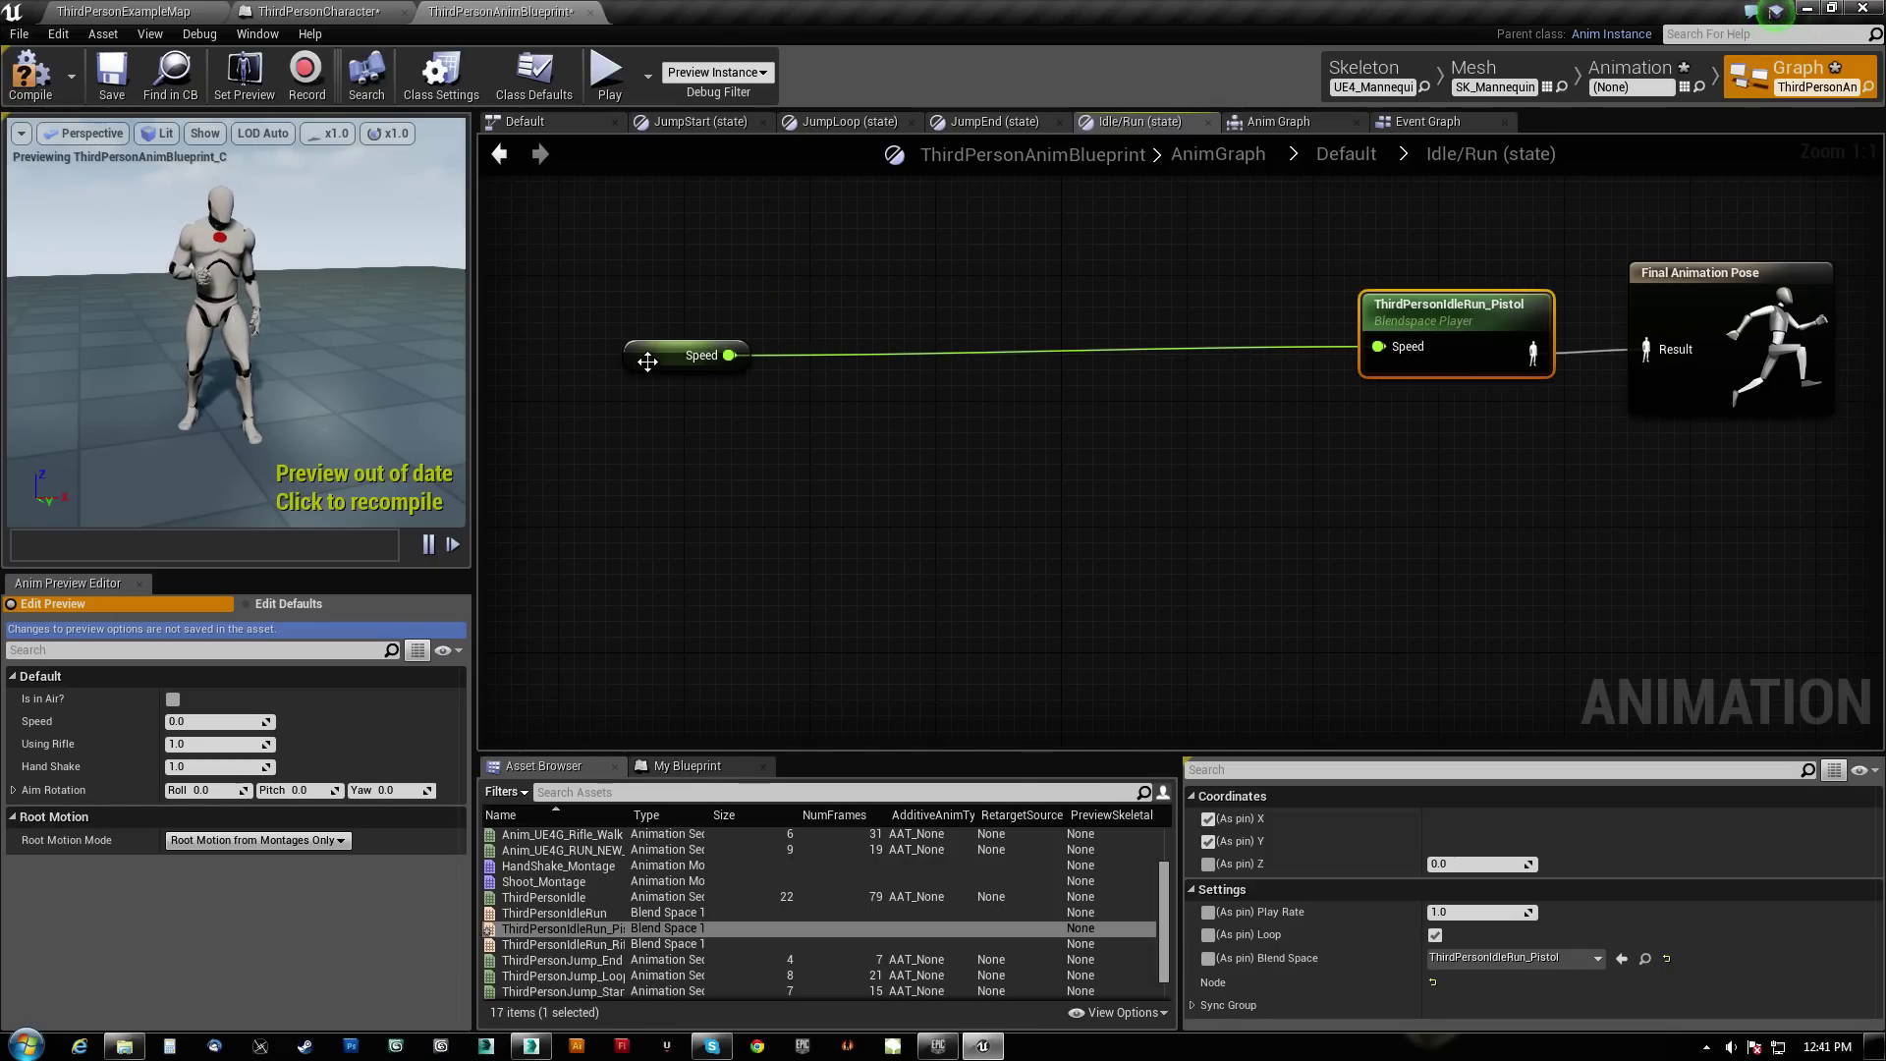
{"action": "left_click_drag", "start_coordinate": [648, 362], "coordinate": [1383, 409]}
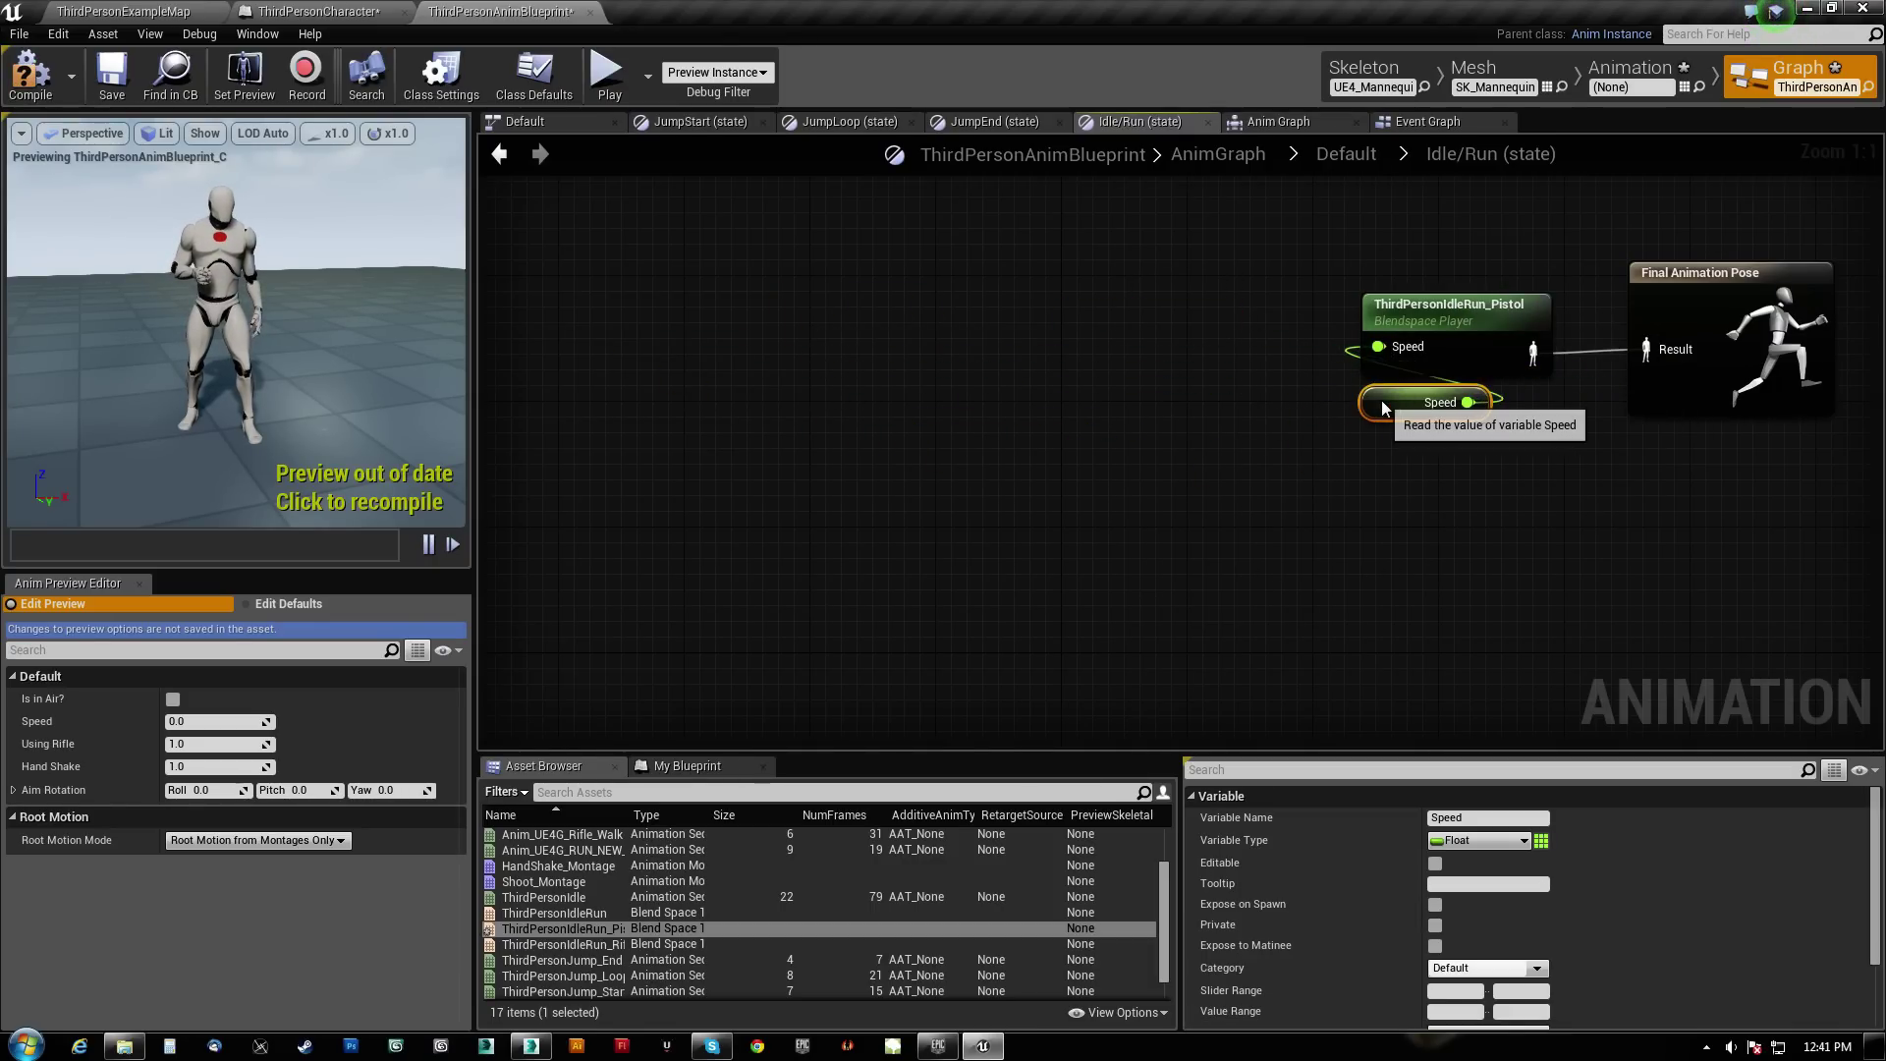
{"action": "left_click", "coordinate": [43, 87]}
{"action": "right_click_drag", "start_coordinate": [1370, 474], "coordinate": [912, 531]}
{"action": "right_click_drag", "start_coordinate": [316, 370], "coordinate": [245, 383]}
{"action": "key", "text": "w"}
{"action": "left_click_drag", "start_coordinate": [257, 300], "coordinate": [258, 334]}
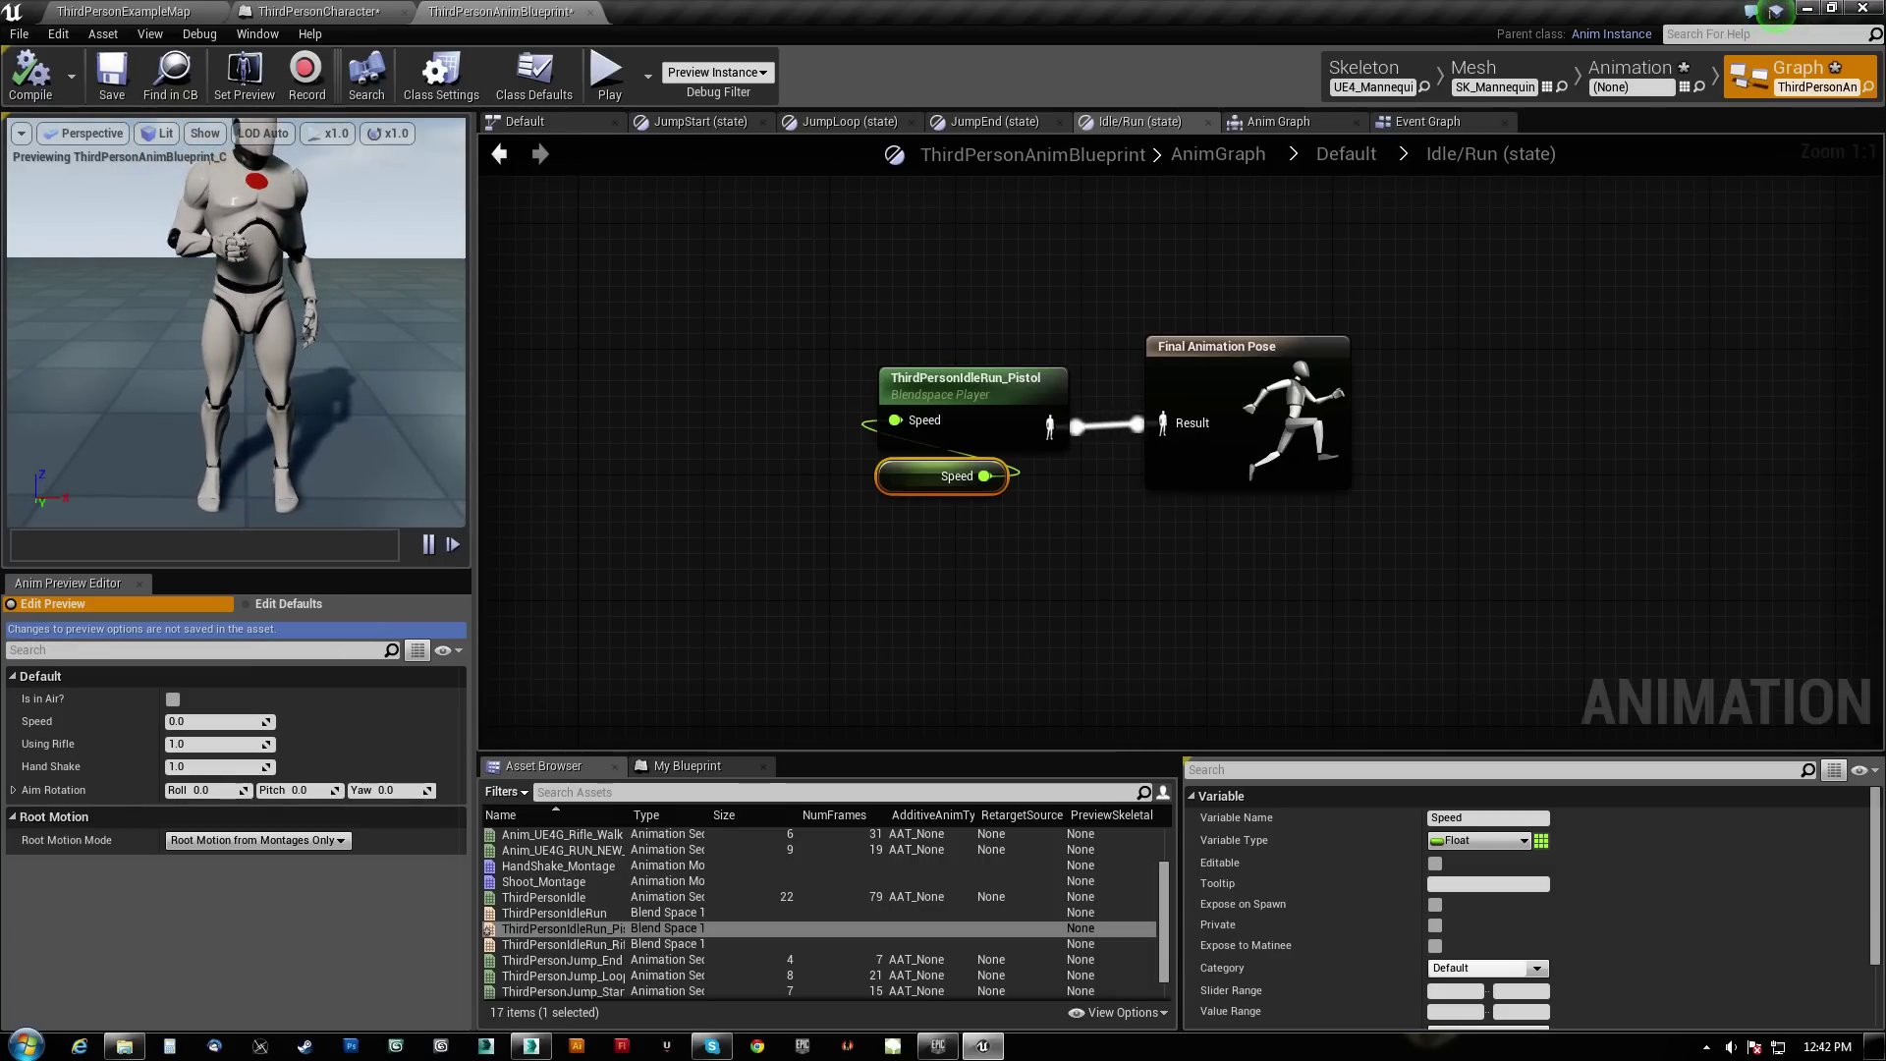
Undo the node moves and the deletion of the ThirdPersonIdleRun, Layered blend per bone and Using Rifle nodes
{"action": "key", "text": "ctrl+z"}
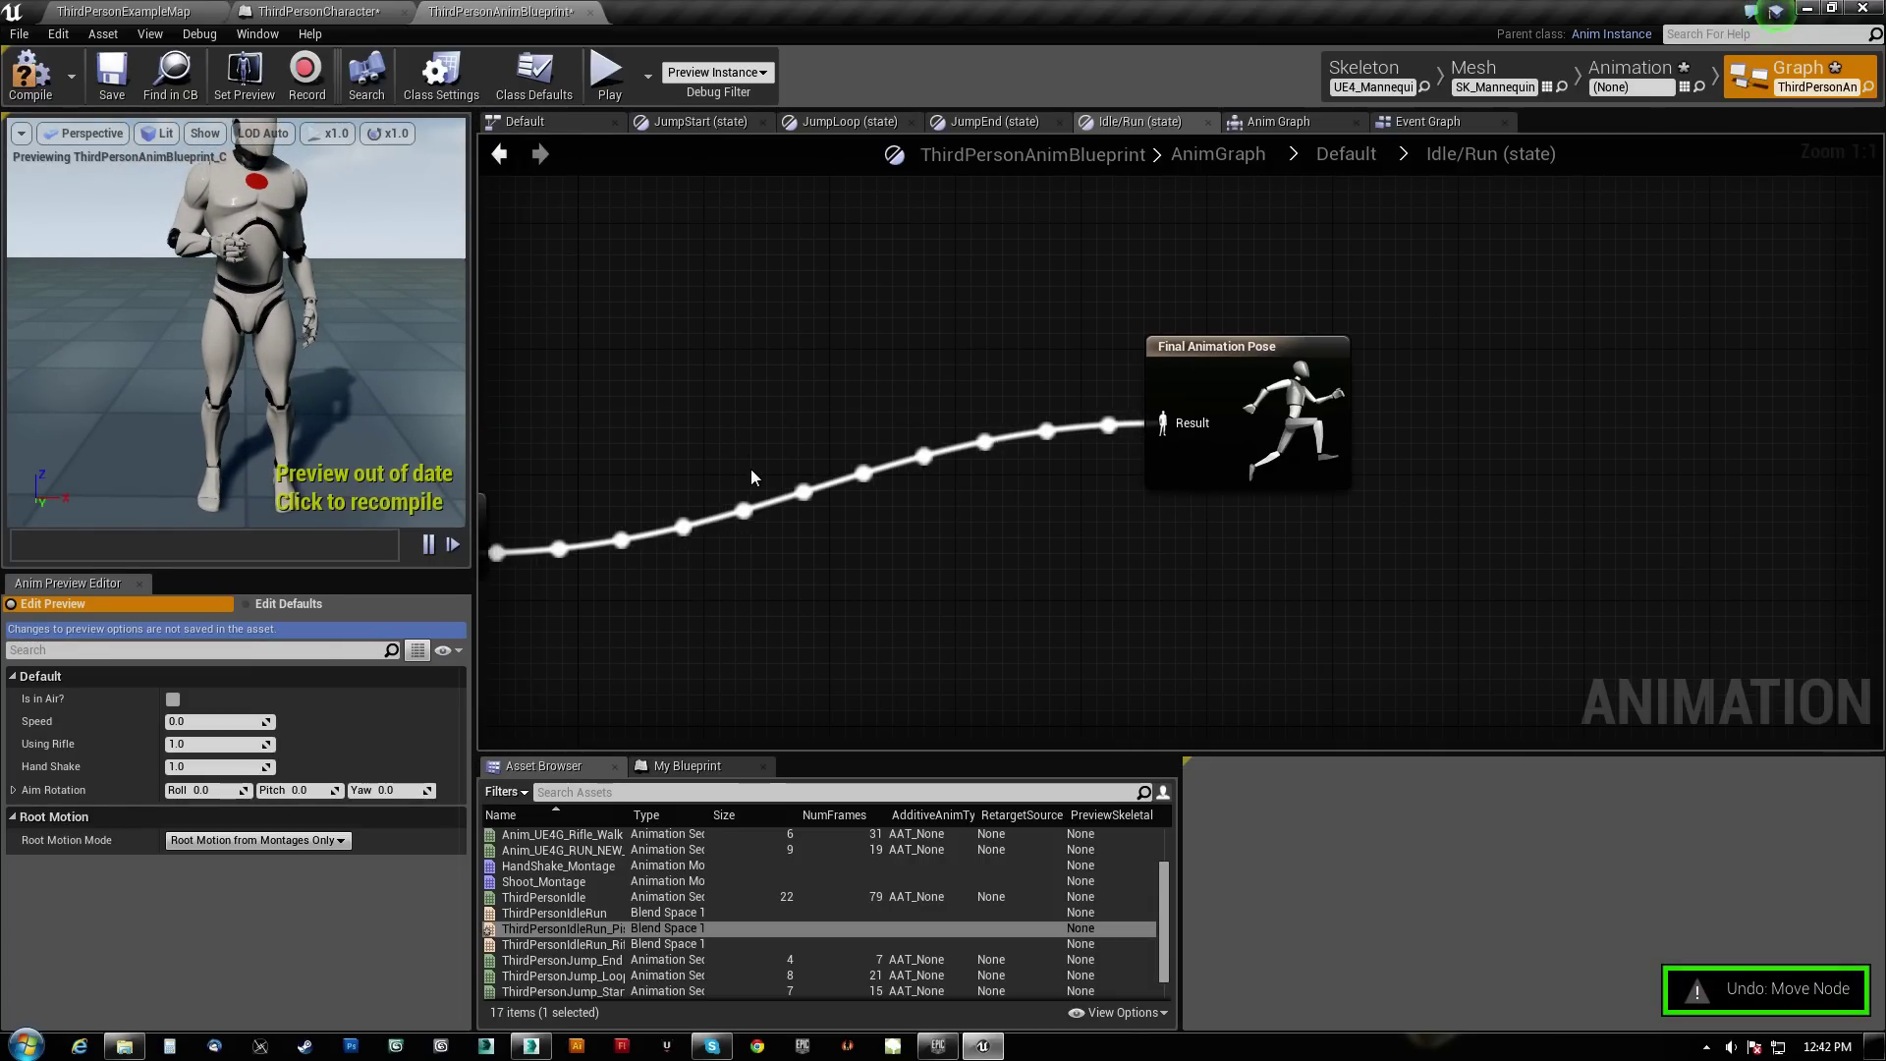
{"action": "right_click_drag", "start_coordinate": [805, 576], "coordinate": [1263, 490]}
{"action": "key", "text": "ctrl+z"}
Reconnect Layered blend per bone to Final Animation Pose and ThirdPersonIdleRun_Pistol to Blend Poses 0, compiling after each connection
{"action": "left_click", "coordinate": [1204, 300]}
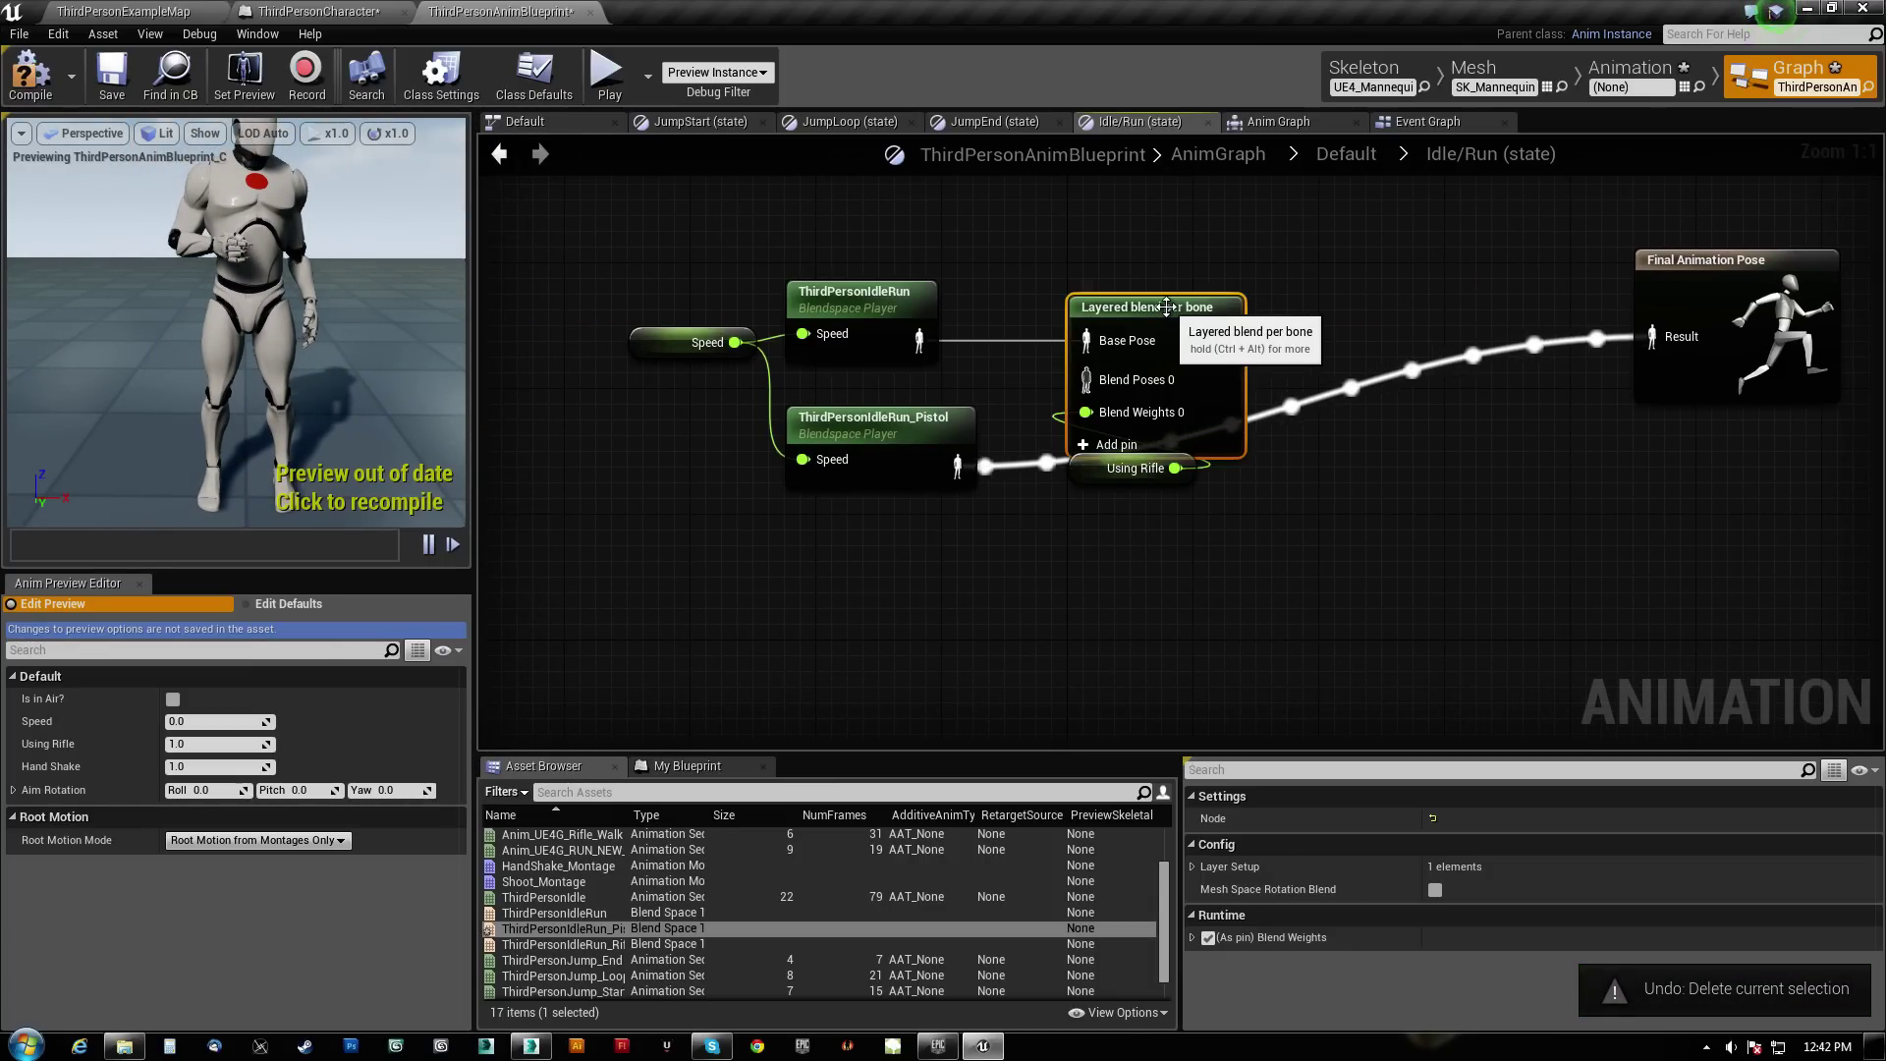
{"action": "right_click_drag", "start_coordinate": [1206, 298], "coordinate": [1179, 335]}
{"action": "left_click", "coordinate": [852, 371]}
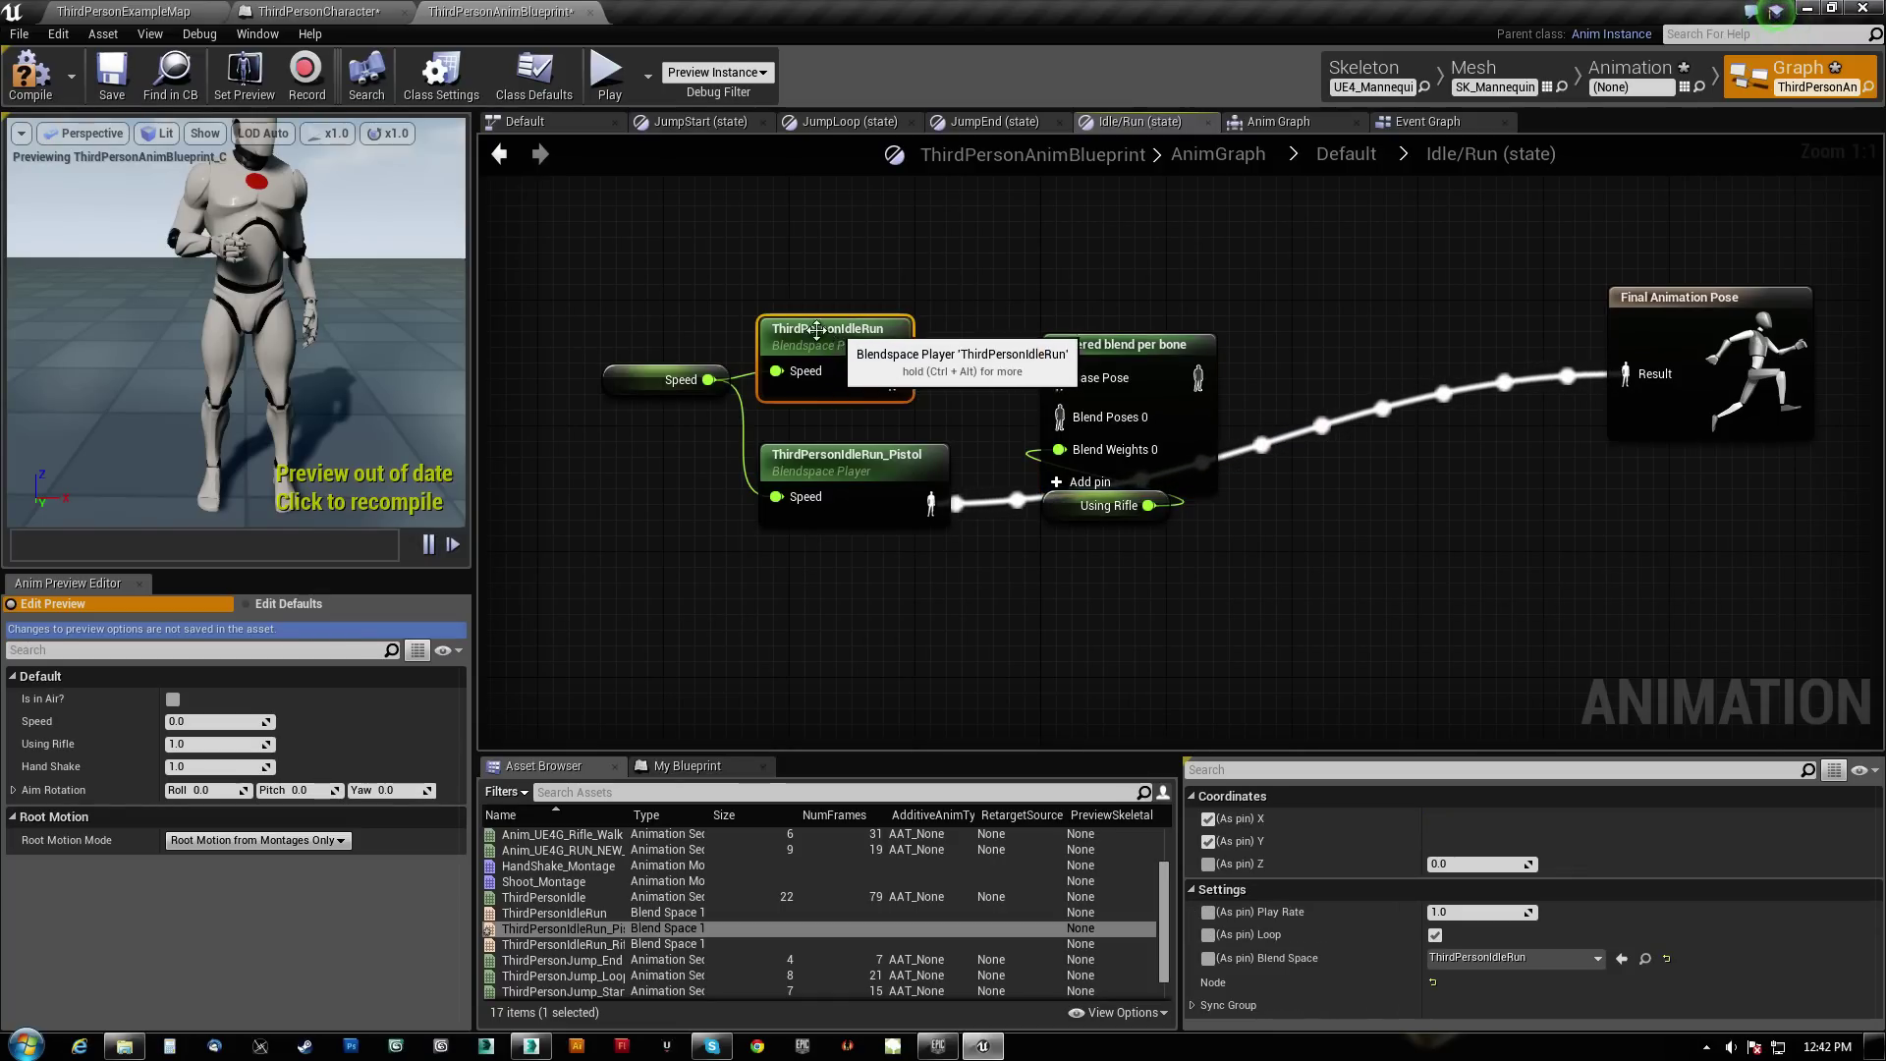
{"action": "key", "text": "F7"}
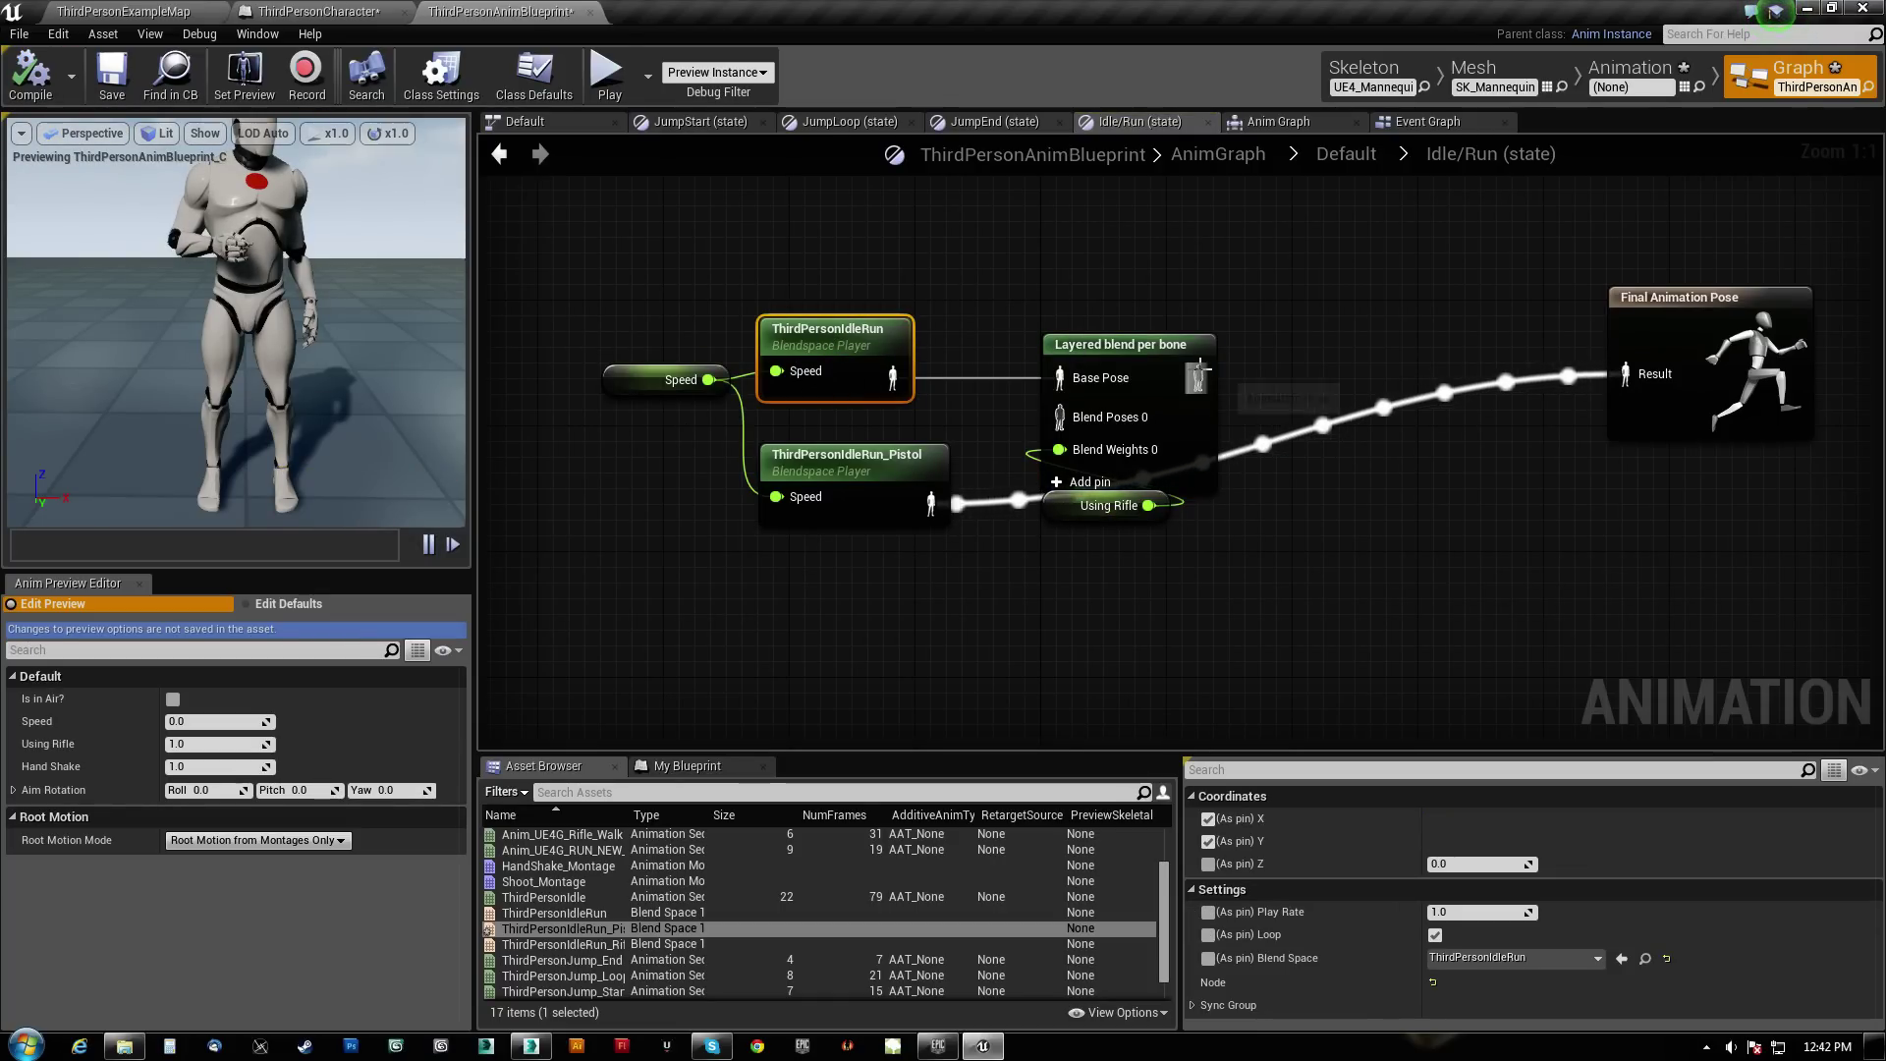
{"action": "left_click_drag", "start_coordinate": [1201, 368], "coordinate": [1626, 375]}
{"action": "left_click", "coordinate": [28, 81]}
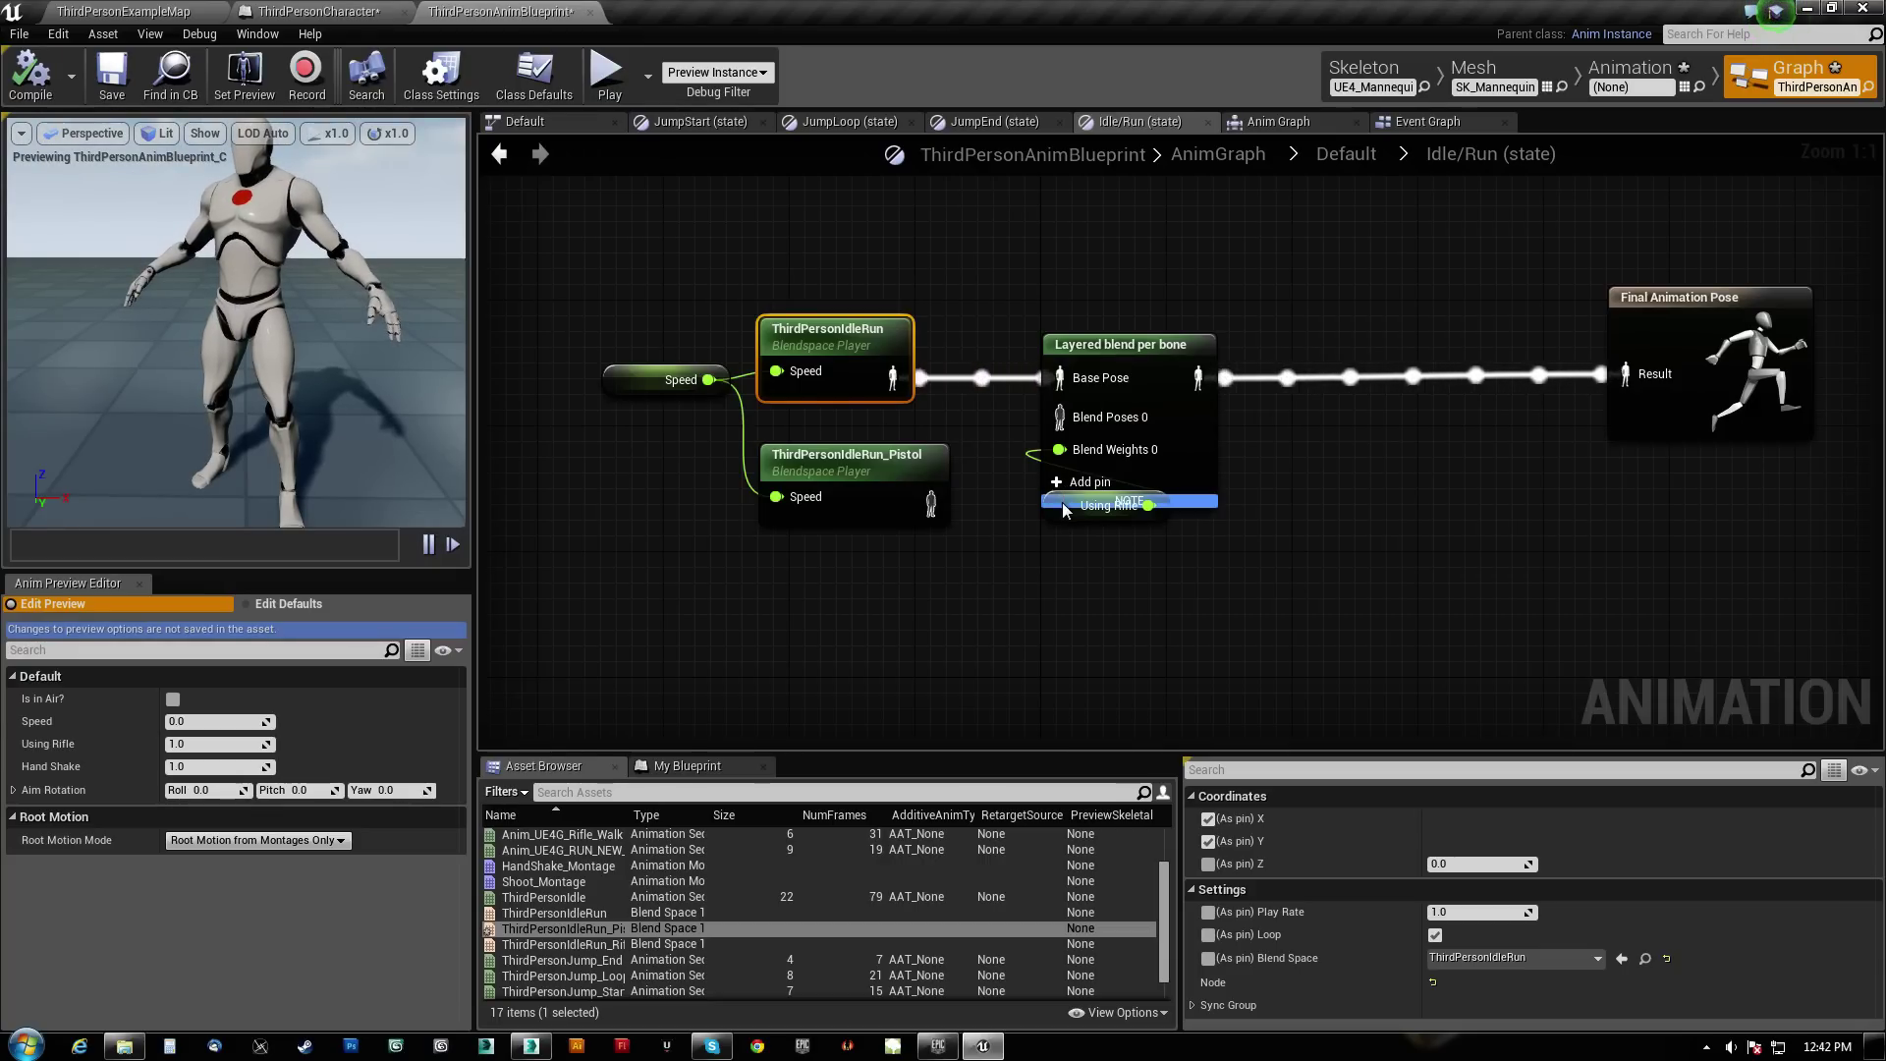
{"action": "left_click_drag", "start_coordinate": [932, 503], "coordinate": [1059, 417]}
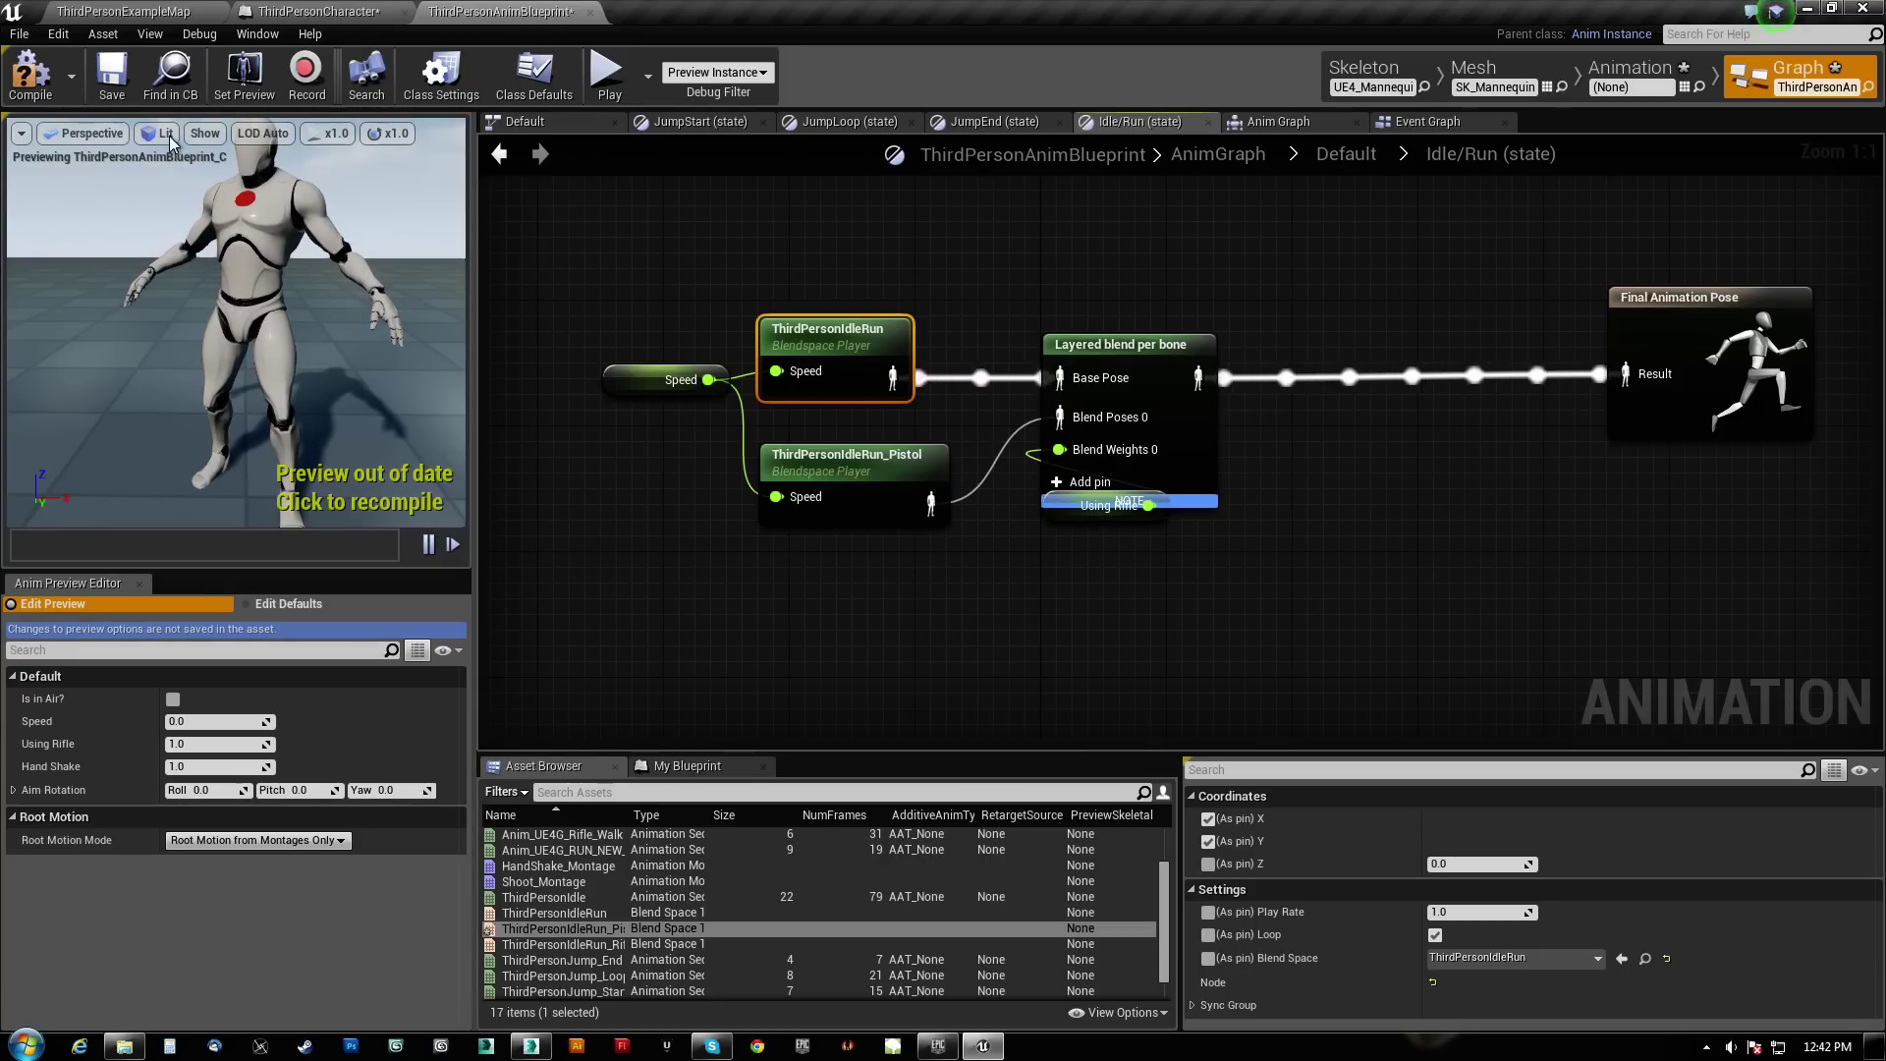
{"action": "left_click", "coordinate": [40, 80]}
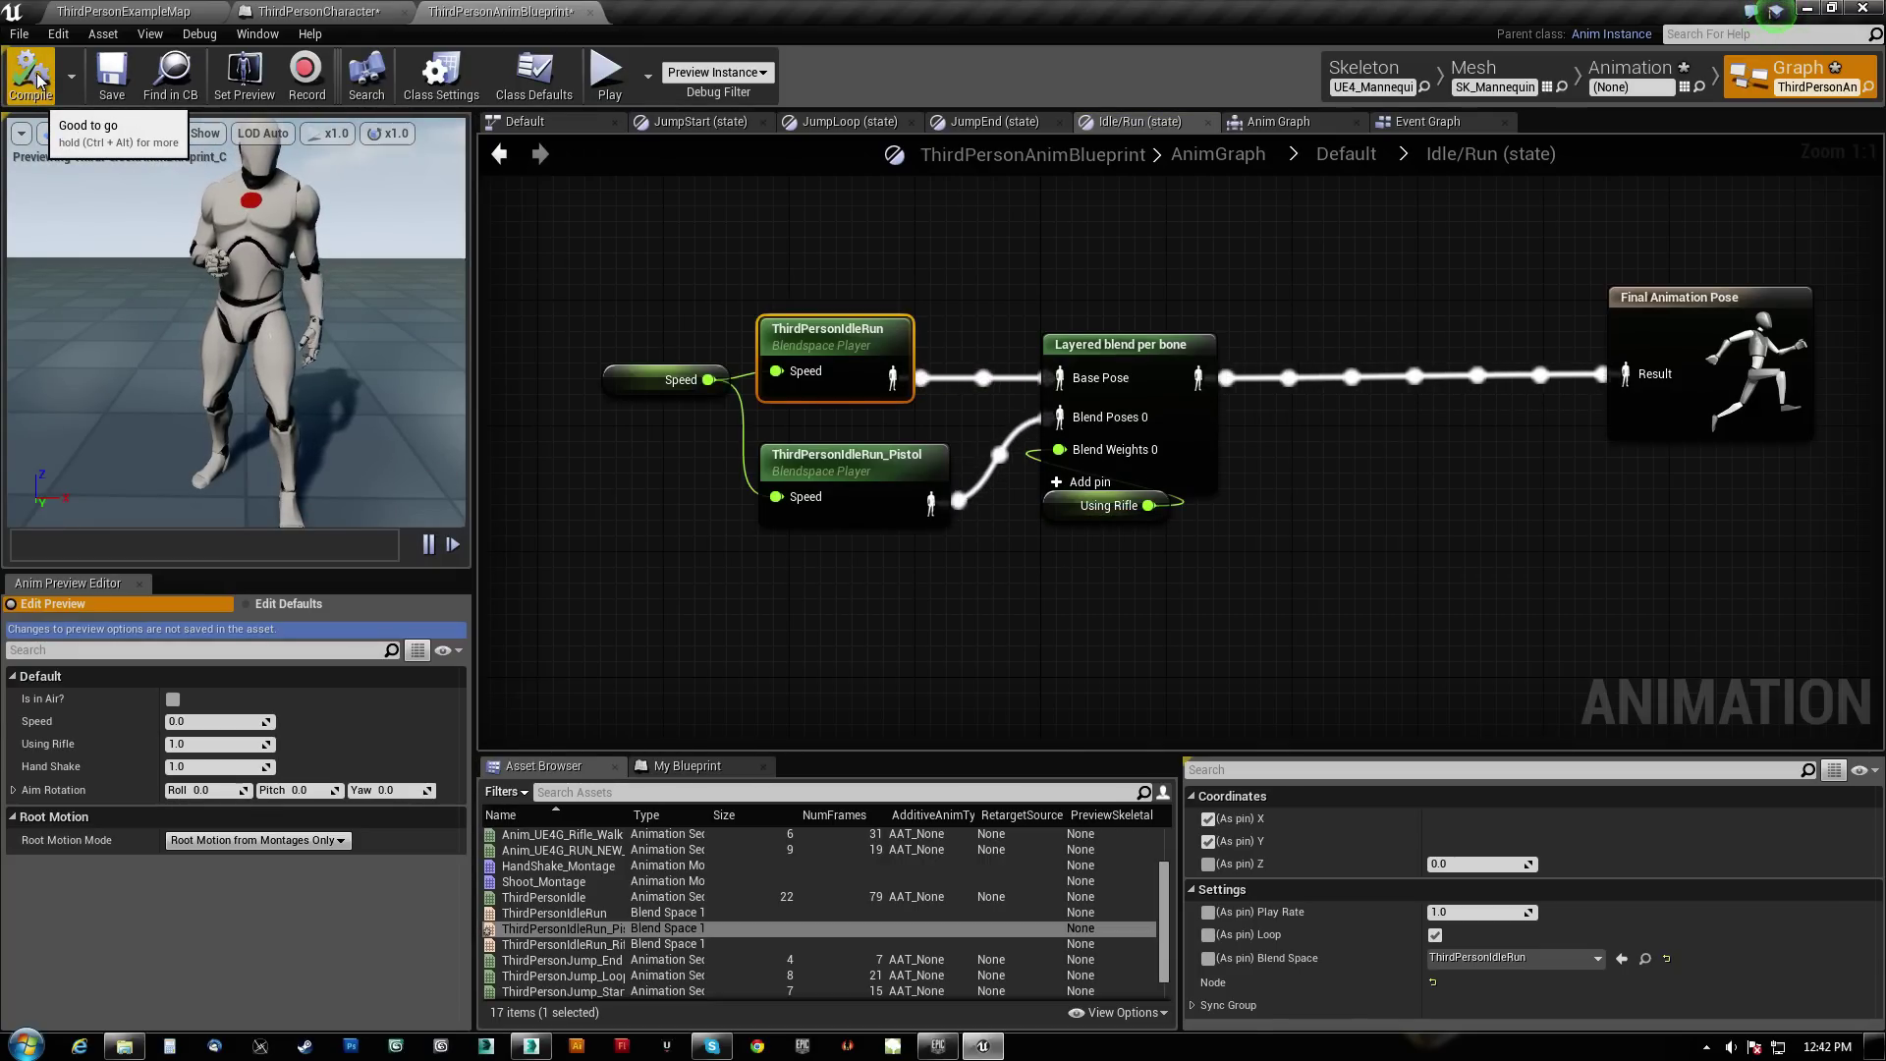
Examine the ThirdPersonJump_Loop animation used by the JumpLoop state from several angles, and return to the animation blueprint graph
{"action": "right_click_drag", "start_coordinate": [920, 247], "coordinate": [870, 219]}
{"action": "left_click_drag", "start_coordinate": [1025, 566], "coordinate": [994, 432]}
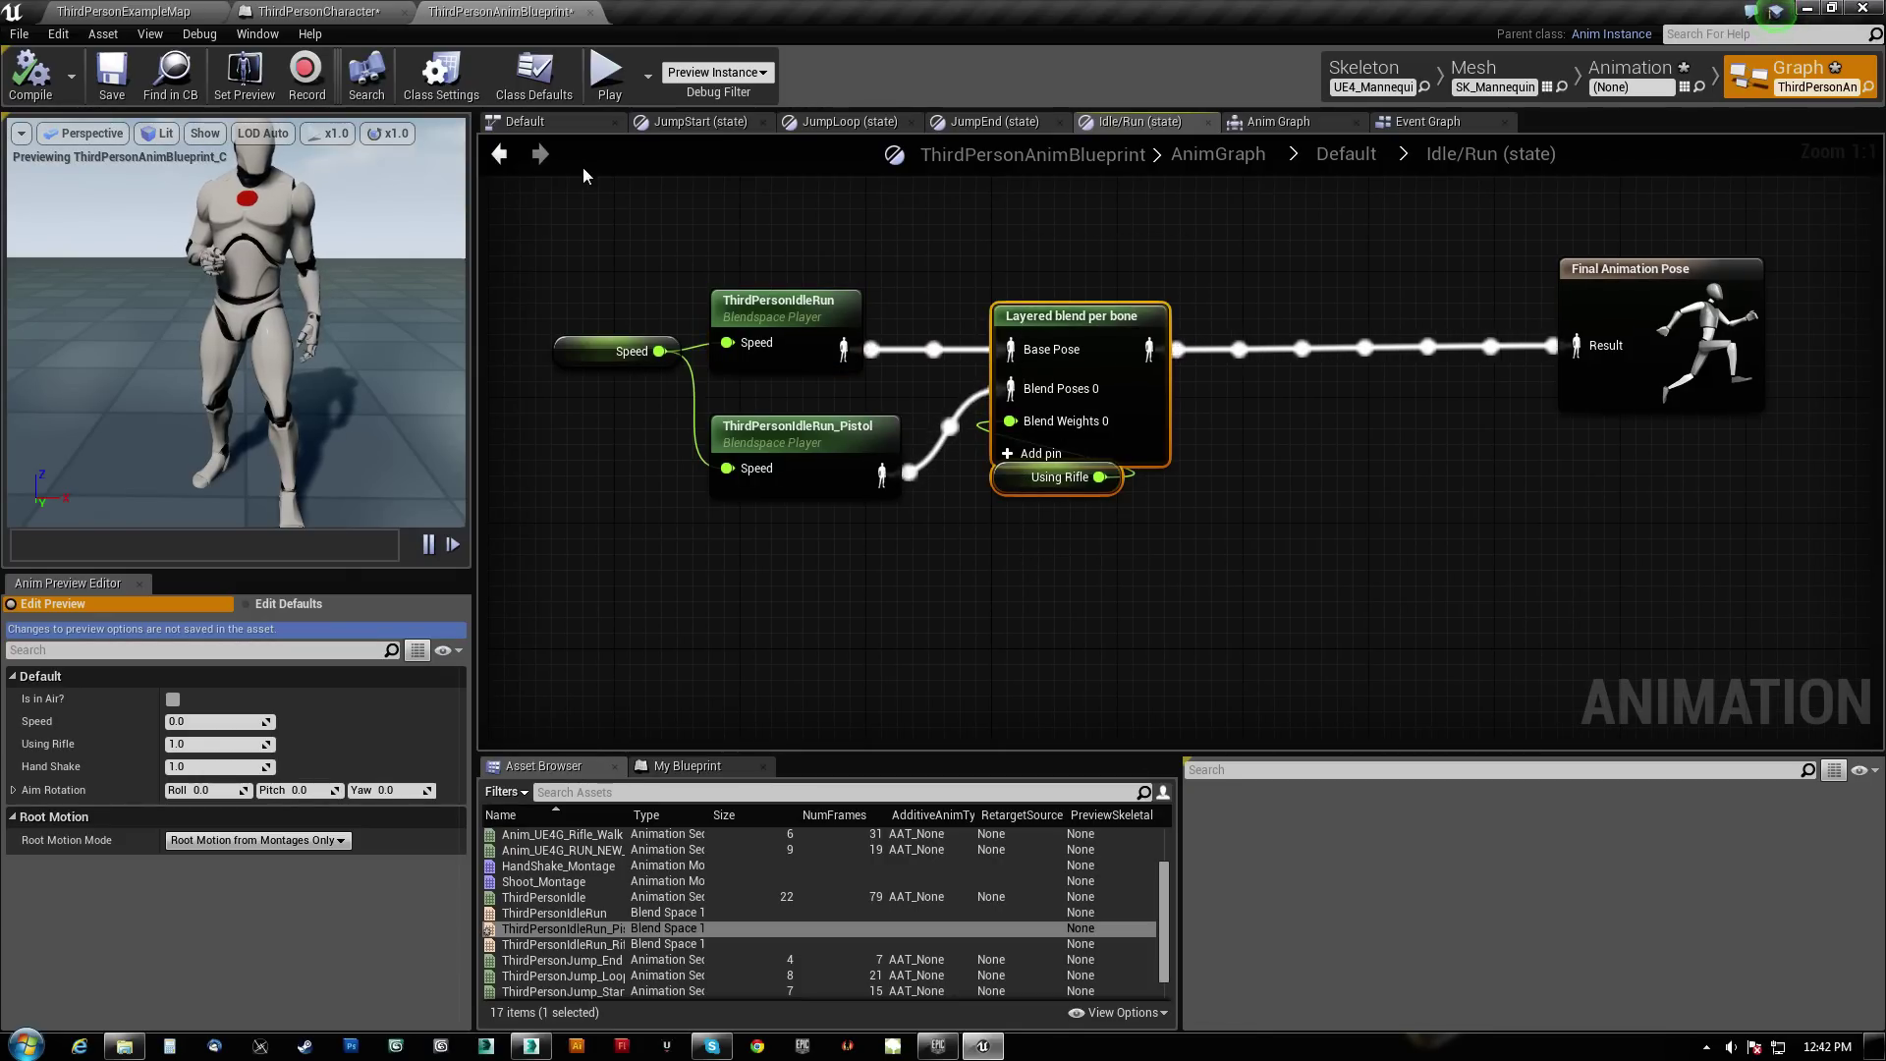
{"action": "left_click", "coordinate": [892, 425]}
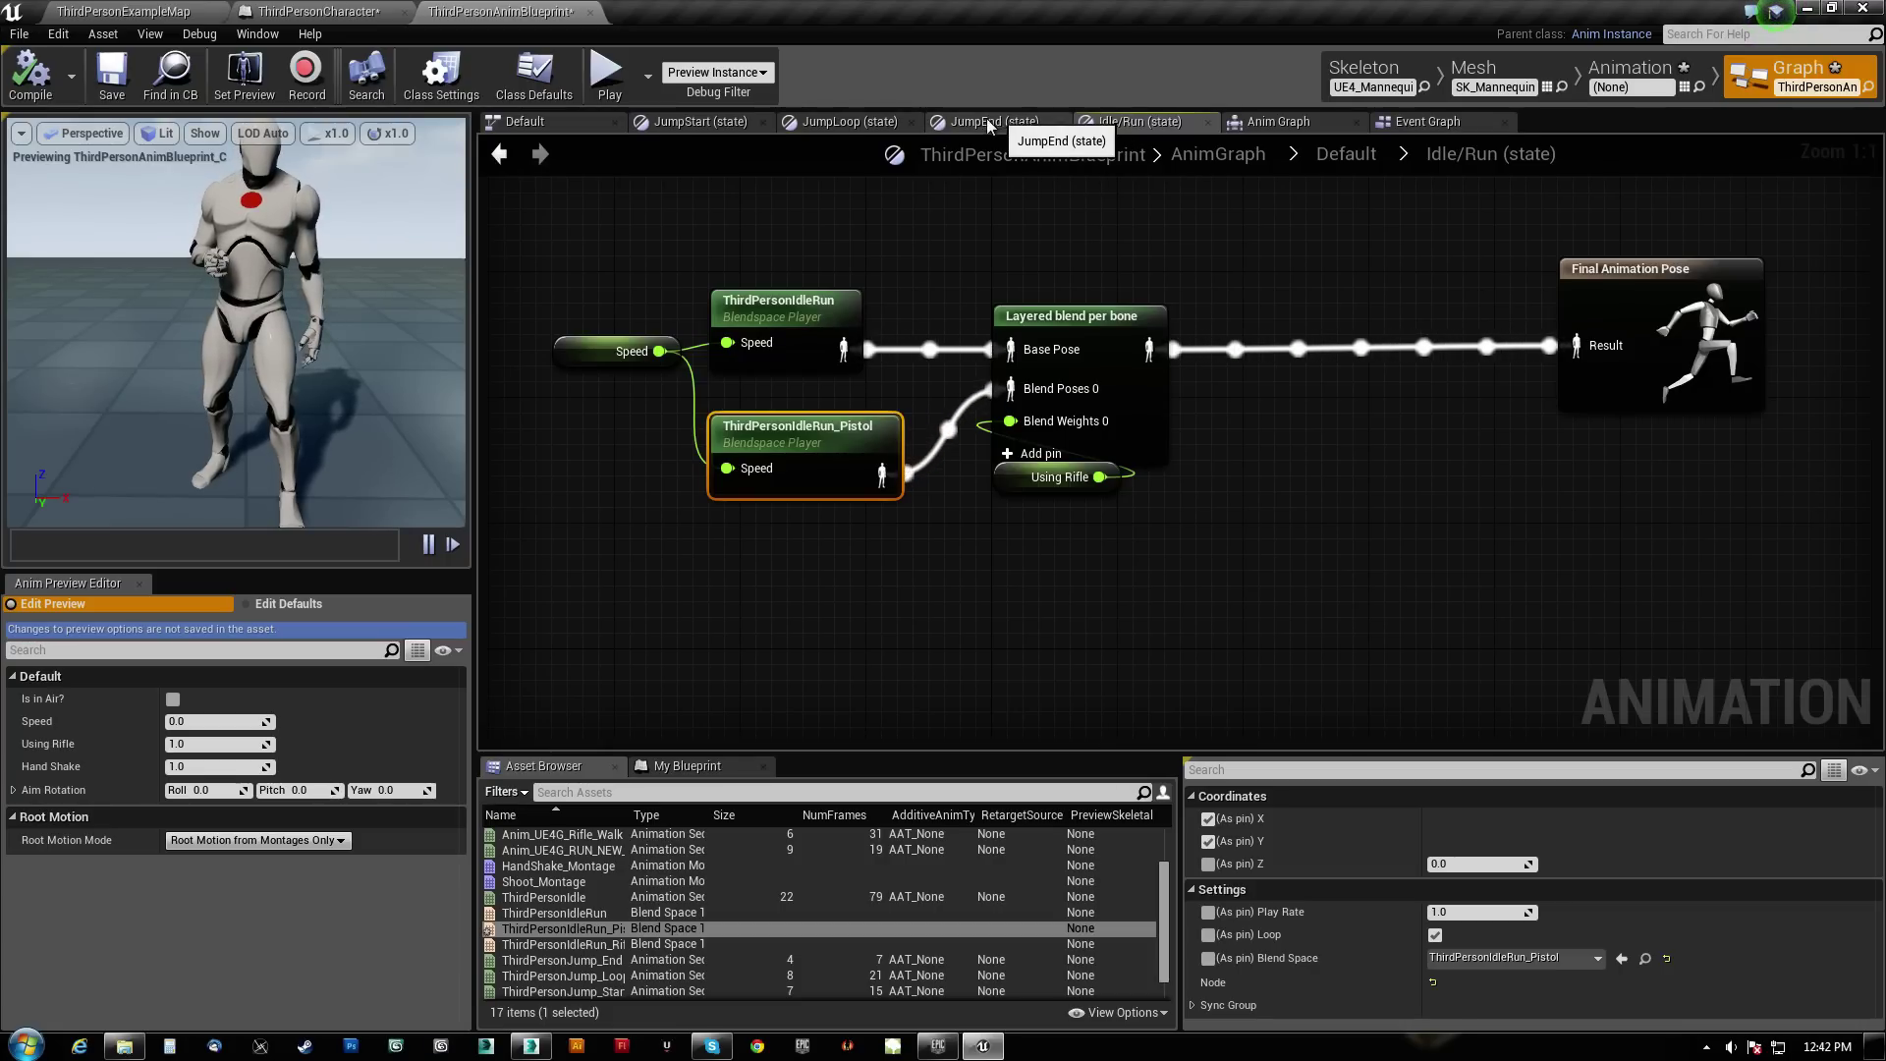
{"action": "left_click", "coordinate": [841, 122]}
{"action": "double_click", "coordinate": [1163, 558]}
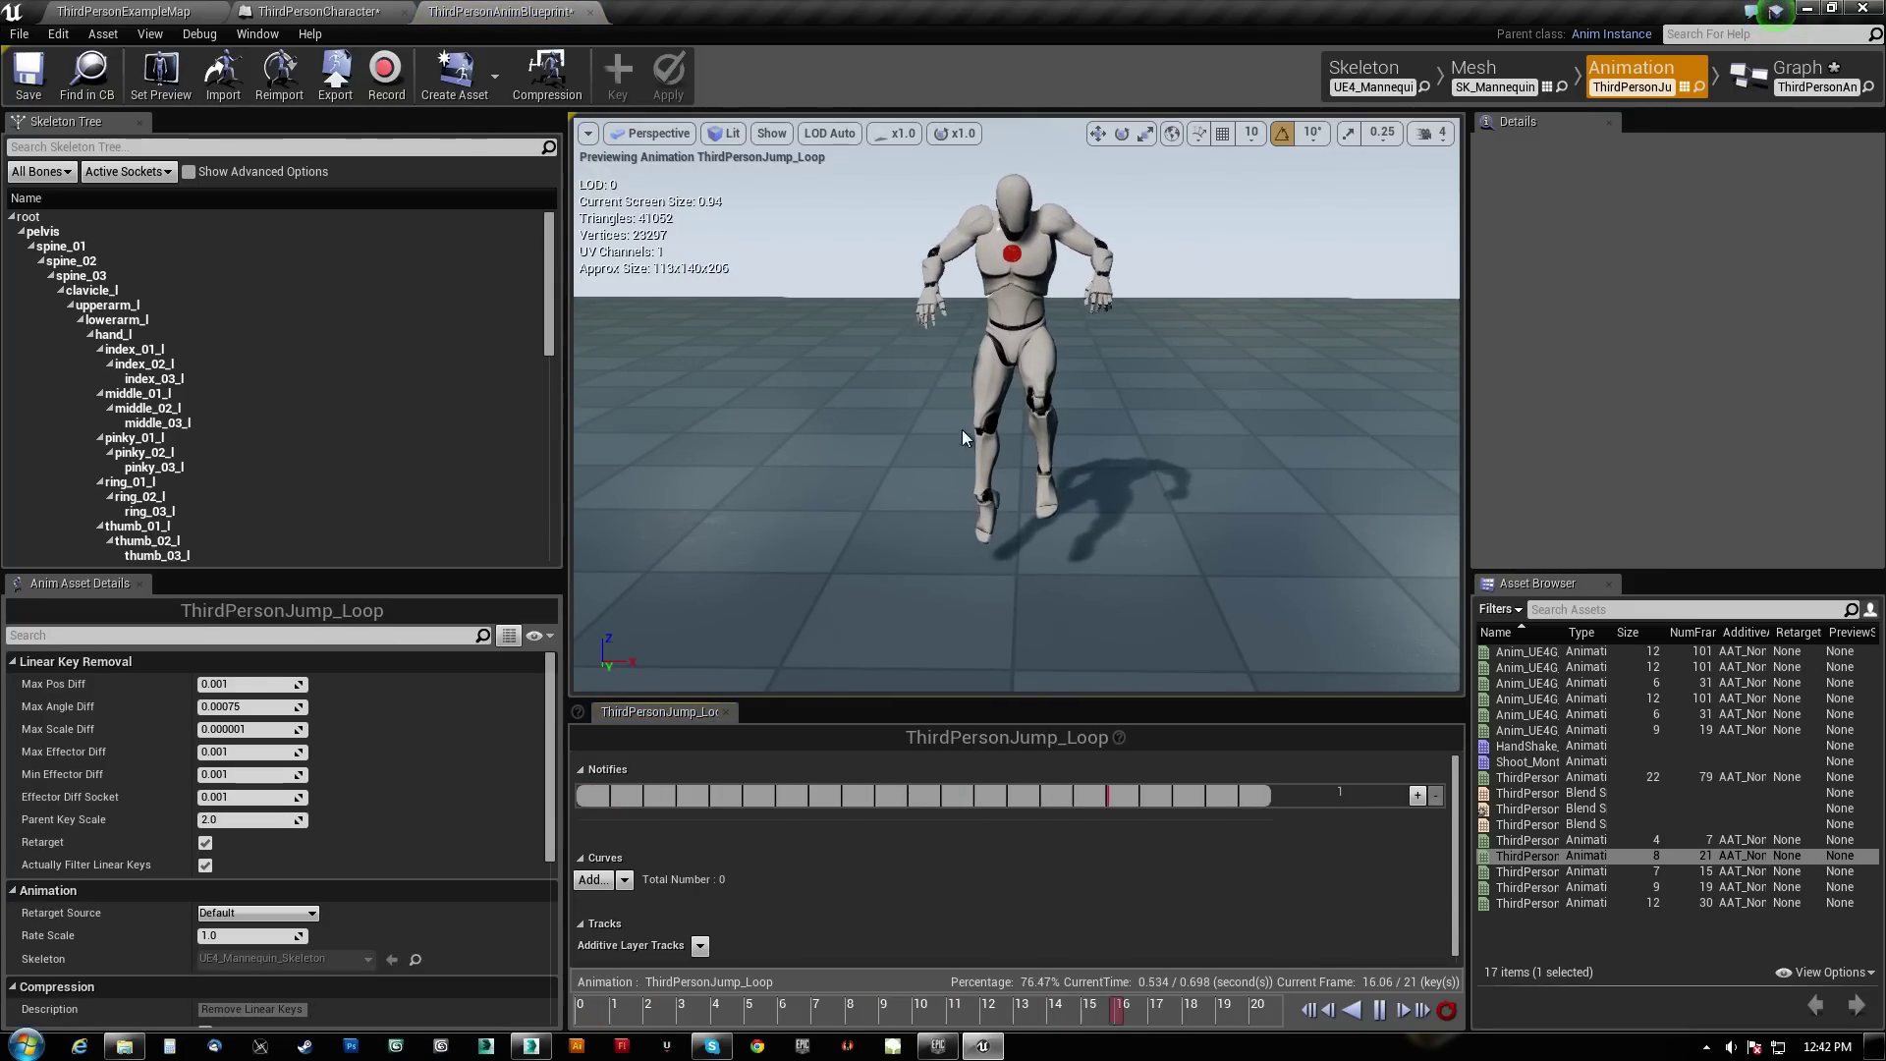
{"action": "right_click_drag", "start_coordinate": [965, 438], "coordinate": [1091, 388]}
{"action": "right_click_drag", "start_coordinate": [923, 285], "coordinate": [1045, 259]}
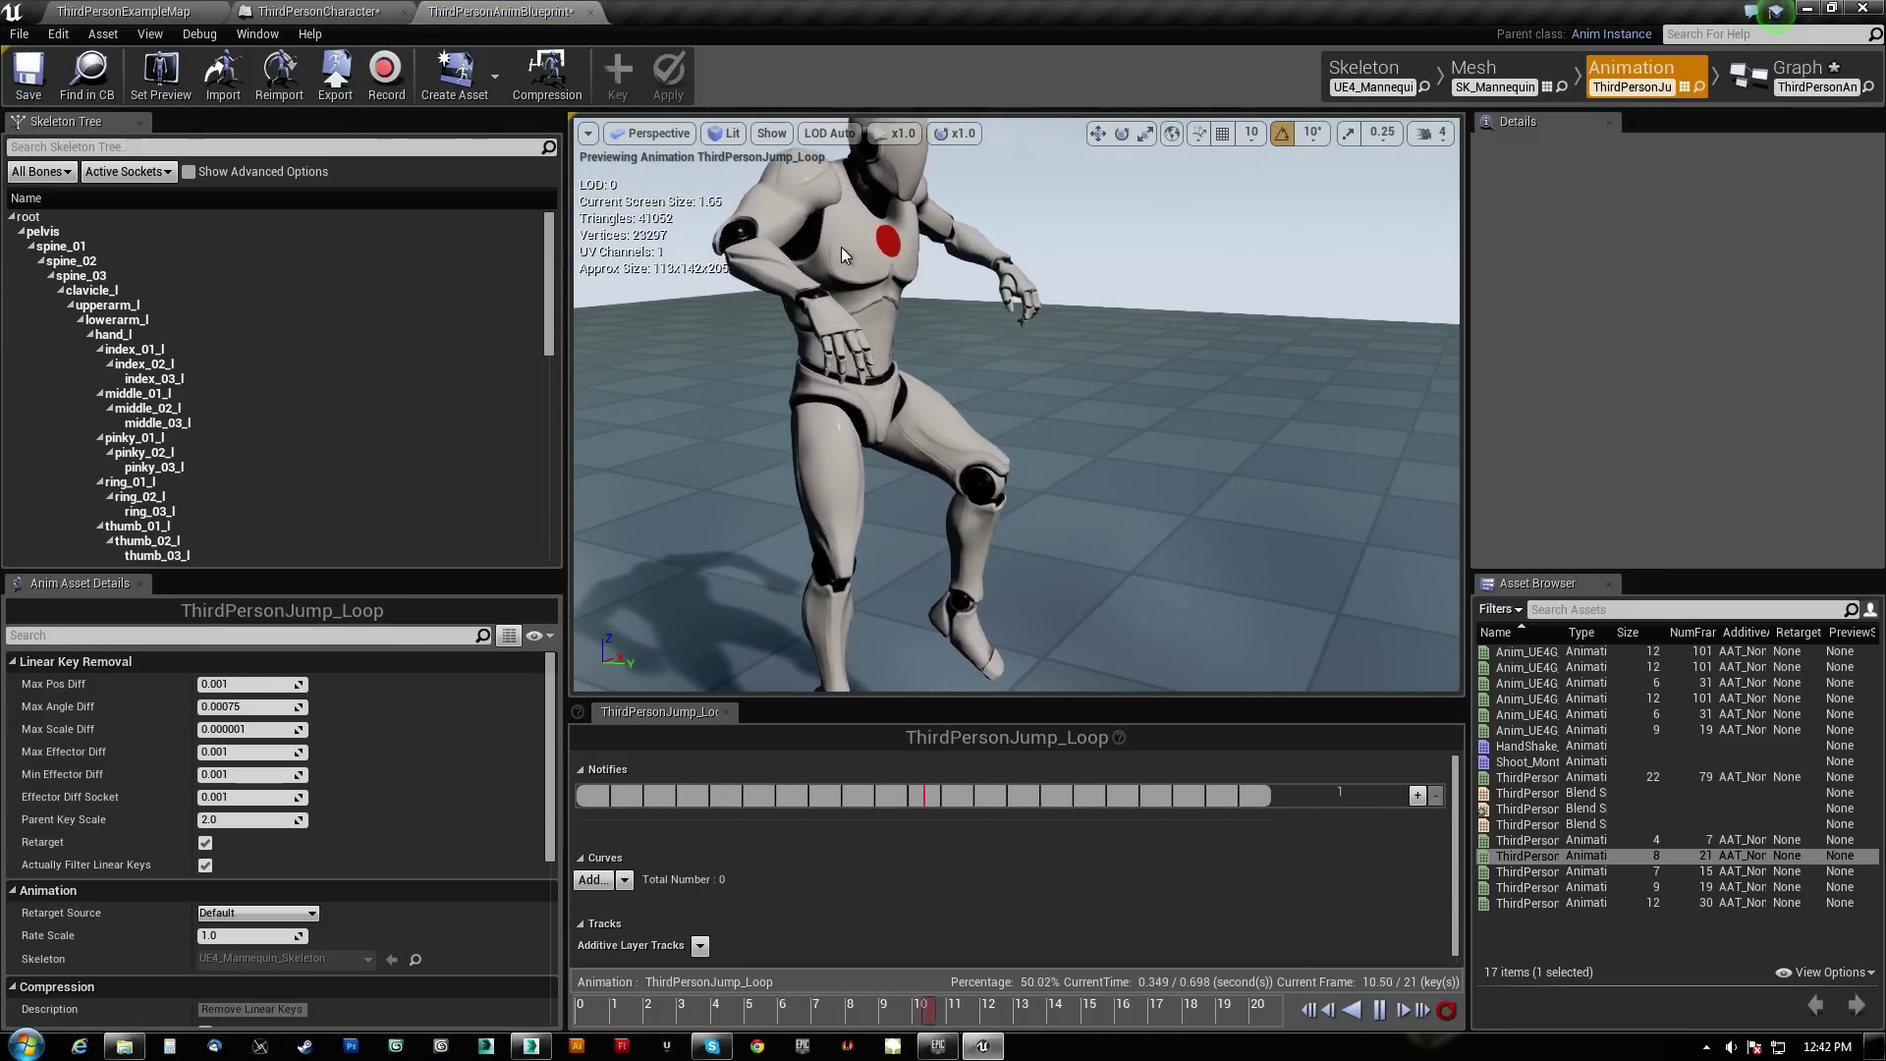
{"action": "left_click_drag", "start_coordinate": [1046, 259], "coordinate": [1032, 491], "text": "alt"}
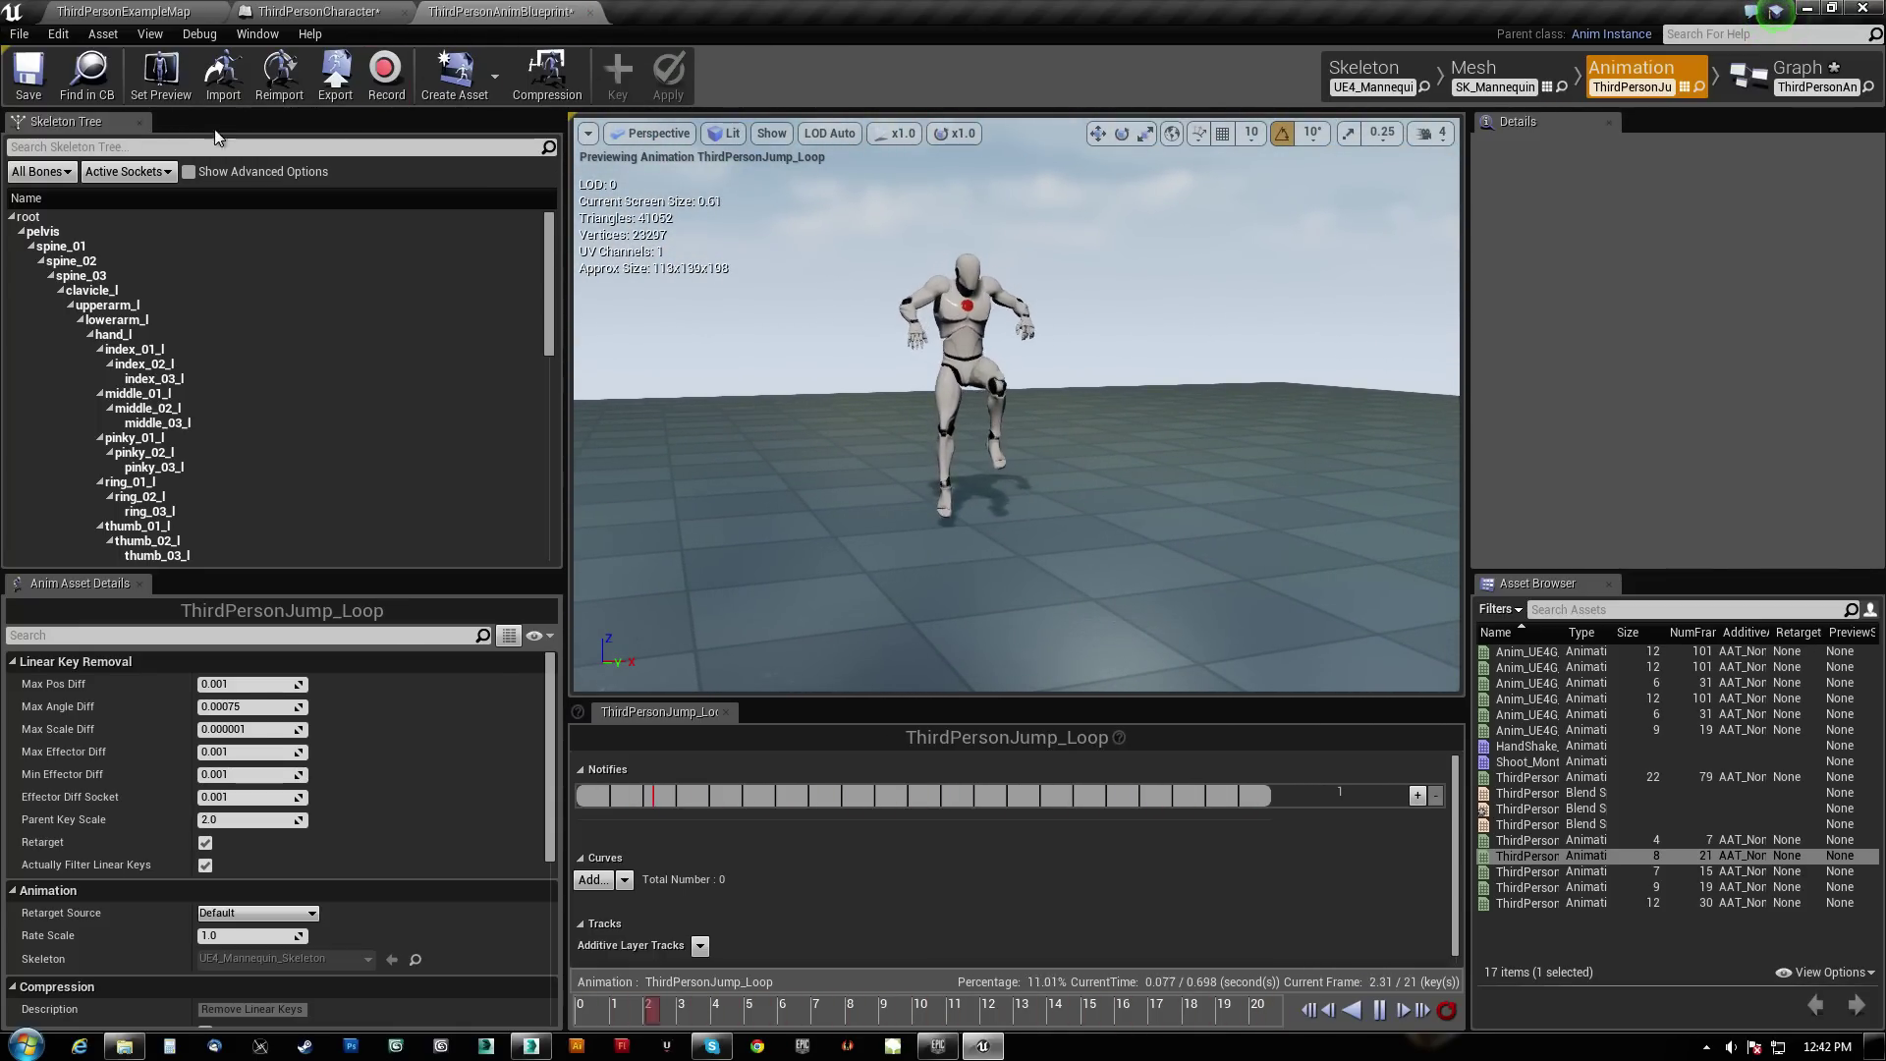
{"action": "left_click", "coordinate": [1798, 69]}
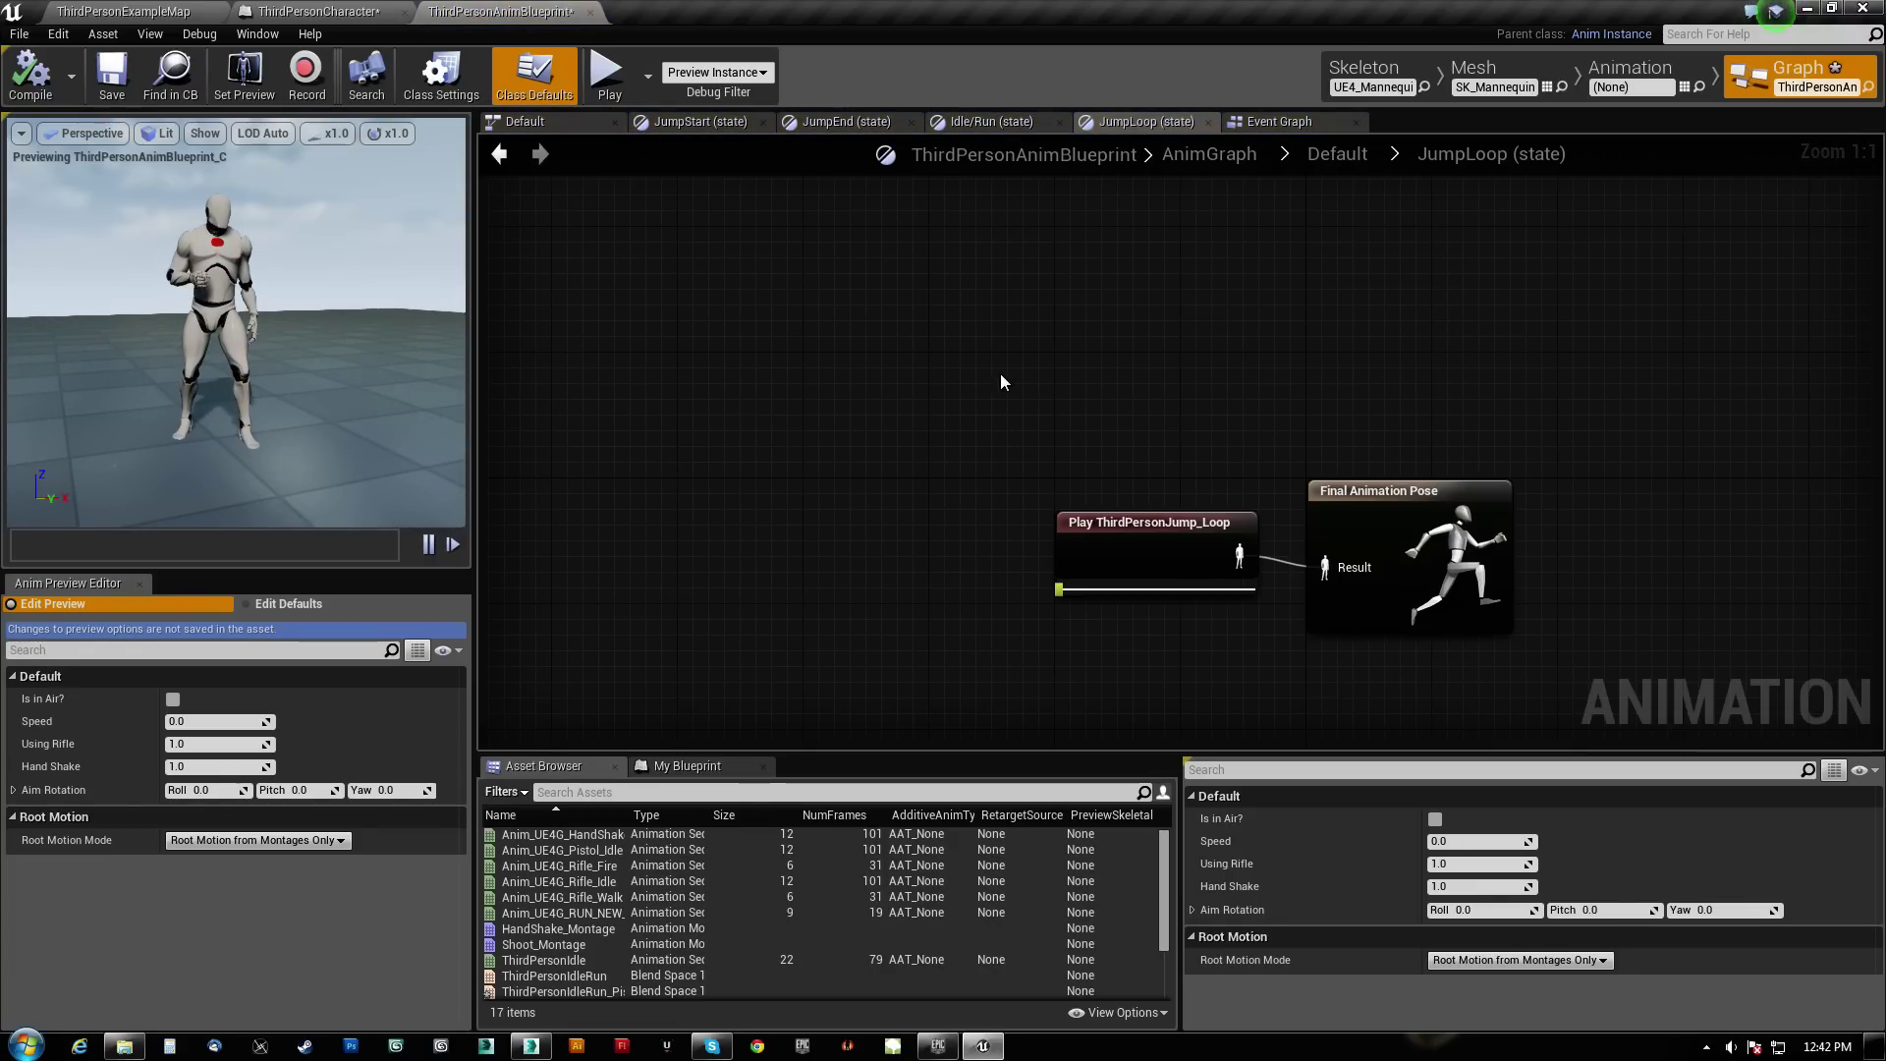
In the ThirdPersonCharacter event graph, move the SwapWeapon nodes into clear space and save all assets
{"action": "left_click", "coordinate": [316, 11]}
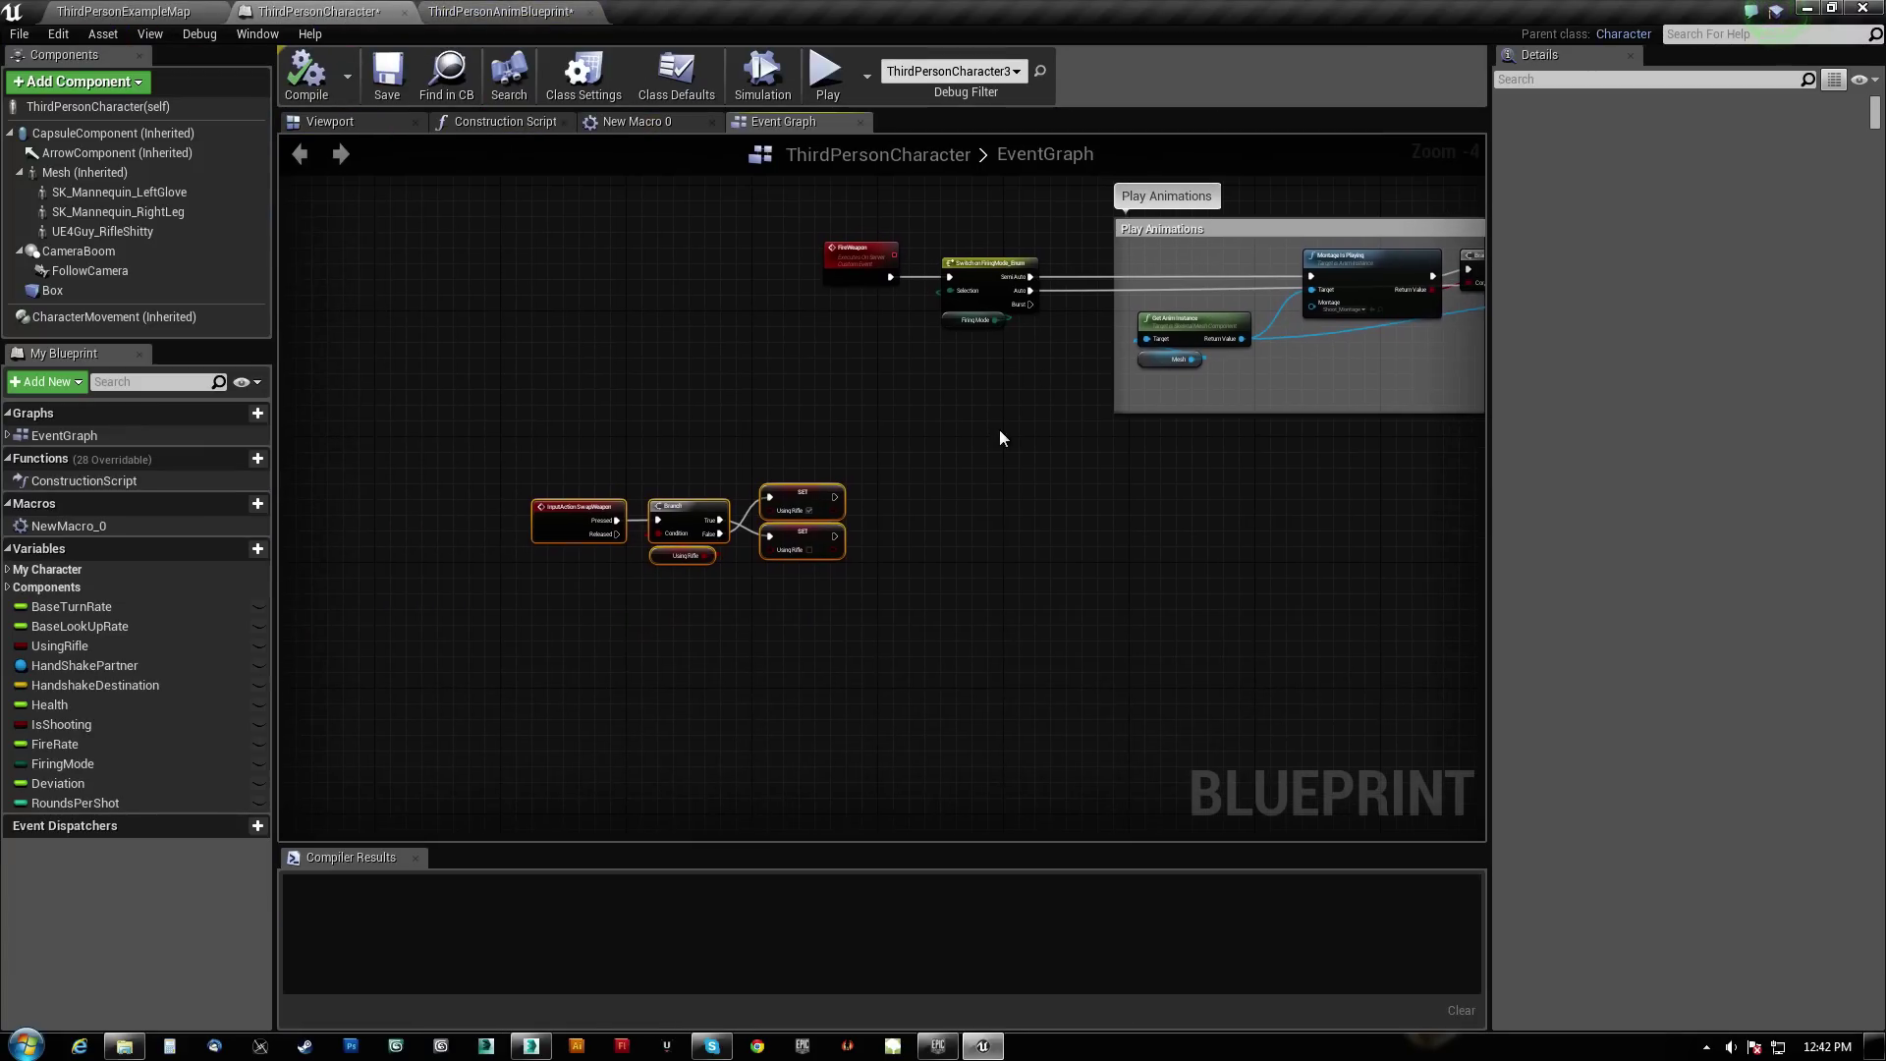
{"action": "left_click_drag", "start_coordinate": [816, 492], "coordinate": [1049, 603]}
{"action": "right_click_drag", "start_coordinate": [1081, 612], "coordinate": [892, 456]}
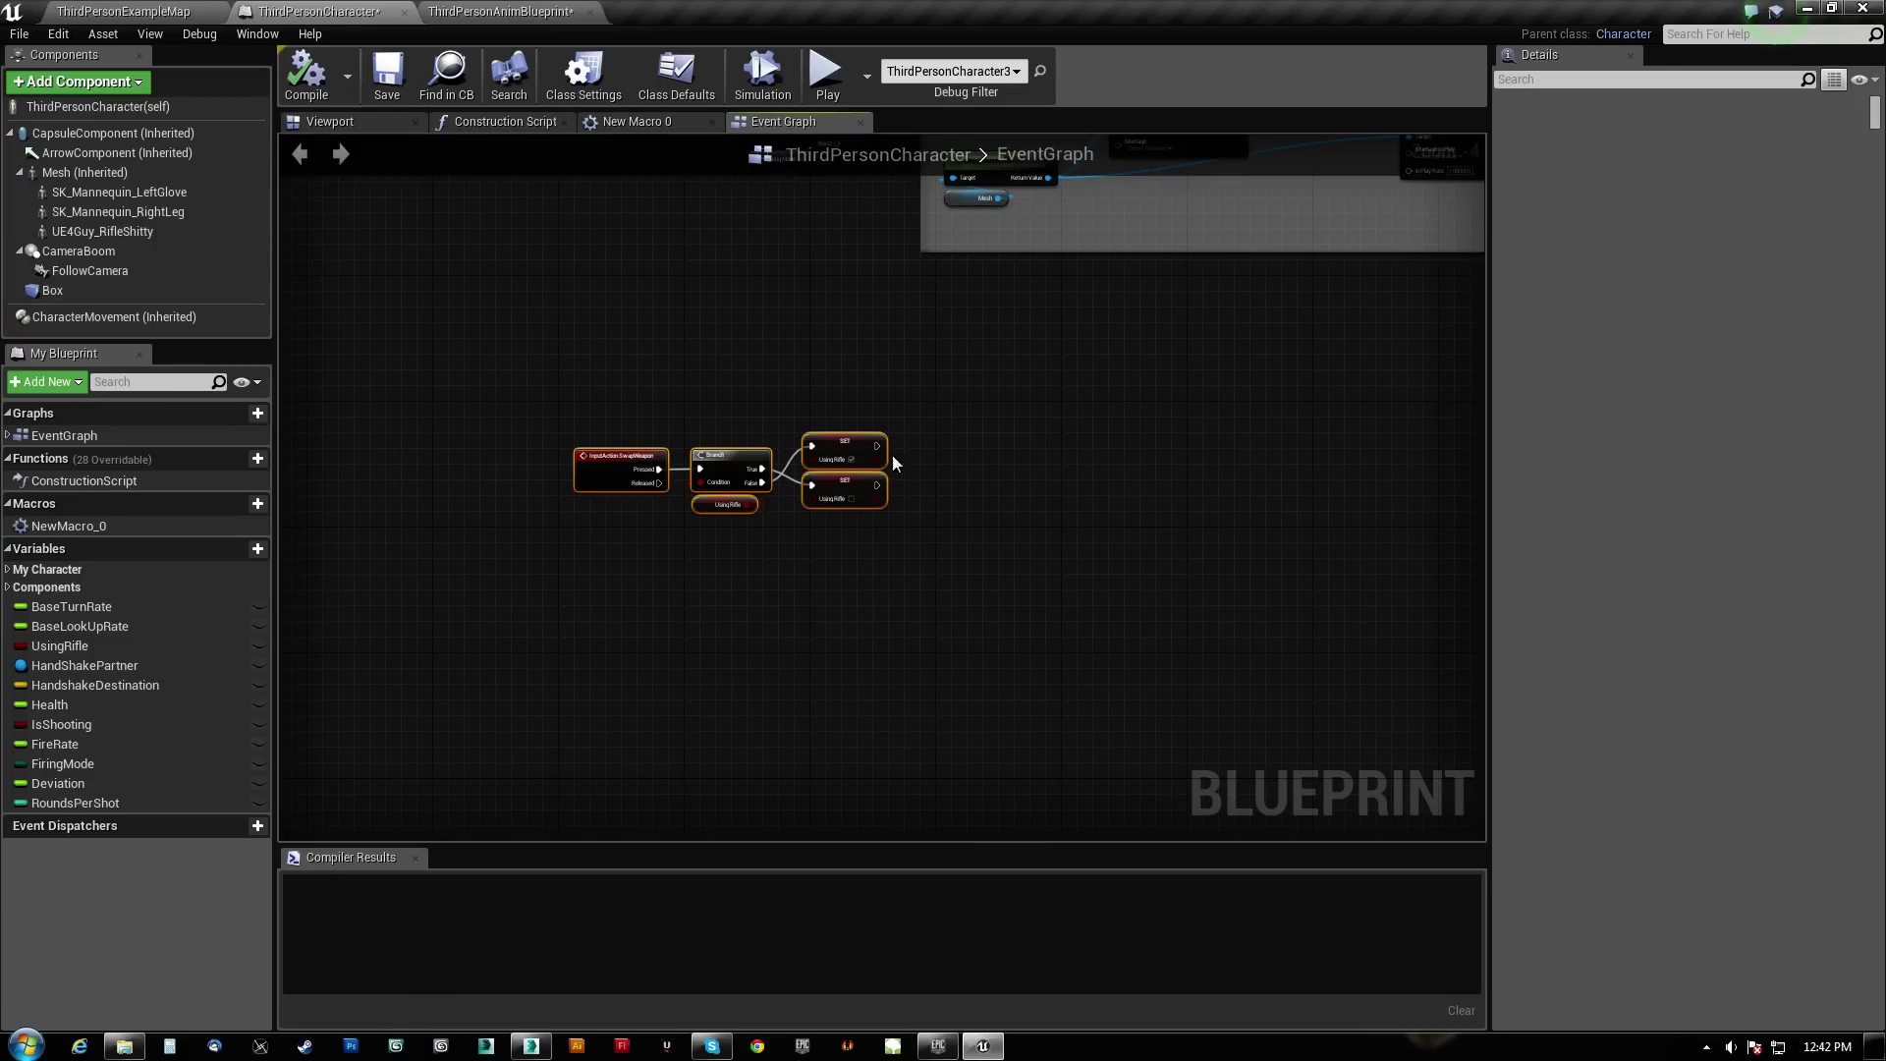
{"action": "scroll", "coordinate": [884, 463], "scroll_direction": "up", "scroll_amount": 3}
{"action": "left_click", "coordinate": [22, 35]}
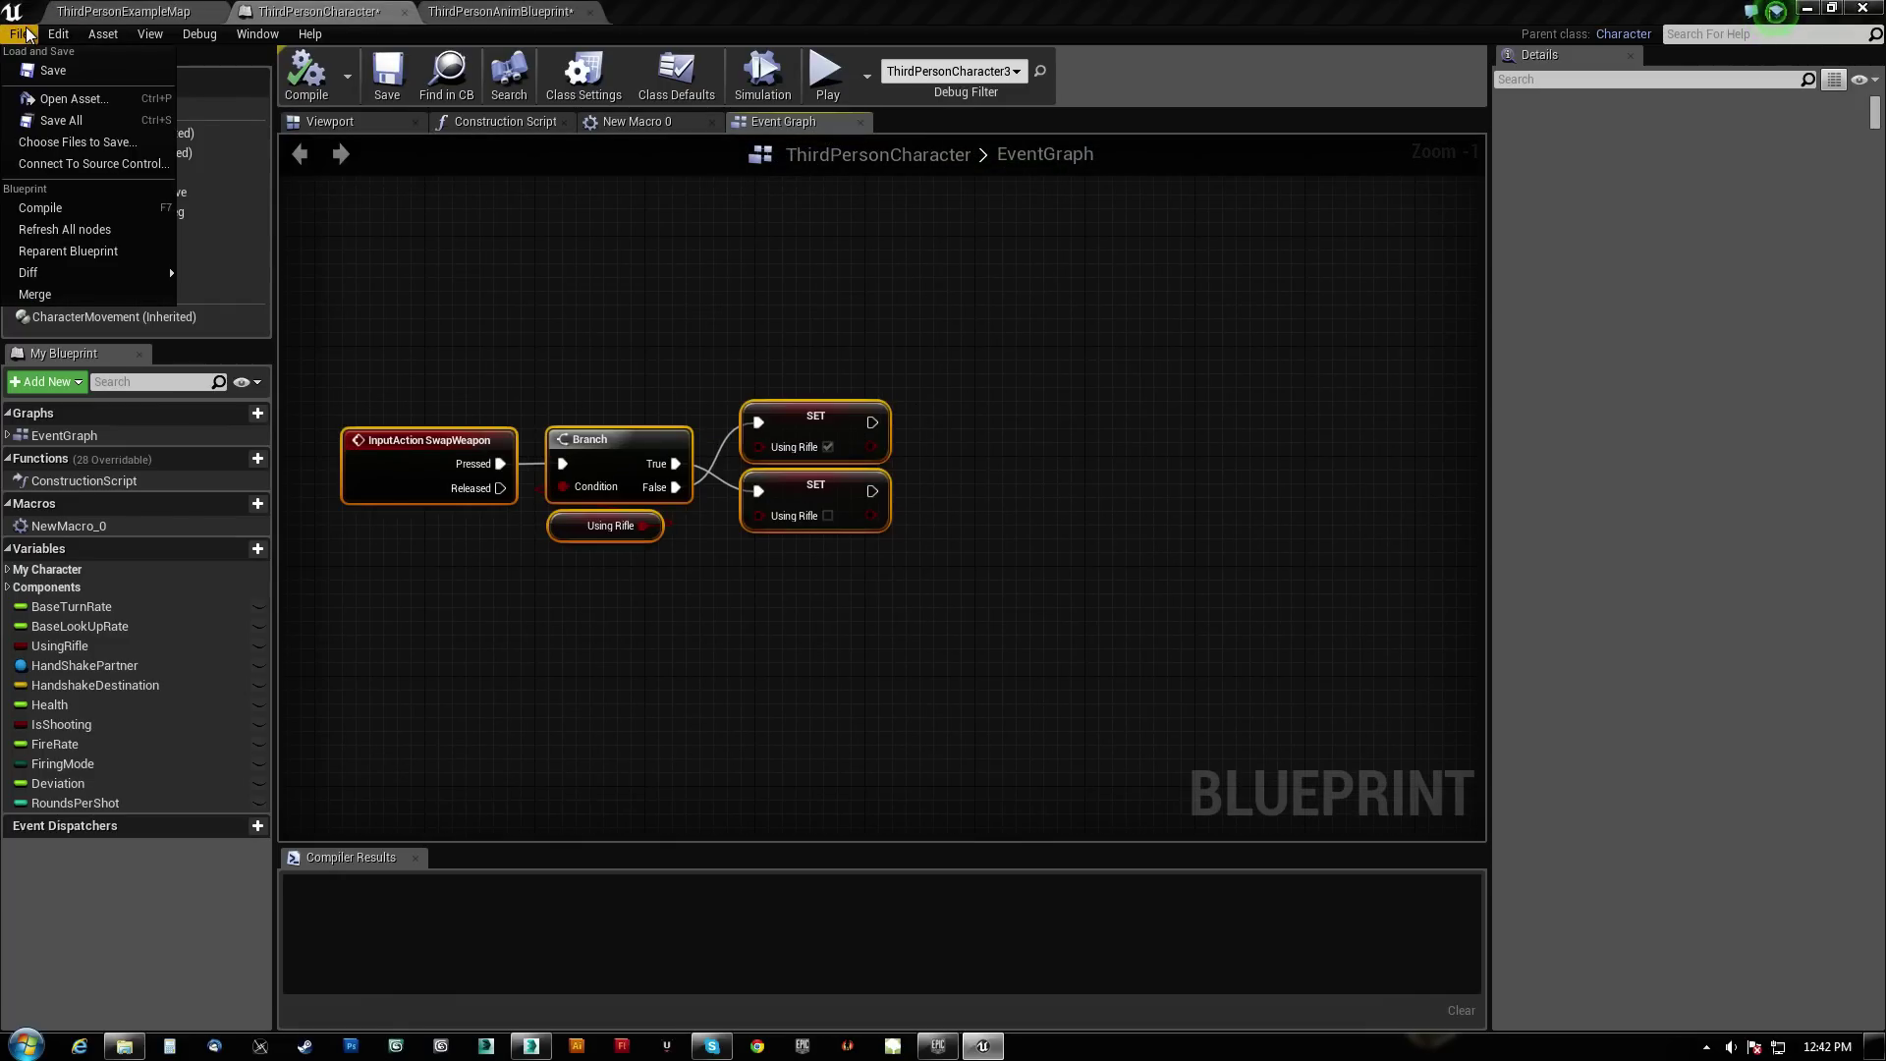
{"action": "left_click", "coordinate": [57, 122]}
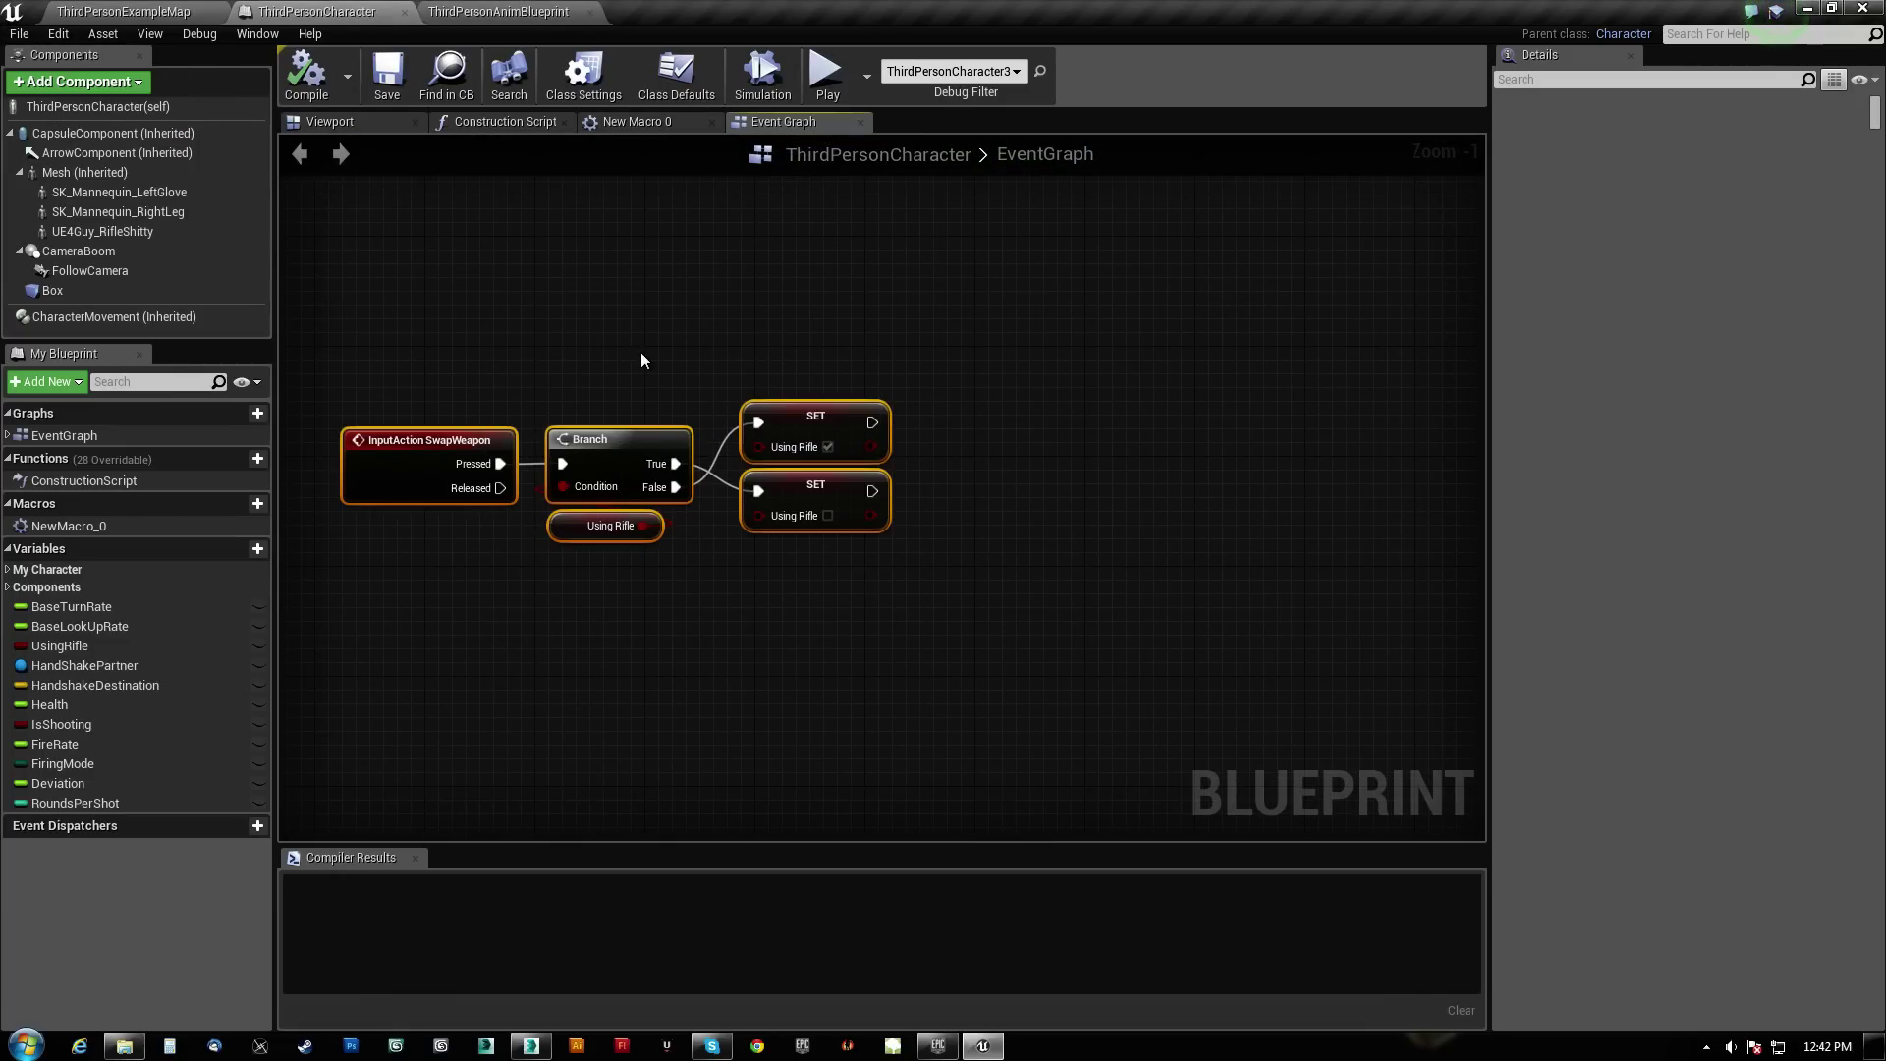
Add a skeletal mesh component to ThirdPersonCharacter and assign it the ColtPython_3PSkMesh mesh
{"action": "scroll", "coordinate": [906, 522], "scroll_direction": "up", "scroll_amount": 1}
{"action": "right_click_drag", "start_coordinate": [905, 523], "coordinate": [815, 568]}
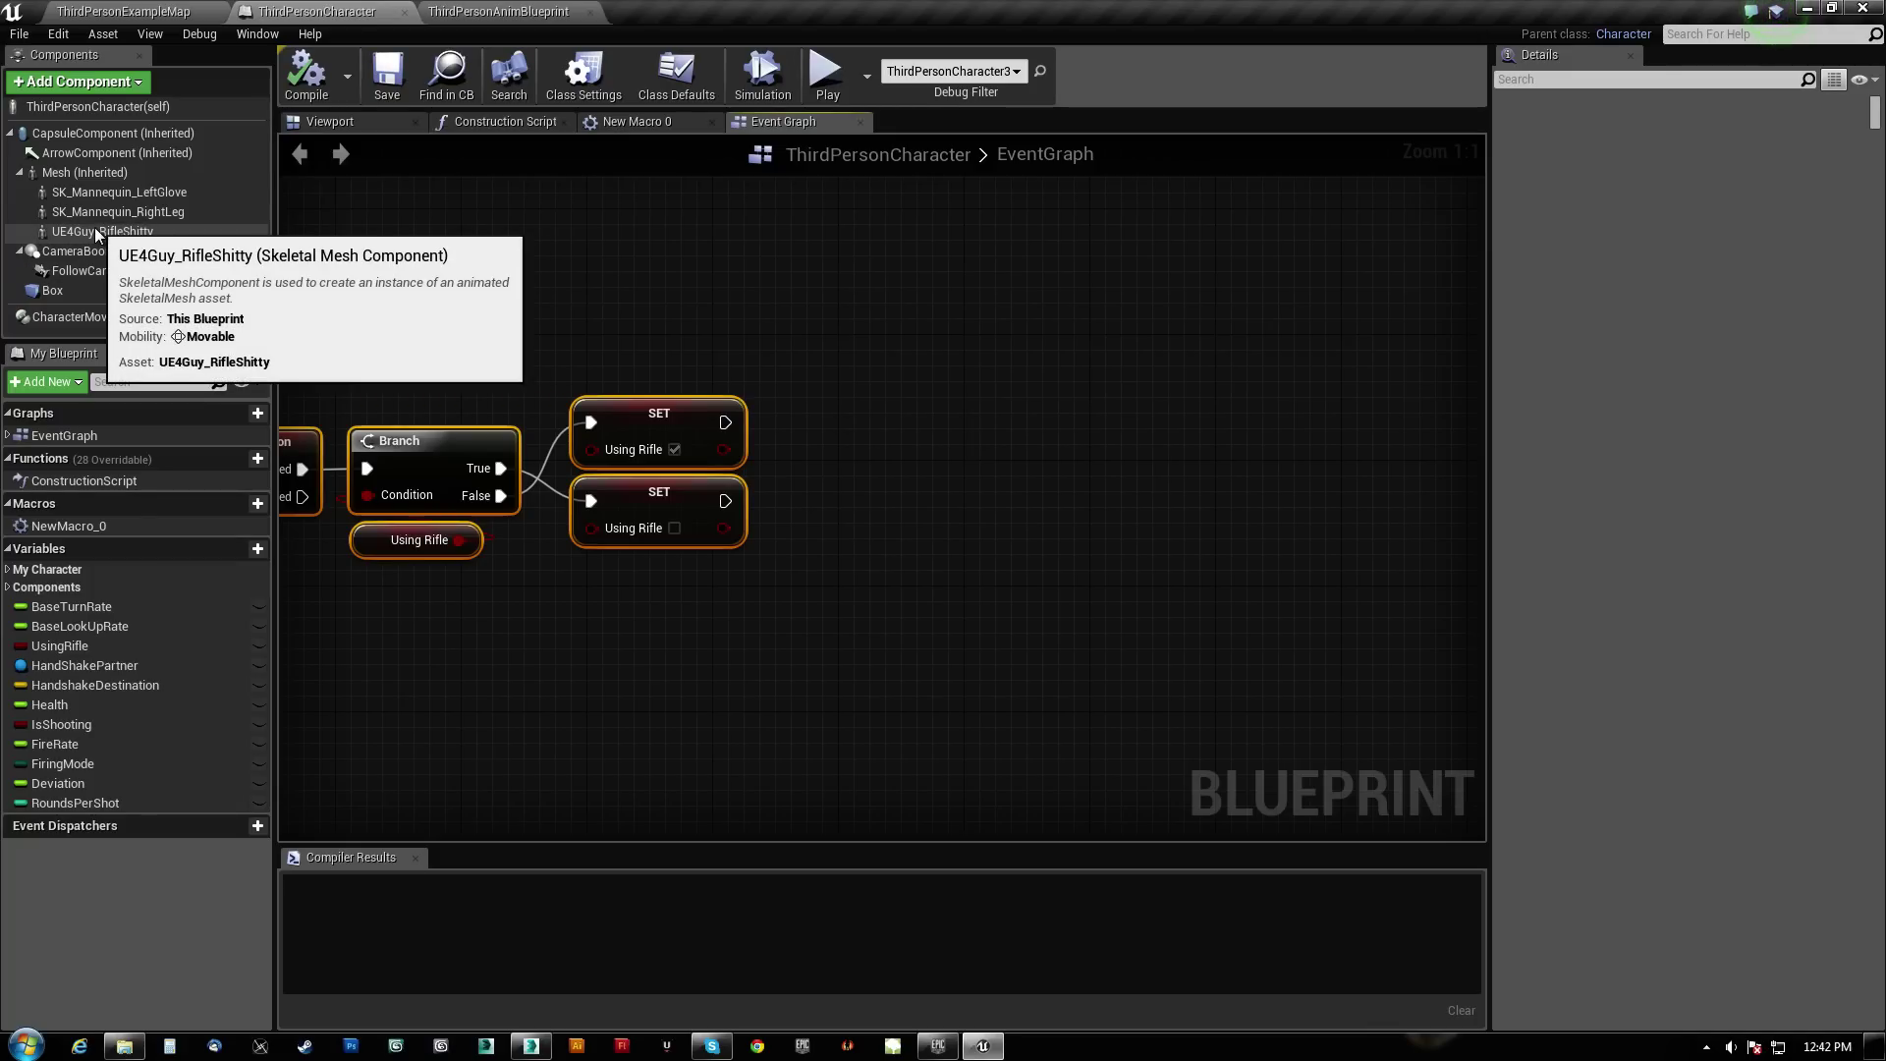
{"action": "left_click", "coordinate": [327, 124]}
{"action": "left_click", "coordinate": [99, 84]}
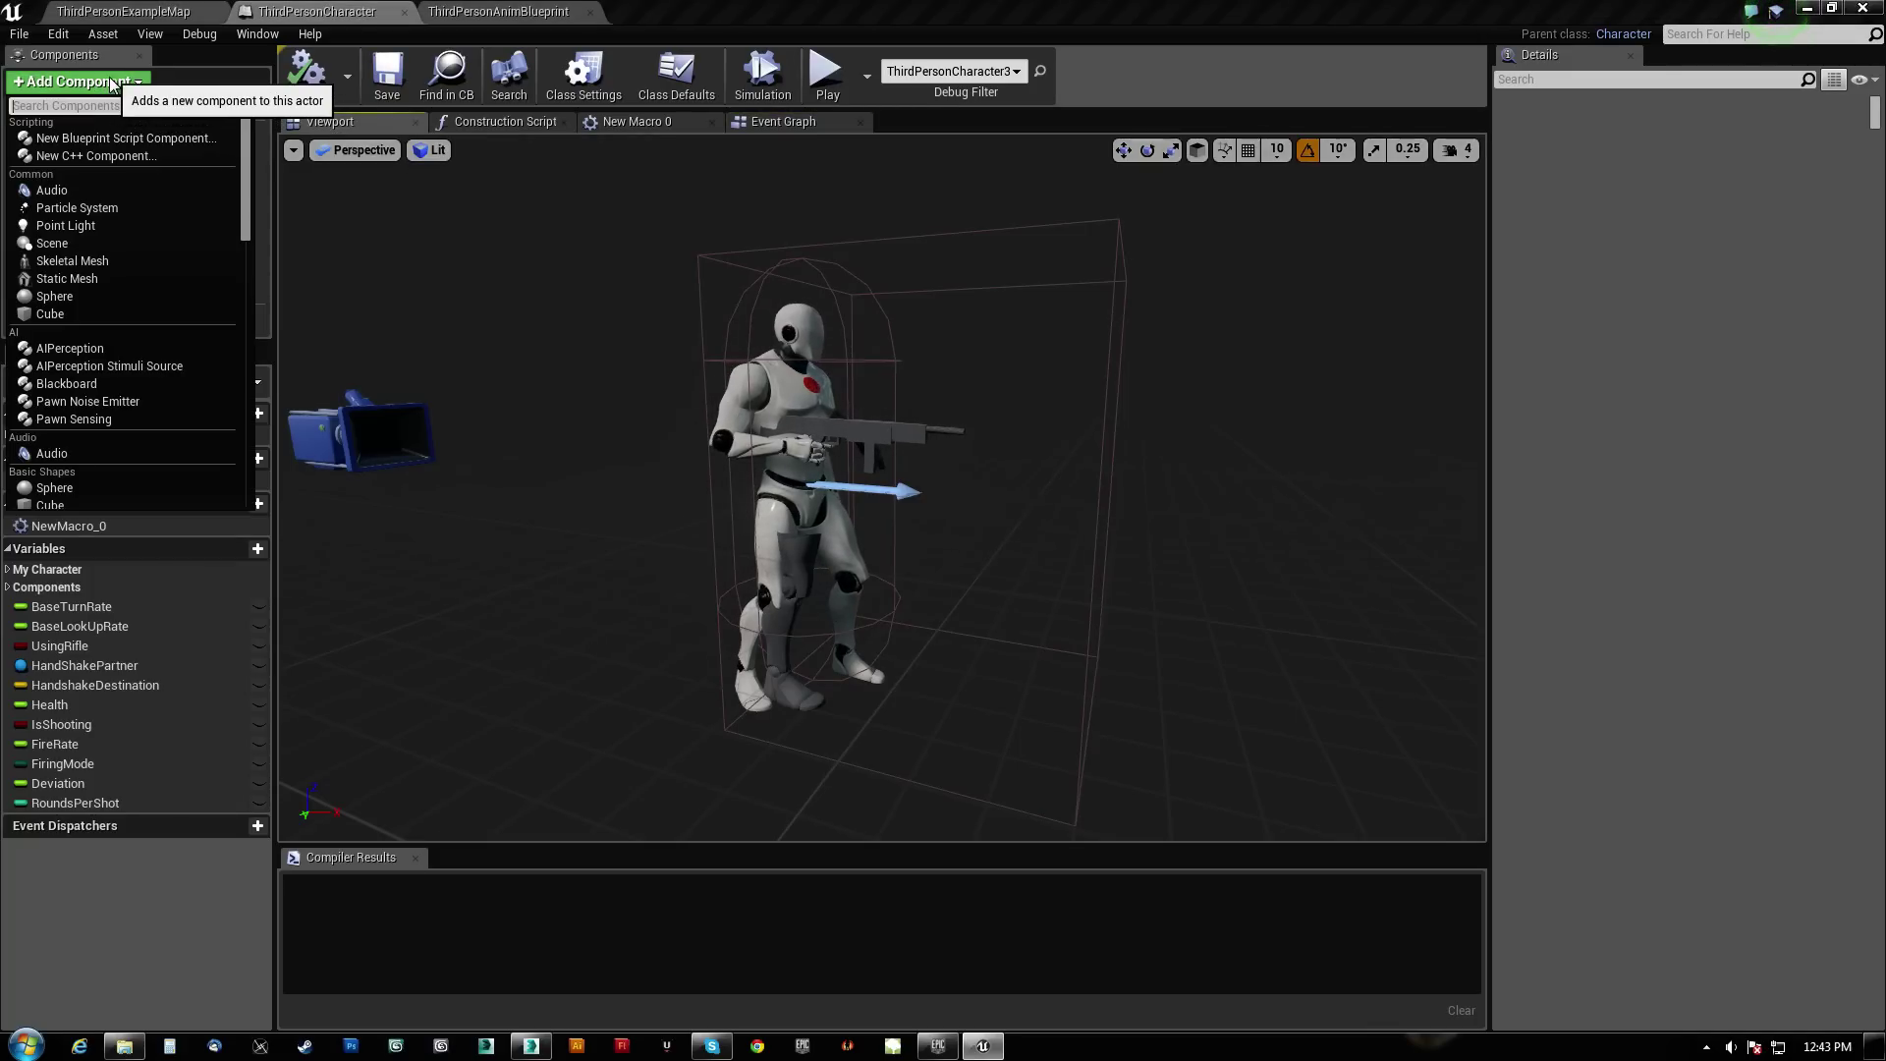
{"action": "type", "text": "skeleta"}
{"action": "left_click", "coordinate": [102, 137]}
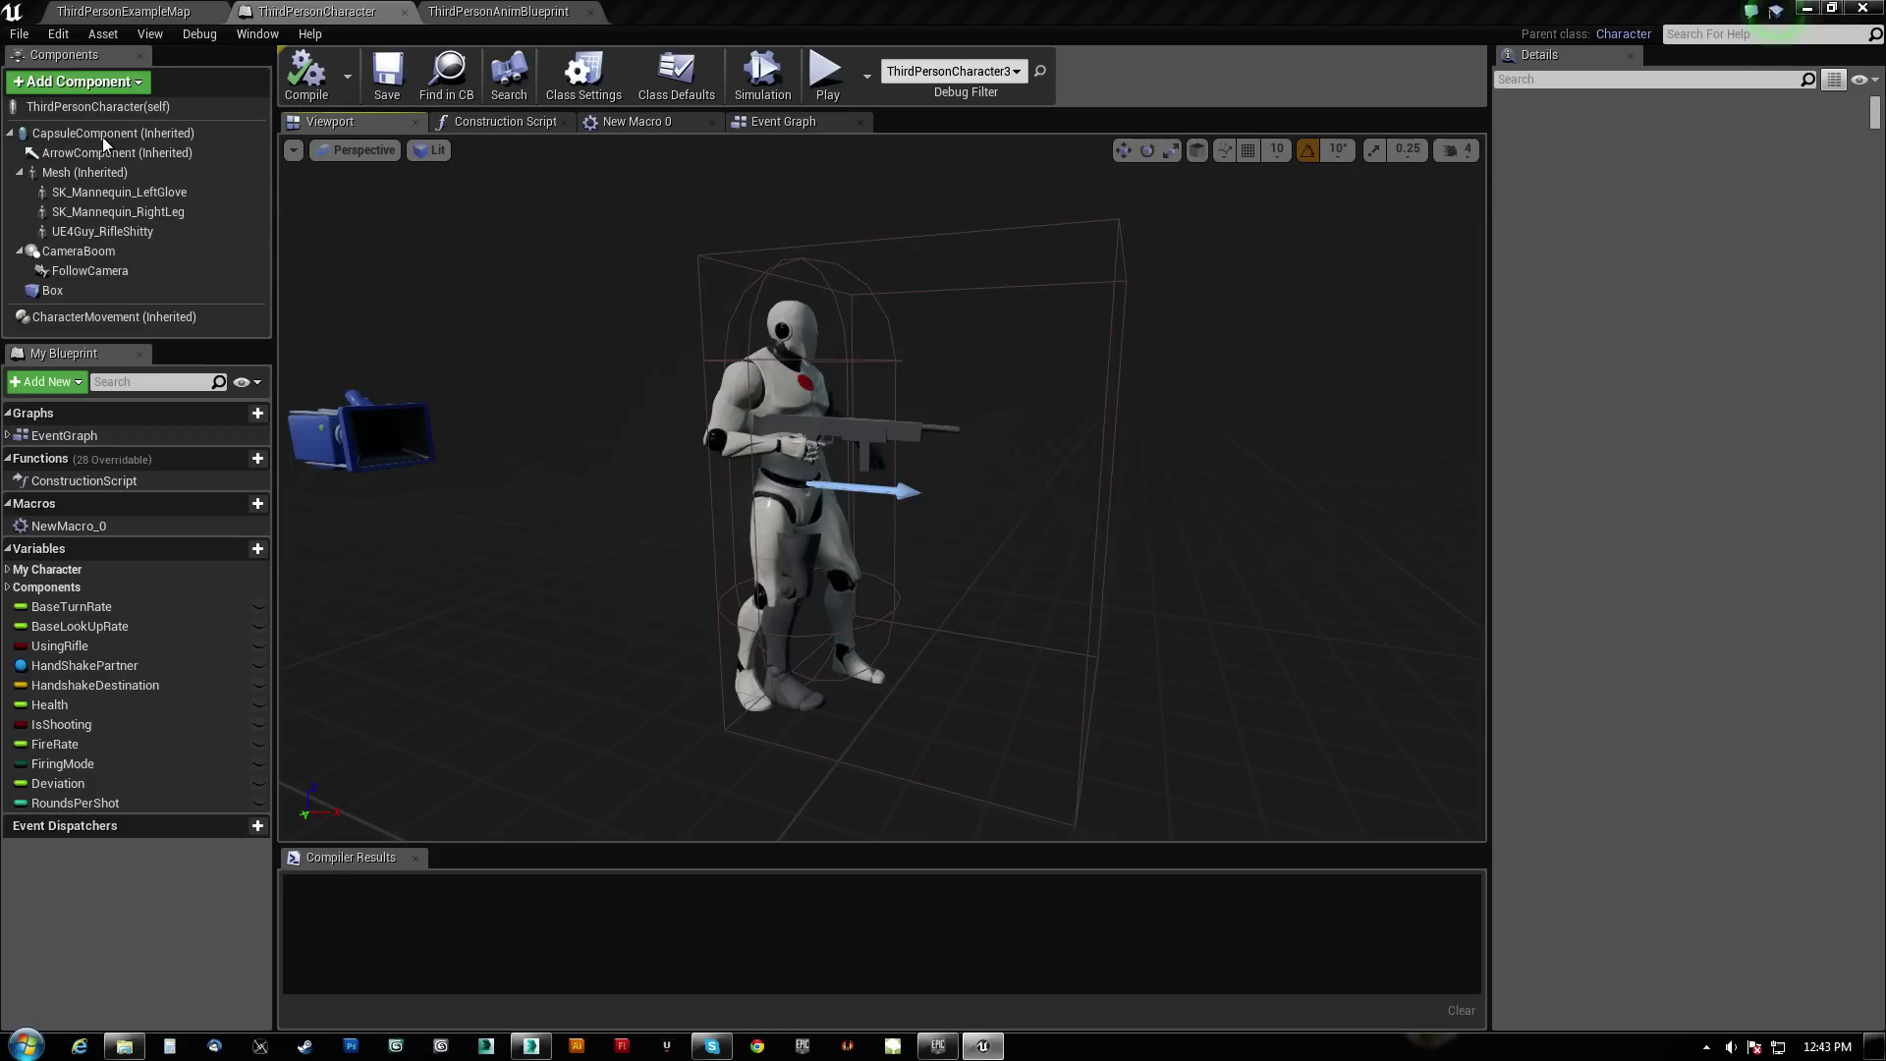
{"action": "left_click", "coordinate": [1772, 550]}
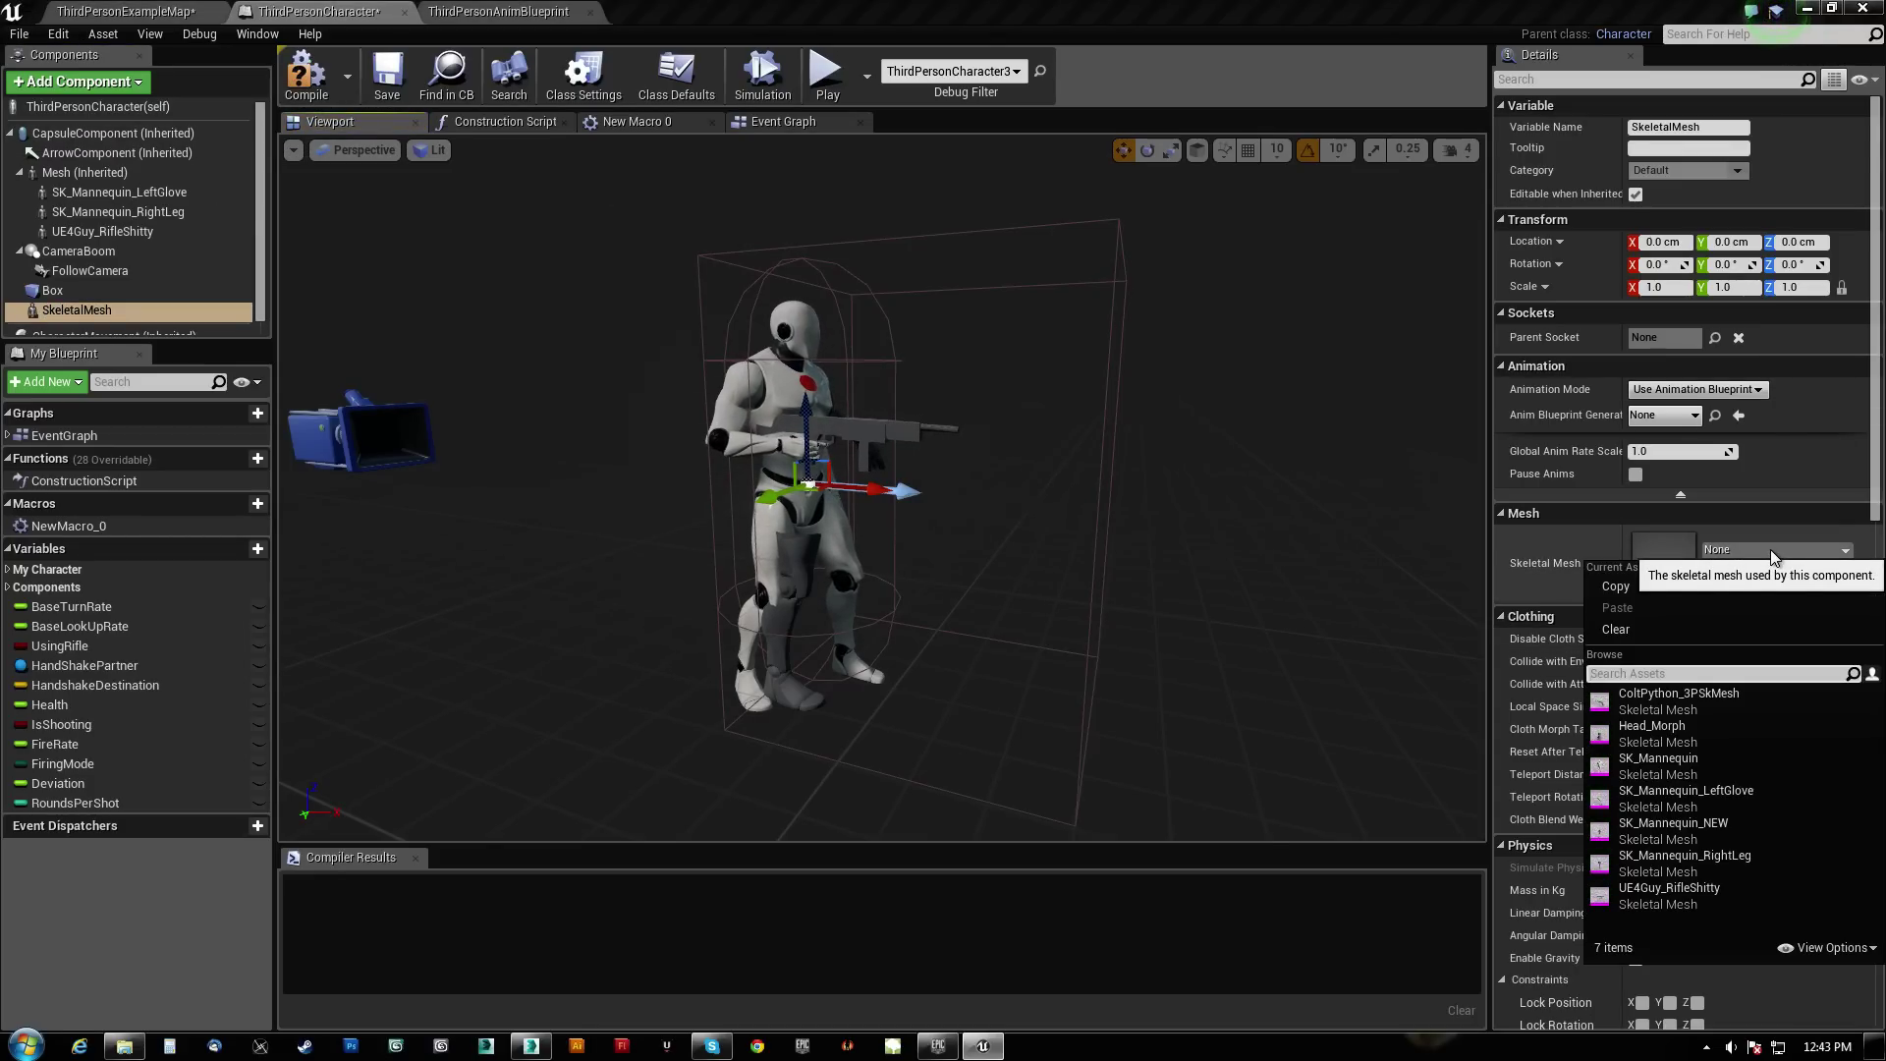
{"action": "left_click", "coordinate": [1743, 696]}
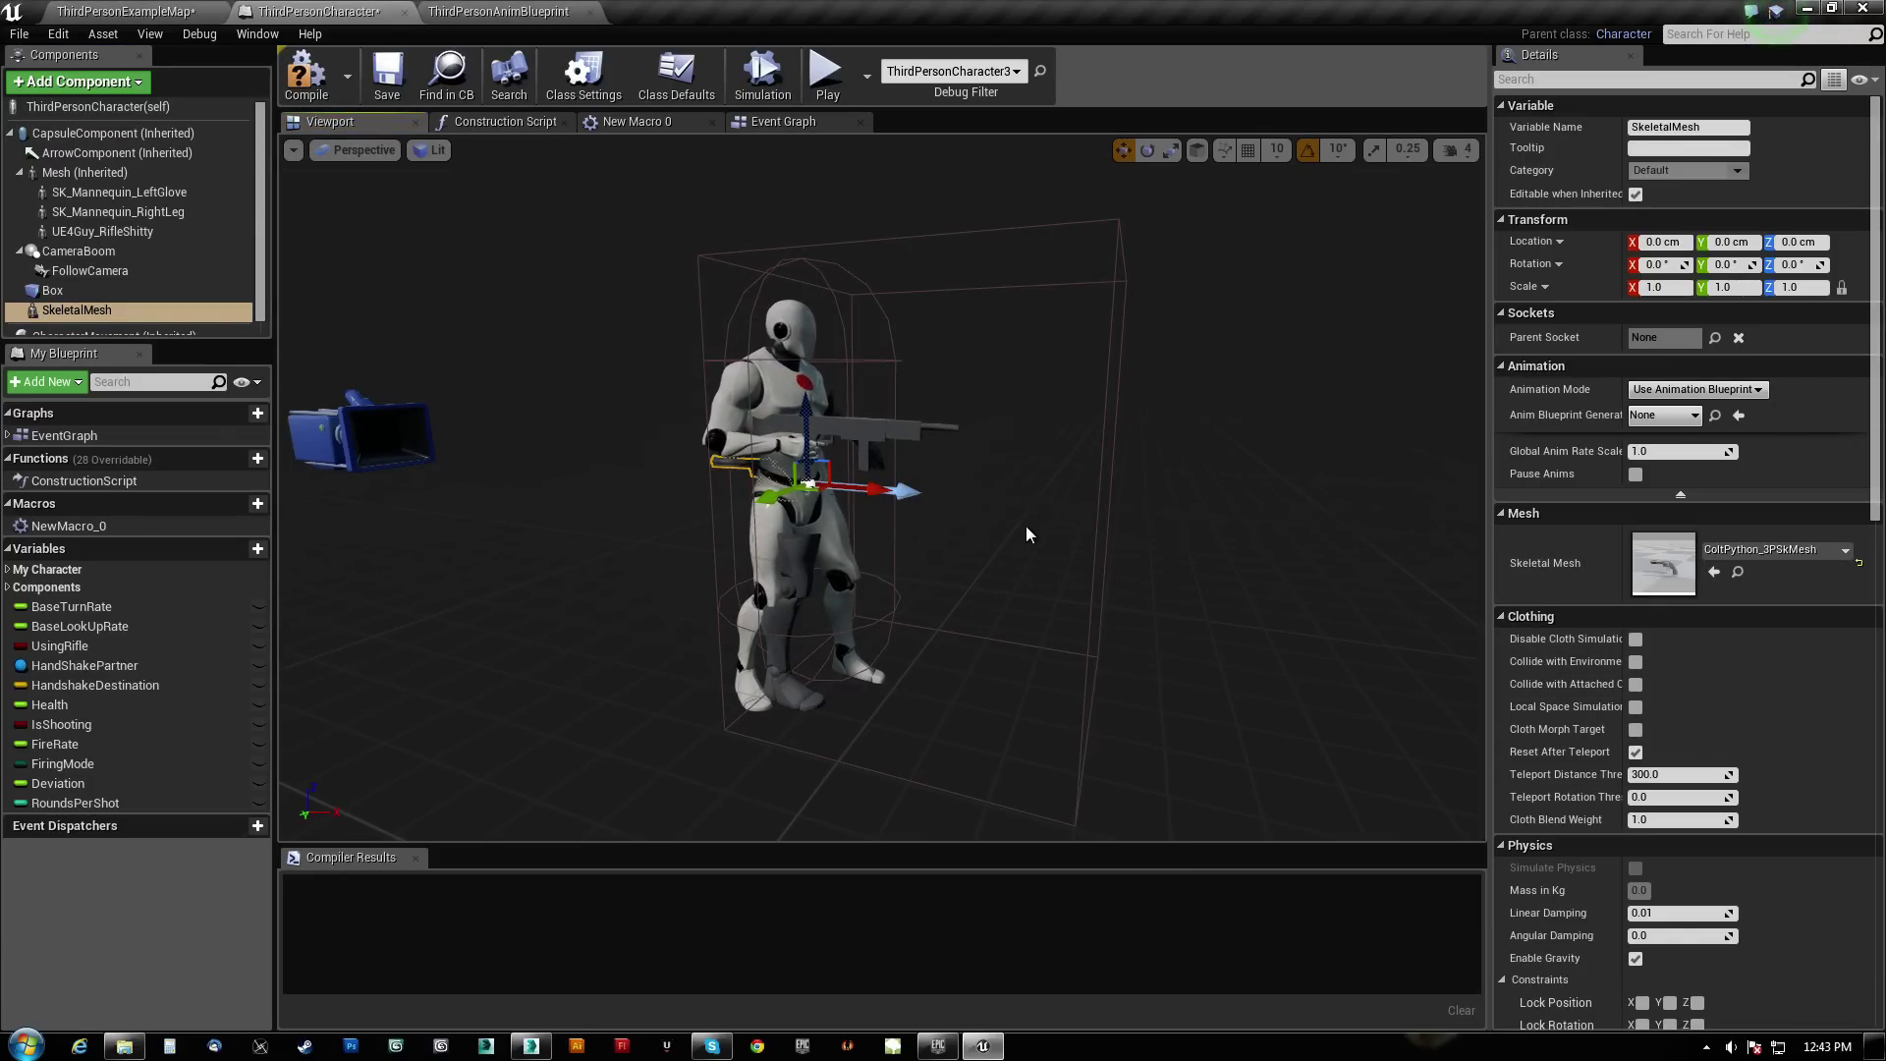
Parent the pistol component to the character Mesh at socket hand_r and reset its location and rotation
{"action": "left_click_drag", "start_coordinate": [33, 322], "coordinate": [79, 175]}
{"action": "left_click", "coordinate": [1715, 338]}
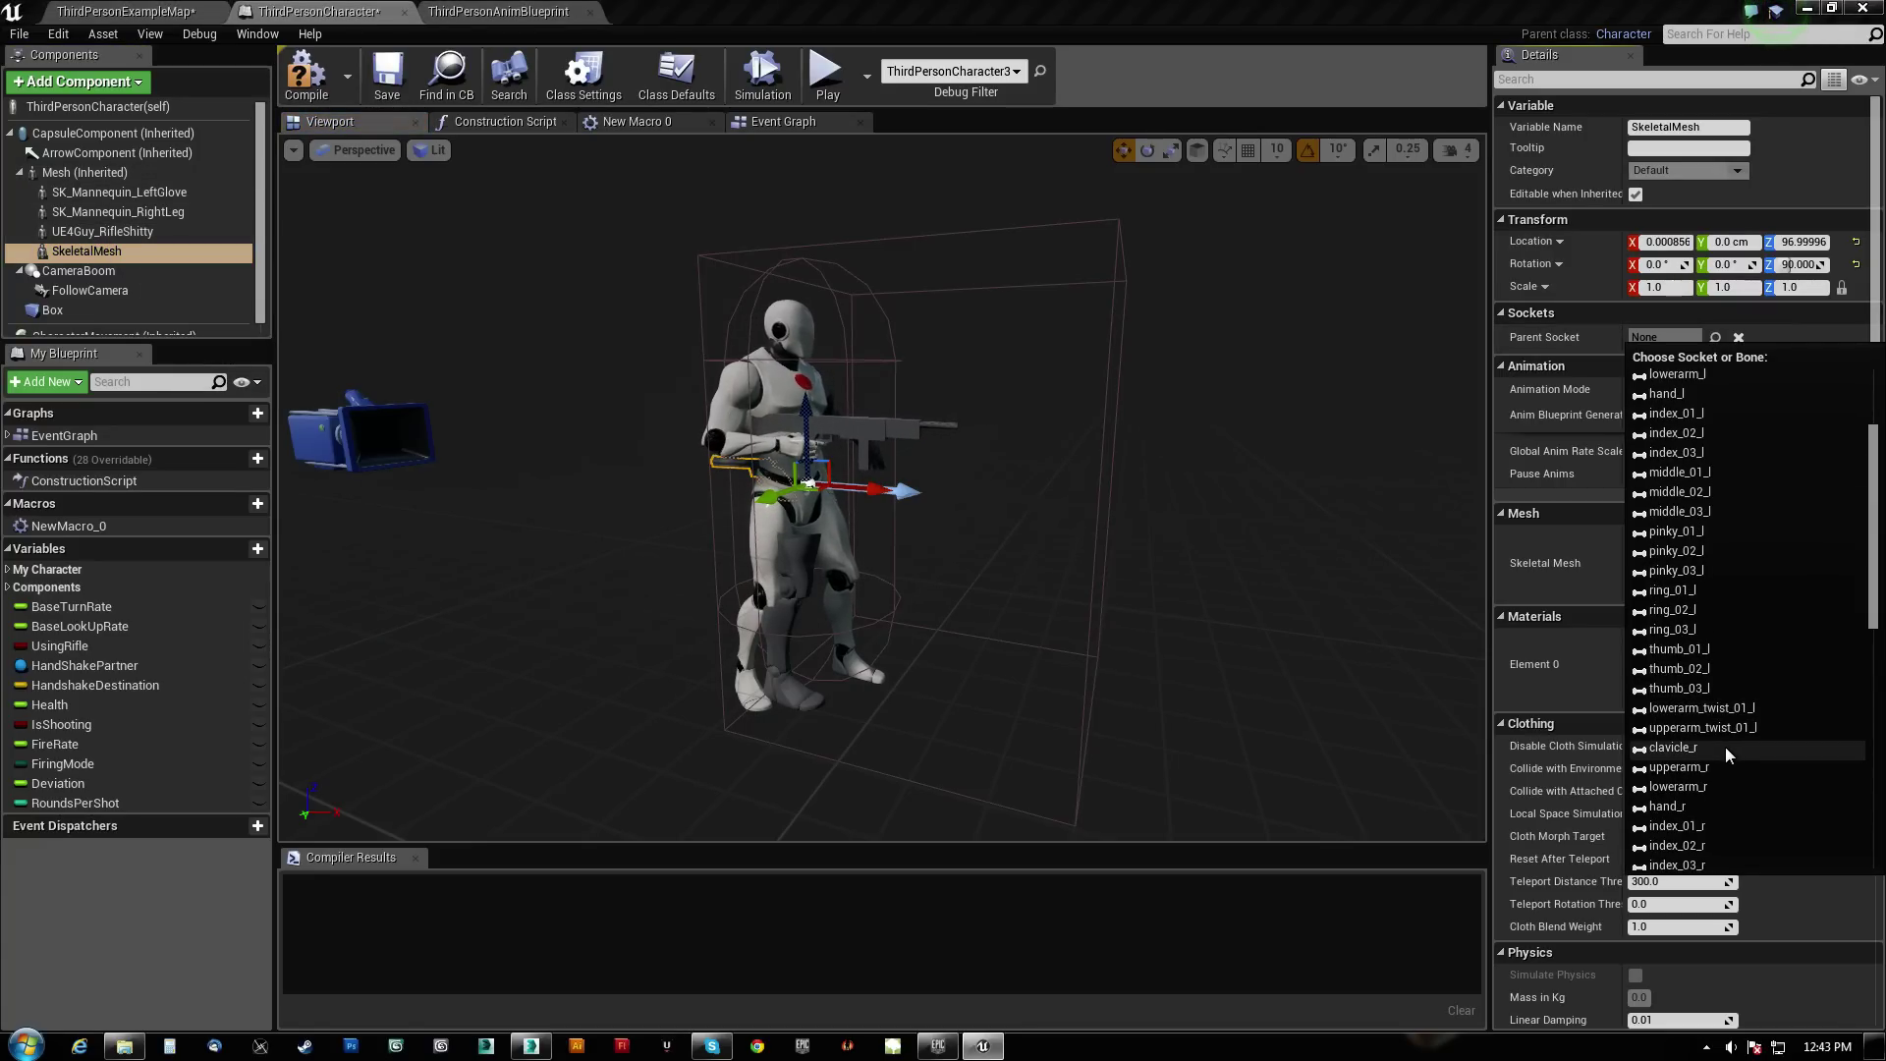
{"action": "left_click", "coordinate": [1672, 805]}
{"action": "left_click", "coordinate": [1854, 241]}
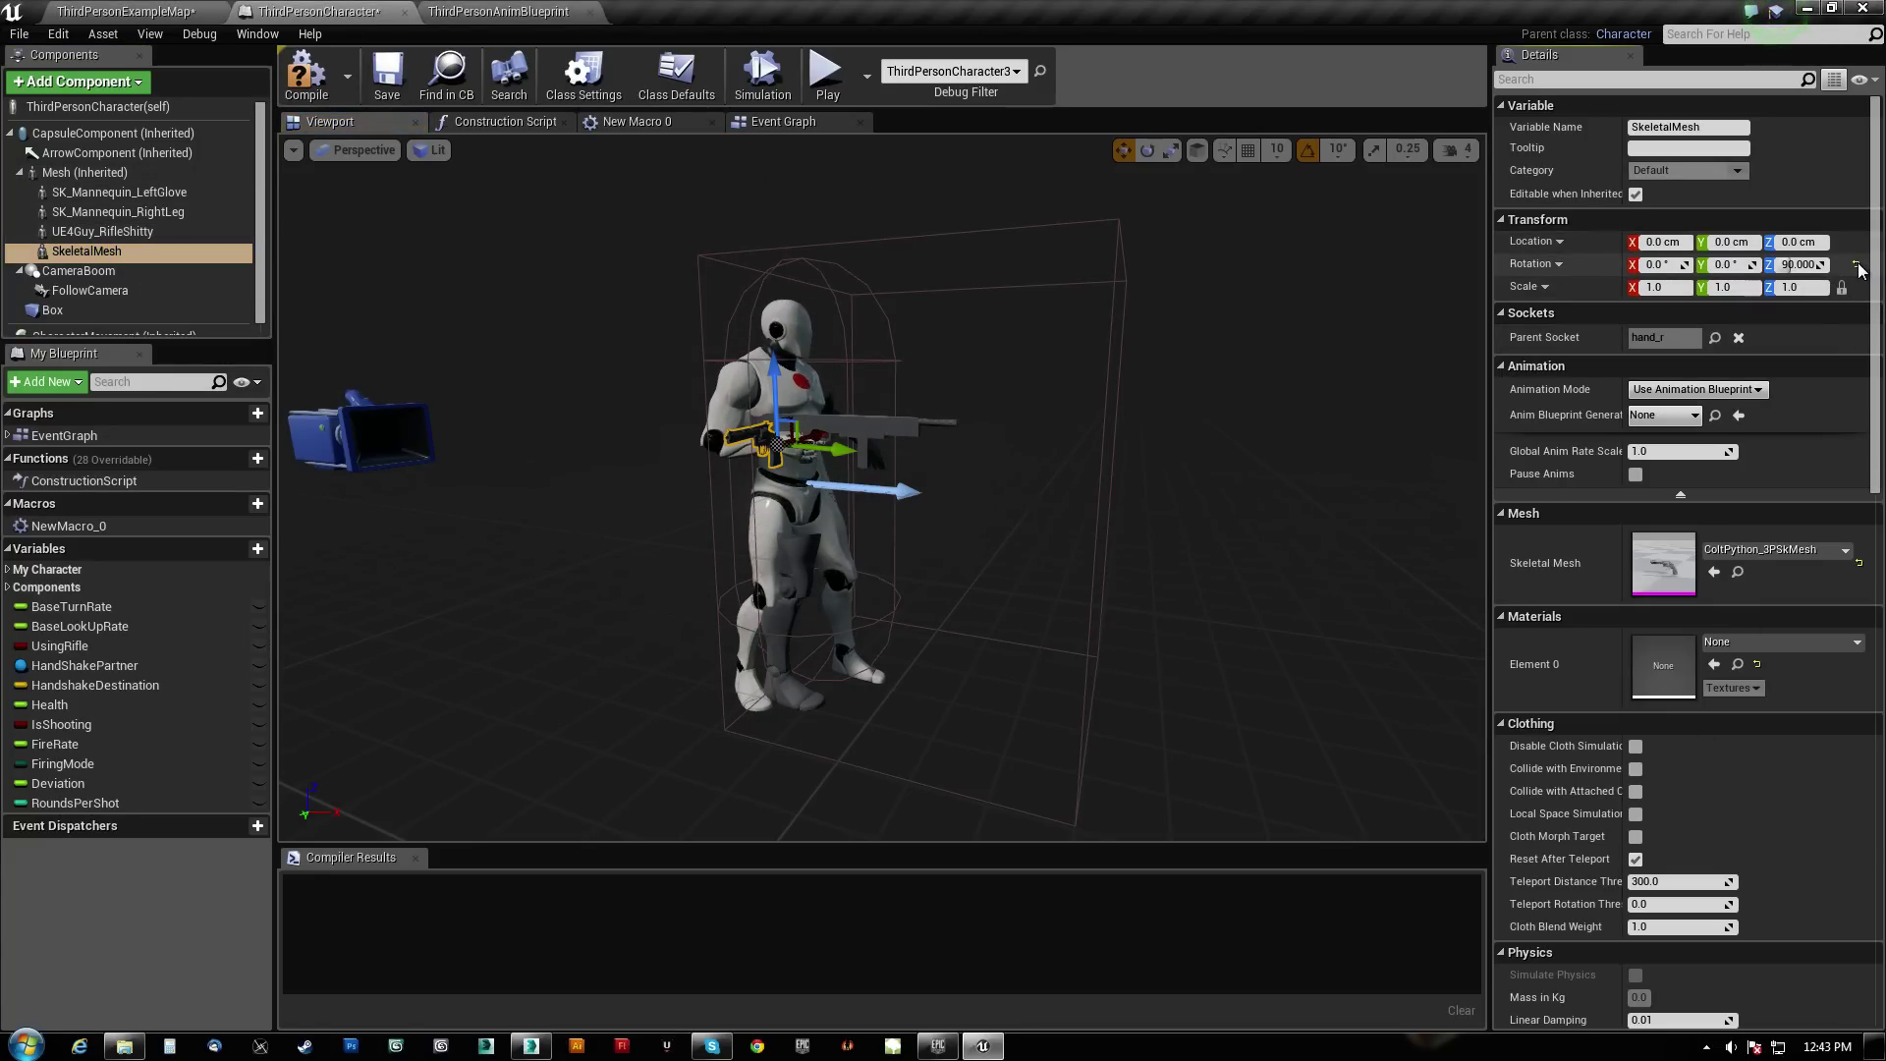
{"action": "left_click", "coordinate": [1854, 264]}
{"action": "right_click_drag", "start_coordinate": [983, 472], "coordinate": [1031, 437]}
Enable Hidden in Game for the pistol skeletal mesh component
{"action": "scroll", "coordinate": [1643, 878], "scroll_direction": "down", "scroll_amount": 7}
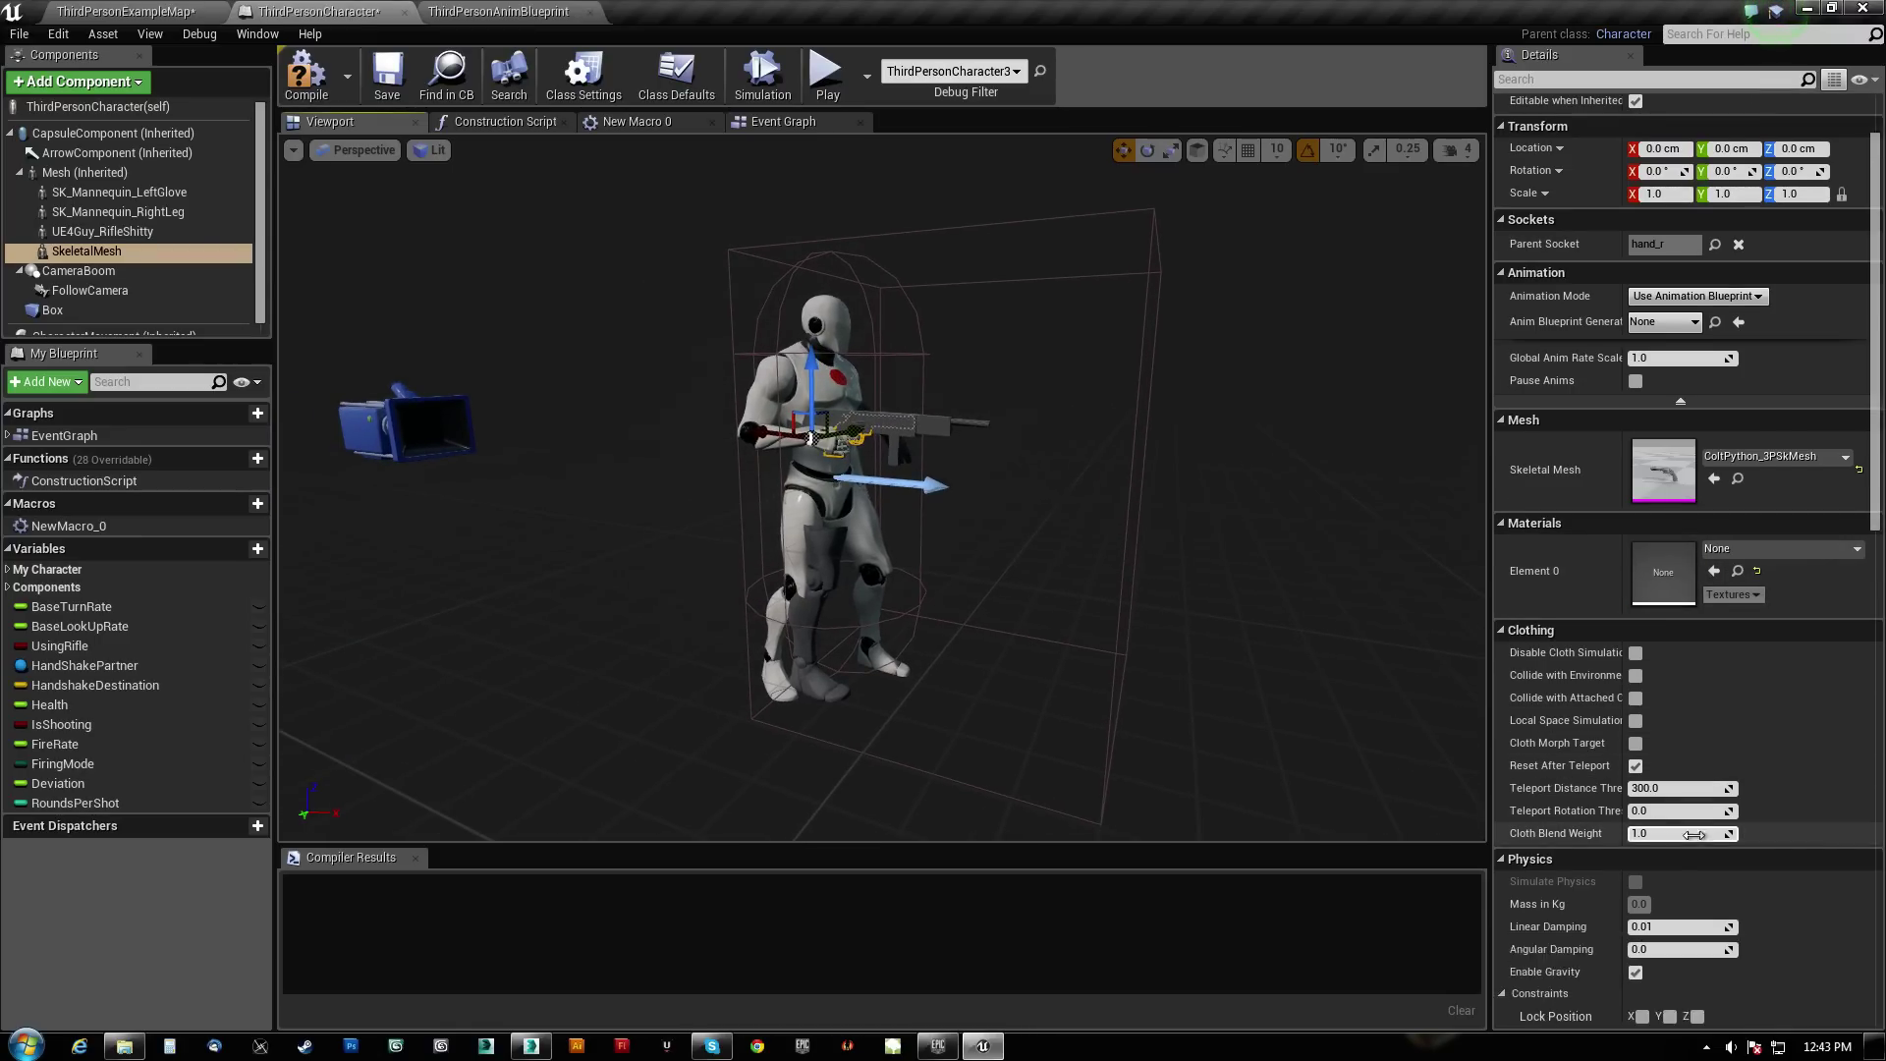
{"action": "scroll", "coordinate": [1643, 877], "scroll_direction": "down", "scroll_amount": 5}
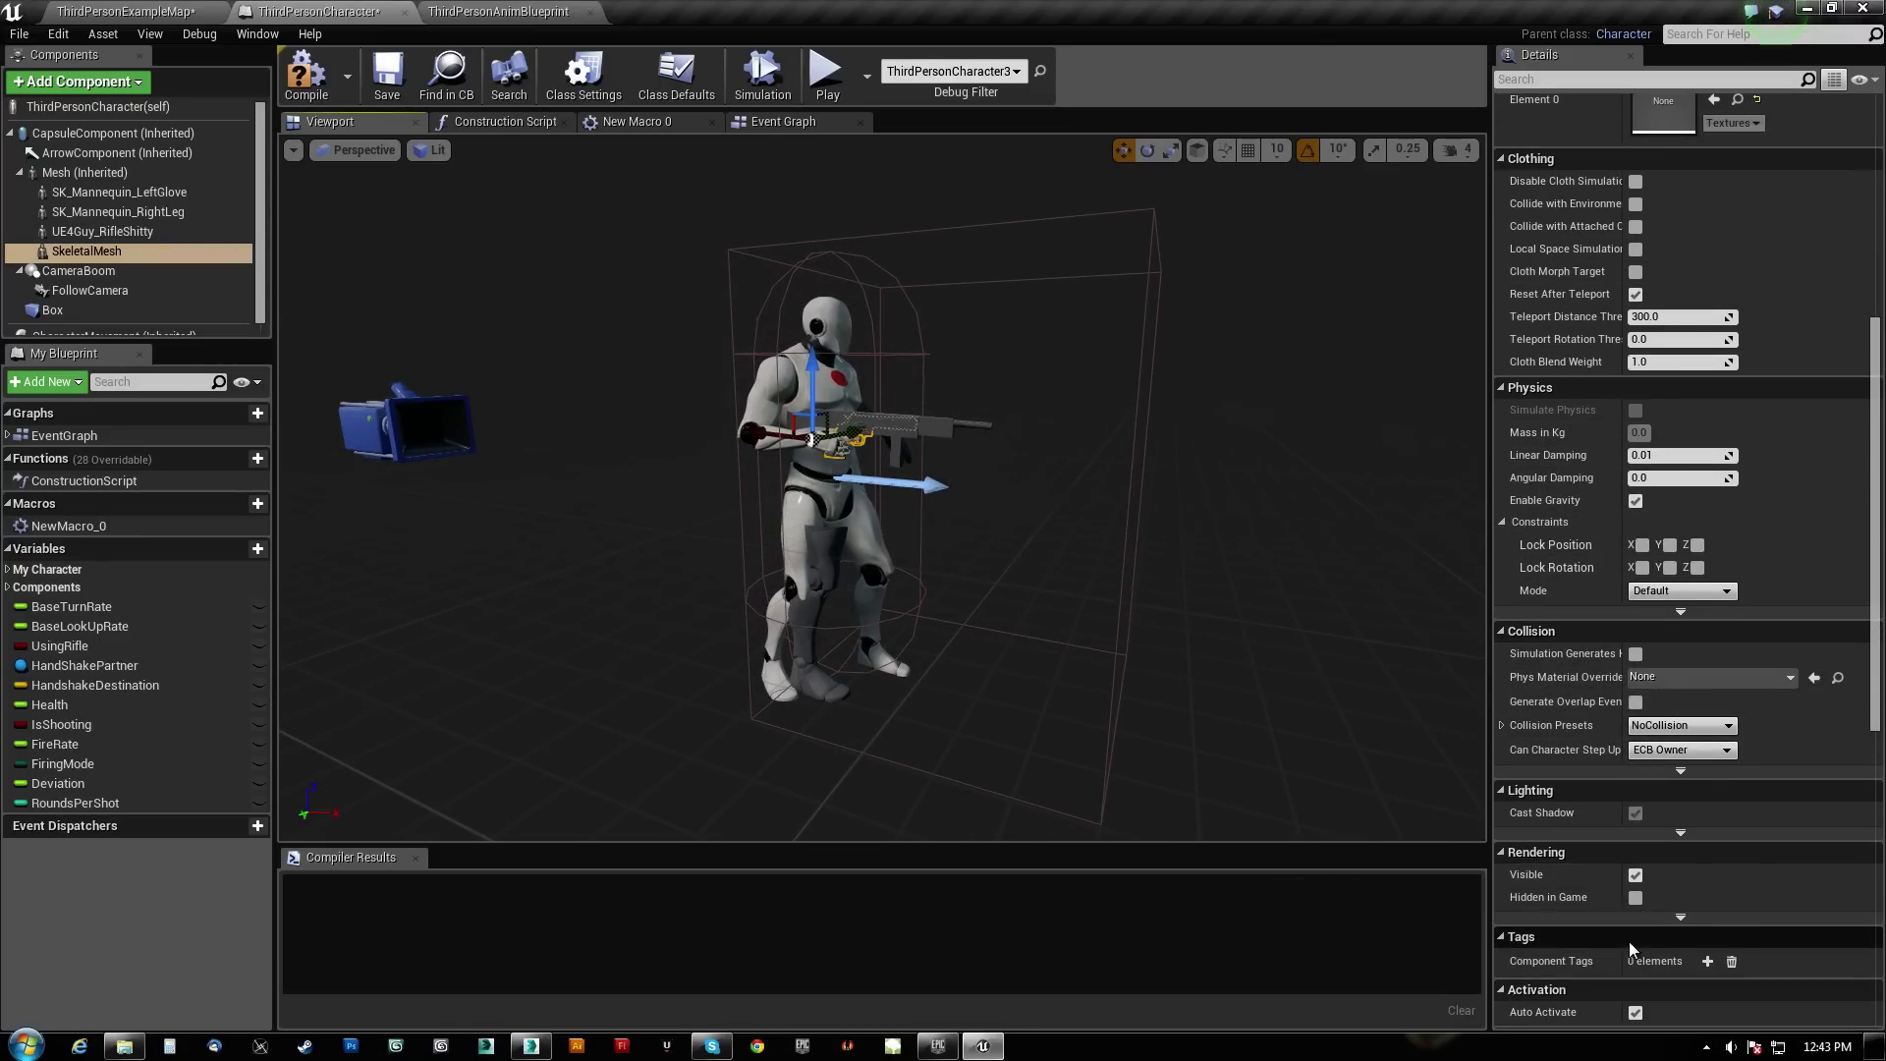
{"action": "left_click", "coordinate": [1636, 897]}
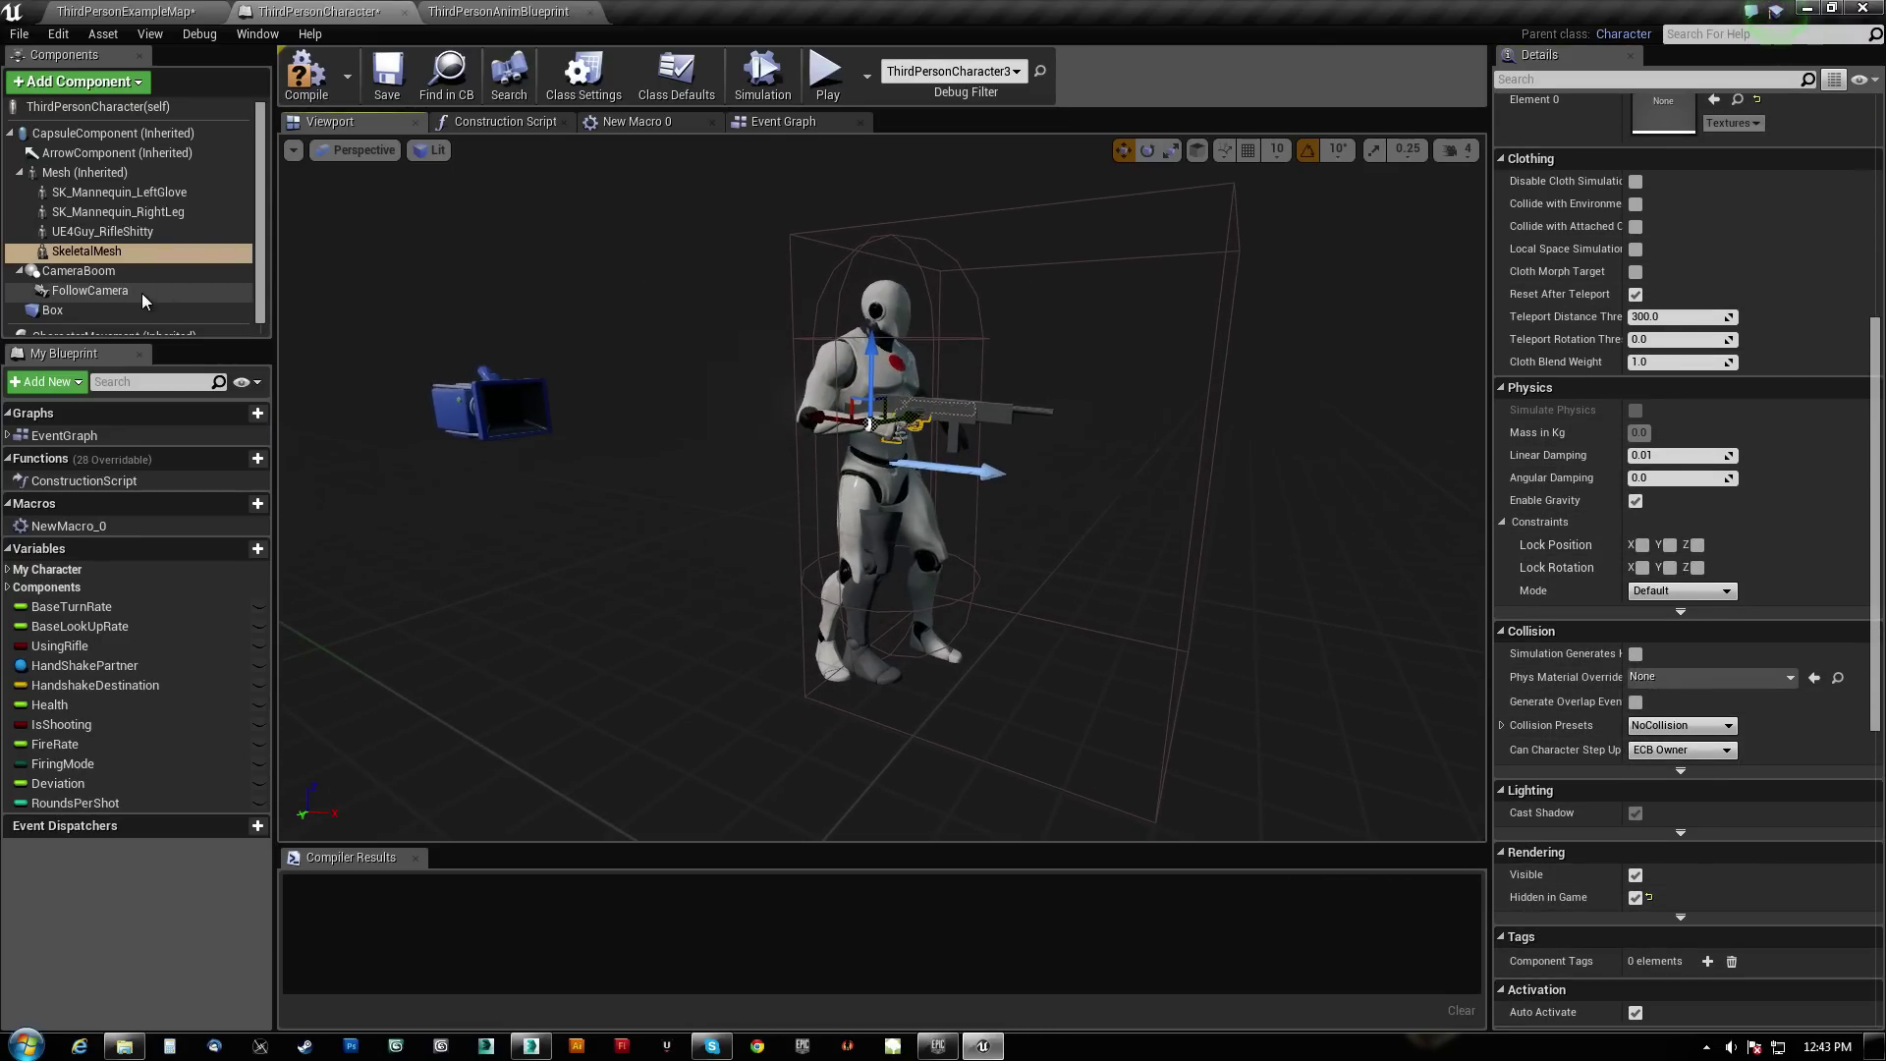
Rename the UE4Guy_RifleShitty component as PrimaryWeapon_mesh
{"action": "left_click", "coordinate": [103, 231]}
{"action": "scroll", "coordinate": [1730, 260], "scroll_direction": "up", "scroll_amount": 6}
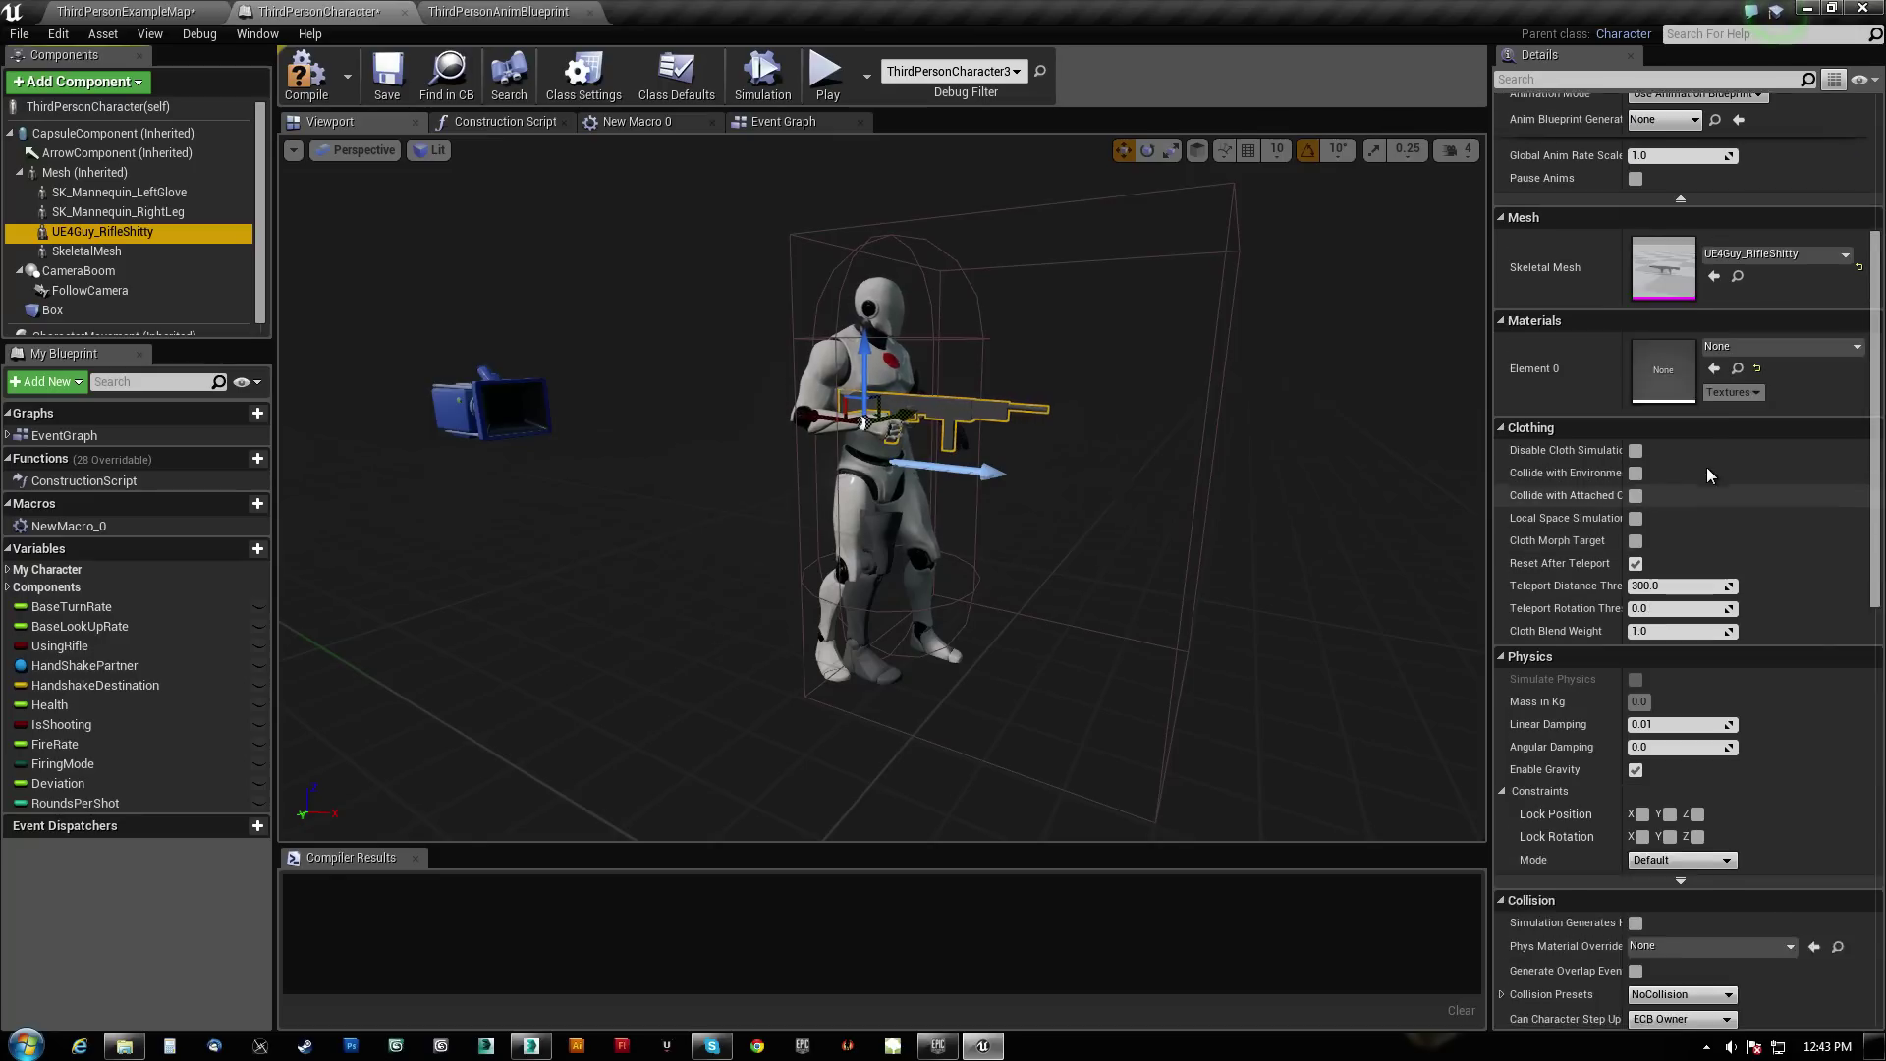
{"action": "key", "text": "F2"}
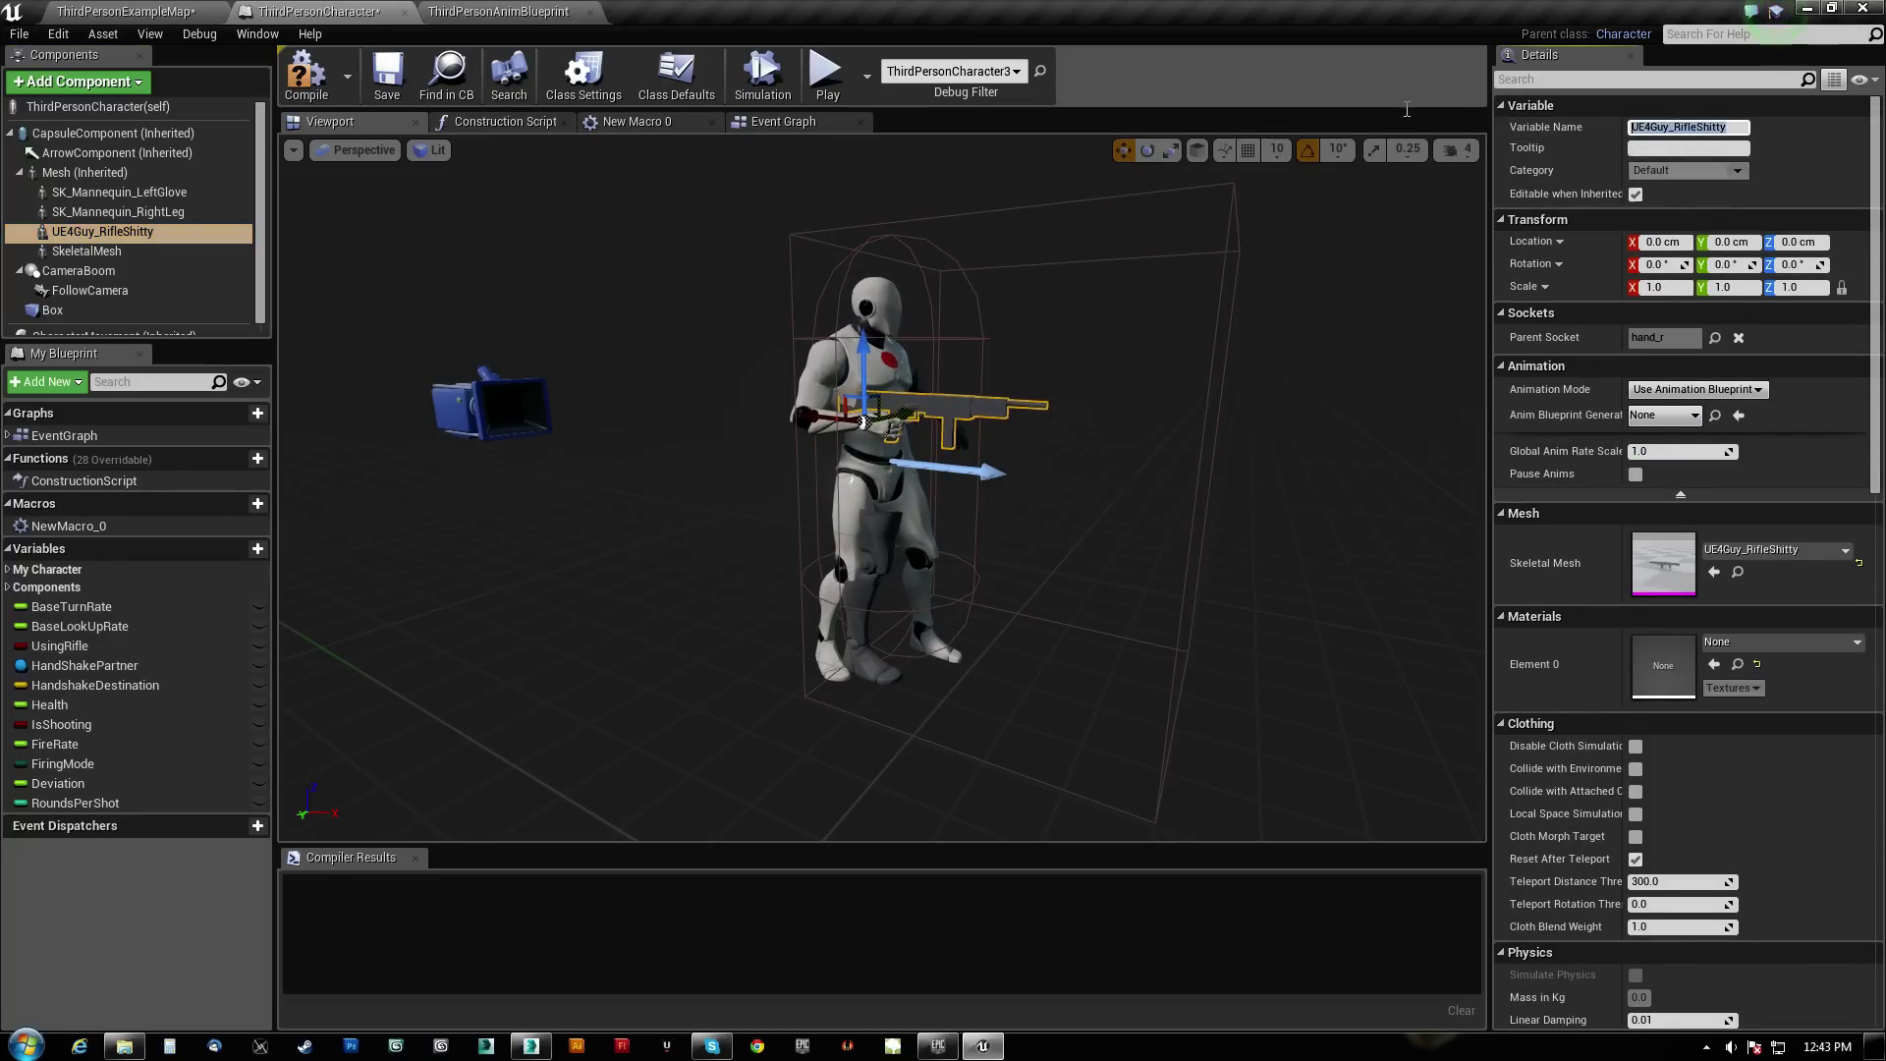
{"action": "type", "text": "PrimaryW"}
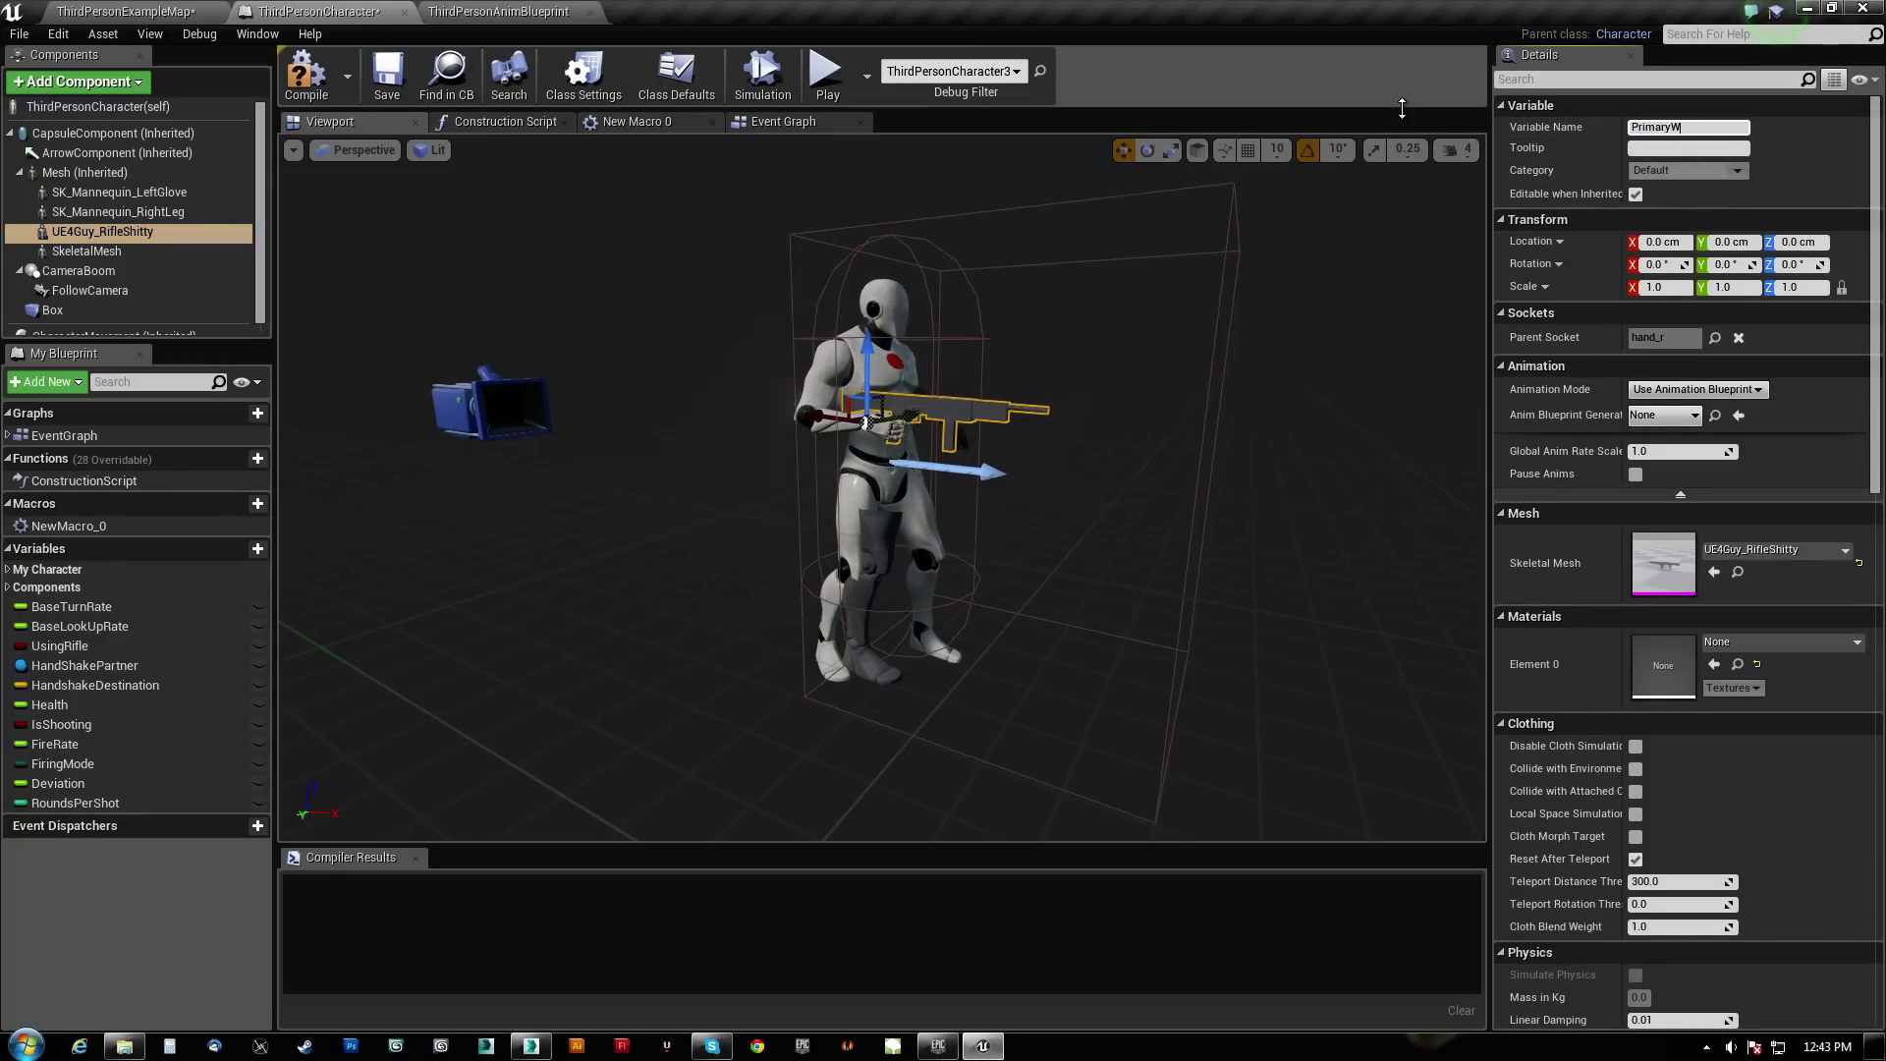
{"action": "type", "text": "eapon_mesh"}
{"action": "key", "text": "Return"}
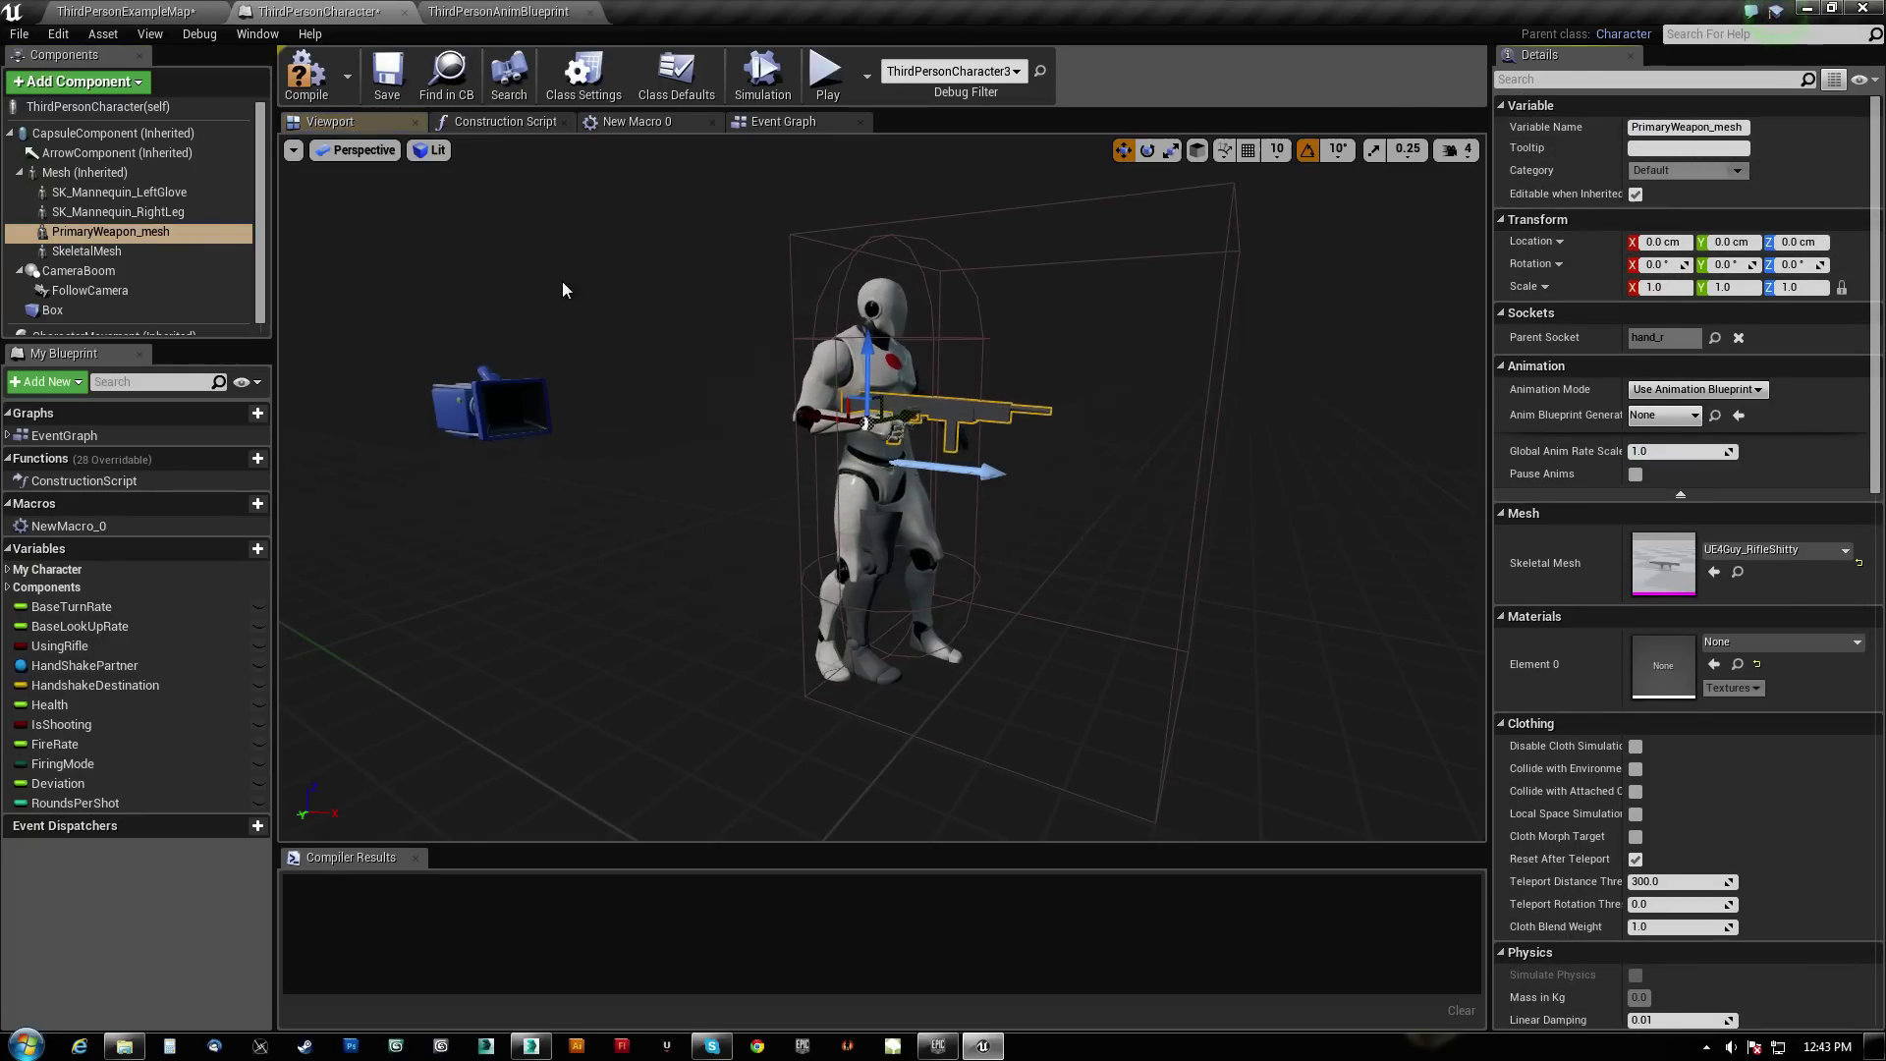
Rename the pistol's SkeletalMesh component as SecondaryWeapon_mesh, and compile and save the character blueprint
{"action": "left_click", "coordinate": [89, 251]}
{"action": "key", "text": "F2"}
{"action": "type", "text": "Se"}
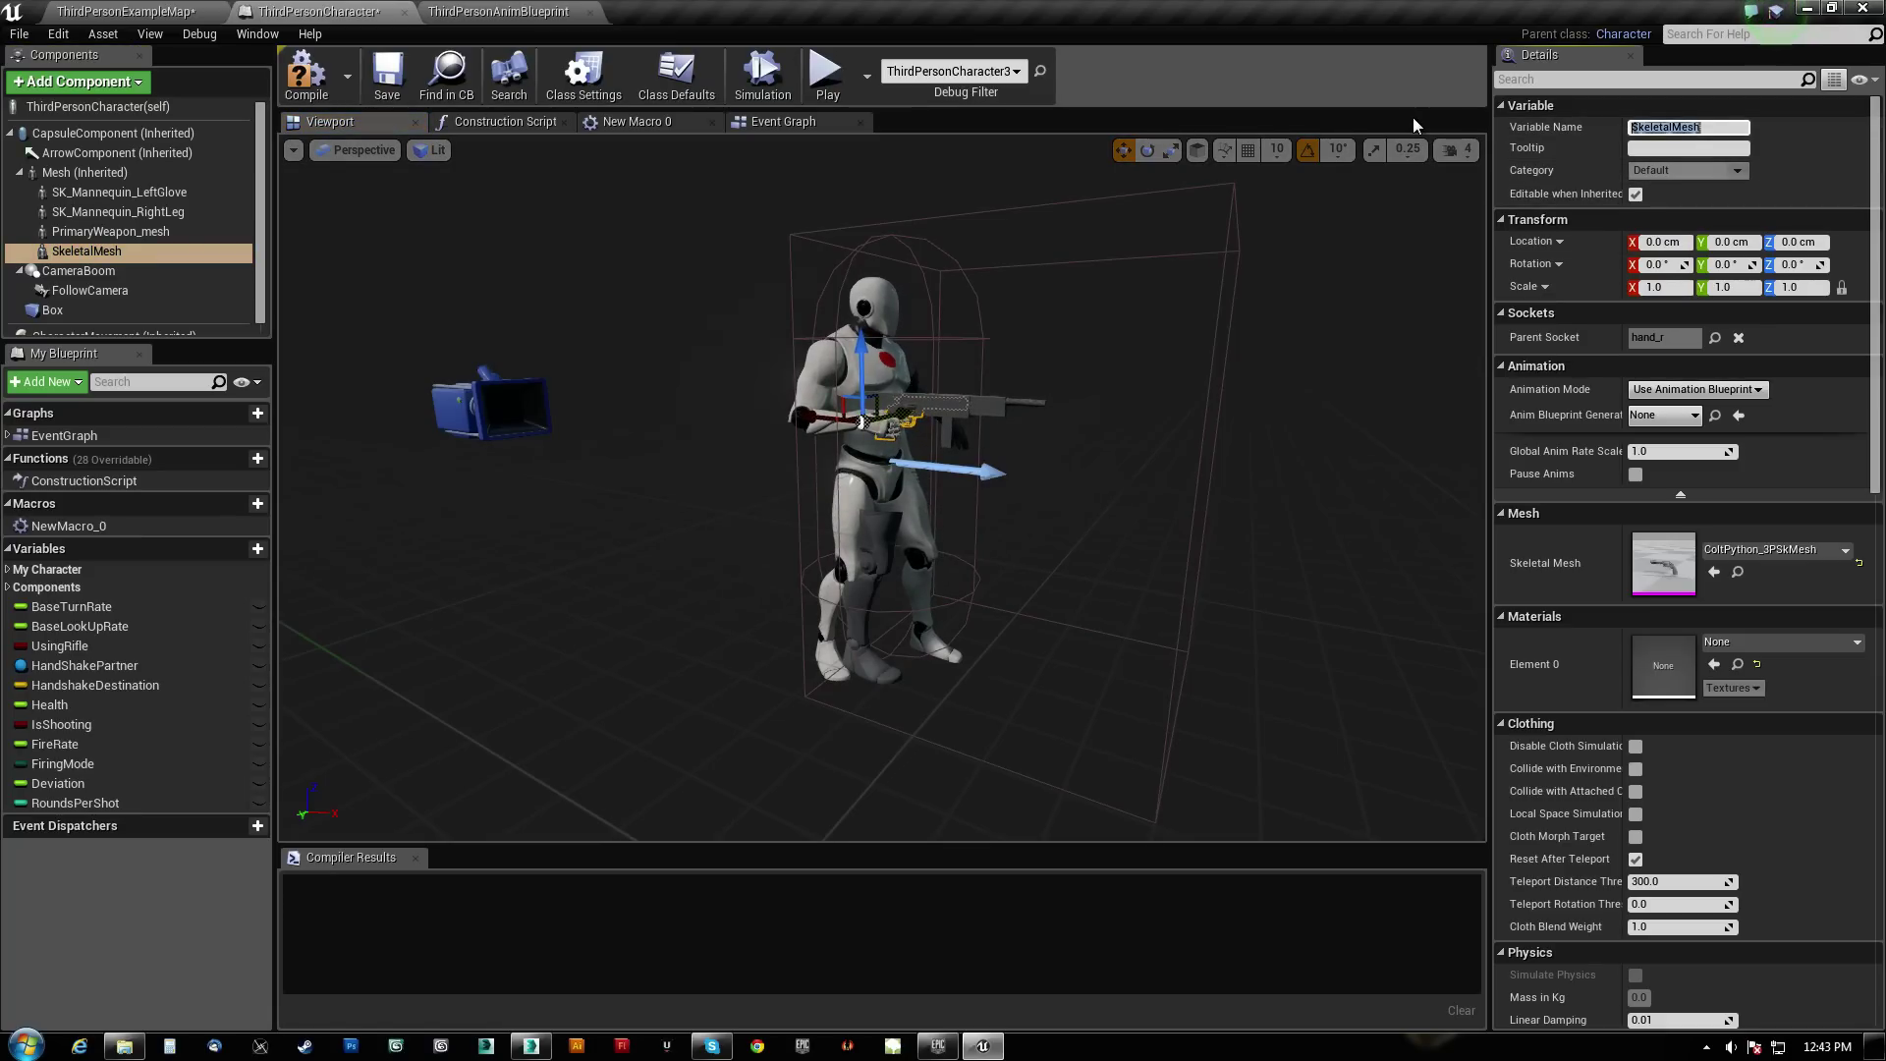
{"action": "type", "text": "condaryWea"}
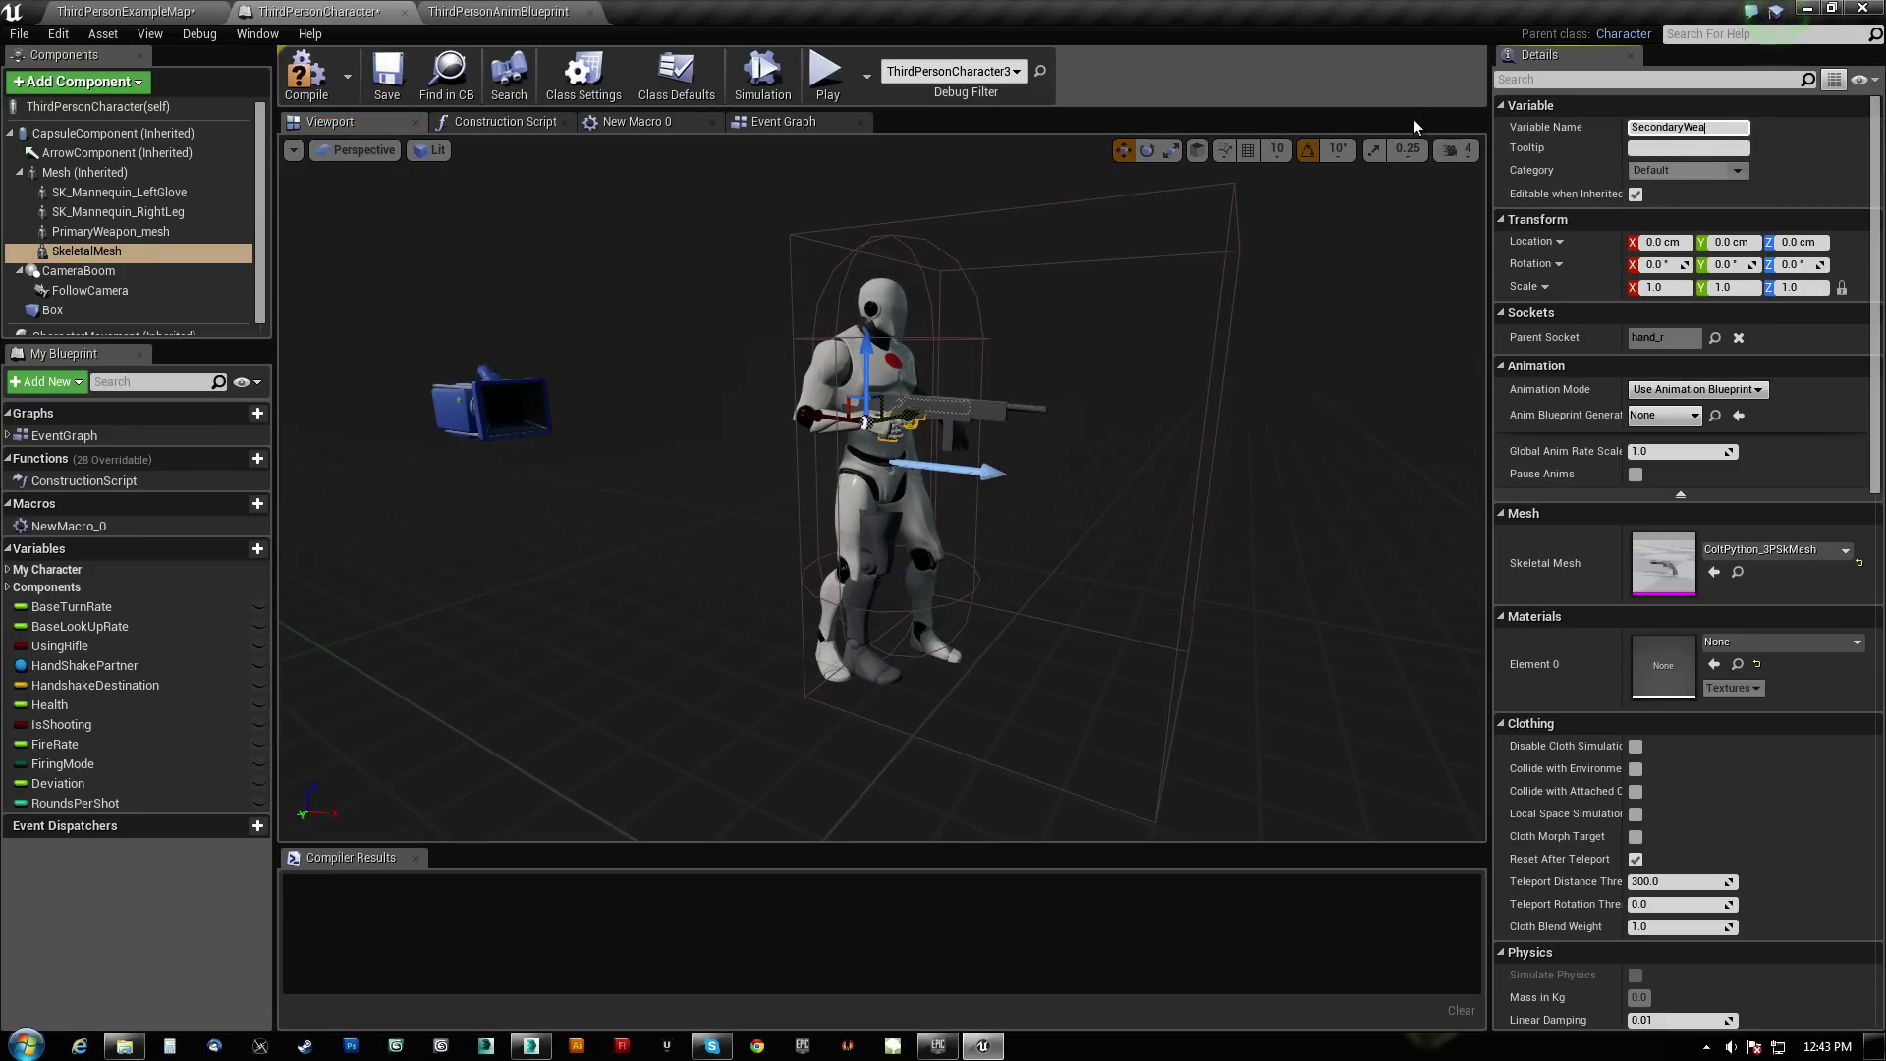
{"action": "type", "text": "pon_mesh"}
{"action": "key", "text": "Return"}
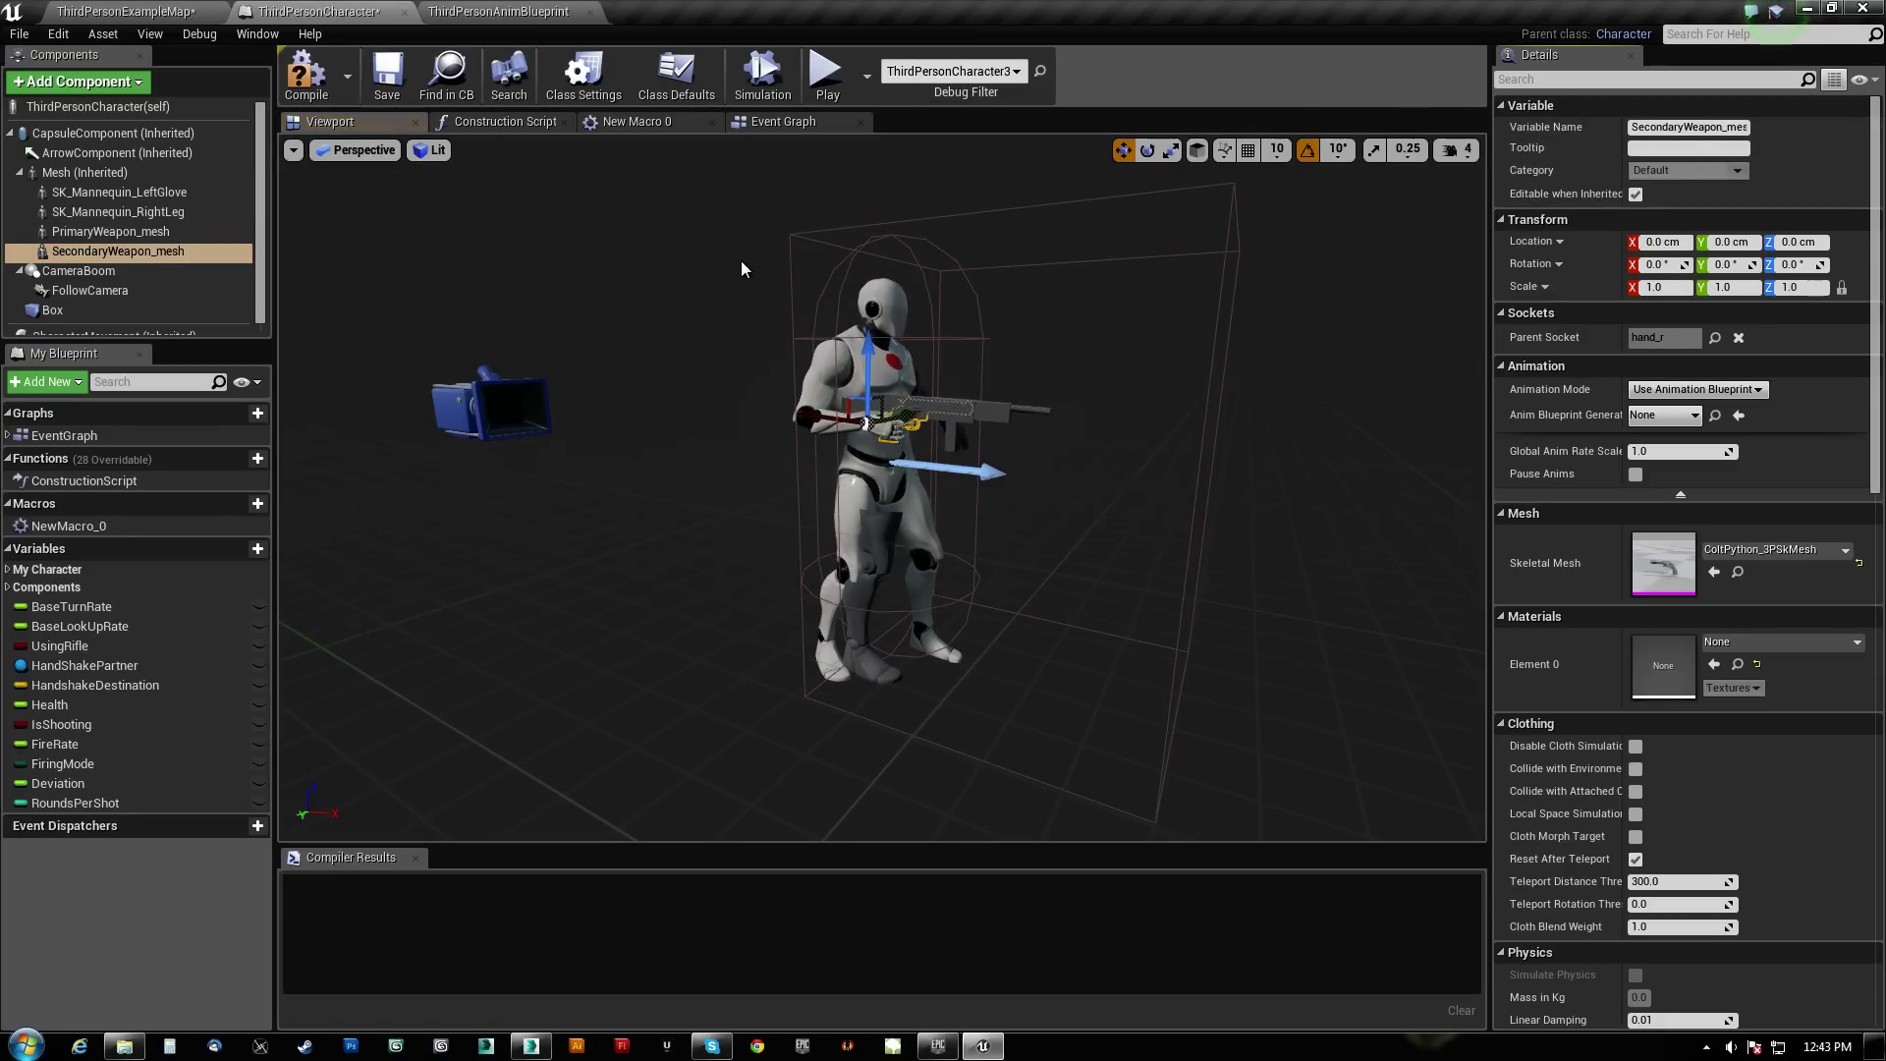
{"action": "left_click", "coordinate": [393, 84]}
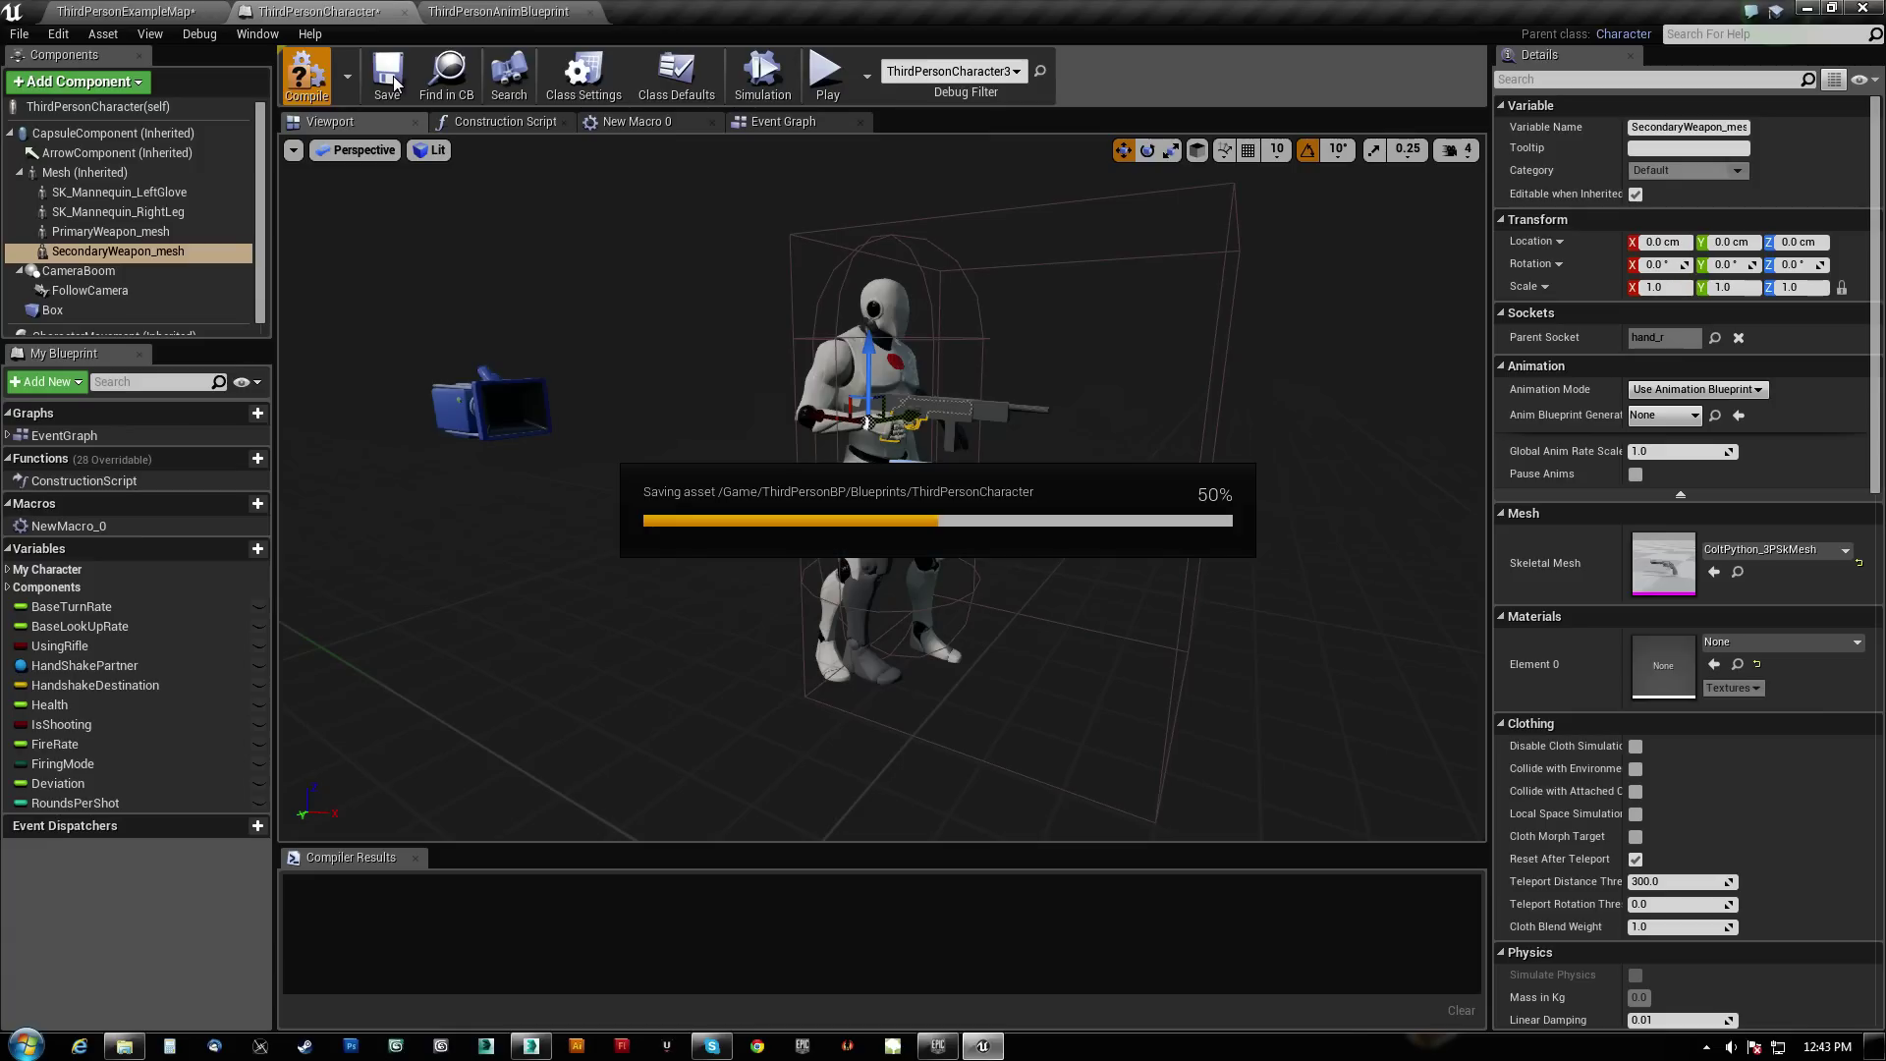
{"action": "left_click", "coordinate": [393, 84]}
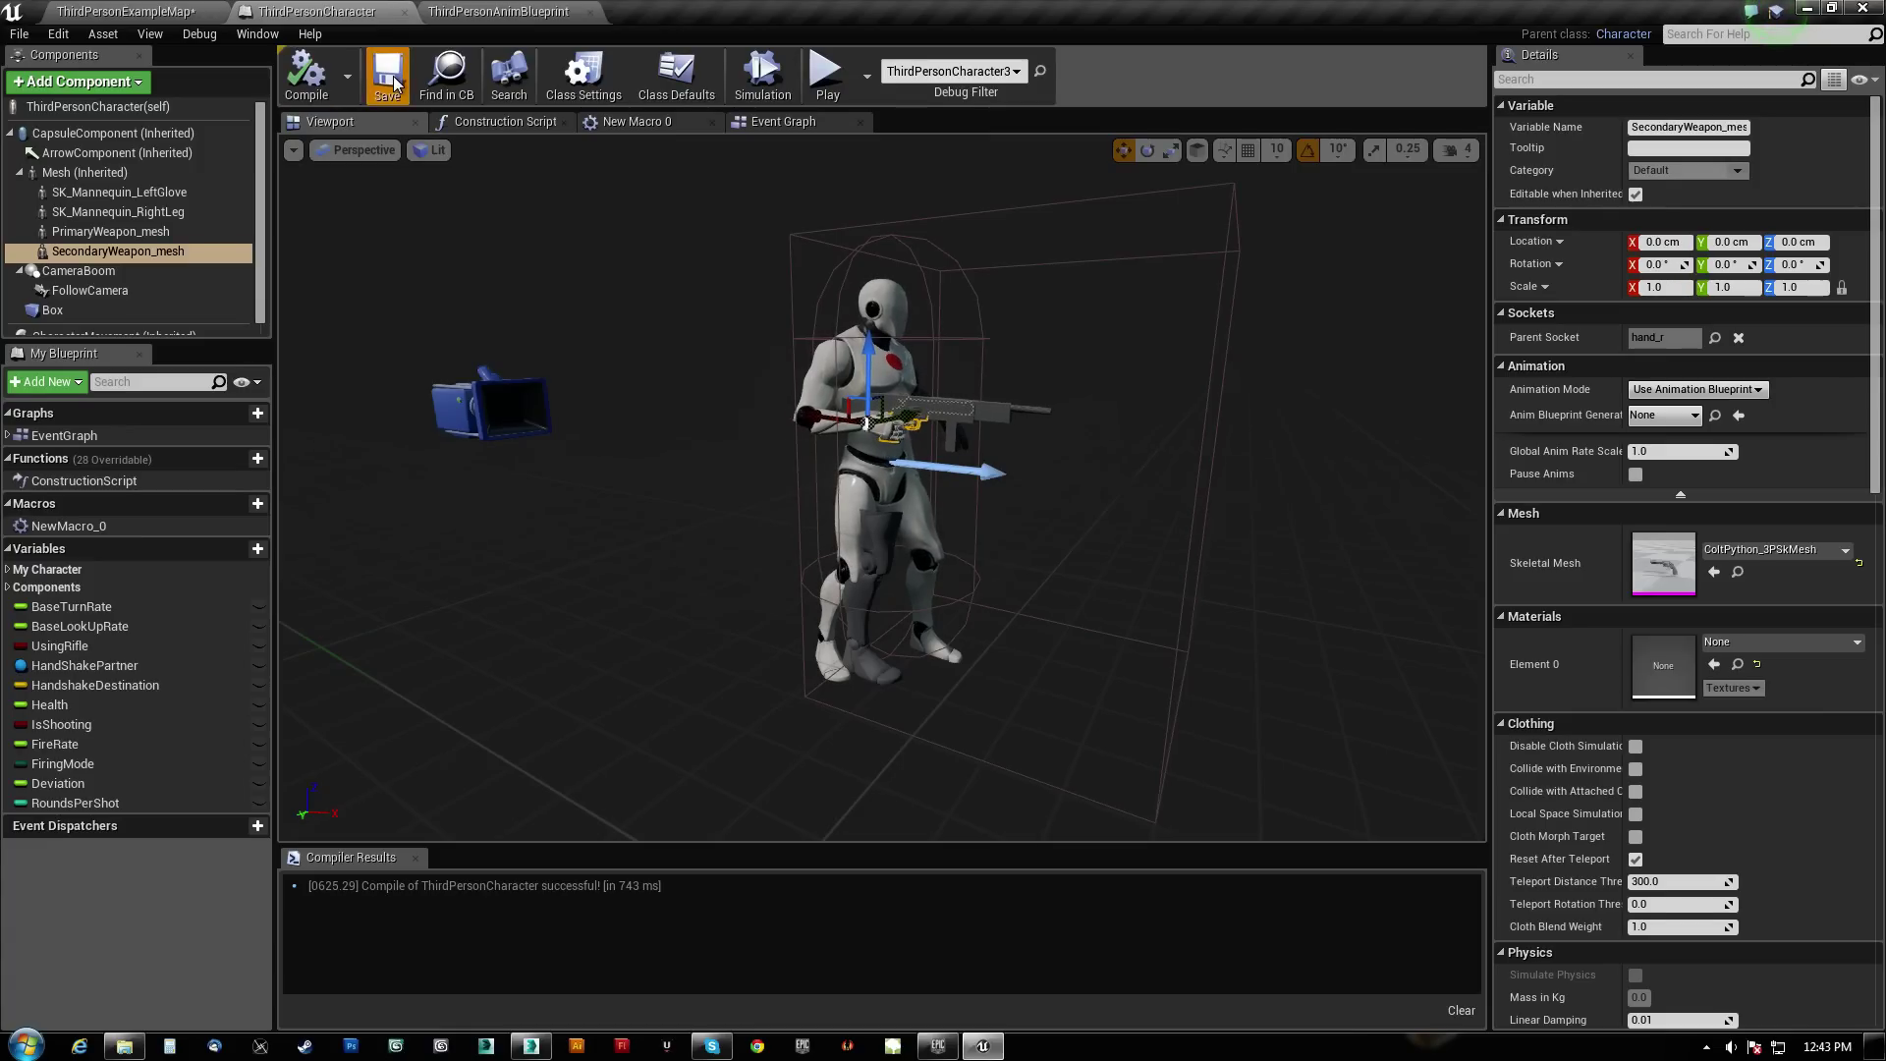
Place Mesh, Secondary Weapon Mesh and Primary Weapon Mesh references near the SwapWeapon SET nodes in the event graph
{"action": "left_click", "coordinate": [776, 122]}
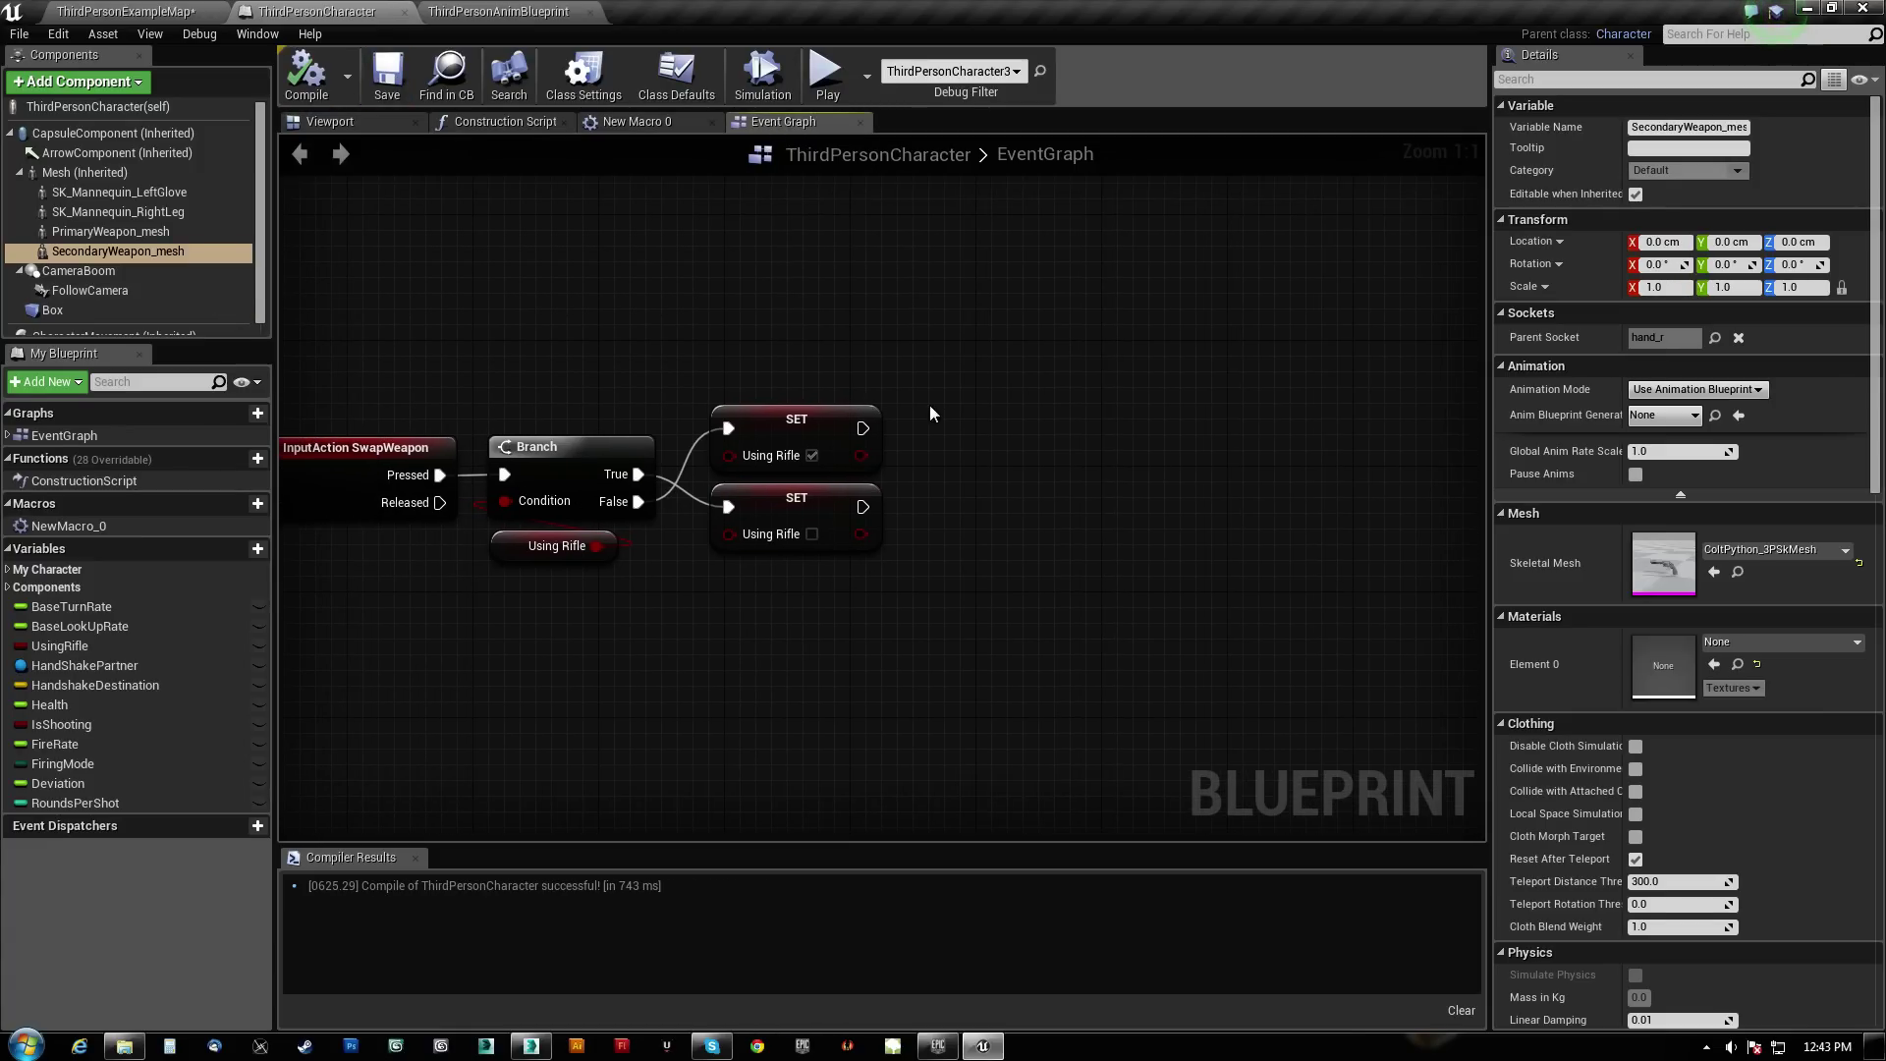
{"action": "right_click_drag", "start_coordinate": [968, 391], "coordinate": [1177, 342]}
{"action": "left_click_drag", "start_coordinate": [84, 173], "coordinate": [1053, 617], "text": "ctrl"}
{"action": "right_click_drag", "start_coordinate": [1147, 535], "coordinate": [878, 482]}
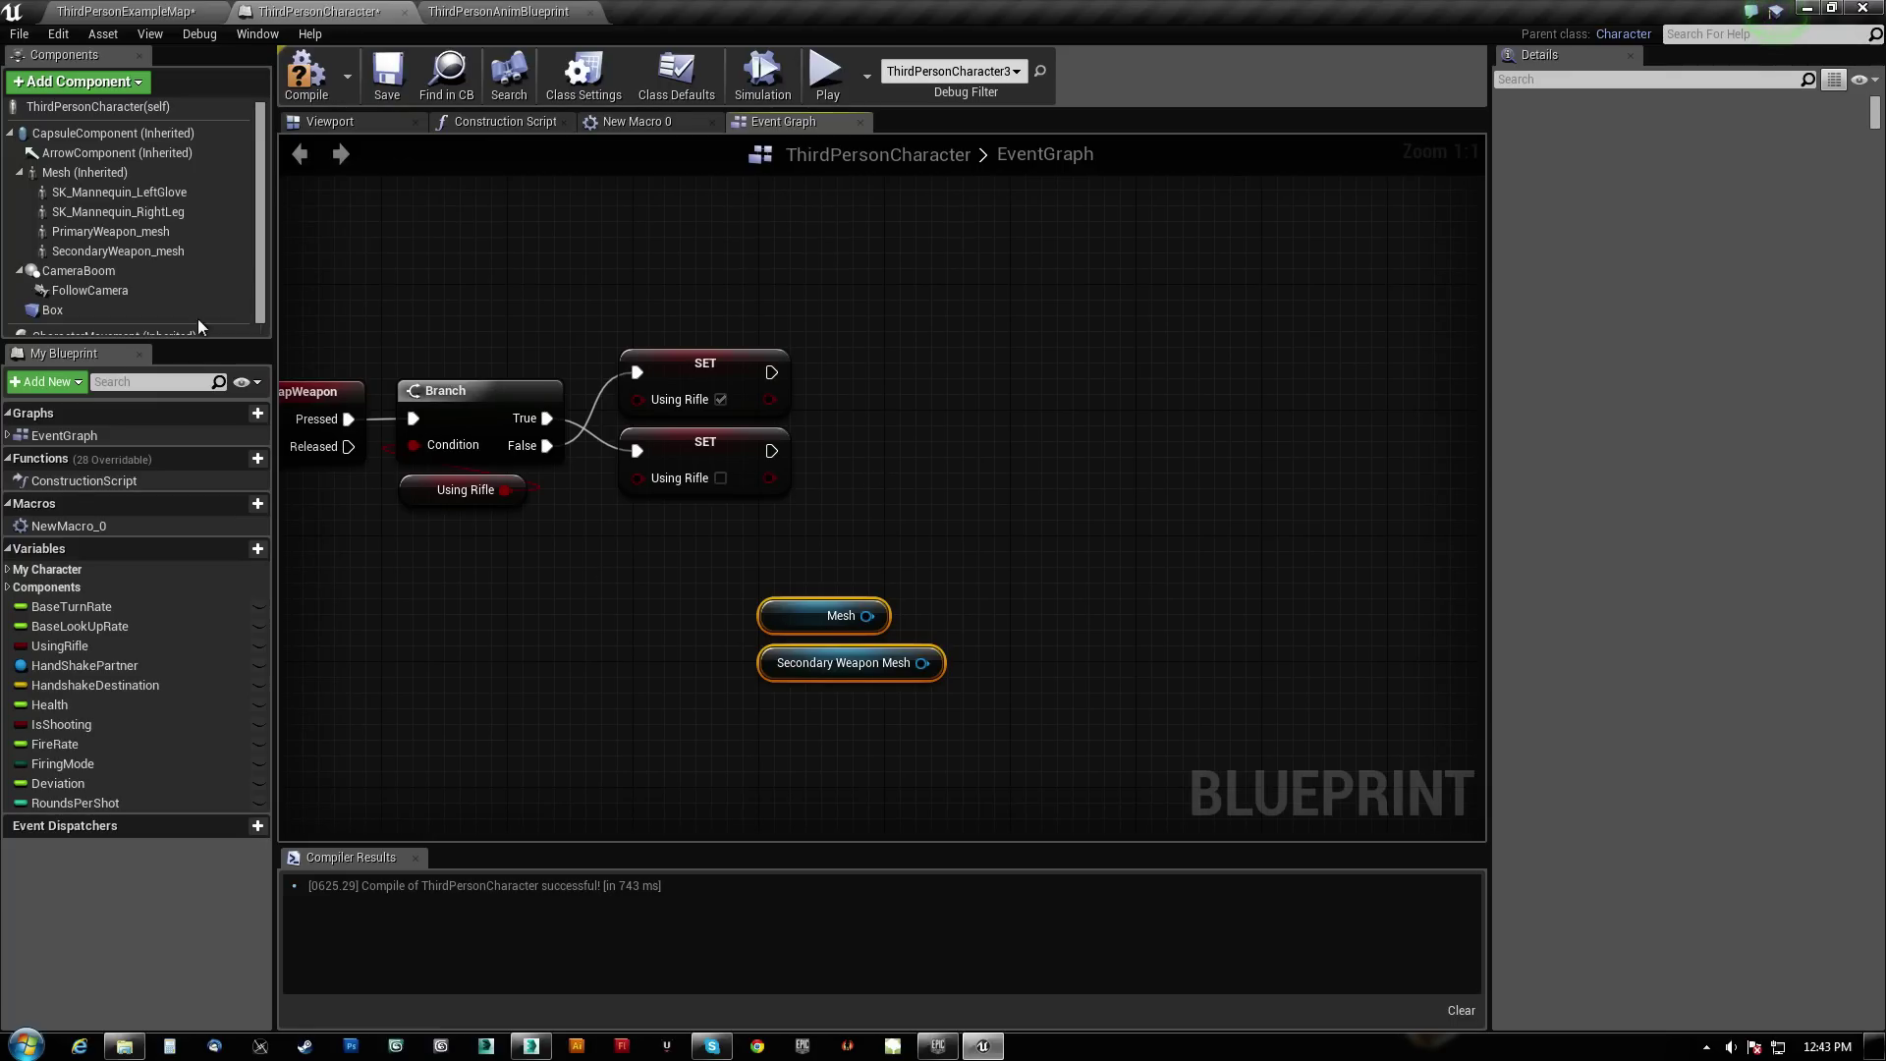
{"action": "left_click", "coordinate": [104, 234]}
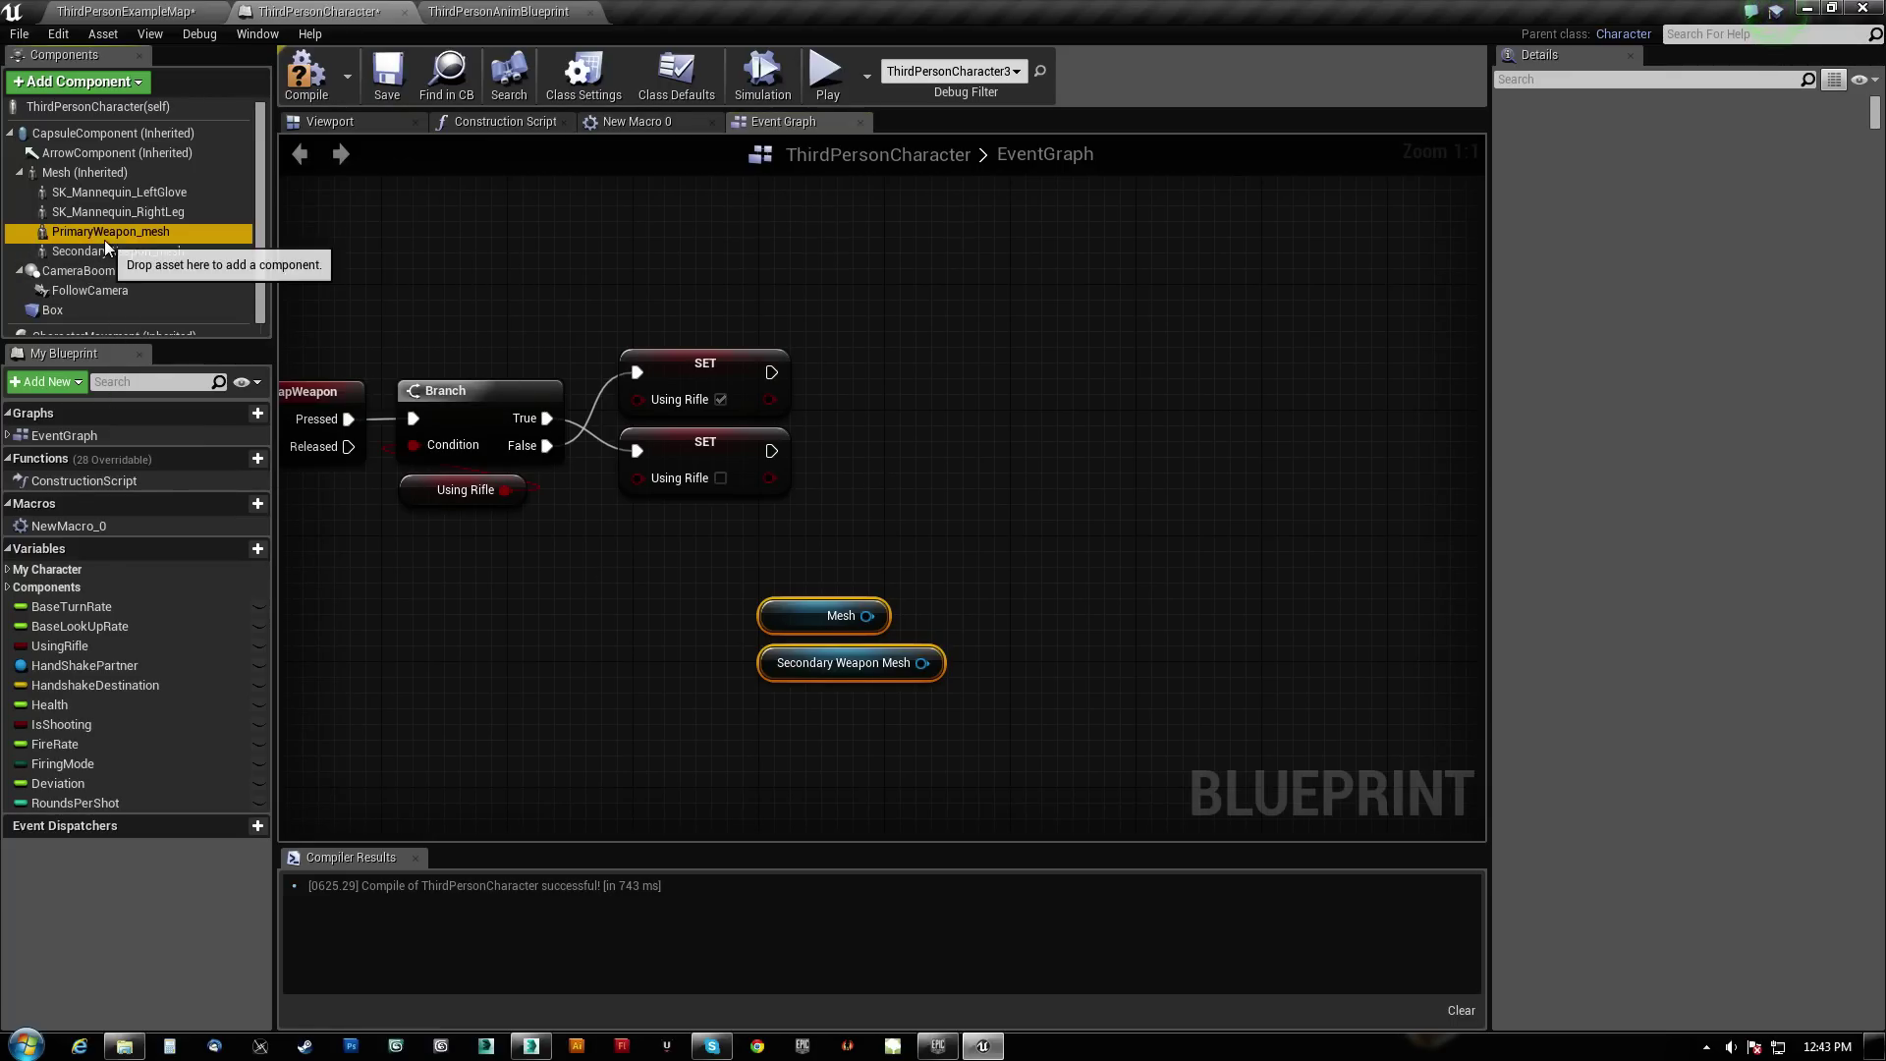
{"action": "left_click_drag", "start_coordinate": [61, 236], "coordinate": [1025, 664]}
{"action": "left_click", "coordinate": [770, 665], "text": "ctrl"}
Add a Set Anim Instance Class node targeting Mesh, position it above the weapon references, and duplicate it with its Mesh reference
{"action": "left_click_drag", "start_coordinate": [821, 615], "coordinate": [1029, 298]}
{"action": "type", "text": "set anim"}
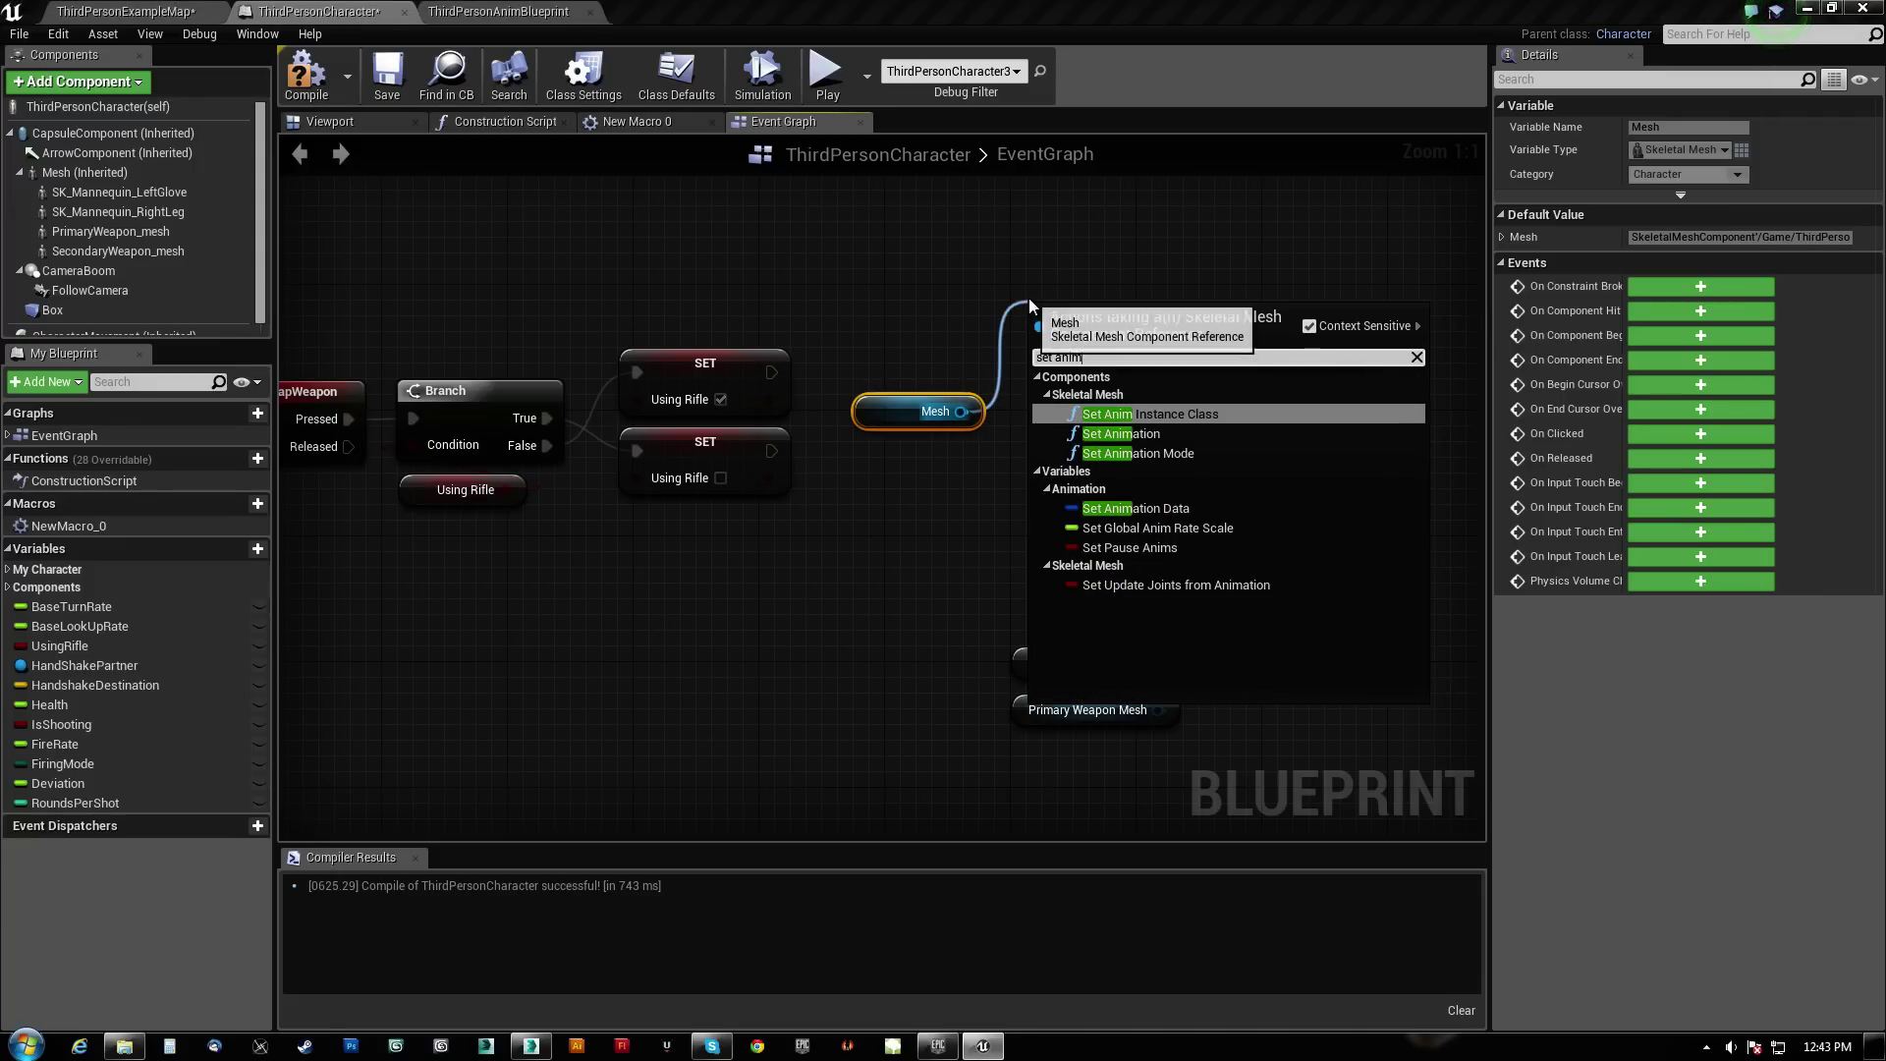
{"action": "left_click", "coordinate": [1210, 416]}
{"action": "right_click_drag", "start_coordinate": [1112, 328], "coordinate": [997, 398]}
{"action": "left_click_drag", "start_coordinate": [1012, 381], "coordinate": [986, 257]}
{"action": "left_click", "coordinate": [816, 482], "text": "ctrl"}
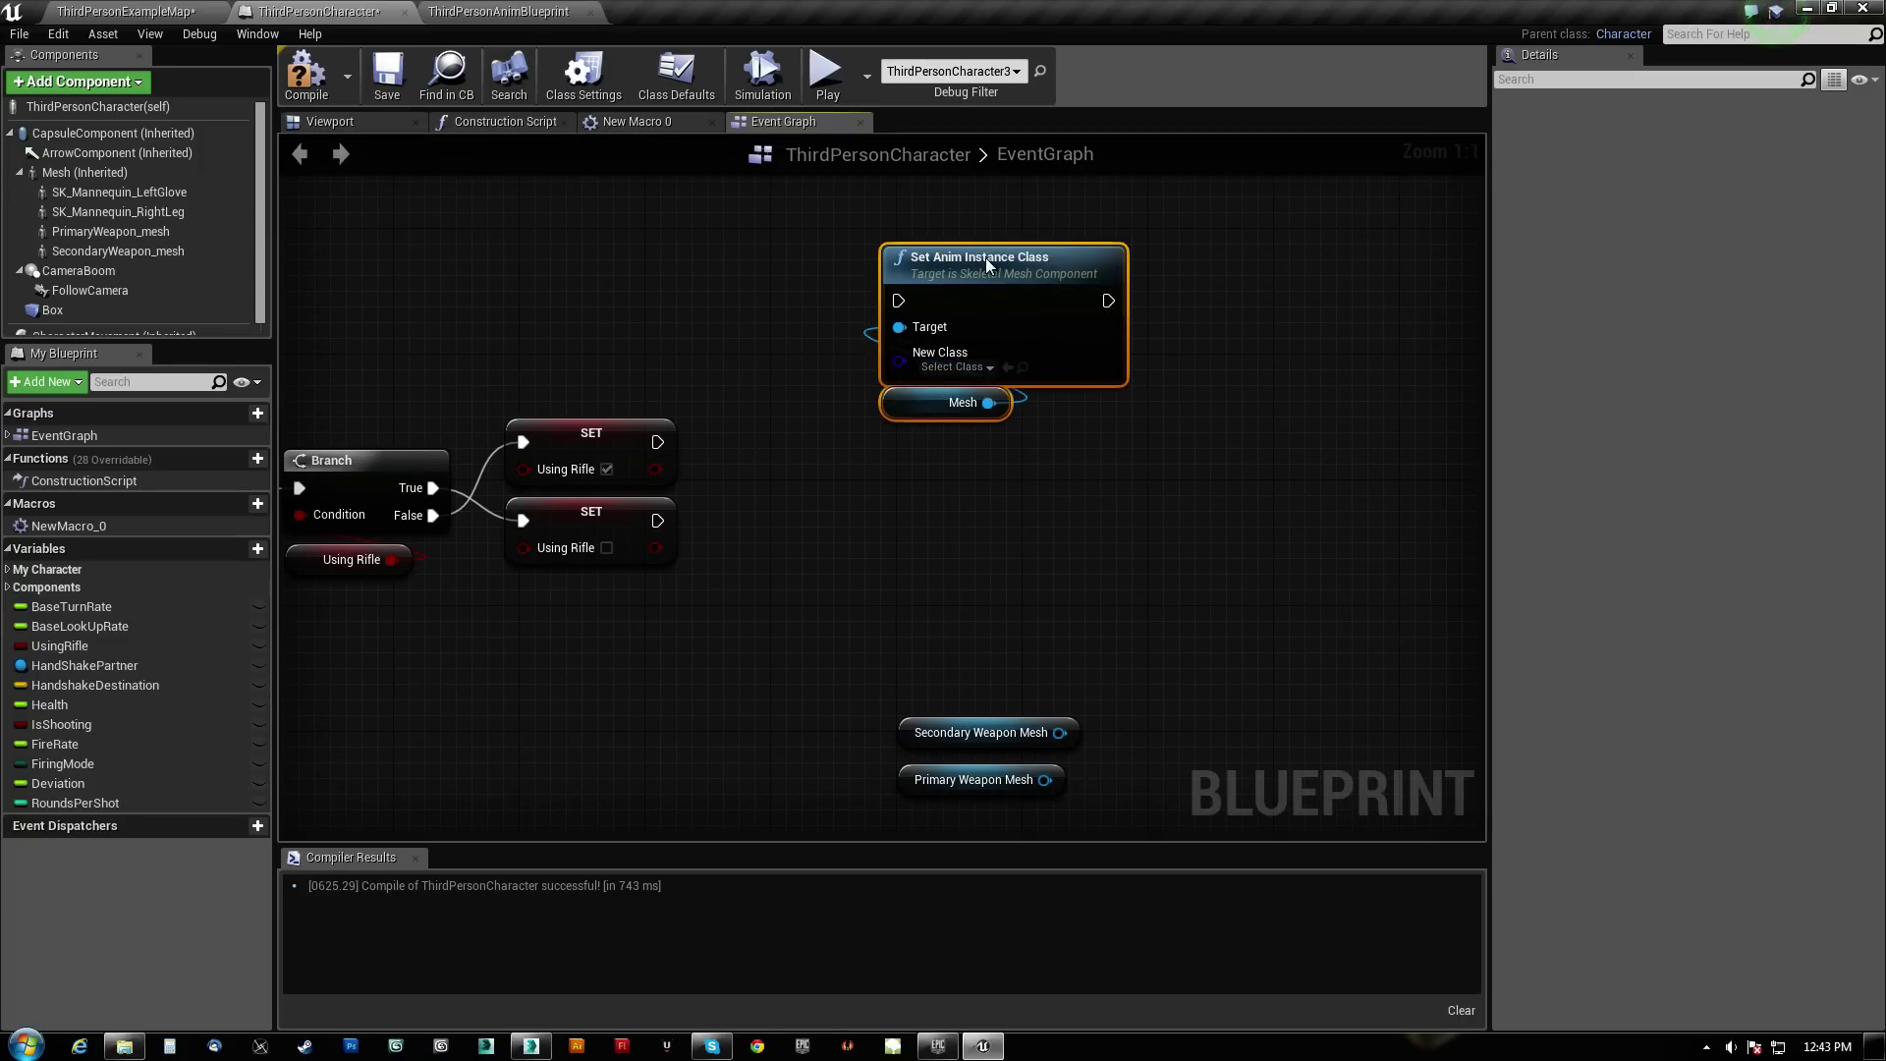
{"action": "key", "text": "ctrl+w"}
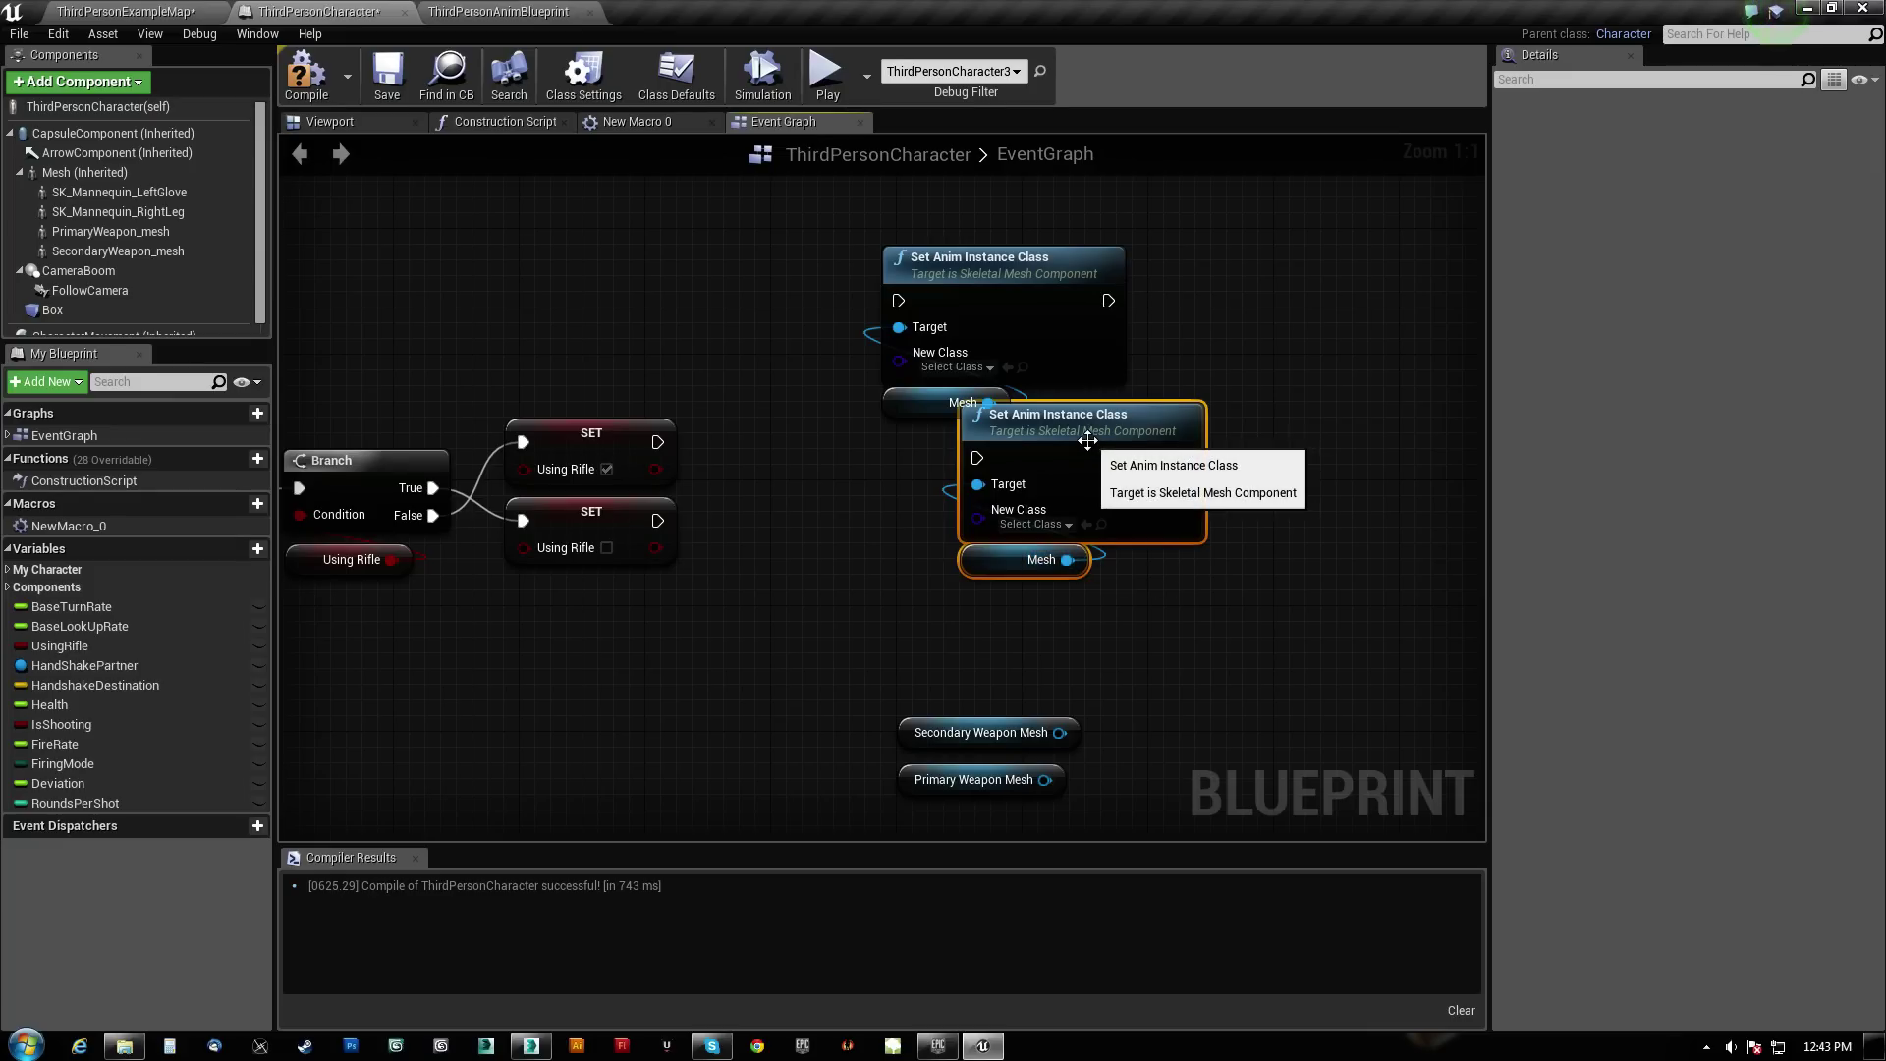
Place the duplicated Set Anim Instance Class node below the first, and set the upper node's New Class to ThirdPersonAnimBlueprint
{"action": "left_click_drag", "start_coordinate": [1072, 436], "coordinate": [1023, 497]}
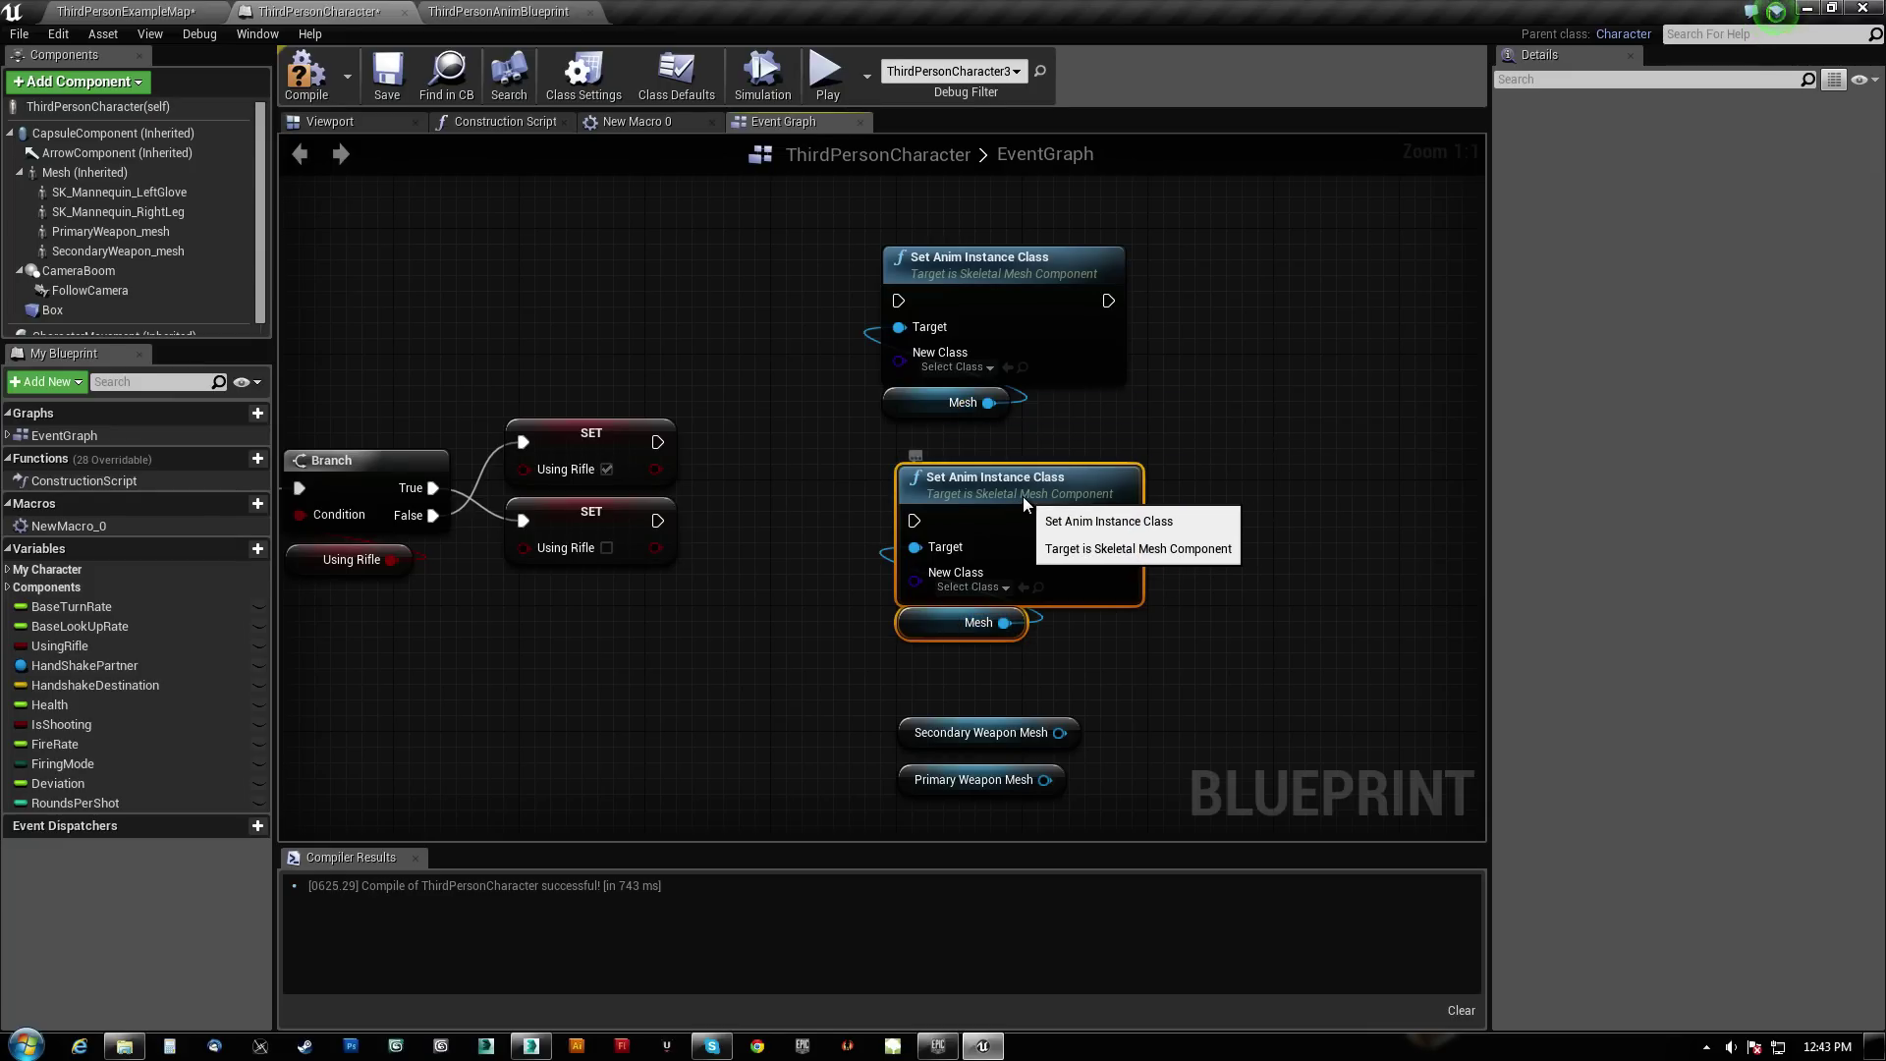
{"action": "left_click", "coordinate": [989, 368]}
{"action": "type", "text": "third"}
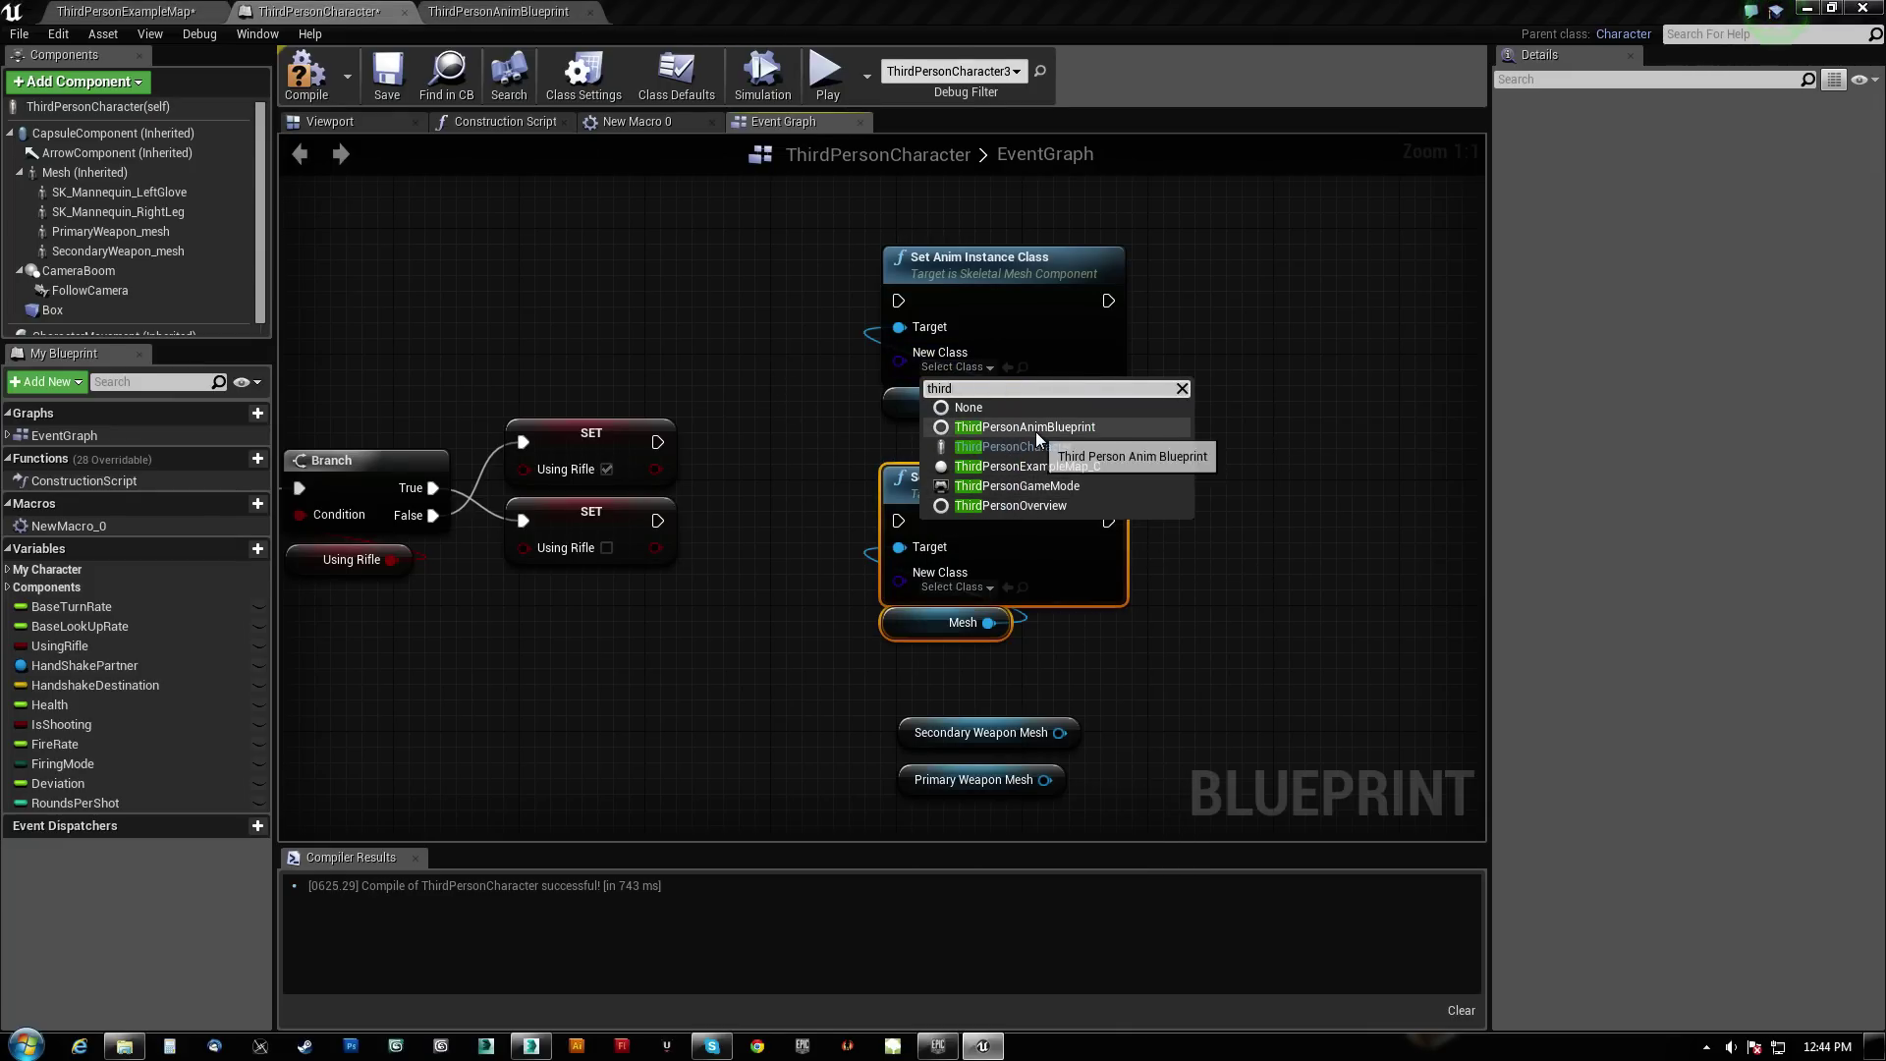
{"action": "left_click", "coordinate": [1036, 430]}
Search the lower node's New Class list for "pistol", and try to open ThirdPersonAnimBlueprint from the level editor's Animations folder
{"action": "left_click", "coordinate": [988, 587]}
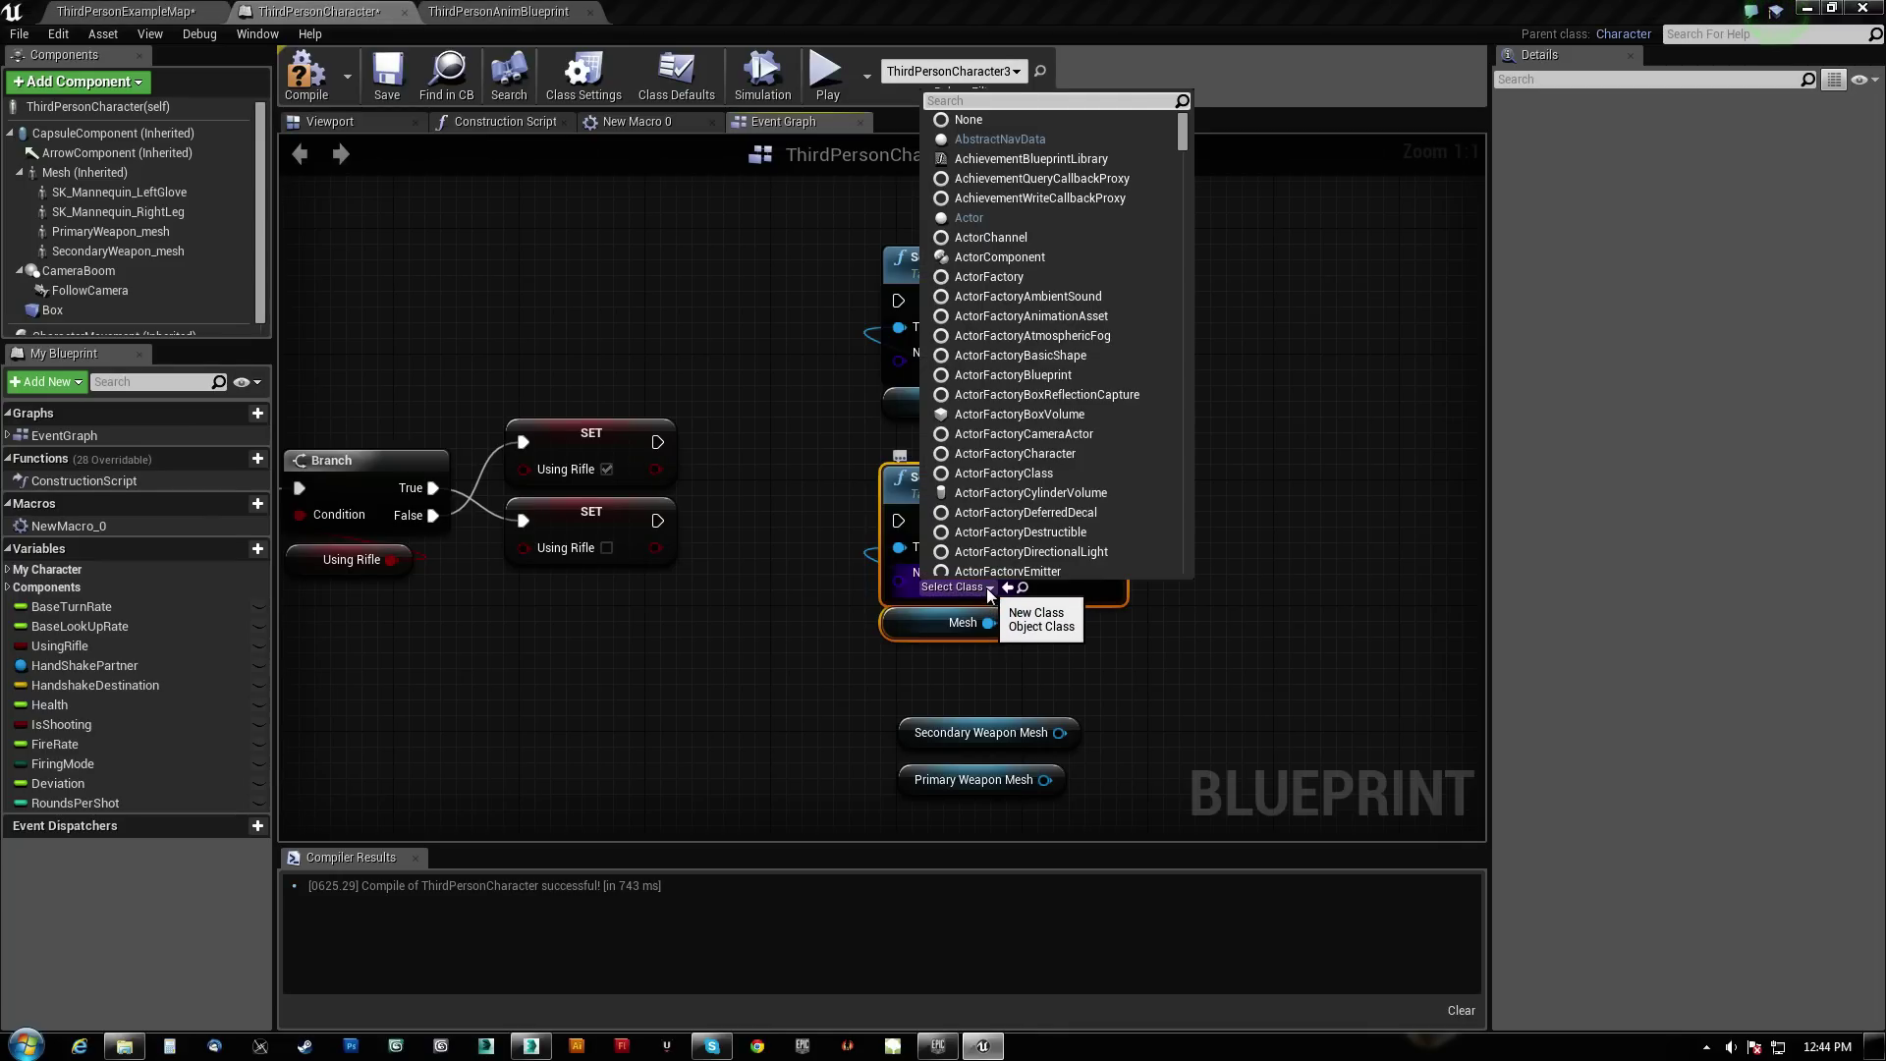
{"action": "type", "text": "pistol"}
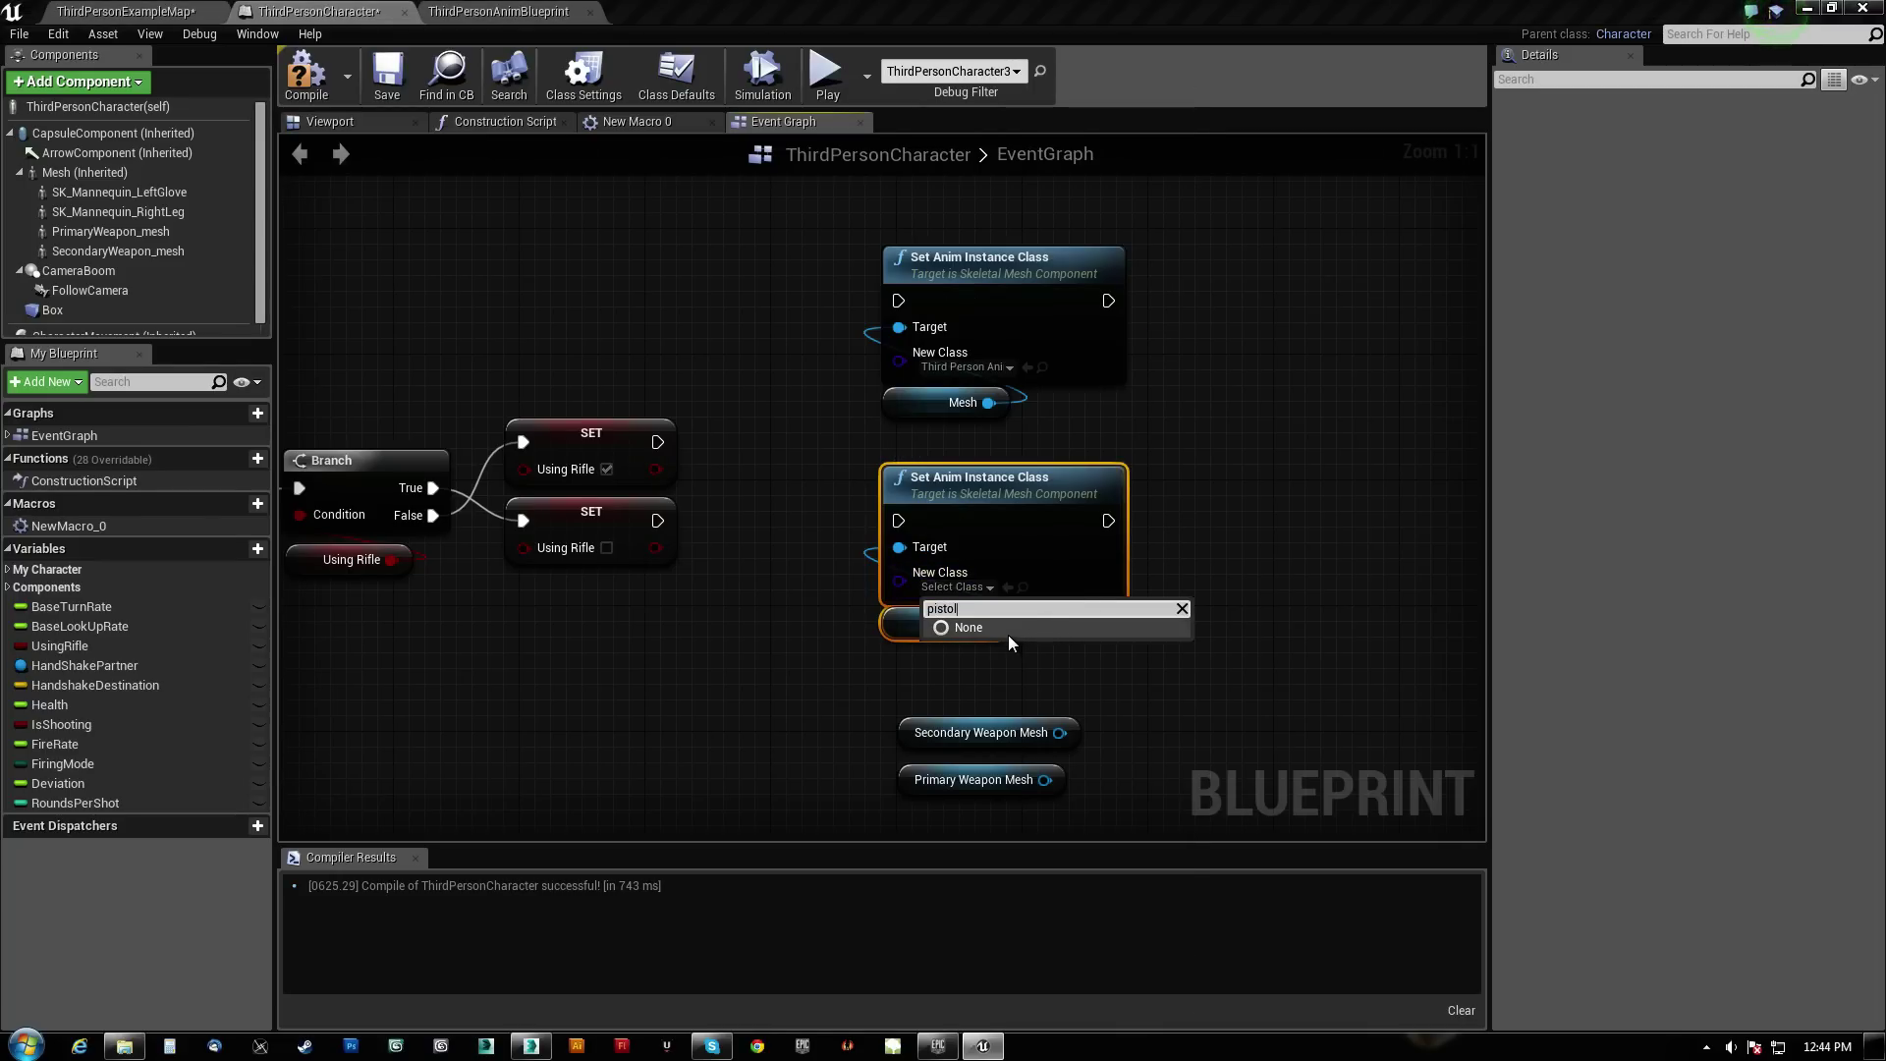
{"action": "left_click", "coordinate": [225, 12]}
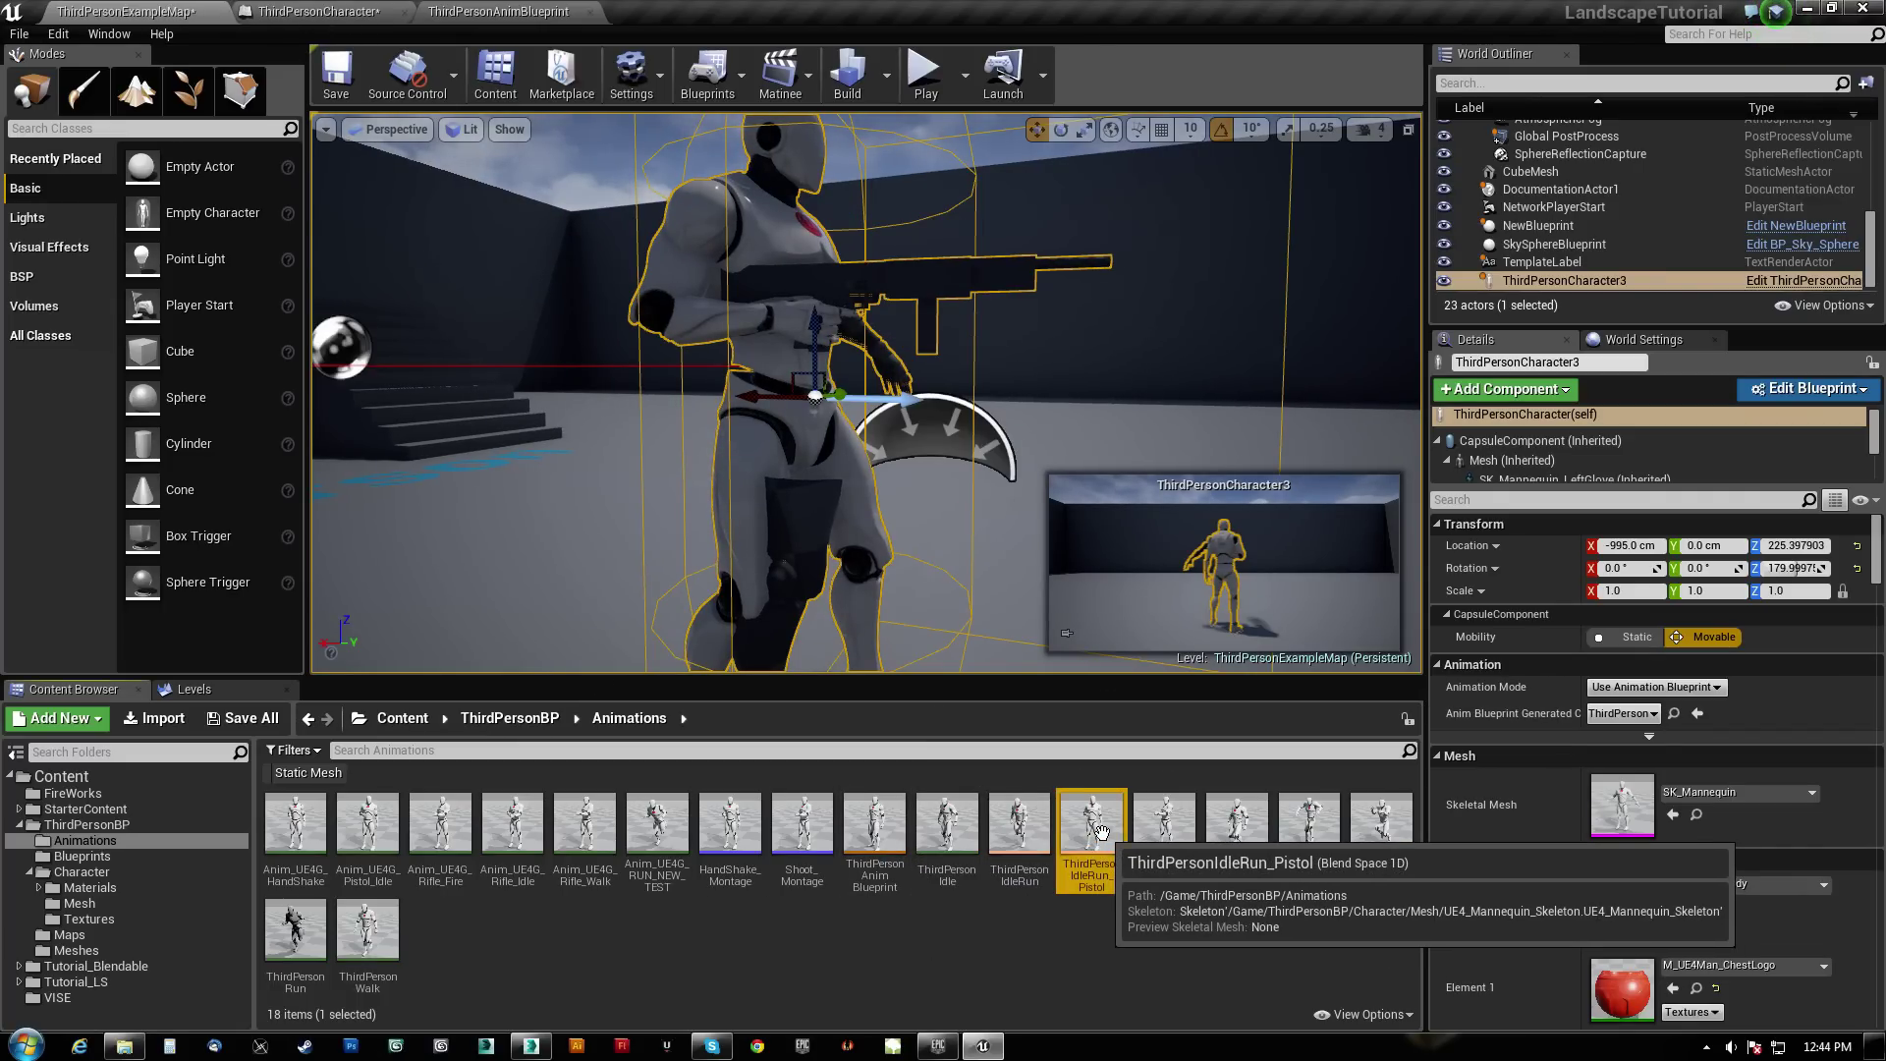
{"action": "left_click", "coordinate": [873, 828]}
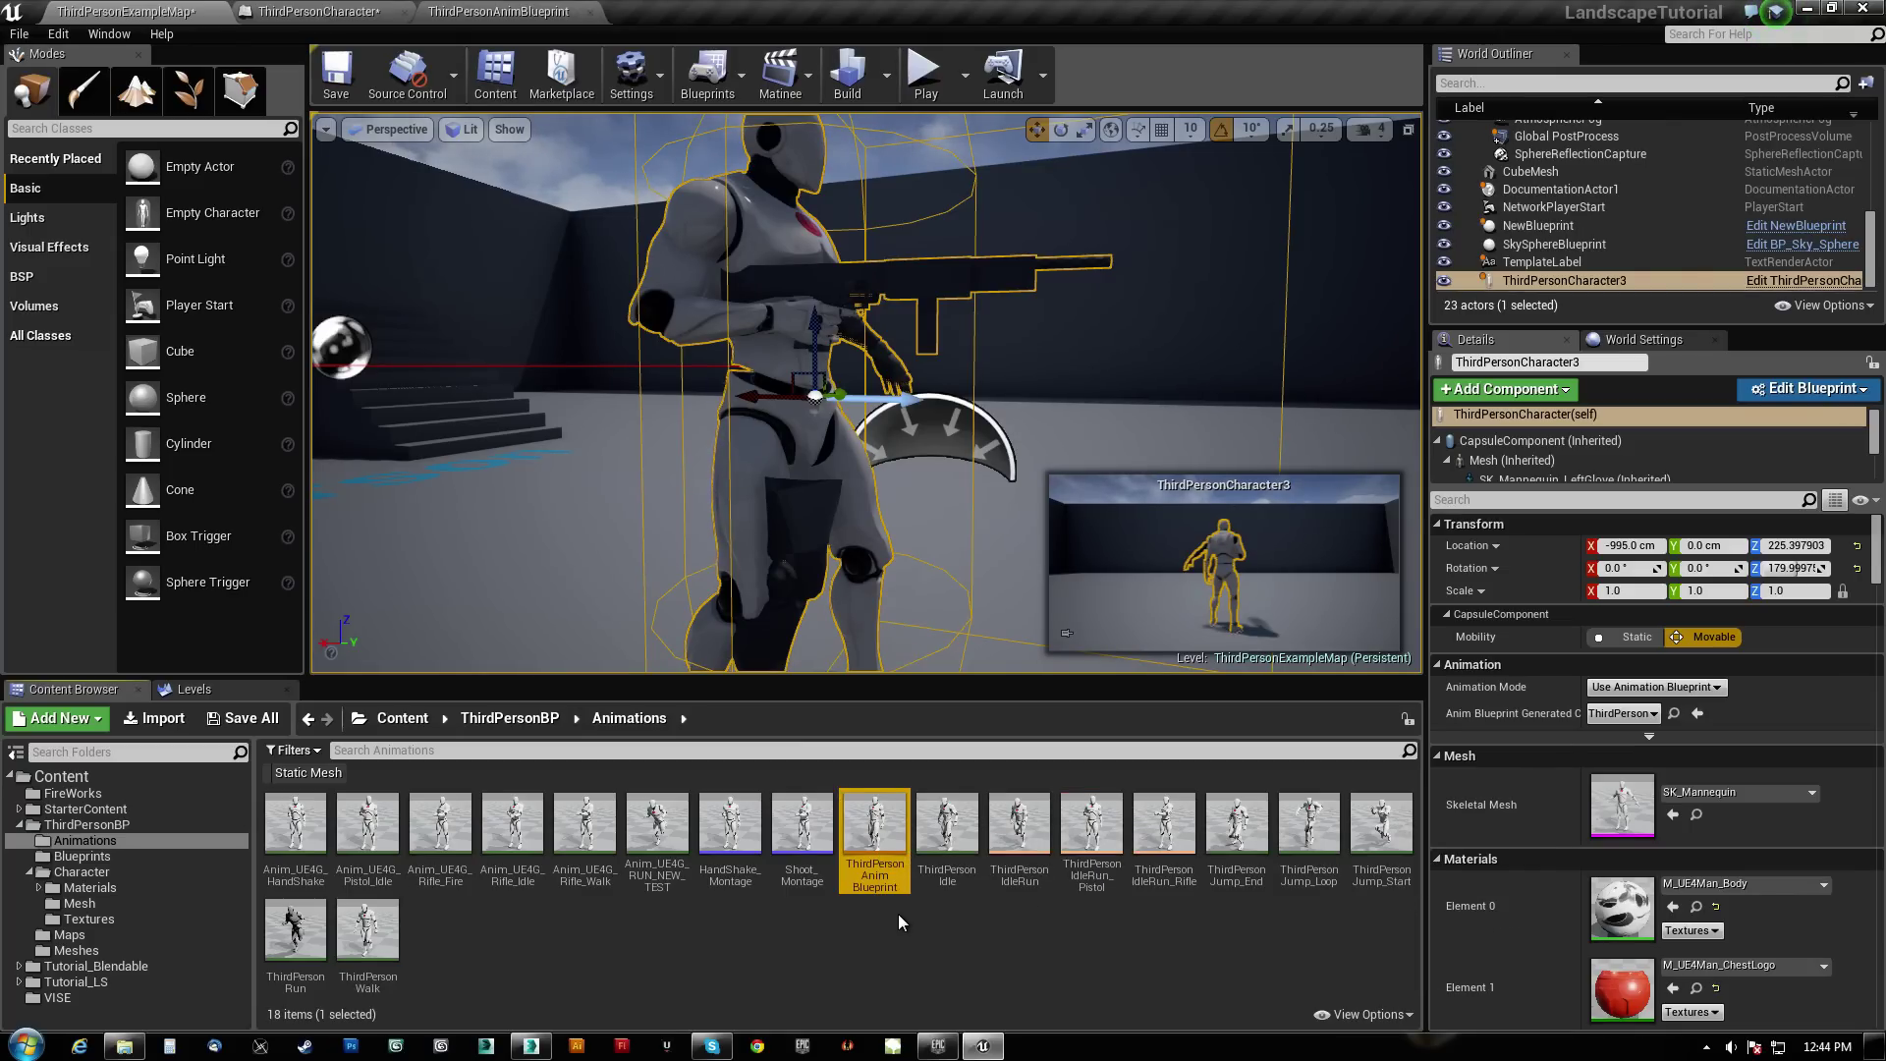
{"action": "double_click", "coordinate": [877, 822]}
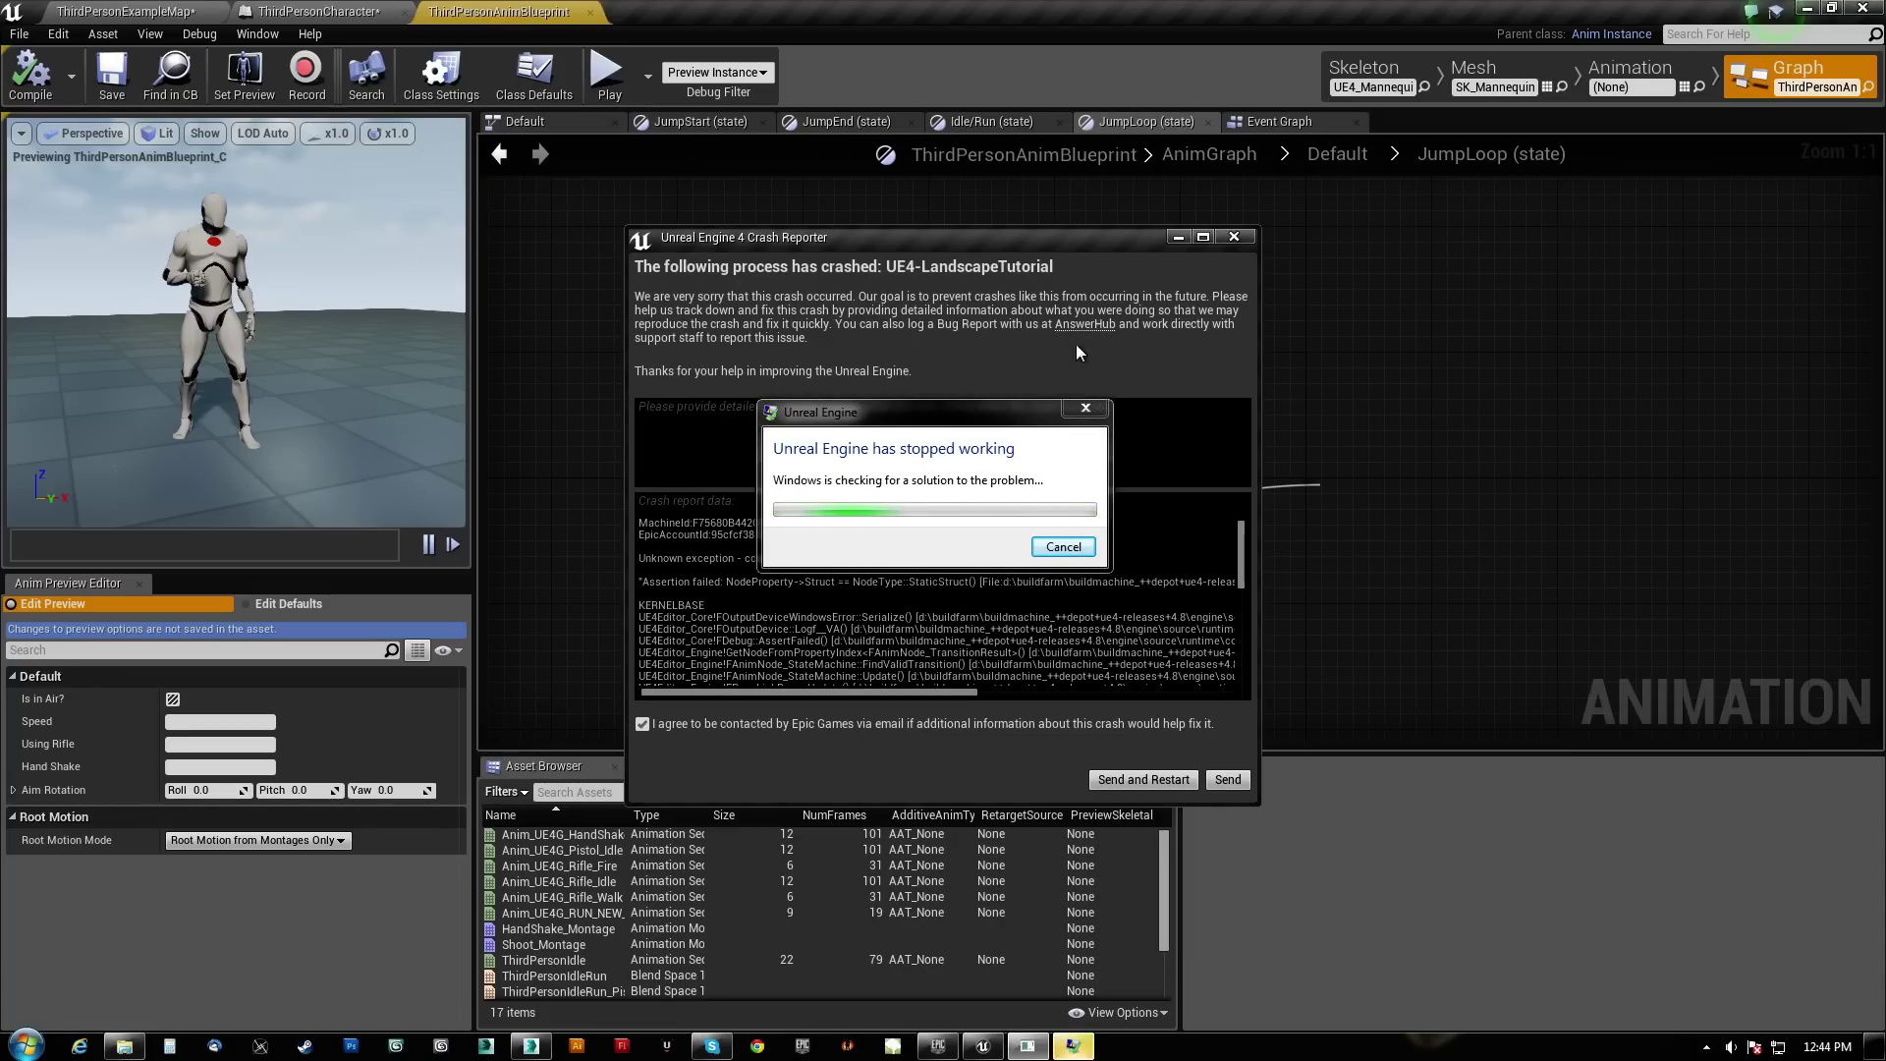
Dismiss the crash dialogs and reopen the LandscapeTutorial 4.8 project from the Epic Games Launcher
{"action": "left_click", "coordinate": [1063, 546]}
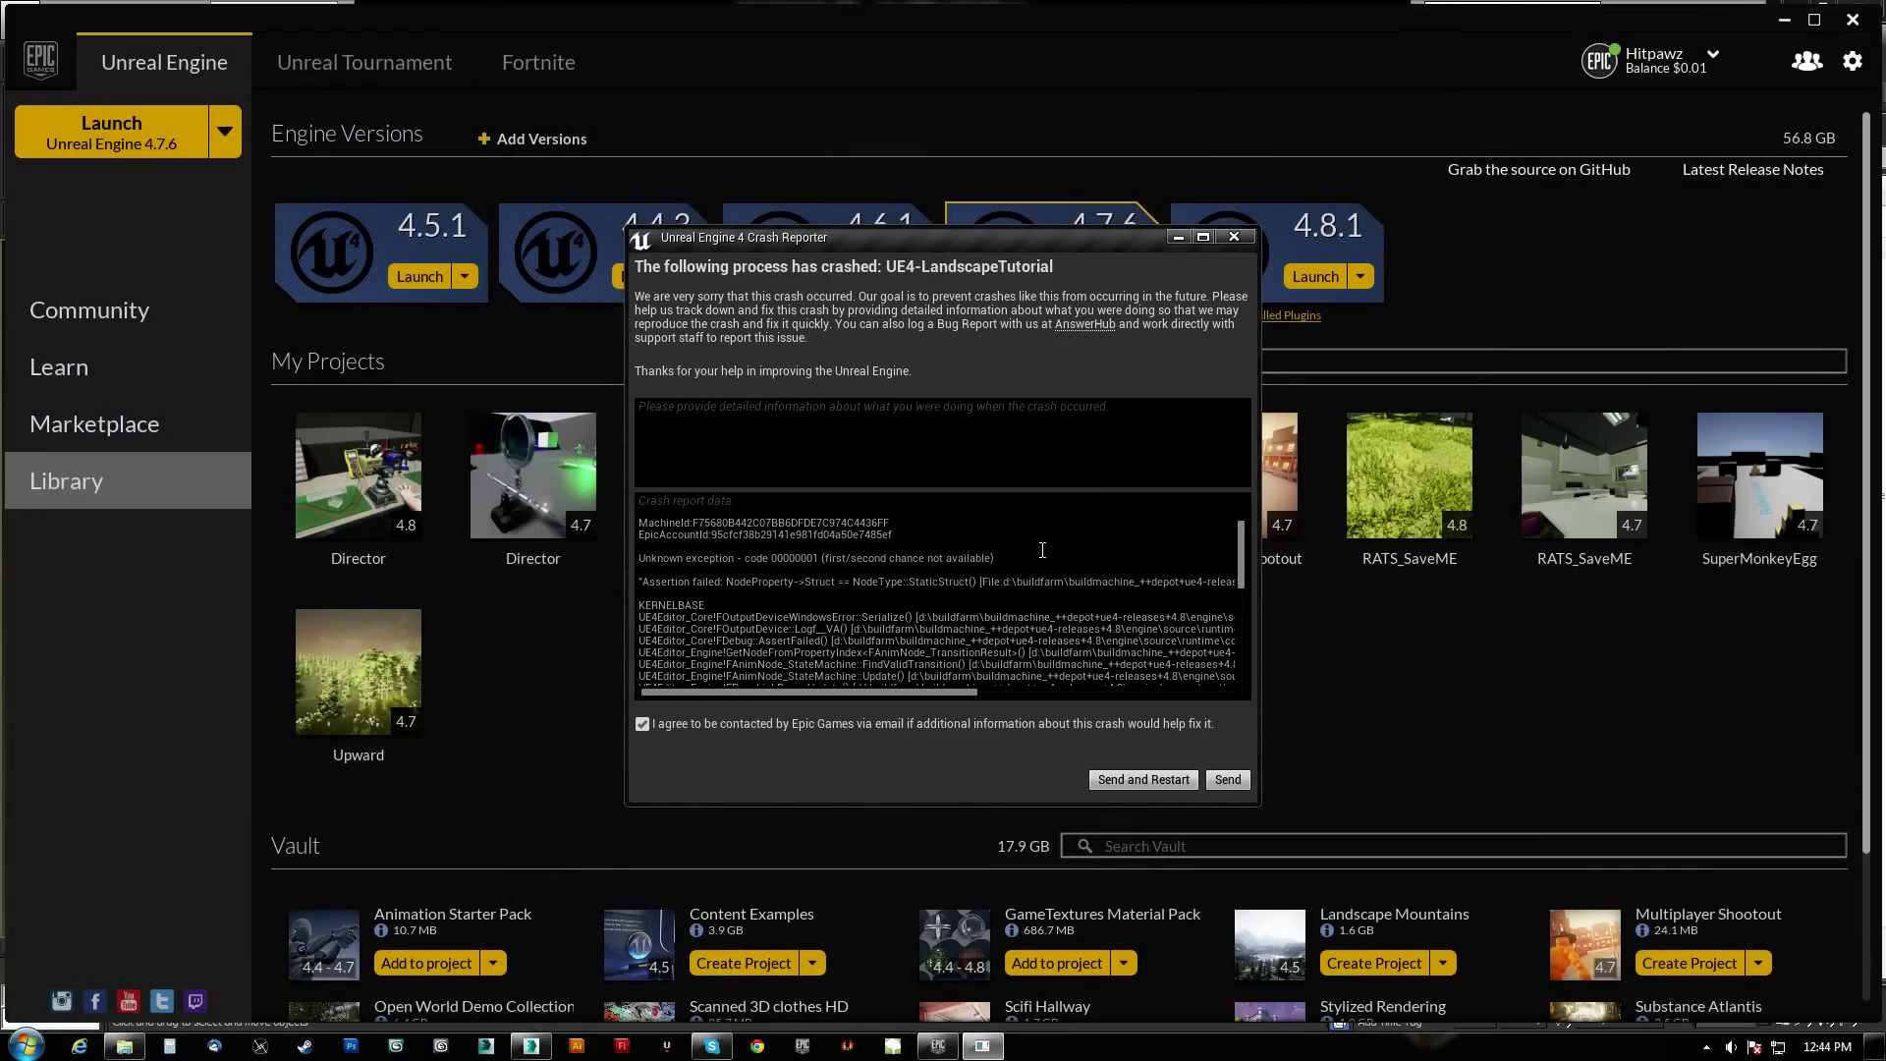
{"action": "left_click", "coordinate": [1236, 238]}
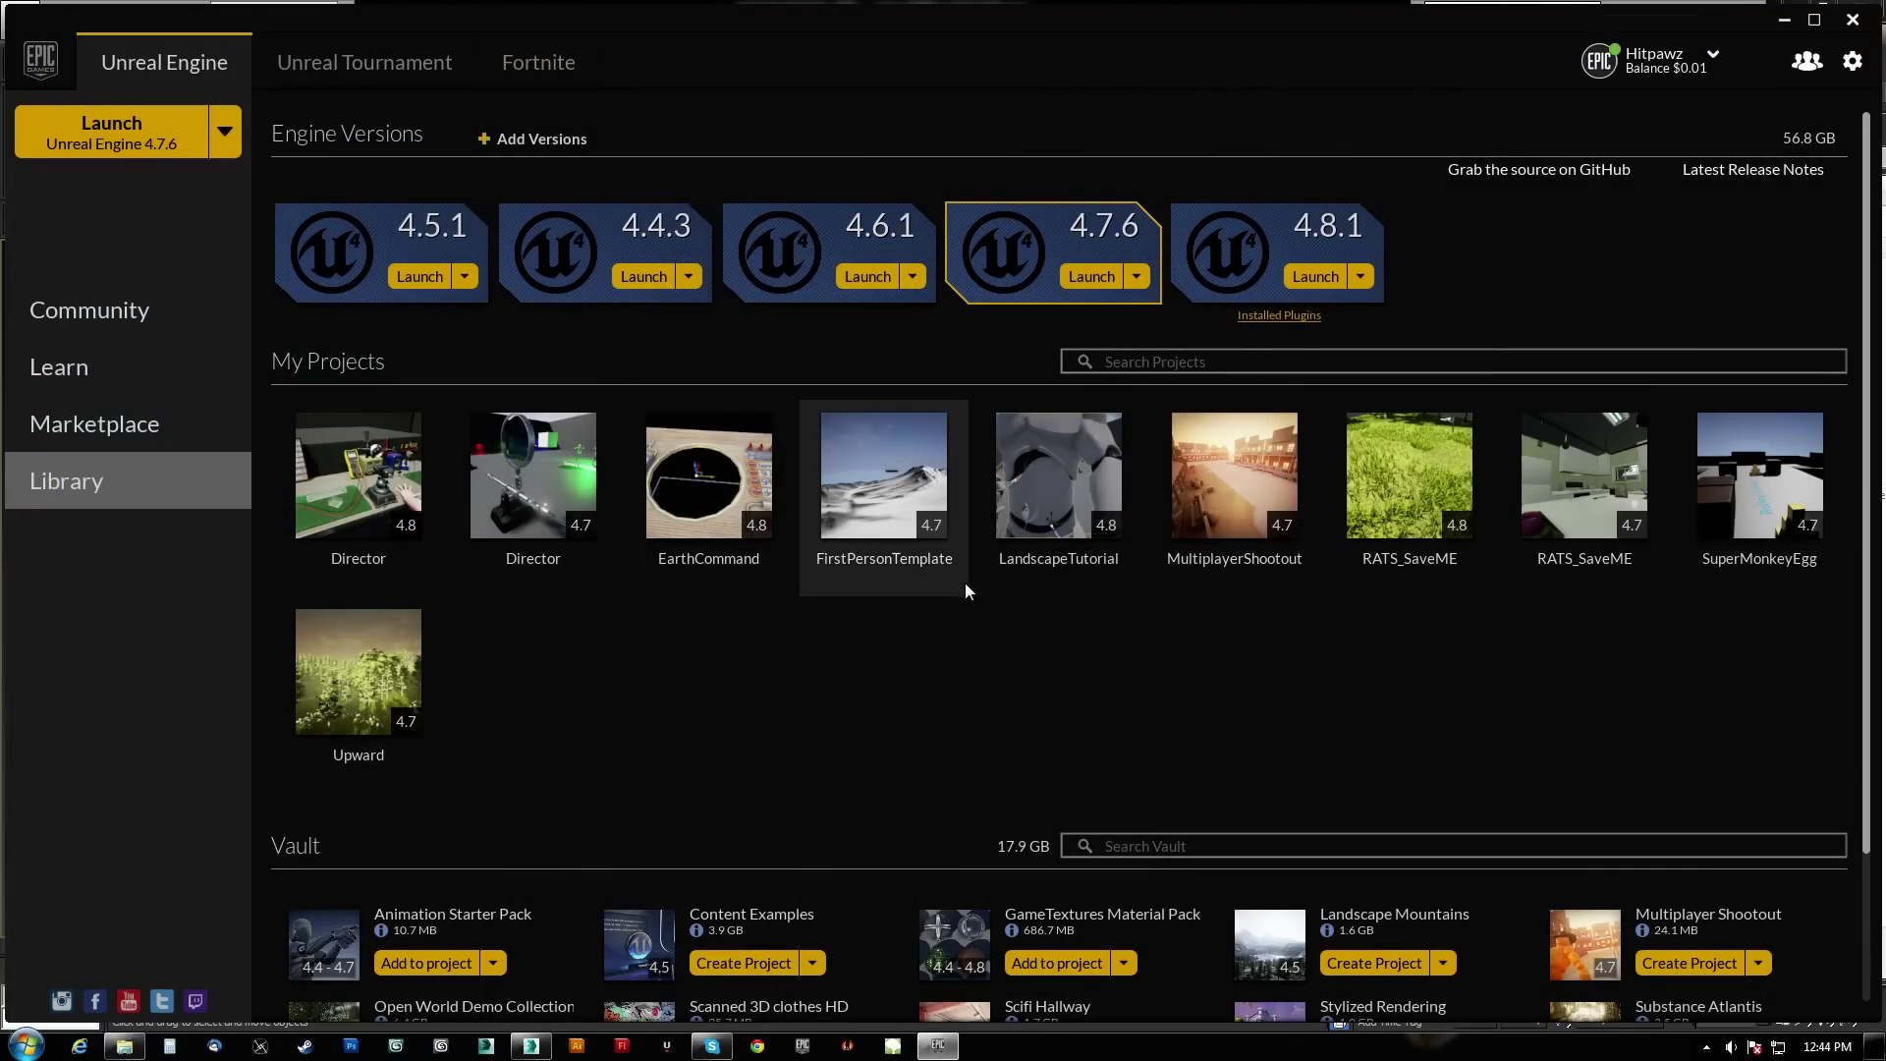
{"action": "double_click", "coordinate": [1085, 464]}
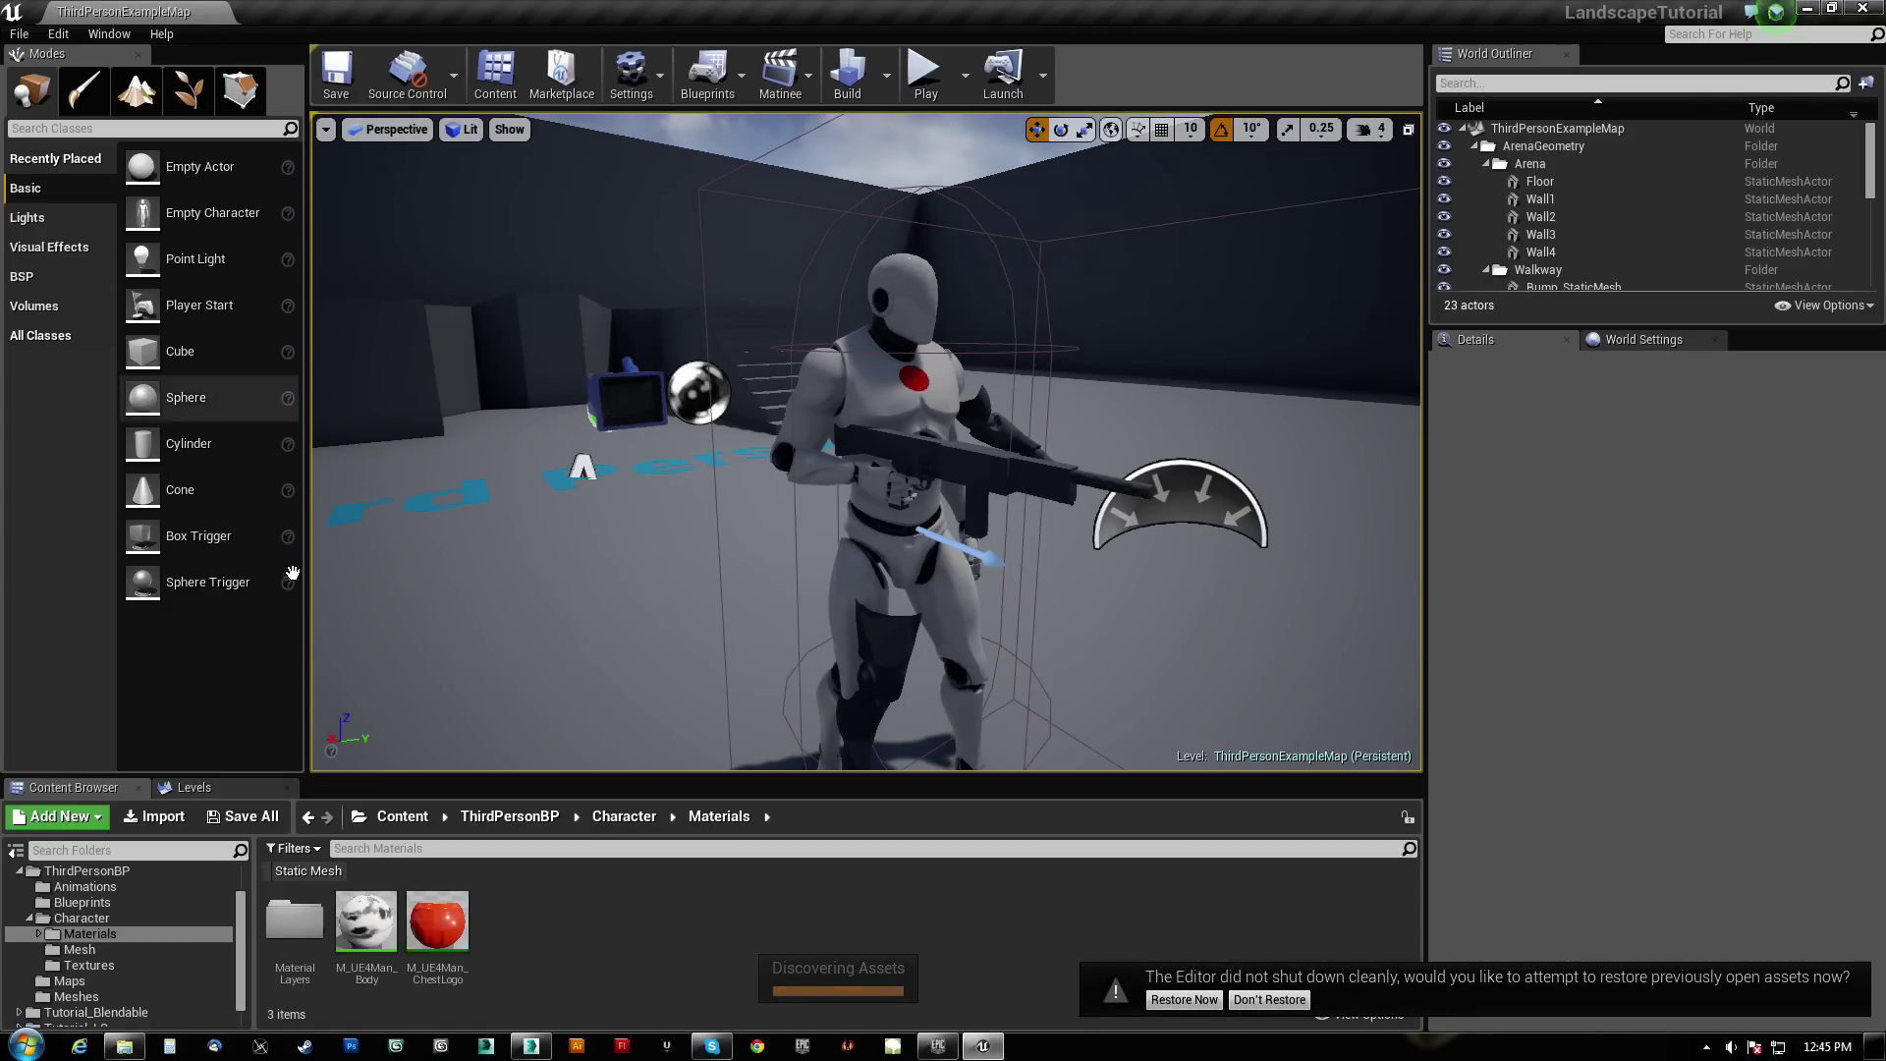
Open ThirdPersonAnimBlueprint from the Animations folder and close its JumpLoop, JumpEnd and JumpStart state graphs
{"action": "left_click", "coordinate": [44, 929]}
{"action": "left_click", "coordinate": [39, 887]}
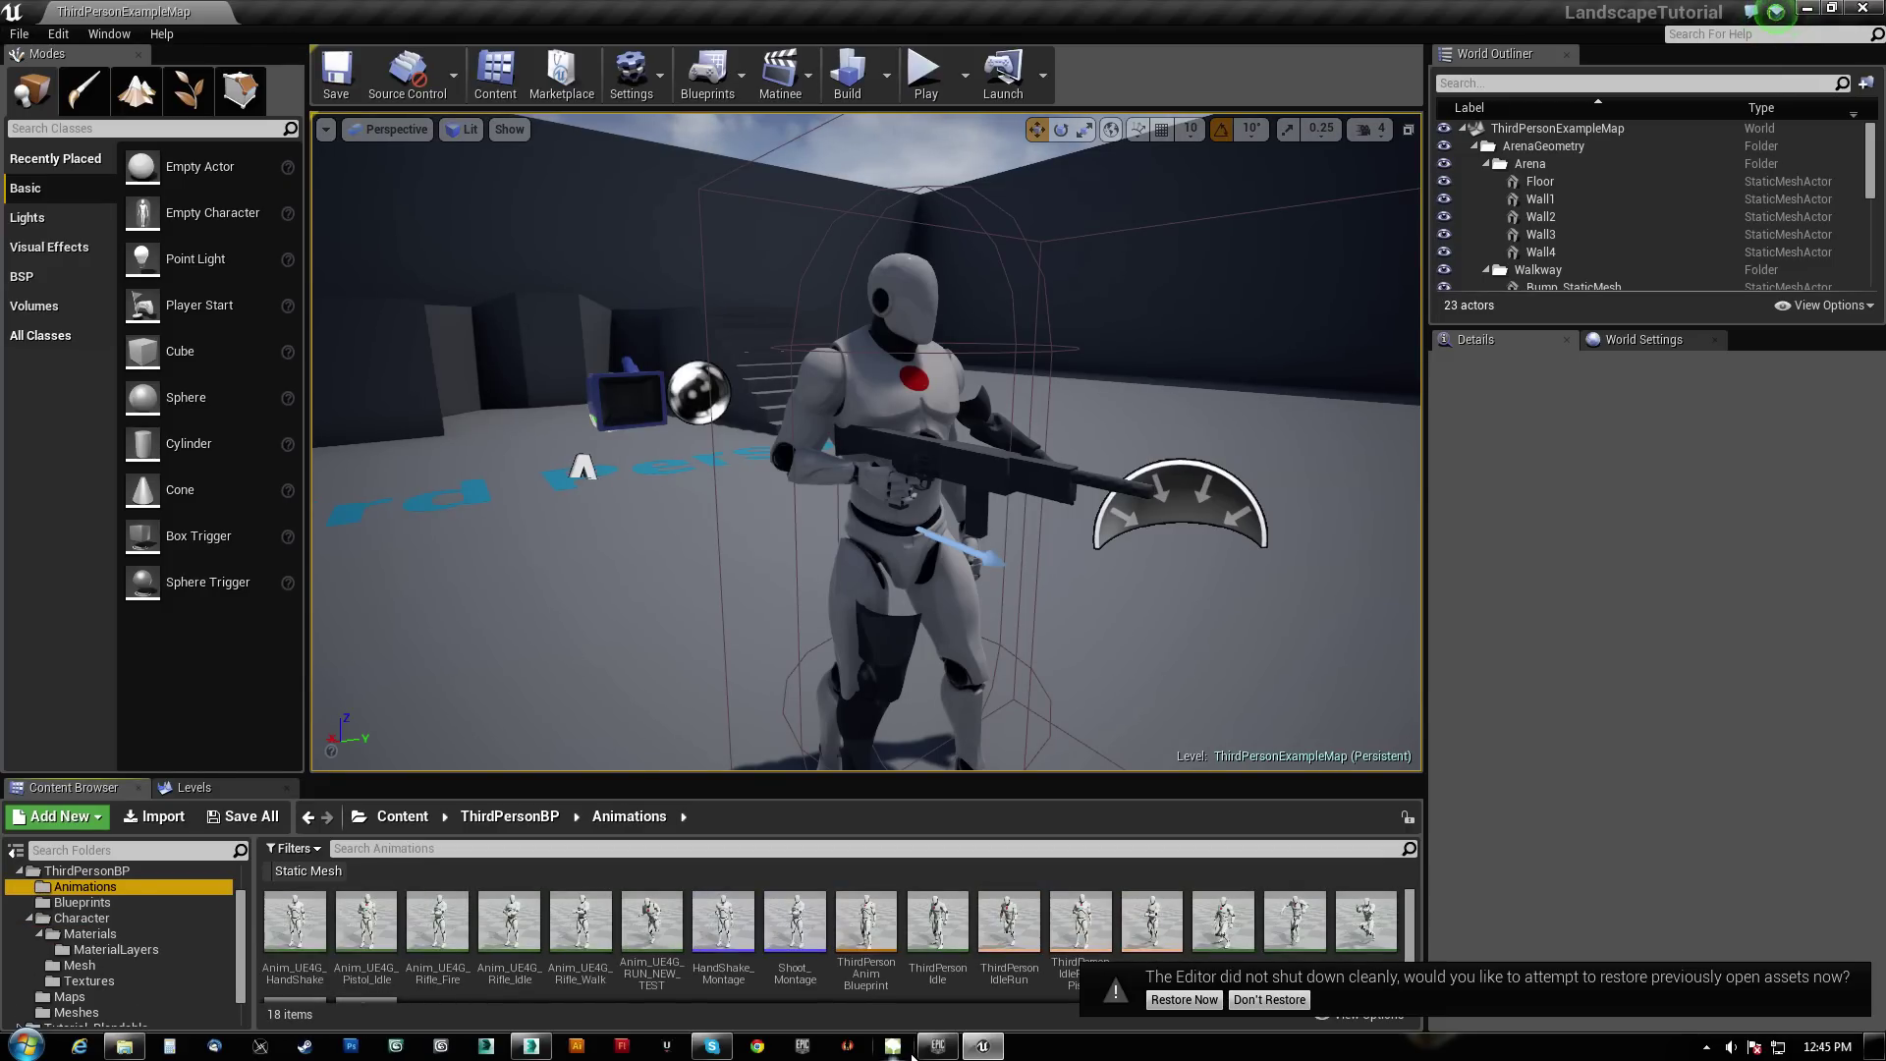
{"action": "double_click", "coordinate": [871, 933]}
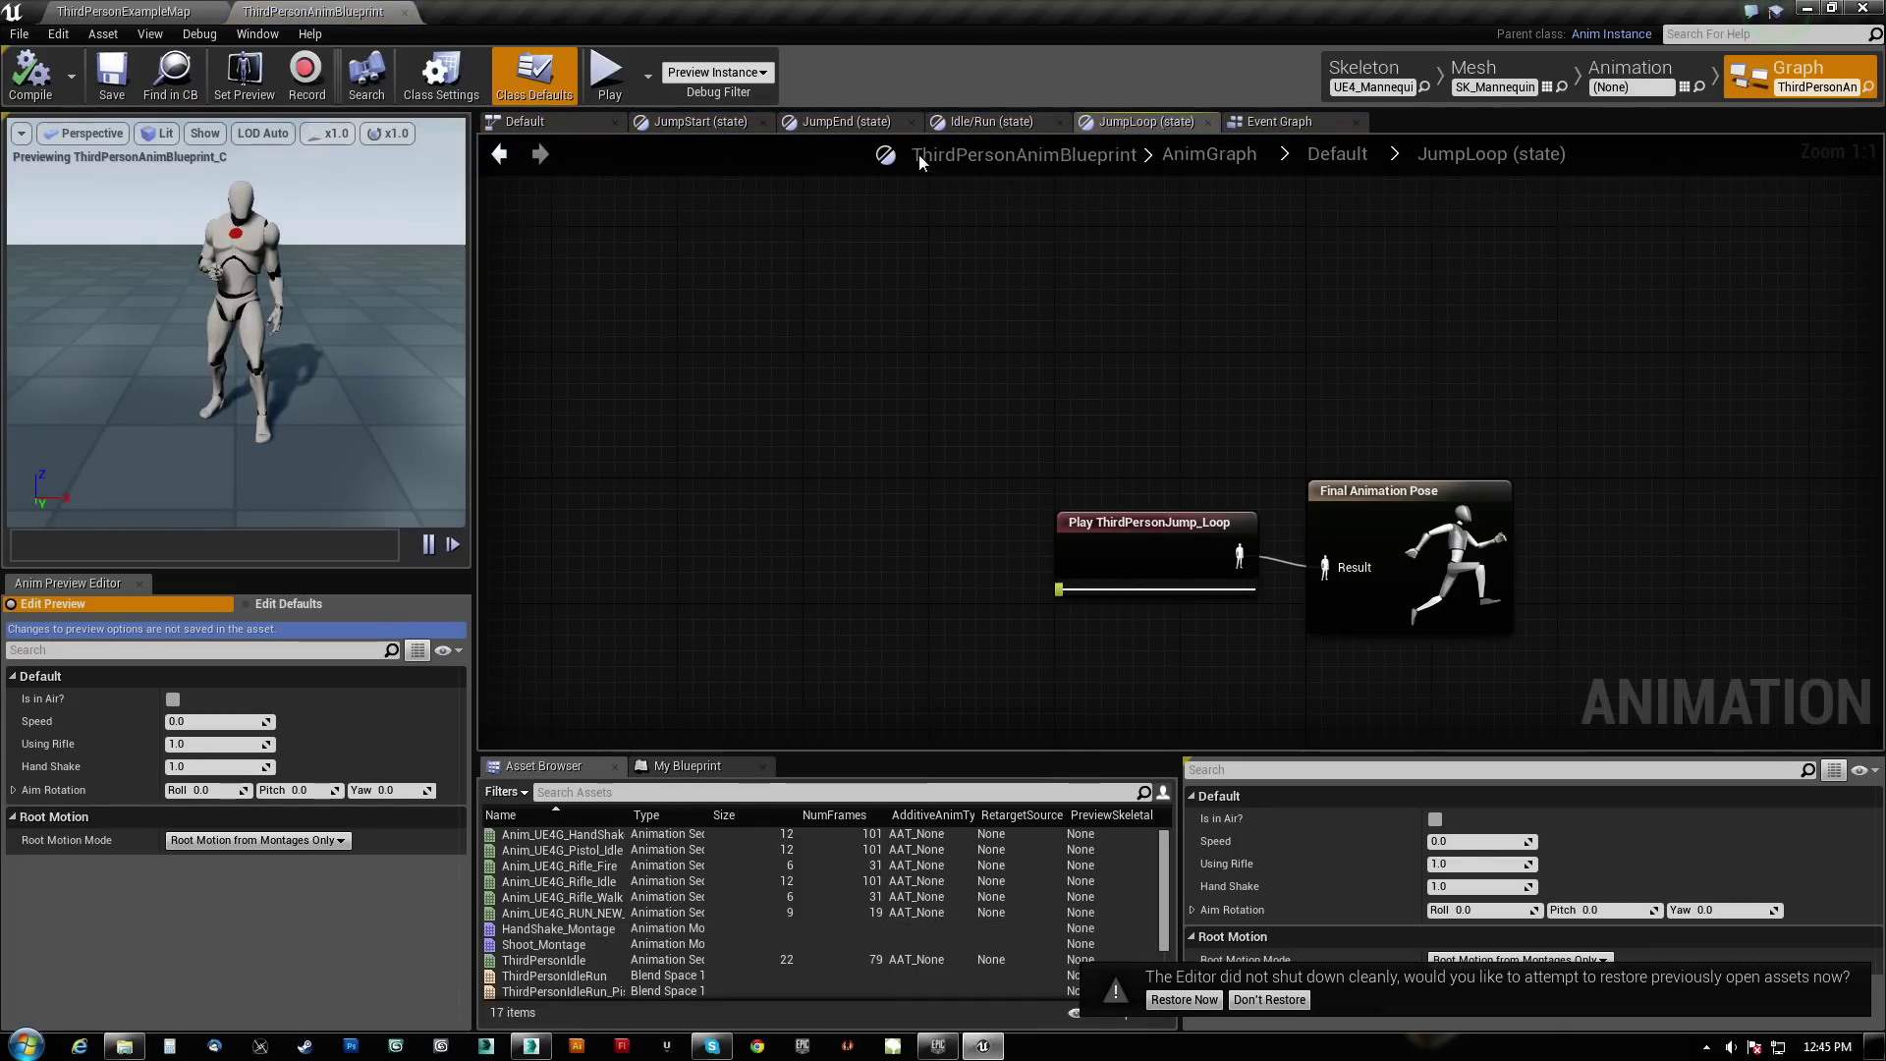
{"action": "left_click", "coordinate": [1205, 122]}
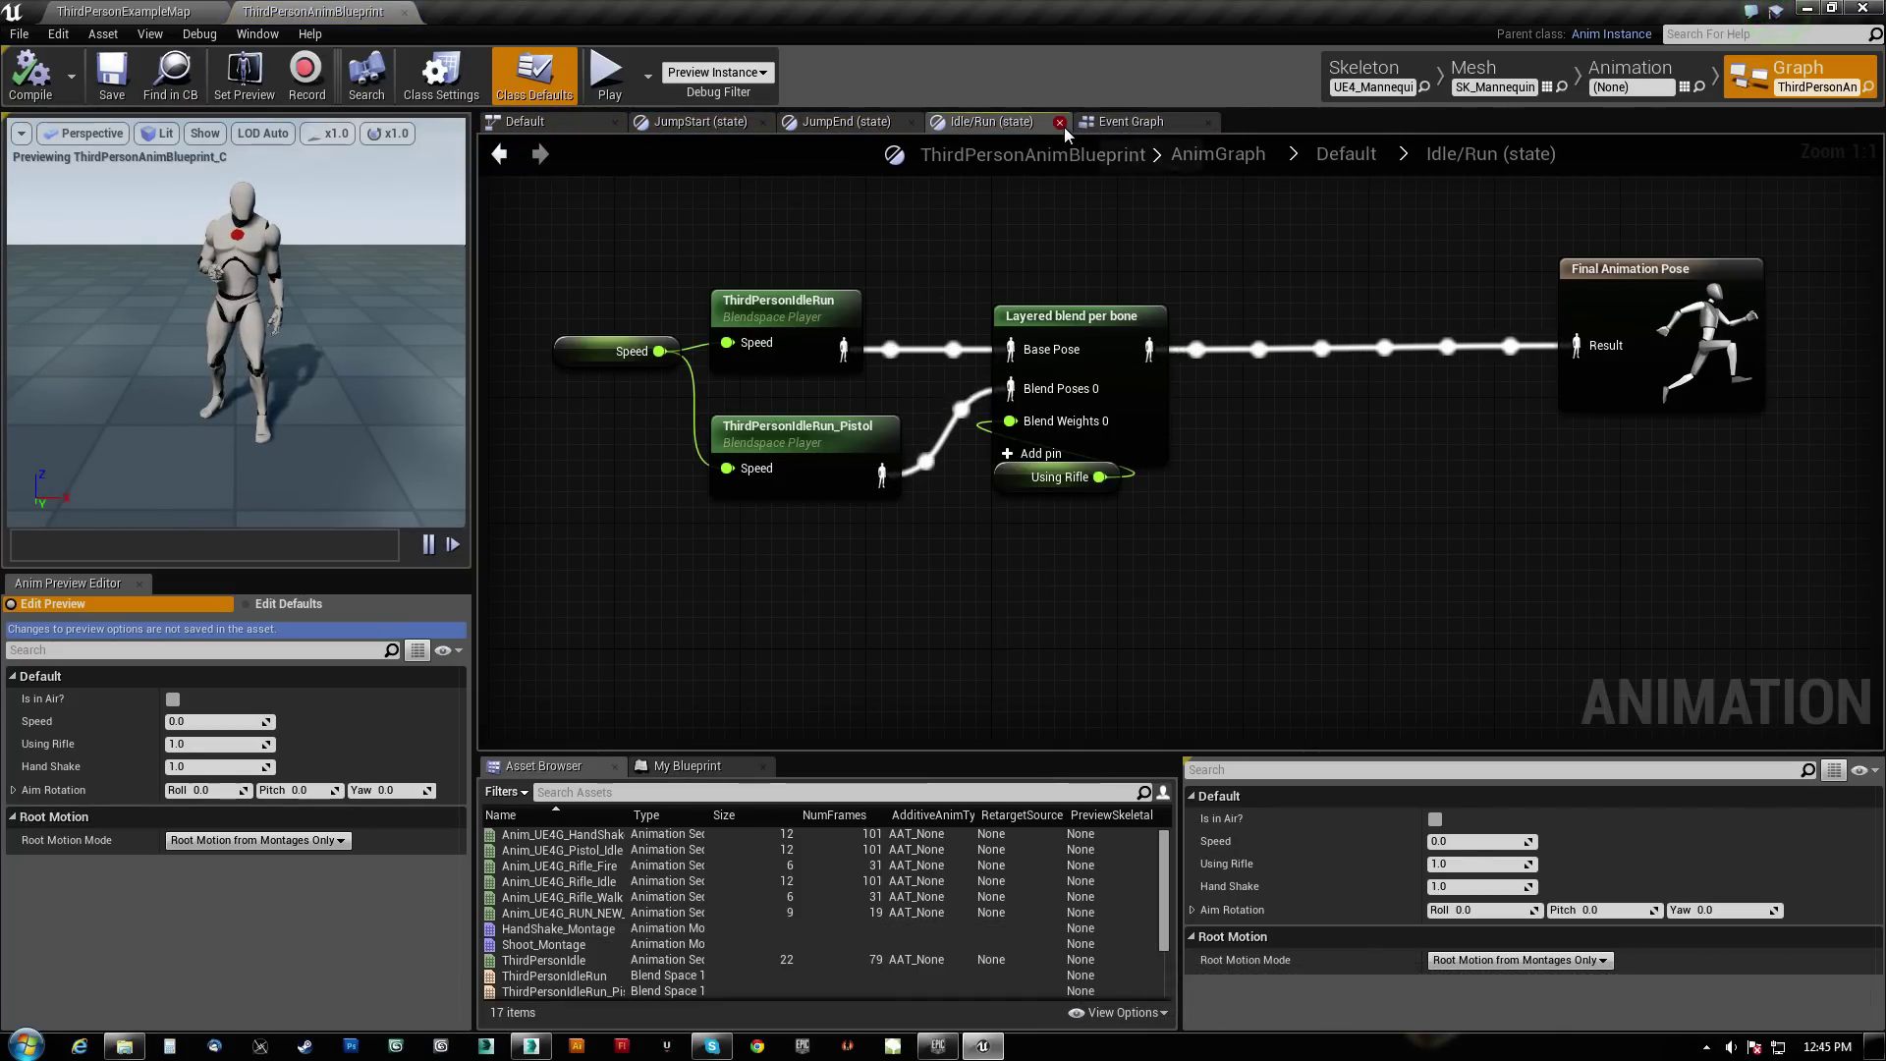
{"action": "left_click", "coordinate": [912, 123]}
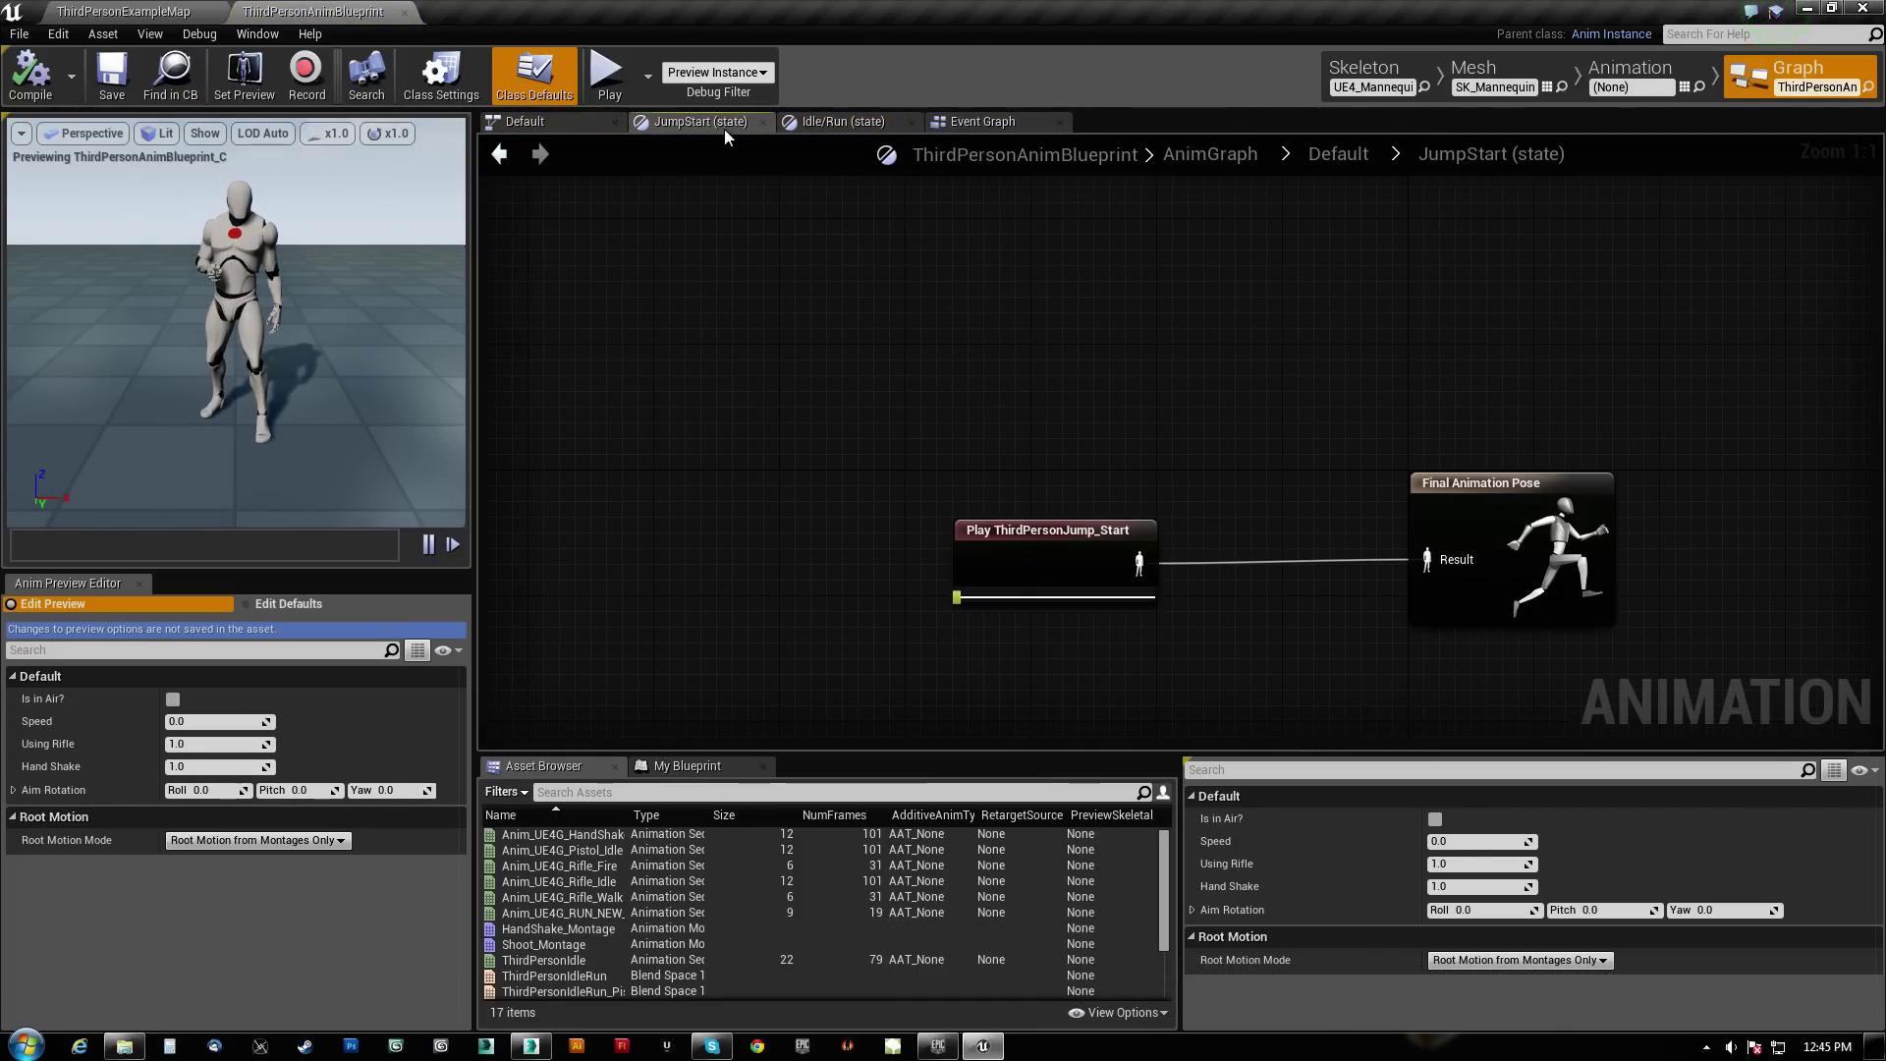
{"action": "left_click", "coordinate": [763, 122]}
{"action": "left_click", "coordinate": [715, 121]}
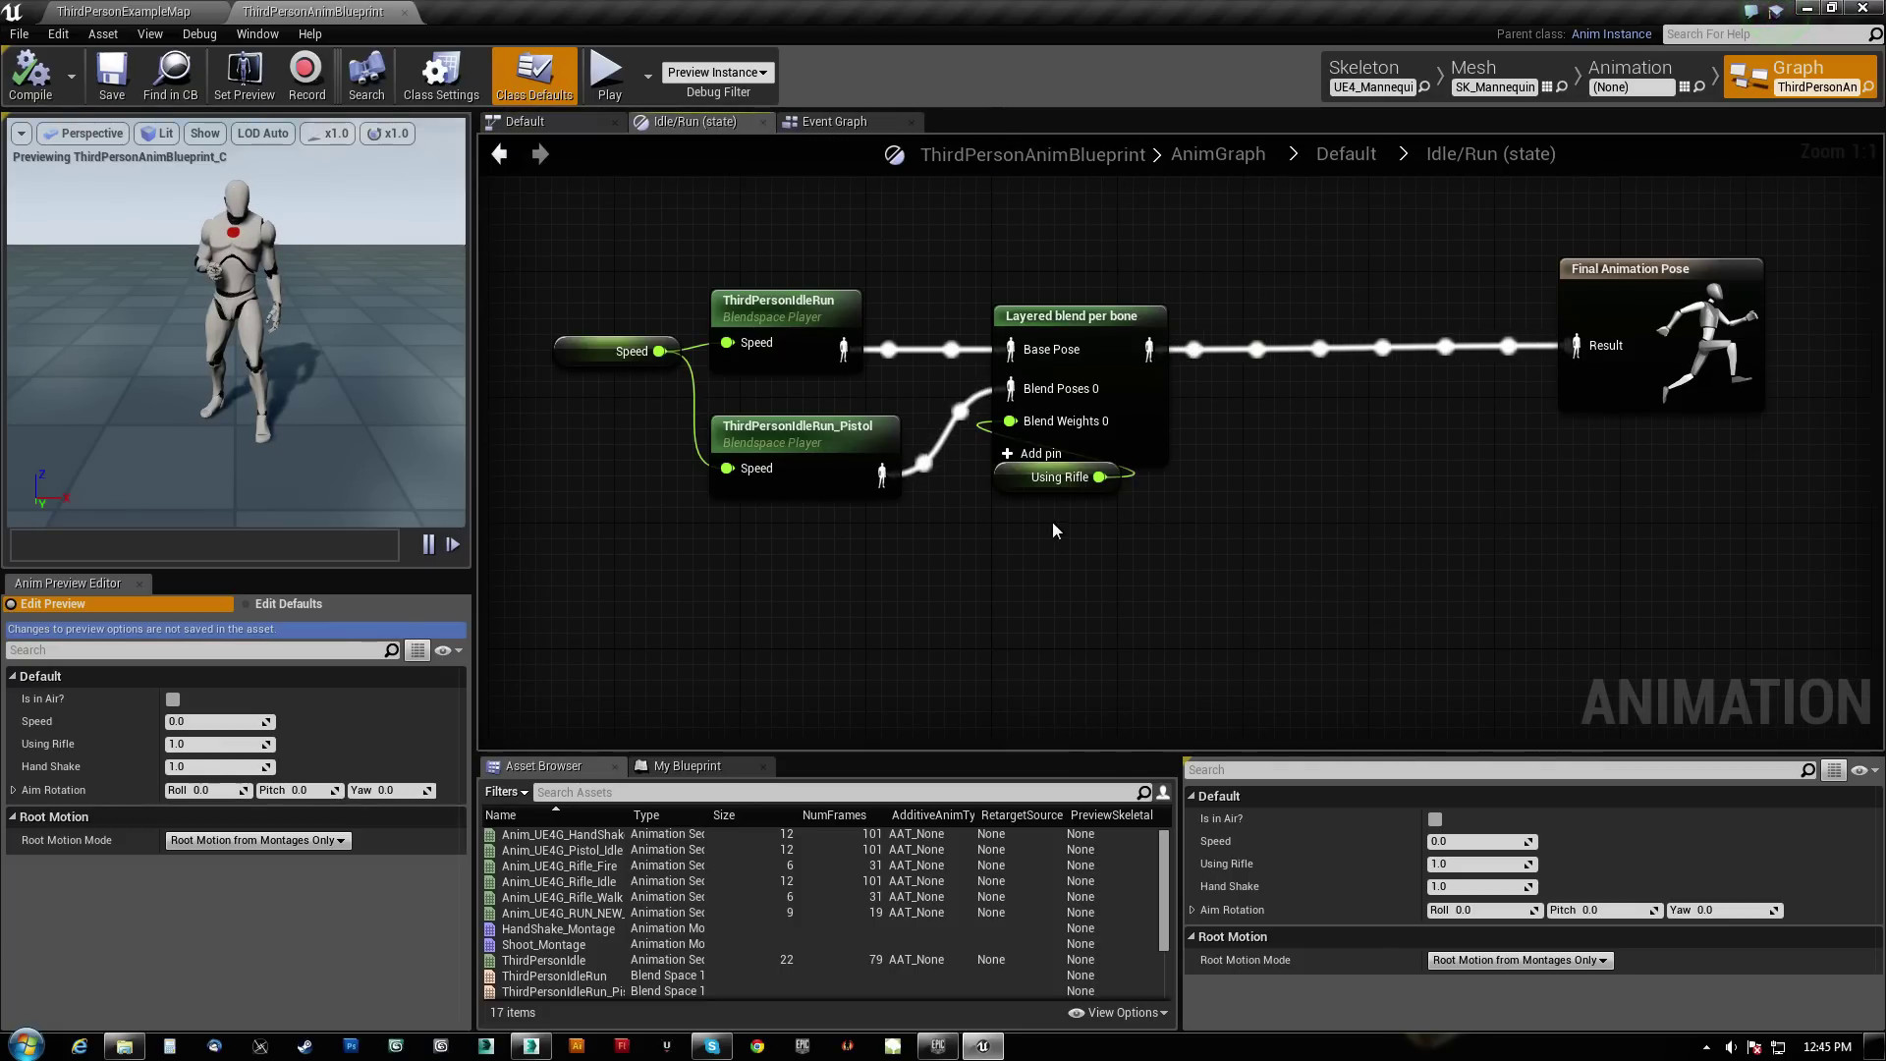
Duplicate ThirdPersonAnimBlueprint in the Animations folder as ThirdPersonAnimBlueprint_Rifle
{"action": "left_click", "coordinate": [120, 10]}
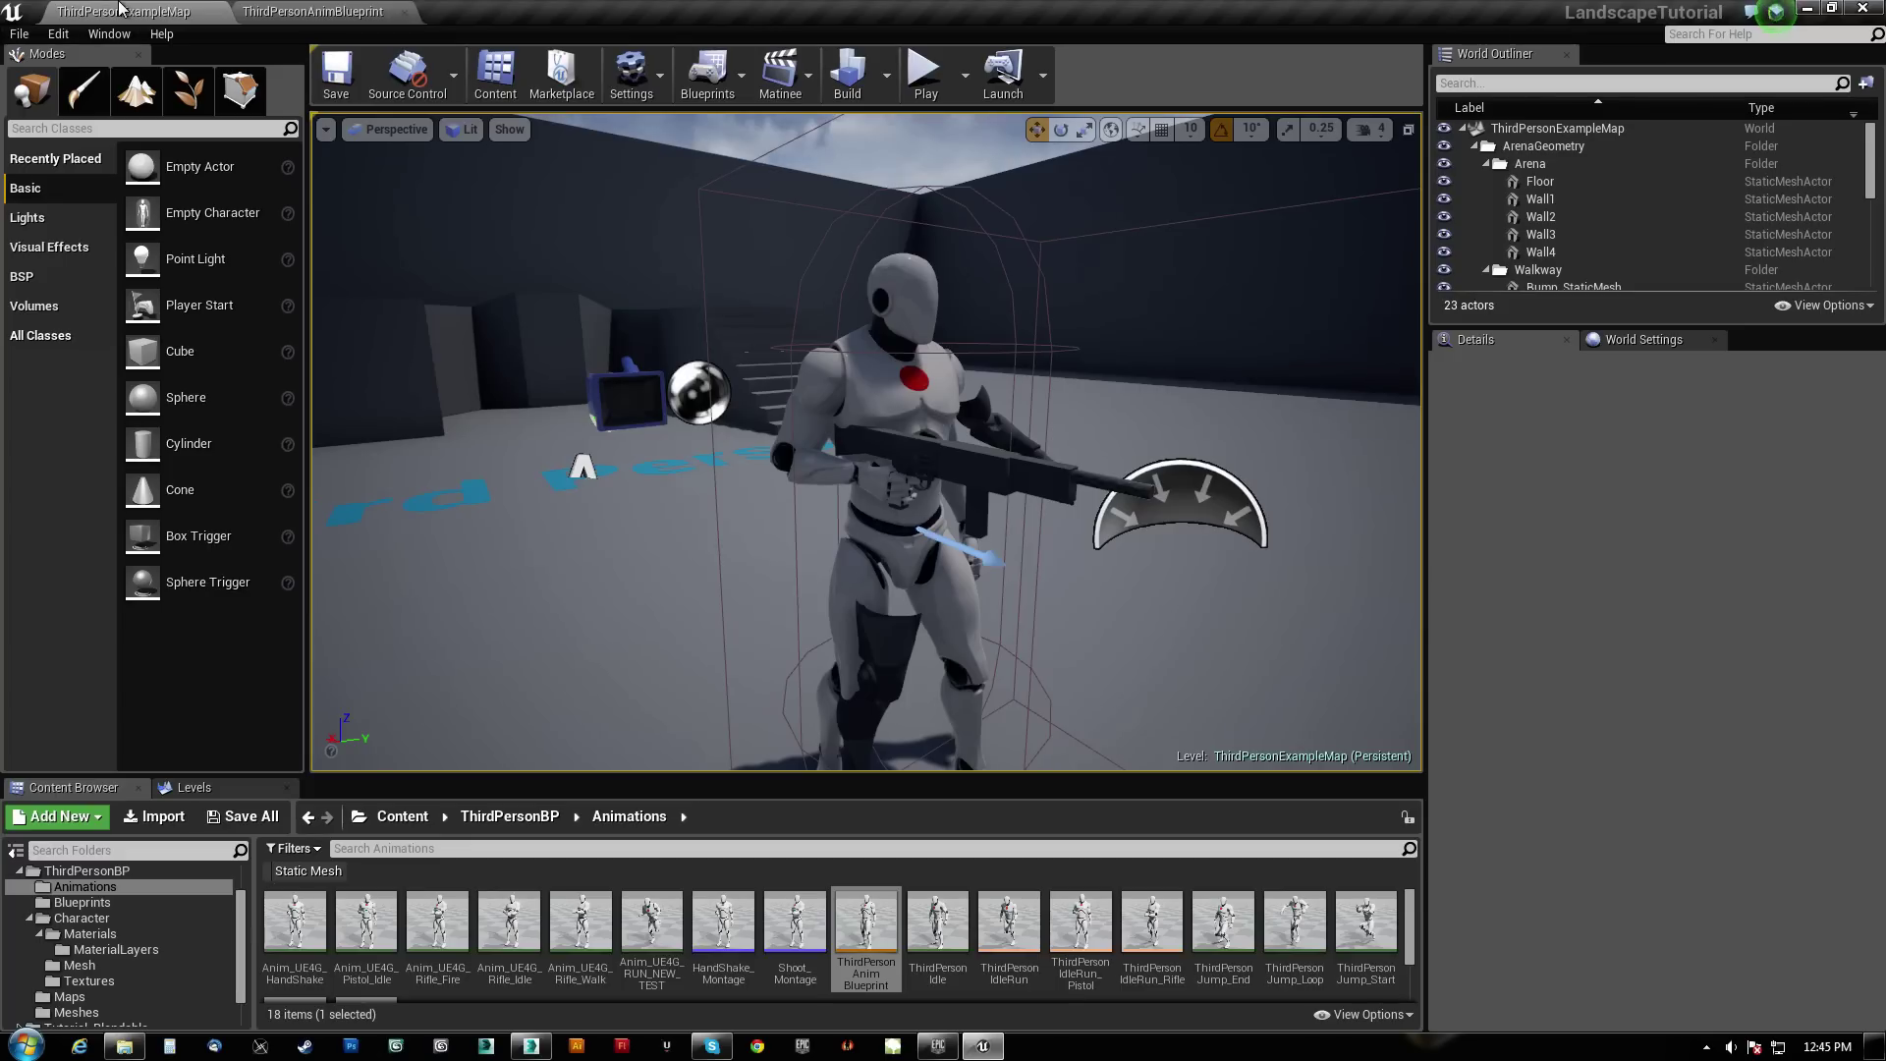
{"action": "right_click", "coordinate": [861, 919]}
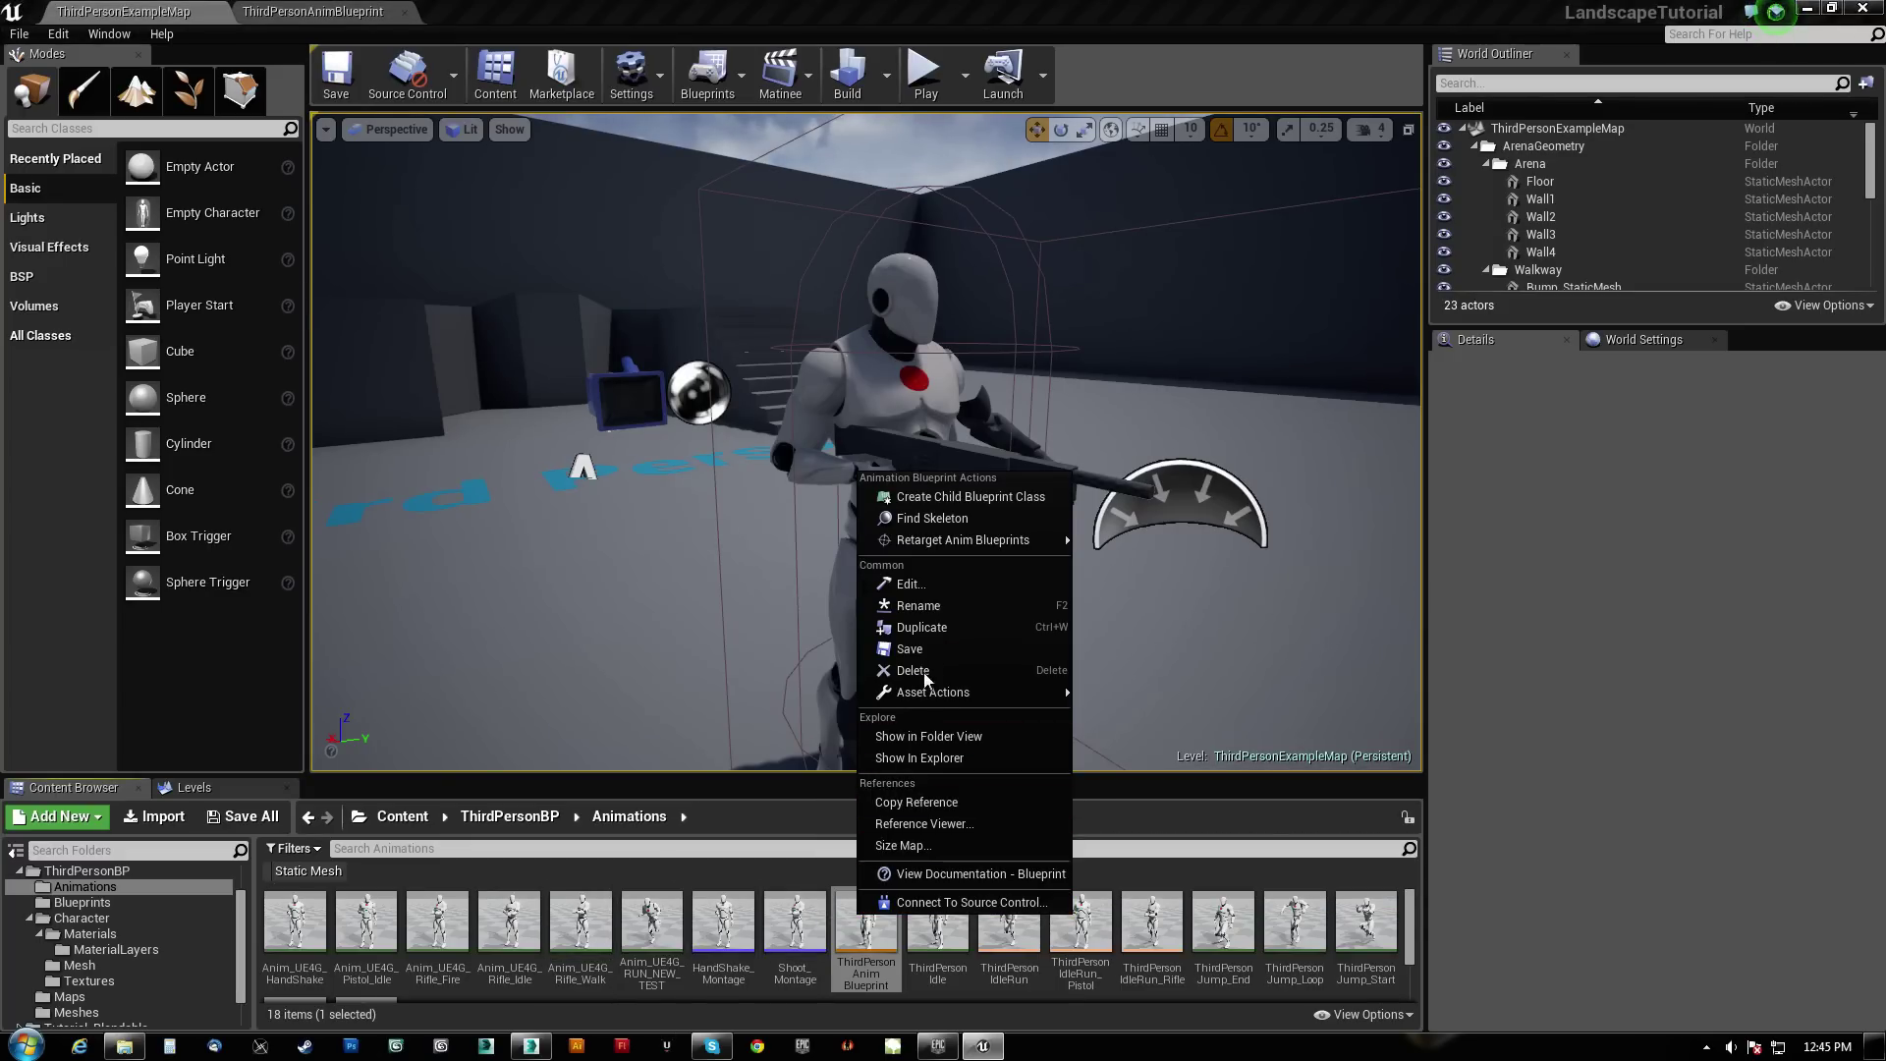
{"action": "left_click", "coordinate": [939, 629]}
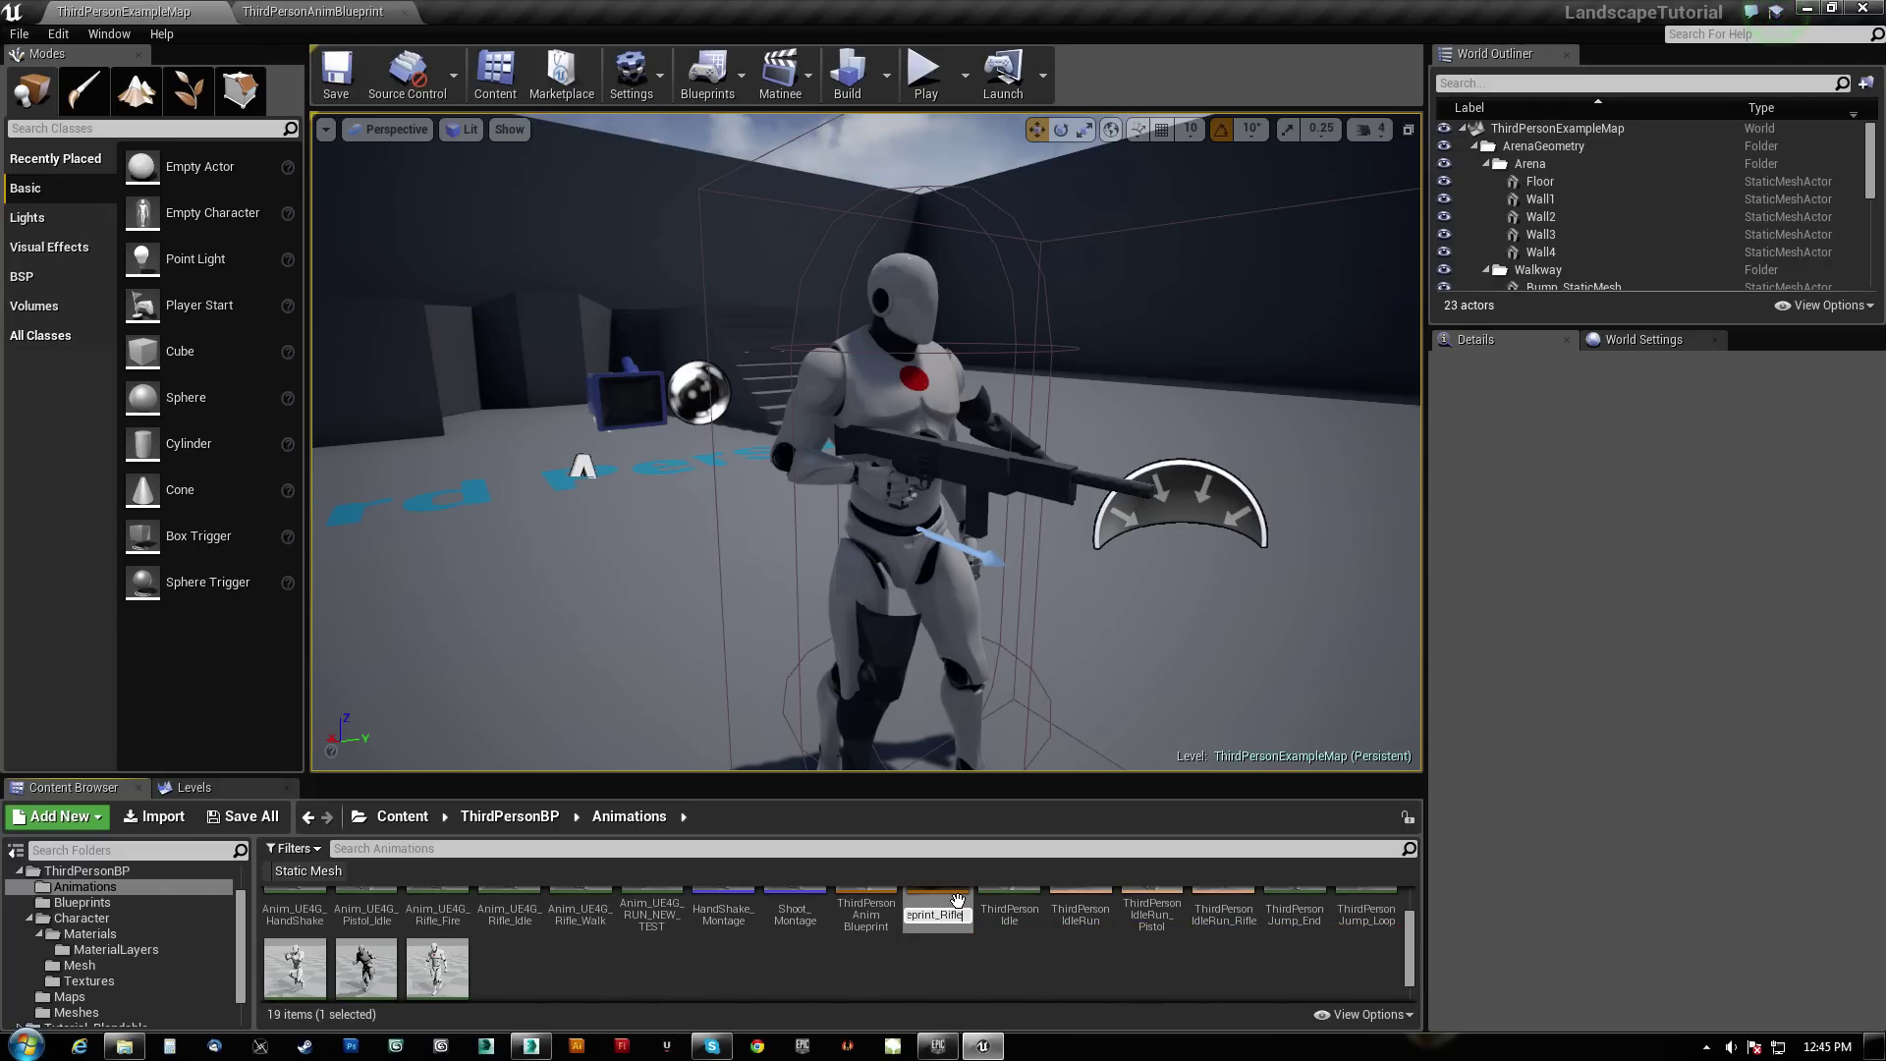
{"action": "scroll", "coordinate": [932, 970], "scroll_direction": "up", "scroll_amount": 1}
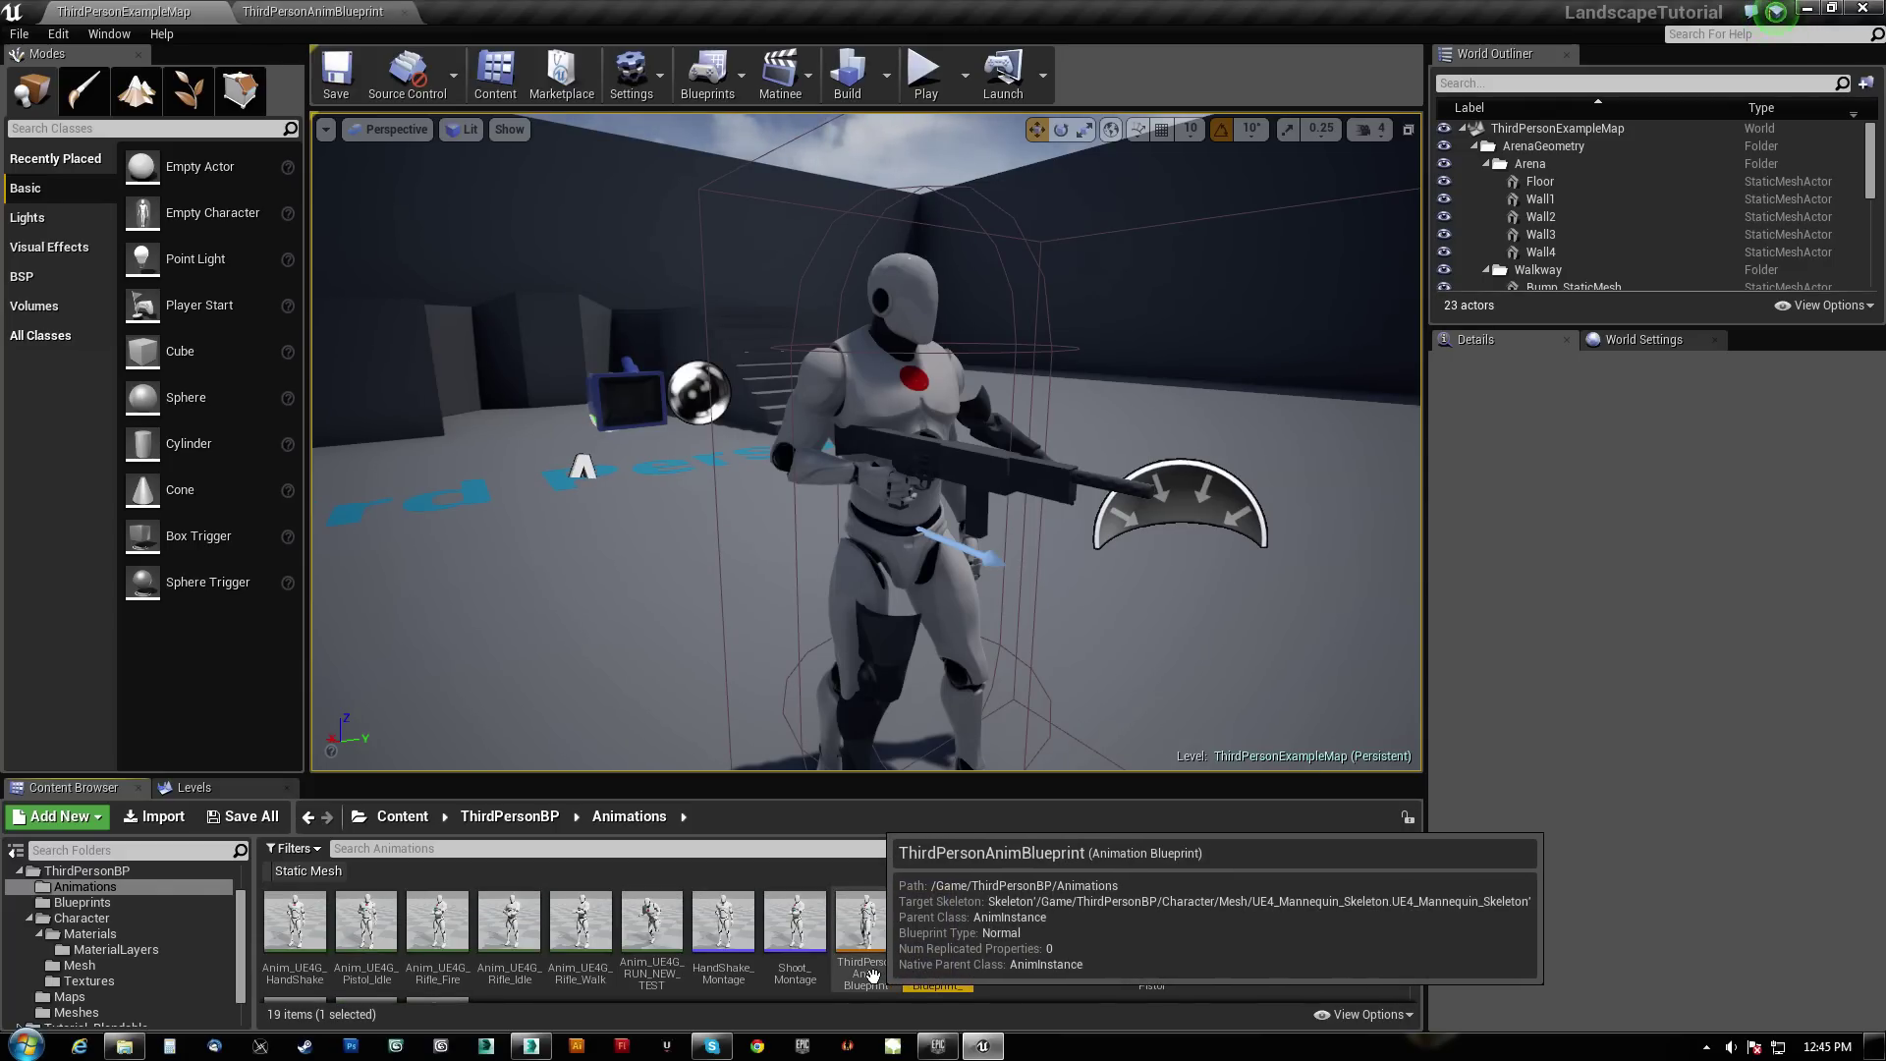
Rename the original ThirdPersonAnimBlueprint as ThirdPersonAnimBlueprint_Pistol
{"action": "left_click", "coordinate": [880, 970]}
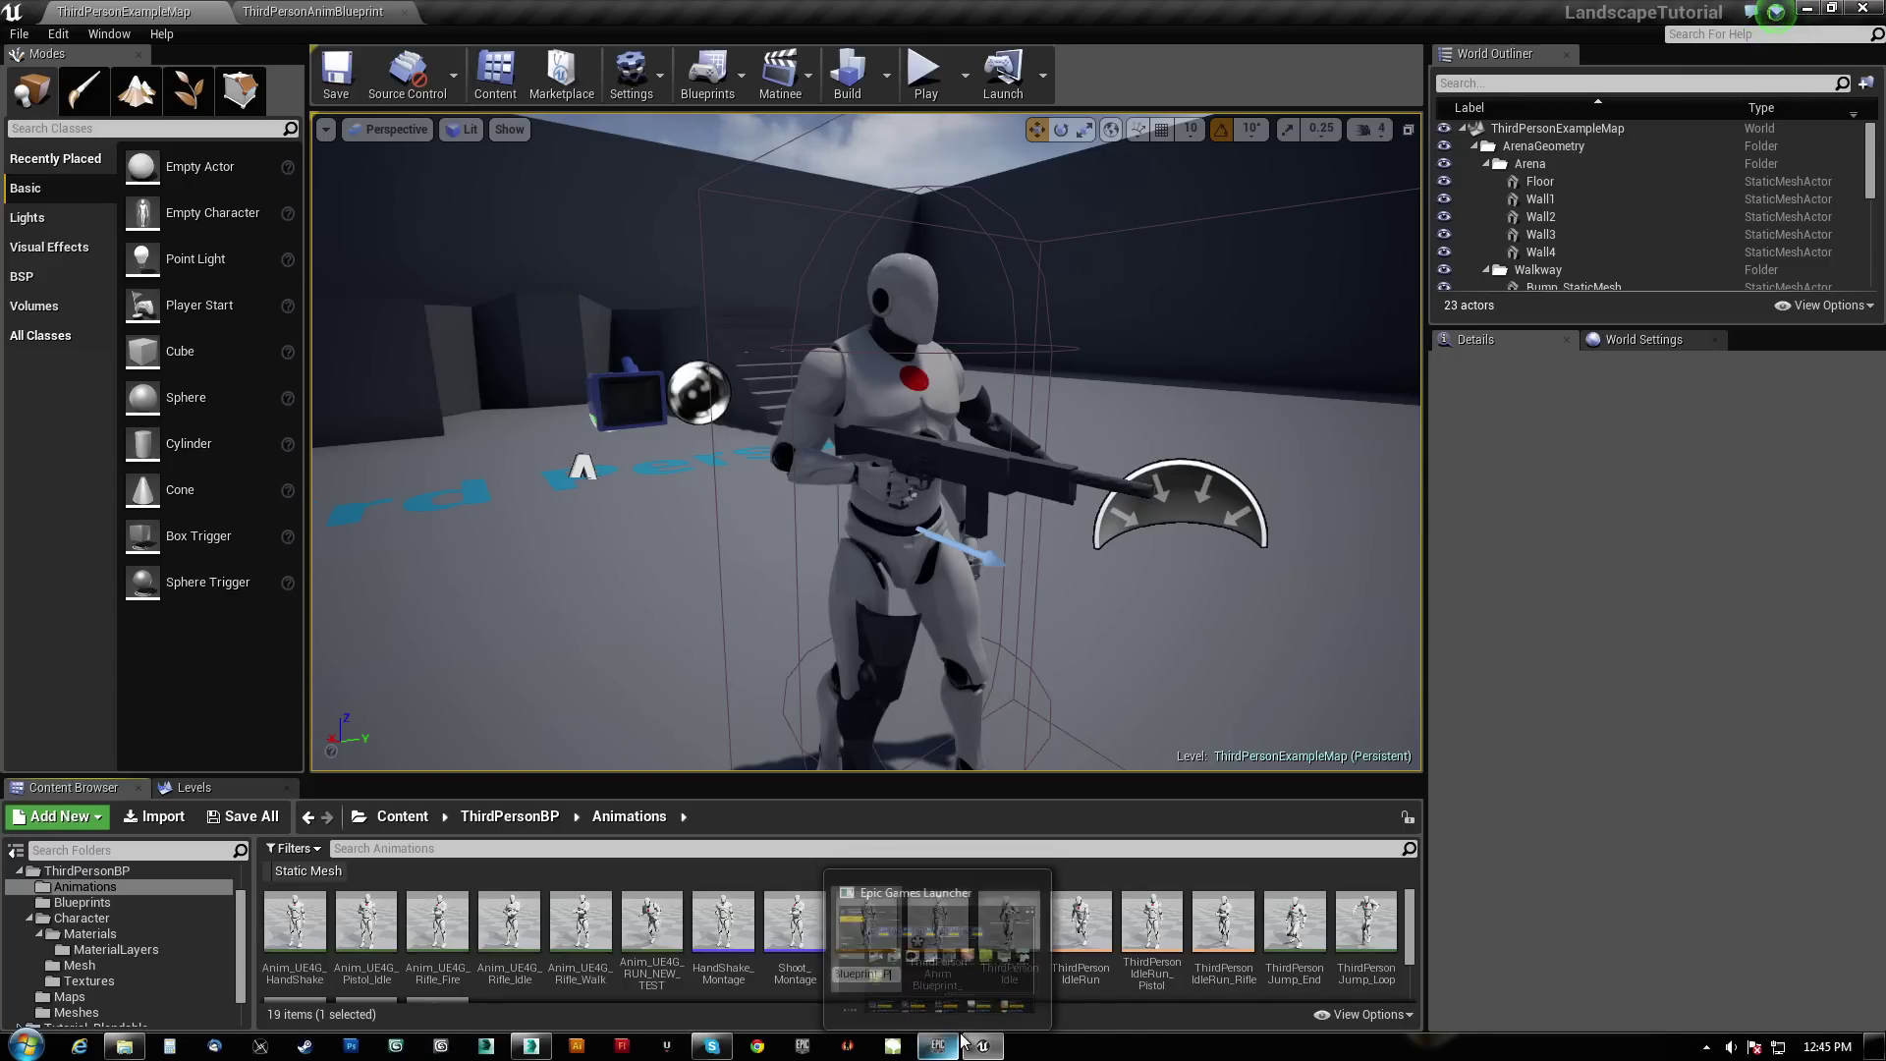
{"action": "mouse_move", "coordinate": [962, 1039]}
{"action": "key", "text": "Return"}
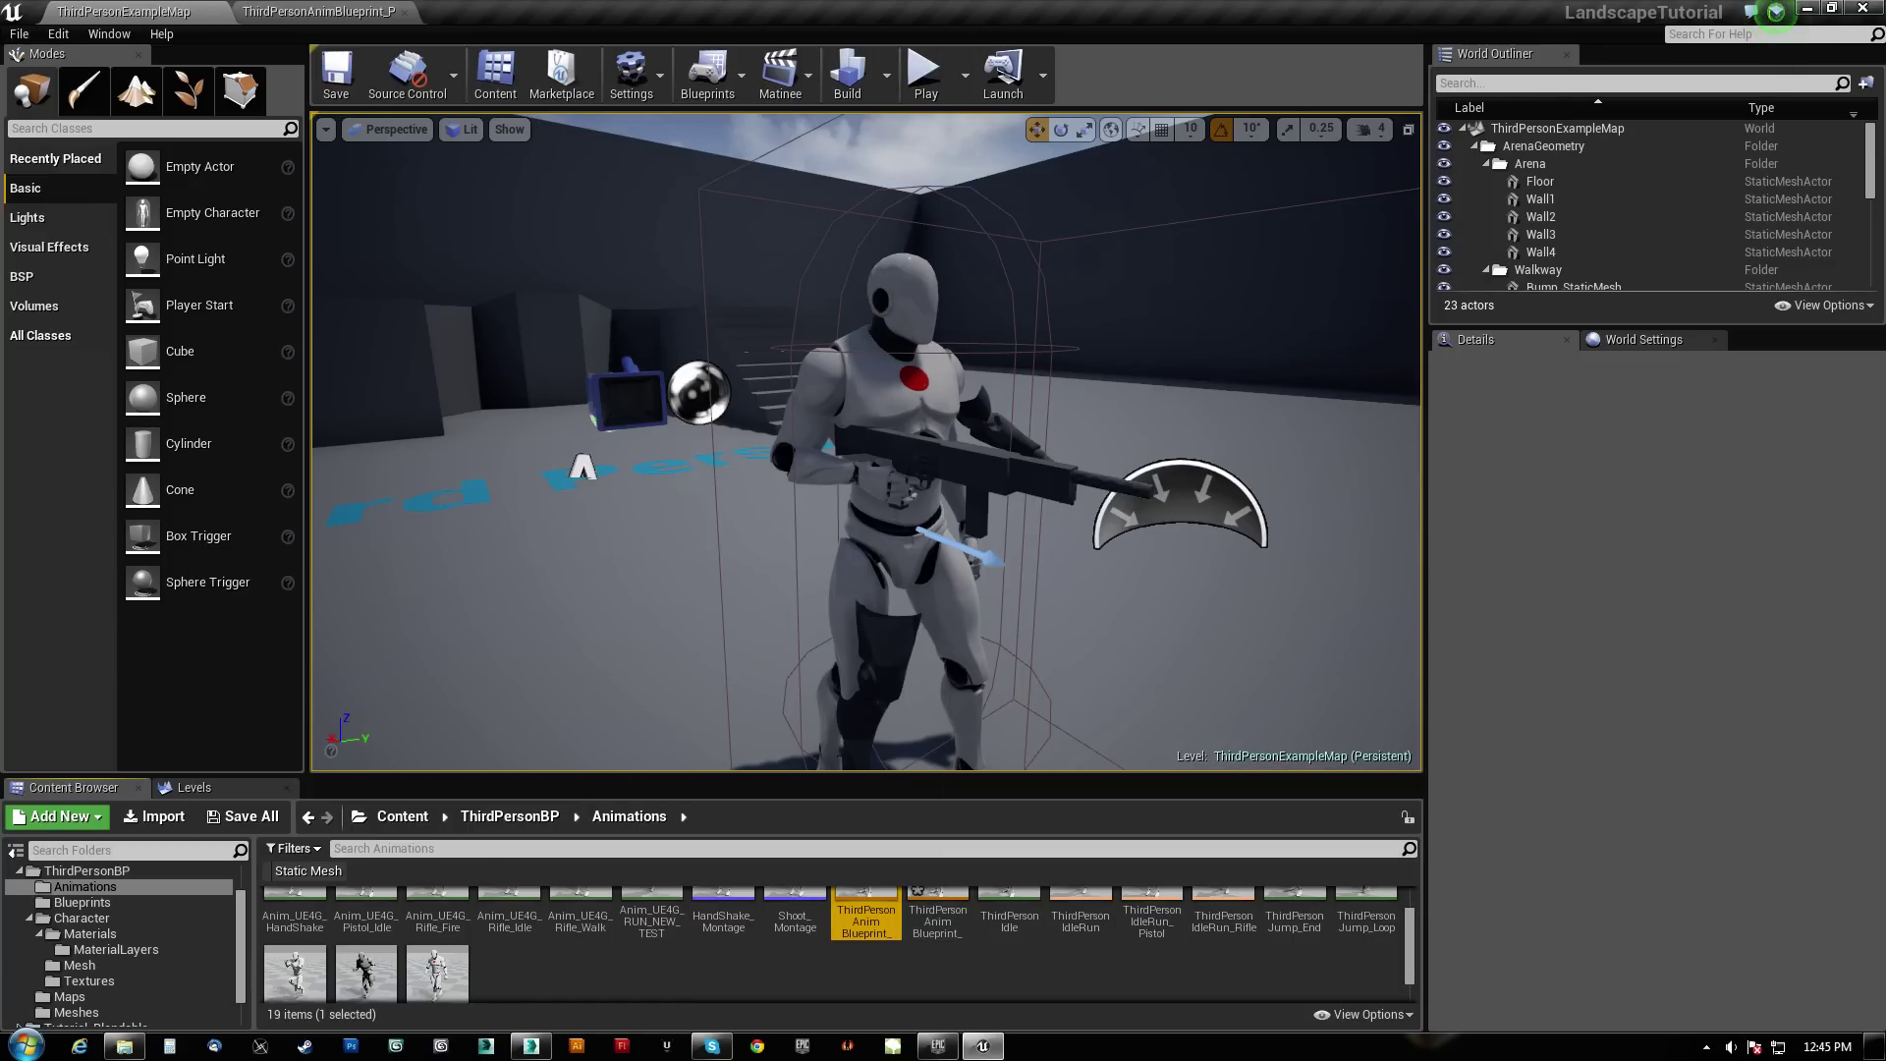
Rename the ThirdPersonAnimBlueprint_Rifle asset as 3p_Rifle_AnimBP
{"action": "right_click_drag", "start_coordinate": [933, 625], "coordinate": [928, 616]}
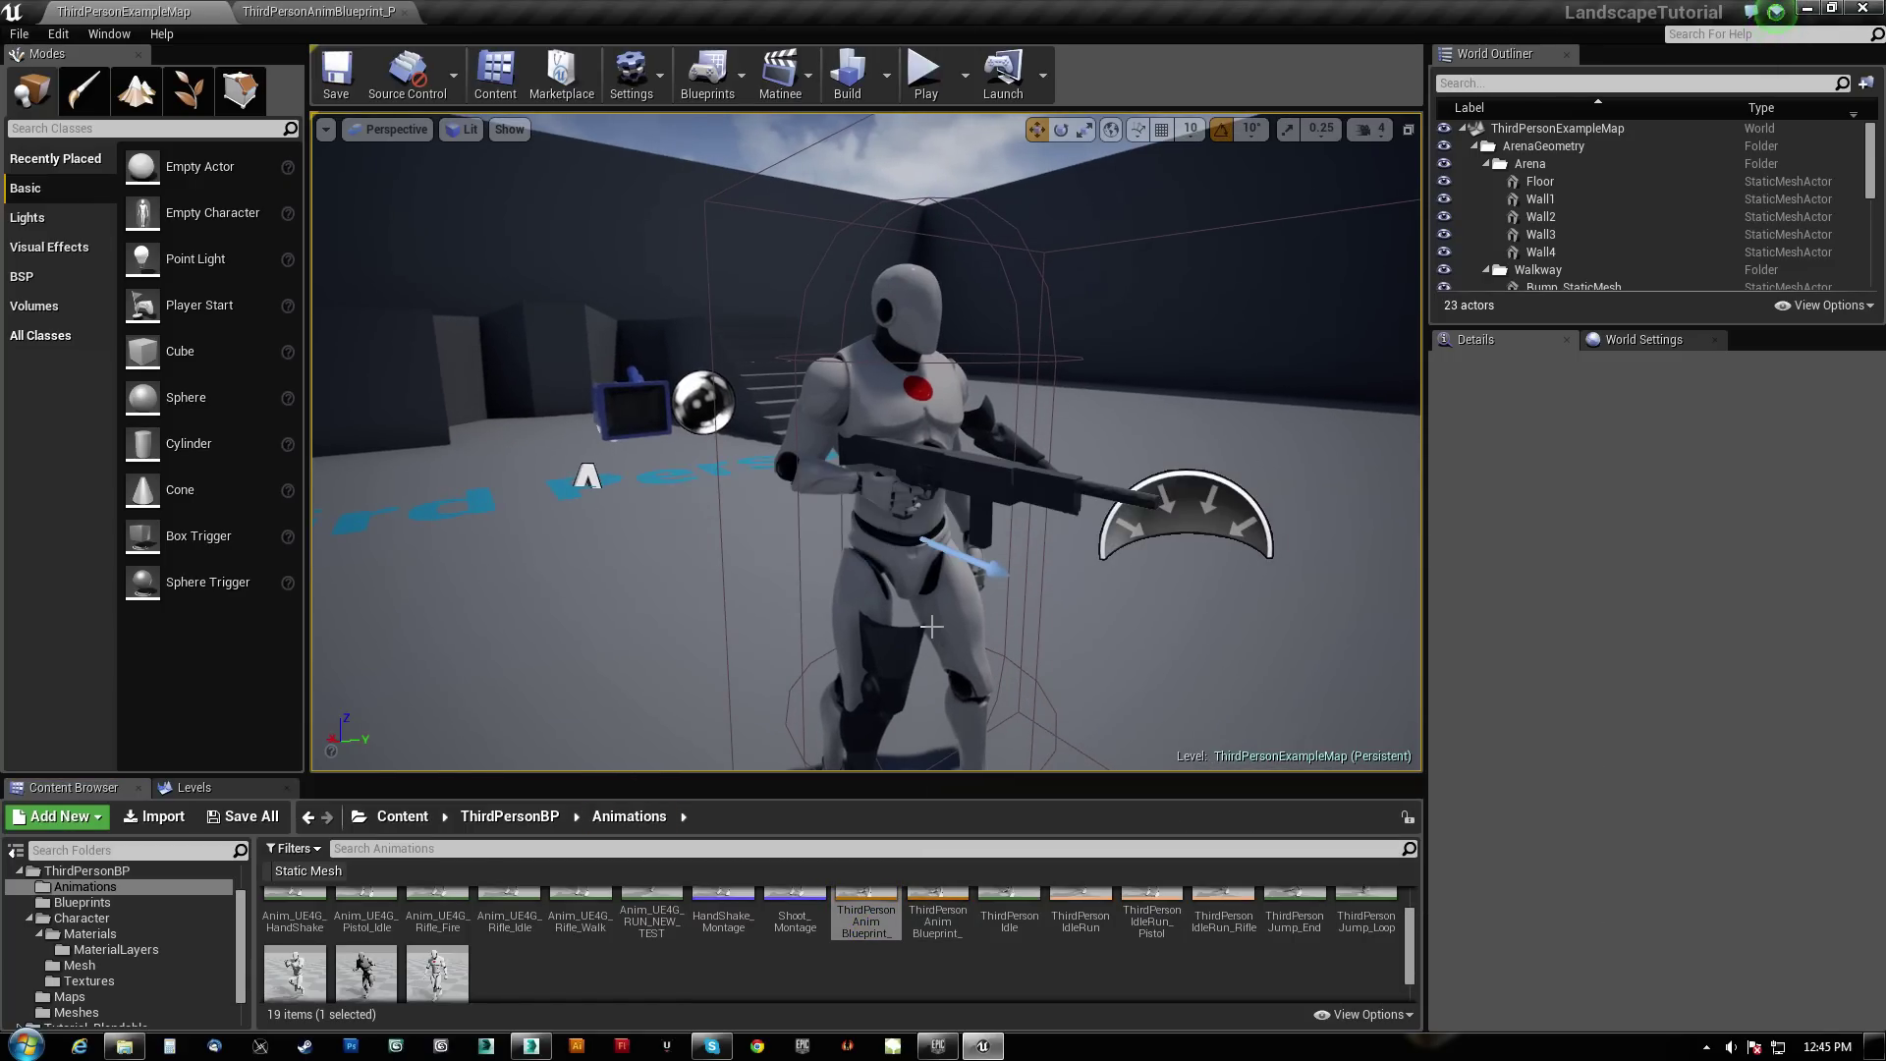
{"action": "left_click", "coordinate": [929, 912]}
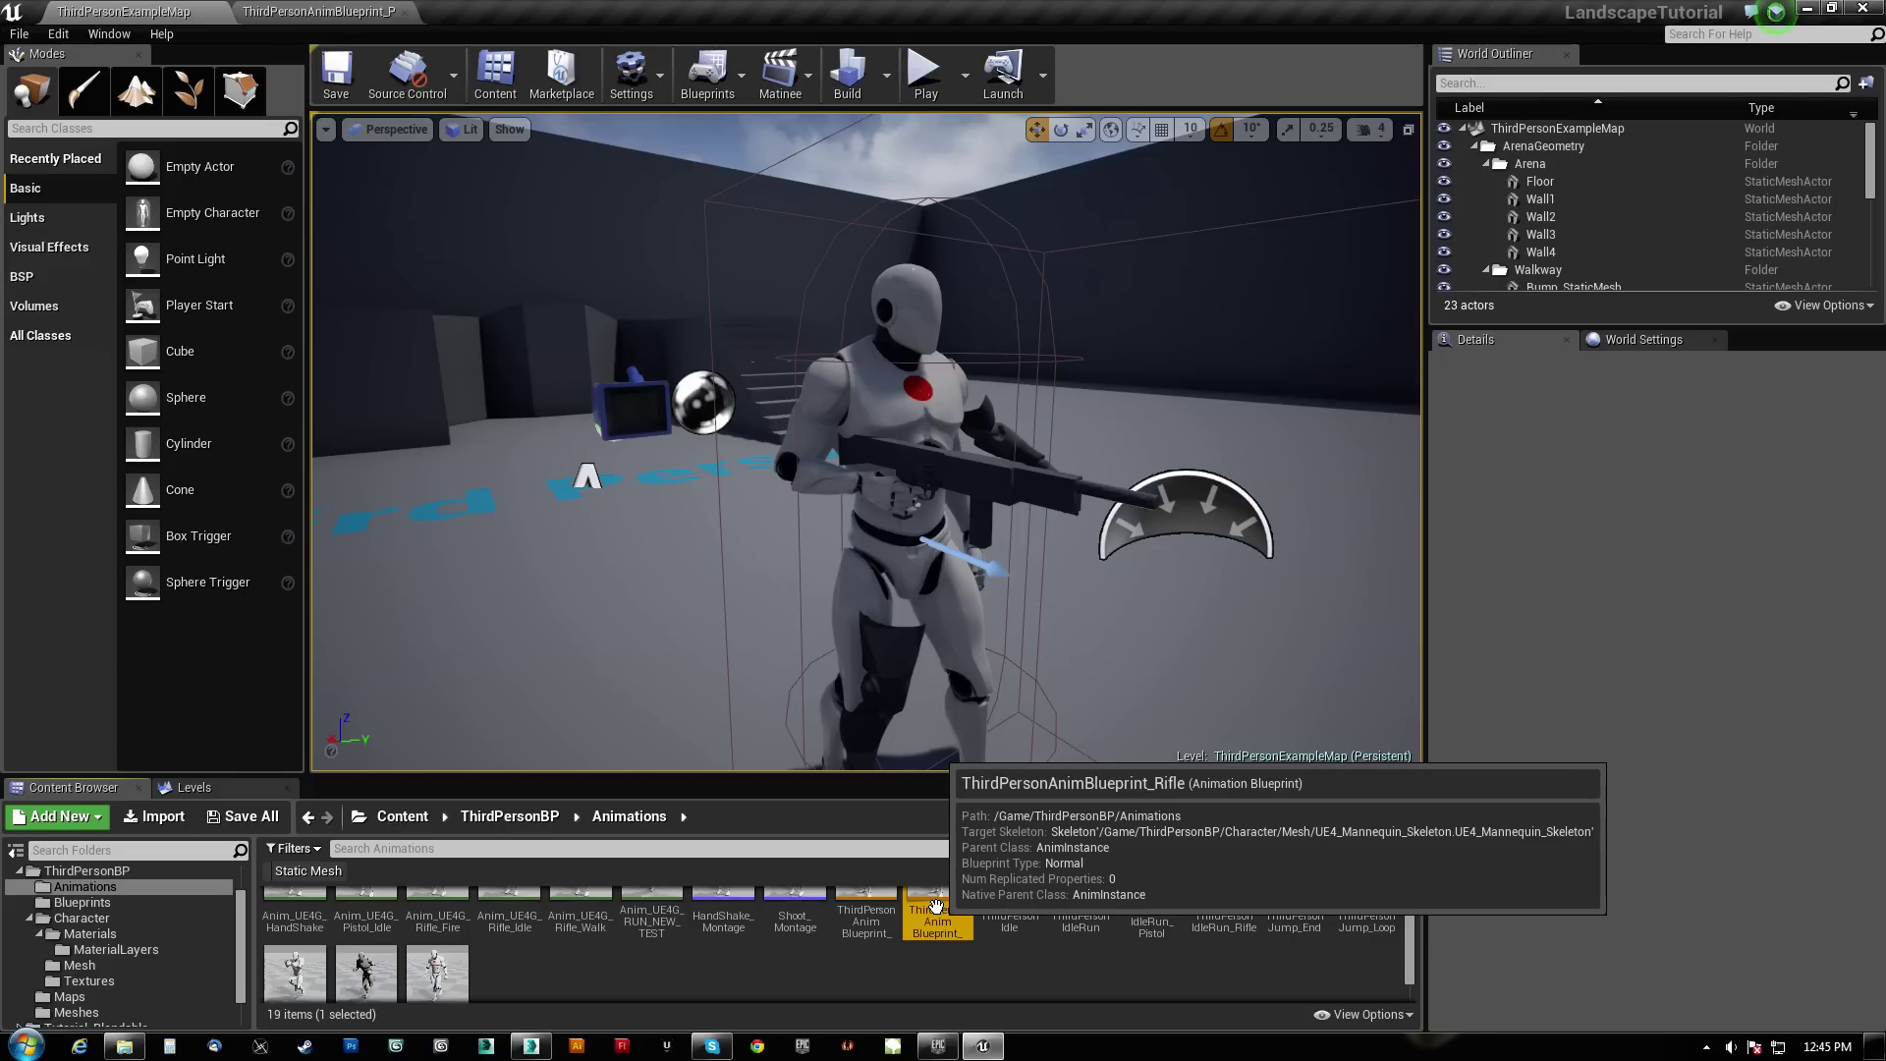
{"action": "key", "text": "F2"}
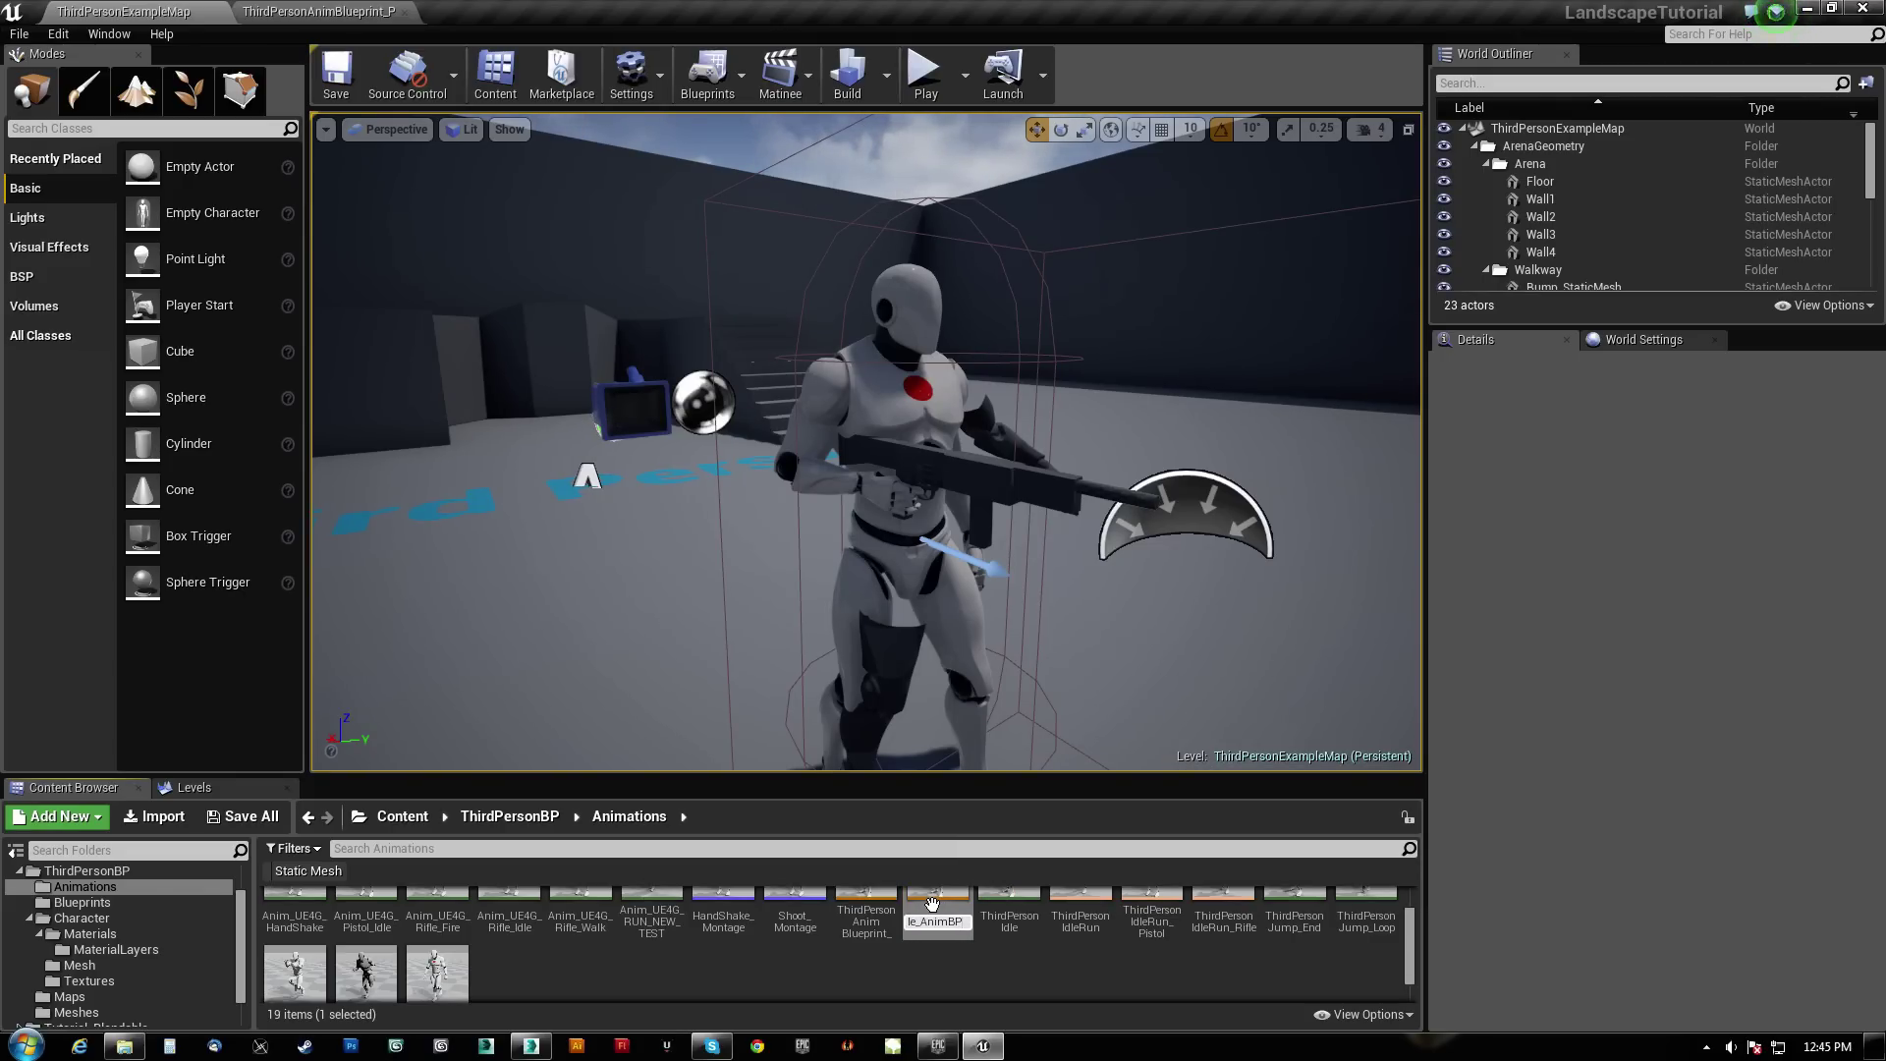
{"action": "key", "text": "Return"}
Rename the ThirdPersonAnimBlueprint_Pistol asset as 3p_Pistol_AnimBP
{"action": "left_click", "coordinate": [931, 903]}
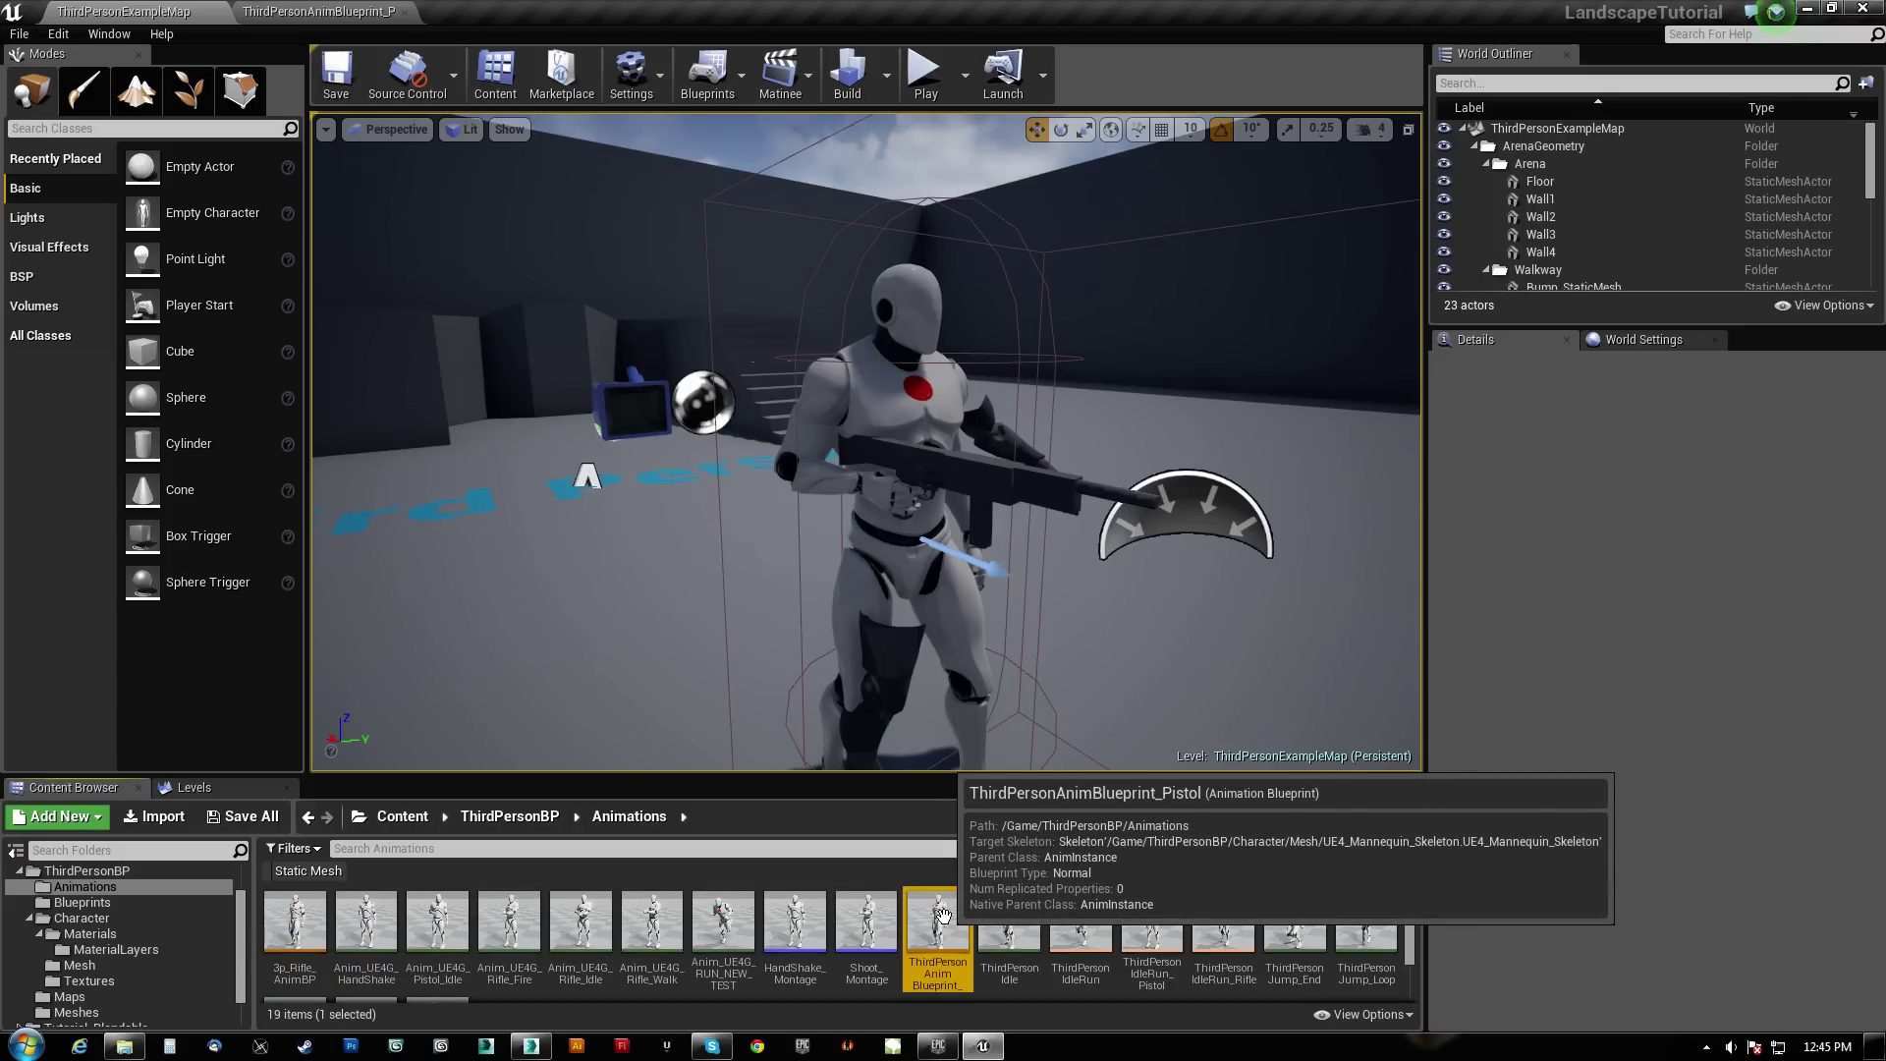
{"action": "key", "text": "F2"}
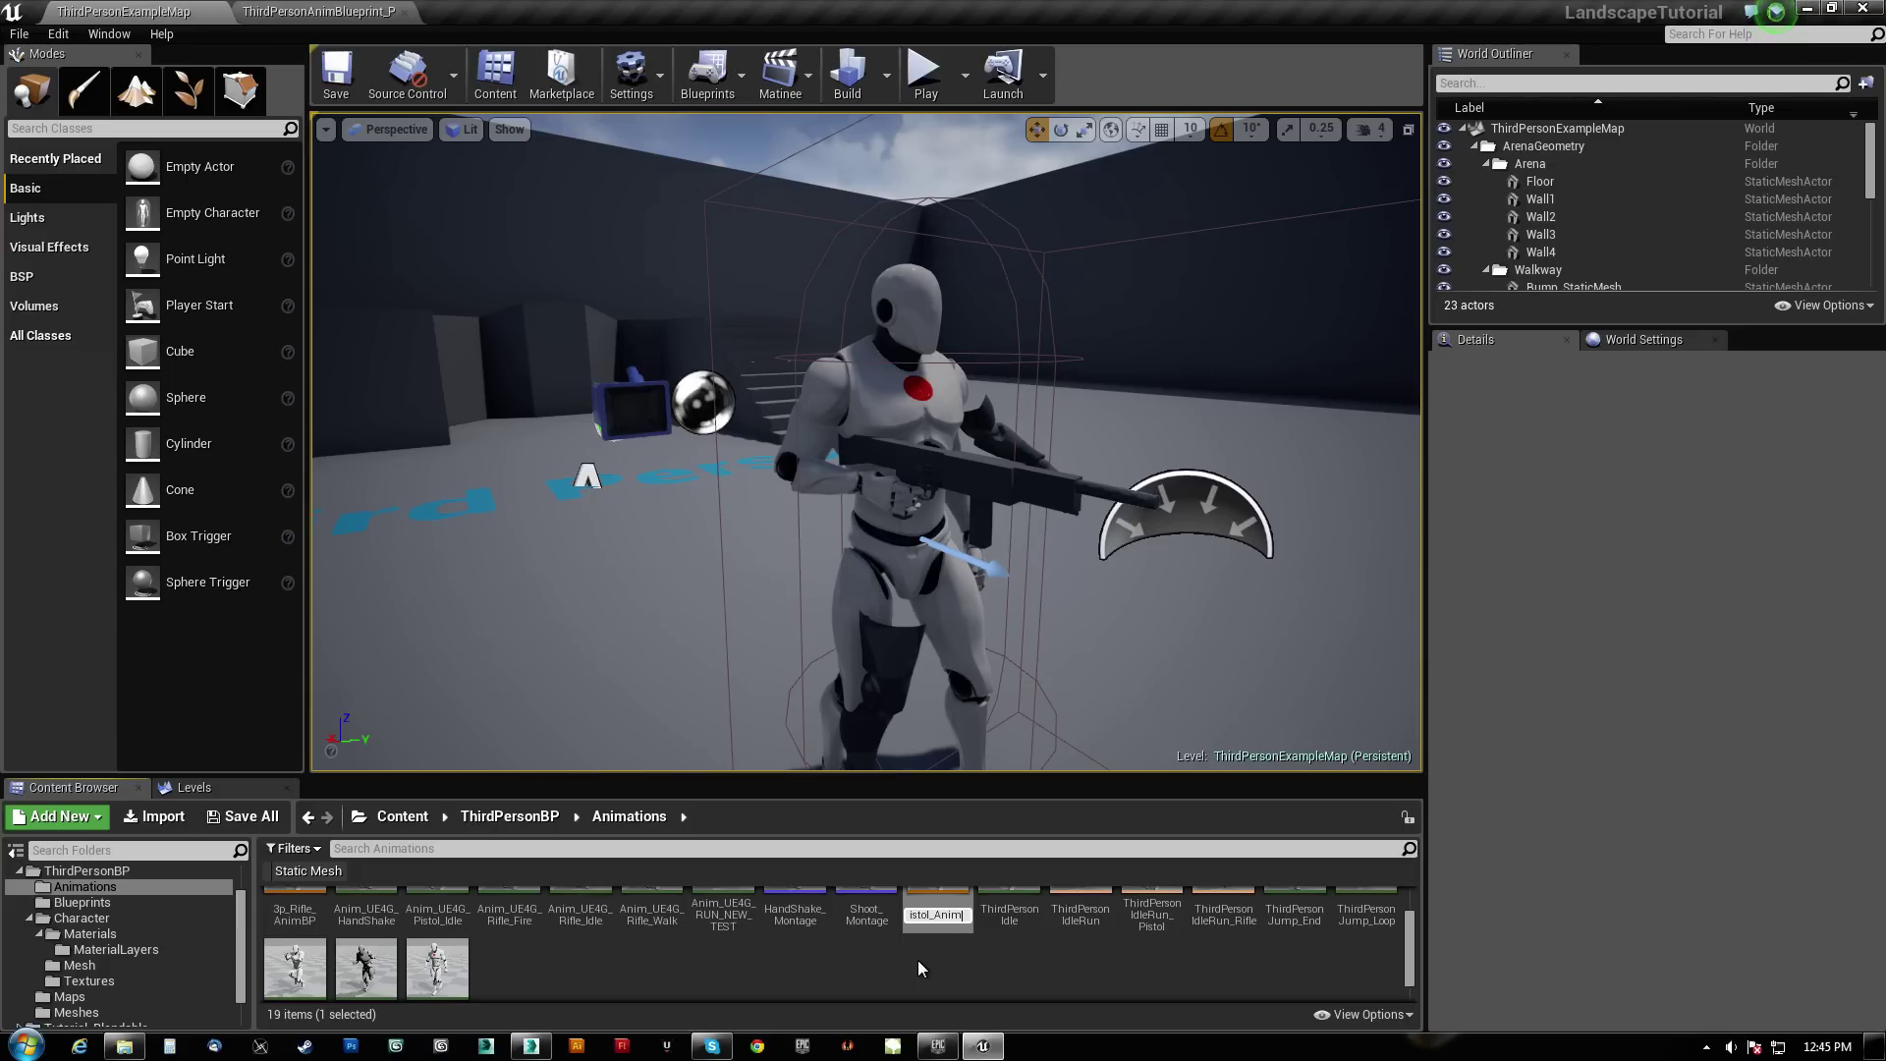
{"action": "key", "text": "Return"}
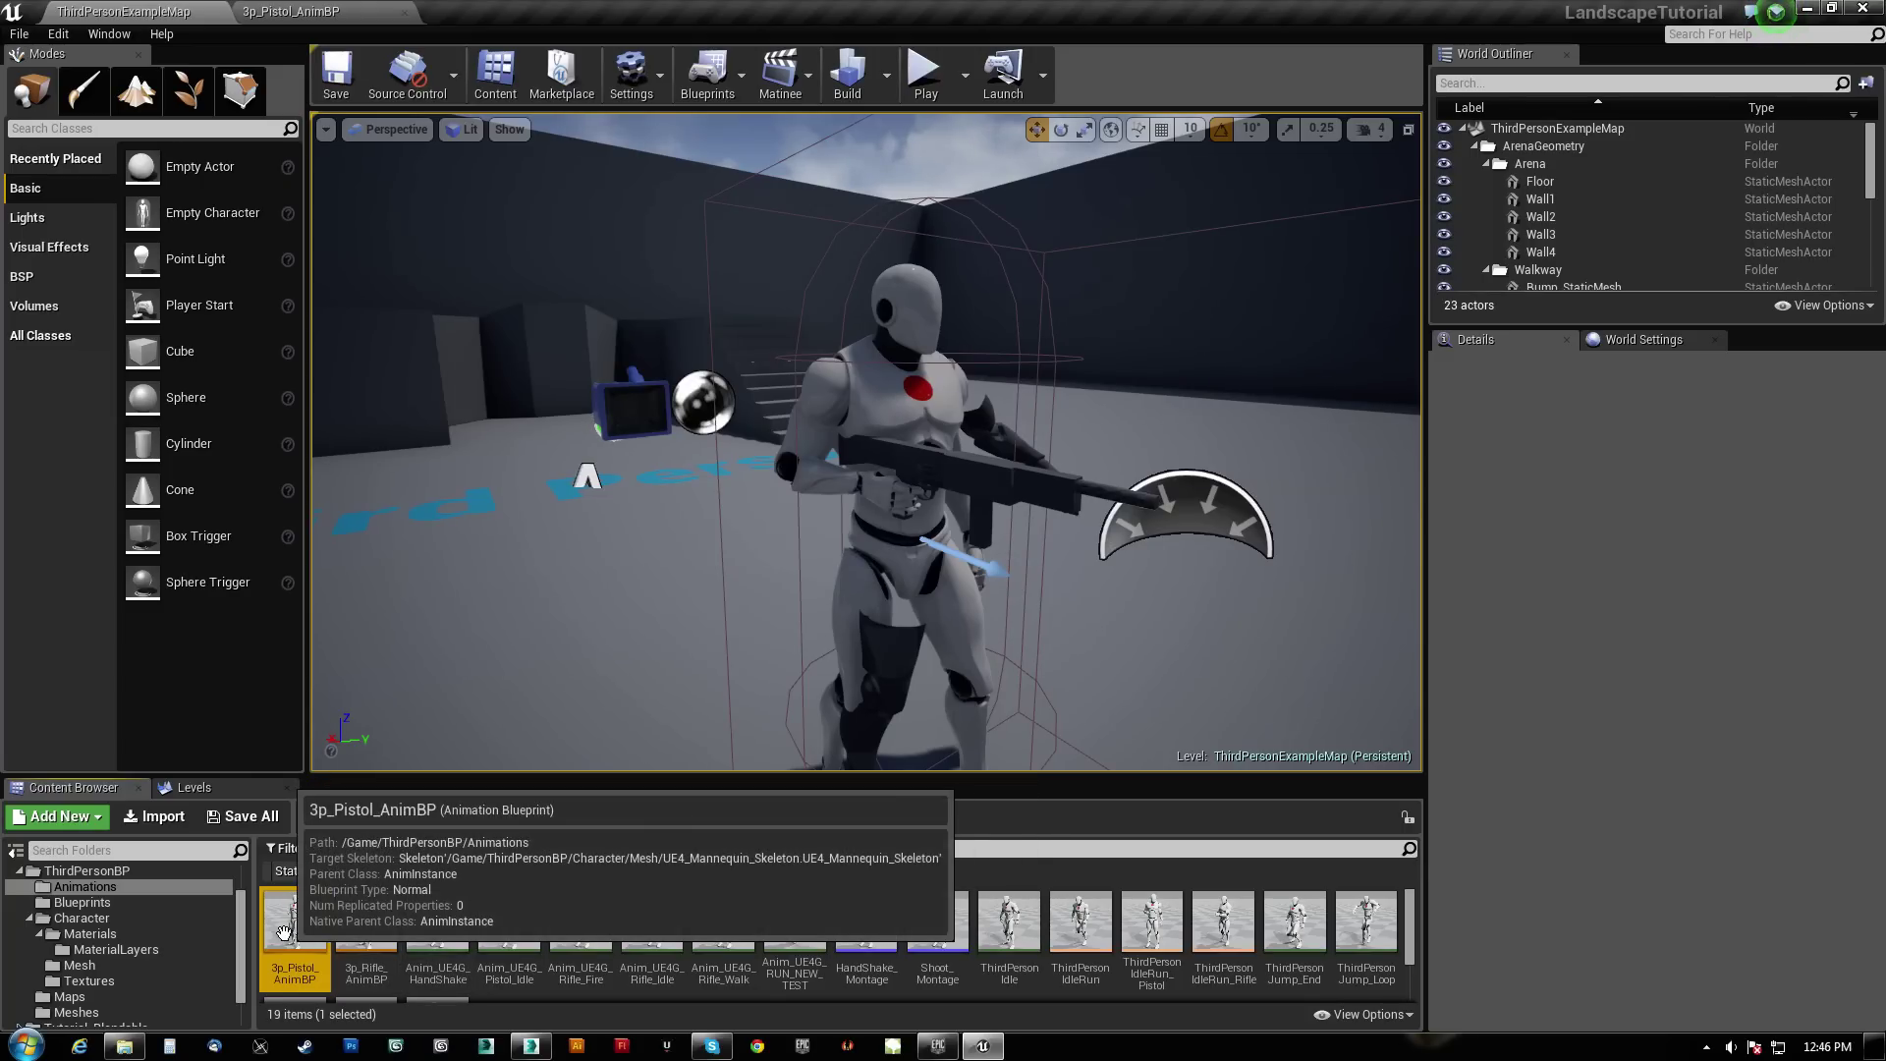
Open 3p_Rifle_AnimBP and go through its AnimGraph and Default state machine into the Idle/Run state graph
{"action": "double_click", "coordinate": [364, 926]}
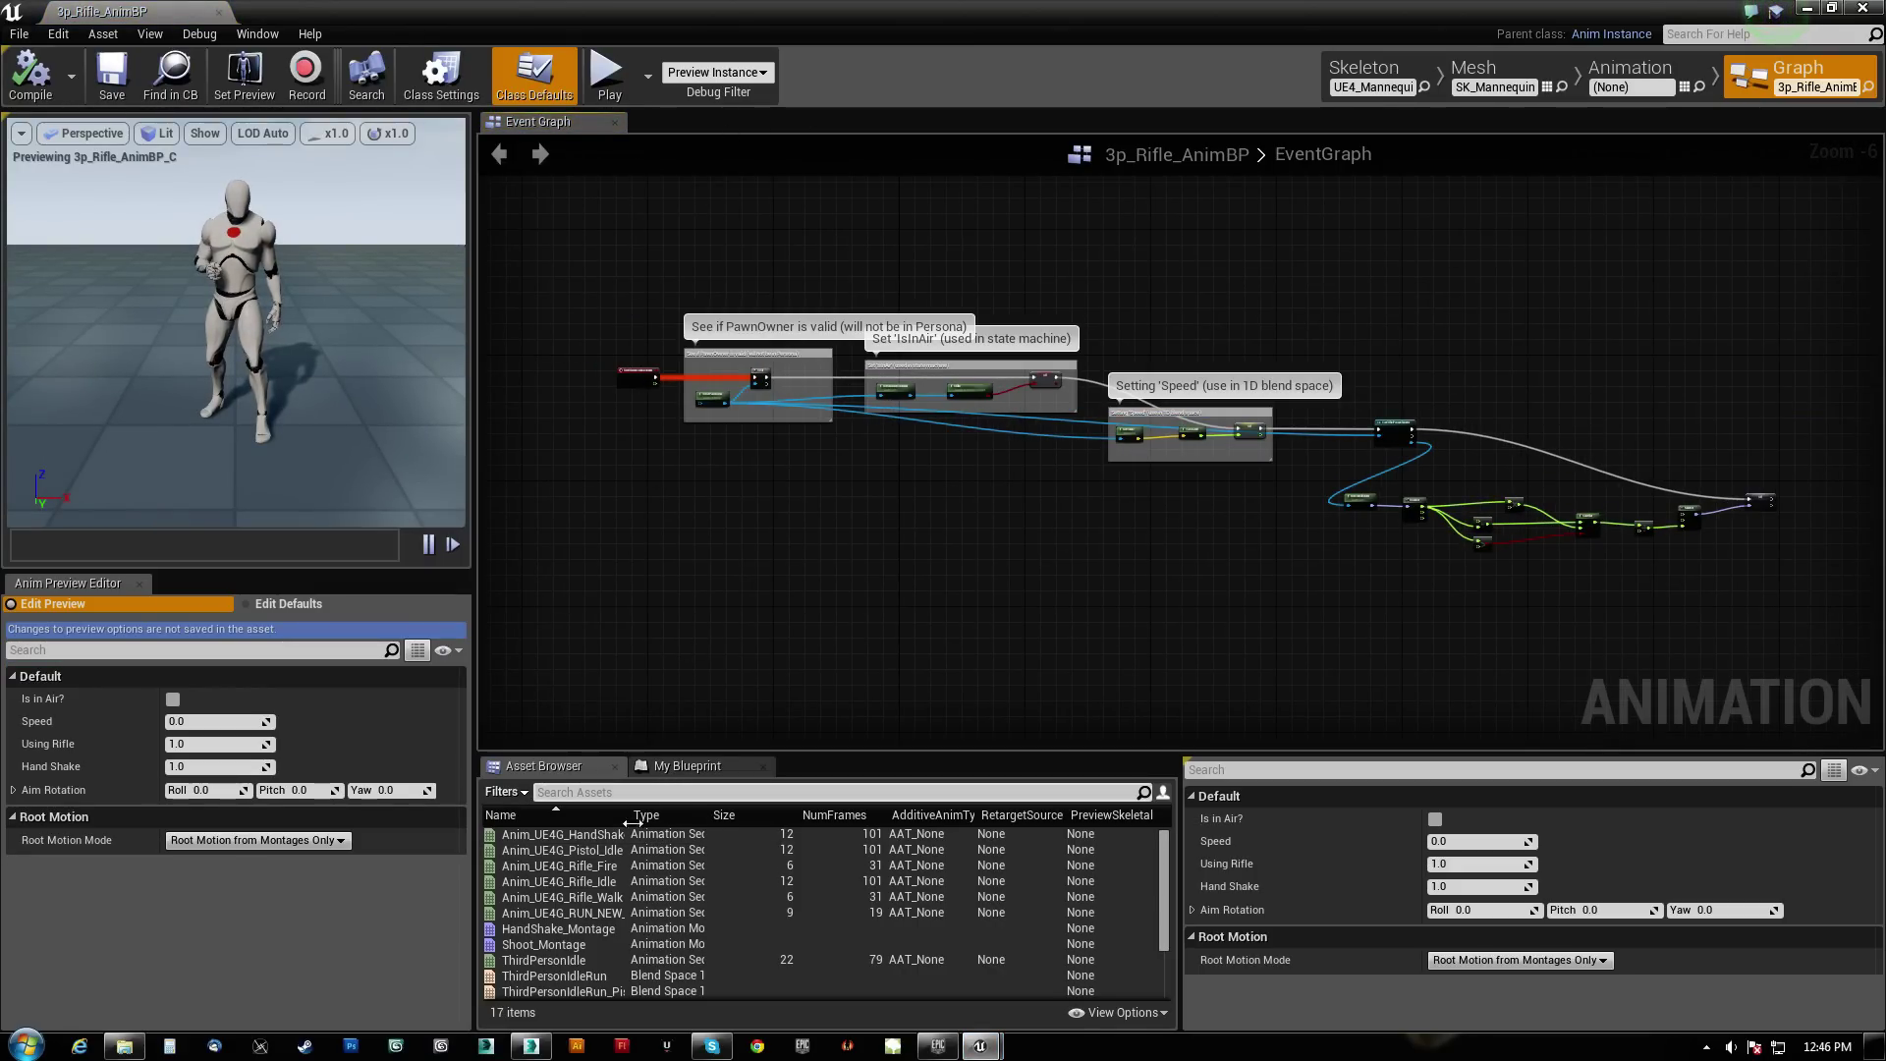
{"action": "left_click", "coordinate": [657, 768]}
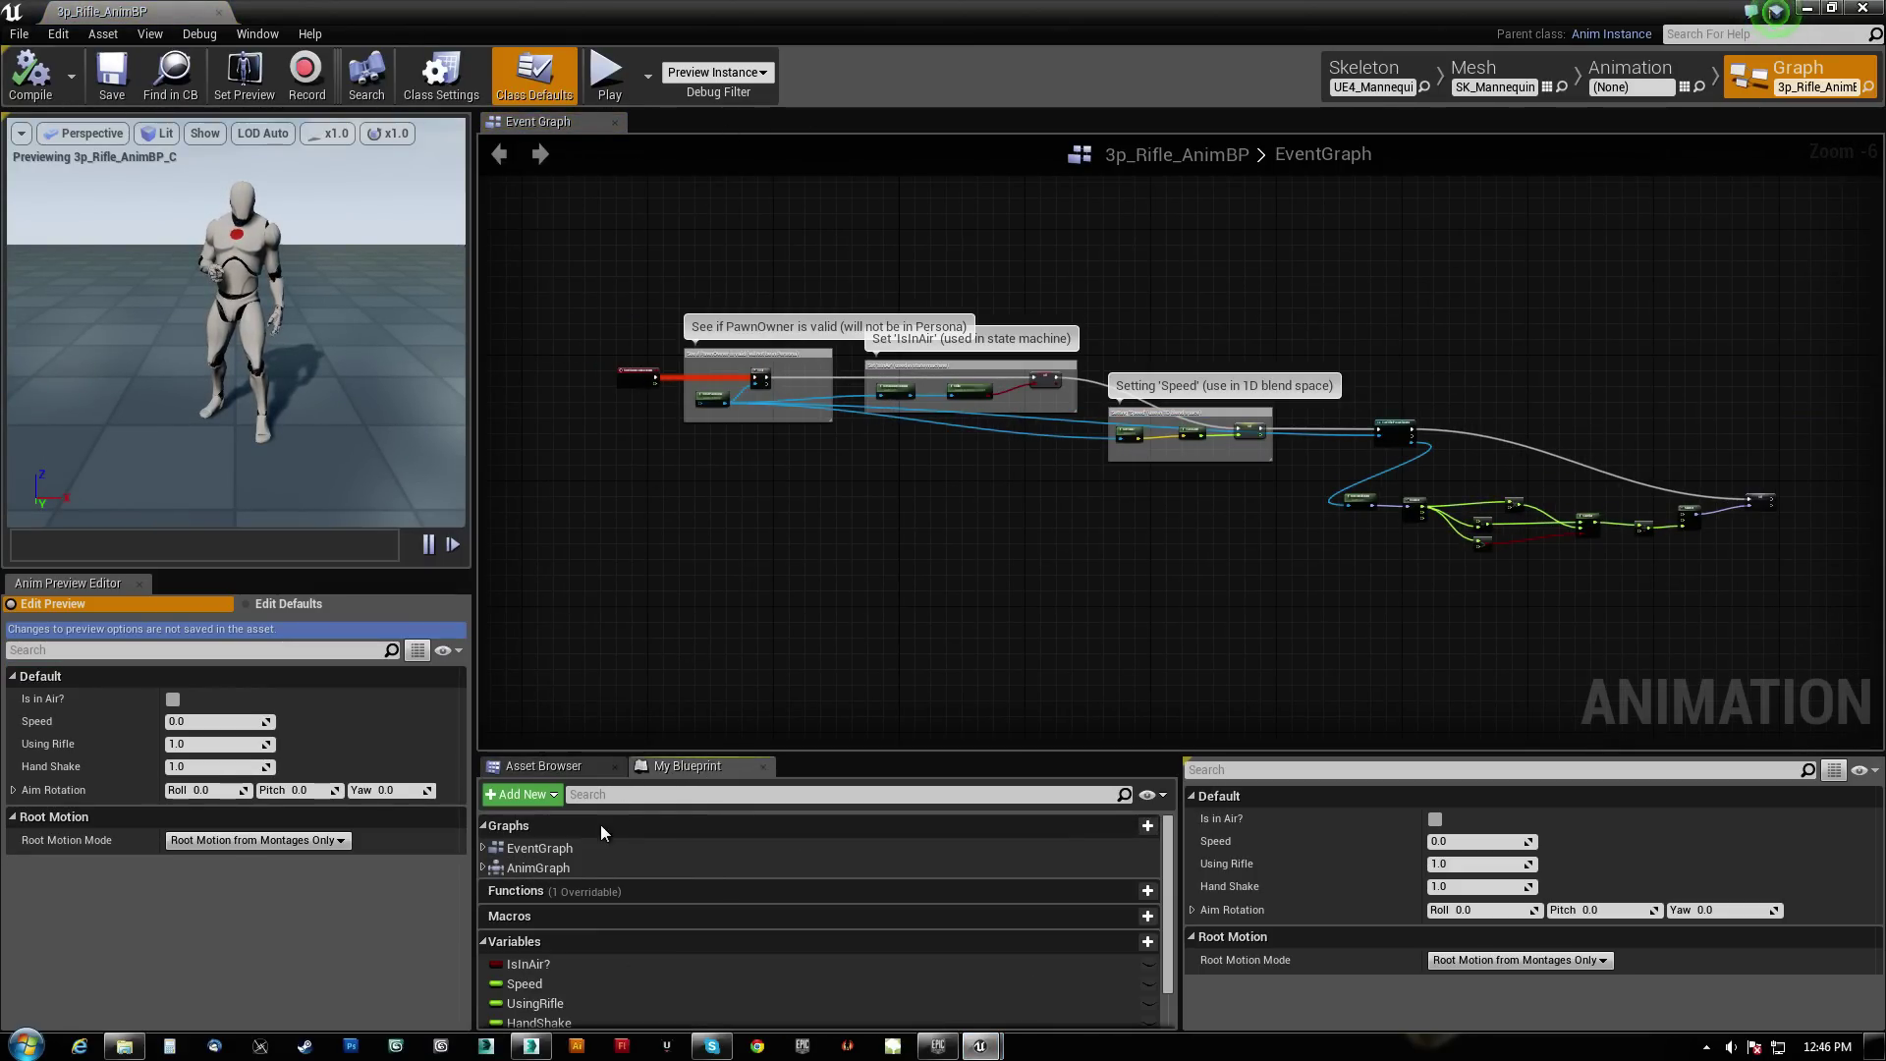
{"action": "double_click", "coordinate": [544, 862]}
{"action": "scroll", "coordinate": [1023, 543], "scroll_direction": "up", "scroll_amount": 2}
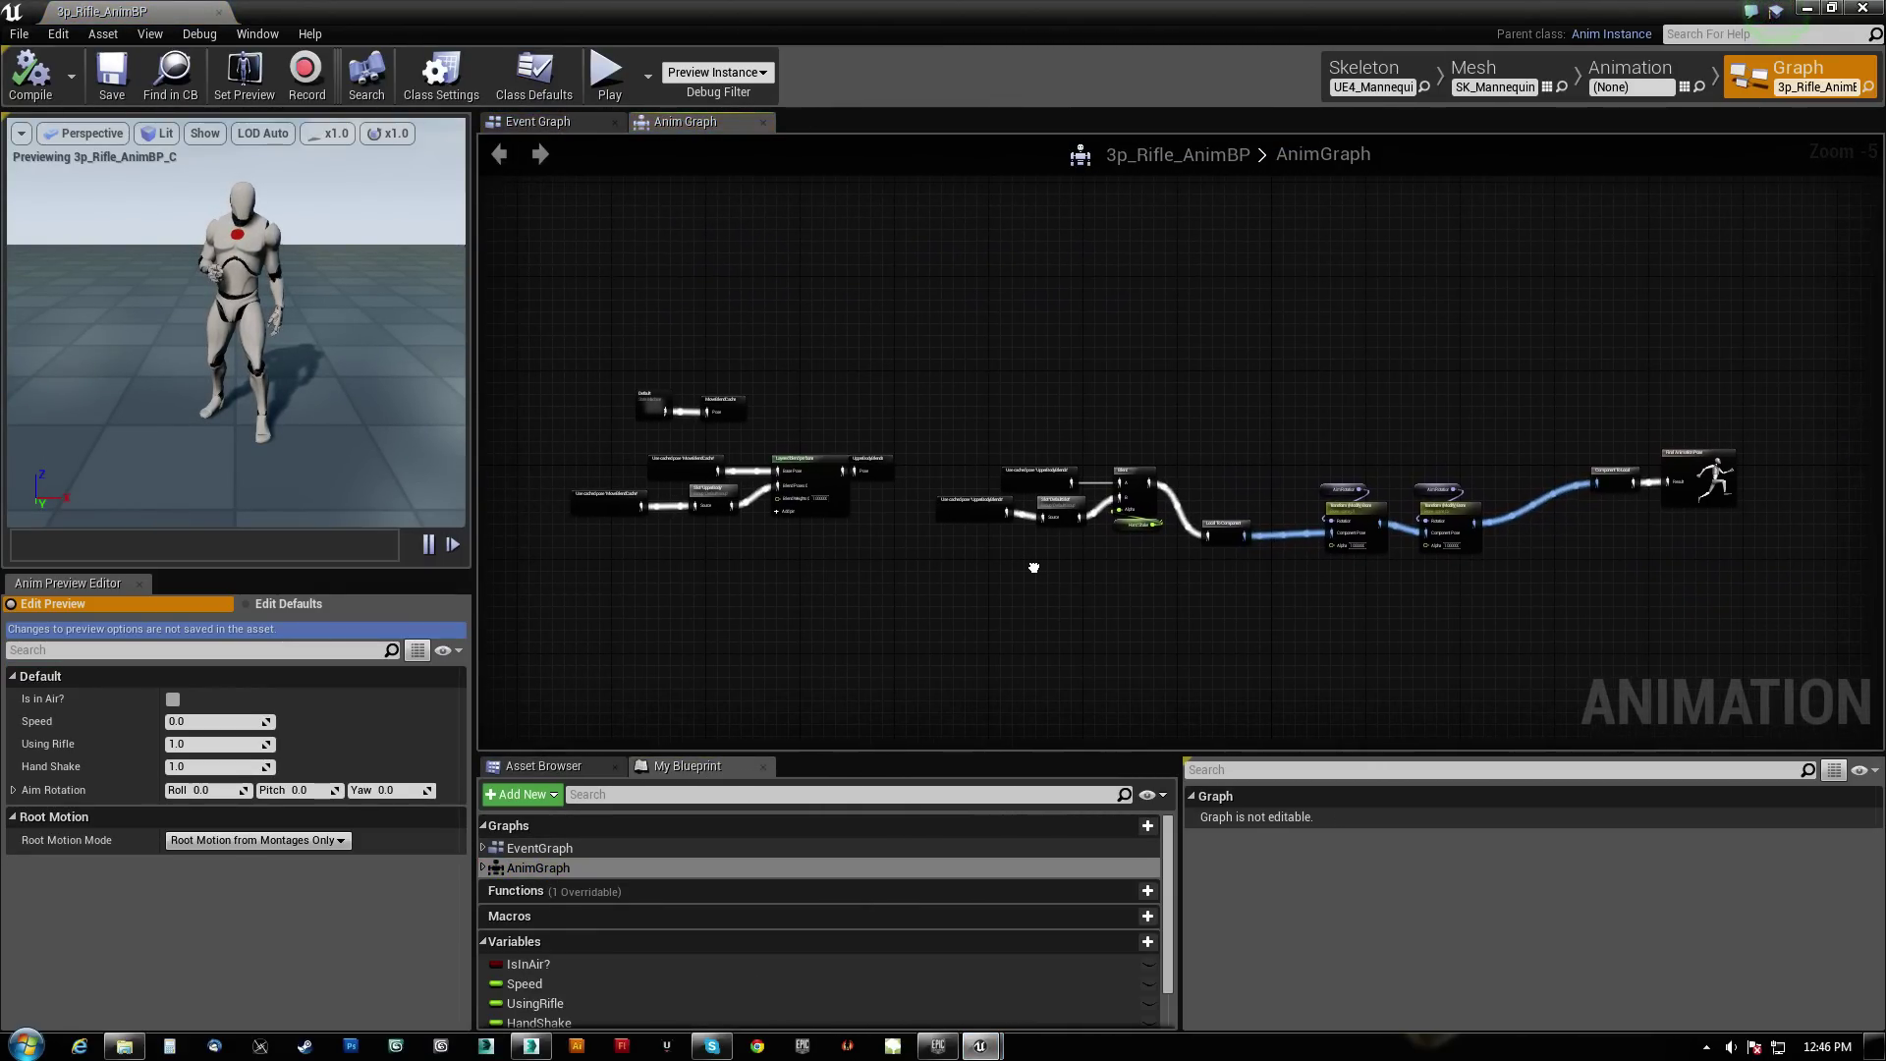
{"action": "scroll", "coordinate": [983, 550], "scroll_direction": "up", "scroll_amount": 2}
{"action": "double_click", "coordinate": [563, 312]}
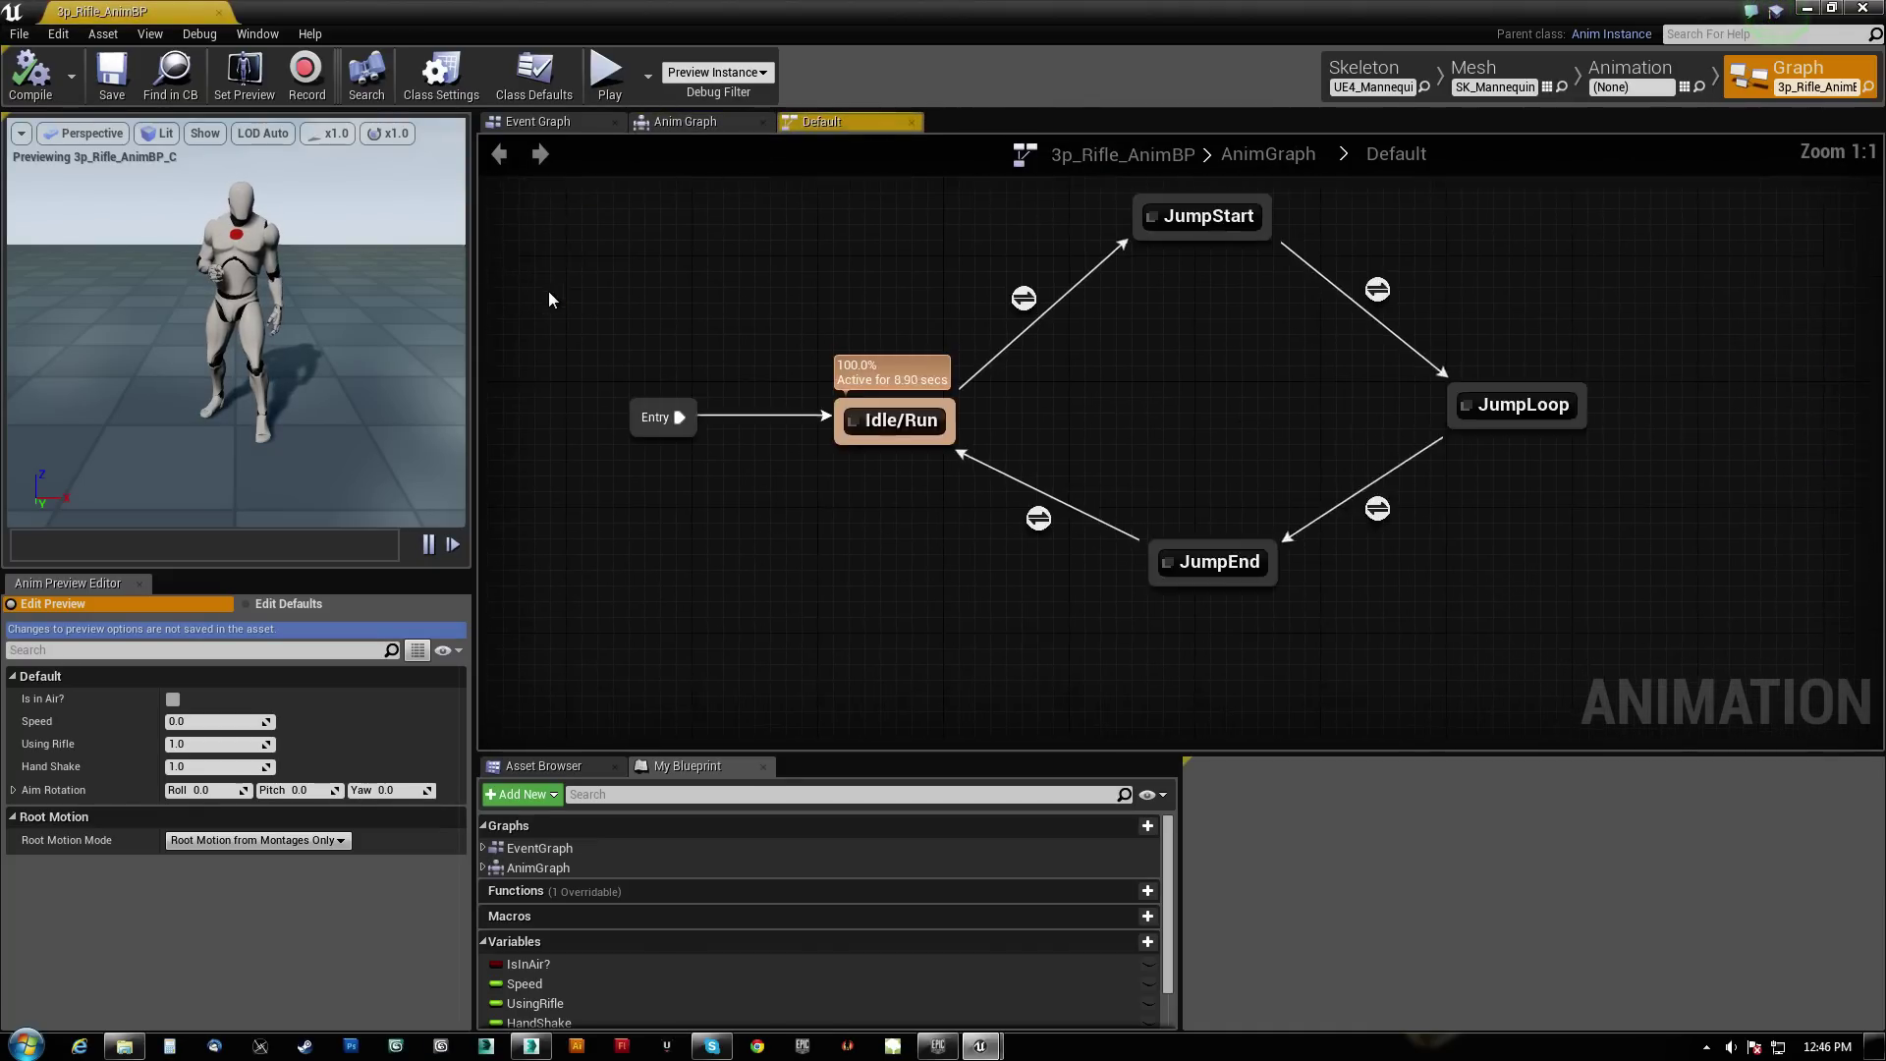
{"action": "scroll", "coordinate": [1036, 497], "scroll_direction": "up", "scroll_amount": 2}
{"action": "double_click", "coordinate": [1036, 497]}
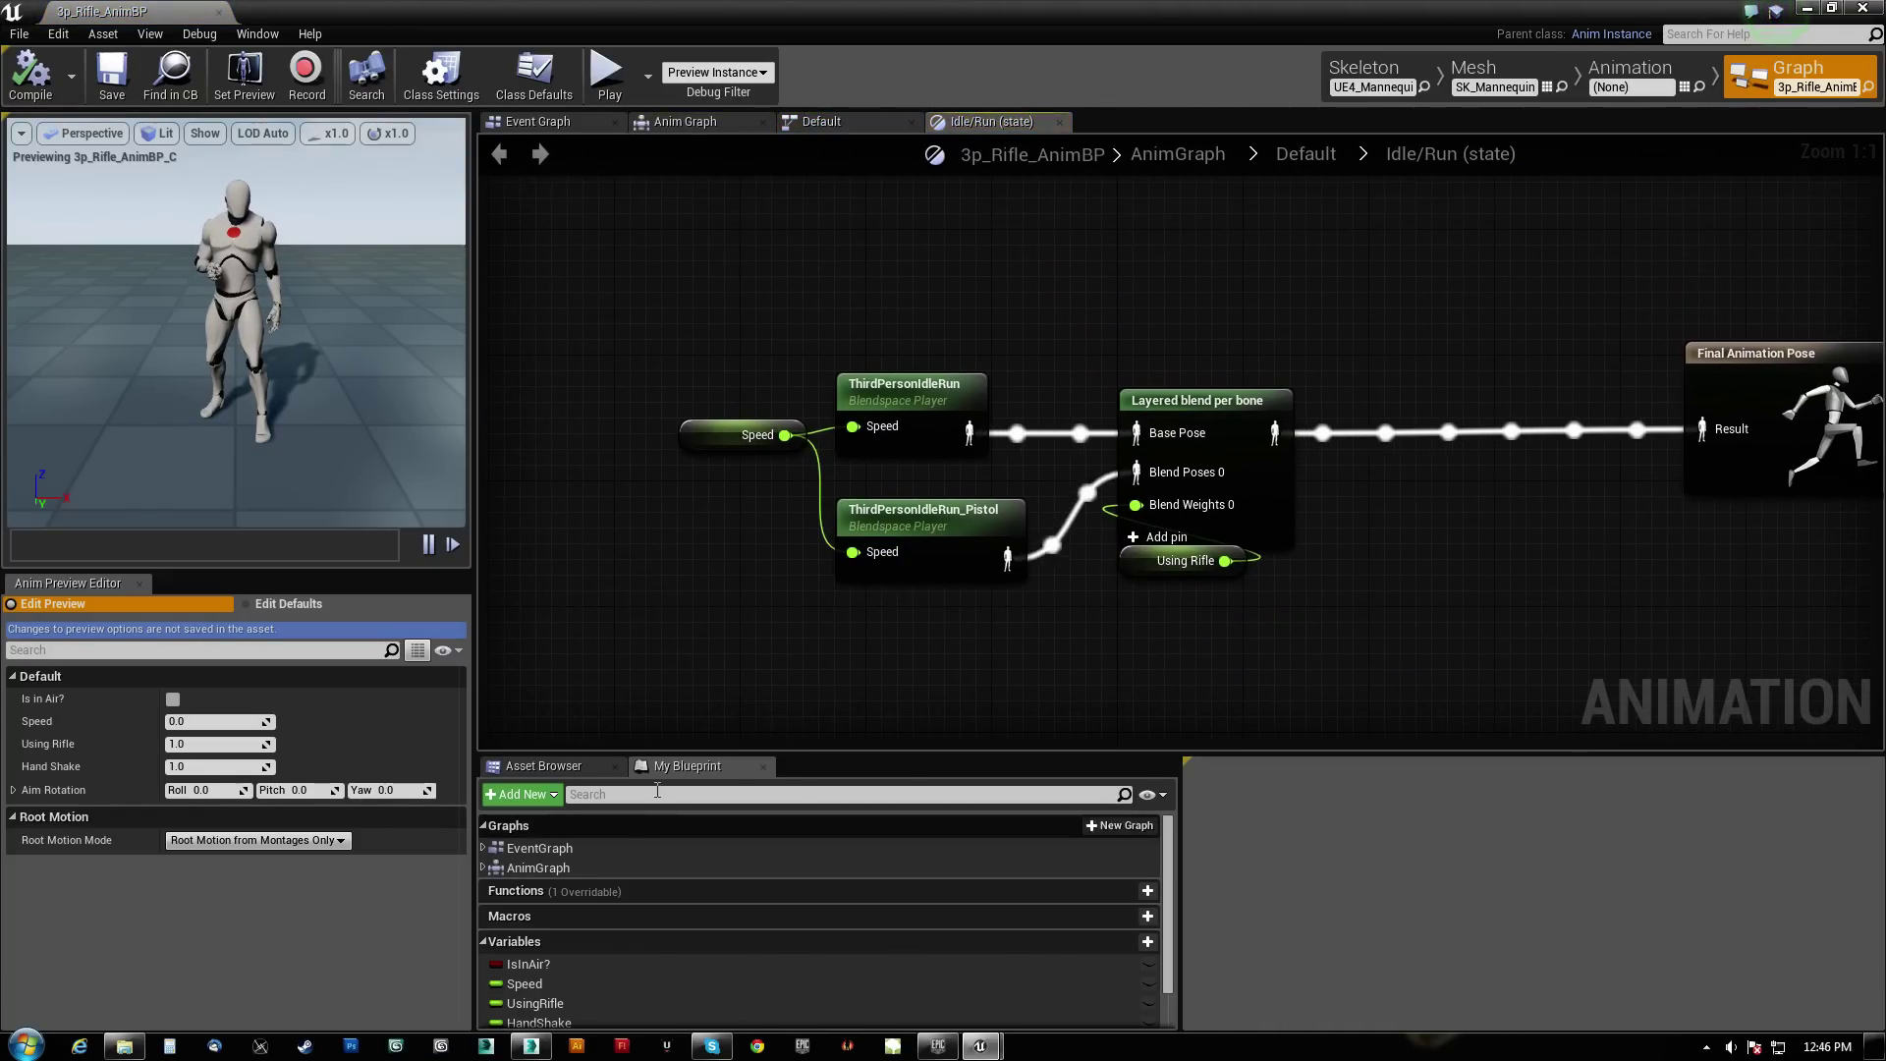
Add the ThirdPersonIdleRun_Rifle blend space to the Idle/Run state graph and connect the Speed variable to its Speed input
{"action": "left_click", "coordinate": [543, 765]}
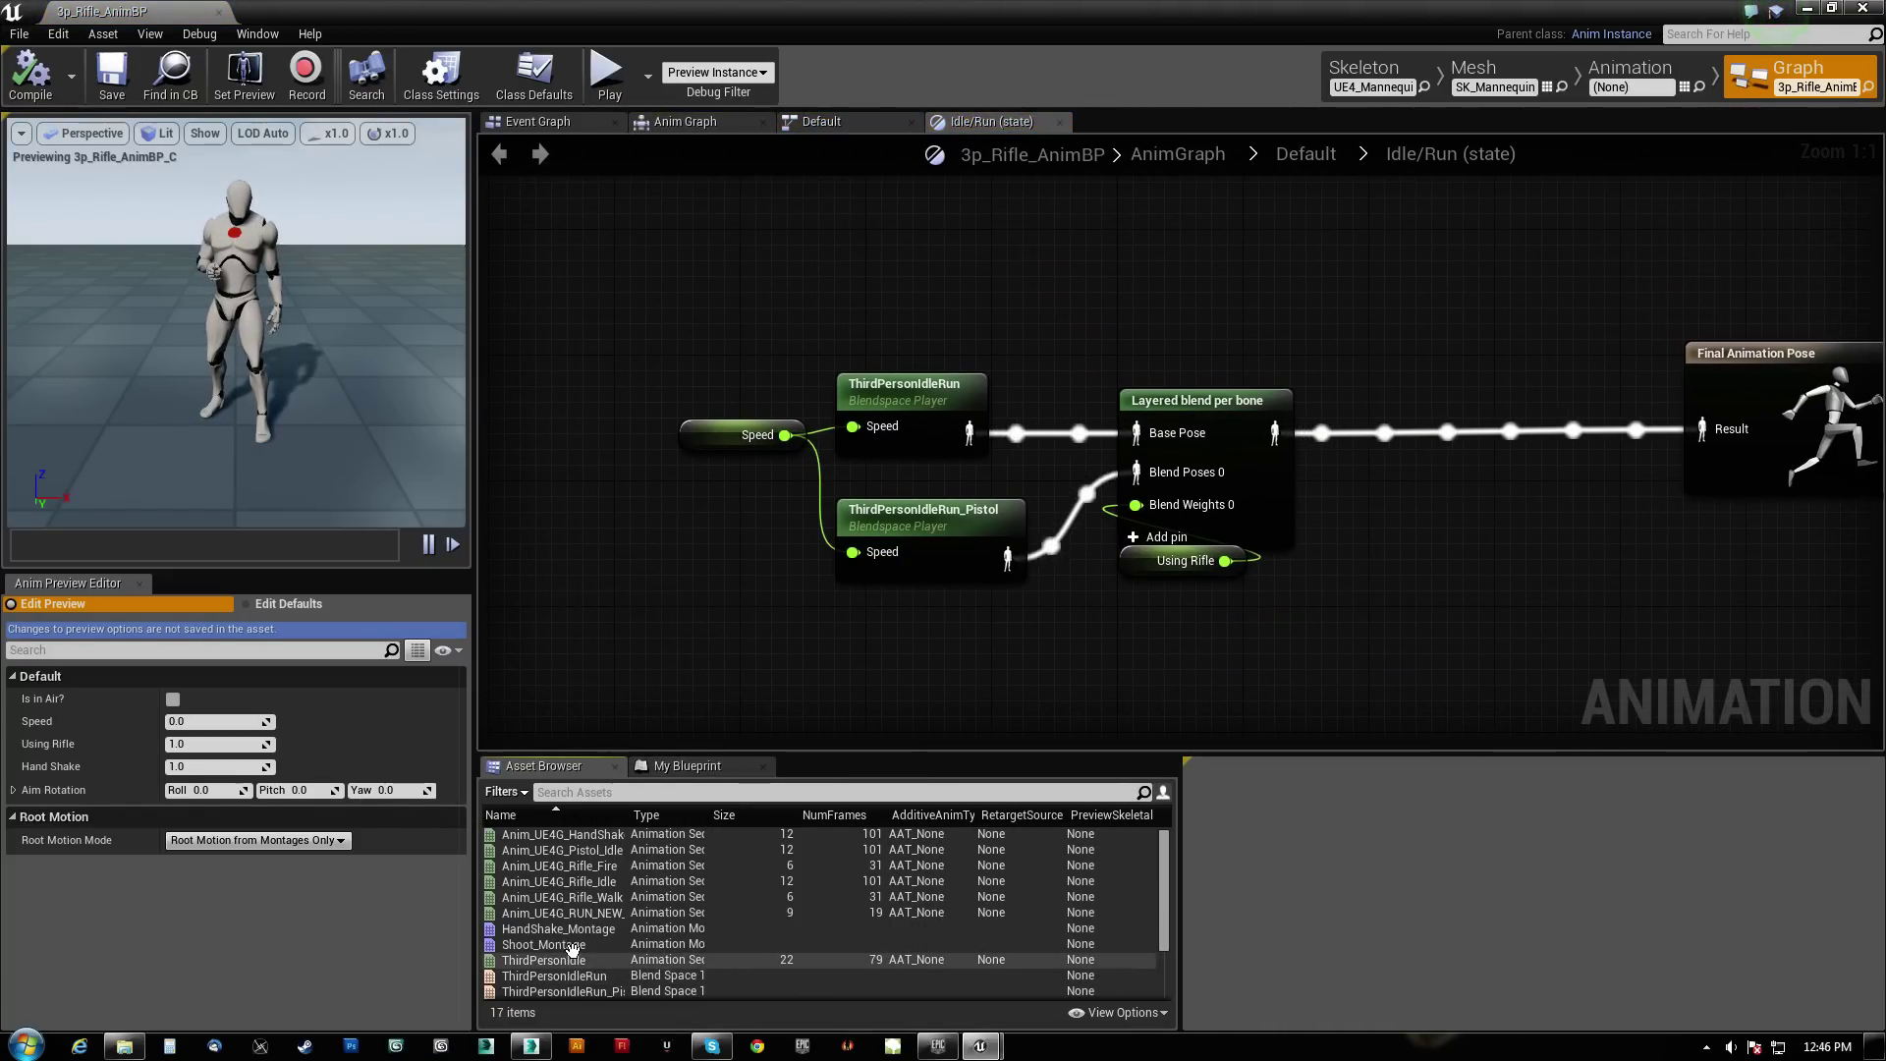
{"action": "left_click_drag", "start_coordinate": [647, 815], "coordinate": [767, 816]}
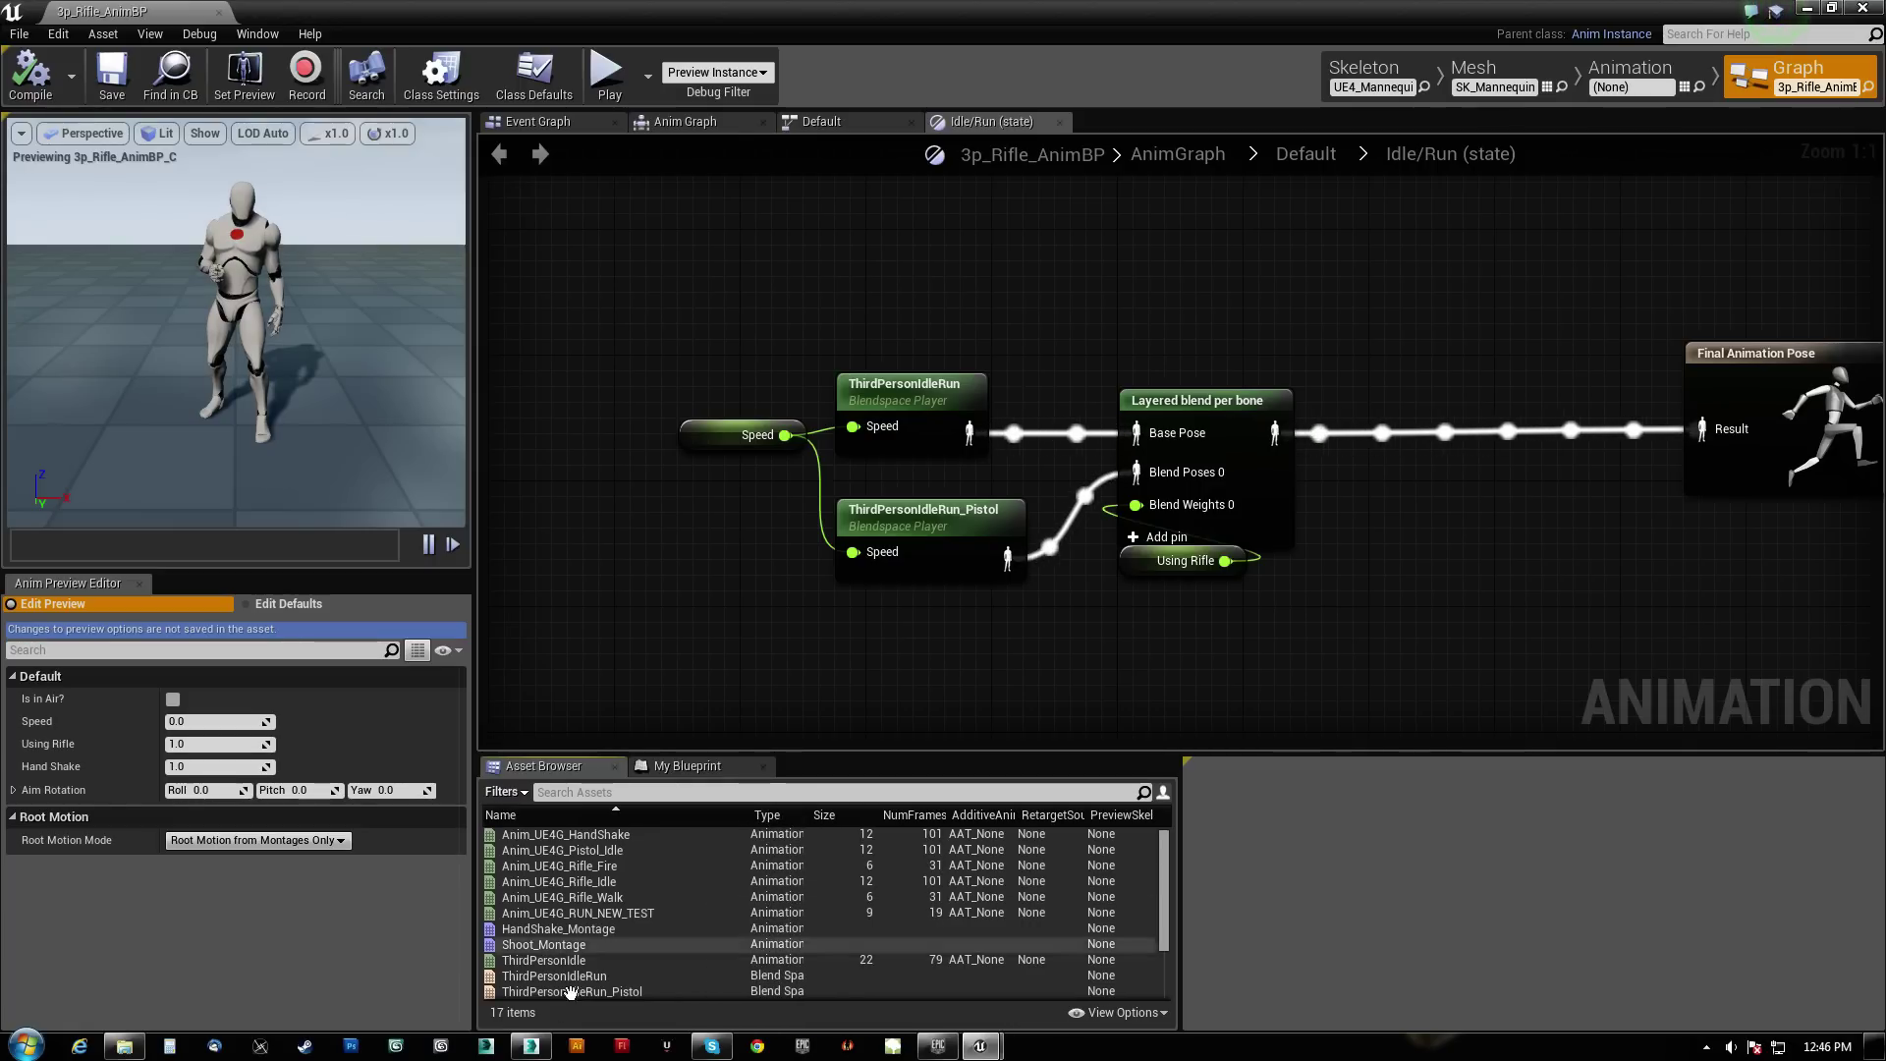
{"action": "scroll", "coordinate": [598, 967], "scroll_direction": "down", "scroll_amount": 1}
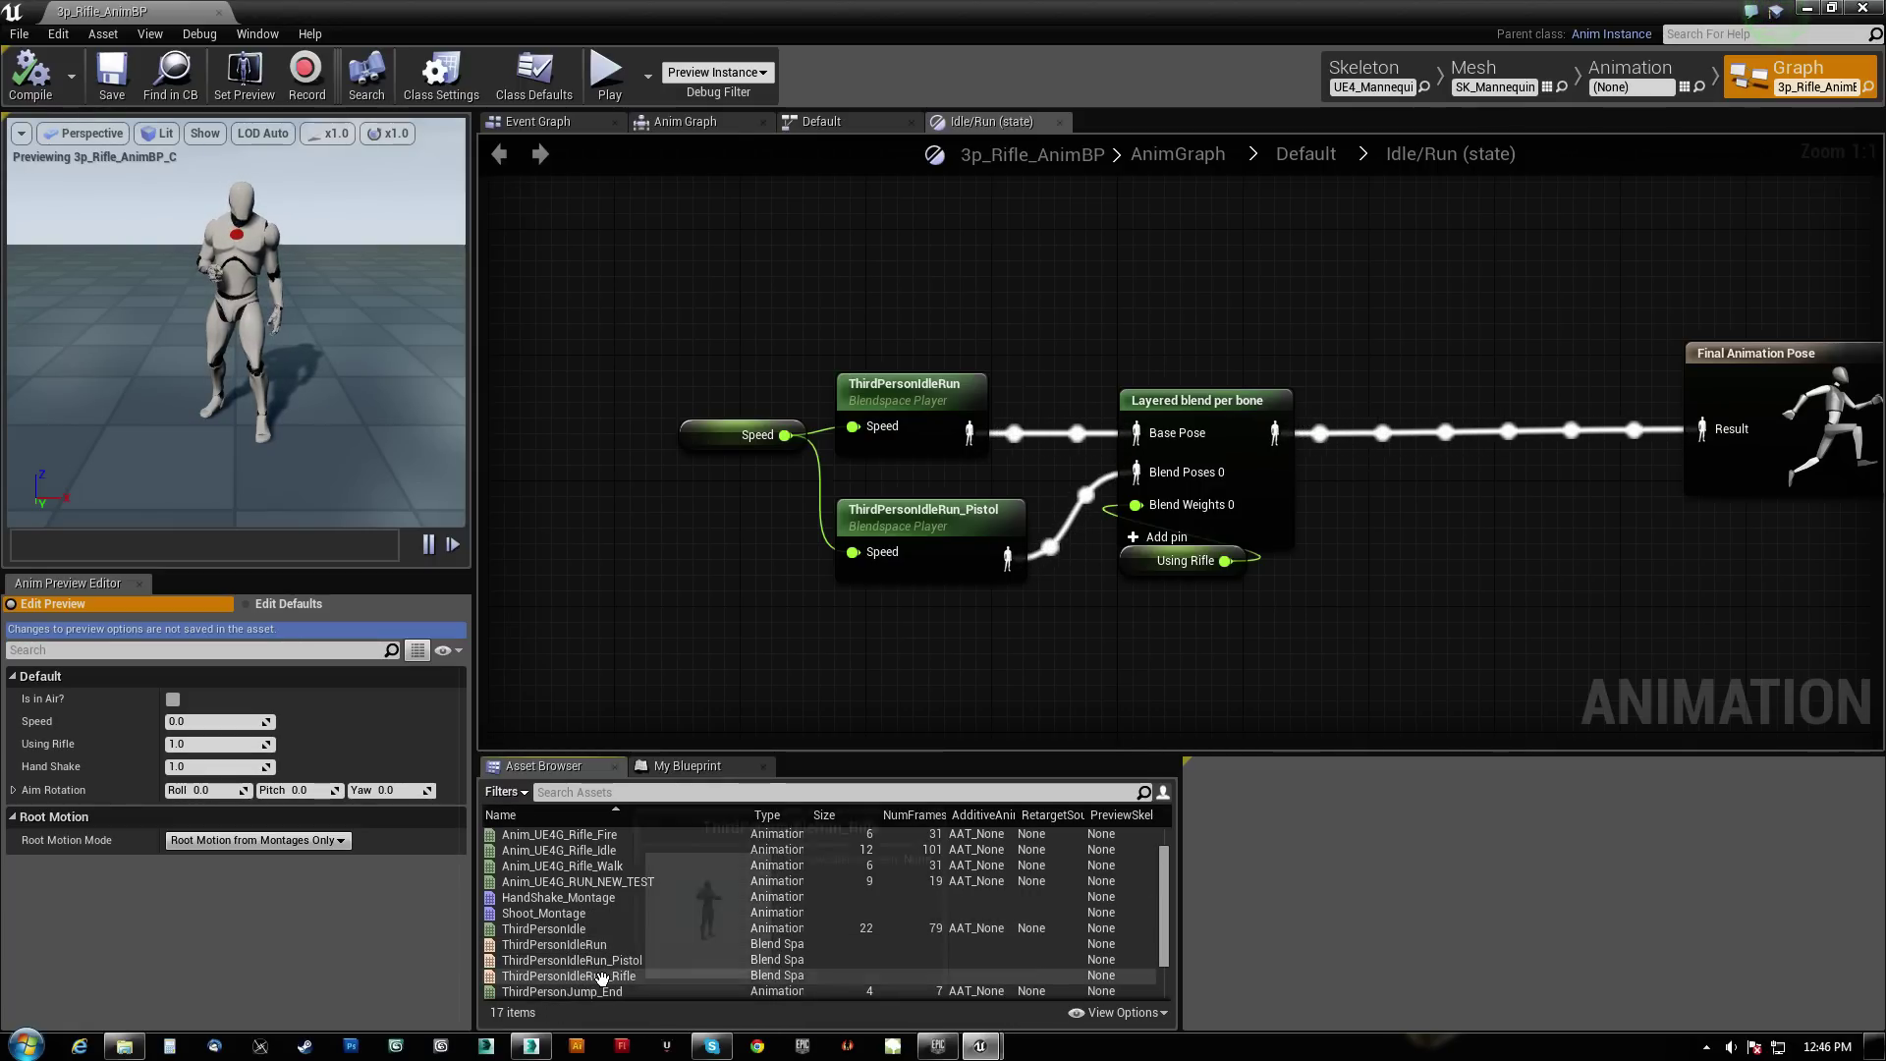
{"action": "left_click_drag", "start_coordinate": [598, 973], "coordinate": [848, 564]}
{"action": "left_click_drag", "start_coordinate": [803, 466], "coordinate": [786, 435]}
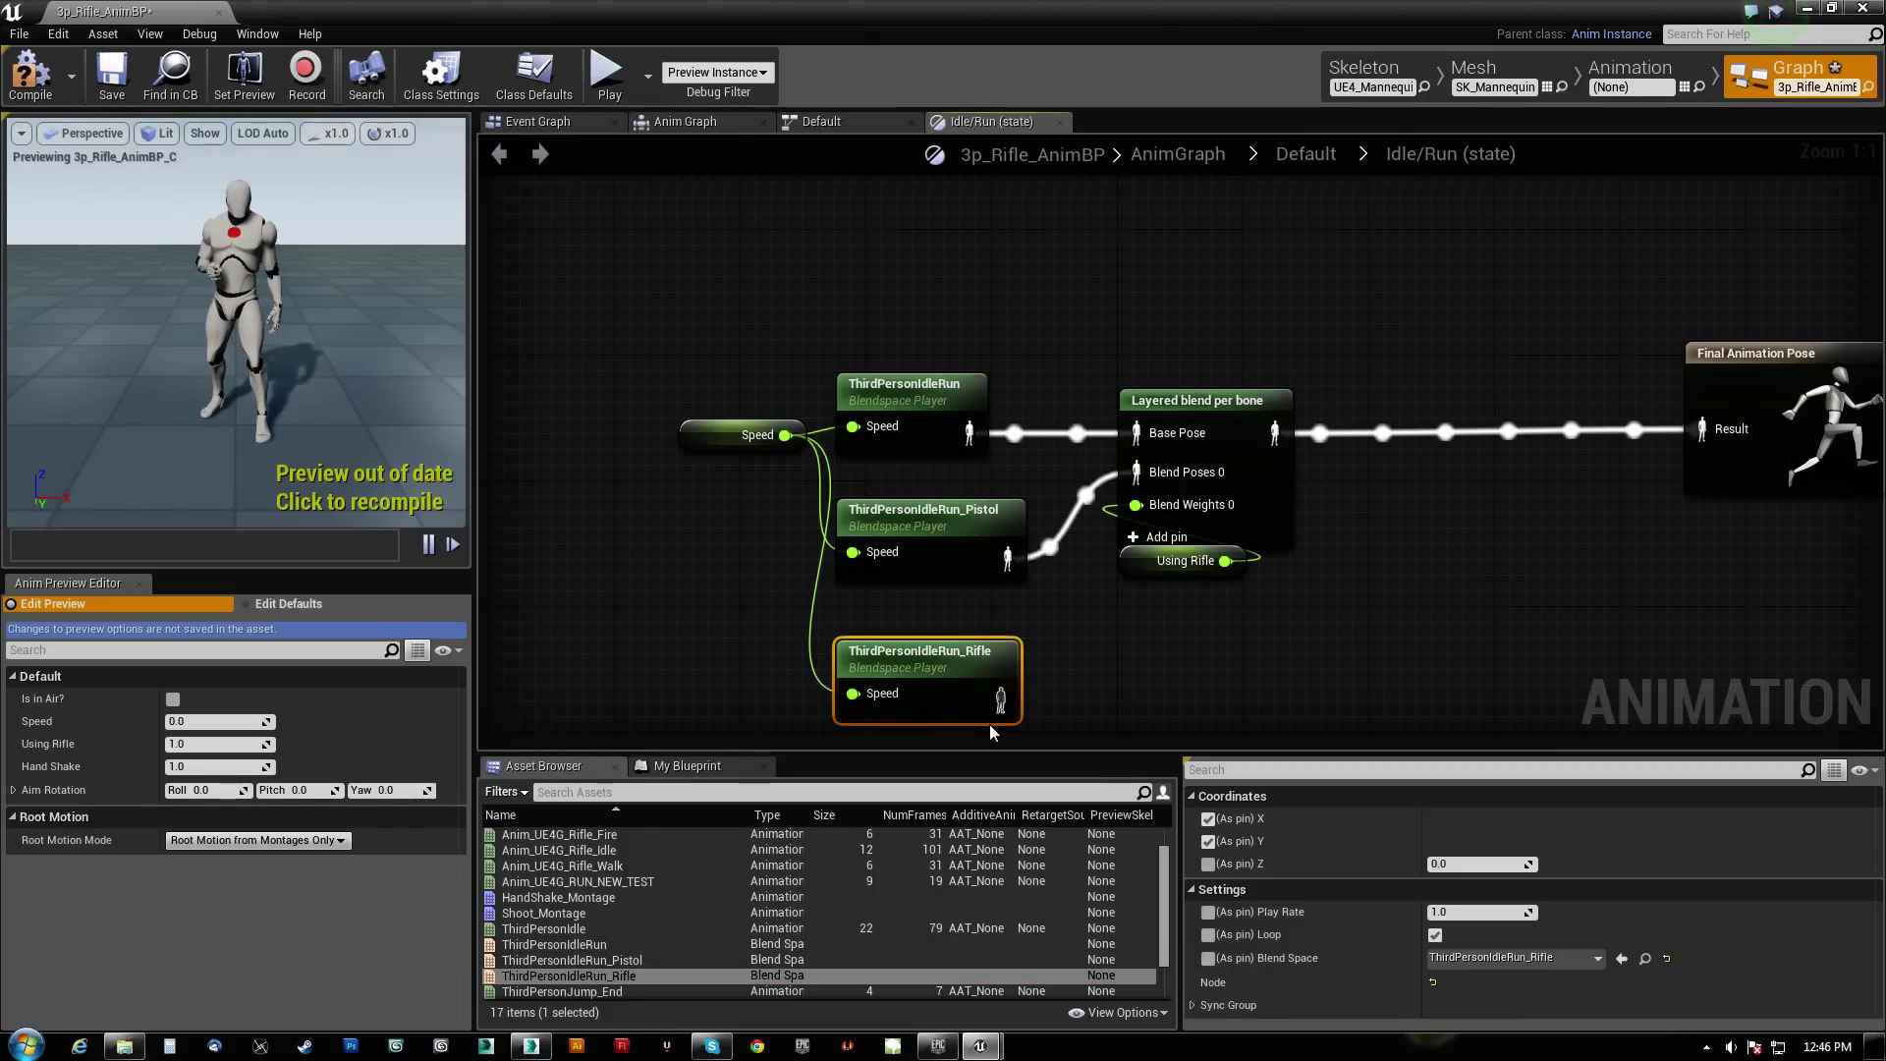
Replace ThirdPersonIdleRun_Pistol with ThirdPersonIdleRun_Rifle as the Blend Poses 0 source, deleting the pistol node, and compile the animation blueprint
{"action": "left_click_drag", "start_coordinate": [1000, 699], "coordinate": [1134, 481]}
{"action": "left_click", "coordinate": [874, 512]}
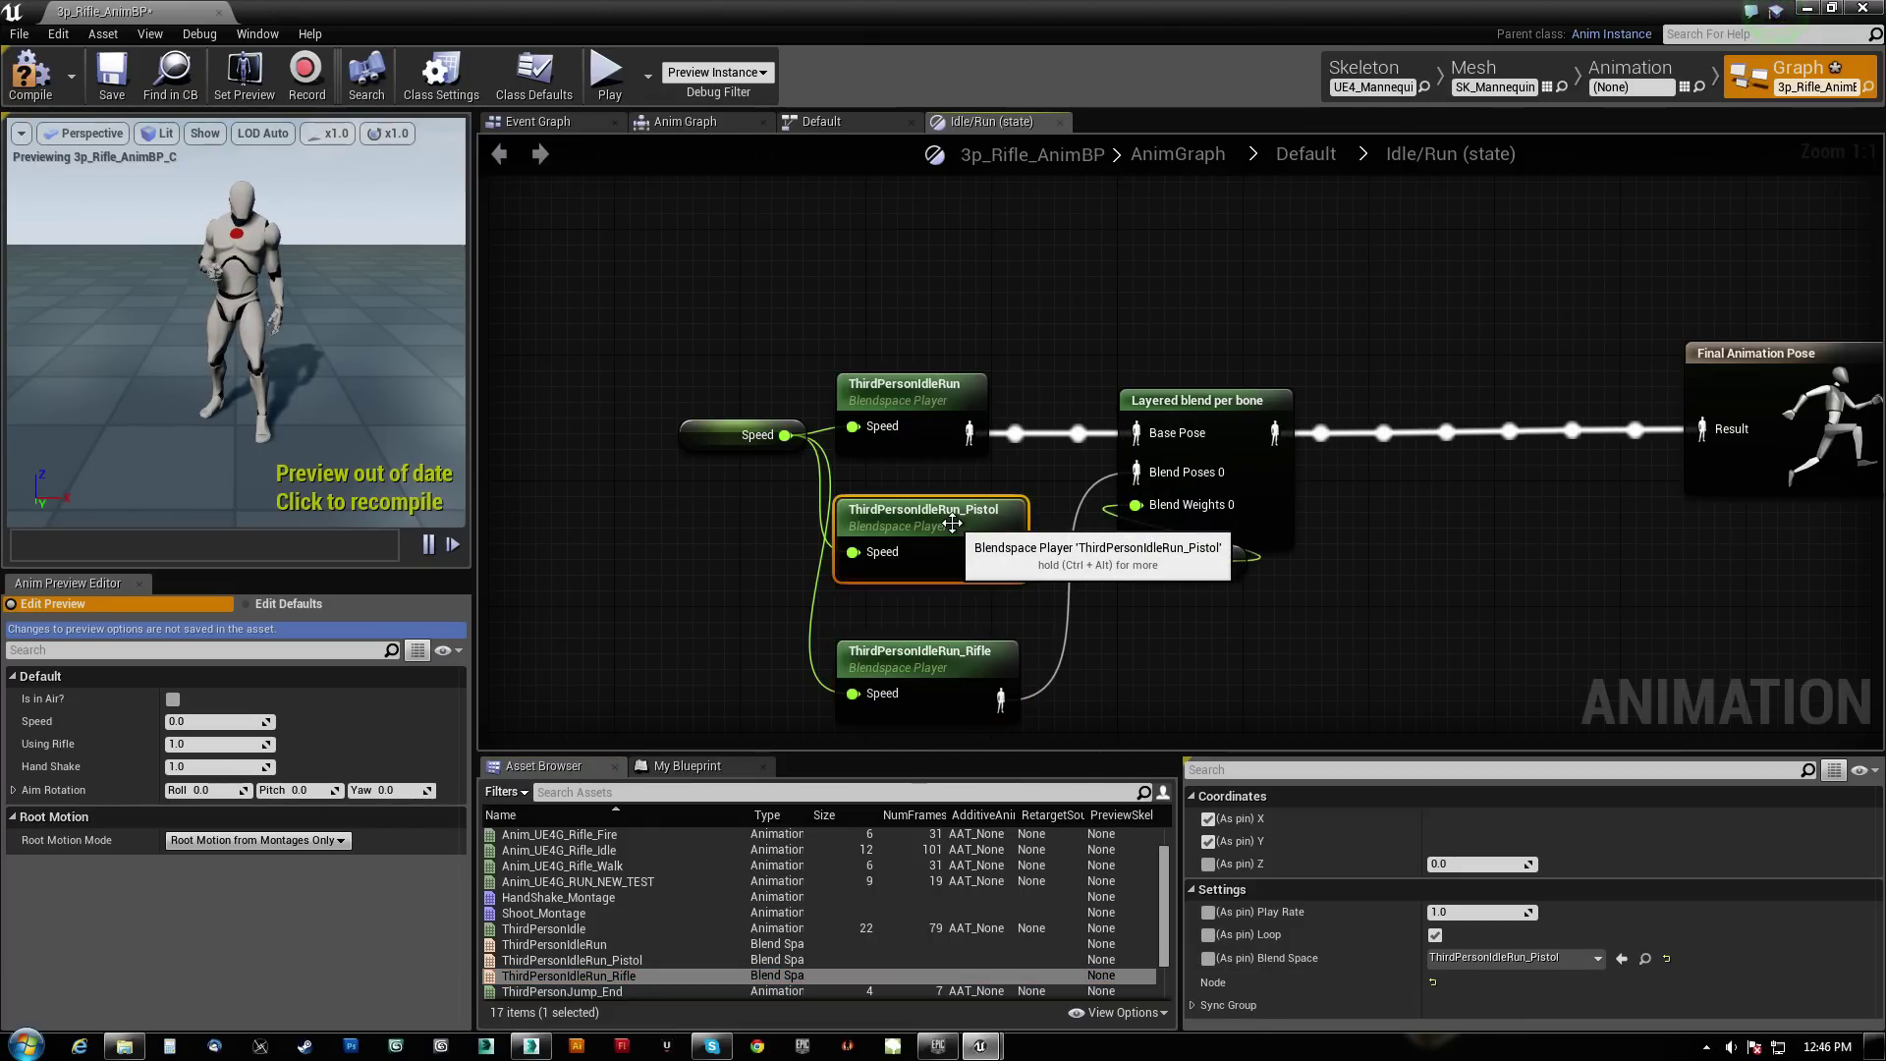
{"action": "key", "text": "Delete"}
{"action": "left_click_drag", "start_coordinate": [933, 678], "coordinate": [965, 505]}
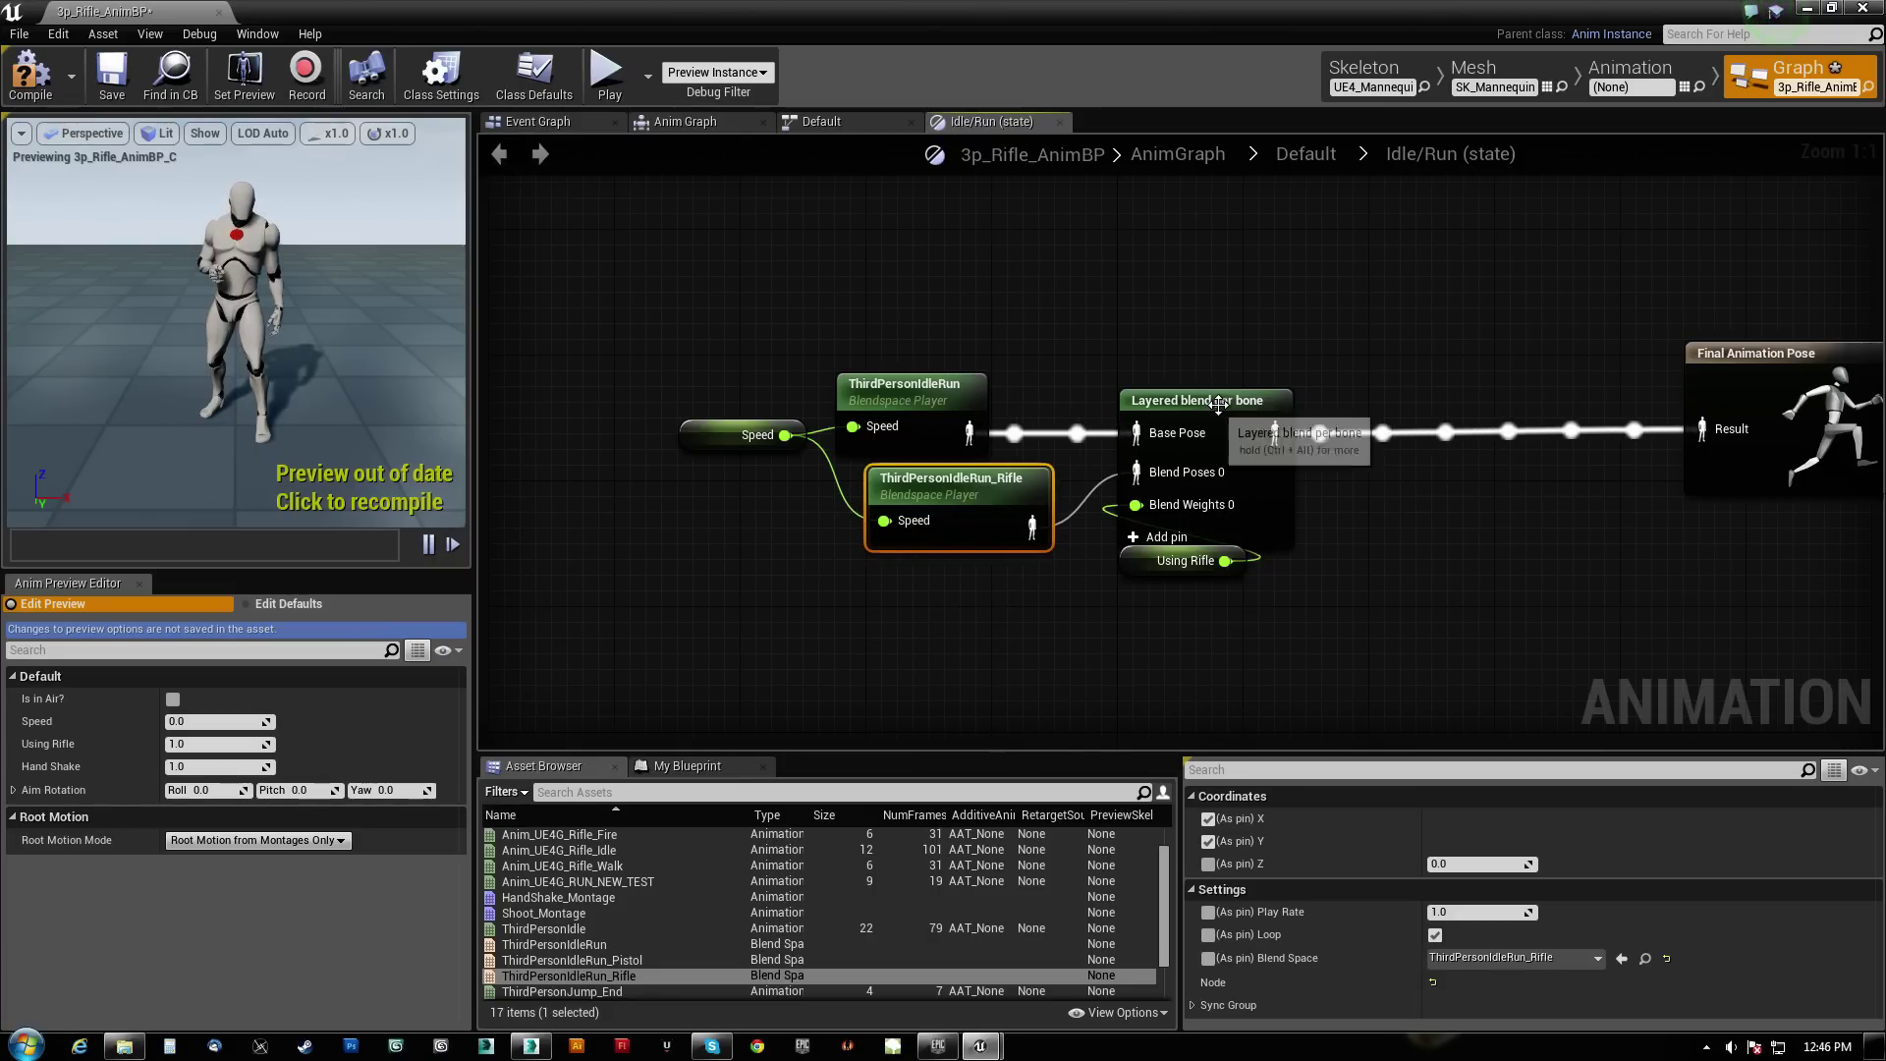
{"action": "left_click", "coordinate": [59, 81]}
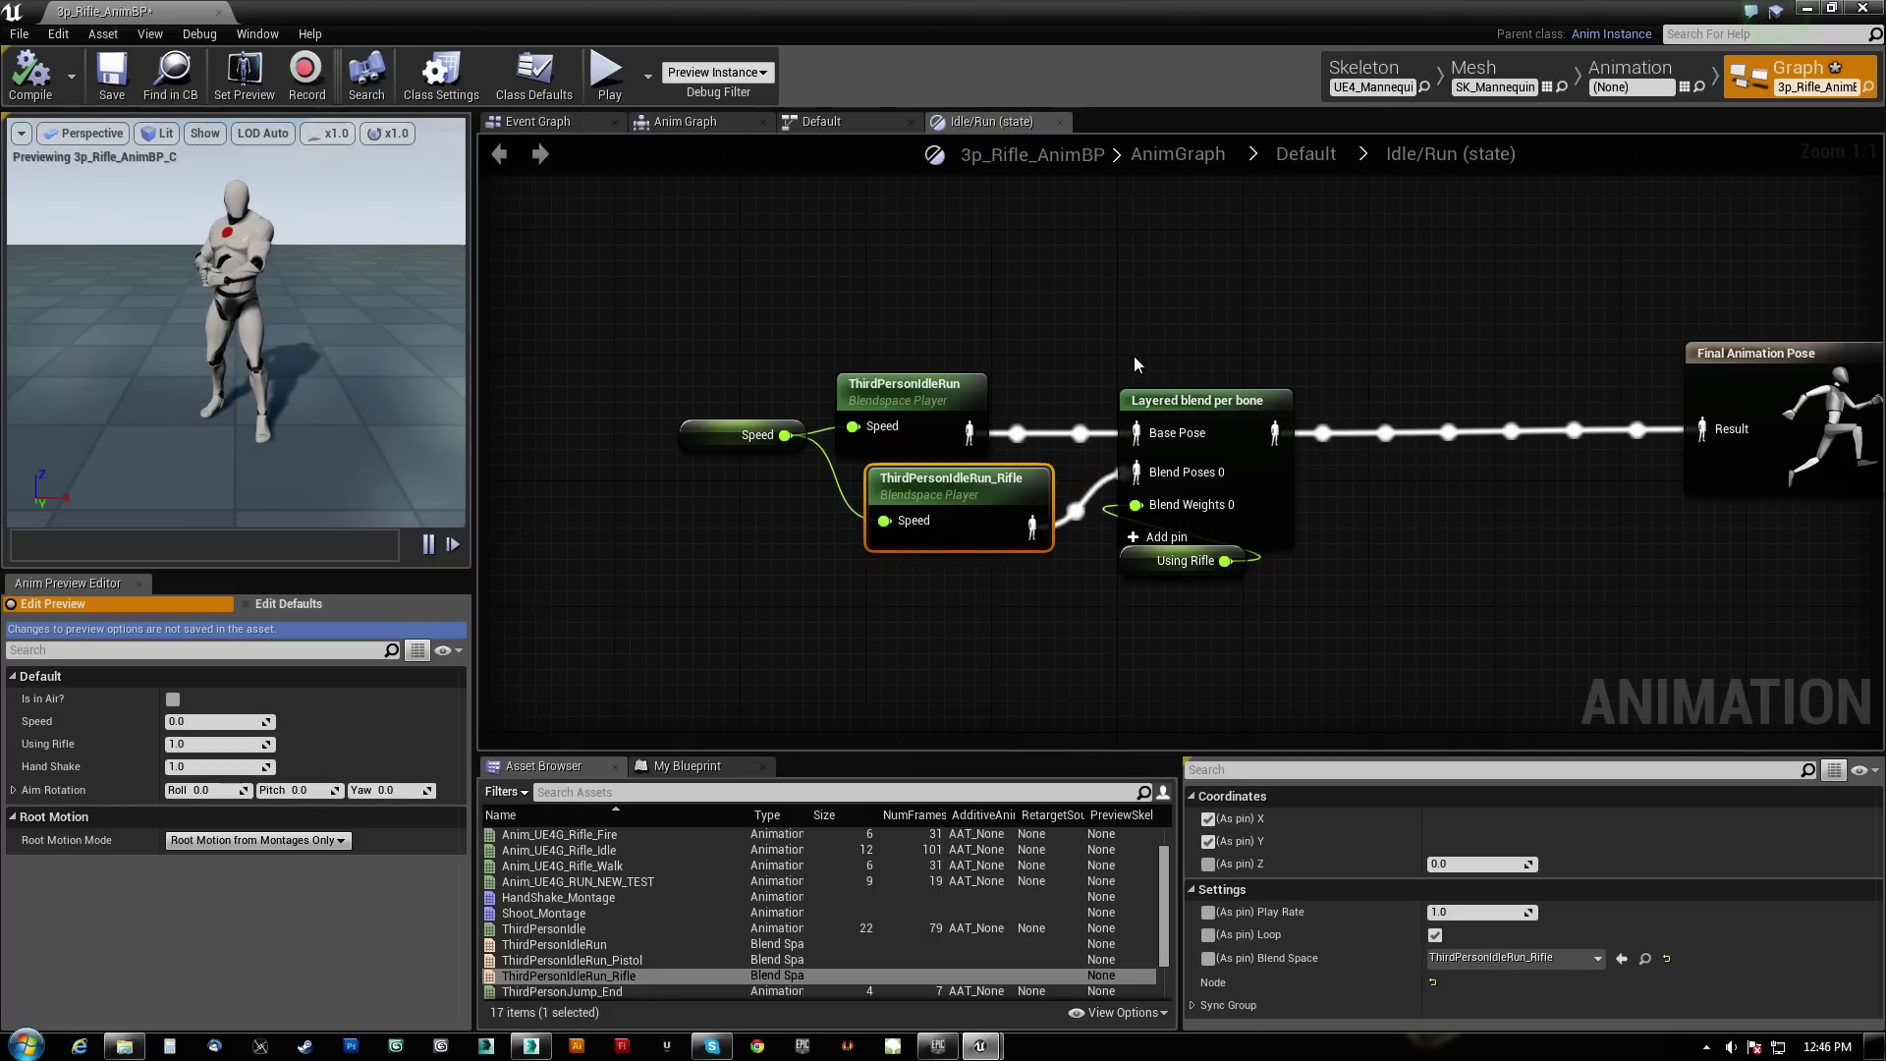
Move the Final Animation Pose node closer to the Layered blend per bone node
{"action": "right_click_drag", "start_coordinate": [1380, 353], "coordinate": [1087, 346]}
{"action": "left_click", "coordinate": [1532, 343]}
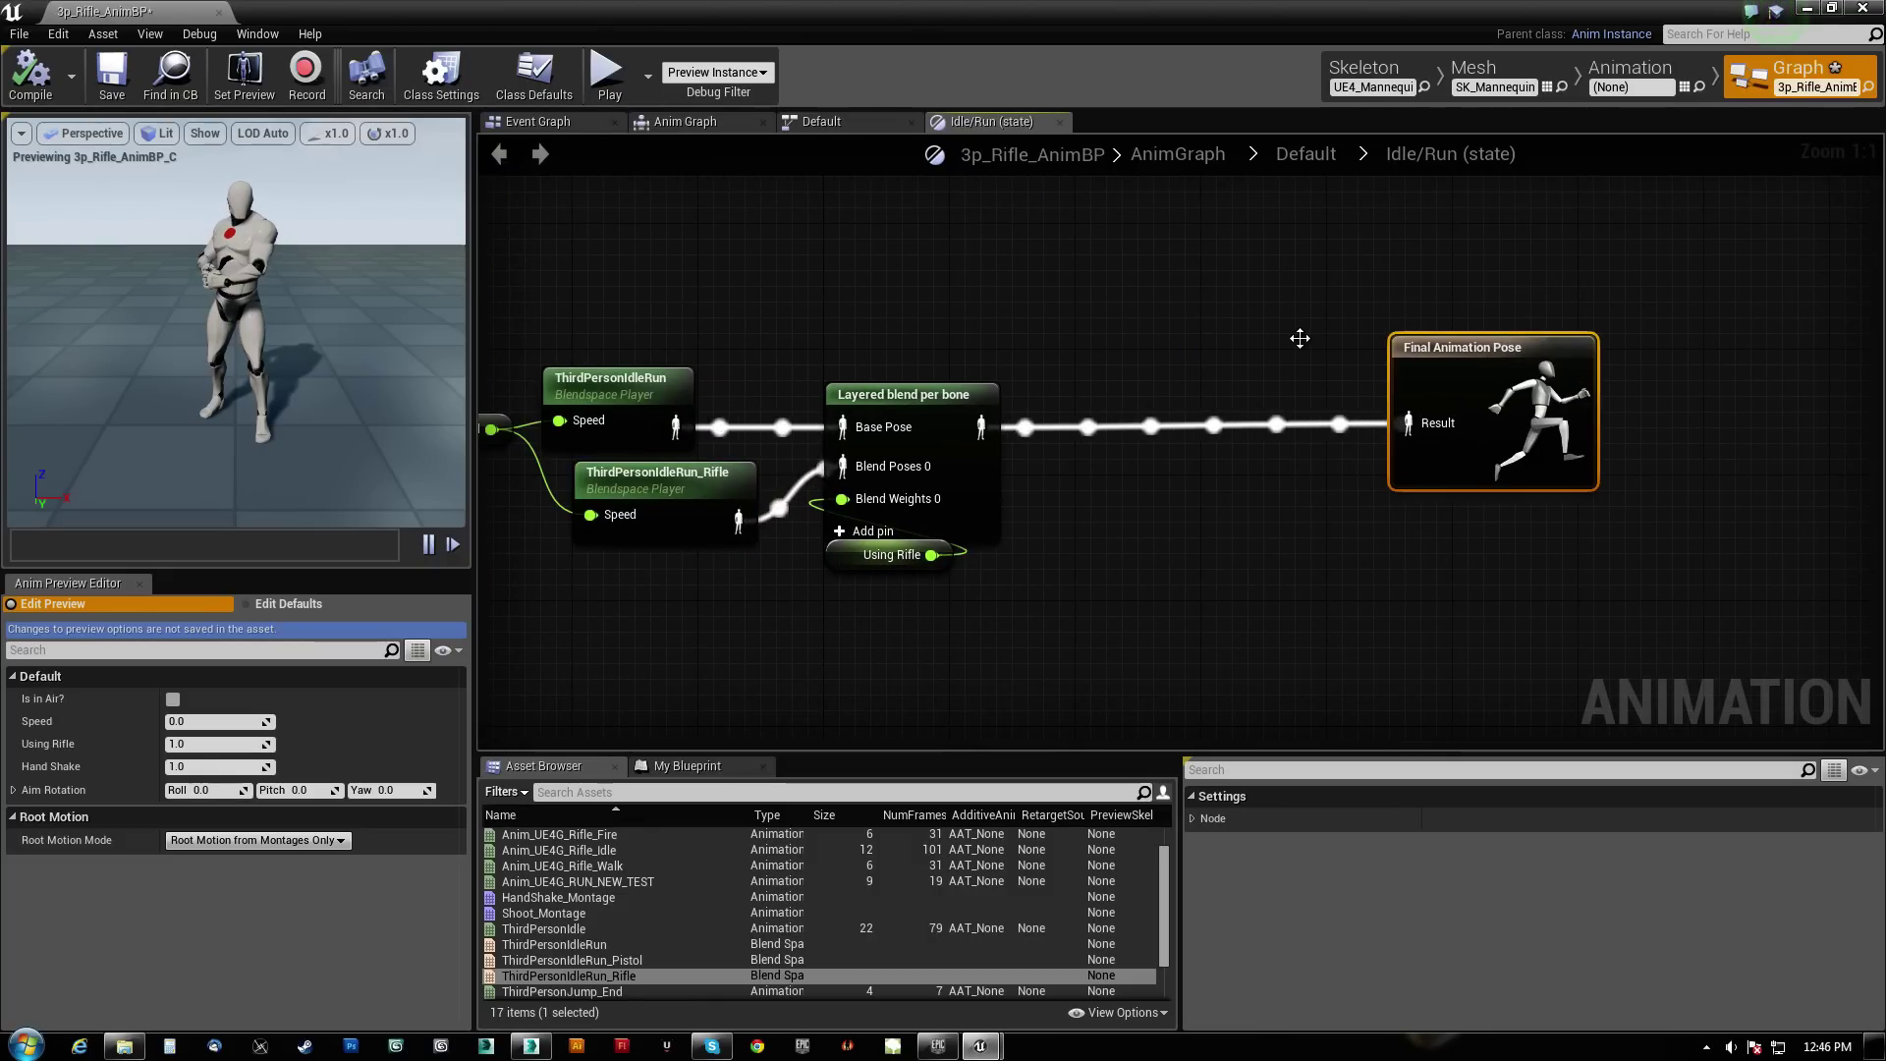
{"action": "left_click_drag", "start_coordinate": [1486, 344], "coordinate": [1232, 346]}
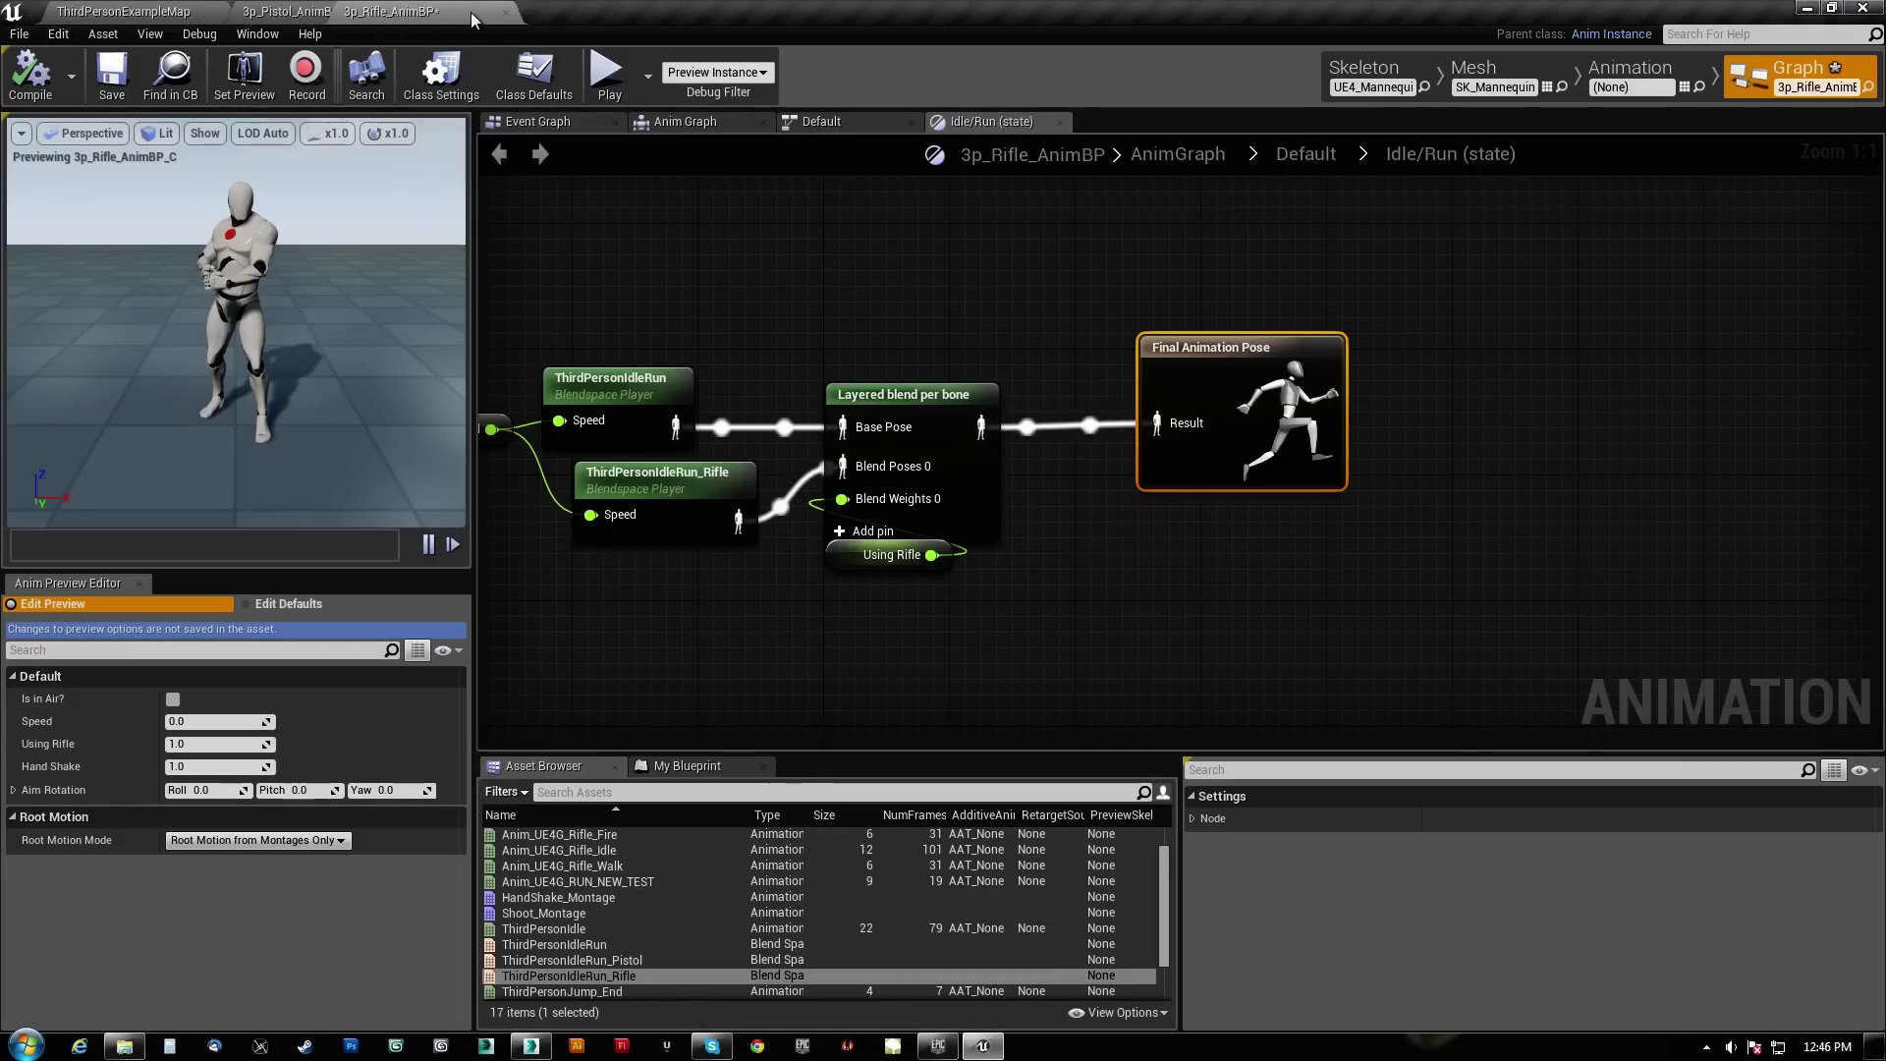
Return to ThirdPersonExampleMap, select the placed third-person character and open its ThirdPersonCharacter blueprint for editing
{"action": "left_click", "coordinate": [86, 14]}
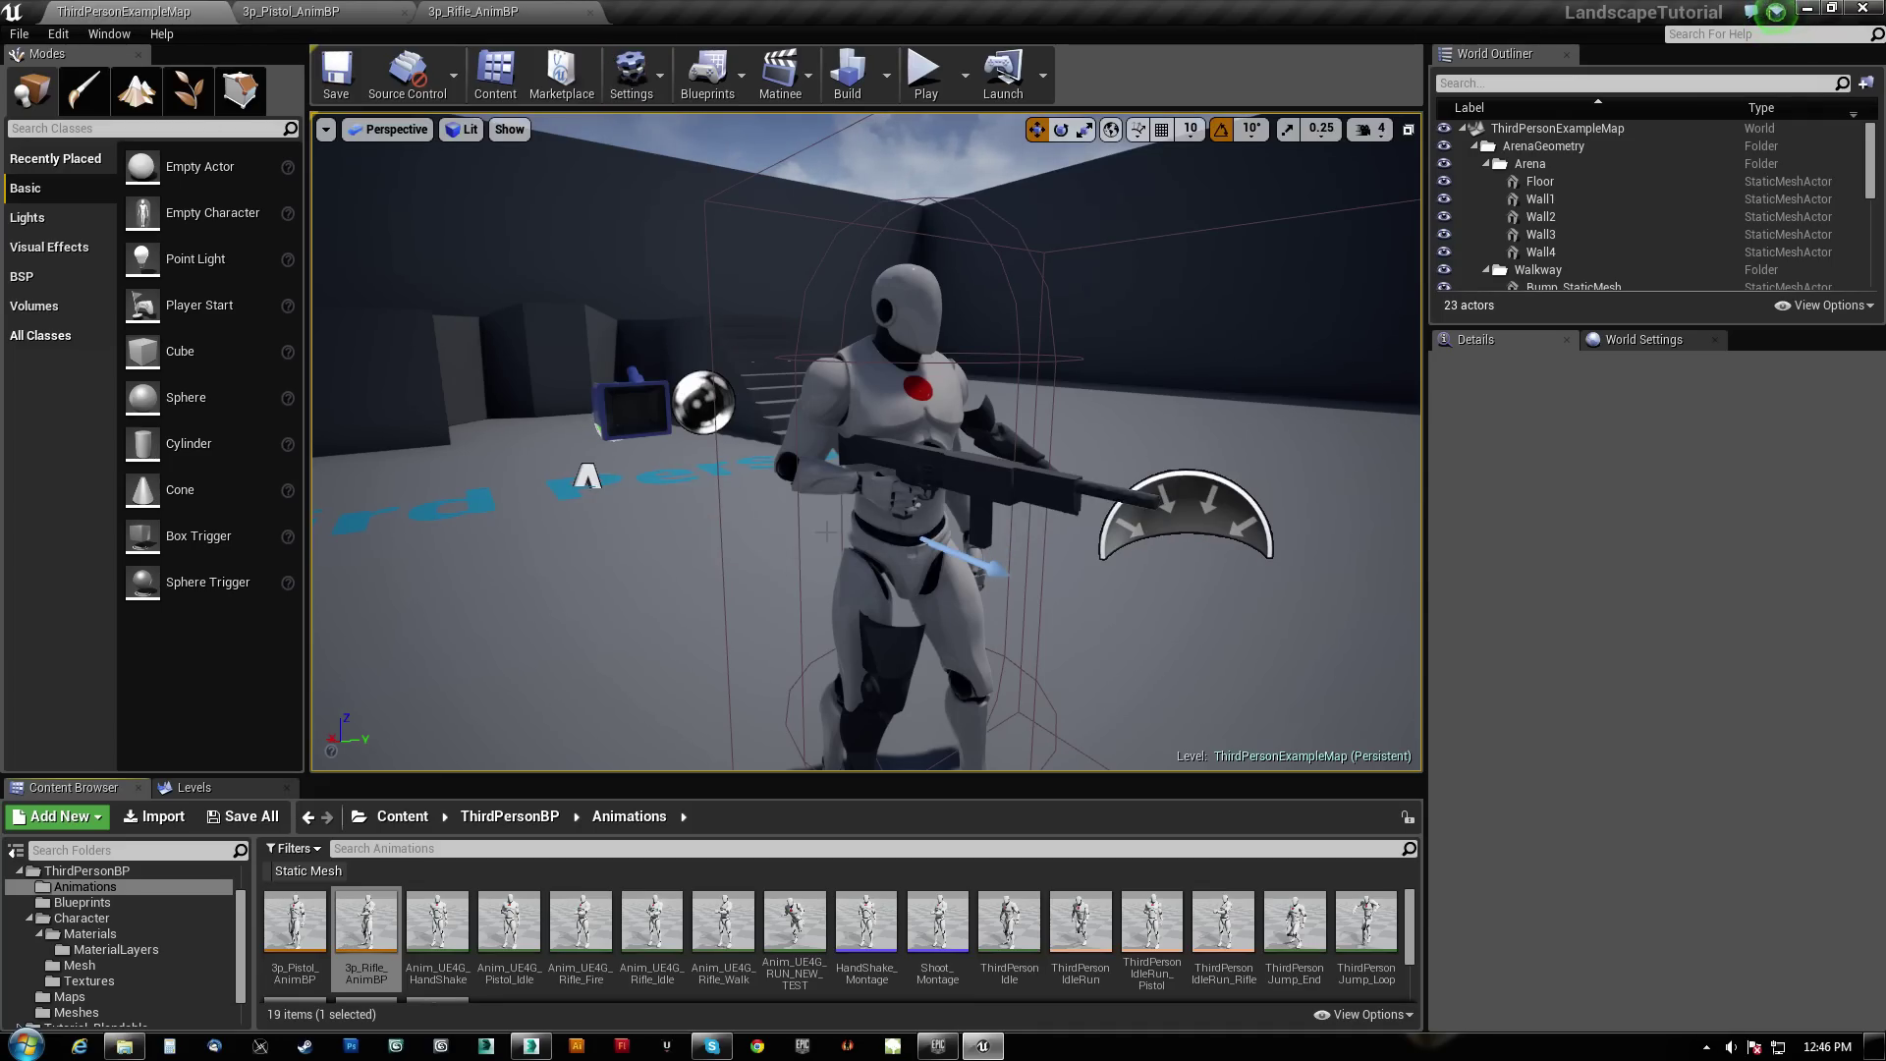
{"action": "right_click_drag", "start_coordinate": [827, 532], "coordinate": [942, 579]}
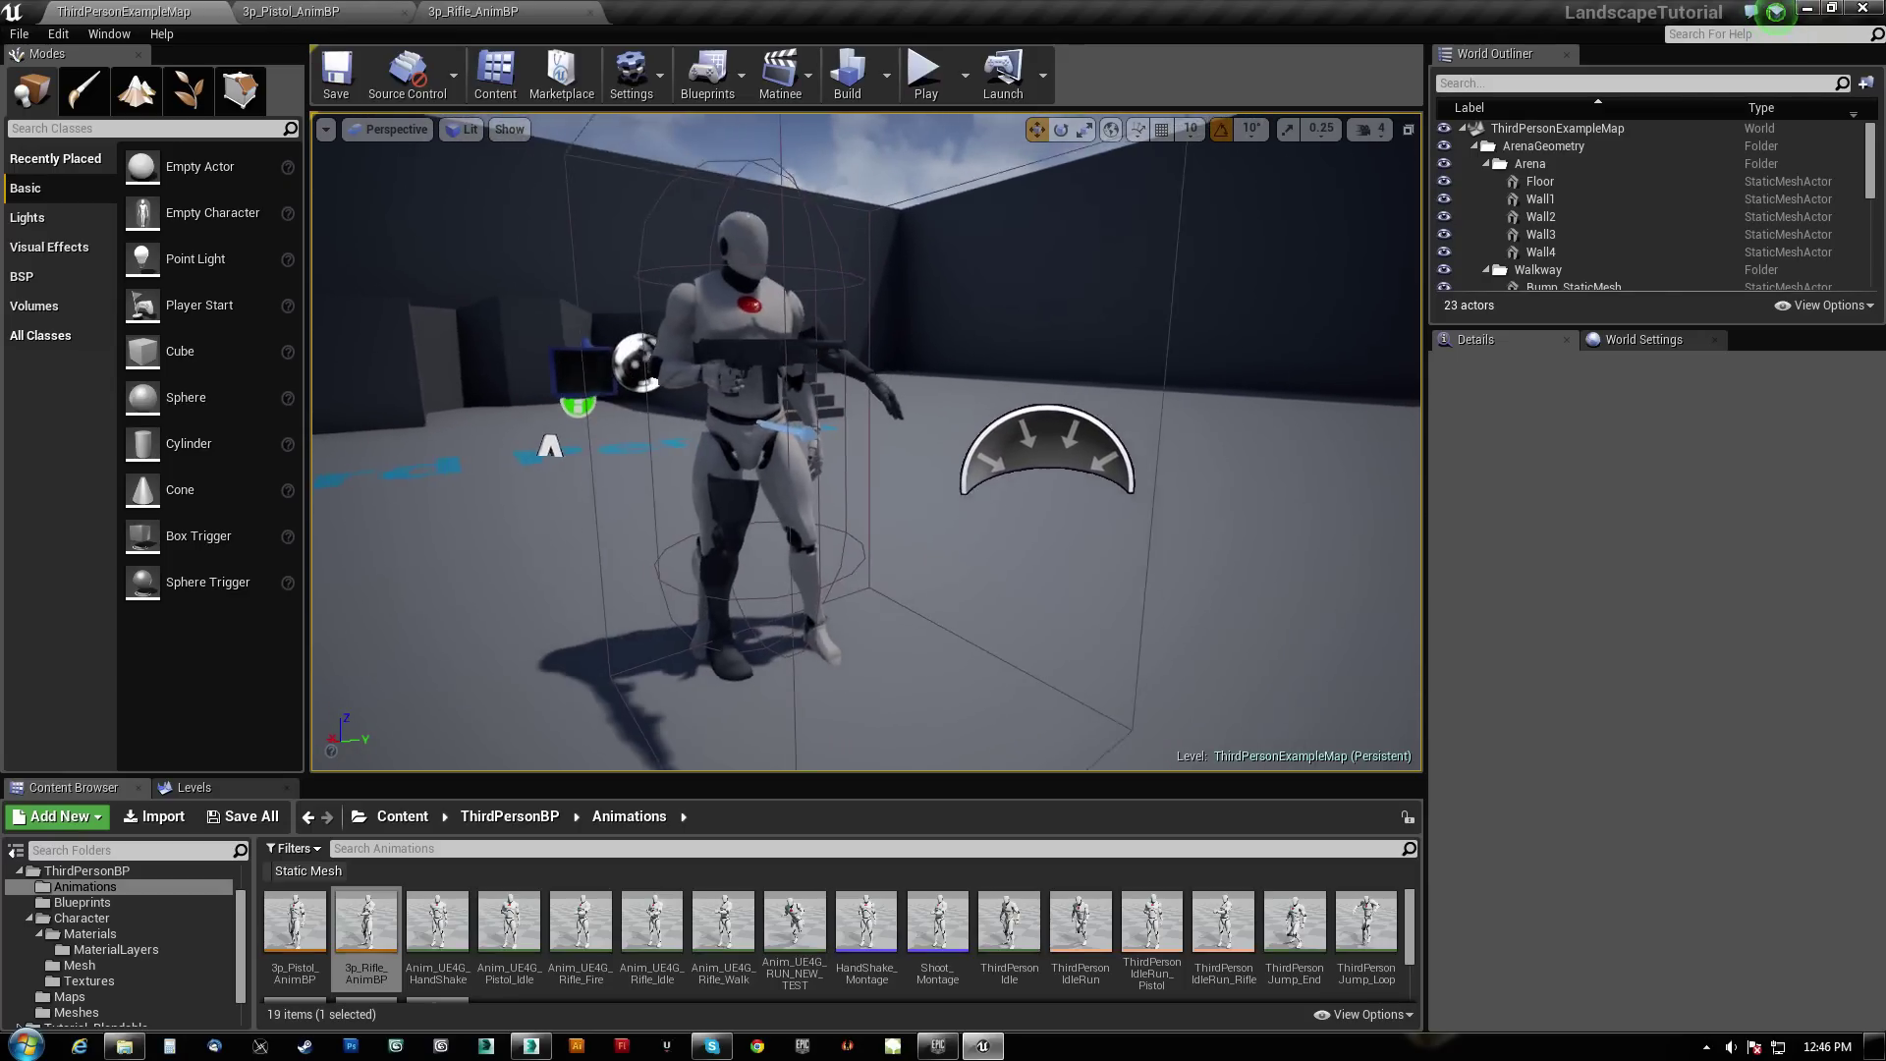
{"action": "right_click_drag", "start_coordinate": [767, 447], "coordinate": [751, 447]}
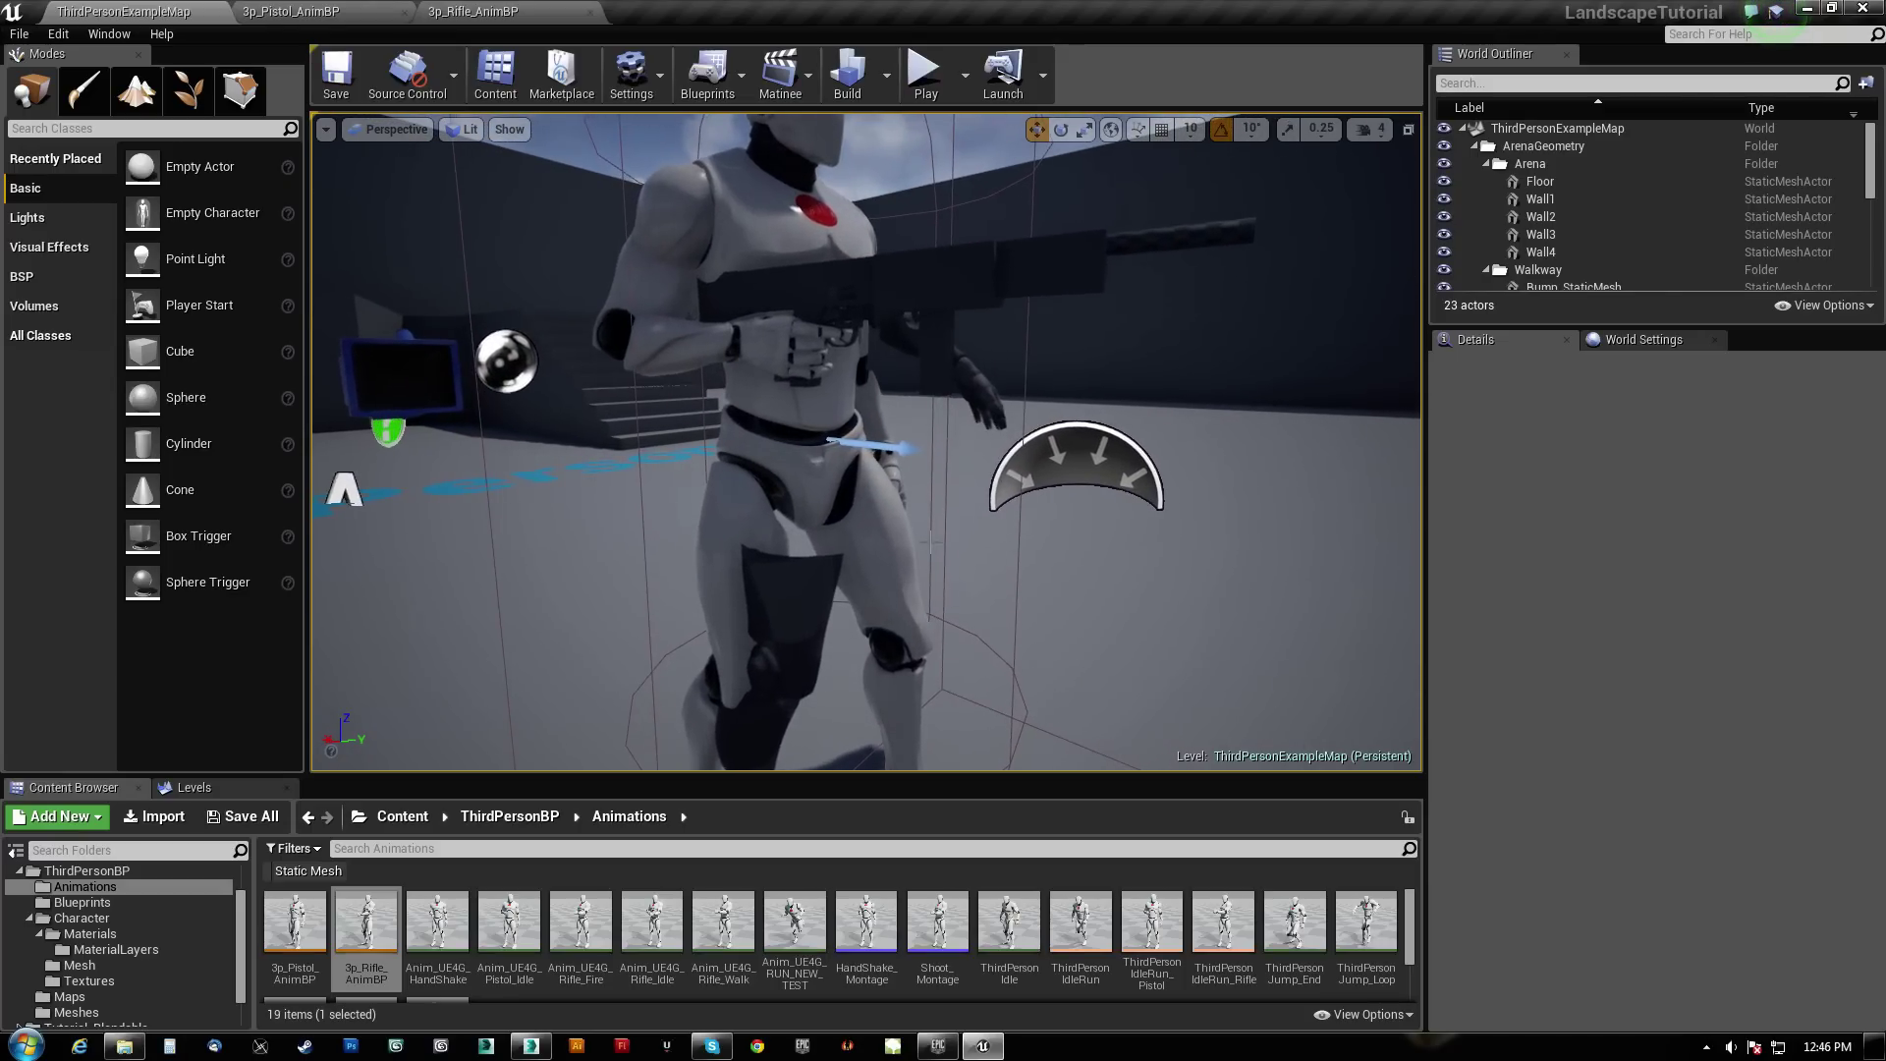
{"action": "left_click", "coordinate": [786, 235]}
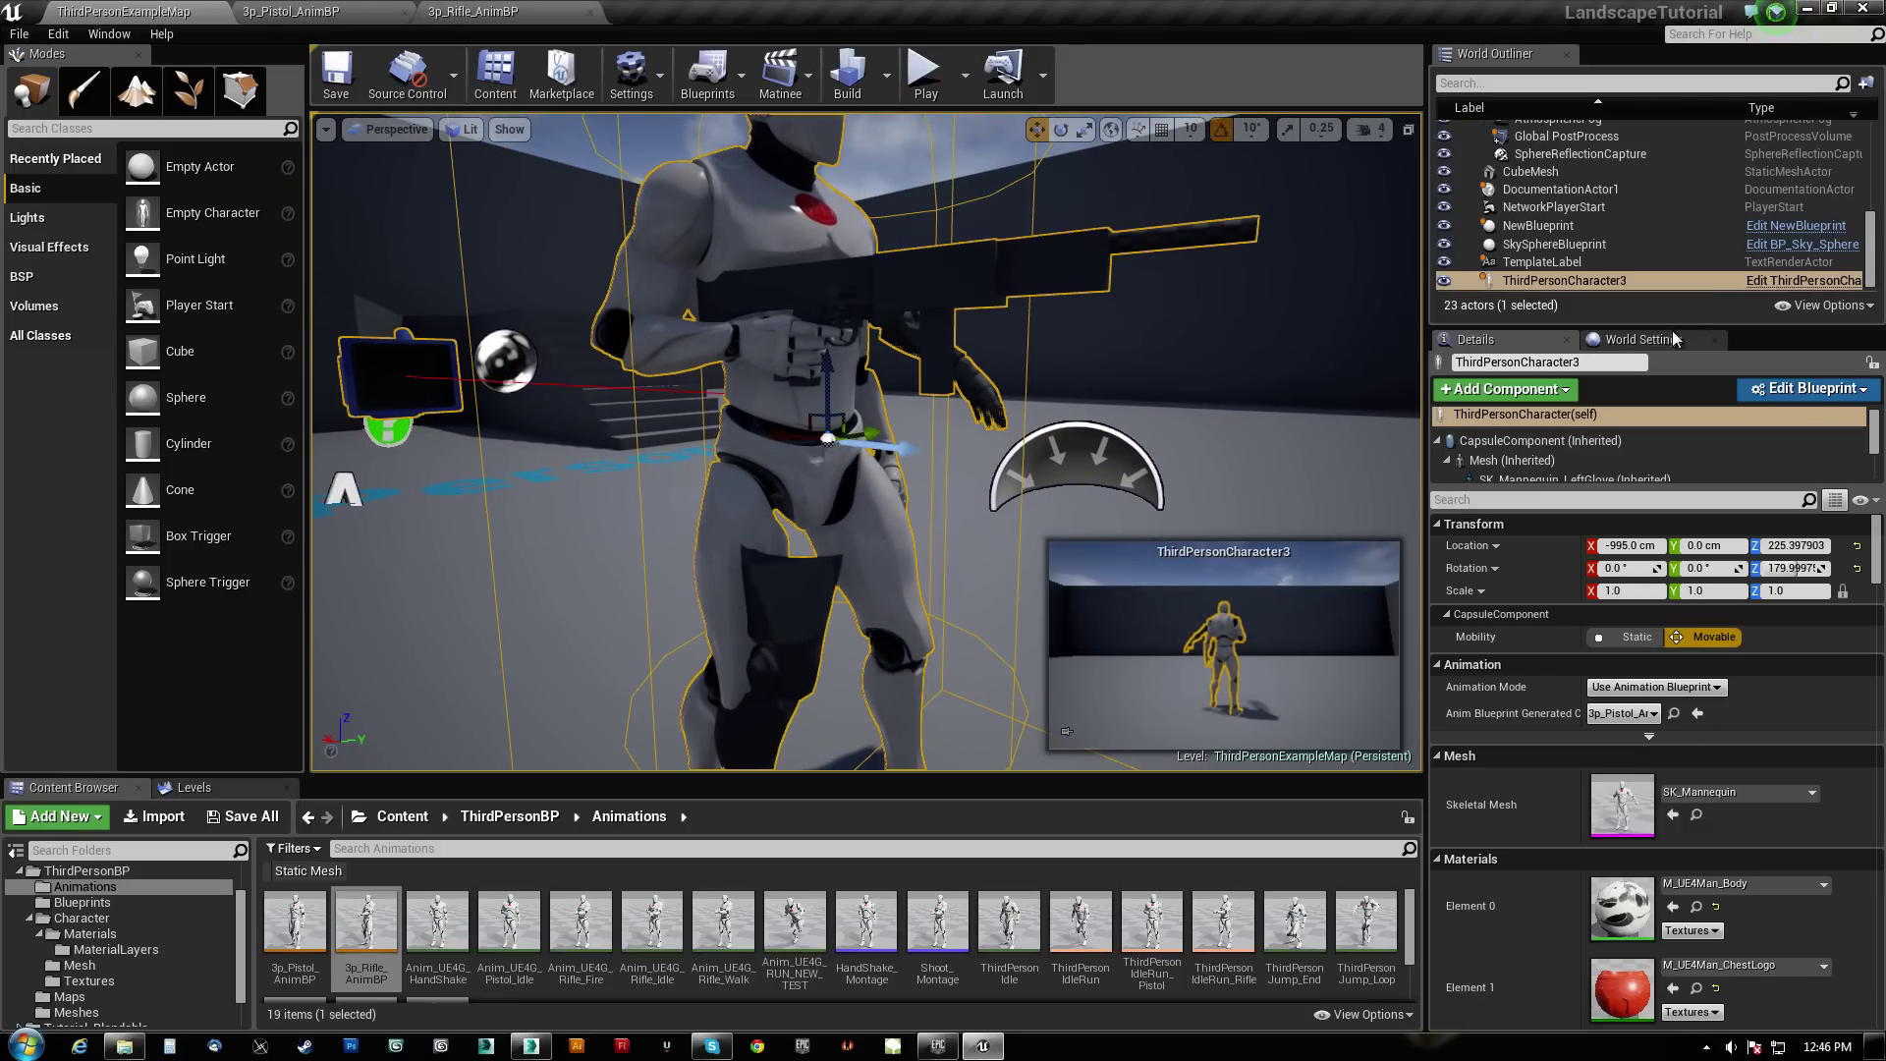
{"action": "left_click", "coordinate": [1798, 281]}
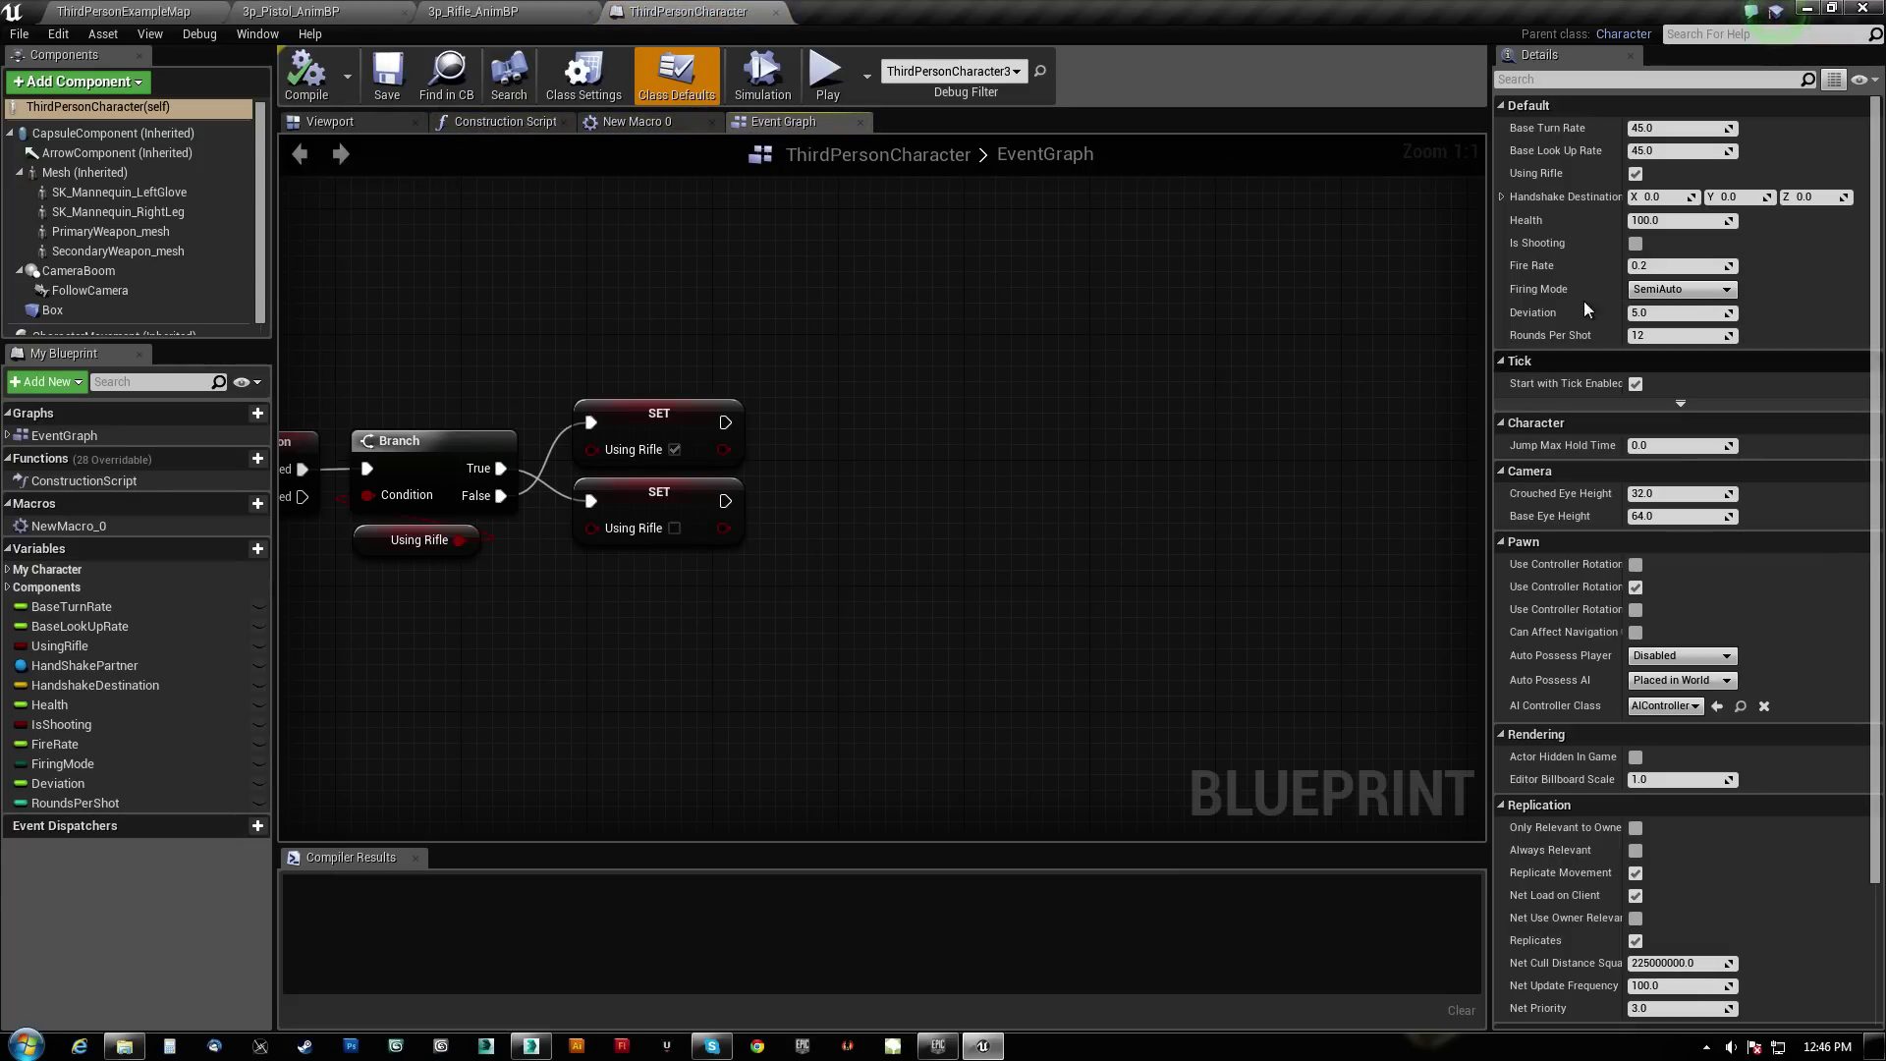
Set the inherited Mesh component's animation blueprint class to 3p_Rifle_AnimBP, then compile and save ThirdPersonCharacter
{"action": "left_click", "coordinate": [84, 172]}
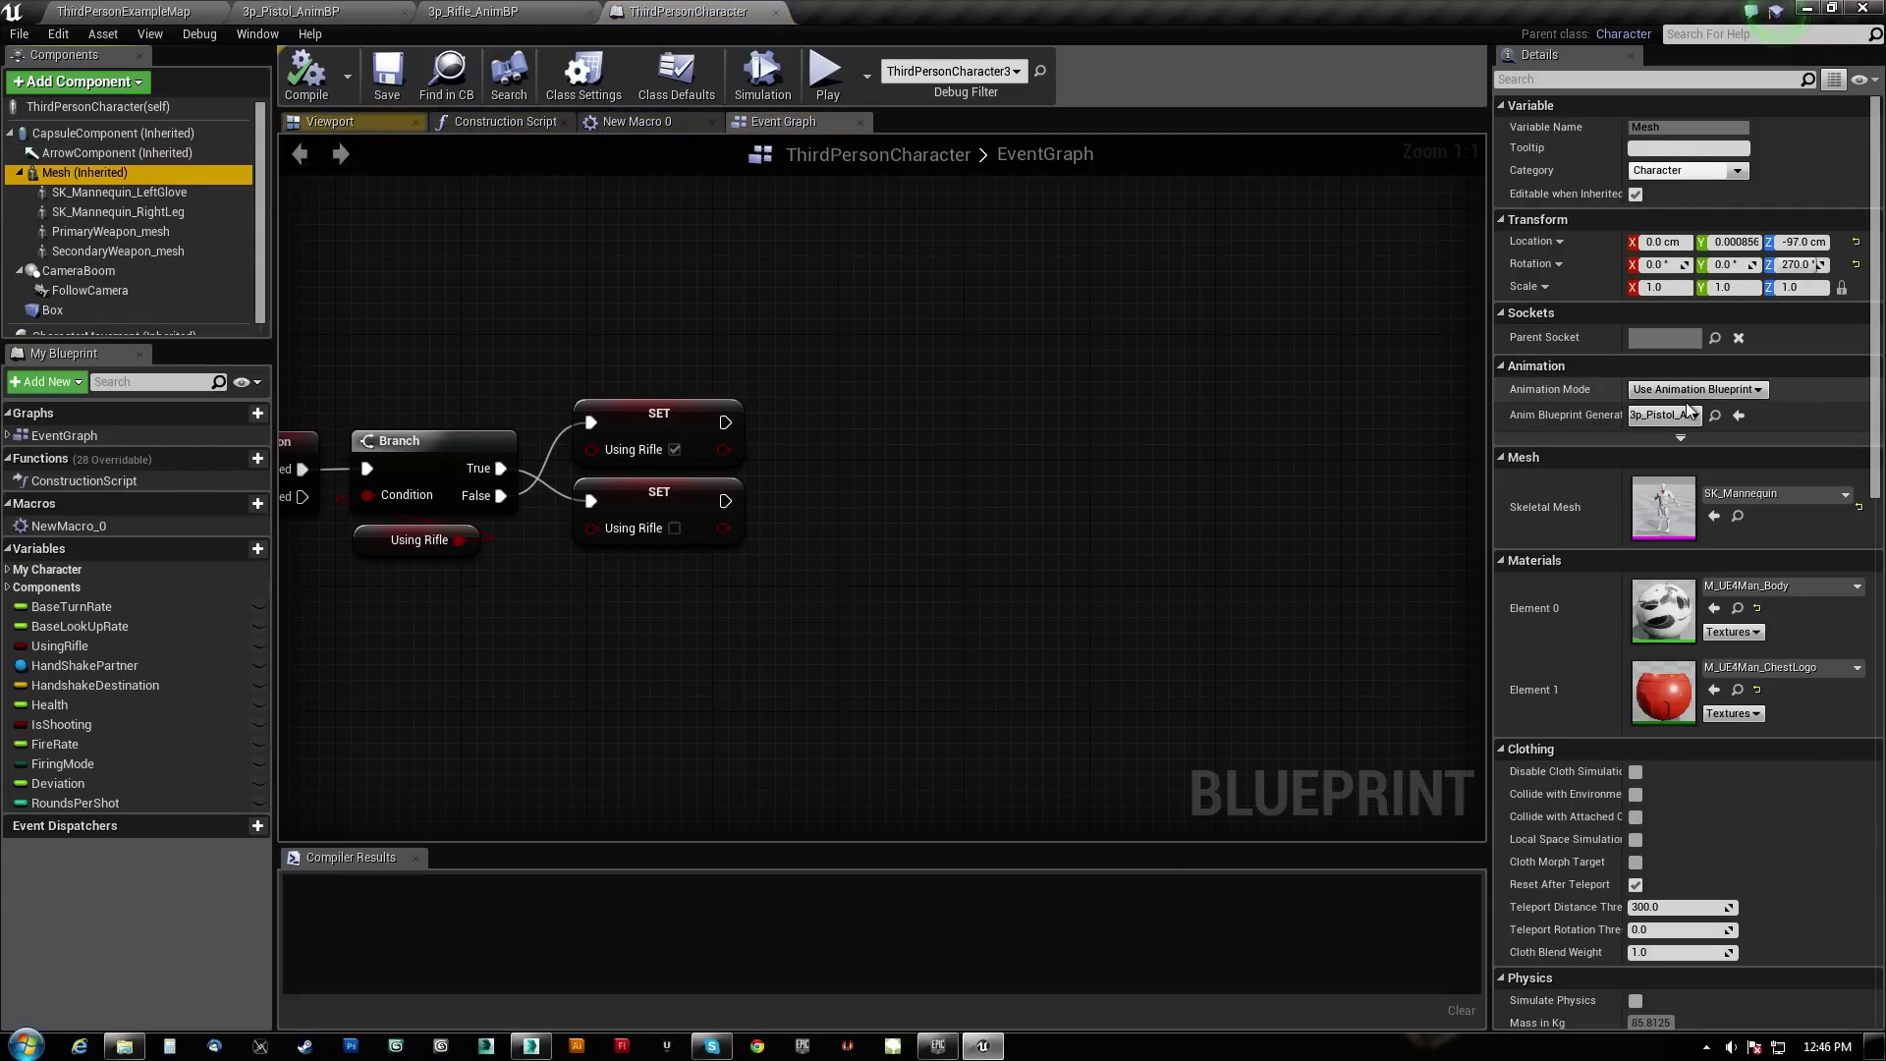
{"action": "left_click", "coordinate": [1696, 415]}
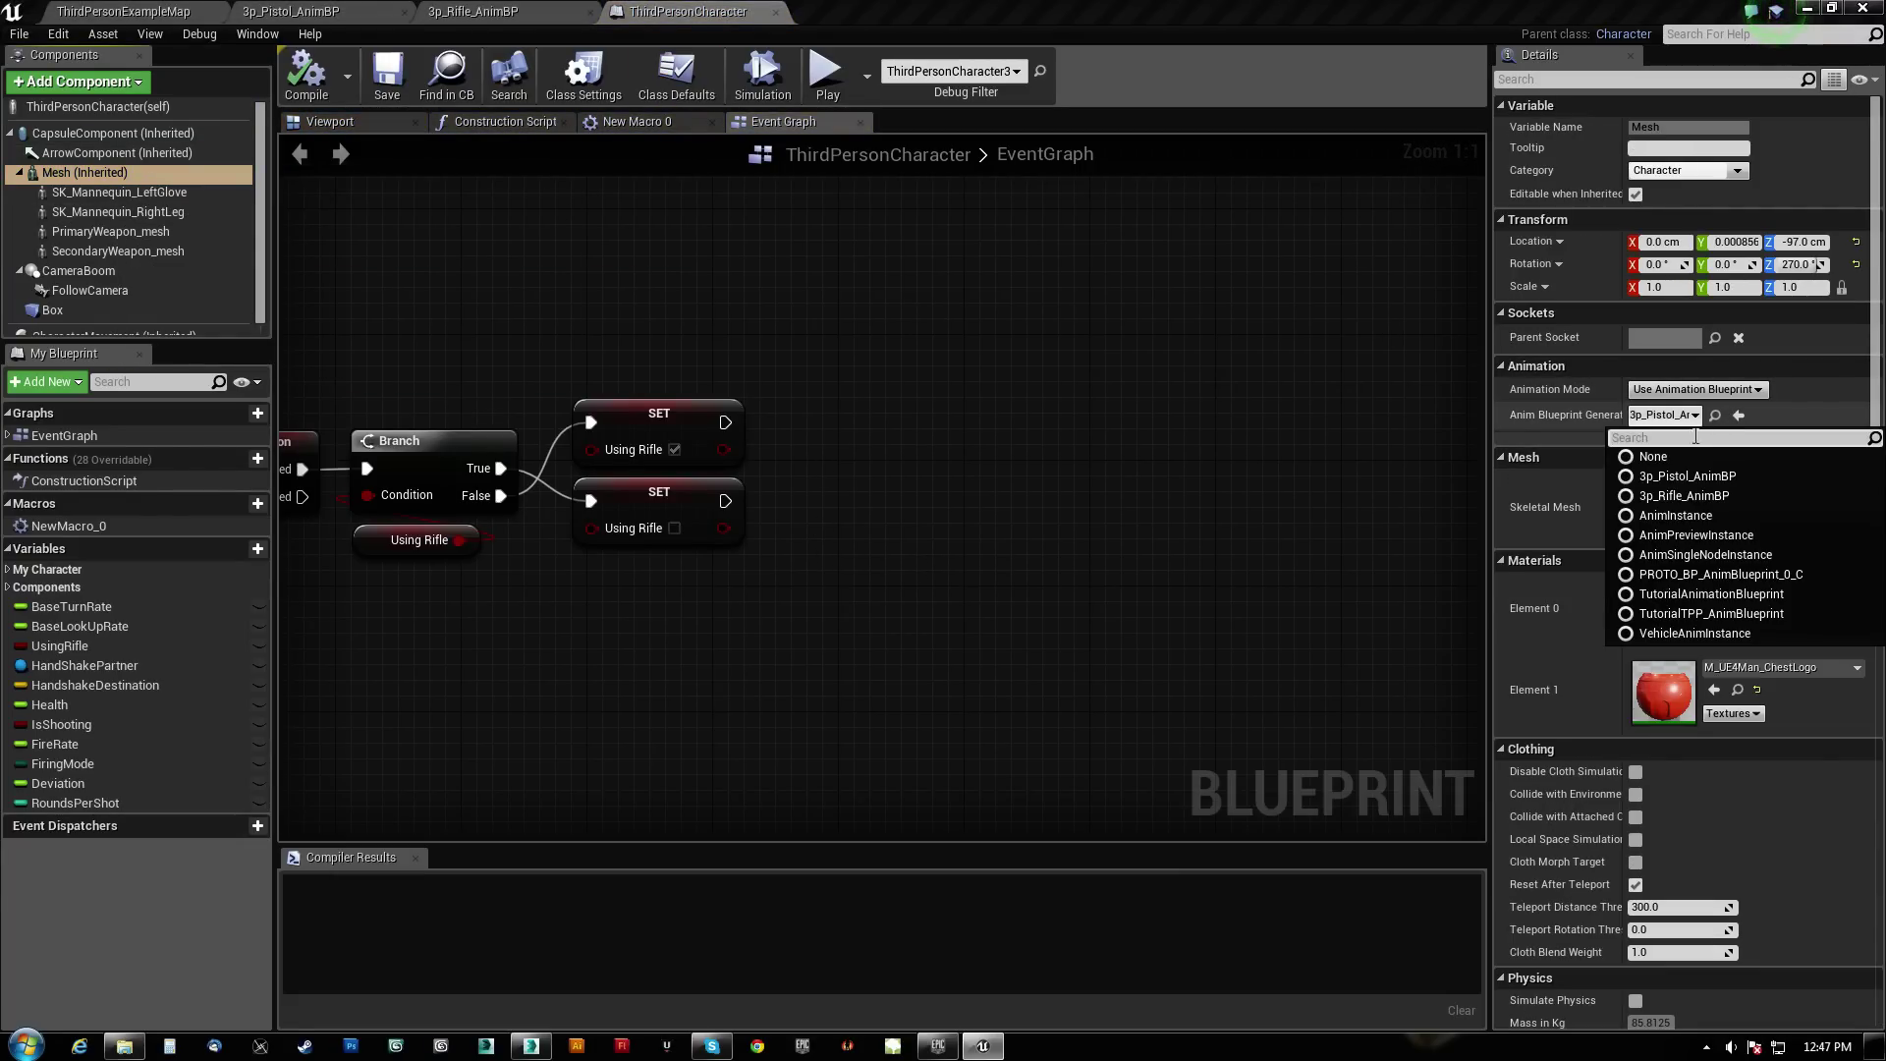
{"action": "left_click", "coordinate": [1682, 495]}
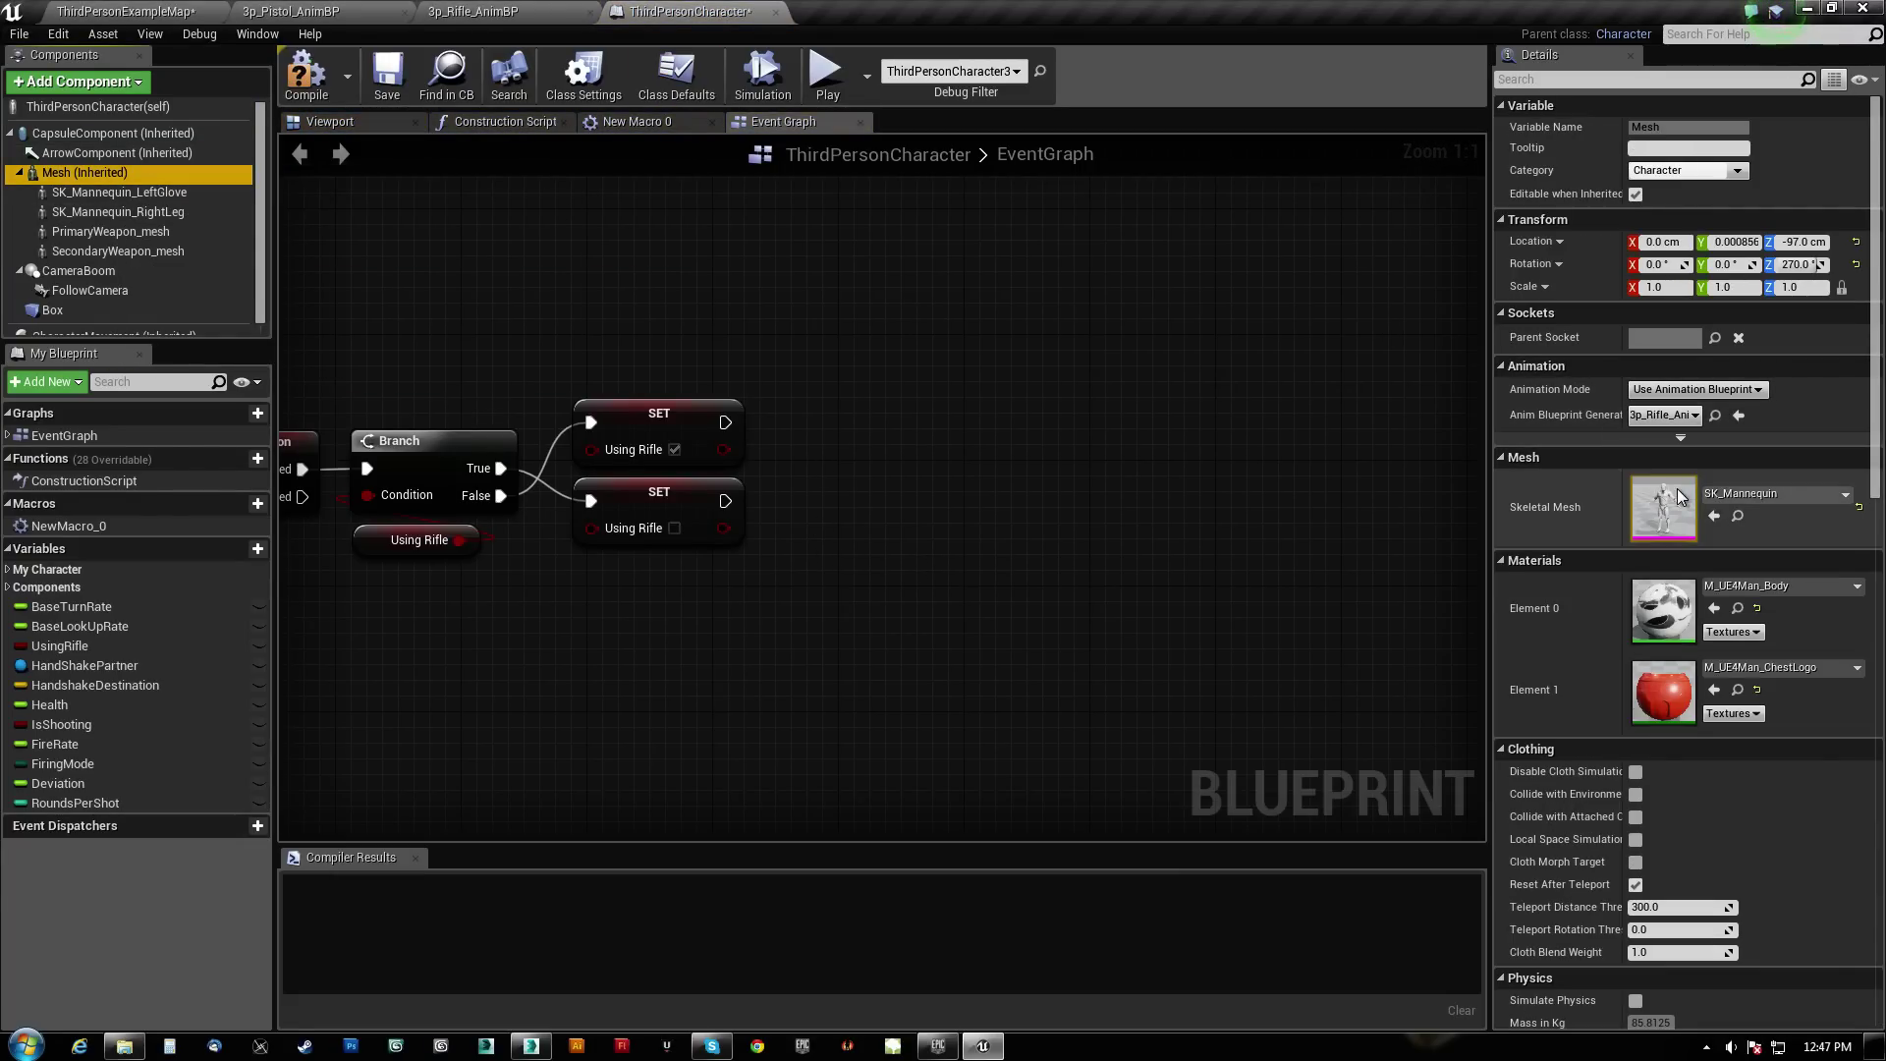
{"action": "left_click", "coordinate": [308, 87]}
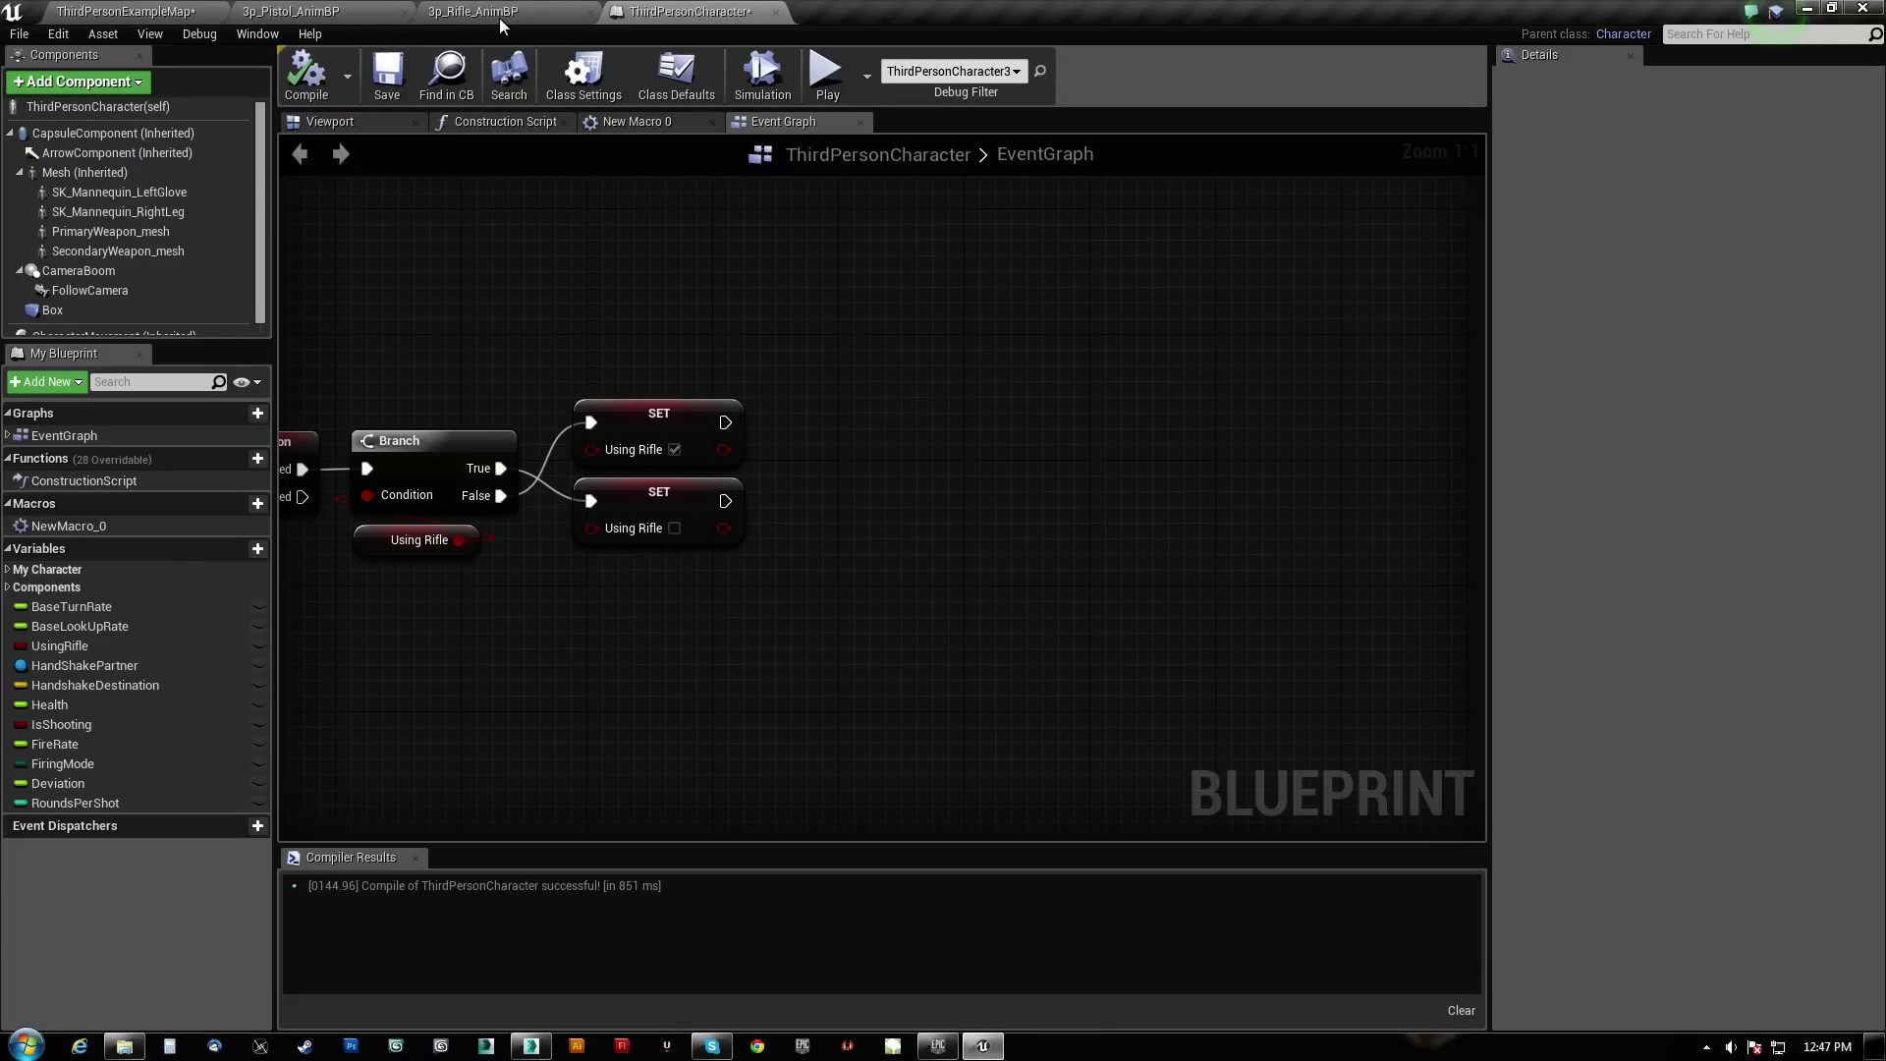
{"action": "left_click", "coordinate": [386, 78]}
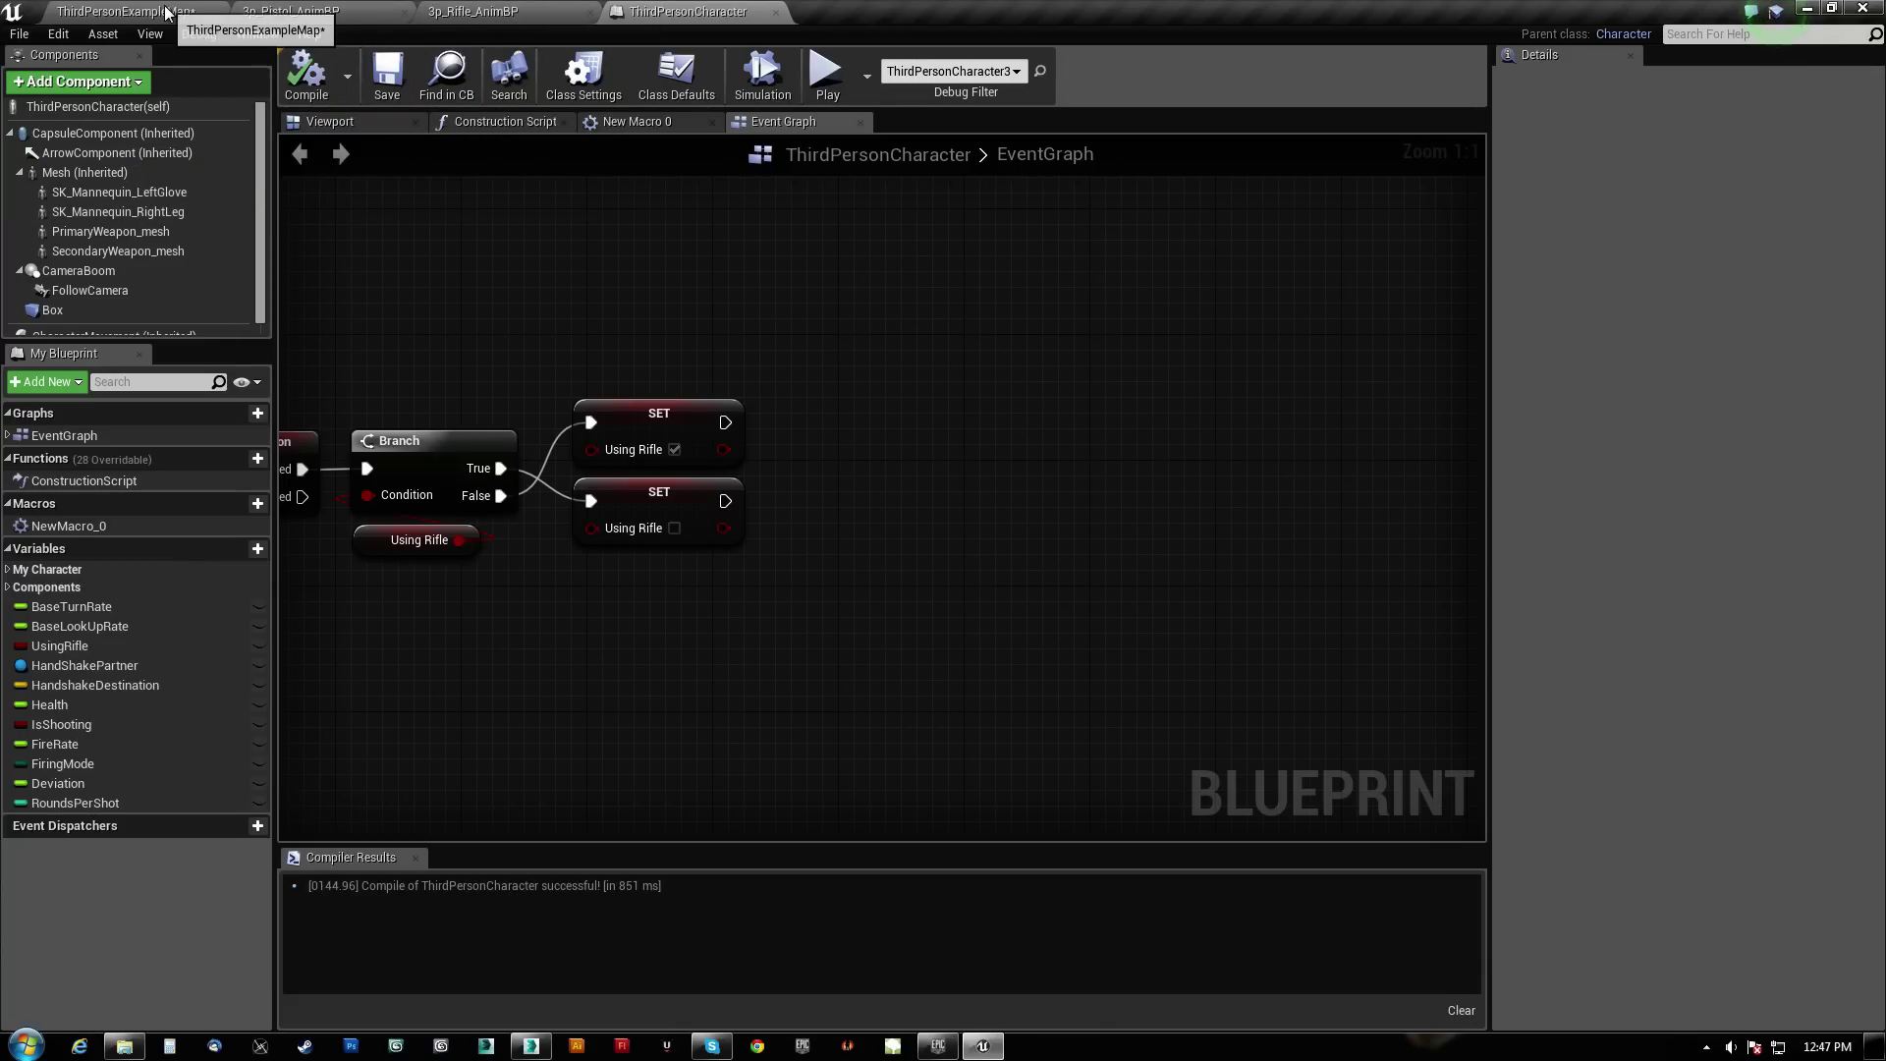
Inspect the placed character's rifle pose up close in the level and return to the ThirdPersonCharacter blueprint
{"action": "left_click", "coordinate": [186, 12]}
{"action": "key", "text": "s"}
{"action": "right_click_drag", "start_coordinate": [844, 441], "coordinate": [889, 427]}
{"action": "key", "text": "w"}
{"action": "left_click", "coordinate": [724, 20]}
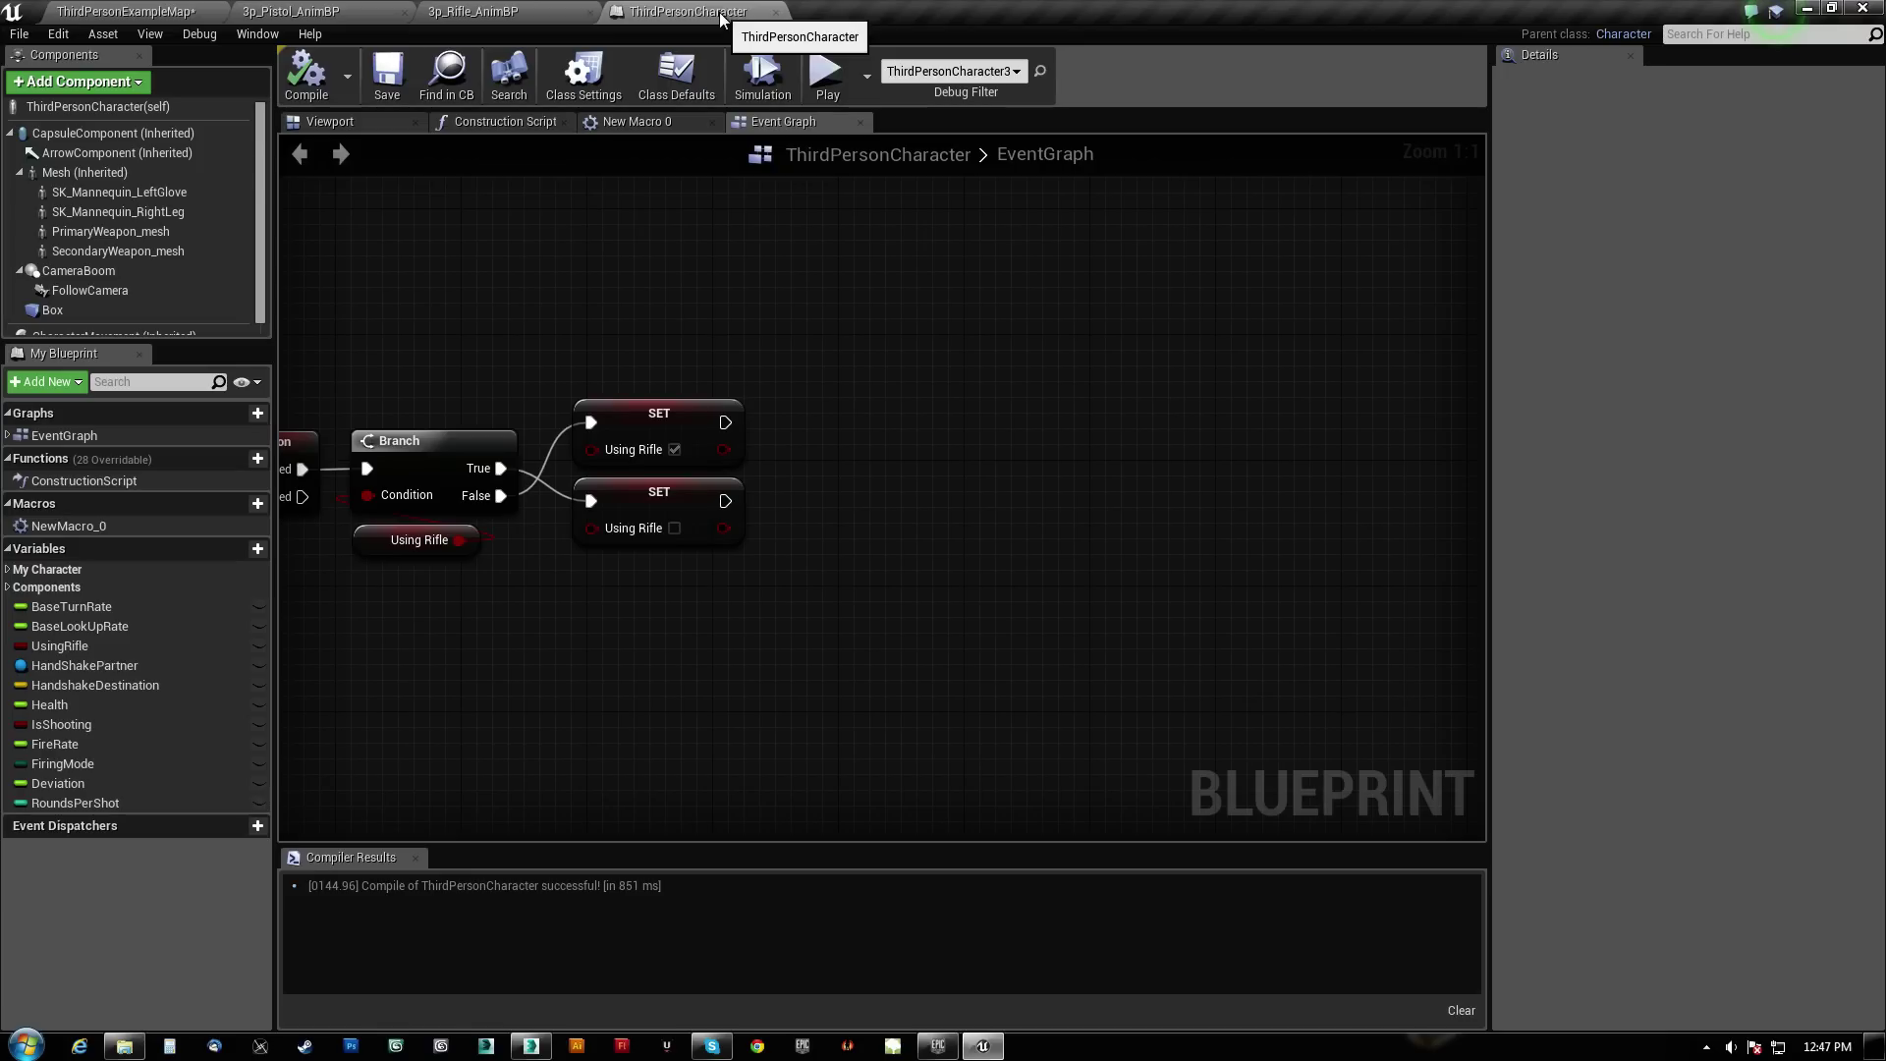
Add a Mesh reference with a Set Anim Instance Class node beside the Using Rifle SET nodes, tucking the reference under the node
{"action": "right_click_drag", "start_coordinate": [688, 558], "coordinate": [729, 646]}
{"action": "scroll", "coordinate": [729, 642], "scroll_direction": "down", "scroll_amount": 4}
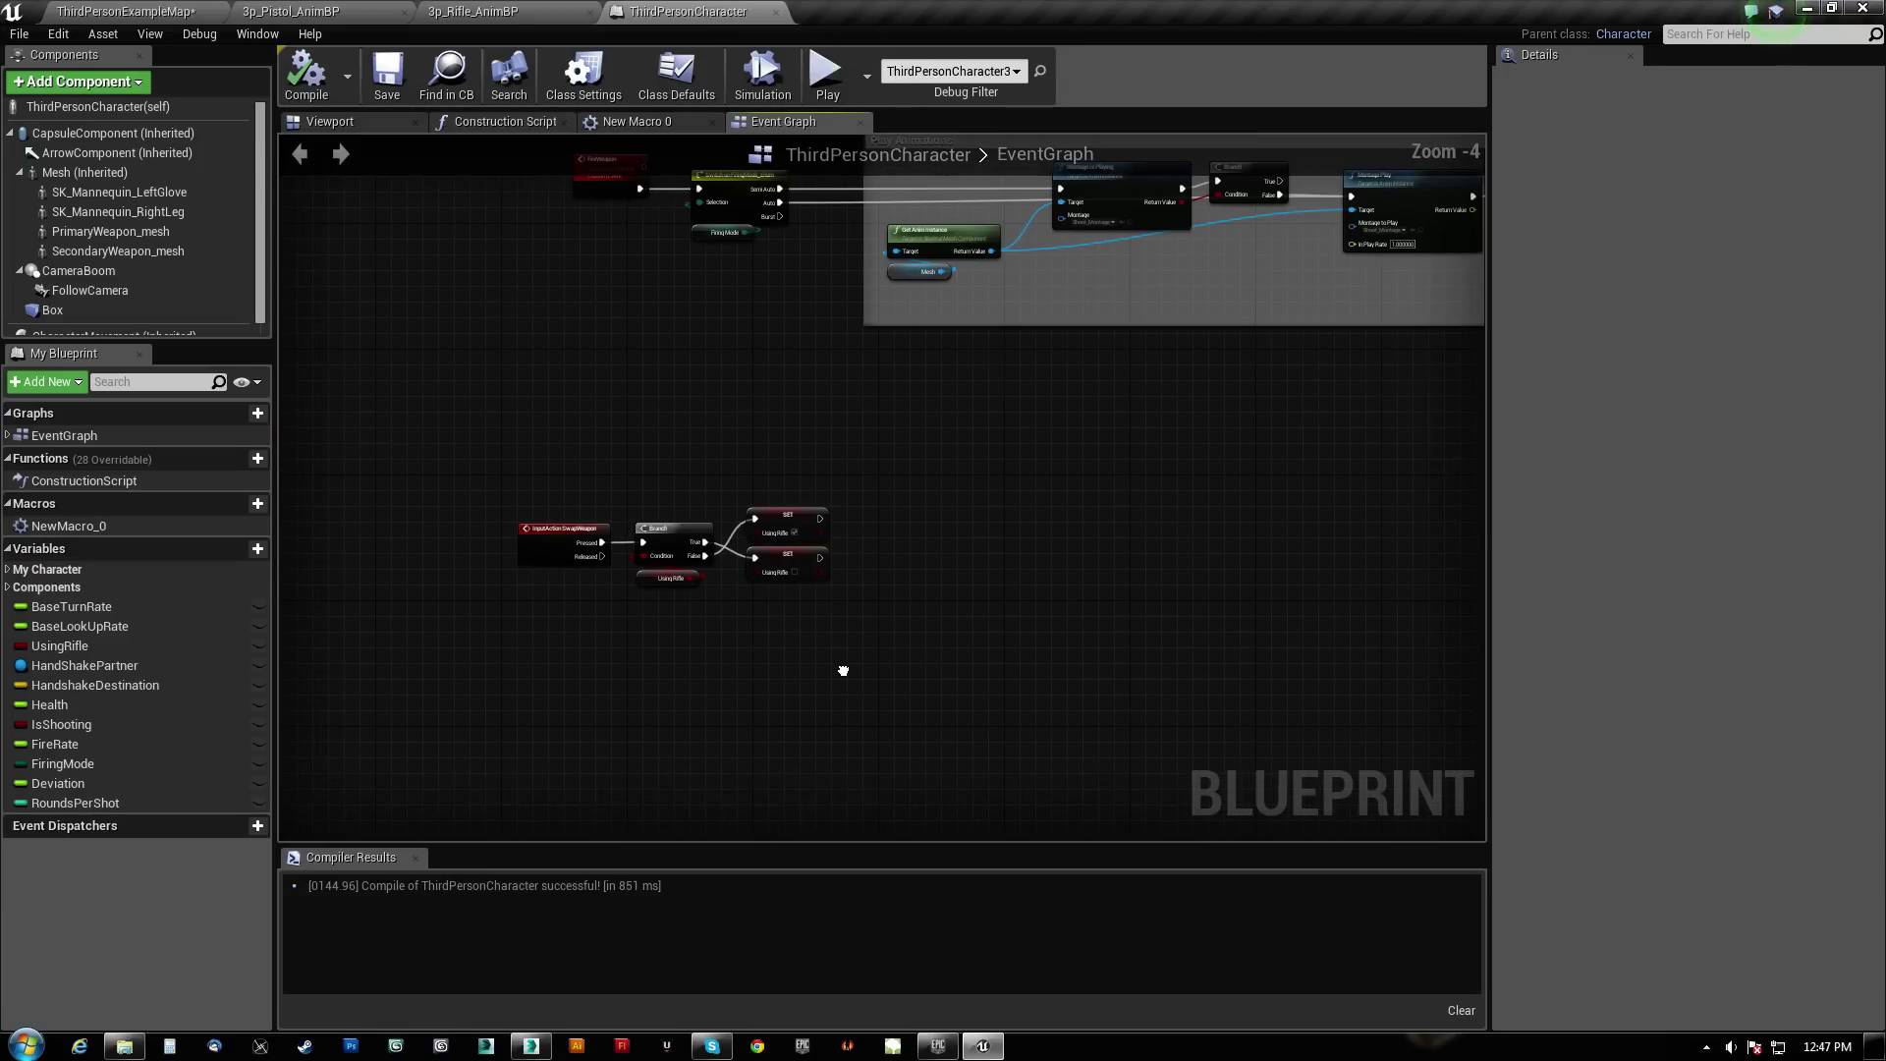
{"action": "right_click_drag", "start_coordinate": [842, 666], "coordinate": [765, 628]}
{"action": "scroll", "coordinate": [761, 619], "scroll_direction": "up", "scroll_amount": 4}
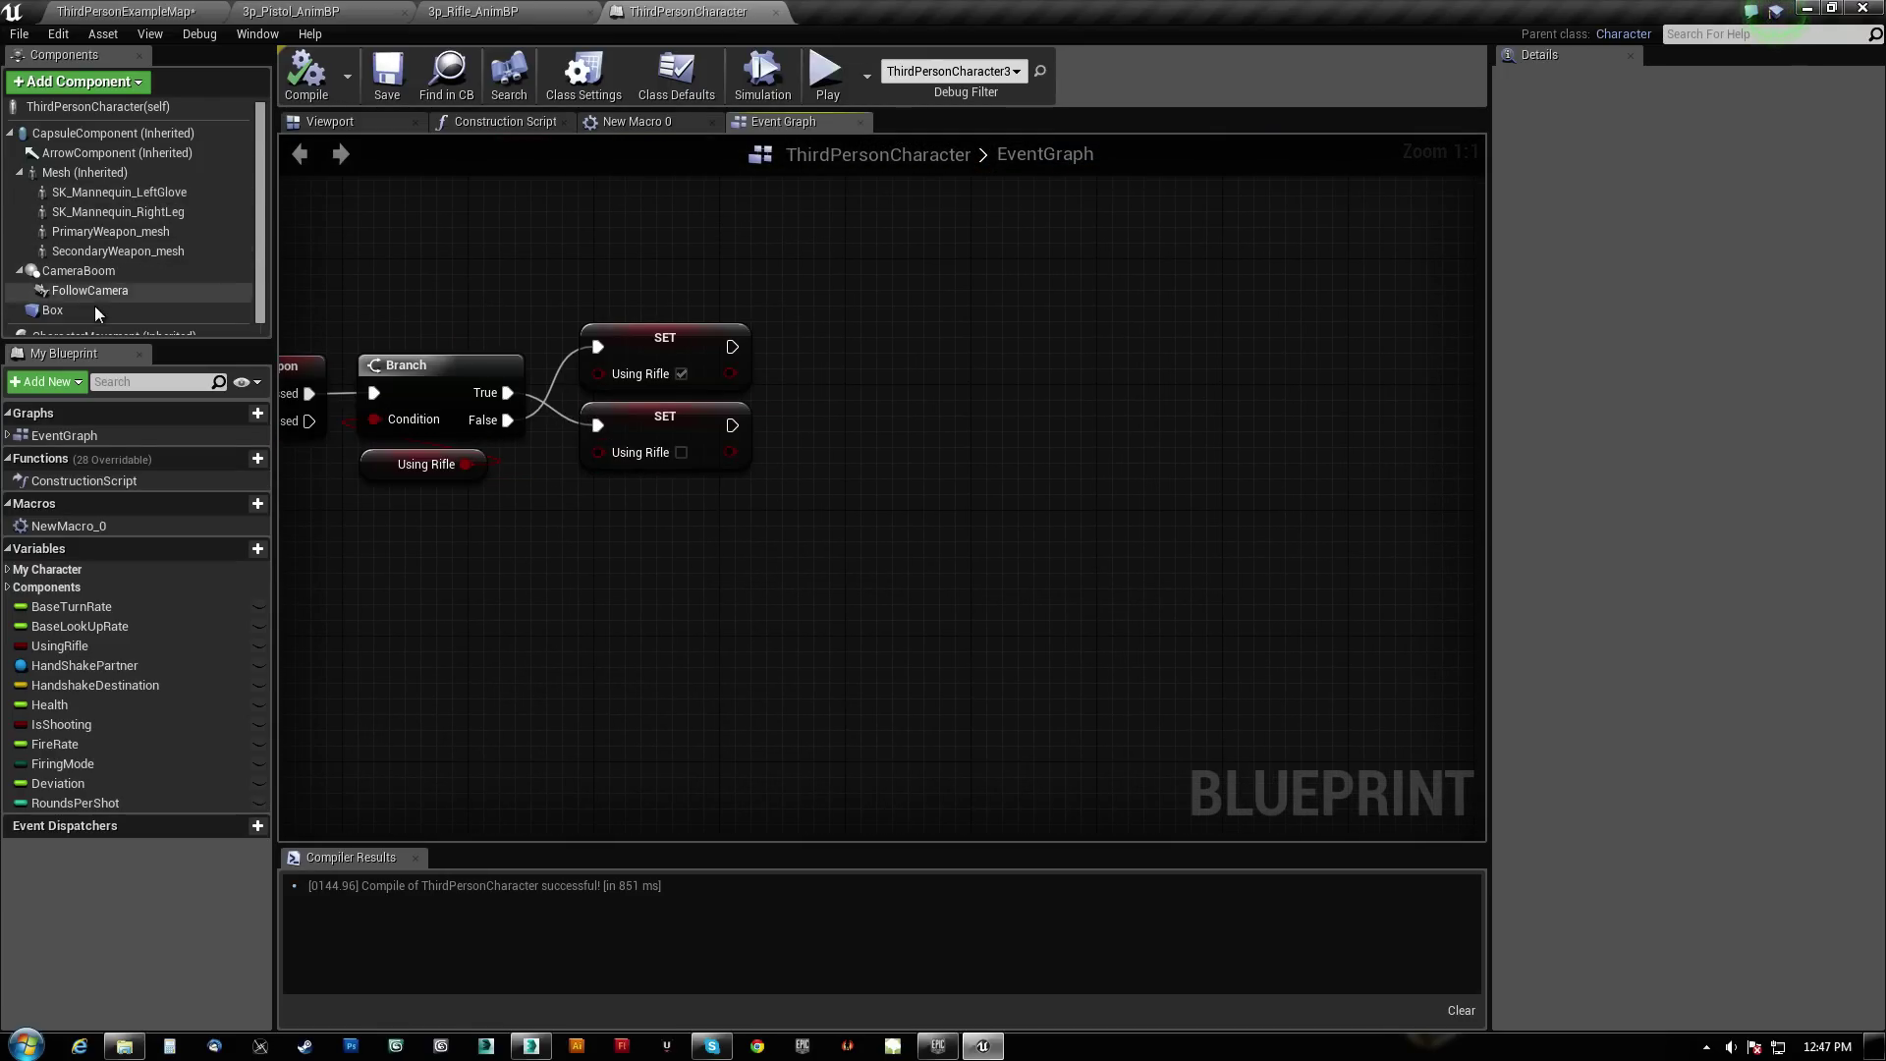
{"action": "left_click", "coordinate": [67, 171]}
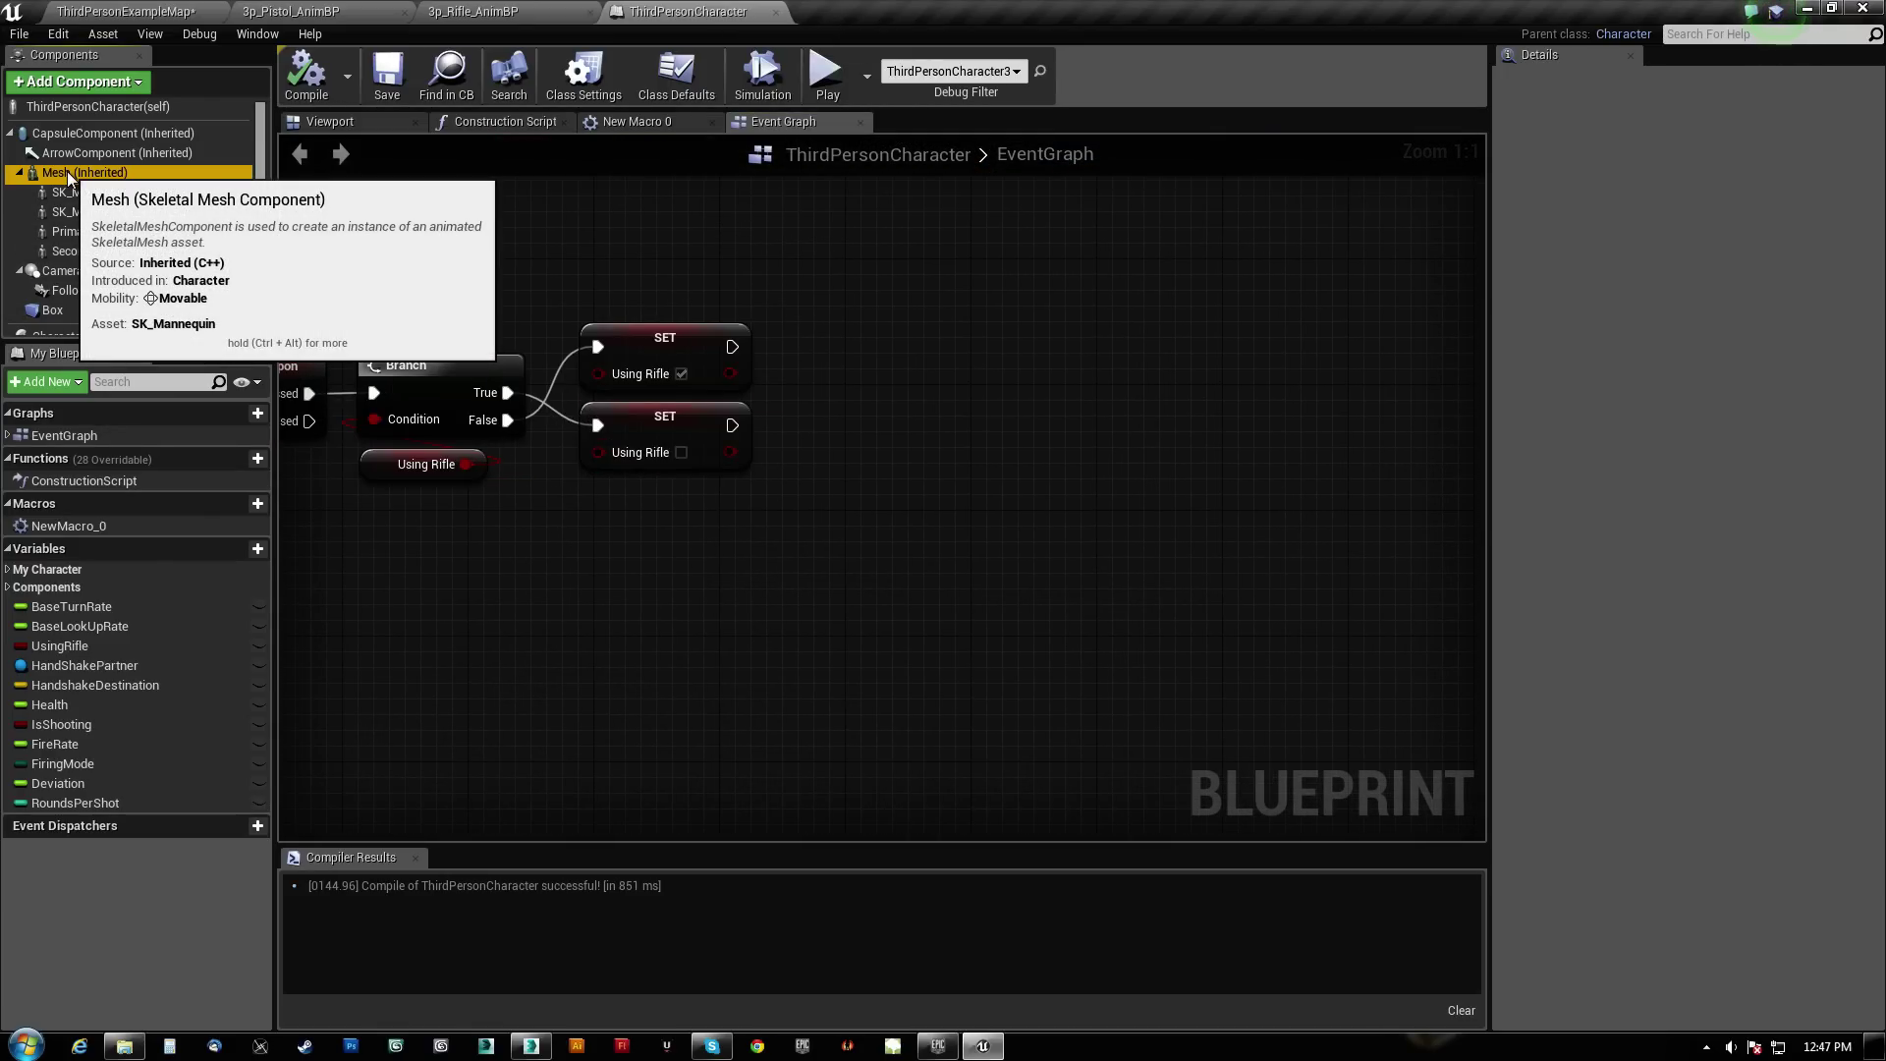
{"action": "left_click_drag", "start_coordinate": [67, 170], "coordinate": [794, 362]}
{"action": "left_click_drag", "start_coordinate": [883, 321], "coordinate": [883, 319]}
{"action": "type", "text": "set anim instan"}
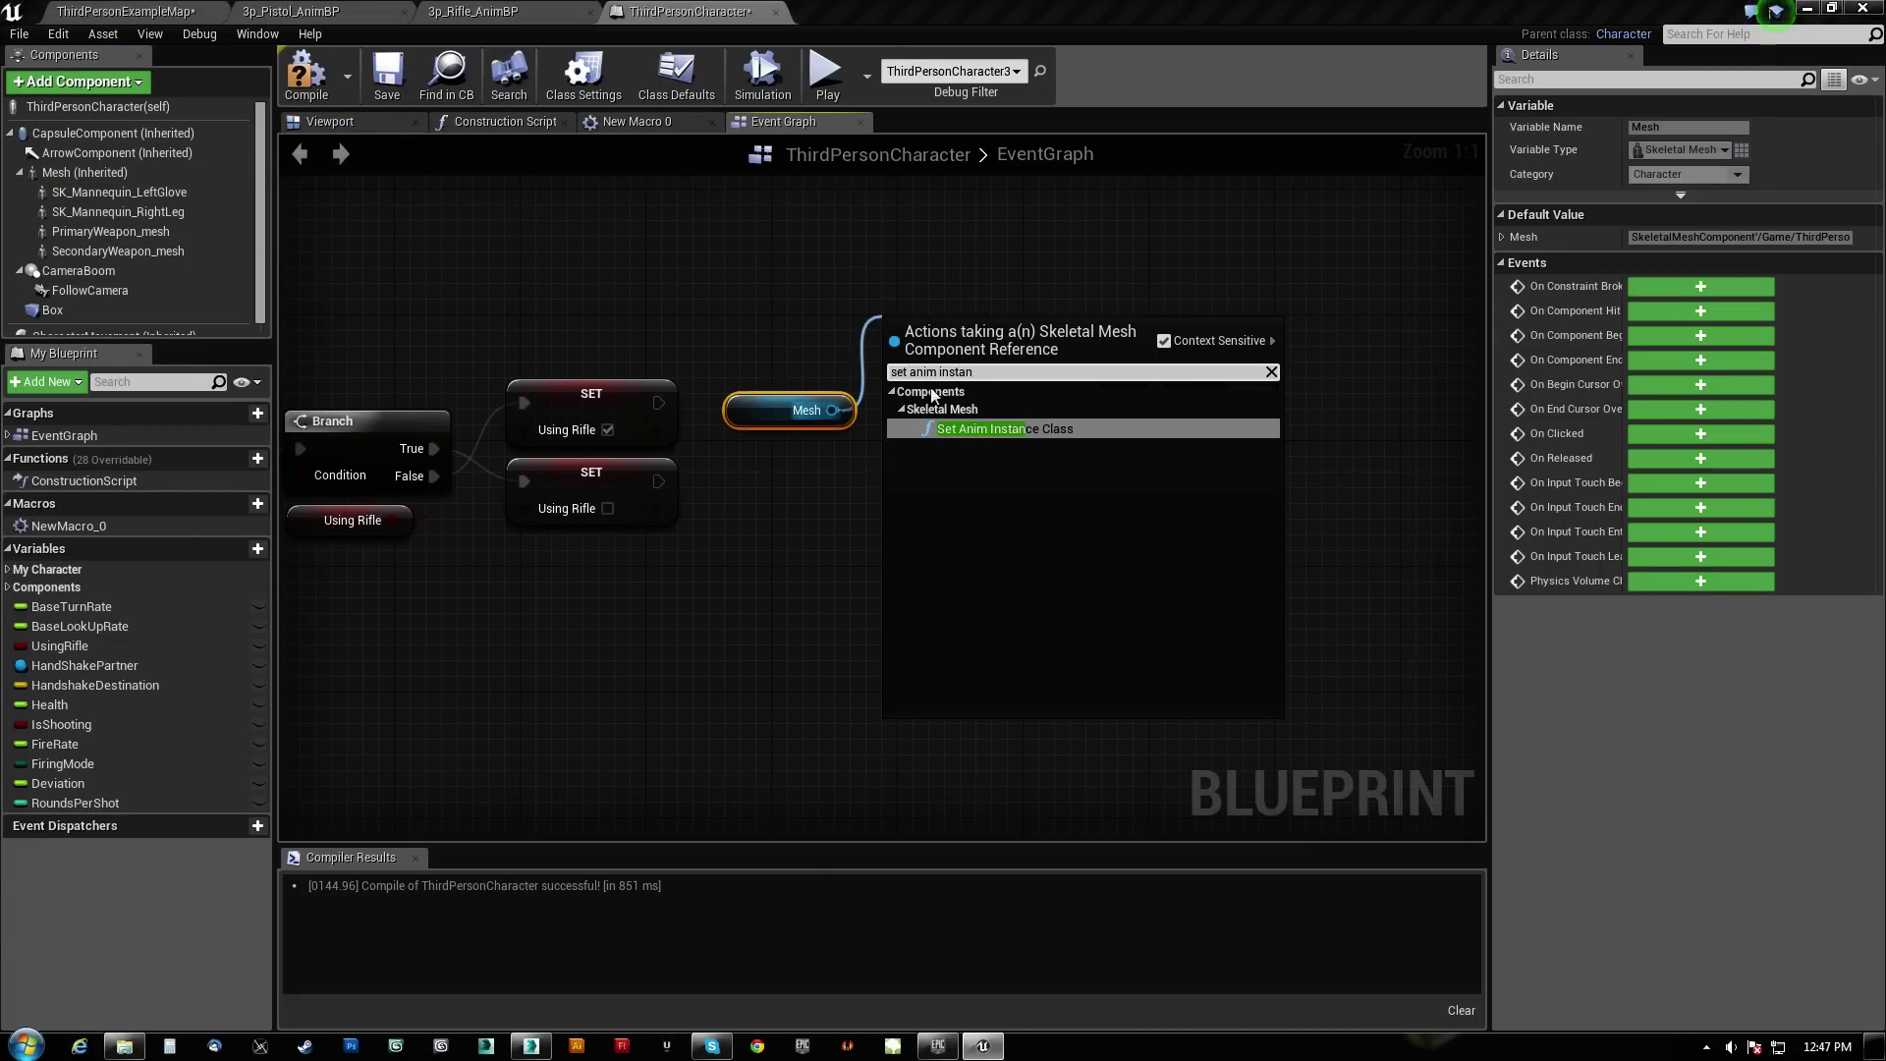
{"action": "left_click", "coordinate": [1010, 430]}
{"action": "left_click_drag", "start_coordinate": [978, 319], "coordinate": [847, 277]}
{"action": "left_click_drag", "start_coordinate": [785, 450], "coordinate": [847, 383]}
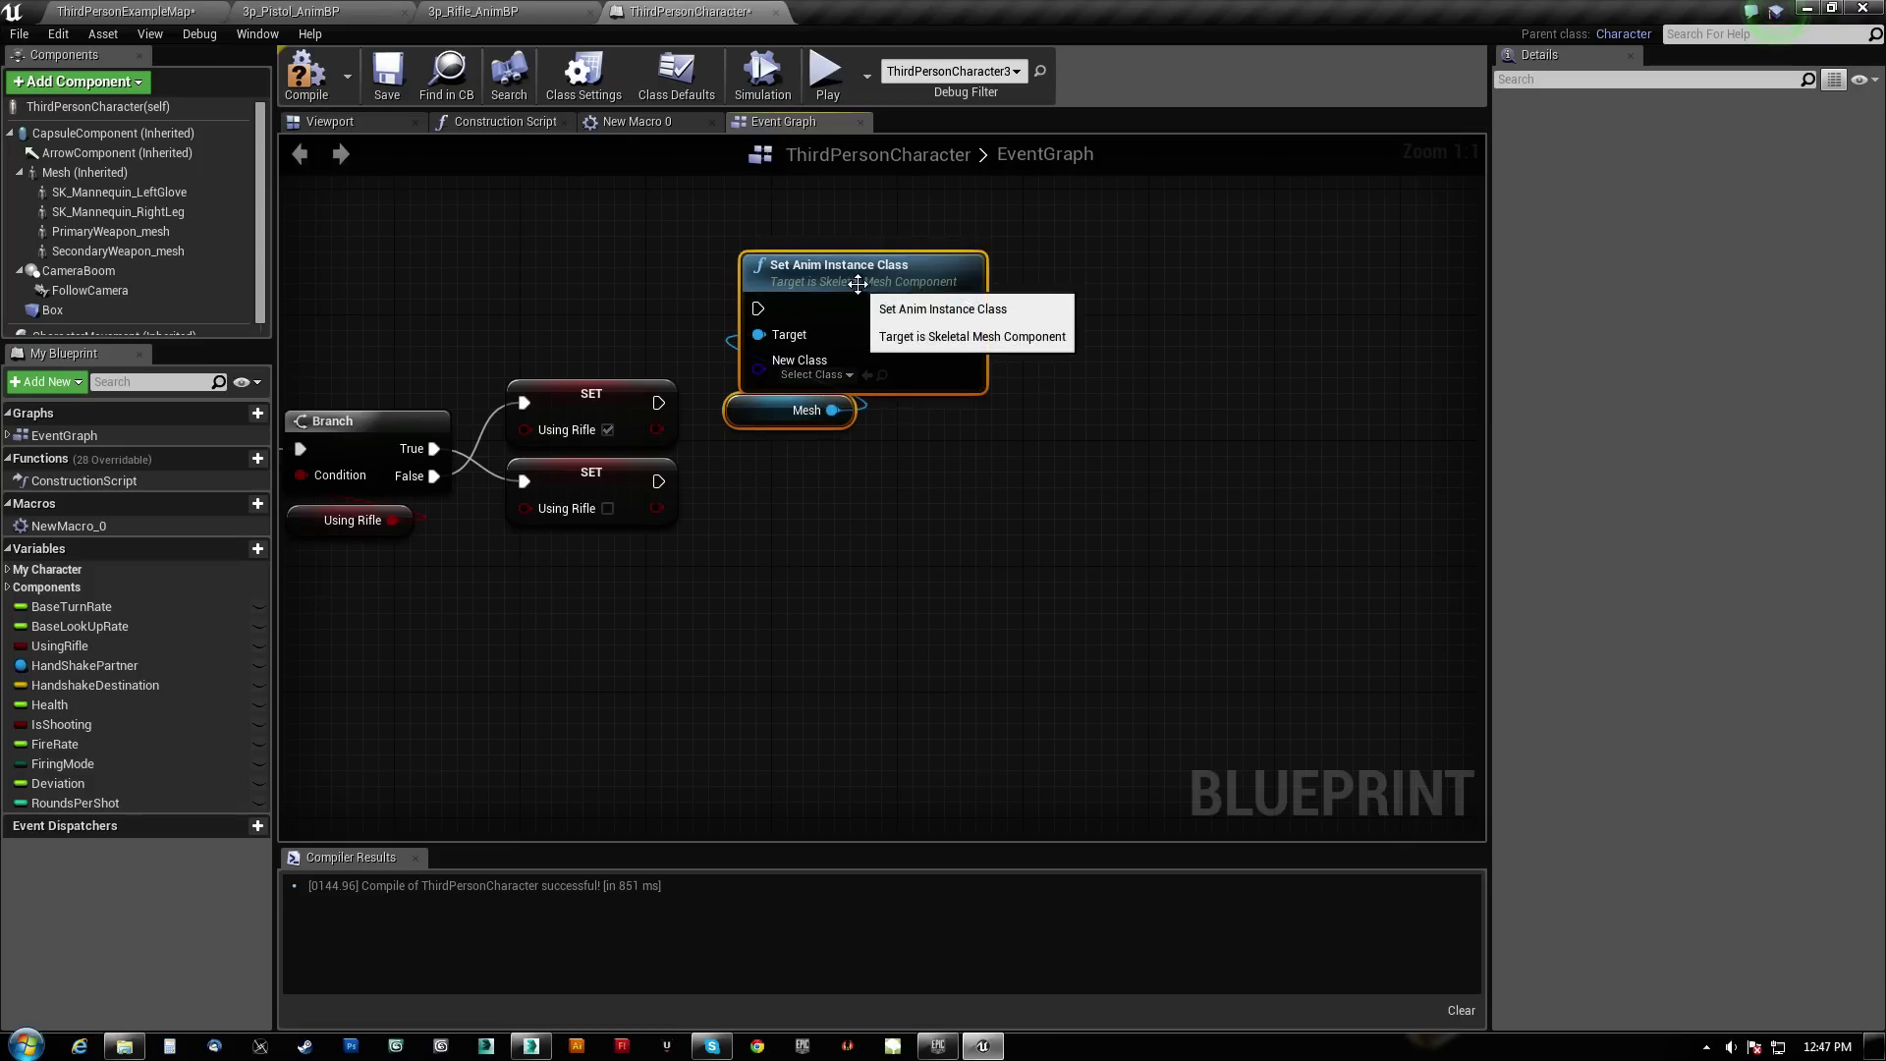
Move the Set Anim Instance Class node and its Mesh reference away from the SET nodes and place a copy of the pair below
{"action": "left_click_drag", "start_coordinate": [858, 282], "coordinate": [1128, 250]}
{"action": "key", "text": "ctrl+c"}
{"action": "key", "text": "ctrl+v"}
{"action": "left_click_drag", "start_coordinate": [1280, 431], "coordinate": [1156, 452]}
Set New Class to 3p_Rifle_AnimBP on the upper Set Anim Instance Class node and 3p_Pistol_AnimBP on the lower one
{"action": "right_click_drag", "start_coordinate": [716, 385], "coordinate": [576, 349]}
{"action": "left_click", "coordinate": [976, 309]}
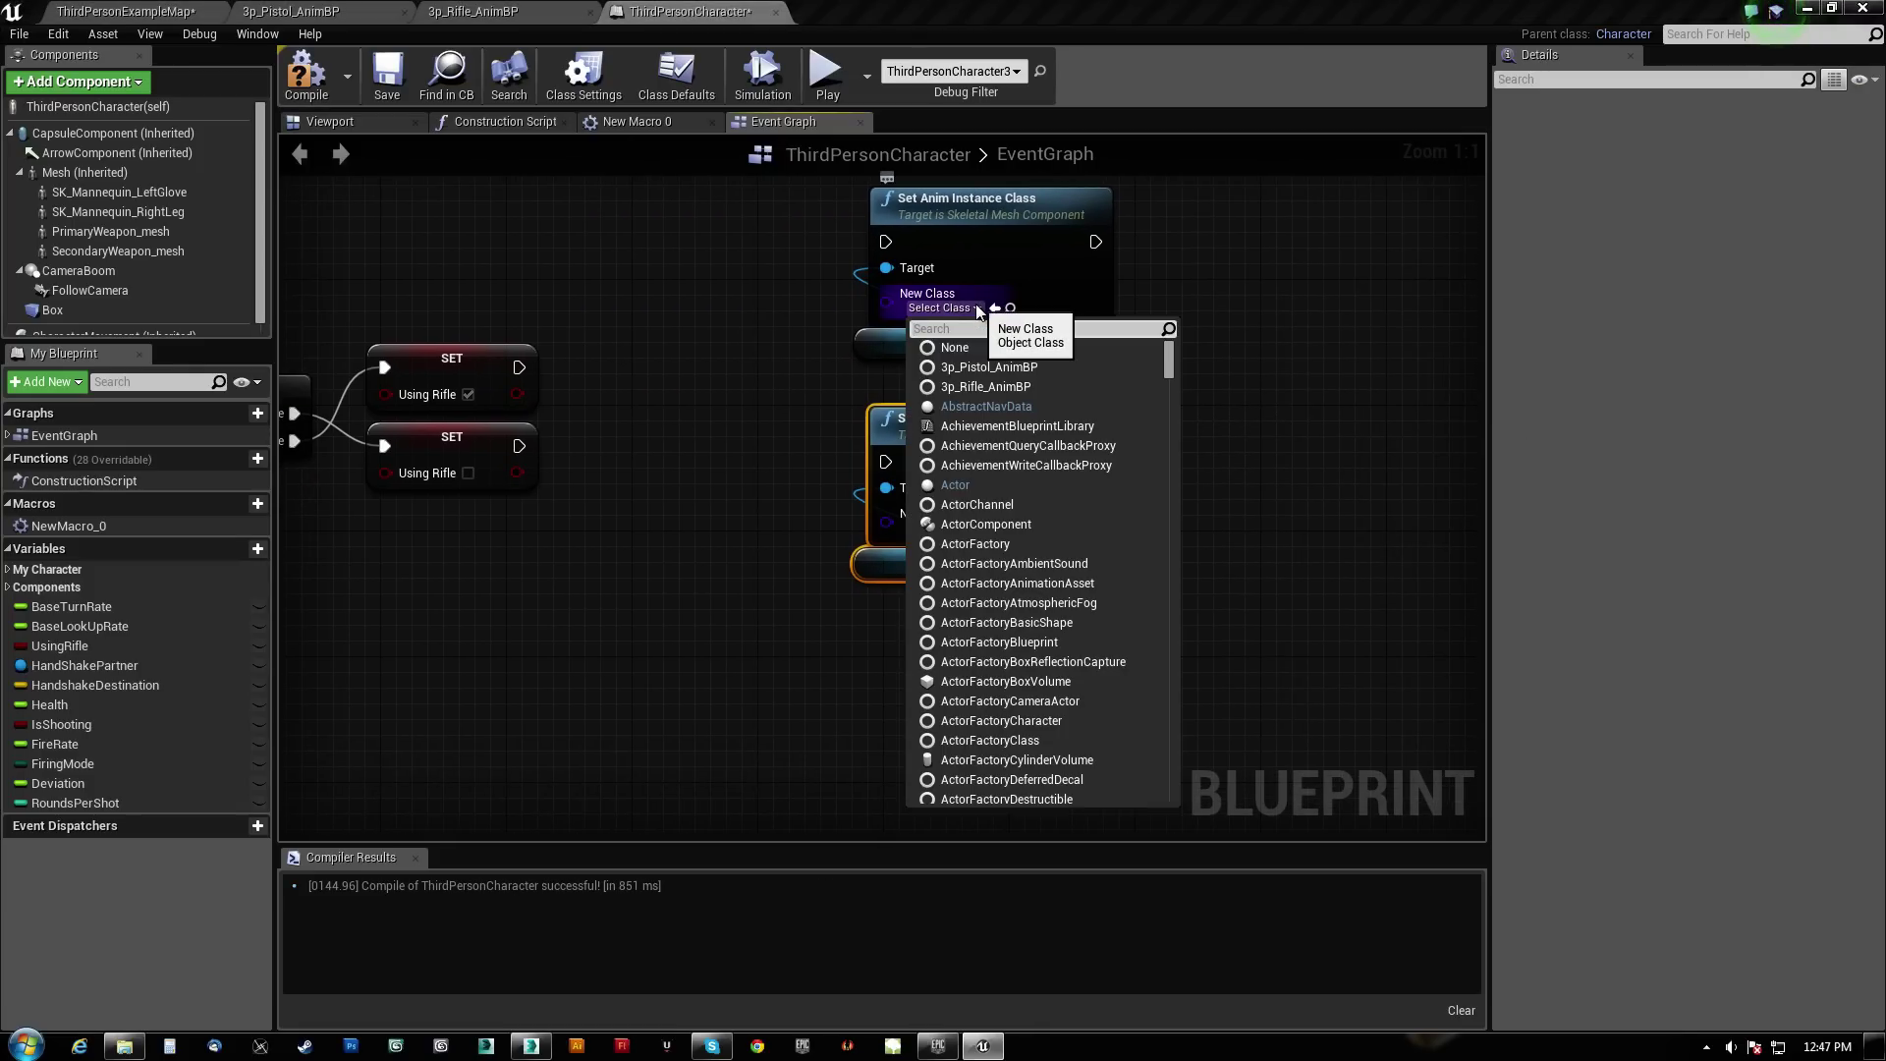
{"action": "left_click", "coordinate": [985, 386]}
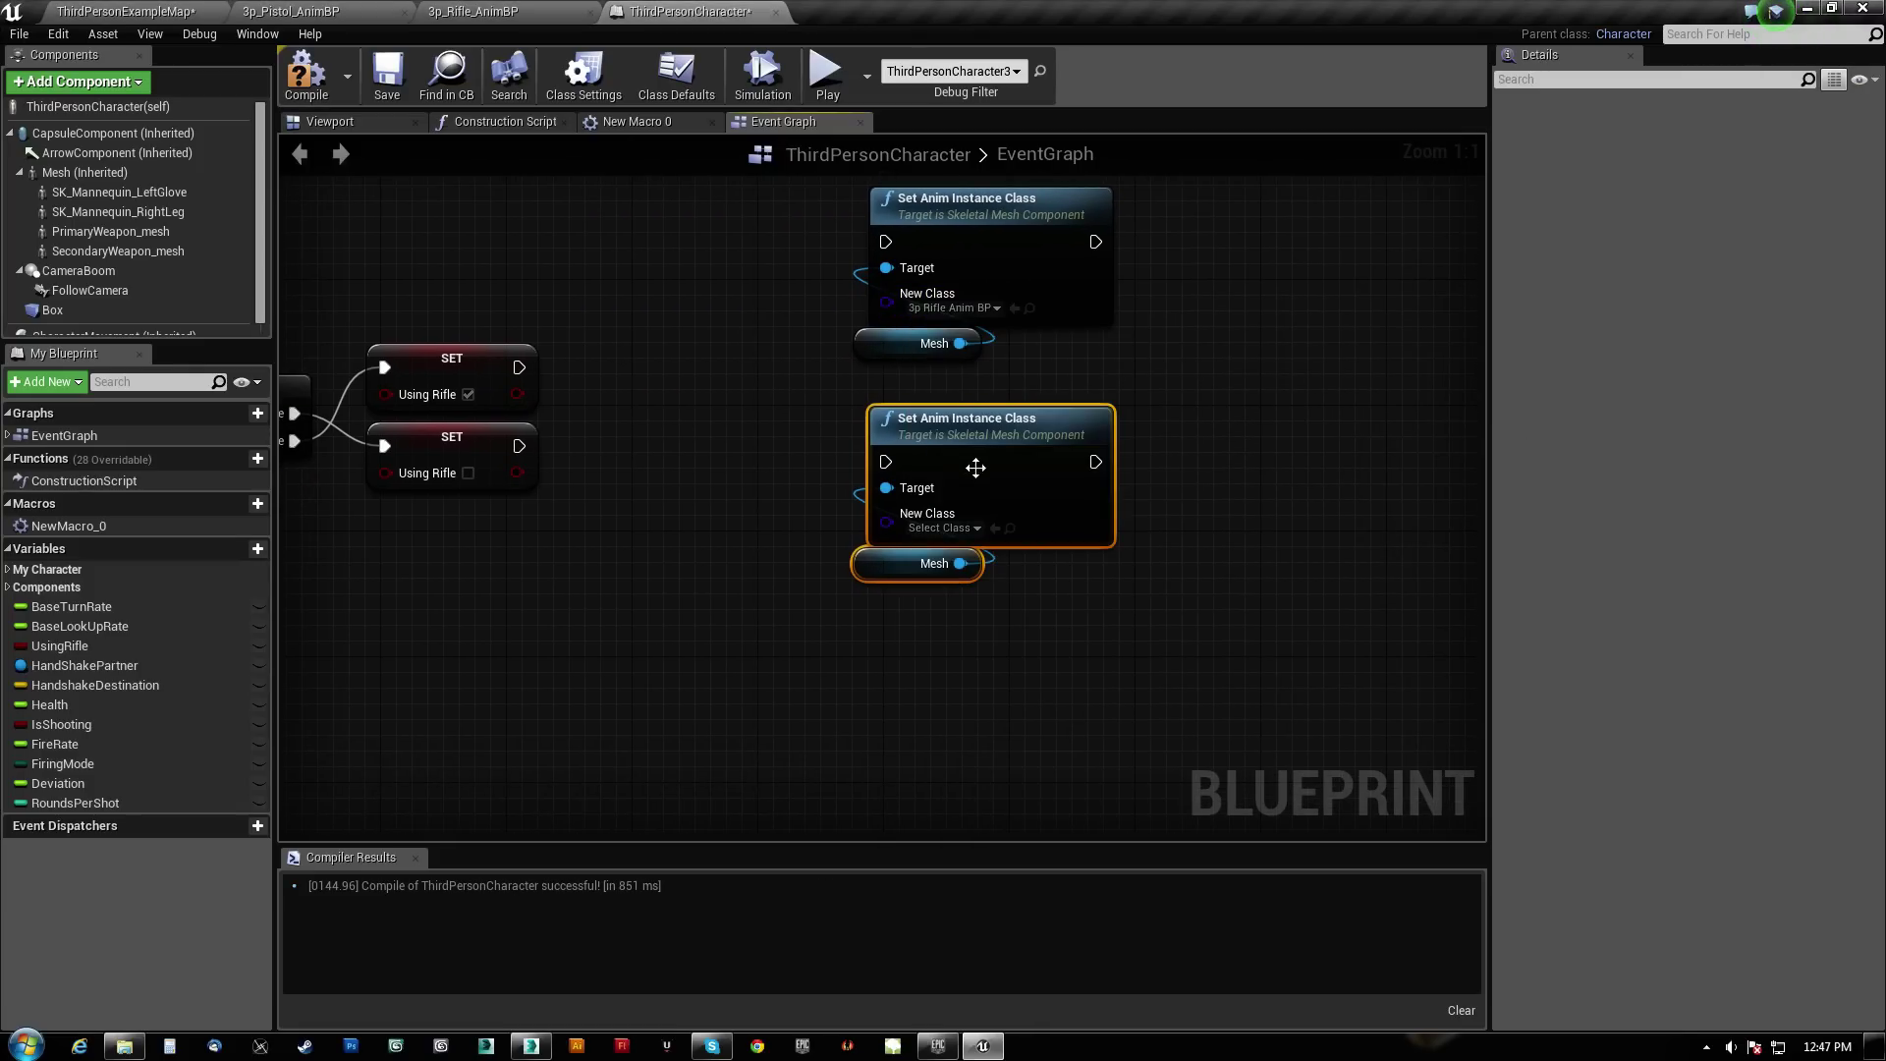
{"action": "left_click", "coordinate": [976, 530]}
{"action": "left_click", "coordinate": [965, 608]}
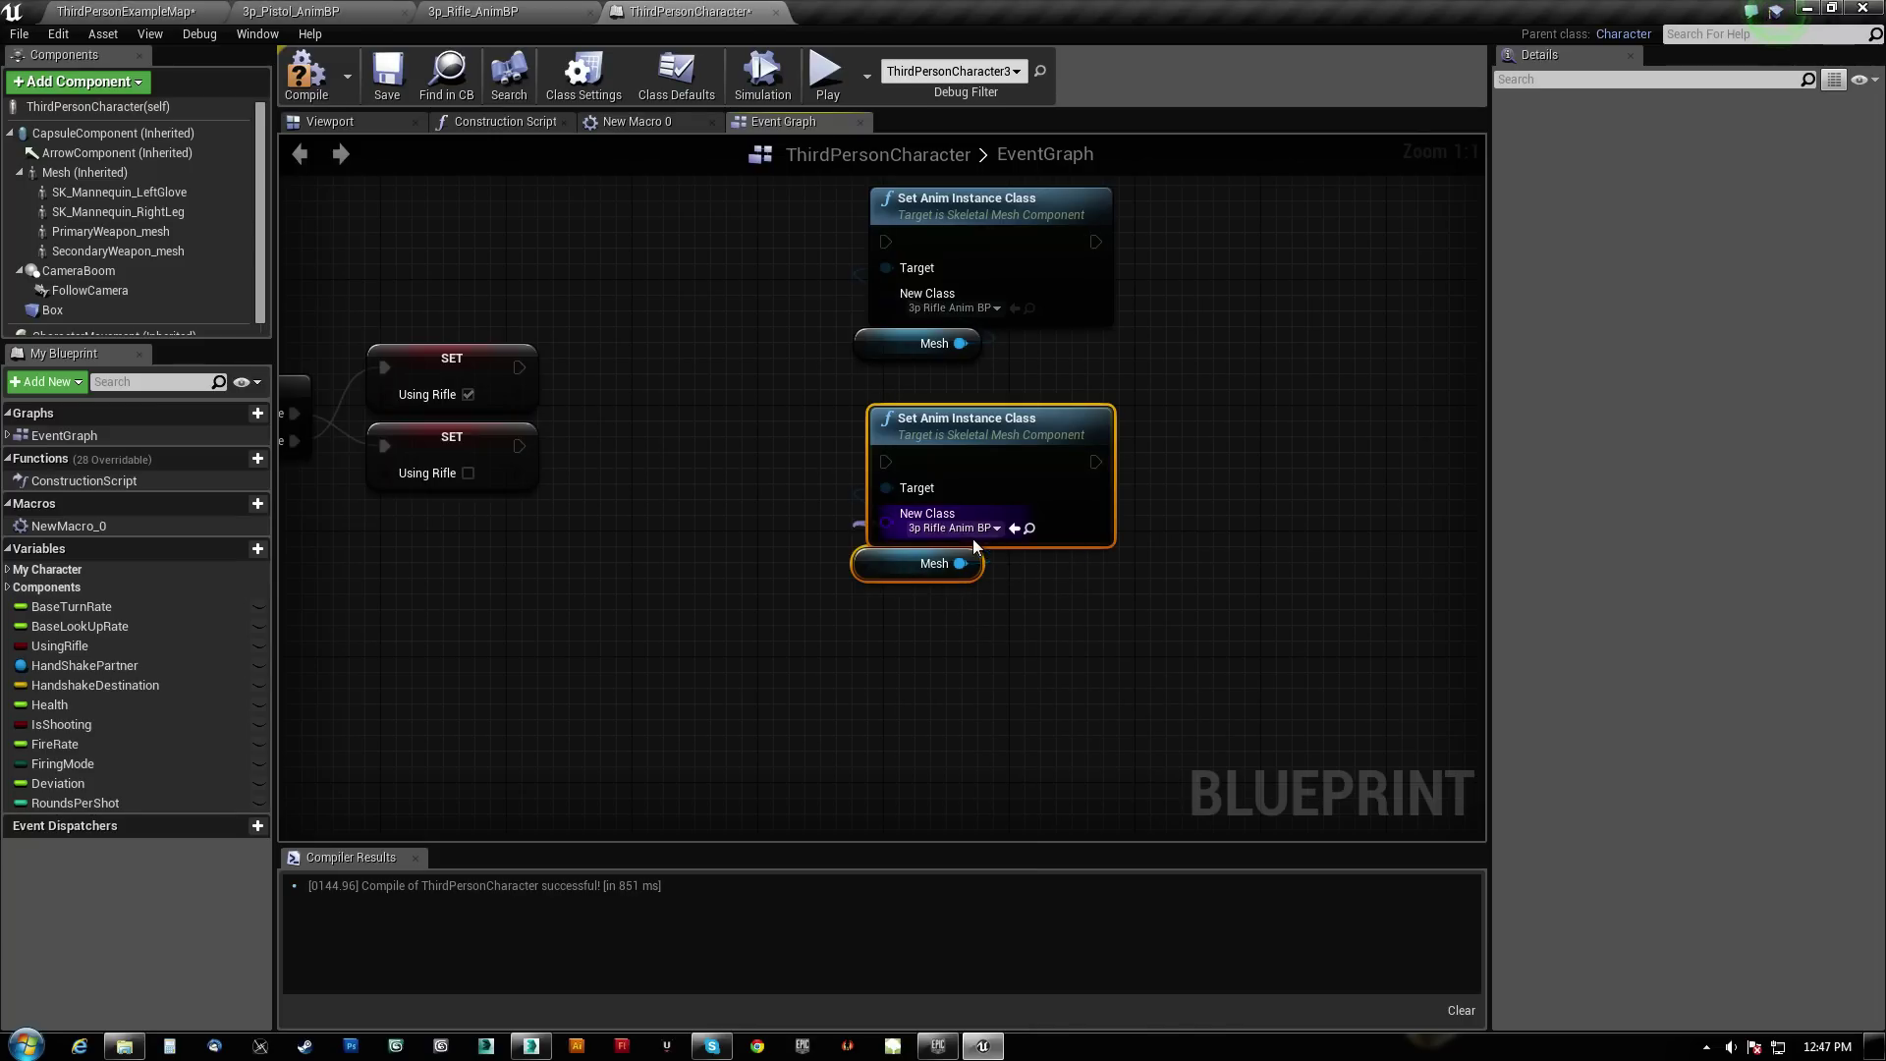
{"action": "left_click", "coordinate": [972, 530]}
{"action": "left_click", "coordinate": [989, 587]}
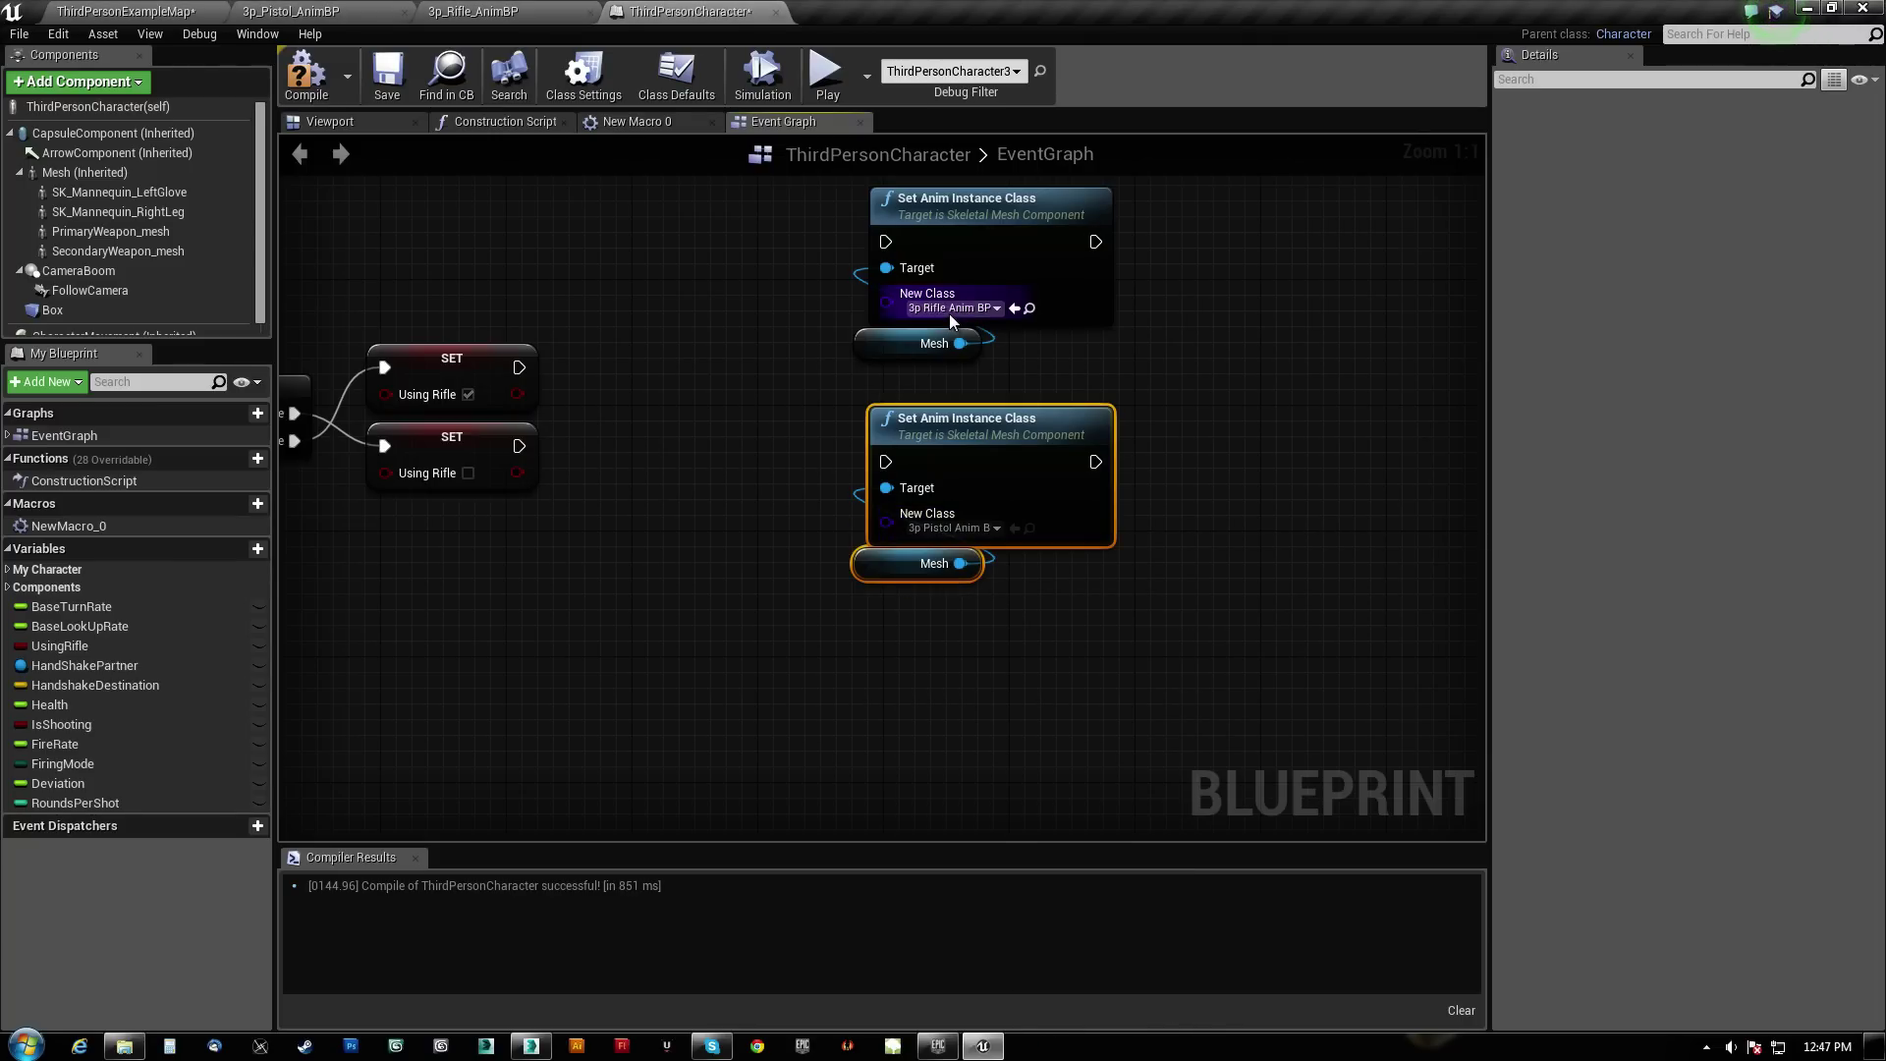
Wire the checked Using Rifle SET node to the rifle Set Anim Instance Class node and the unchecked one to the pistol node
{"action": "left_click_drag", "start_coordinate": [518, 368], "coordinate": [871, 238]}
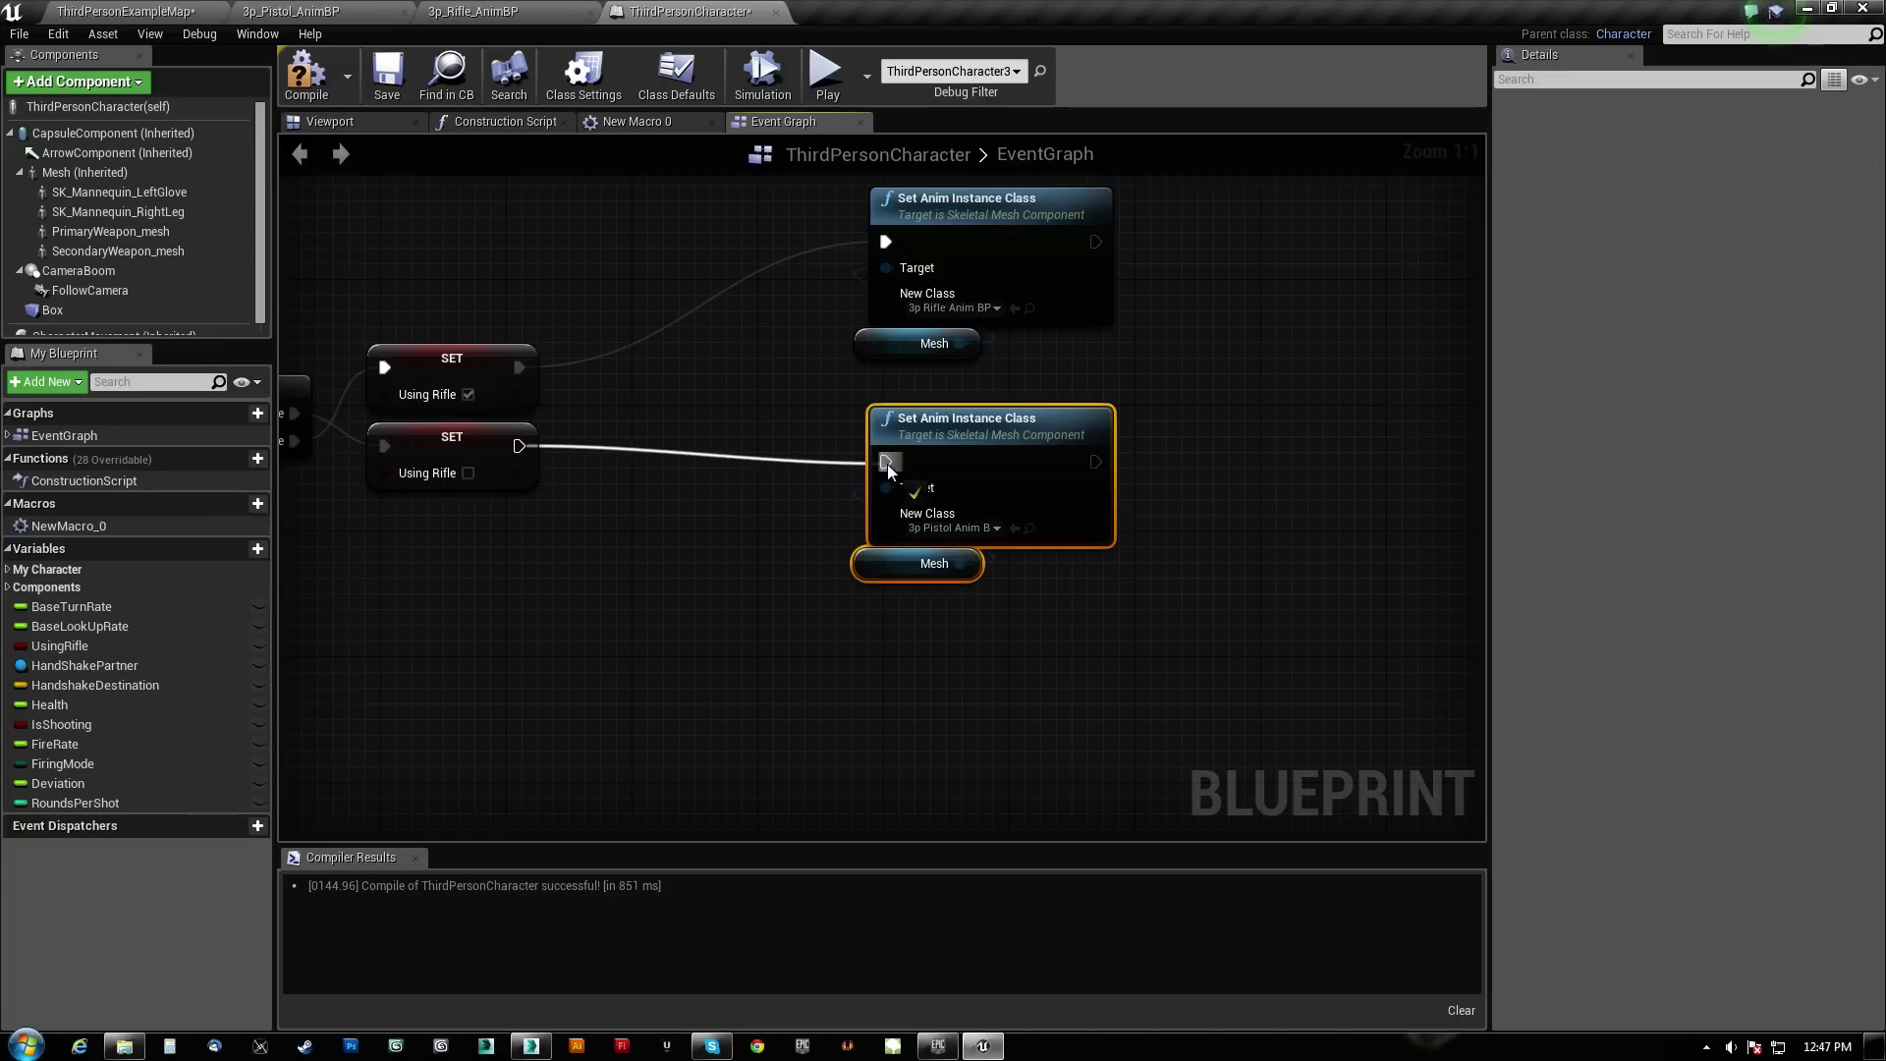
{"action": "left_click_drag", "start_coordinate": [849, 621], "coordinate": [1004, 421]}
{"action": "right_click_drag", "start_coordinate": [944, 401], "coordinate": [851, 424]}
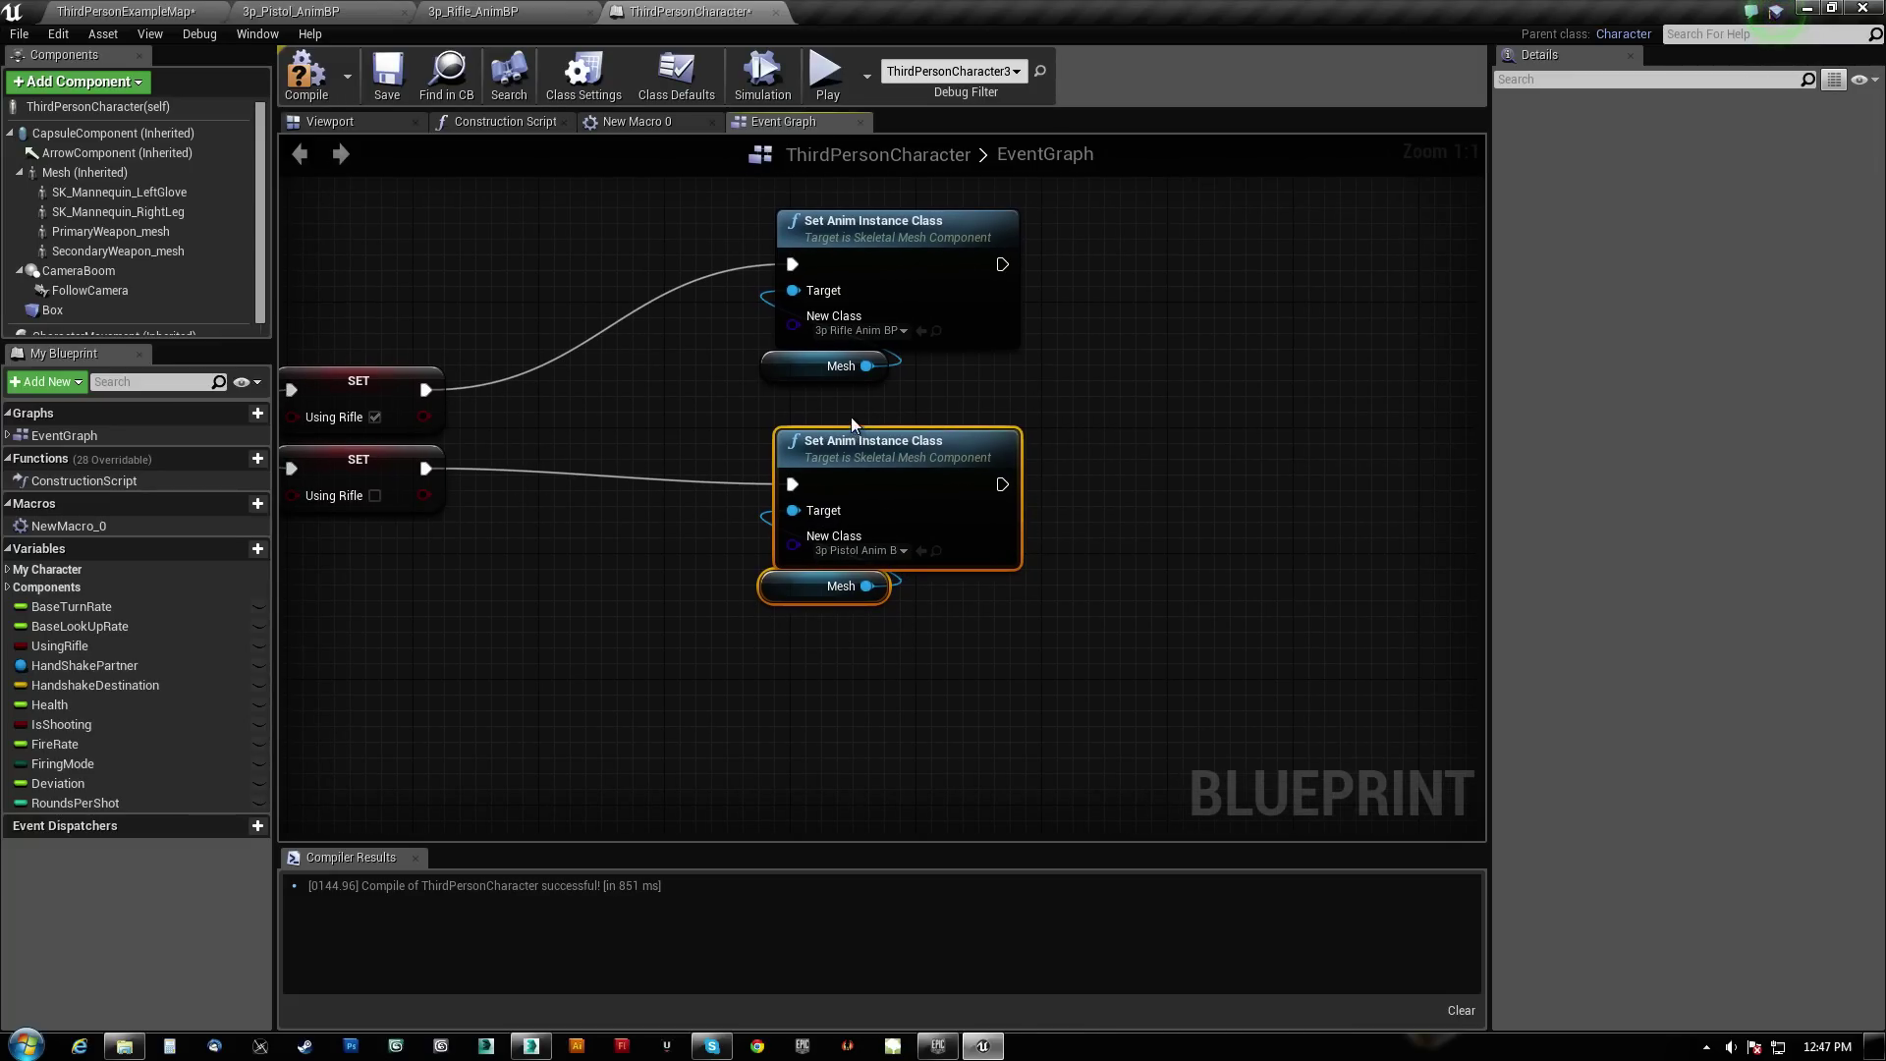
{"action": "left_click_drag", "start_coordinate": [851, 423], "coordinate": [900, 225]}
Add Secondary Weapon Mesh and Primary Weapon Mesh references beside the rifle class node, and place a duplicate of the pair below
{"action": "right_click_drag", "start_coordinate": [1149, 299], "coordinate": [827, 330]}
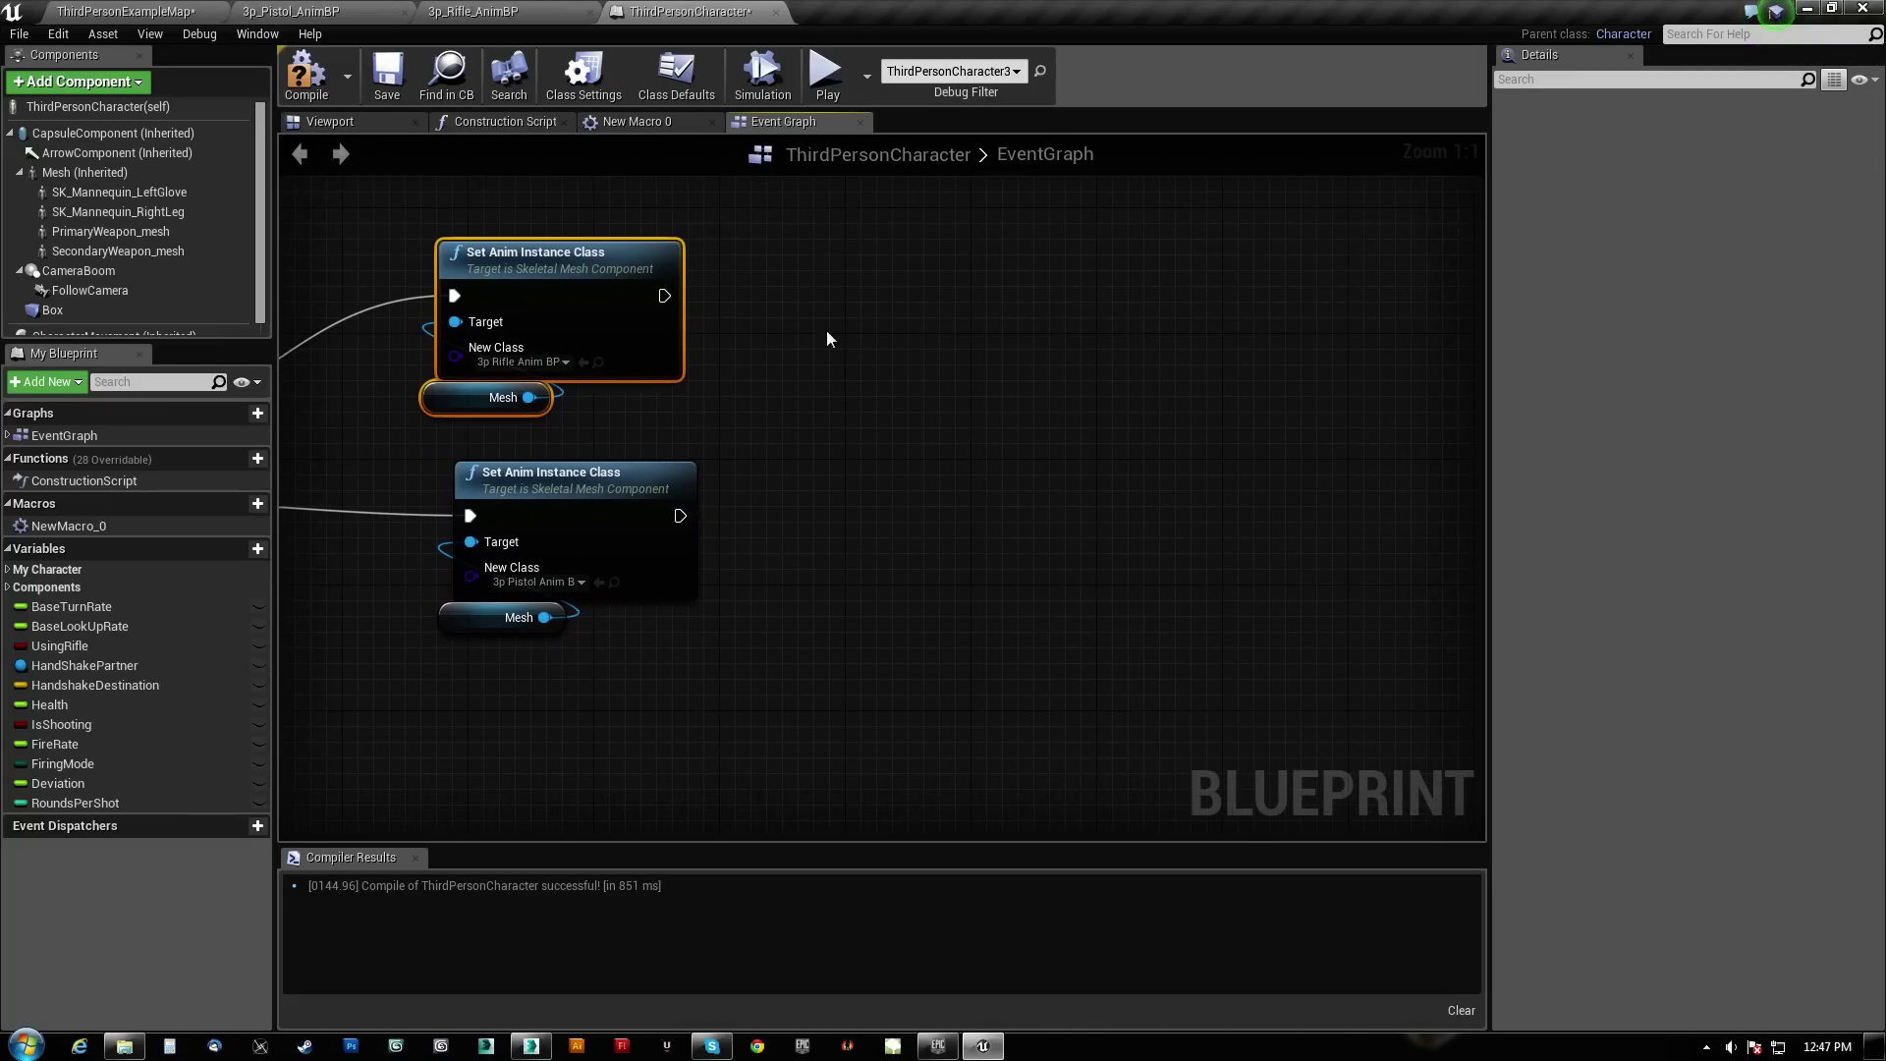
{"action": "left_click", "coordinate": [115, 250]}
{"action": "left_click_drag", "start_coordinate": [115, 250], "coordinate": [865, 299]}
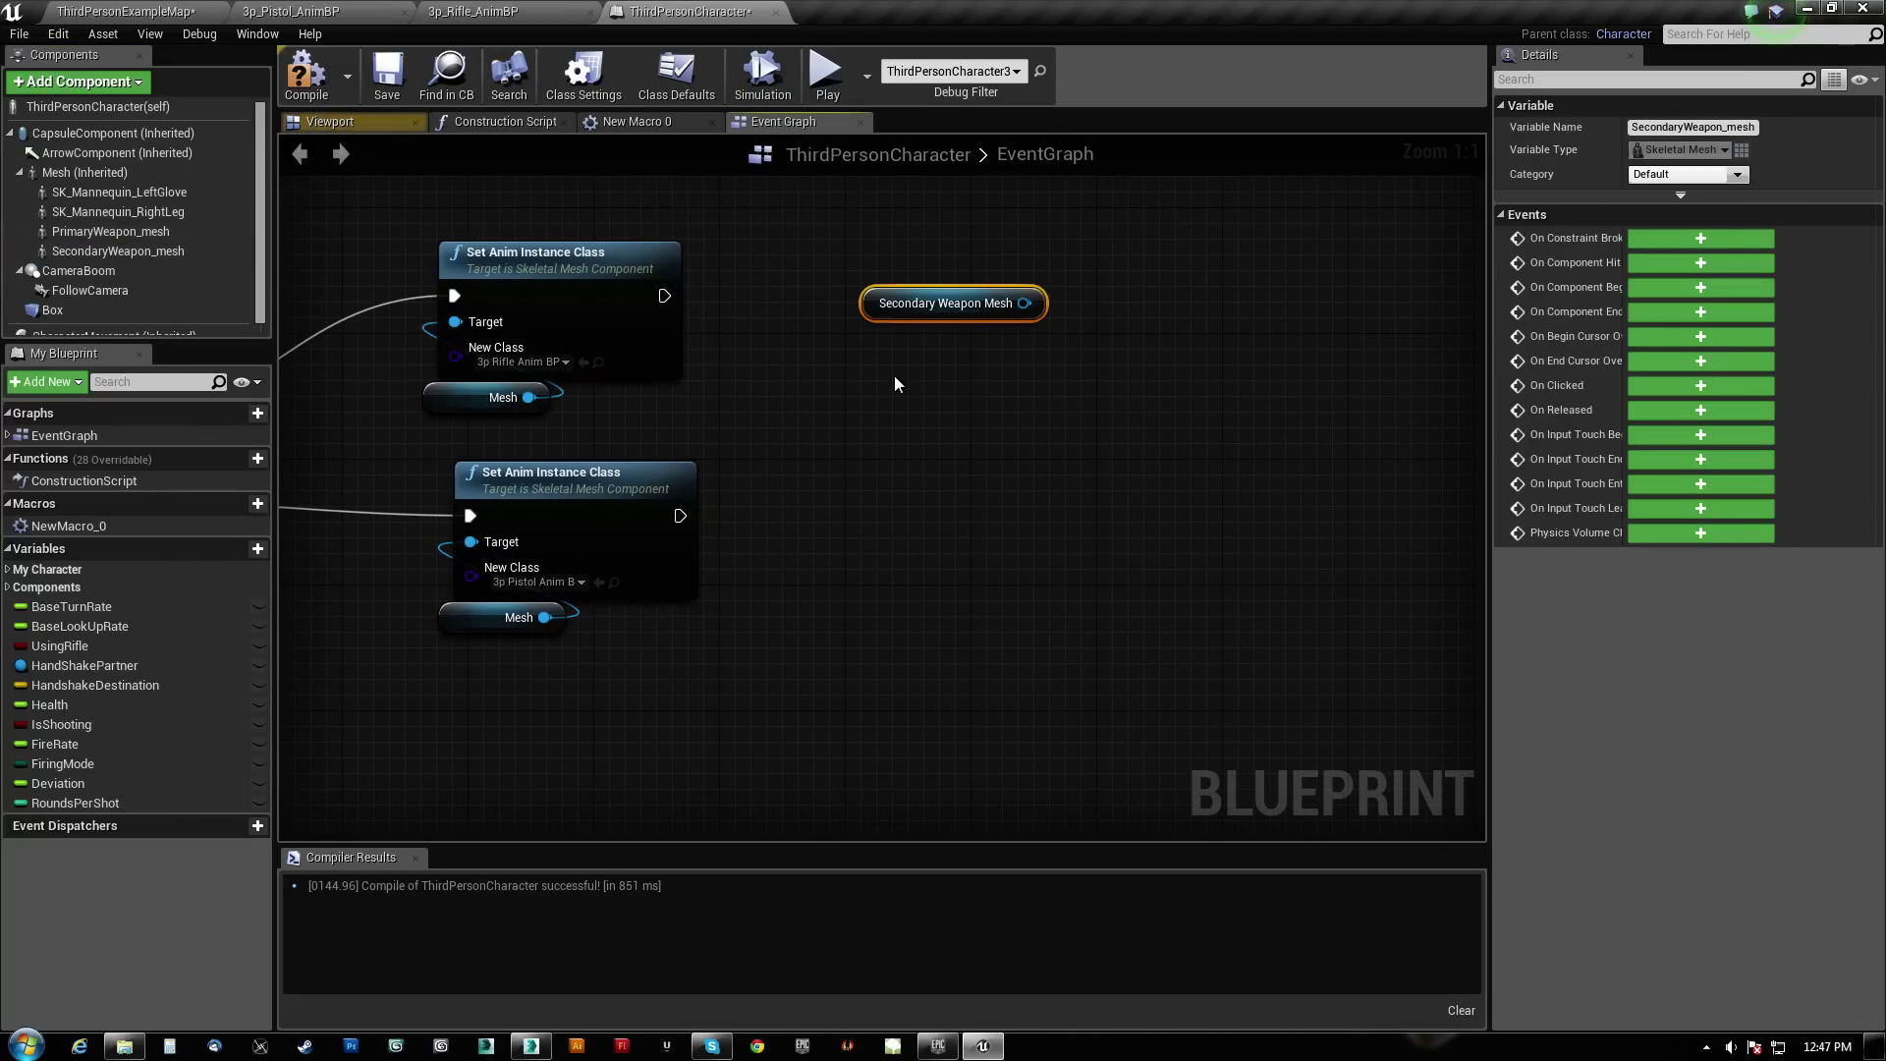
{"action": "left_click_drag", "start_coordinate": [110, 233], "coordinate": [894, 337]}
{"action": "left_click_drag", "start_coordinate": [874, 403], "coordinate": [968, 292]}
{"action": "key", "text": "ctrl+w"}
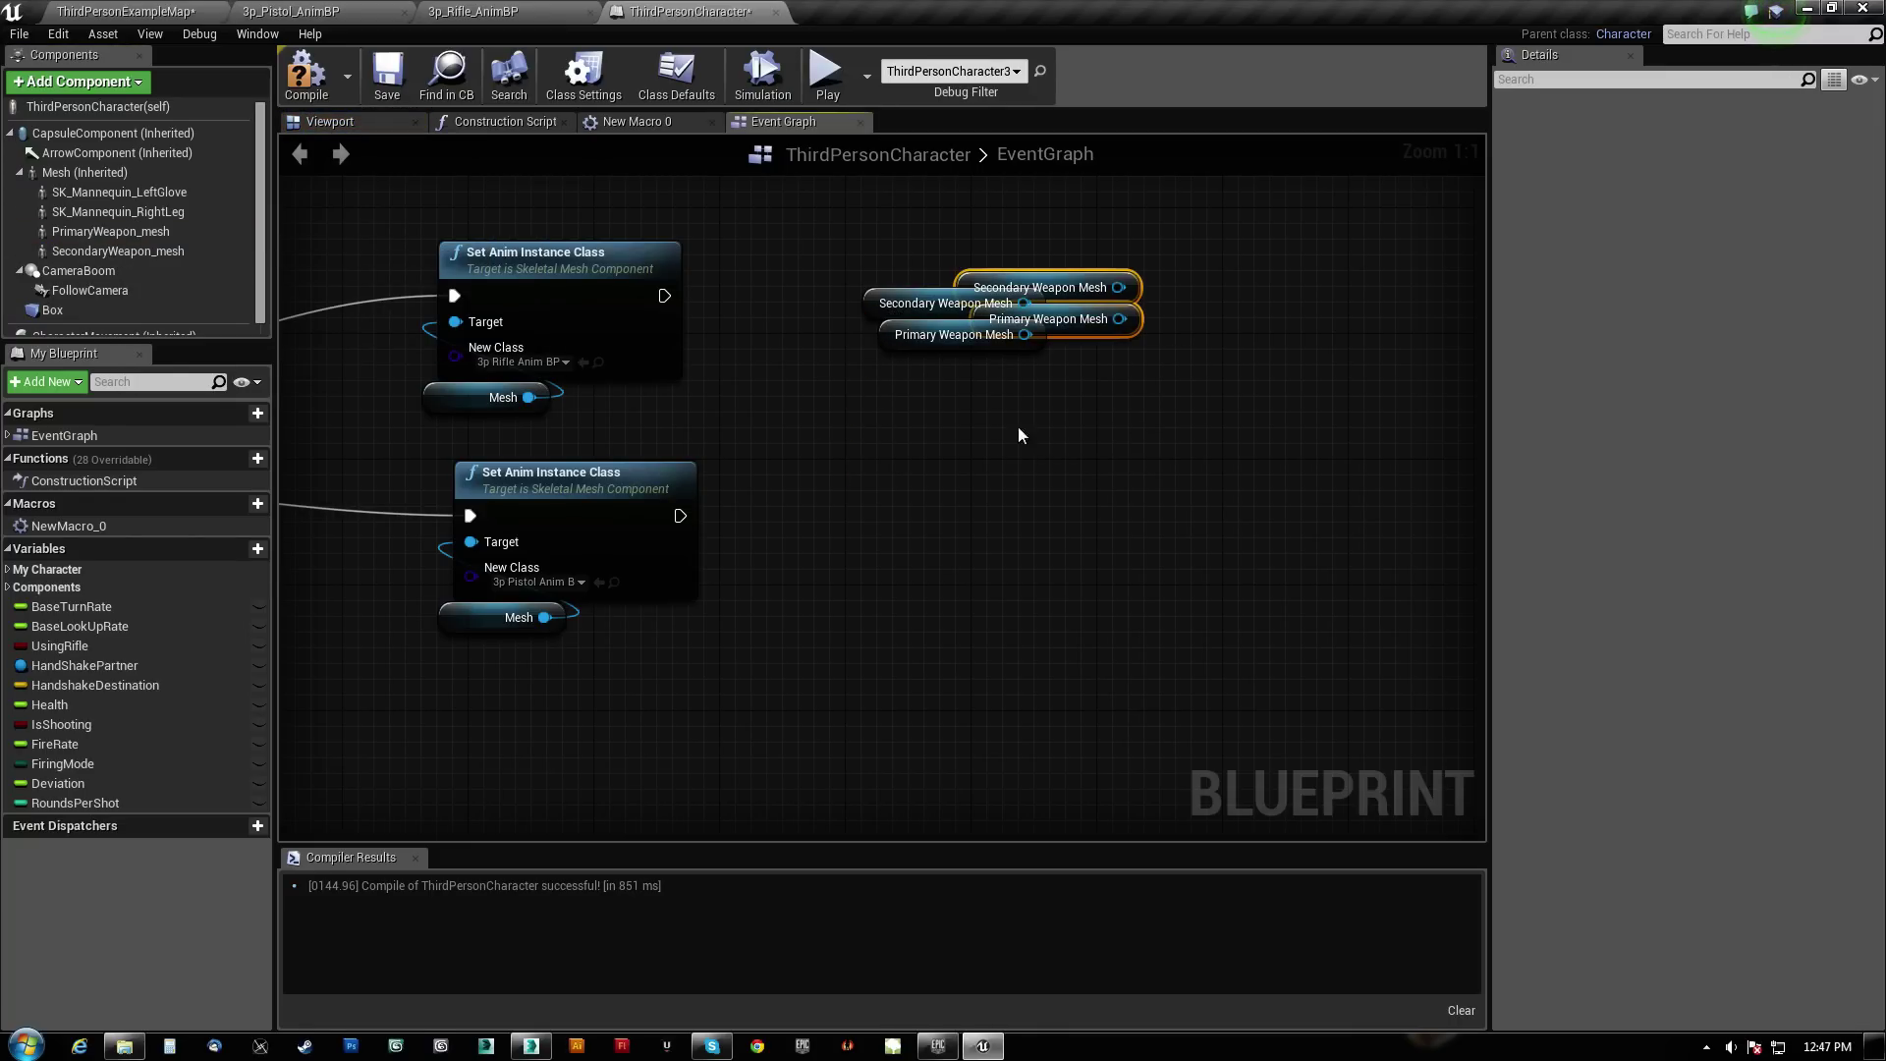
{"action": "left_click_drag", "start_coordinate": [1087, 278], "coordinate": [994, 451]}
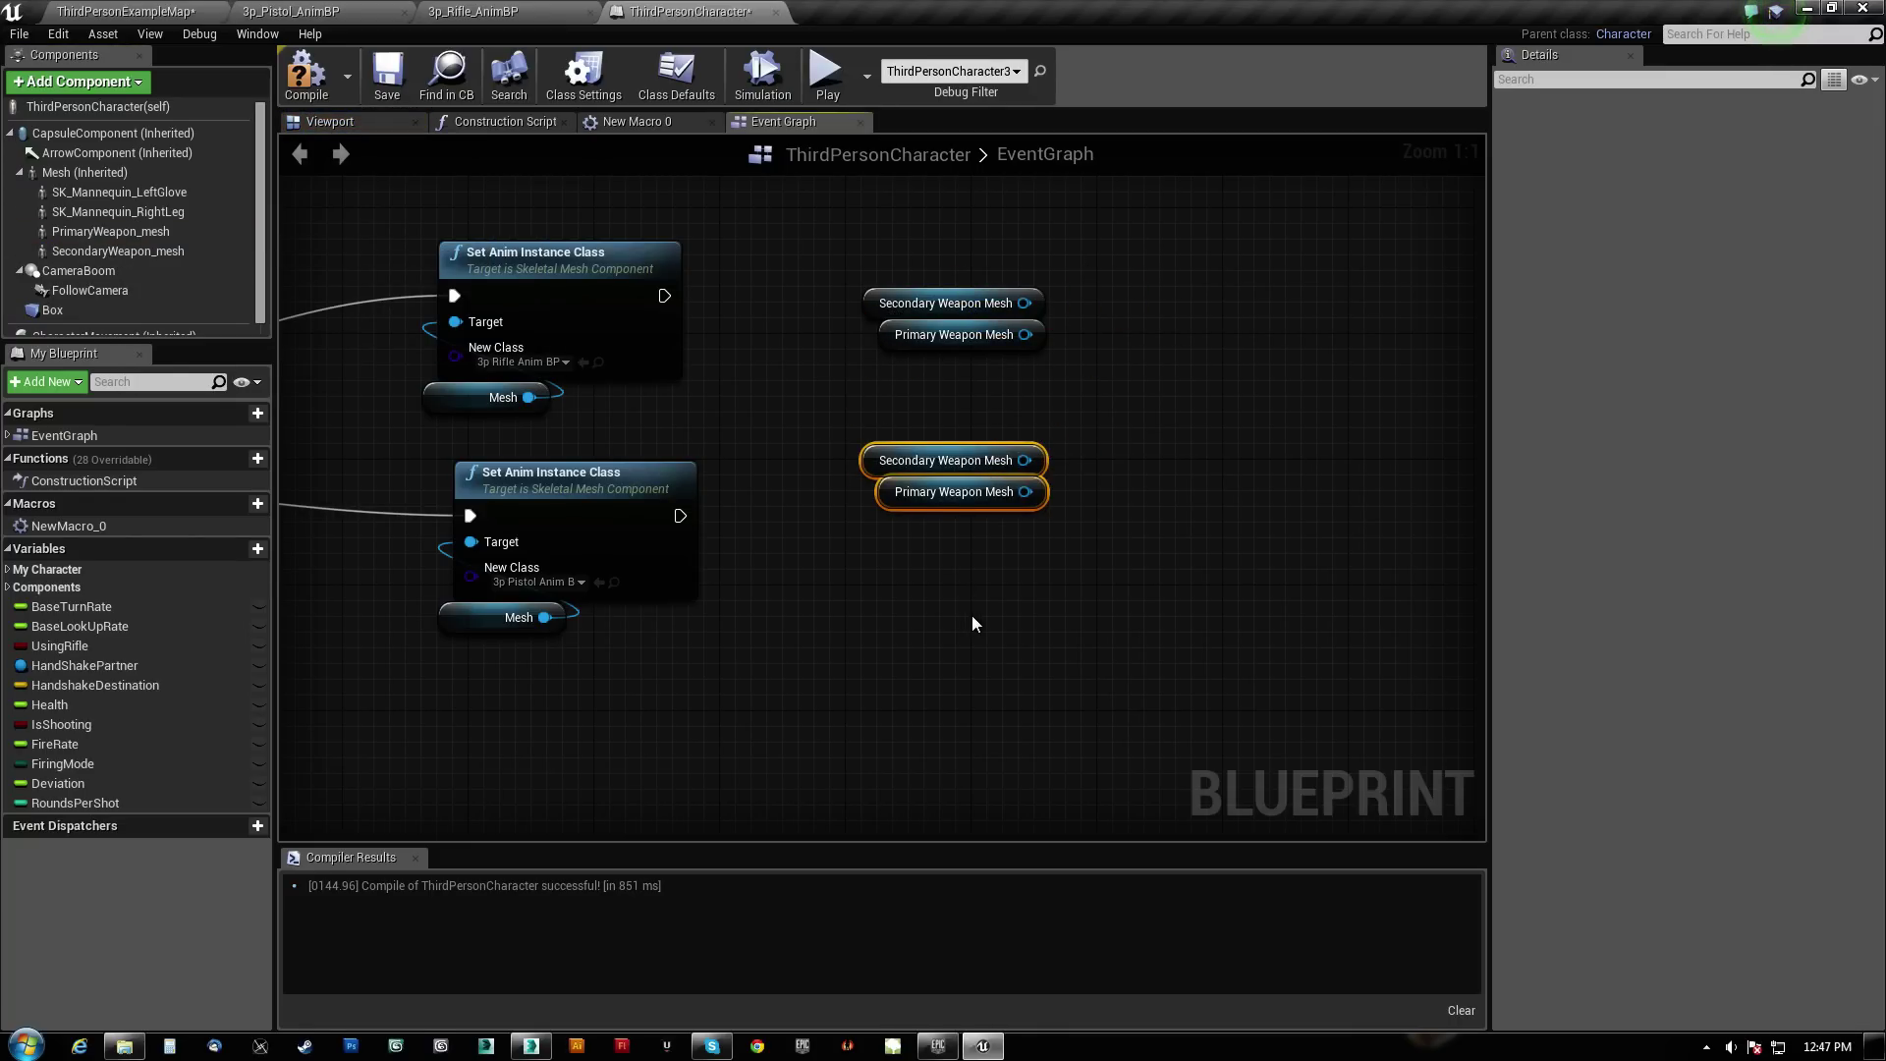
Delete the duplicated mesh references, then add a Set Hidden in Game node from Secondary Weapon Mesh with a copy of the node below
{"action": "key", "text": "Delete"}
{"action": "right_click_drag", "start_coordinate": [969, 615], "coordinate": [740, 739]}
{"action": "left_click_drag", "start_coordinate": [796, 427], "coordinate": [1024, 283]}
{"action": "type", "text": "hidd"}
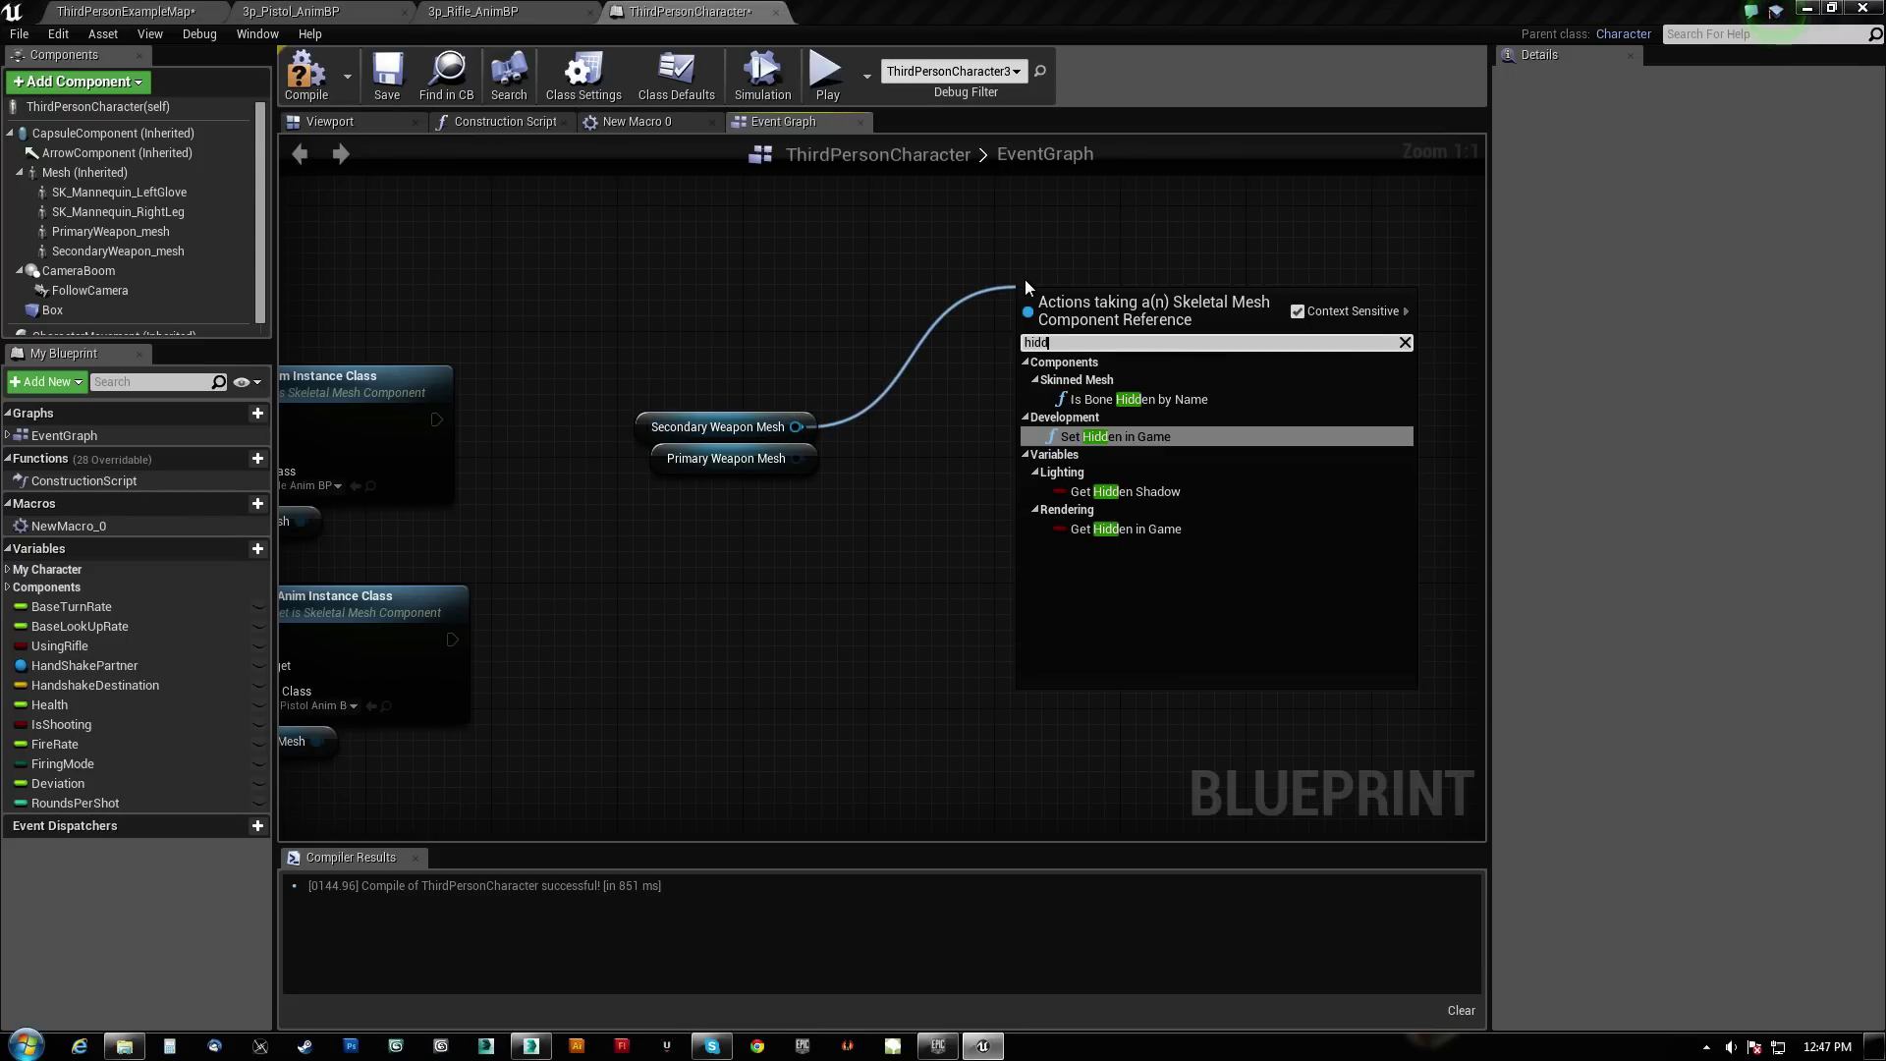
{"action": "left_click", "coordinate": [1150, 439]}
{"action": "left_click_drag", "start_coordinate": [1156, 318], "coordinate": [1063, 267]}
{"action": "key", "text": "ctrl+w"}
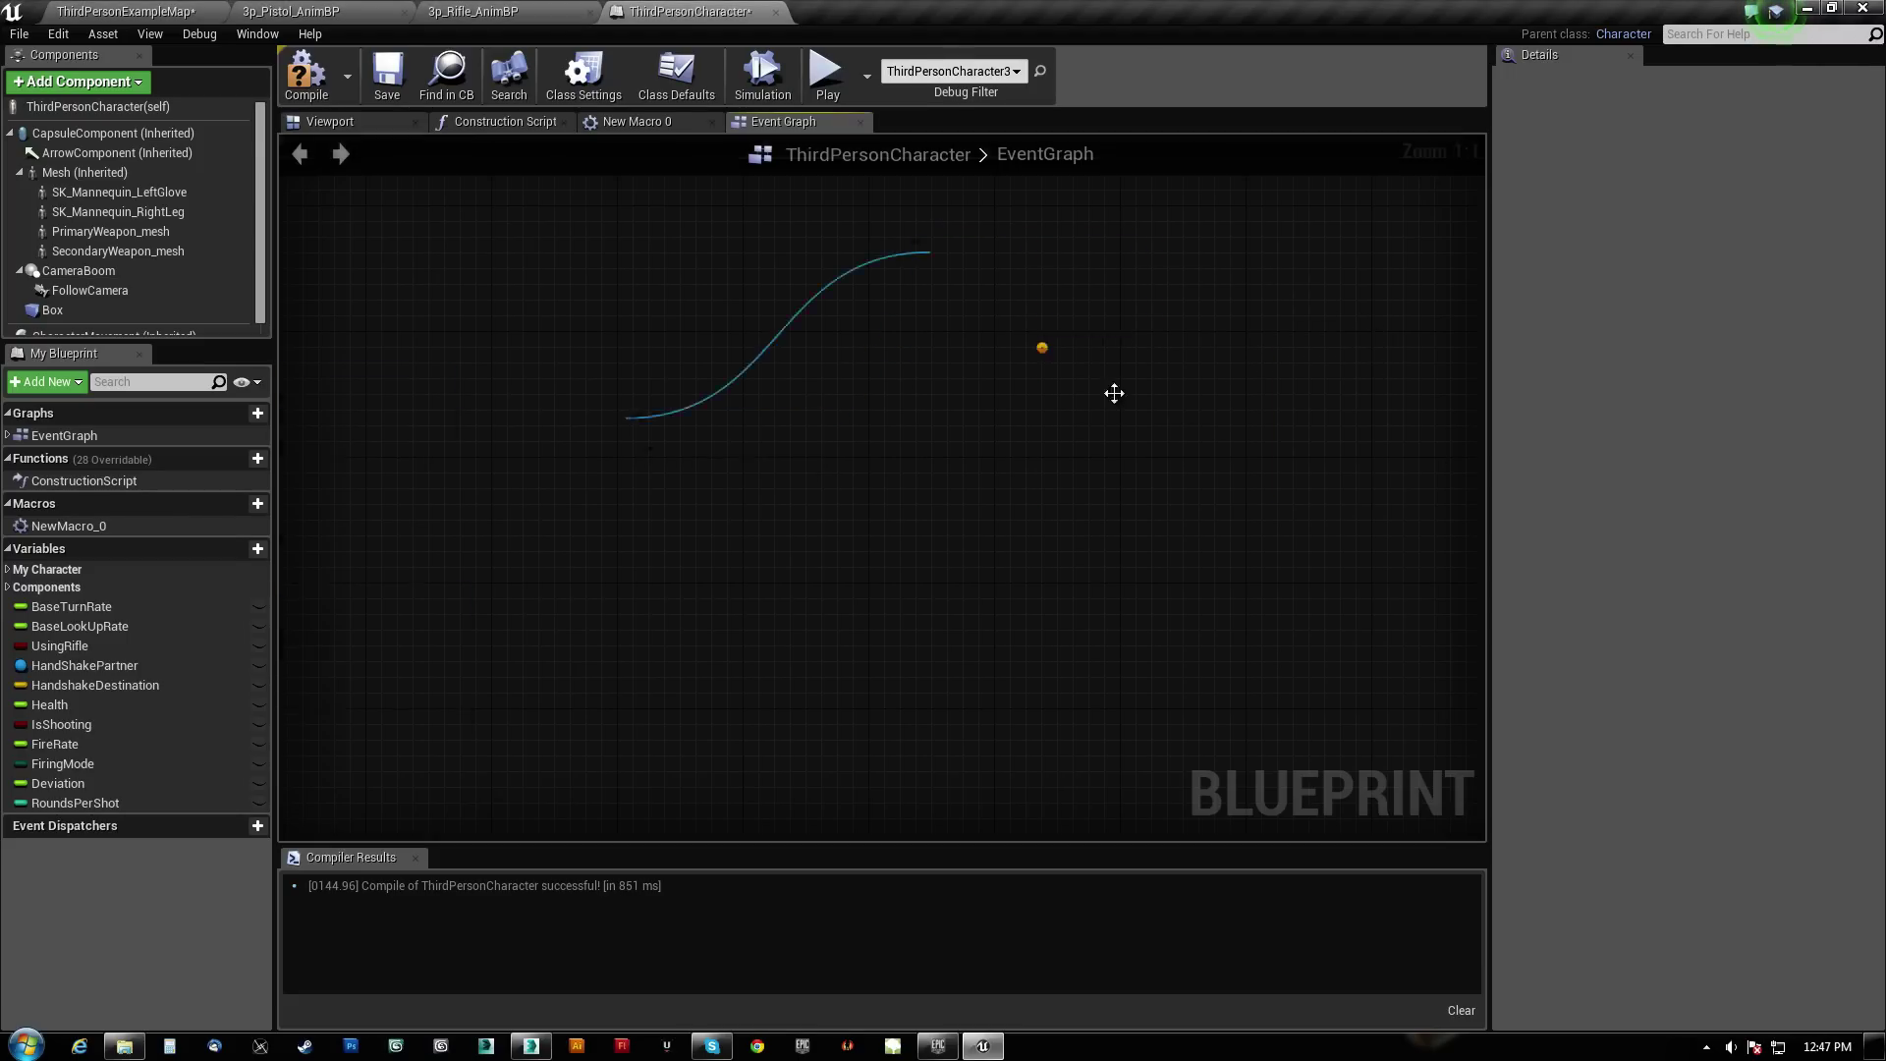
{"action": "left_click_drag", "start_coordinate": [1160, 365], "coordinate": [1040, 415]}
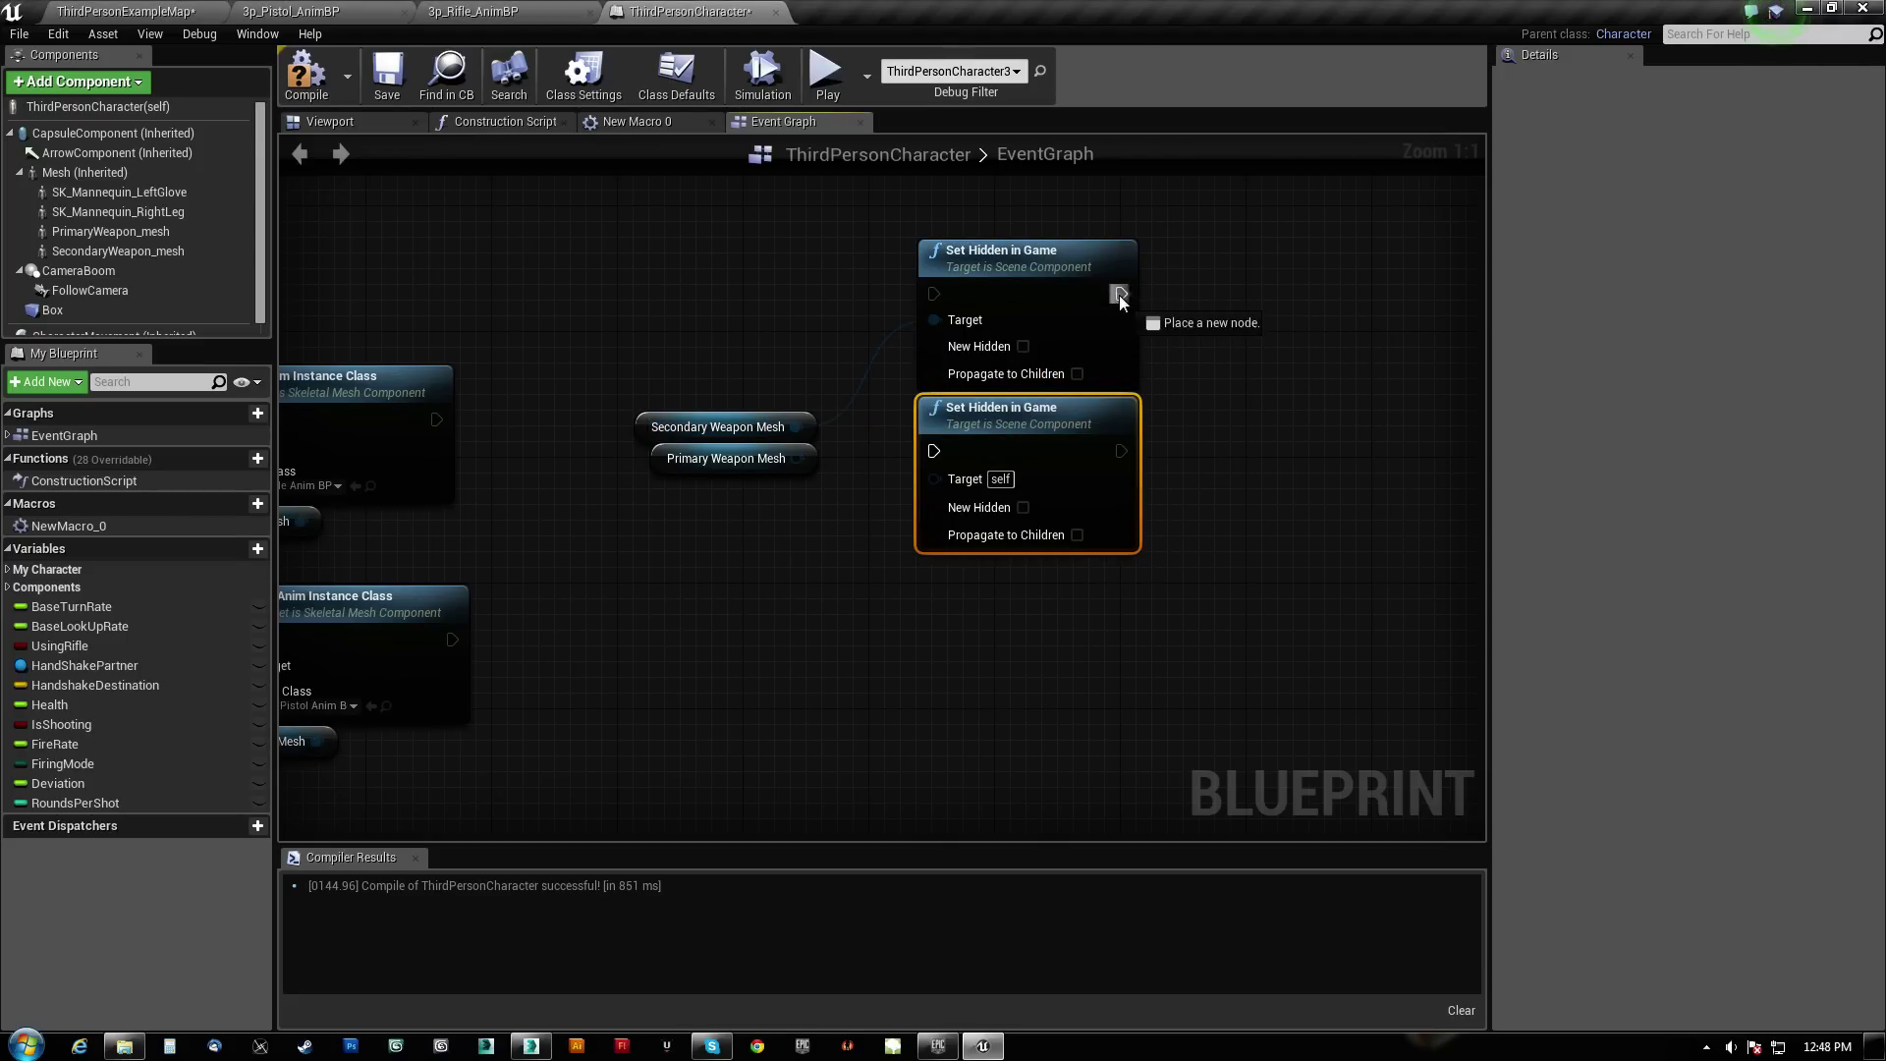
Chain the two Set Hidden in Game nodes, target the lower one at Primary Weapon Mesh, and place each mesh reference beside its node
{"action": "left_click_drag", "start_coordinate": [945, 464], "coordinate": [934, 451]}
{"action": "left_click_drag", "start_coordinate": [797, 458], "coordinate": [934, 477]}
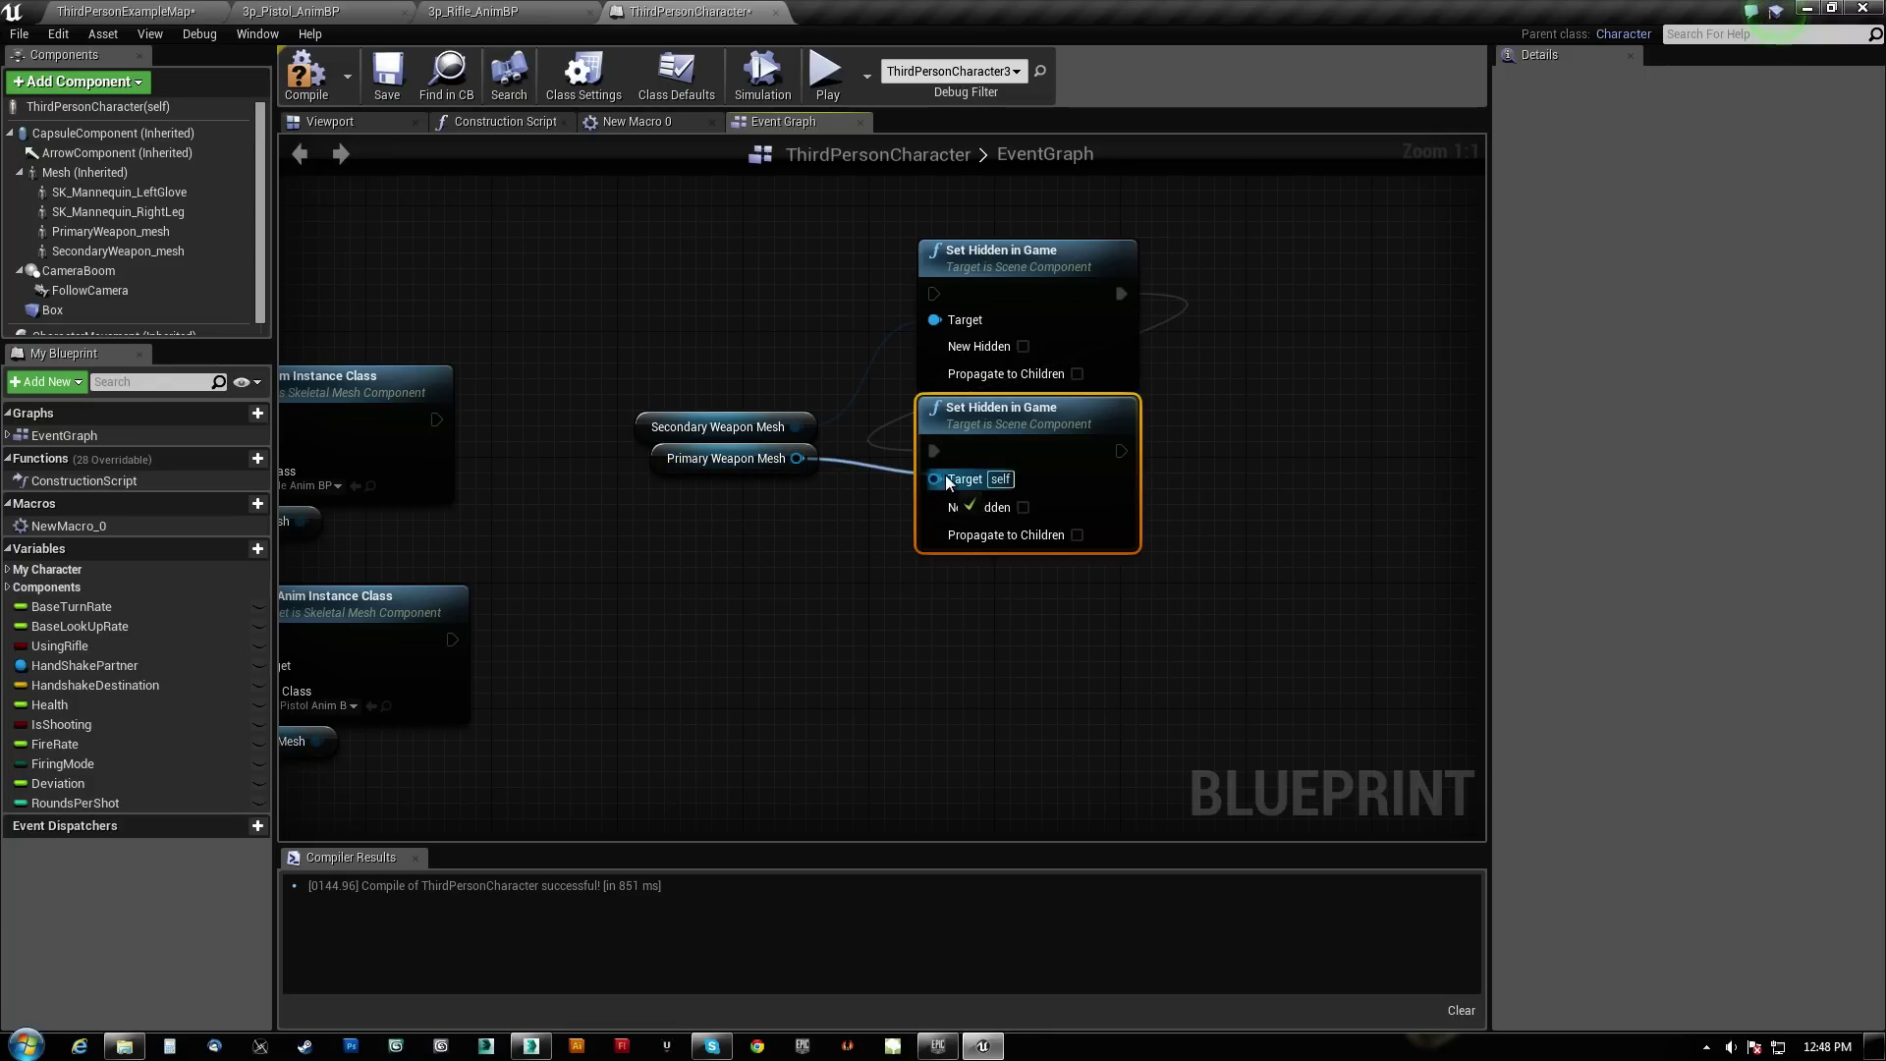
{"action": "left_click_drag", "start_coordinate": [676, 470], "coordinate": [751, 486]}
{"action": "left_click_drag", "start_coordinate": [644, 426], "coordinate": [718, 317]}
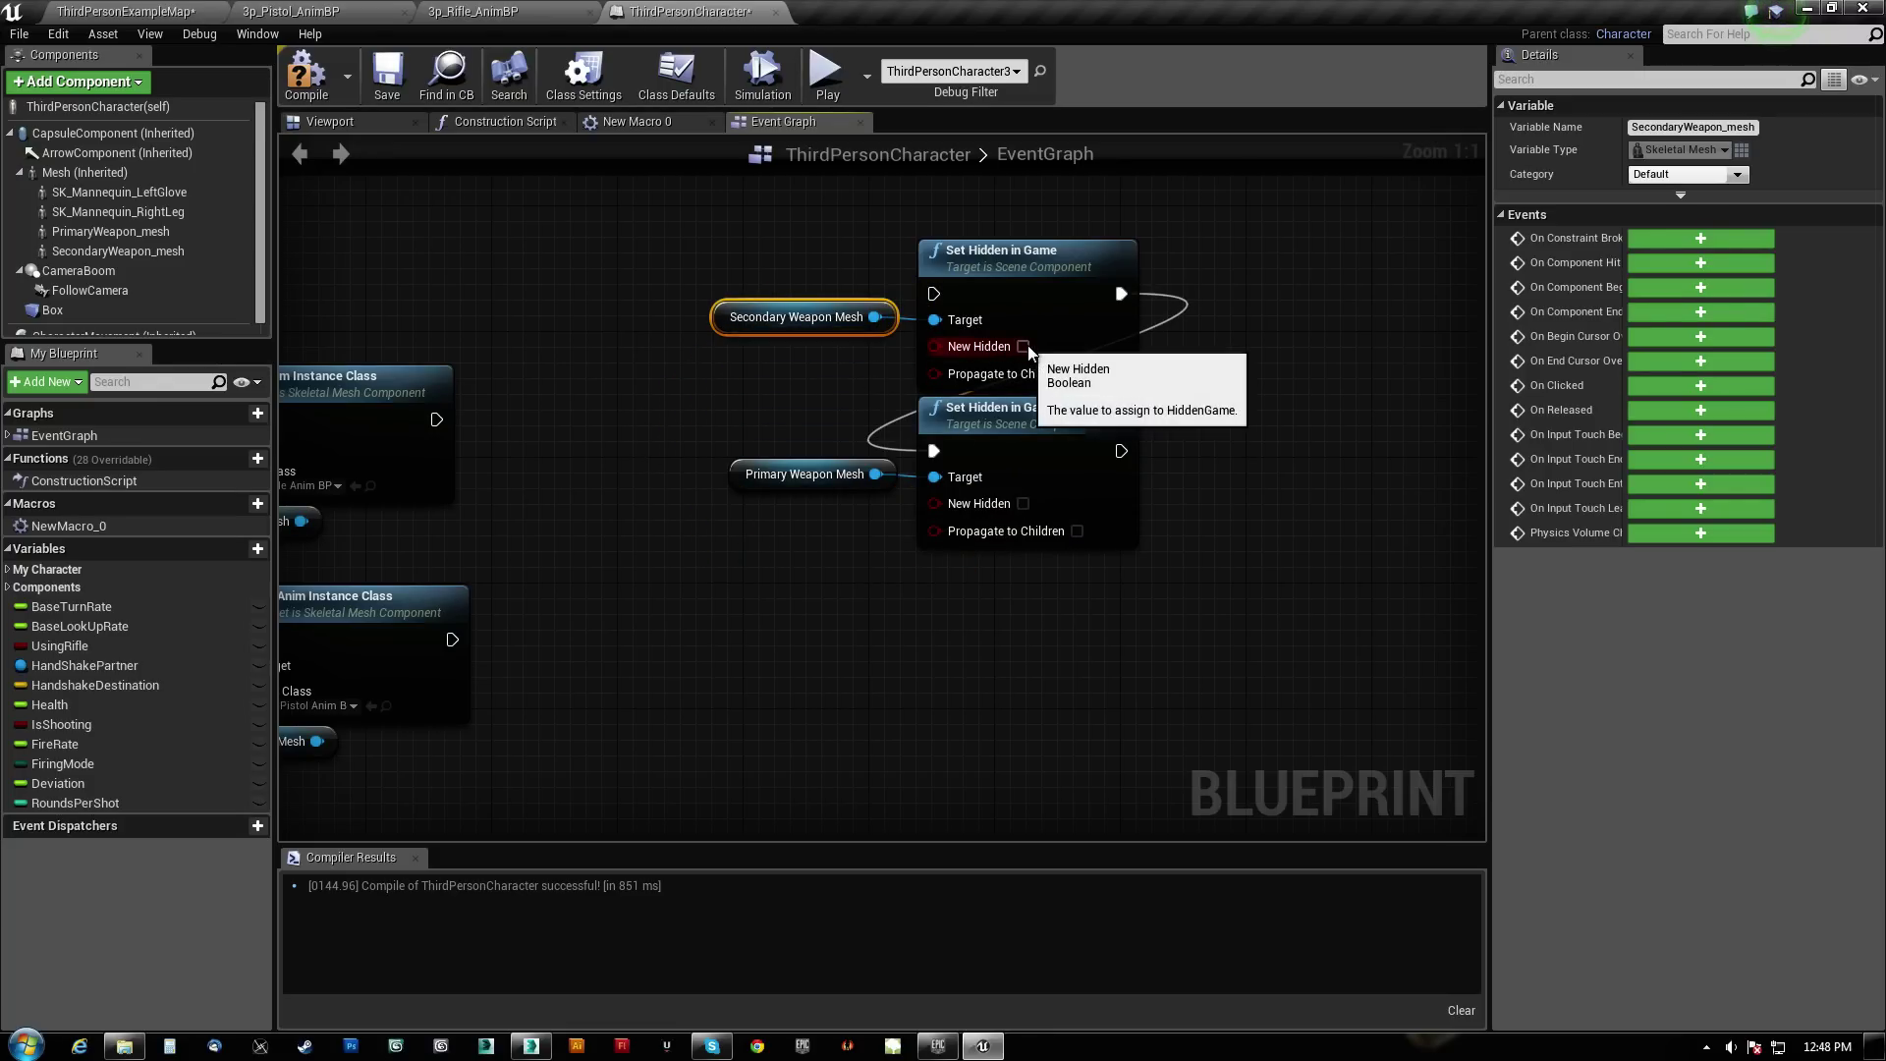
Check New Hidden for Secondary Weapon Mesh, uncheck it for Primary Weapon Mesh, and arrange the primary pair above the secondary pair
{"action": "left_click", "coordinate": [1024, 503]}
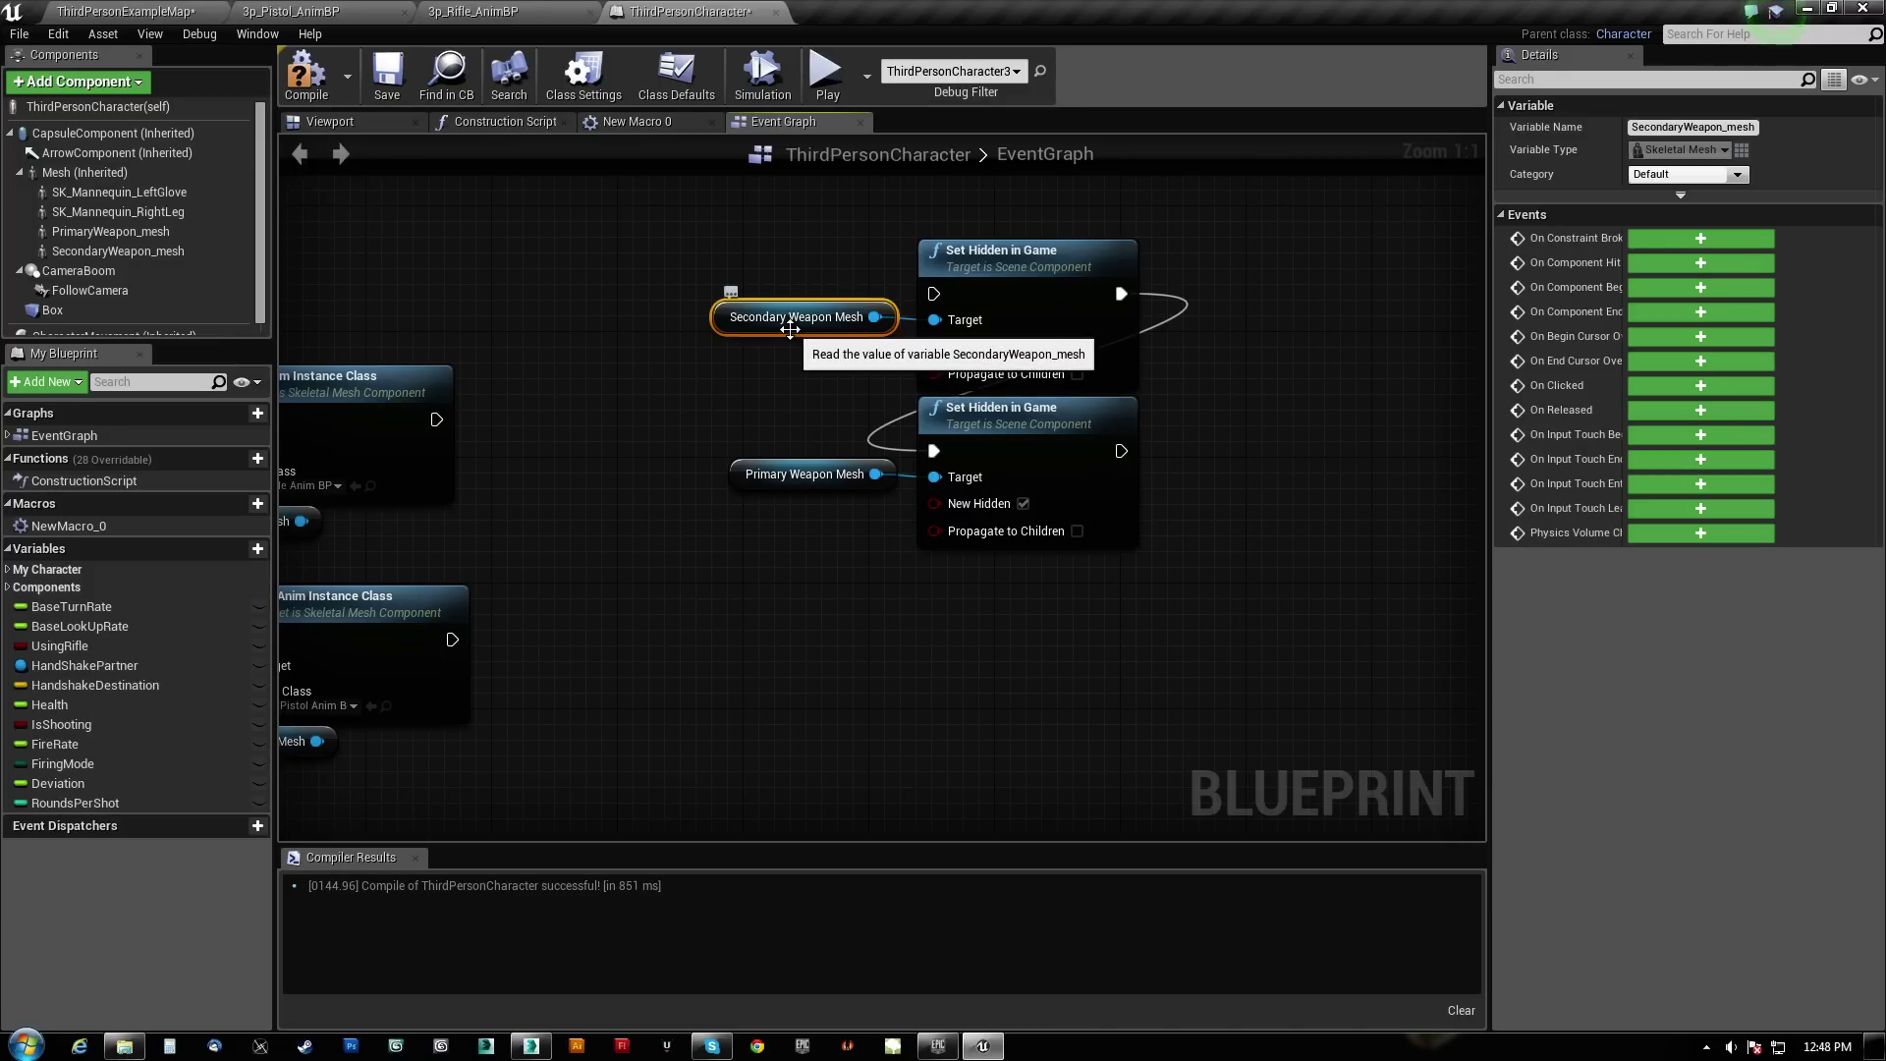
{"action": "left_click", "coordinate": [1024, 347]}
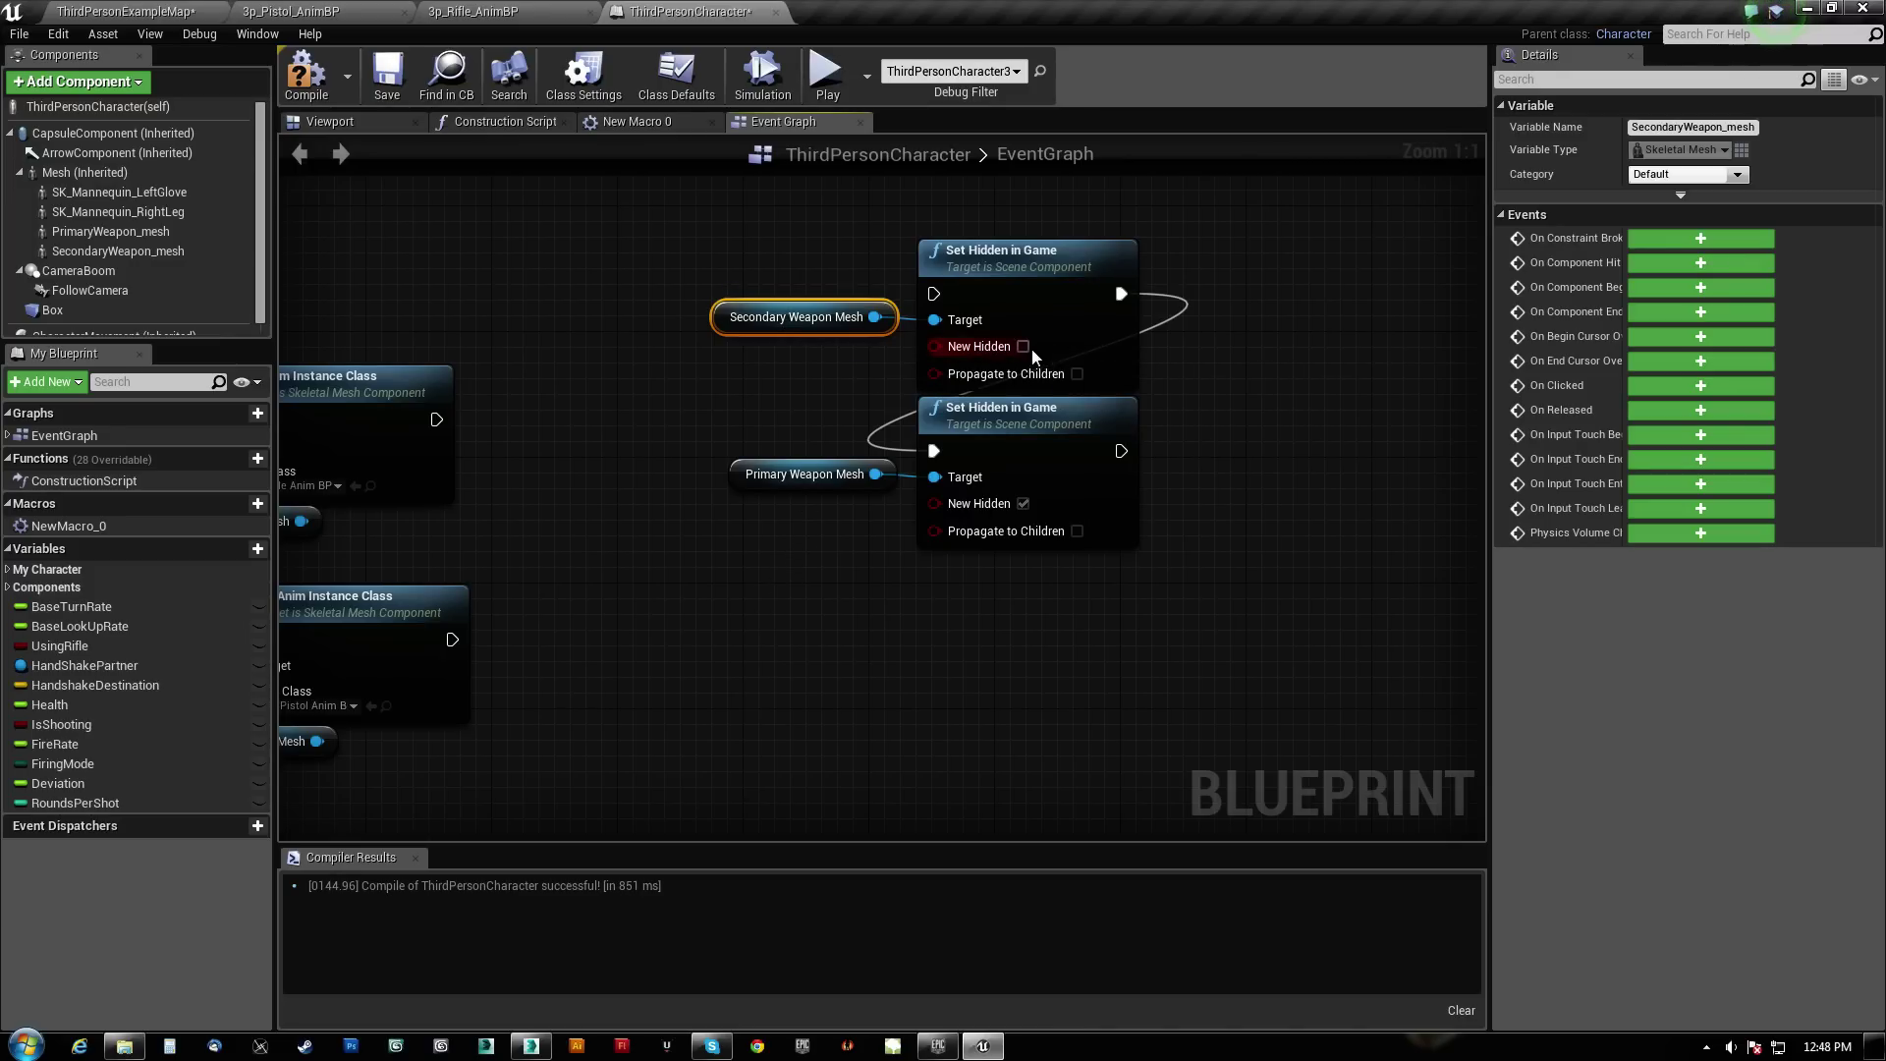
{"action": "left_click", "coordinate": [1027, 503]}
{"action": "left_click_drag", "start_coordinate": [709, 537], "coordinate": [988, 281]}
{"action": "left_click_drag", "start_coordinate": [685, 588], "coordinate": [1002, 449], "text": "shift"}
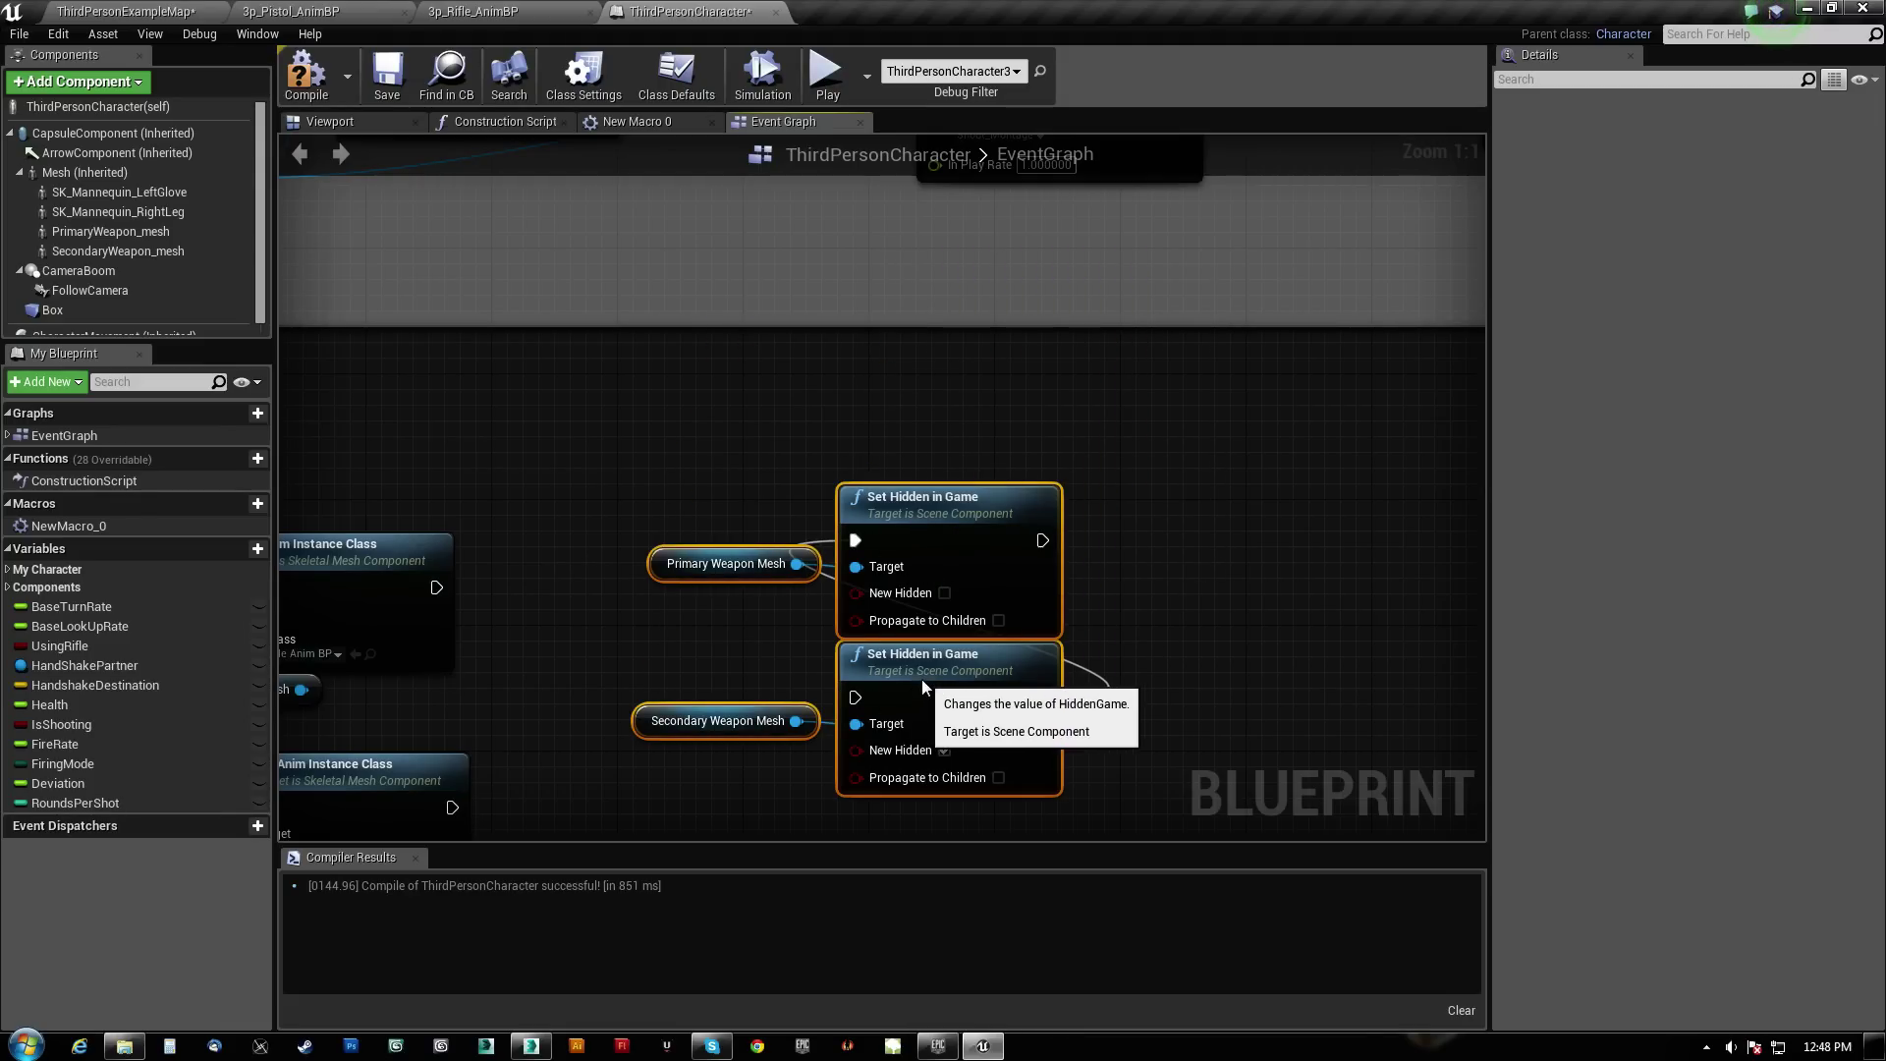
Wire the rifle Set Anim Instance Class node to the primary mesh's Set Hidden in Game node, and that one to the secondary mesh's
{"action": "right_click_drag", "start_coordinate": [922, 680], "coordinate": [1050, 414]}
{"action": "left_click_drag", "start_coordinate": [565, 321], "coordinate": [969, 265]}
{"action": "left_click_drag", "start_coordinate": [1171, 274], "coordinate": [983, 435]}
{"action": "right_click_drag", "start_coordinate": [863, 641], "coordinate": [935, 567]}
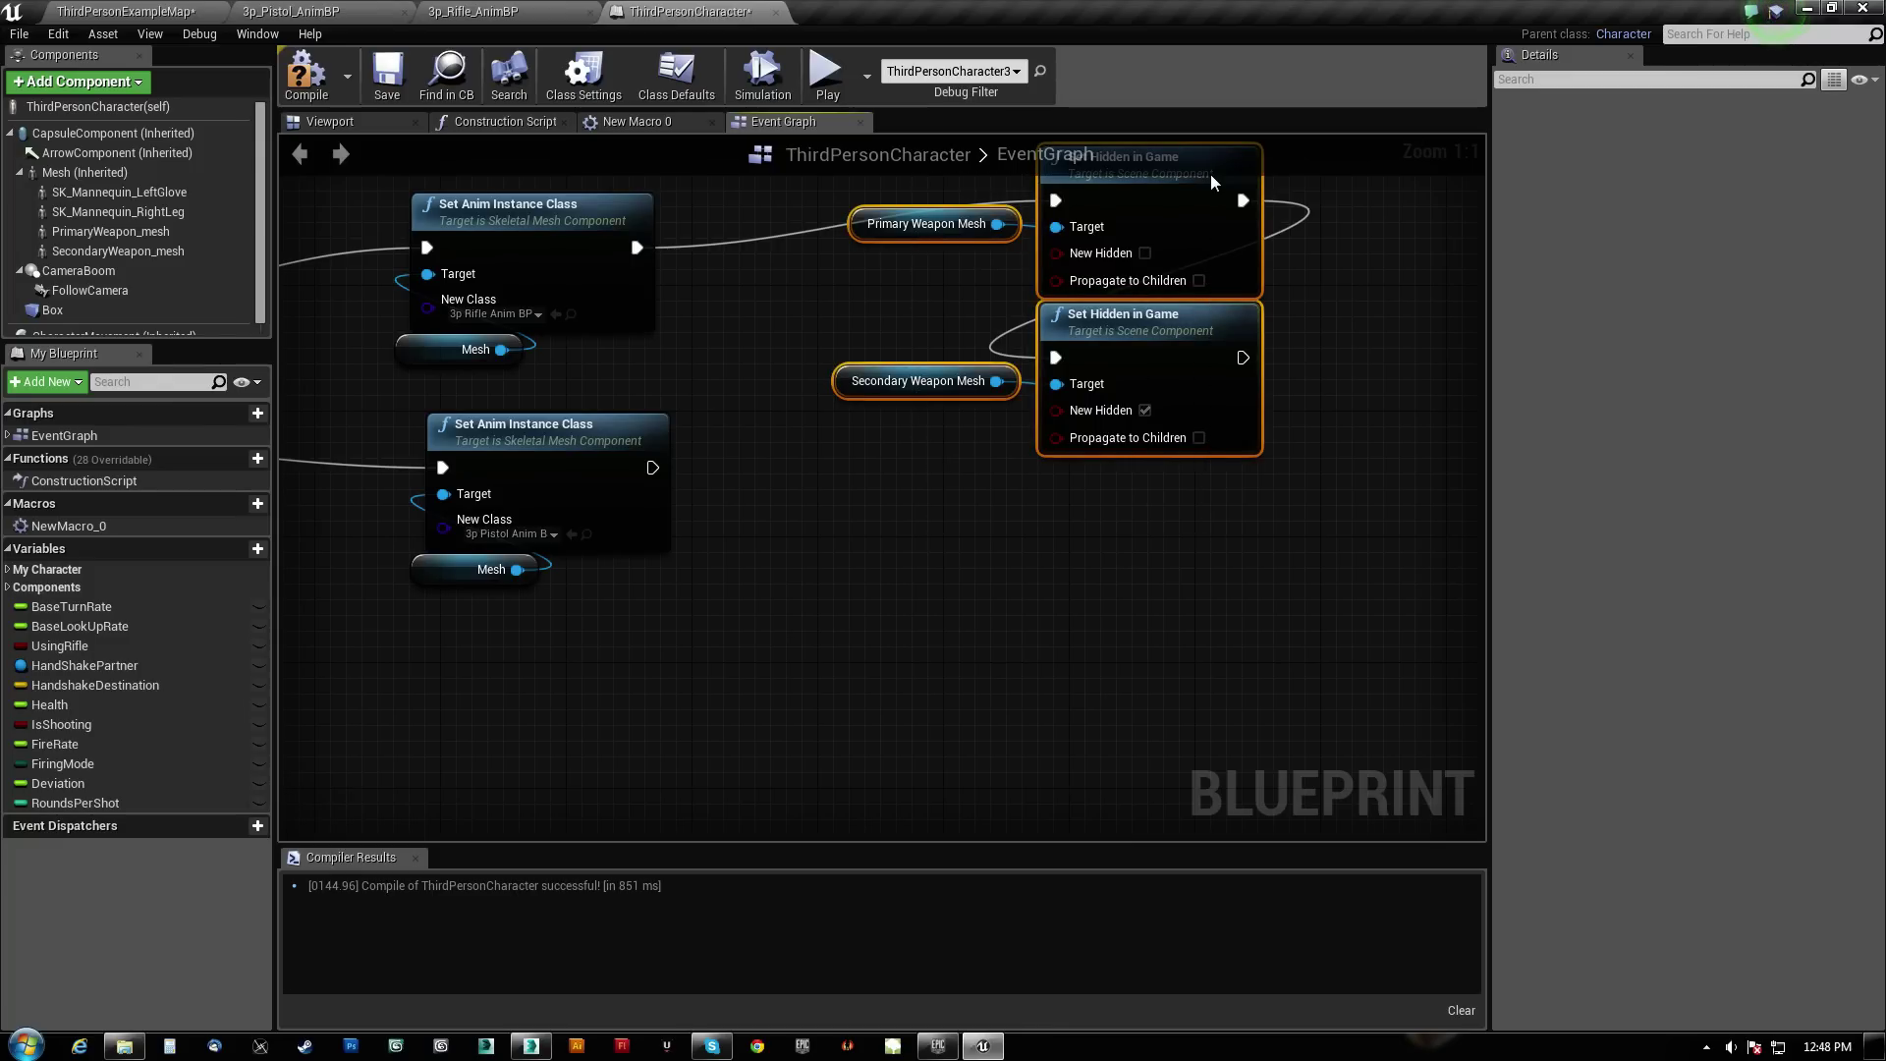
Duplicate the weapon visibility nodes below the originals and wire the pistol Set Anim Instance Class node into the copy
{"action": "key", "text": "ctrl+c"}
{"action": "key", "text": "ctrl+v"}
{"action": "left_click_drag", "start_coordinate": [1287, 277], "coordinate": [1035, 531]}
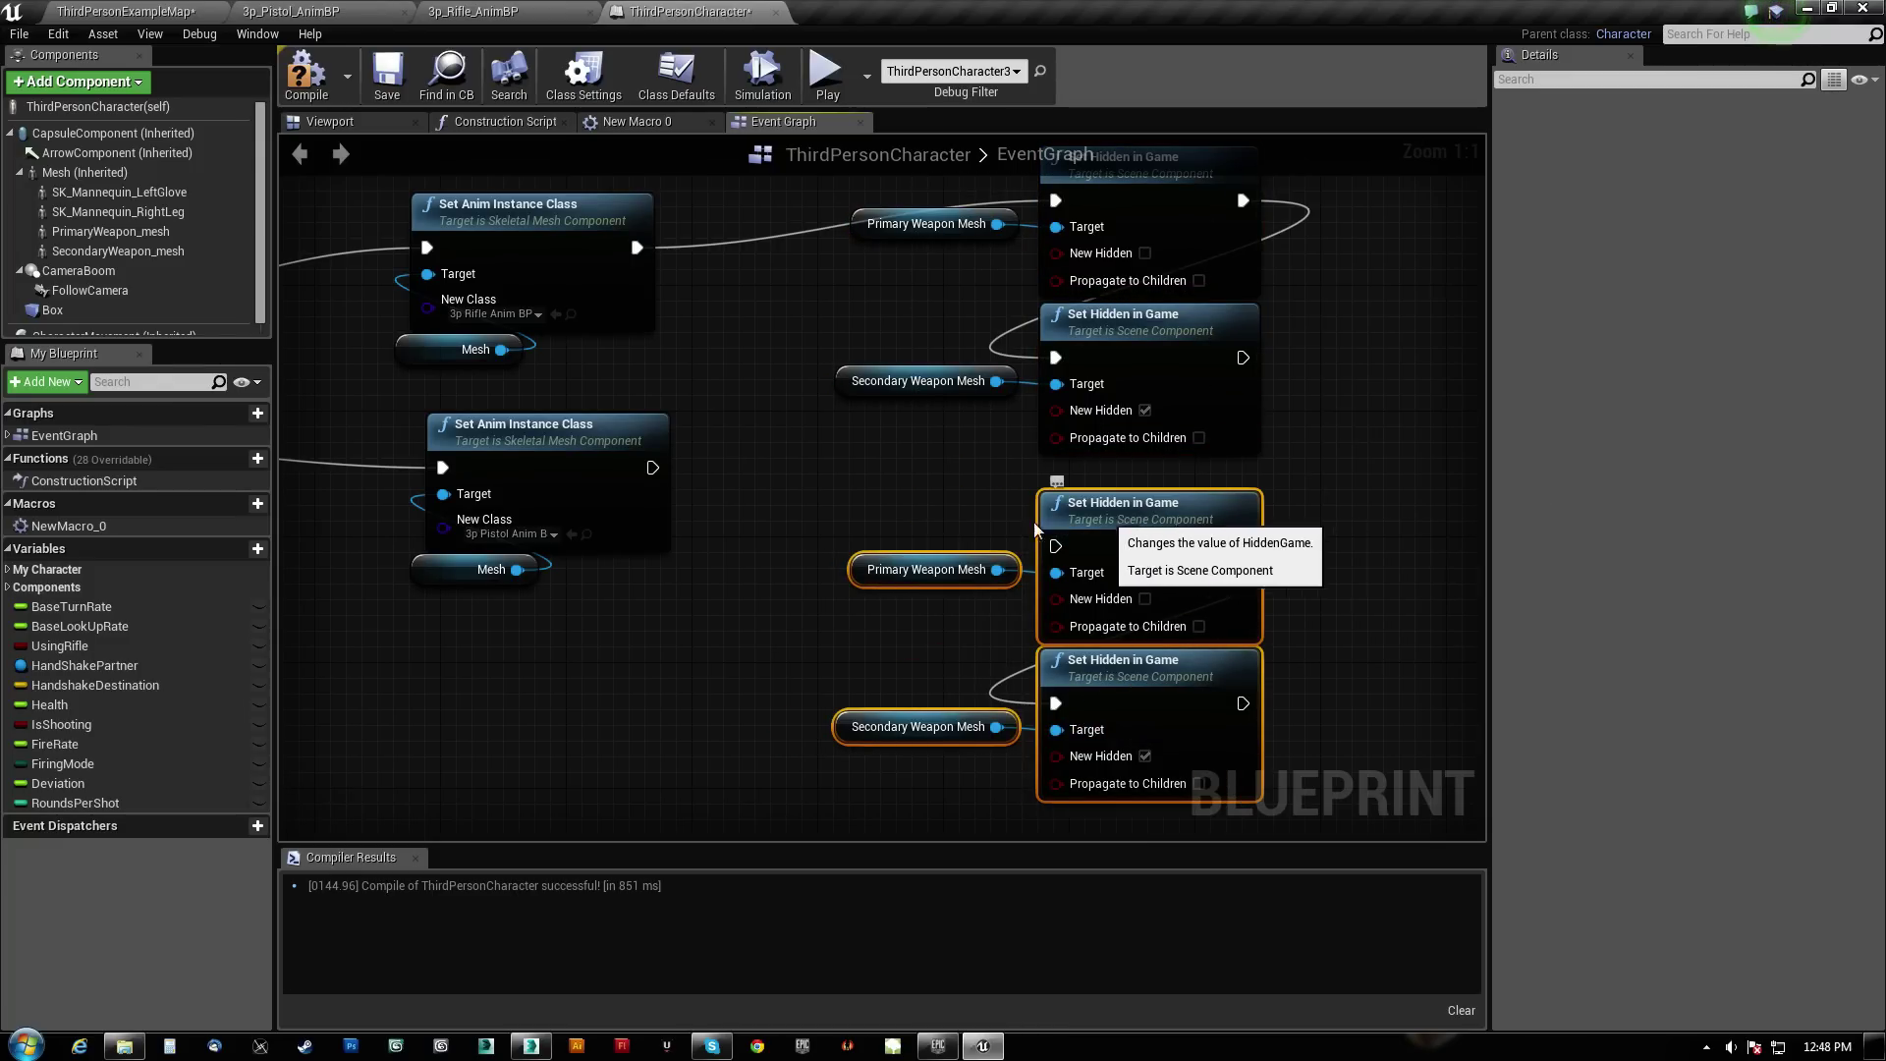
{"action": "left_click_drag", "start_coordinate": [653, 467], "coordinate": [1056, 546]}
{"action": "right_click_drag", "start_coordinate": [1347, 653], "coordinate": [1214, 546]}
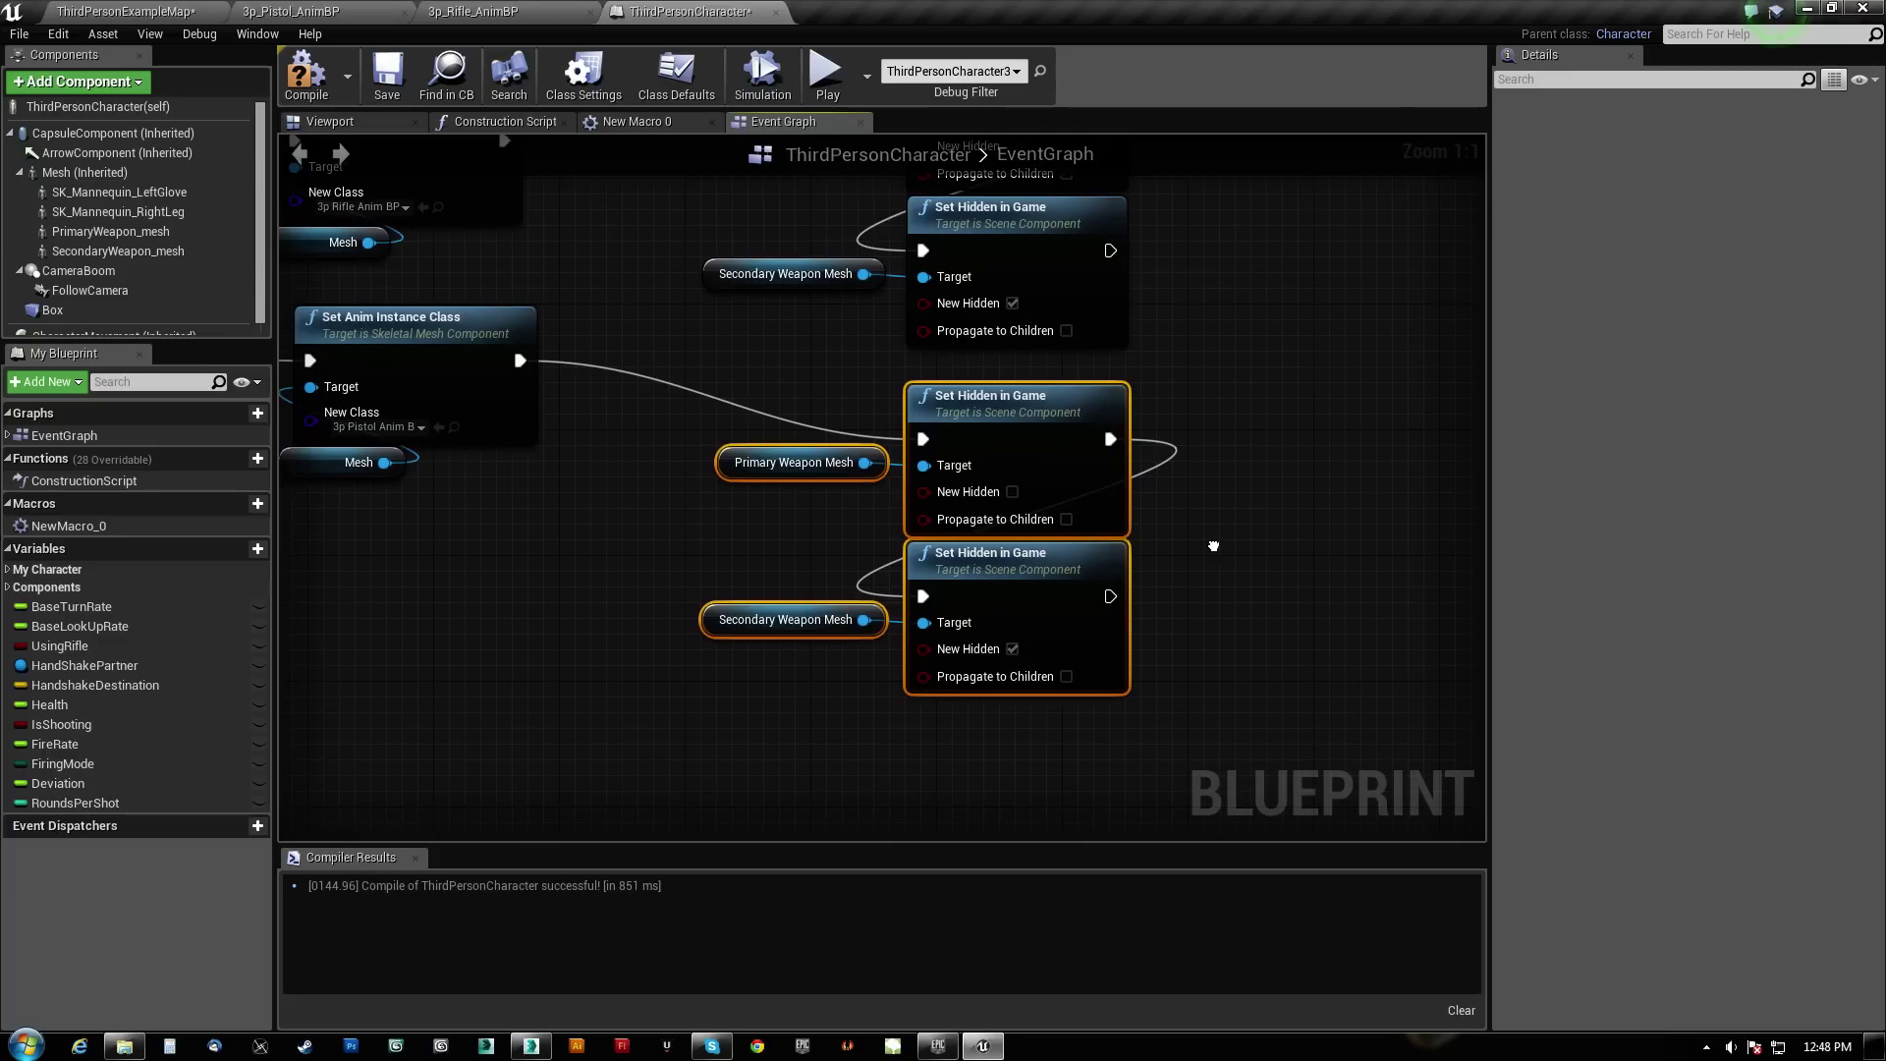
In the pistol branch, check New Hidden for Primary Weapon Mesh and uncheck it for Secondary Weapon Mesh, then compile and save
{"action": "left_click", "coordinate": [1012, 491]}
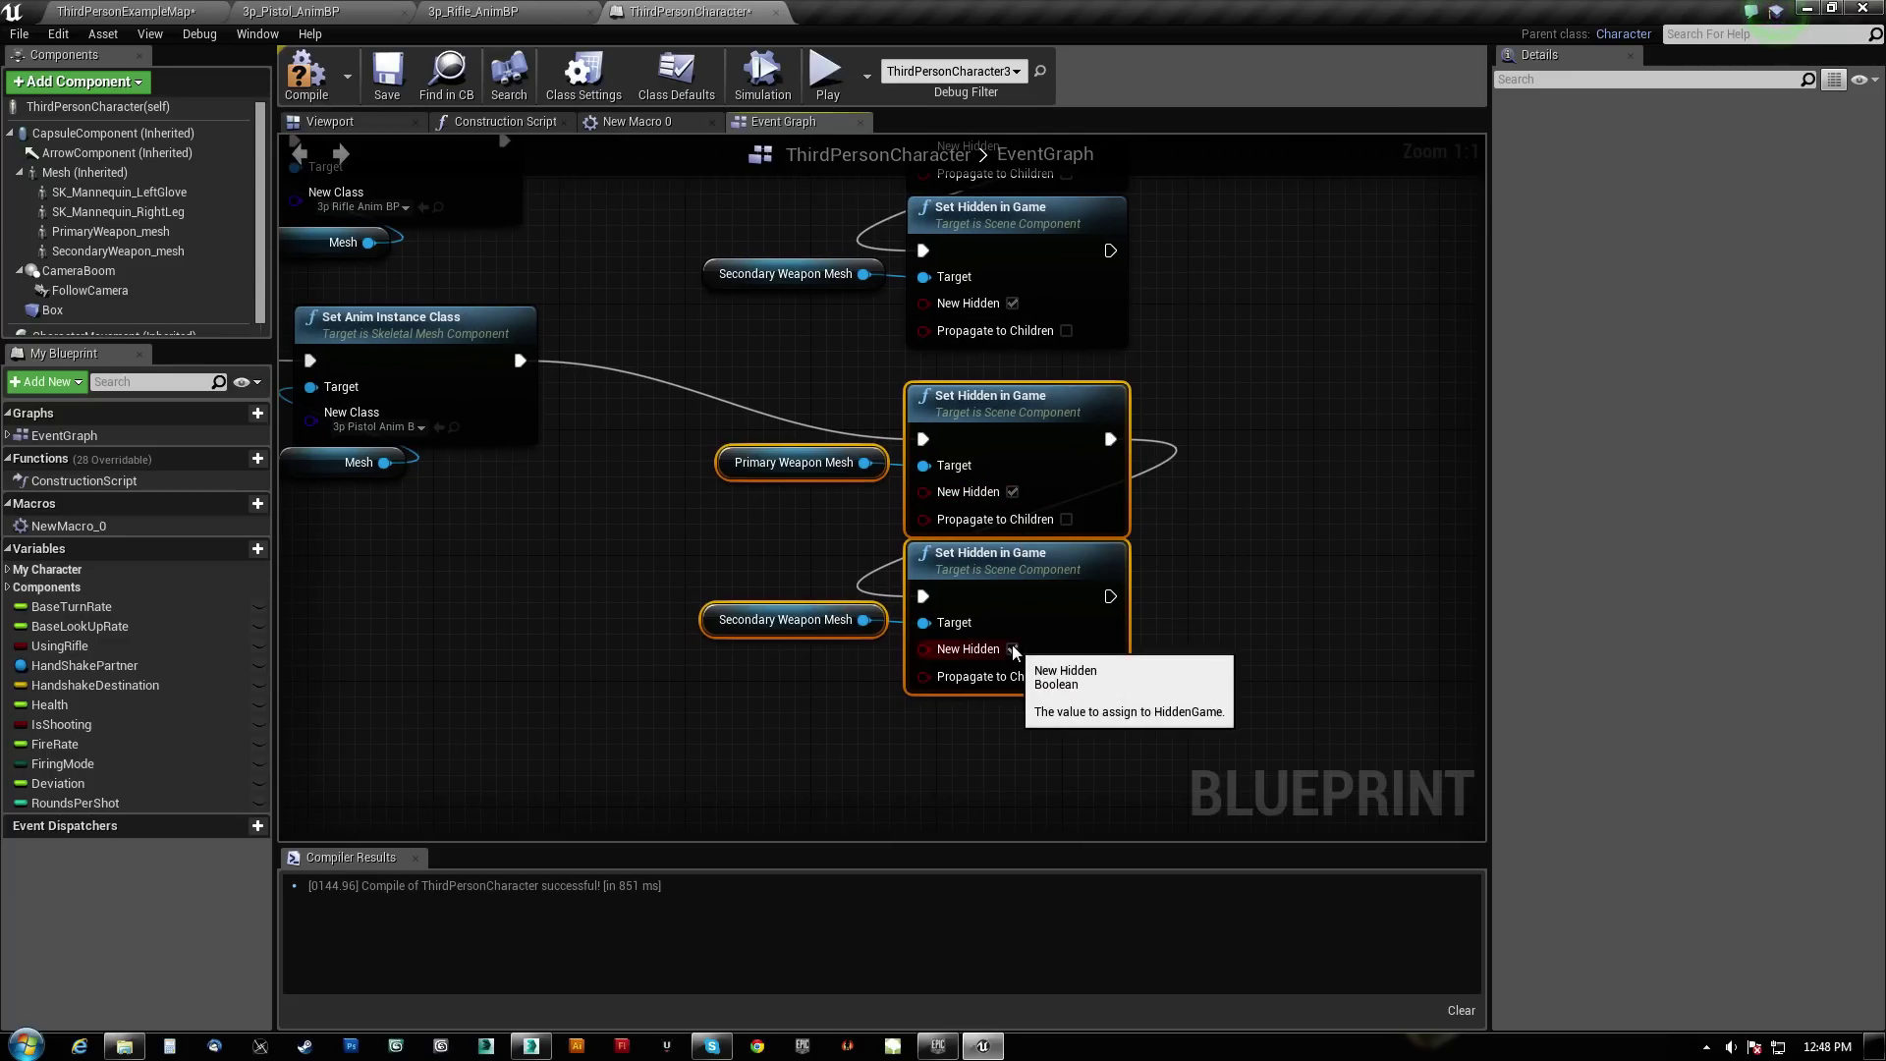
{"action": "left_click", "coordinate": [1012, 649]}
{"action": "right_click_drag", "start_coordinate": [601, 486], "coordinate": [723, 550]}
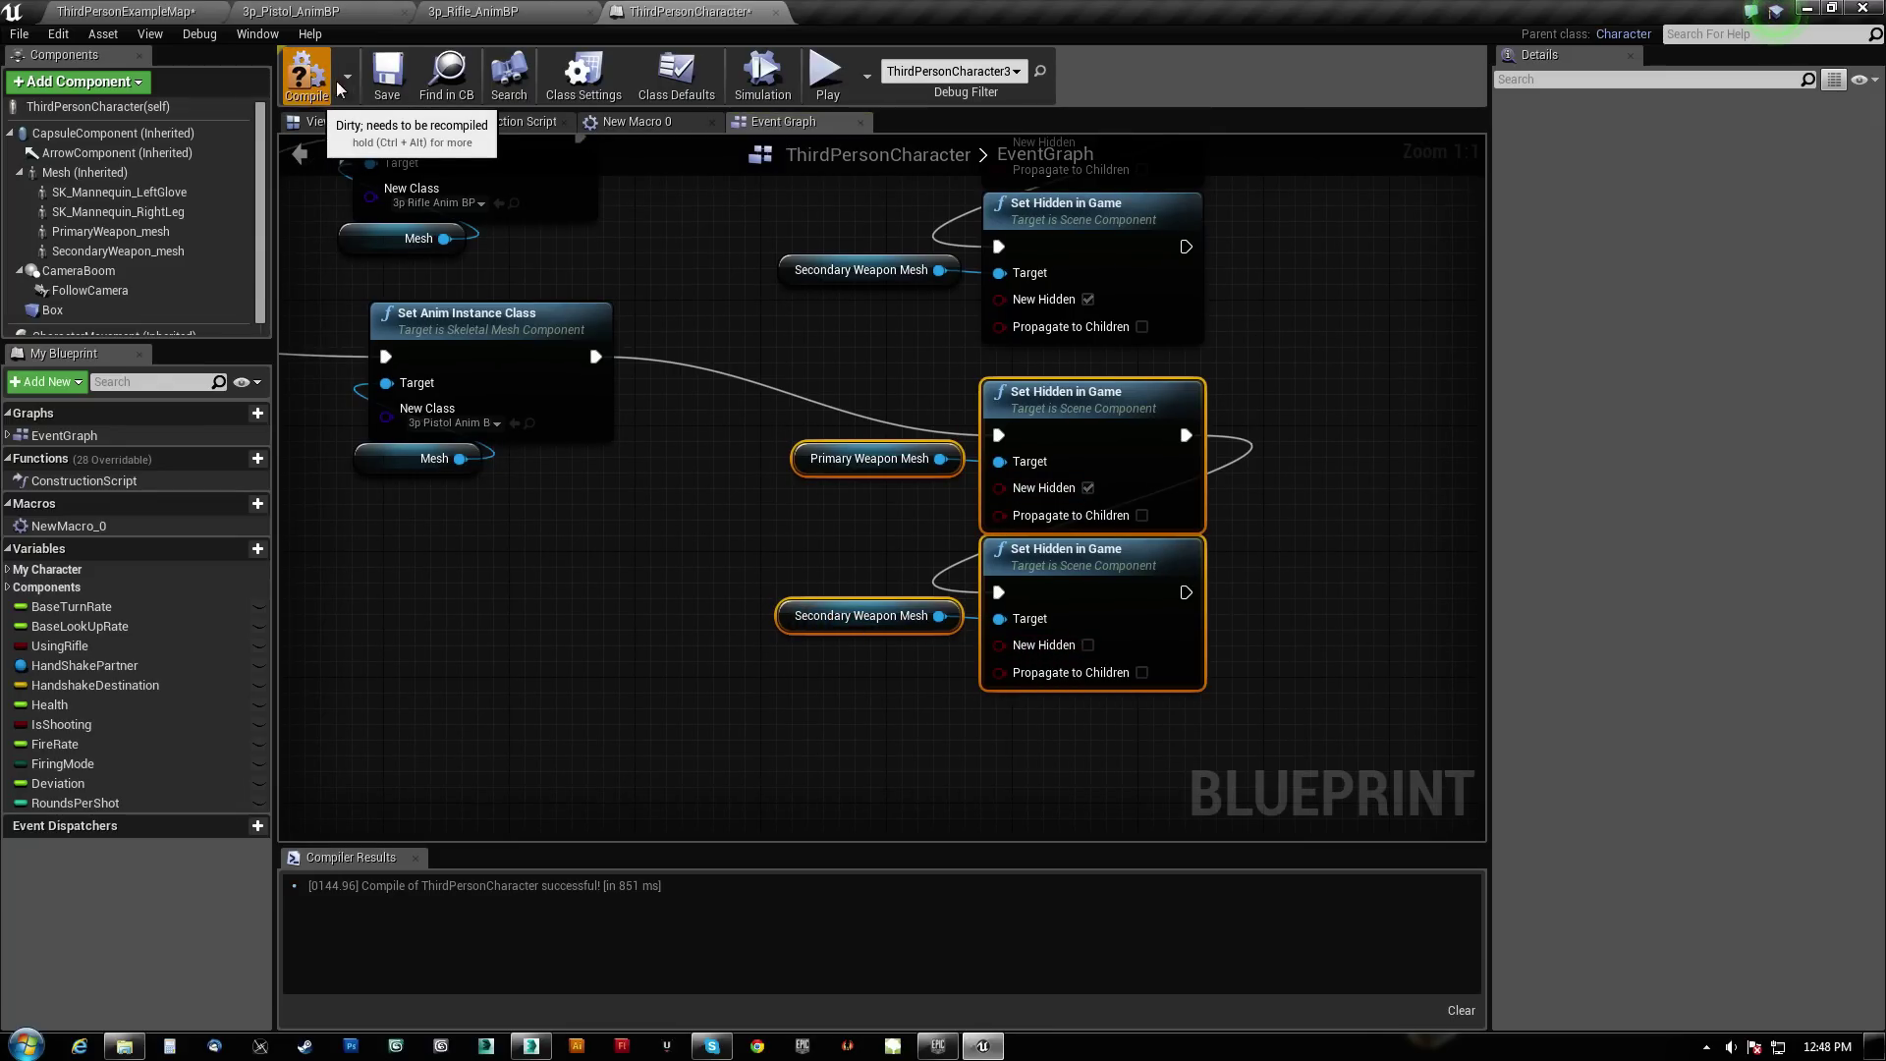
{"action": "left_click", "coordinate": [388, 79]}
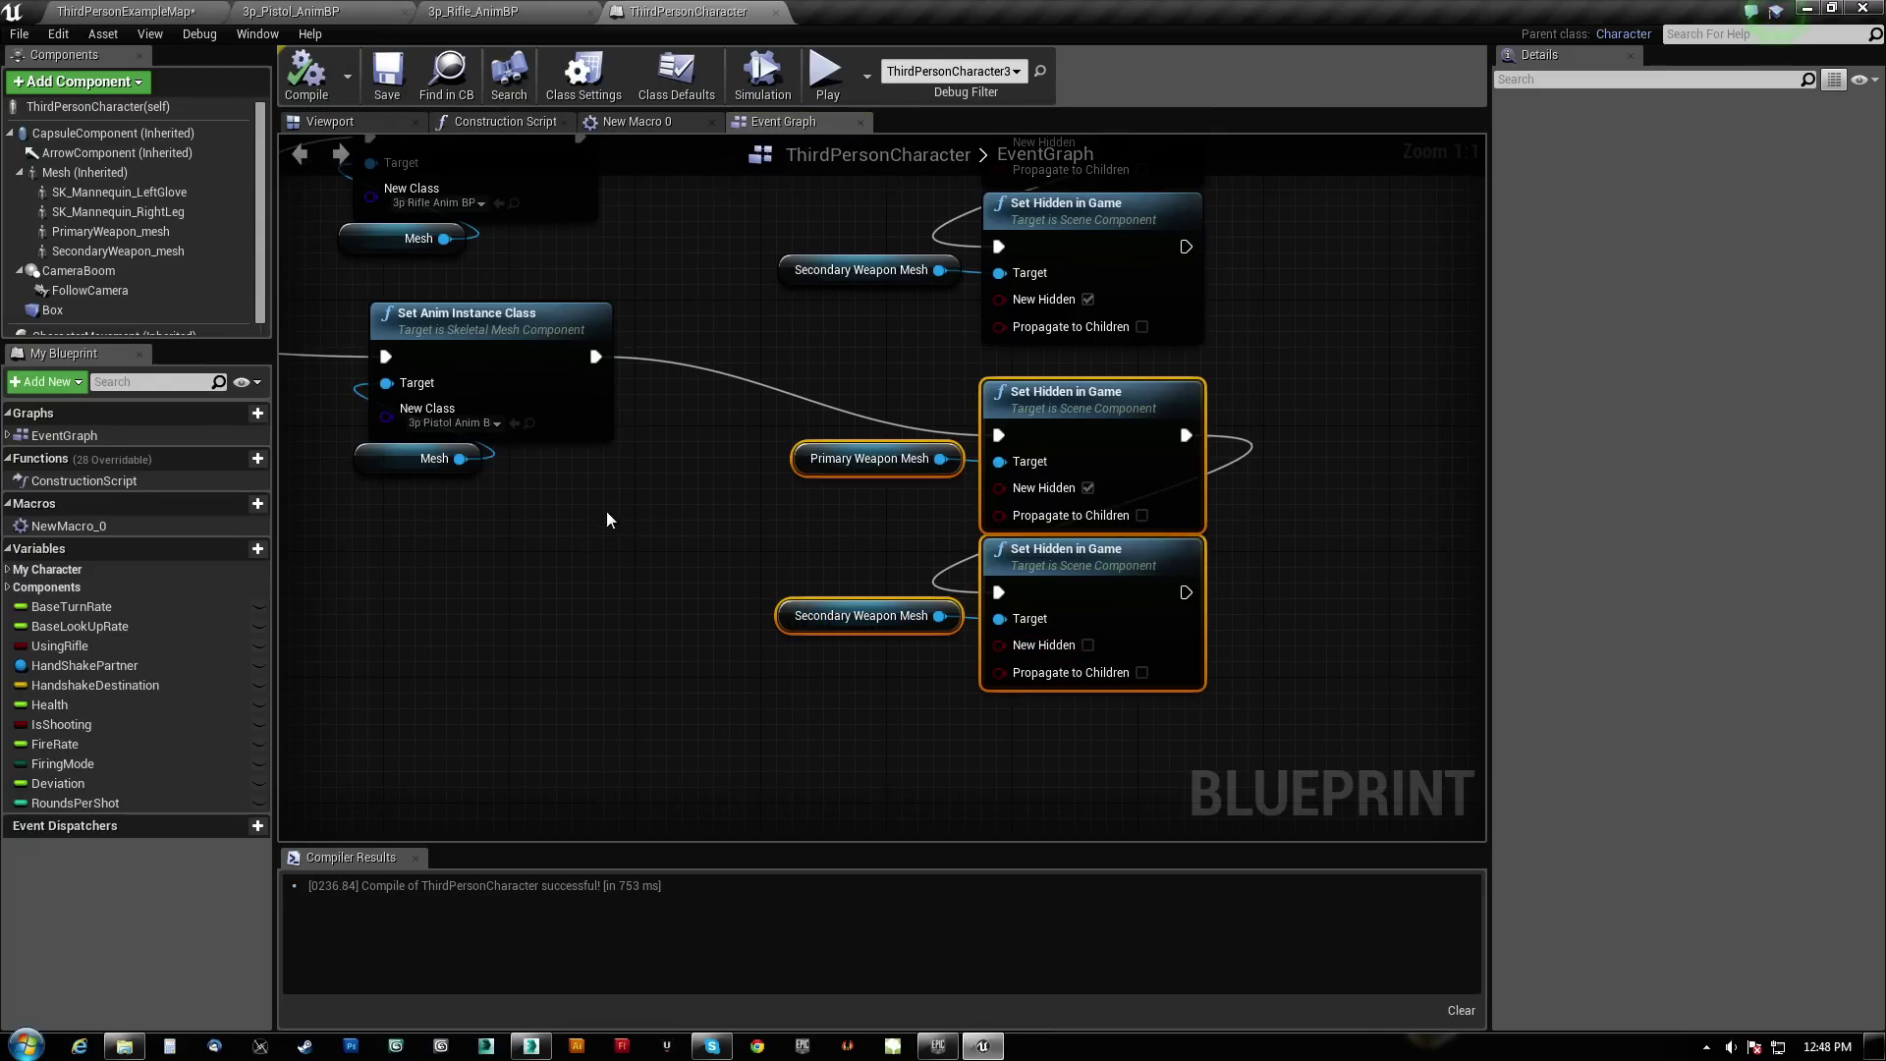
Reposition the entire SwapWeapon node network below the Play Animations comment and compile the blueprint
{"action": "scroll", "coordinate": [729, 319], "scroll_direction": "down", "scroll_amount": 4}
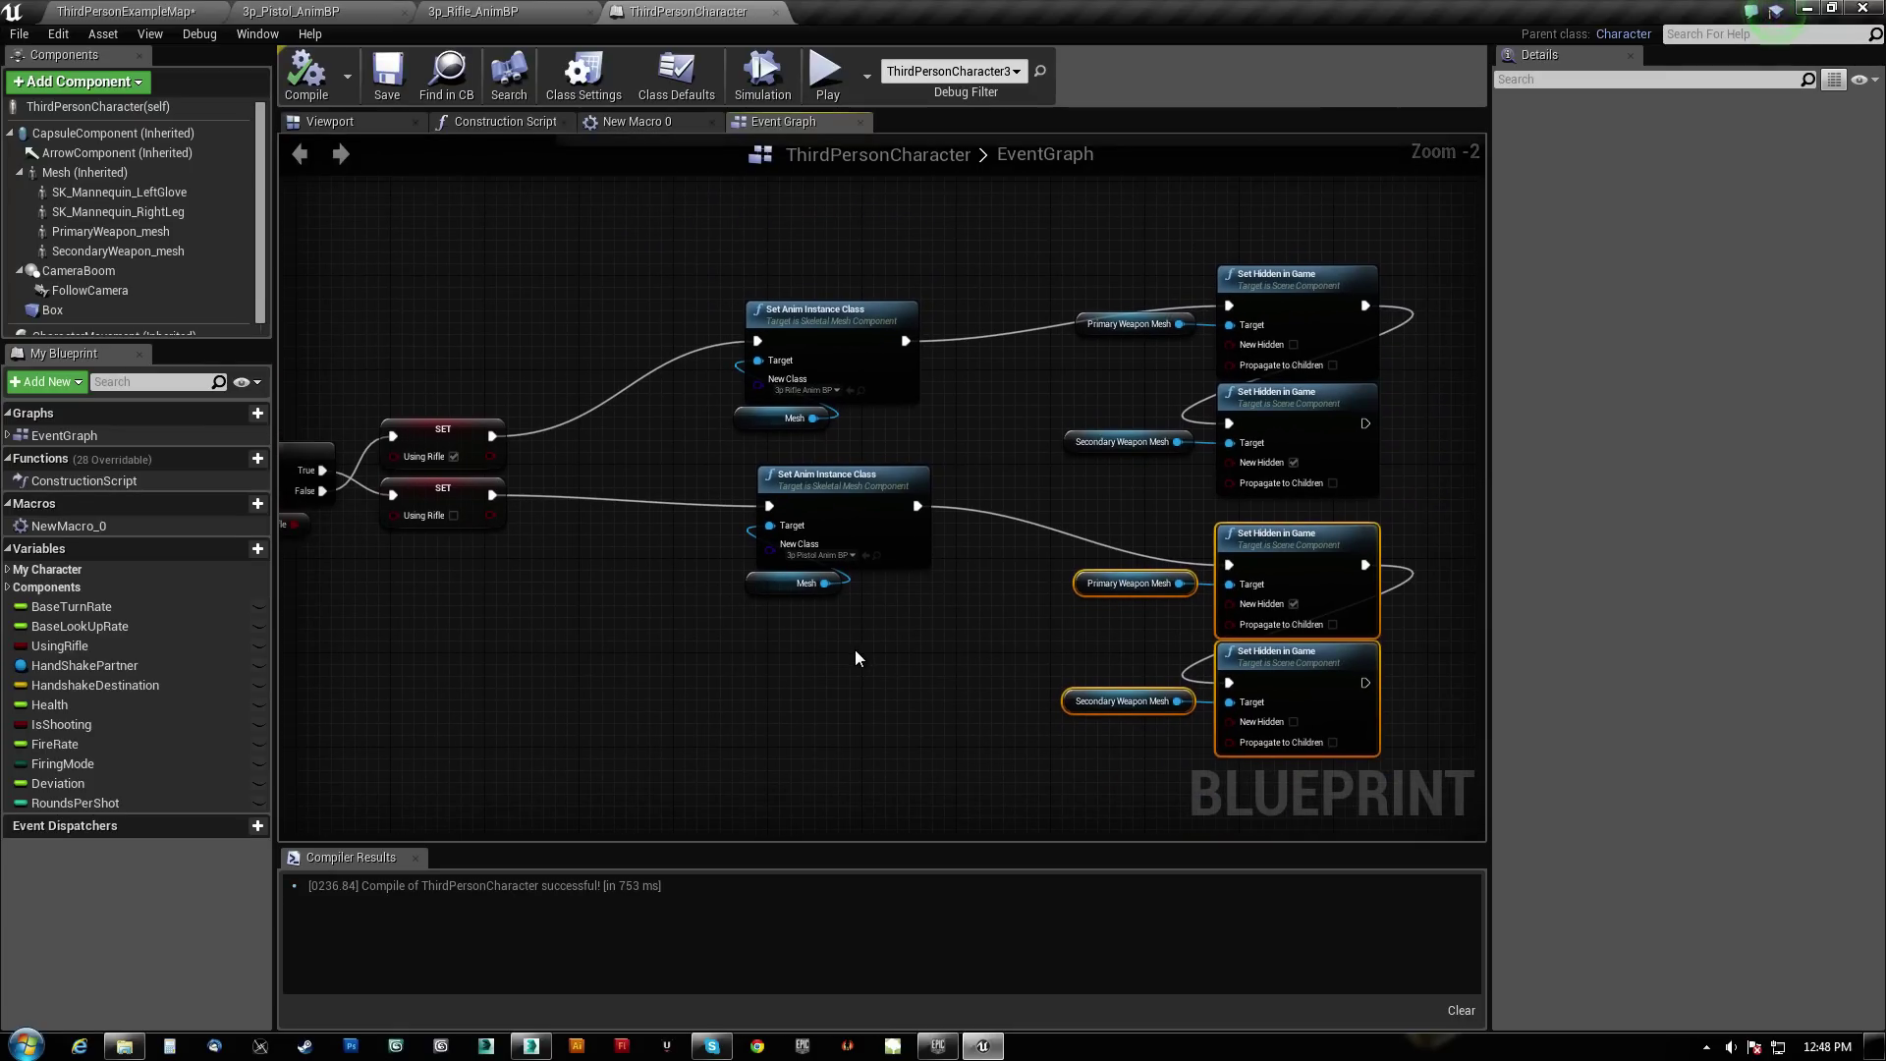
{"action": "right_click_drag", "start_coordinate": [480, 731], "coordinate": [547, 708]}
{"action": "left_click_drag", "start_coordinate": [404, 708], "coordinate": [1275, 433]}
{"action": "left_click", "coordinate": [305, 73]}
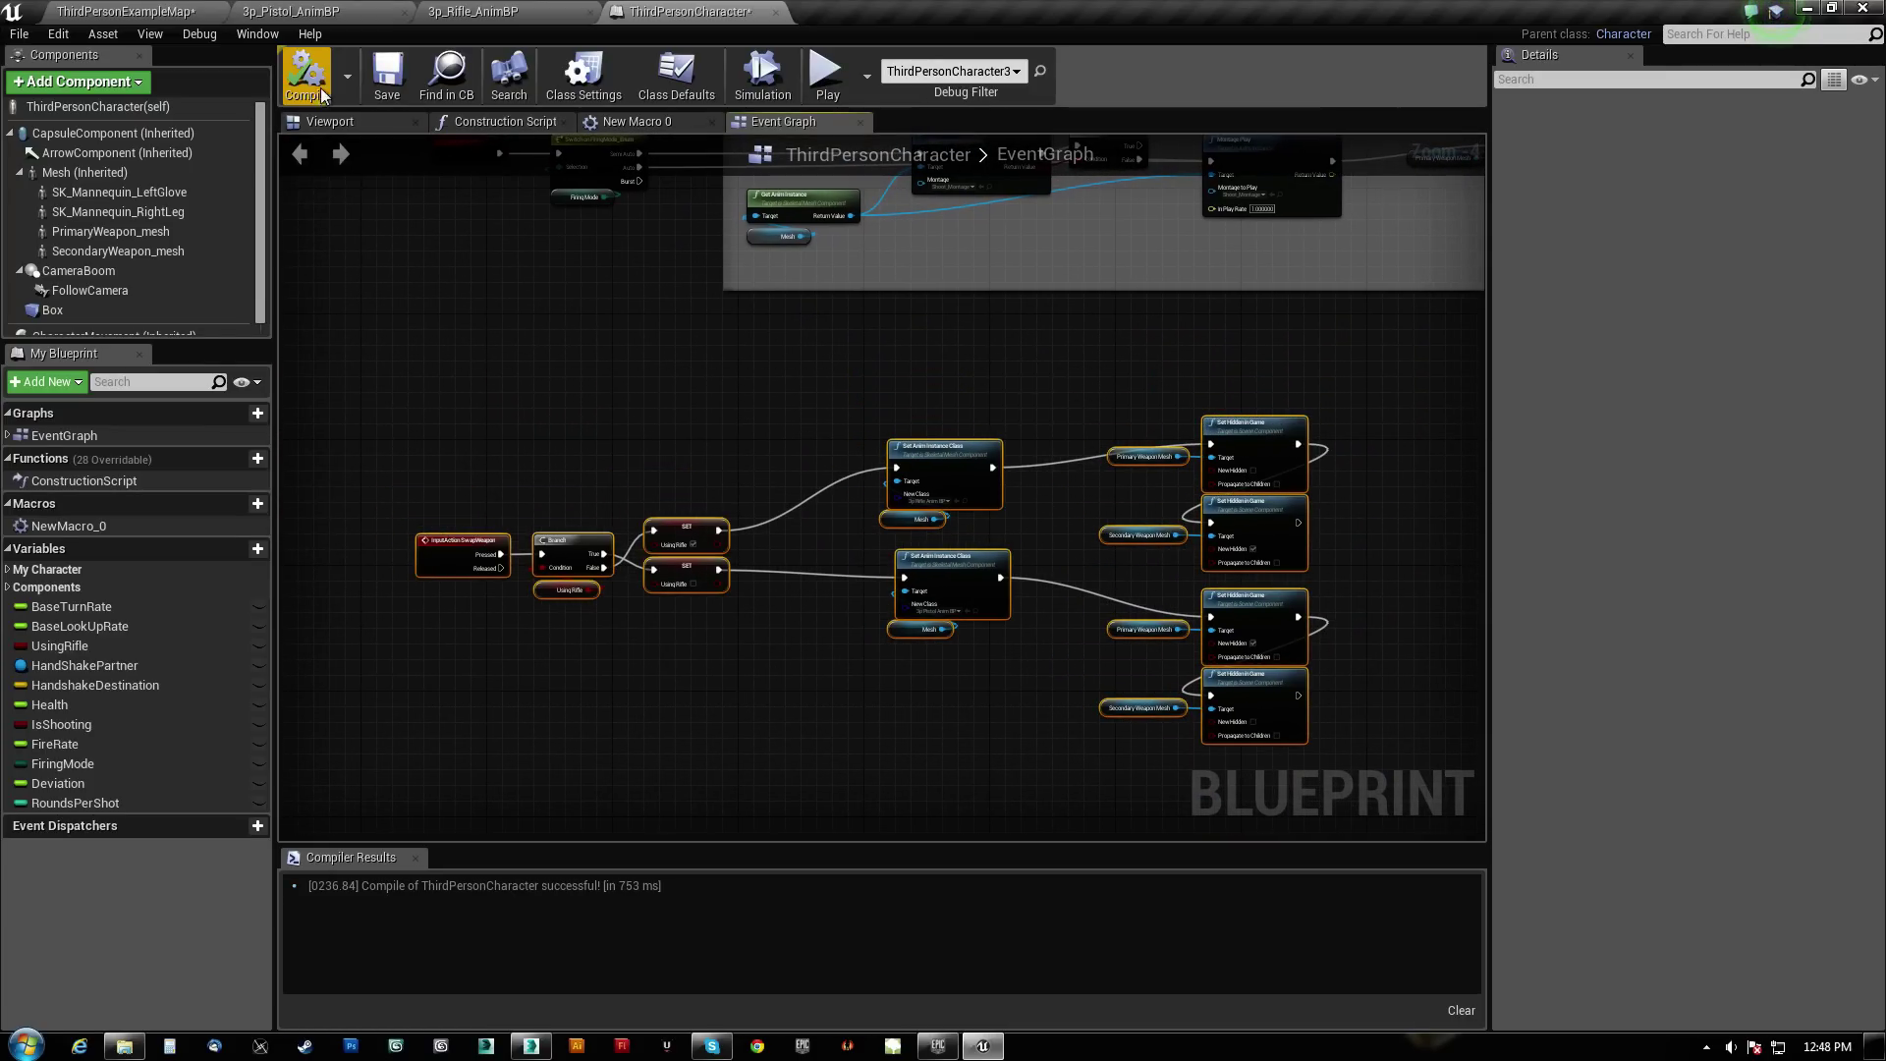
Save the ThirdPersonExampleMap level with the character blueprint and run a short play test
{"action": "left_click", "coordinate": [141, 14]}
{"action": "key", "text": "ctrl+s"}
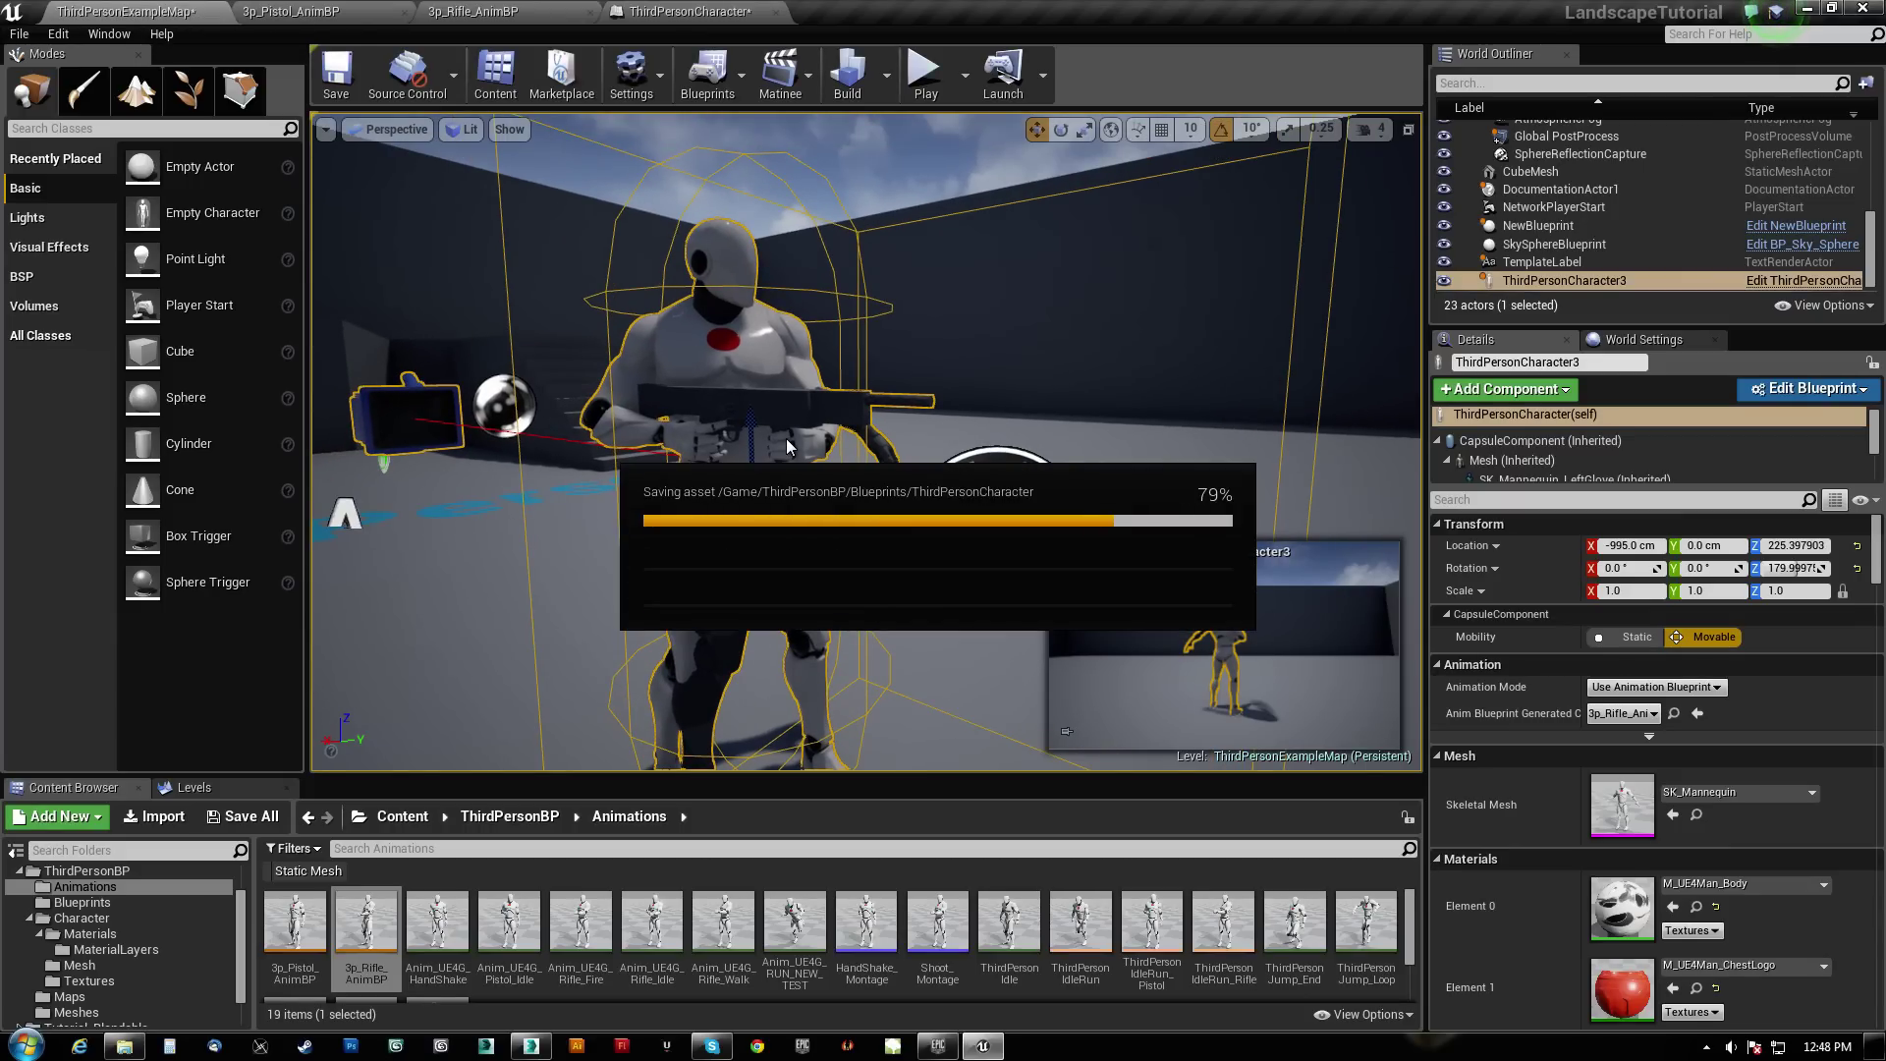
{"action": "left_click", "coordinate": [924, 73]}
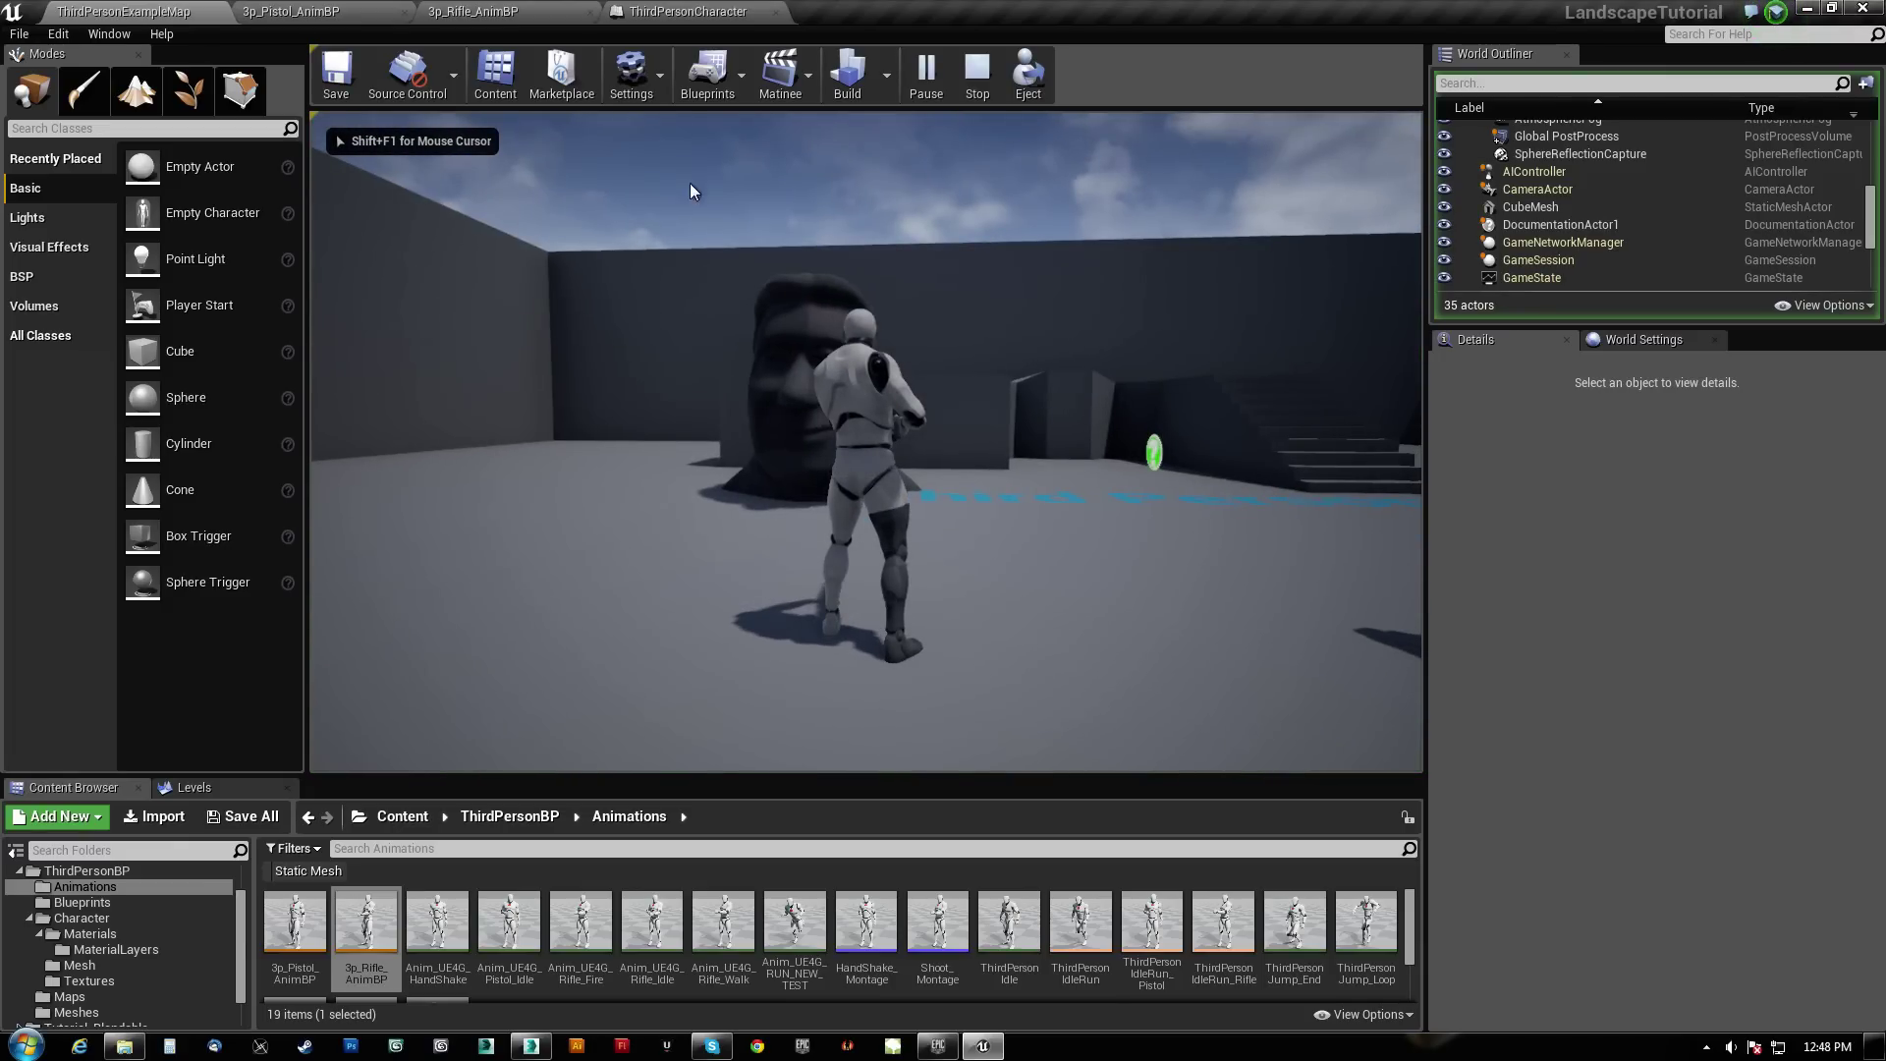
{"action": "key", "text": "Escape"}
Turn off the enabled Use Controller Rotation option in the ThirdPersonCharacter class defaults
{"action": "left_click", "coordinate": [715, 15]}
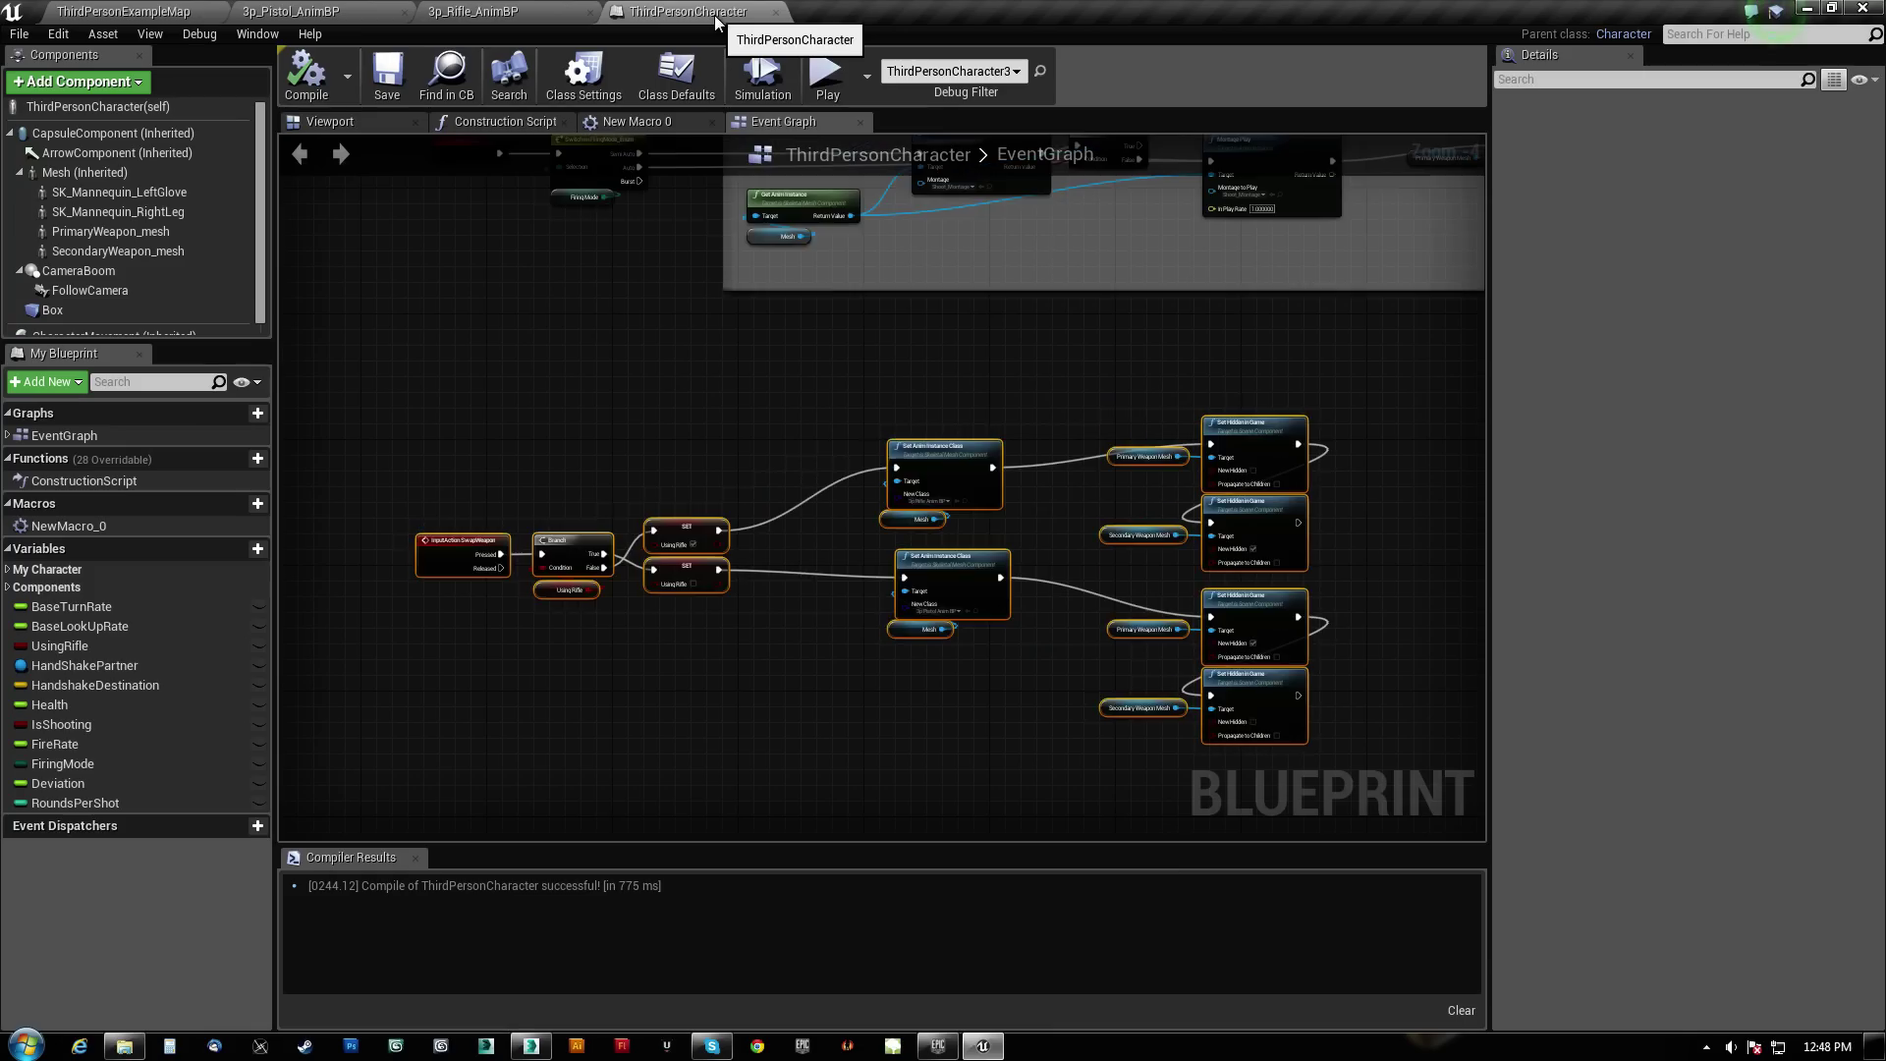
{"action": "left_click", "coordinate": [329, 121]}
{"action": "left_click", "coordinate": [109, 104]}
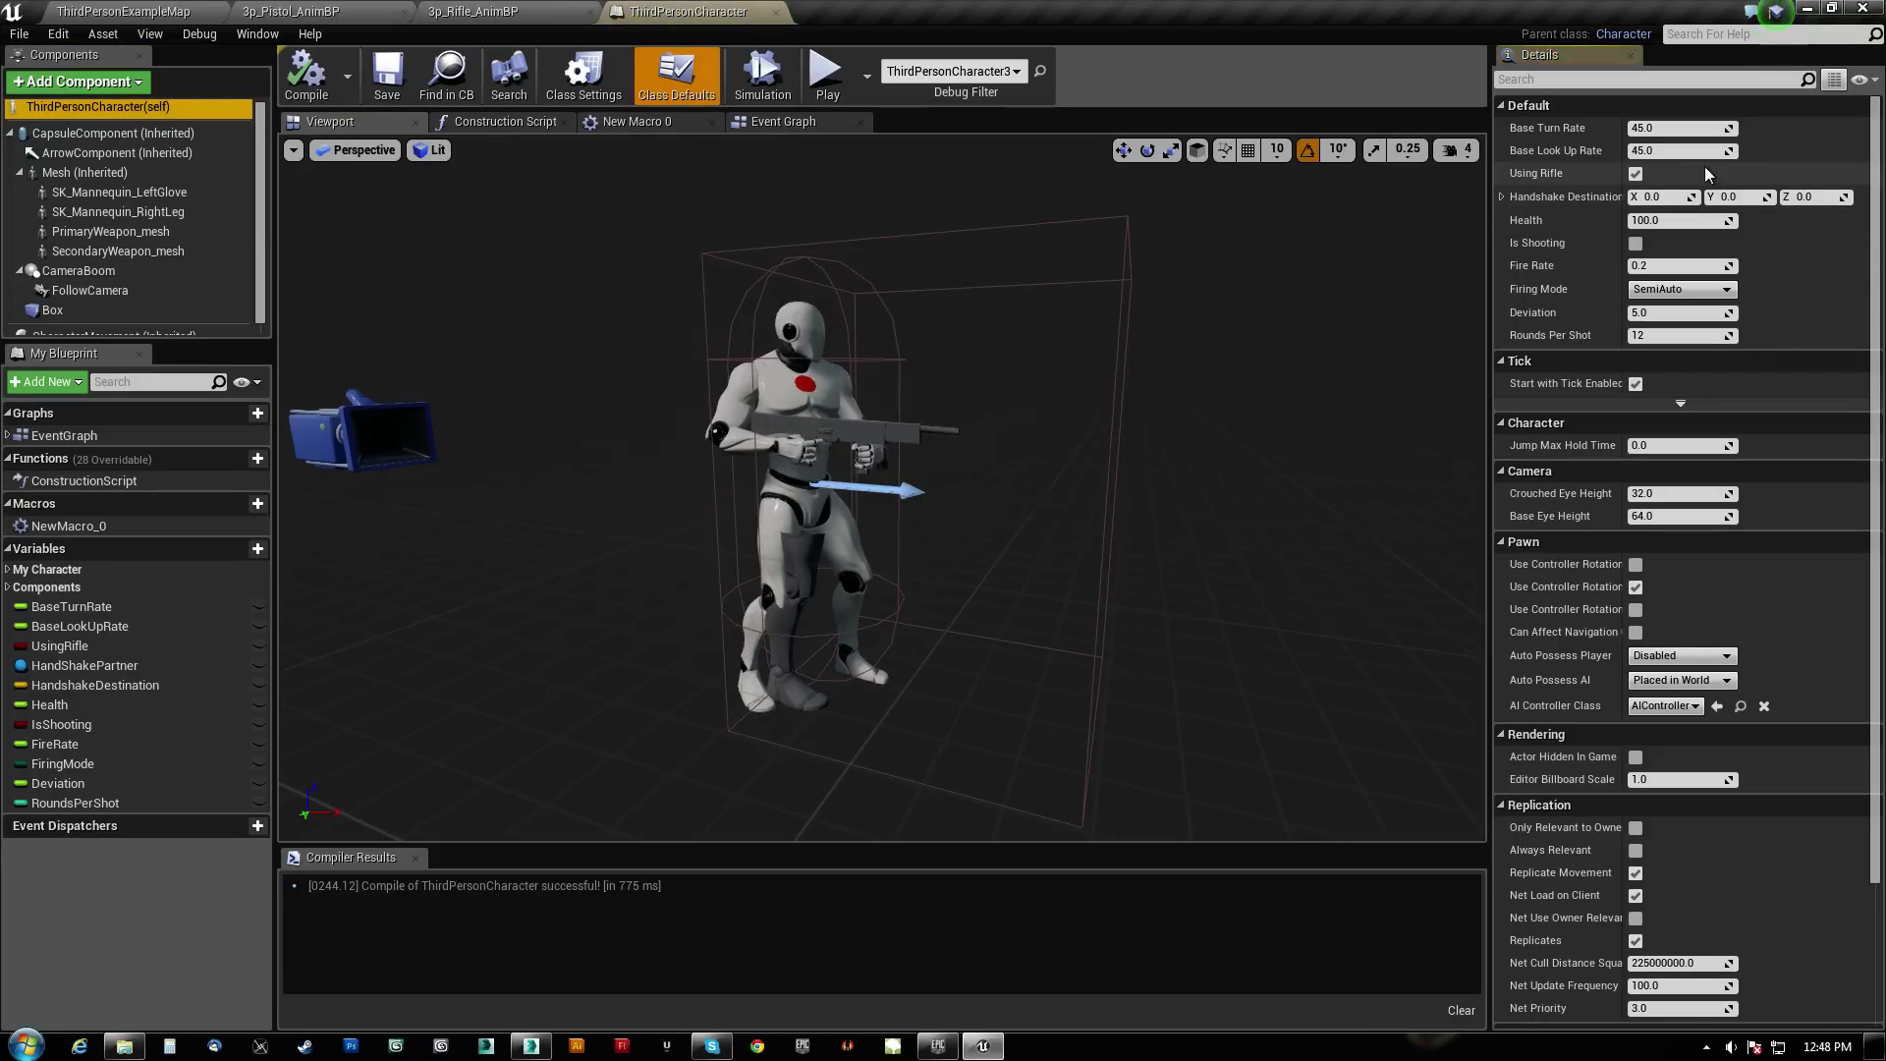
{"action": "left_click", "coordinate": [1634, 78]}
{"action": "type", "text": "use"}
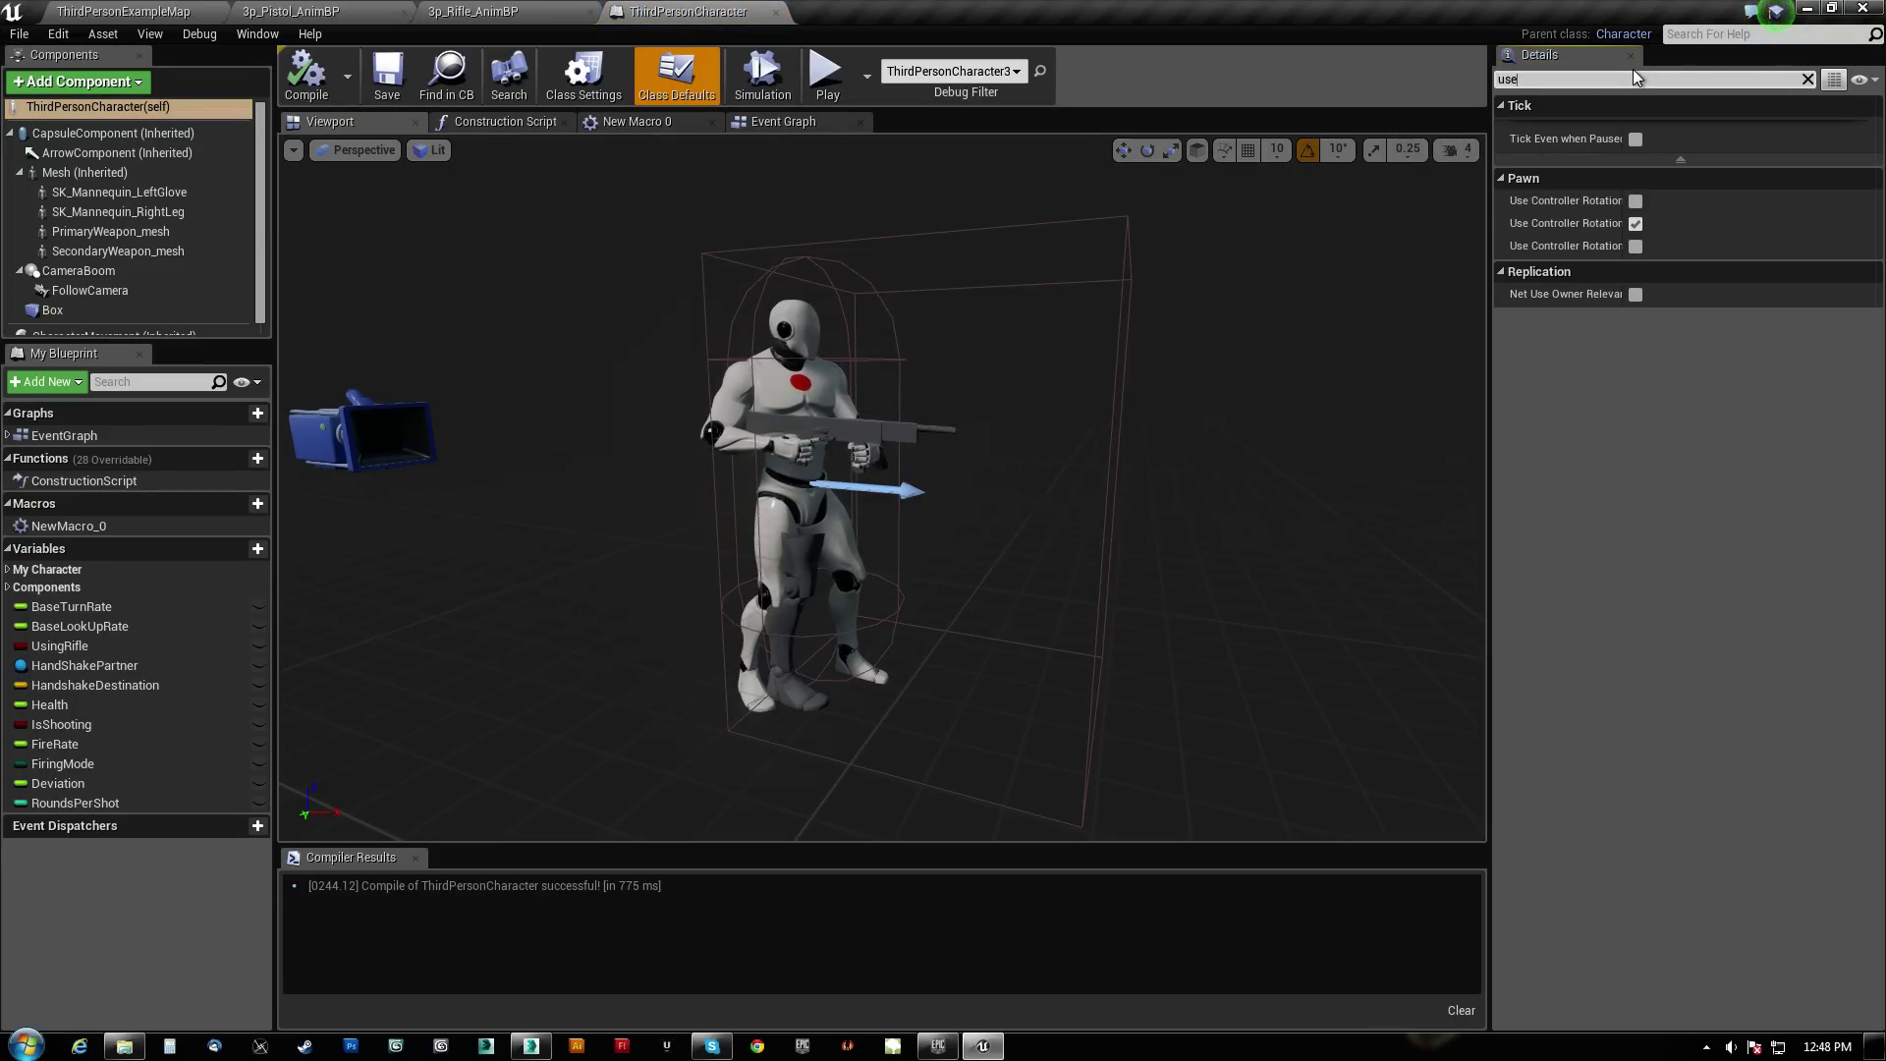
{"action": "left_click", "coordinate": [1636, 224]}
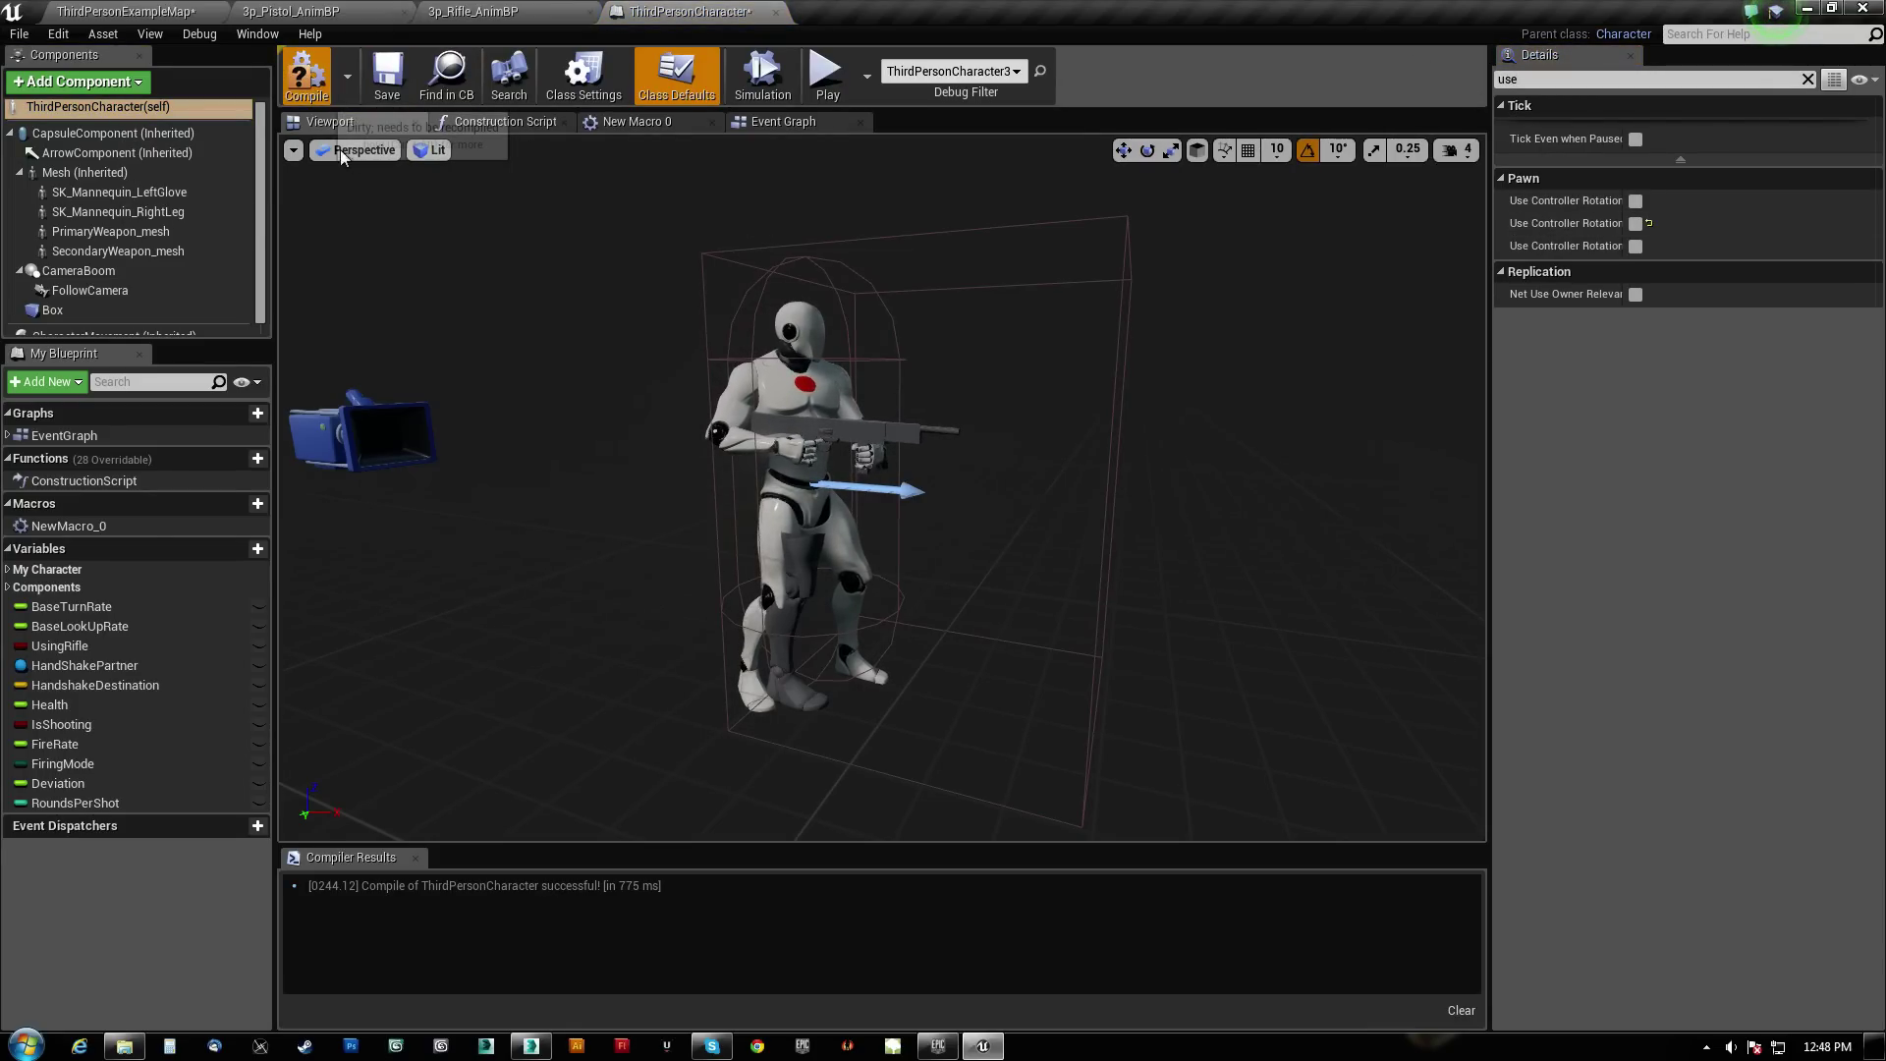
Play-test weapon swapping and firing in ThirdPersonExampleMap, then inspect the placed character in the level
{"action": "left_click", "coordinate": [126, 10]}
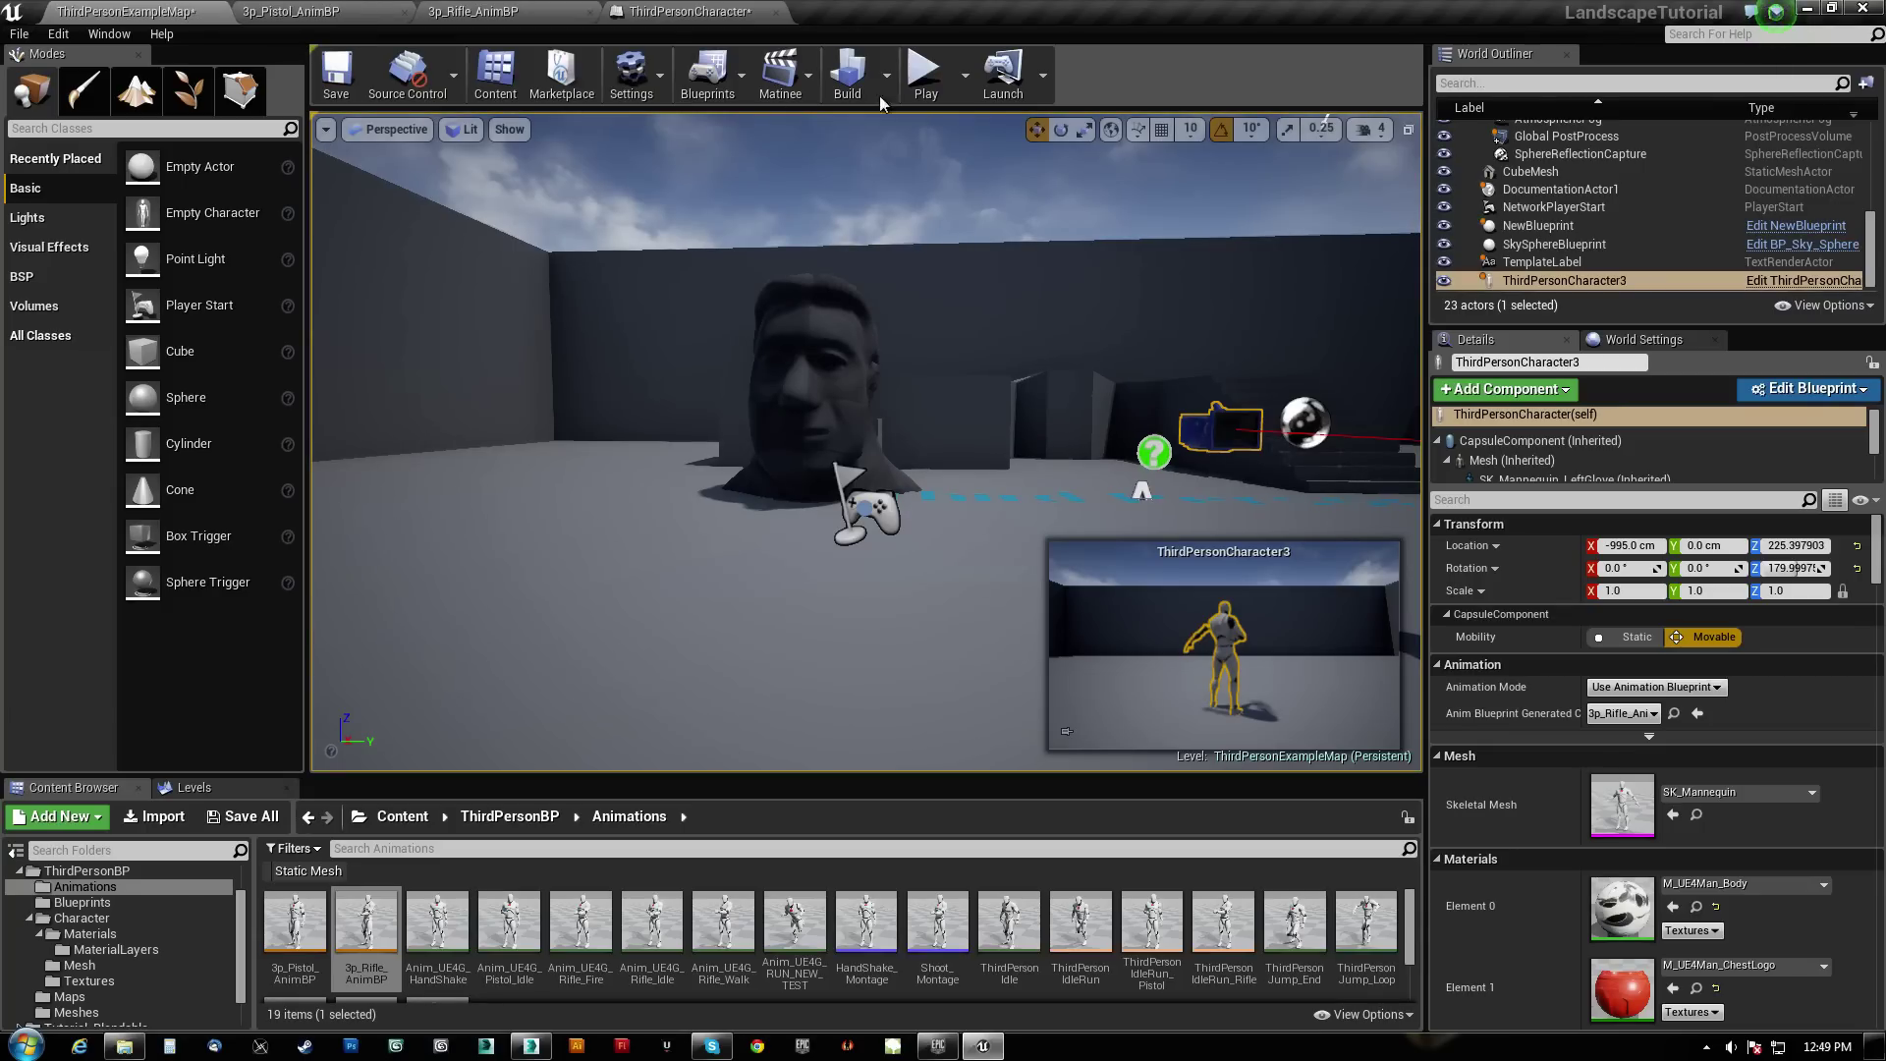
{"action": "left_click", "coordinate": [925, 86]}
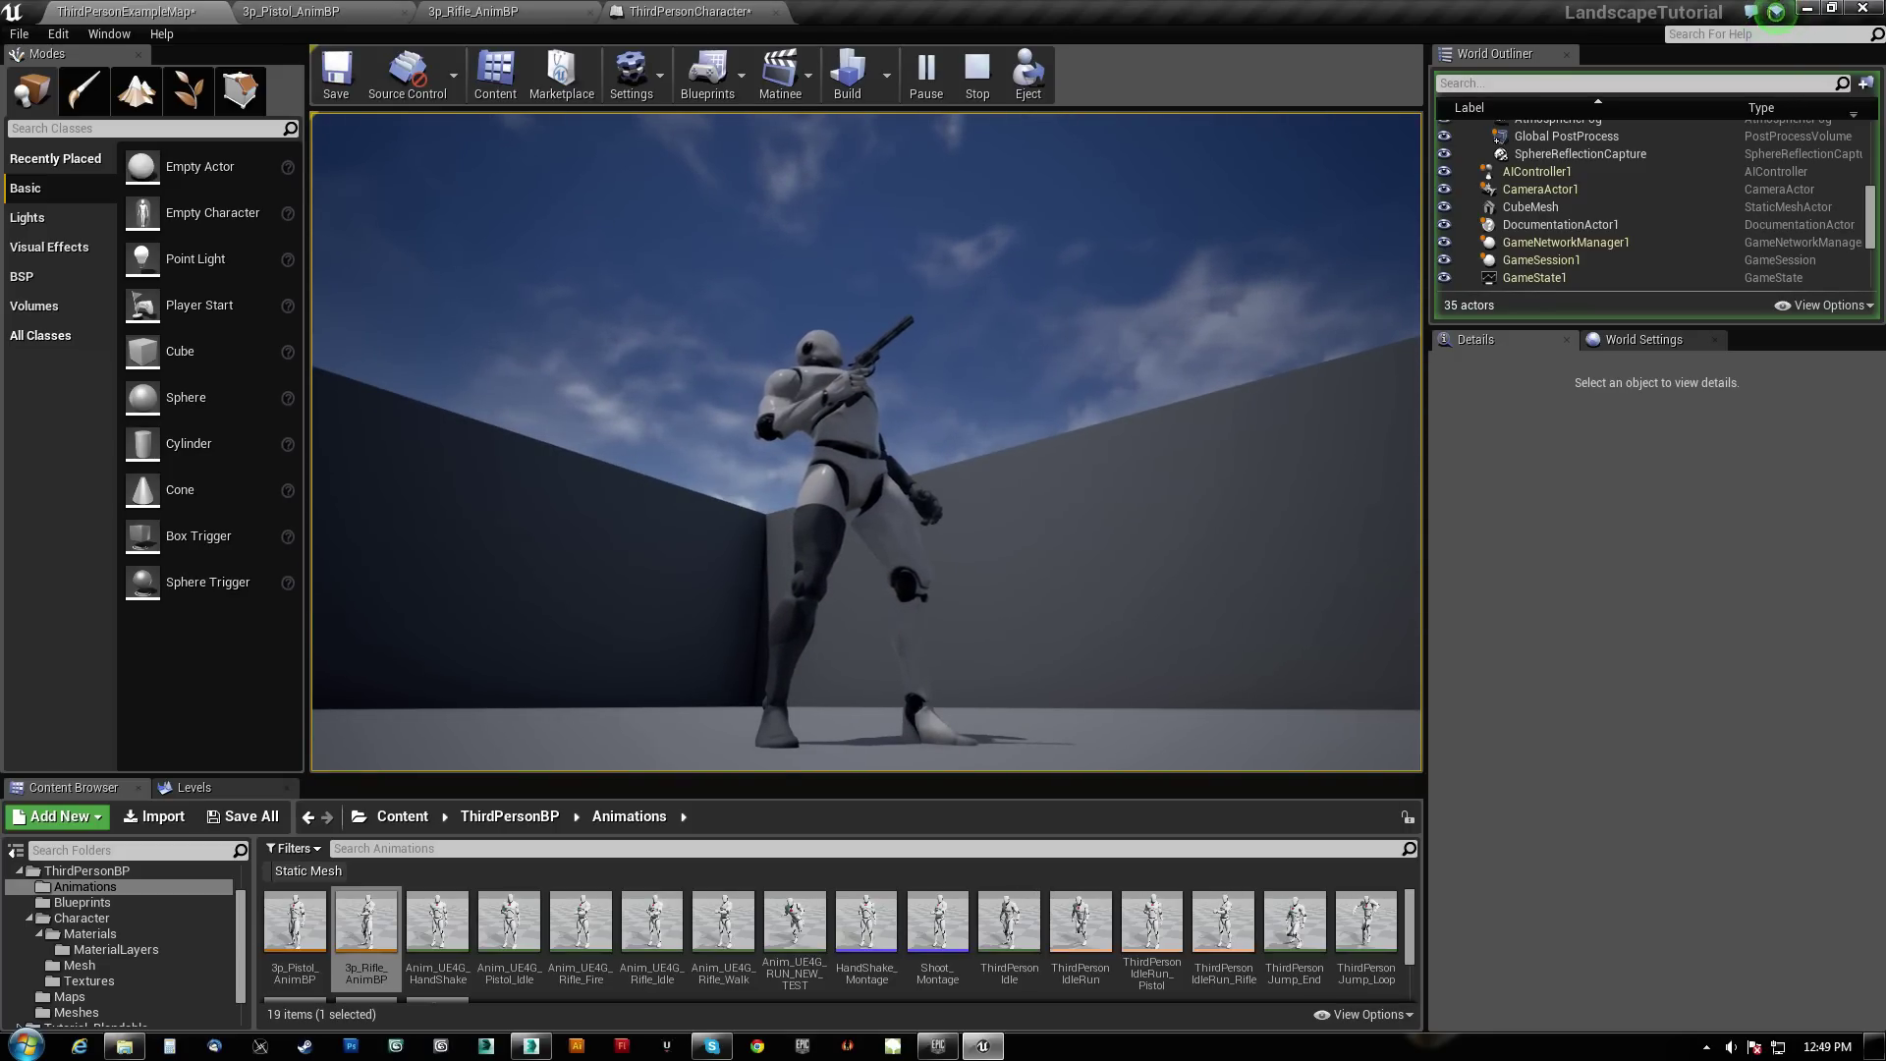
{"action": "left_click", "coordinate": [866, 442]}
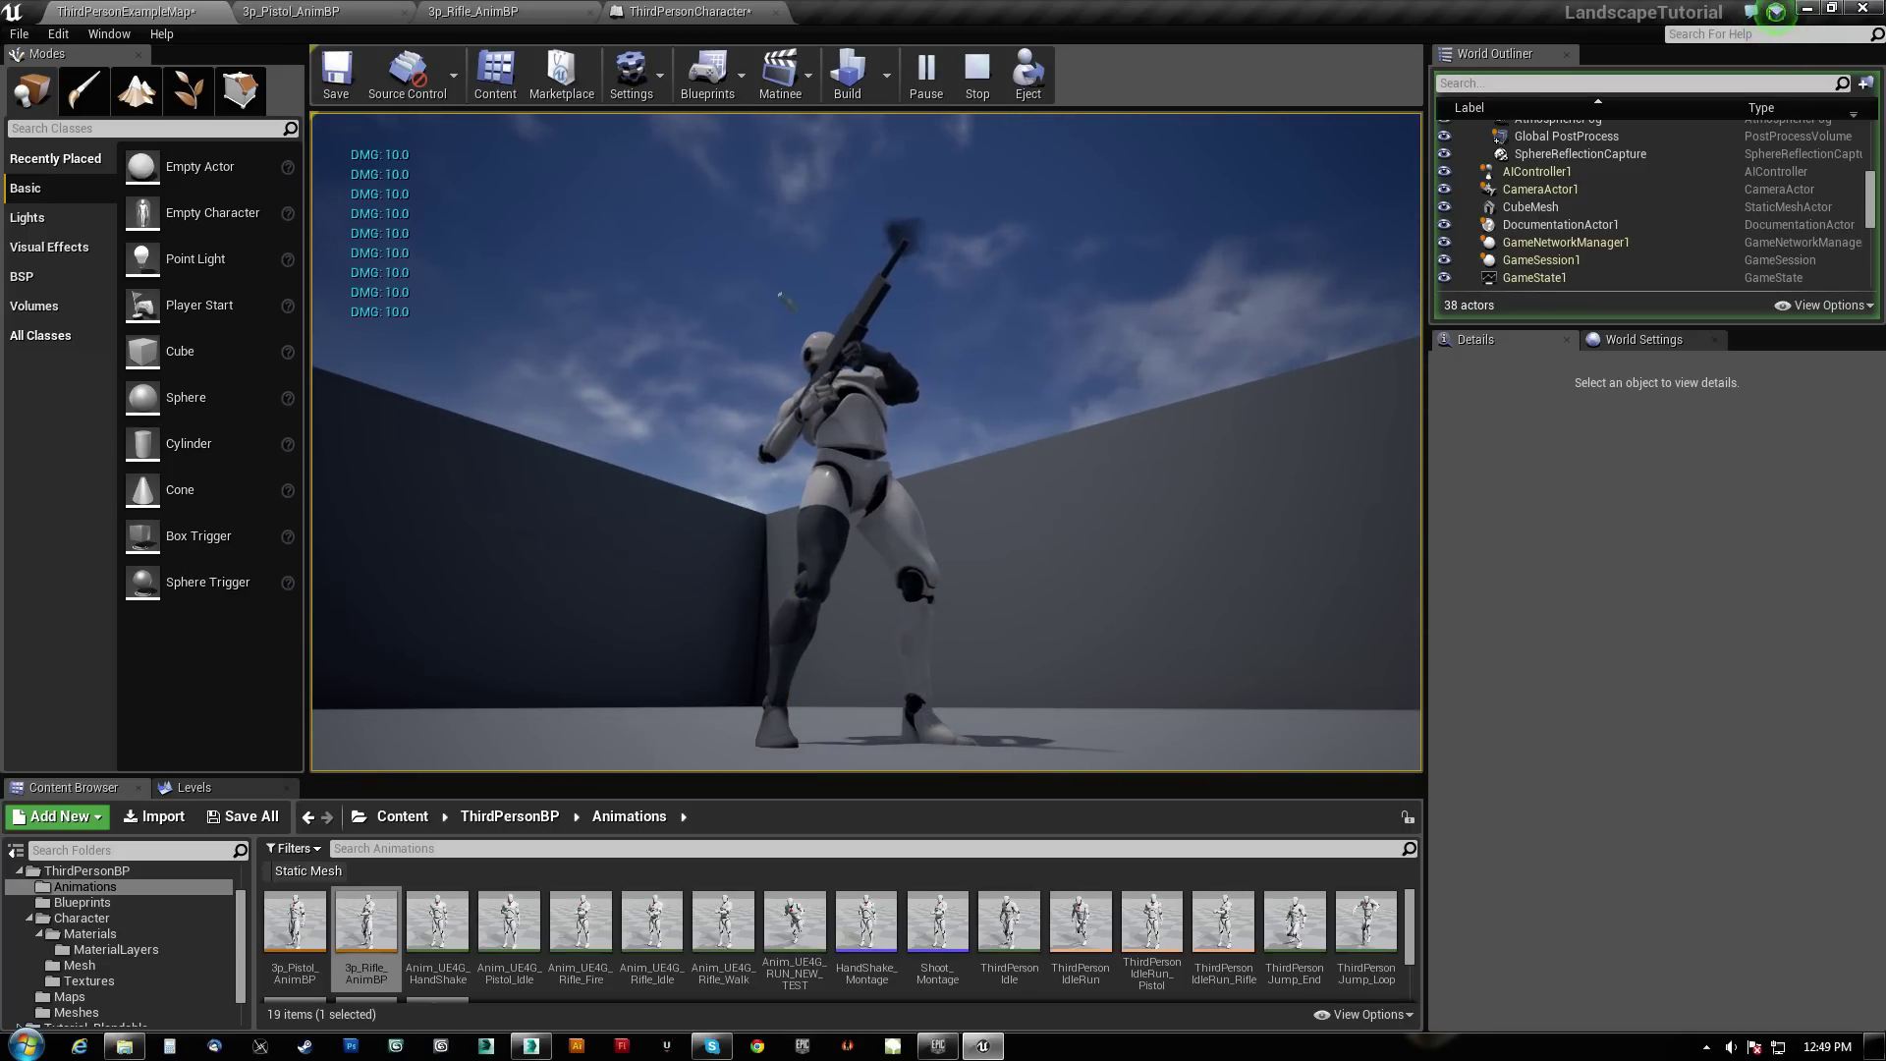
{"action": "key", "text": "1"}
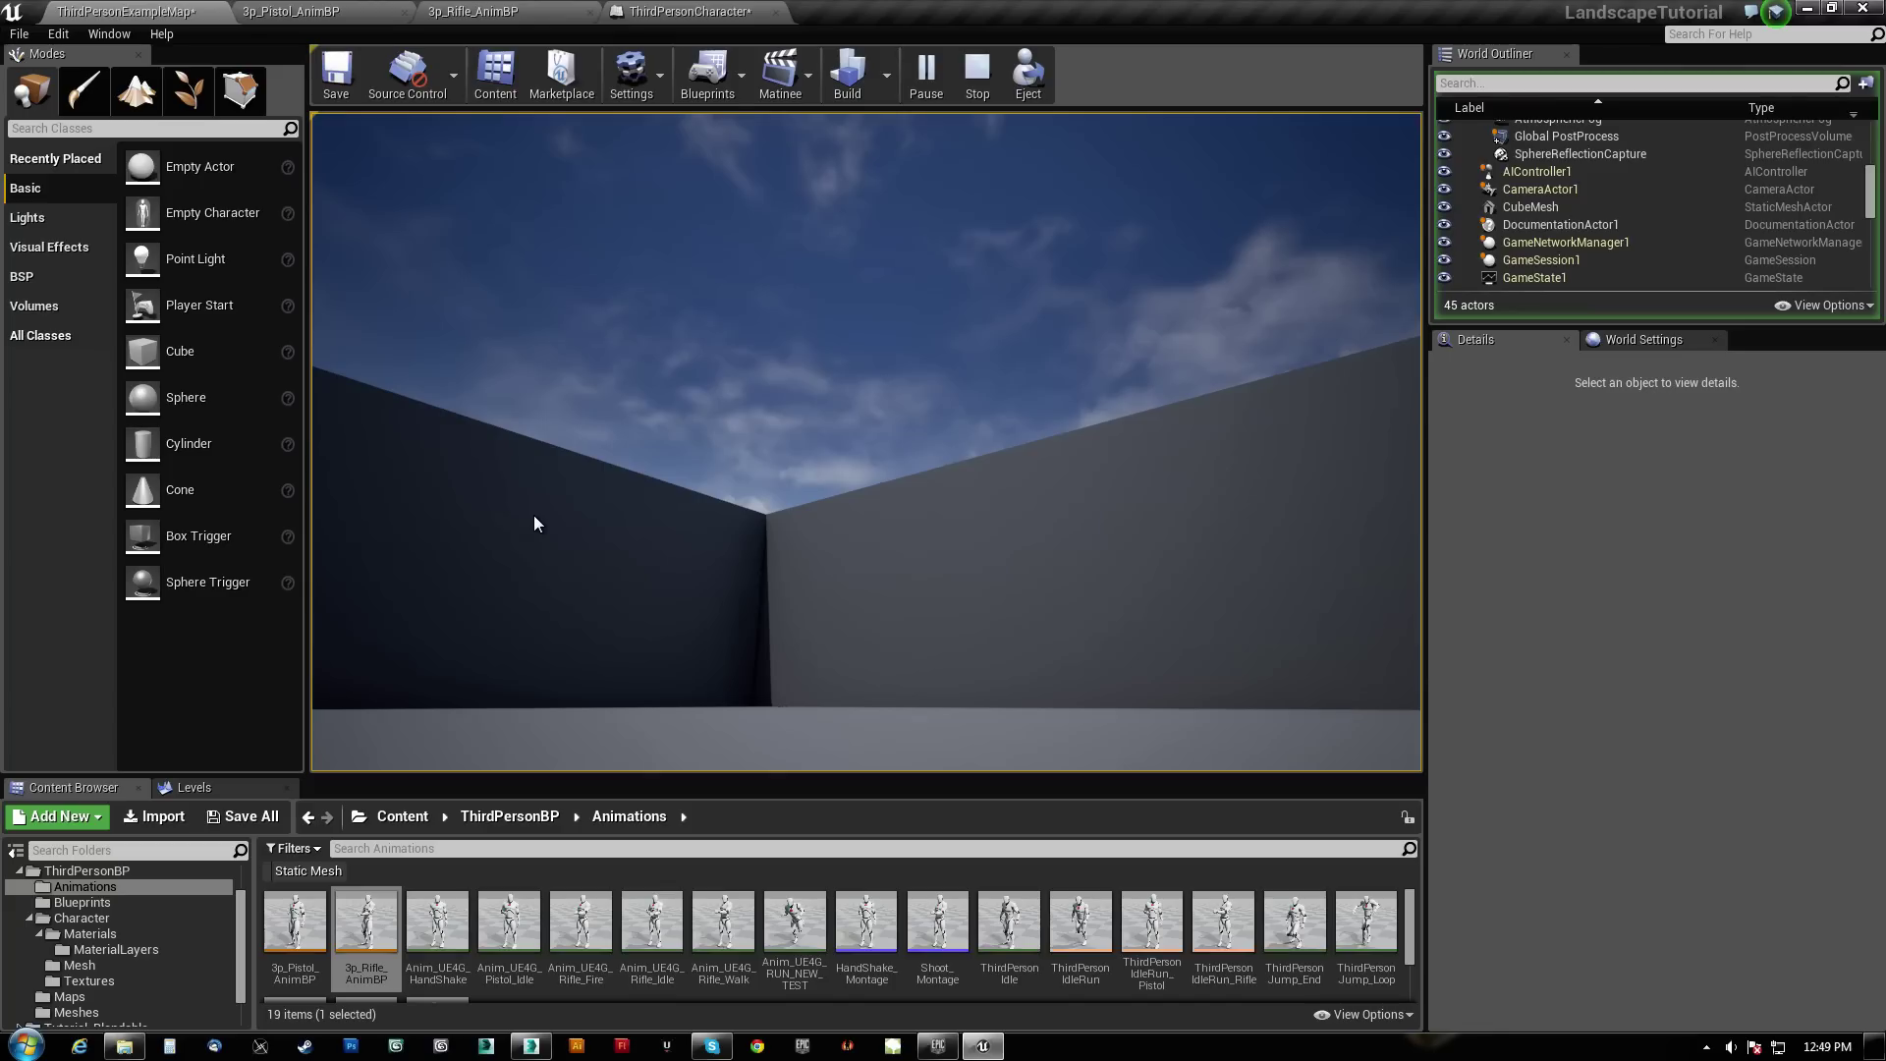
{"action": "key", "text": "Escape"}
{"action": "key", "text": "f"}
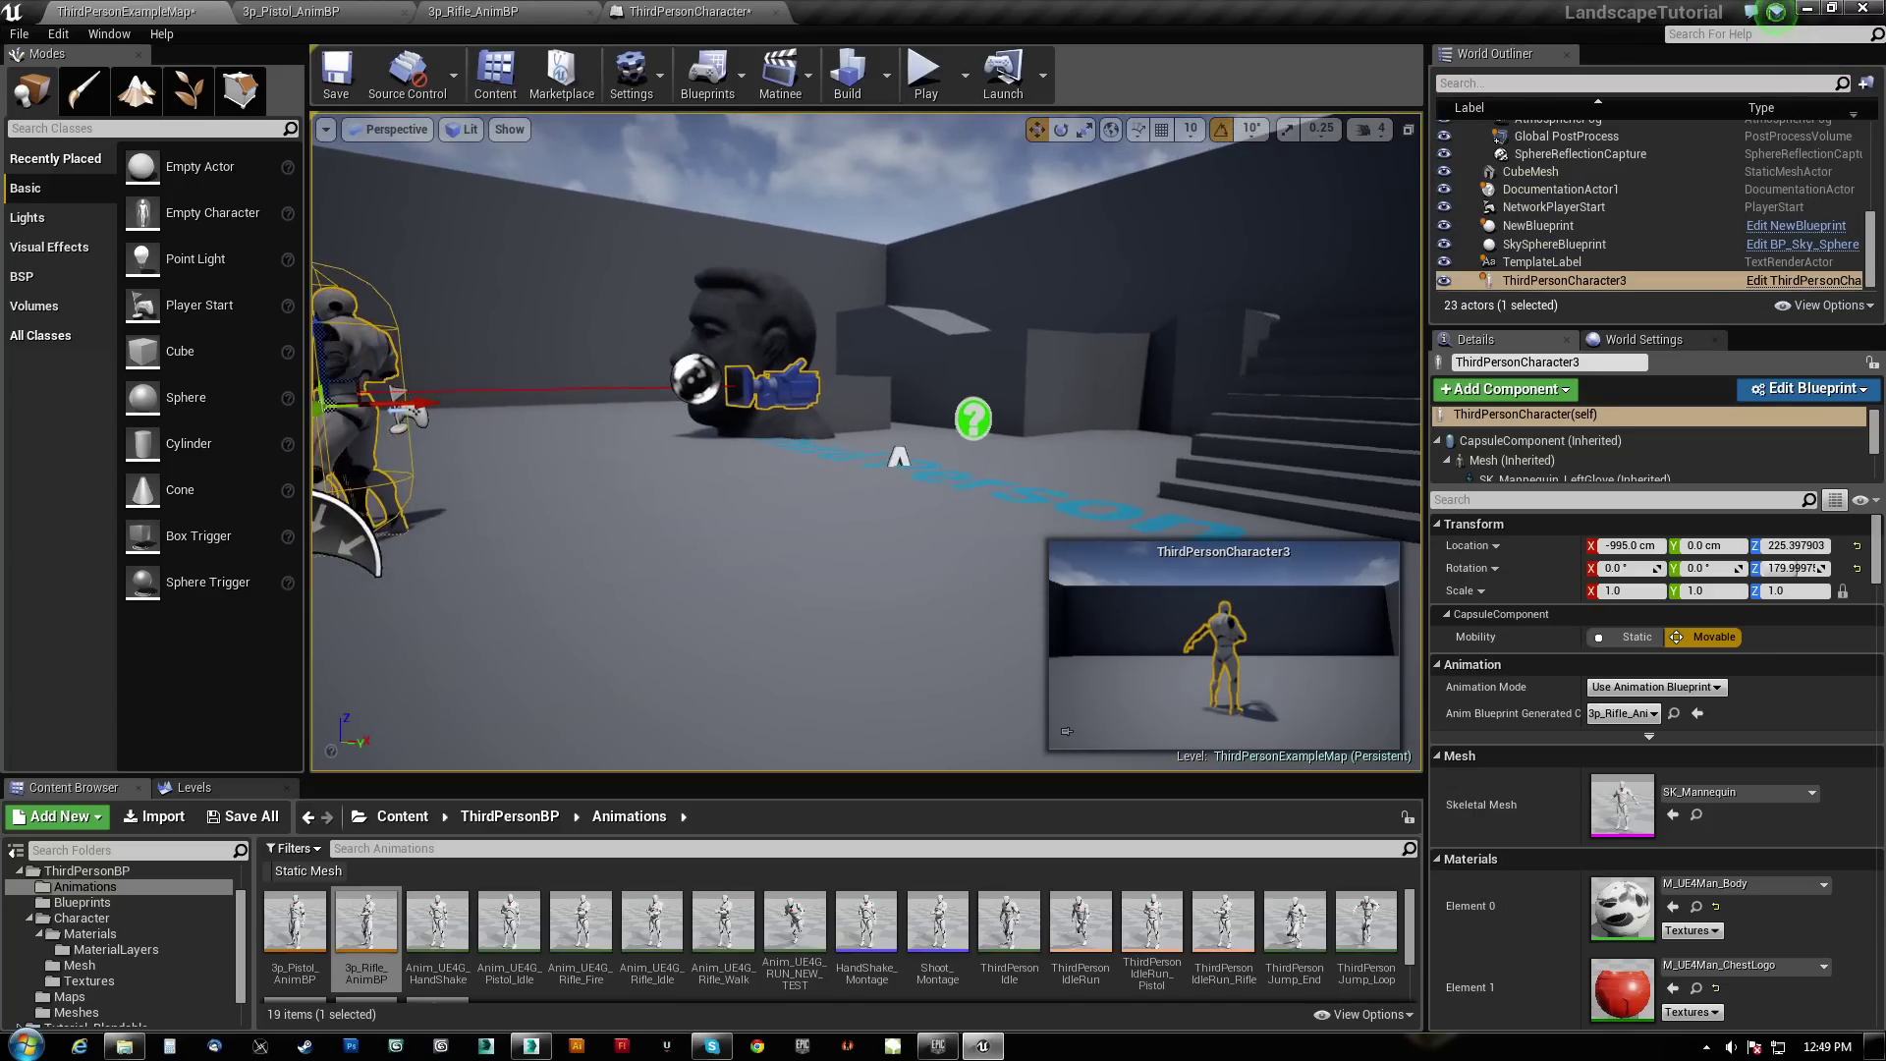
{"action": "right_click_drag", "start_coordinate": [866, 441], "coordinate": [855, 403]}
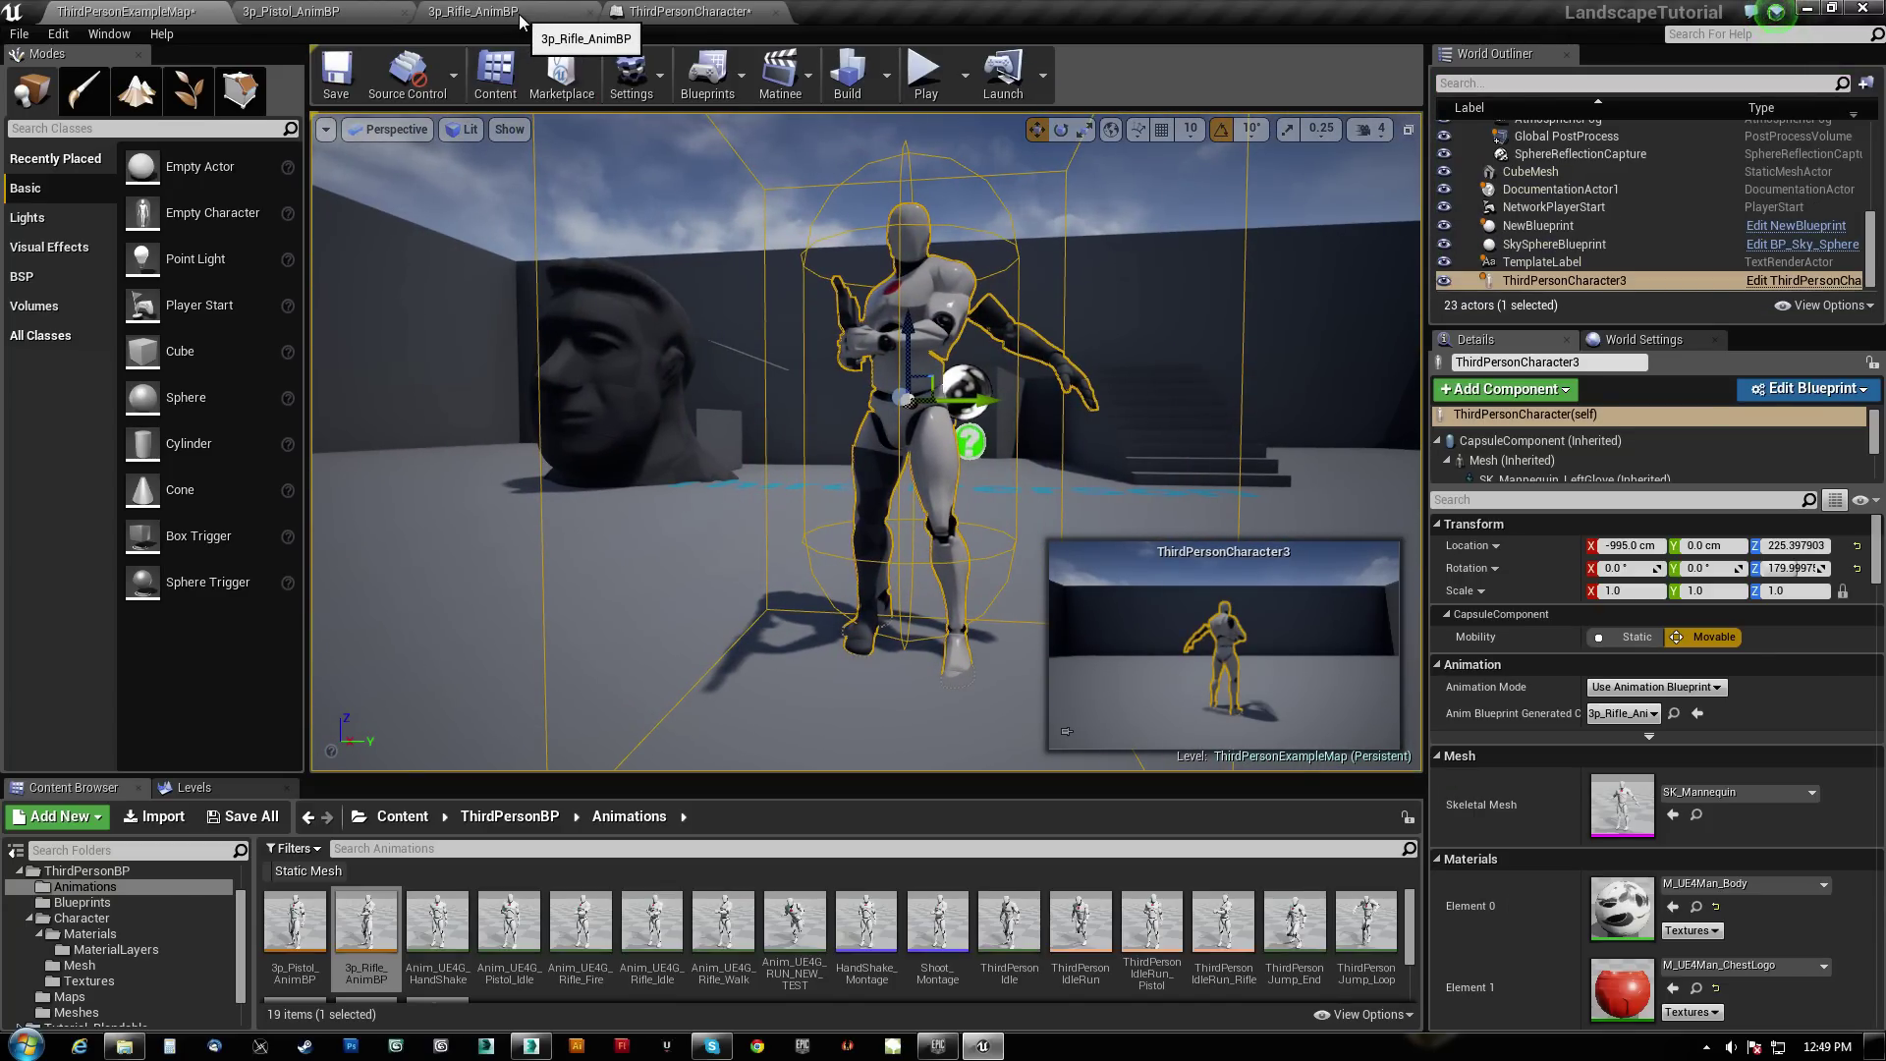
In the character's Play Animations graph section, promote the Montage input of the Montage Is Playing node to a variable
{"action": "left_click", "coordinate": [690, 11]}
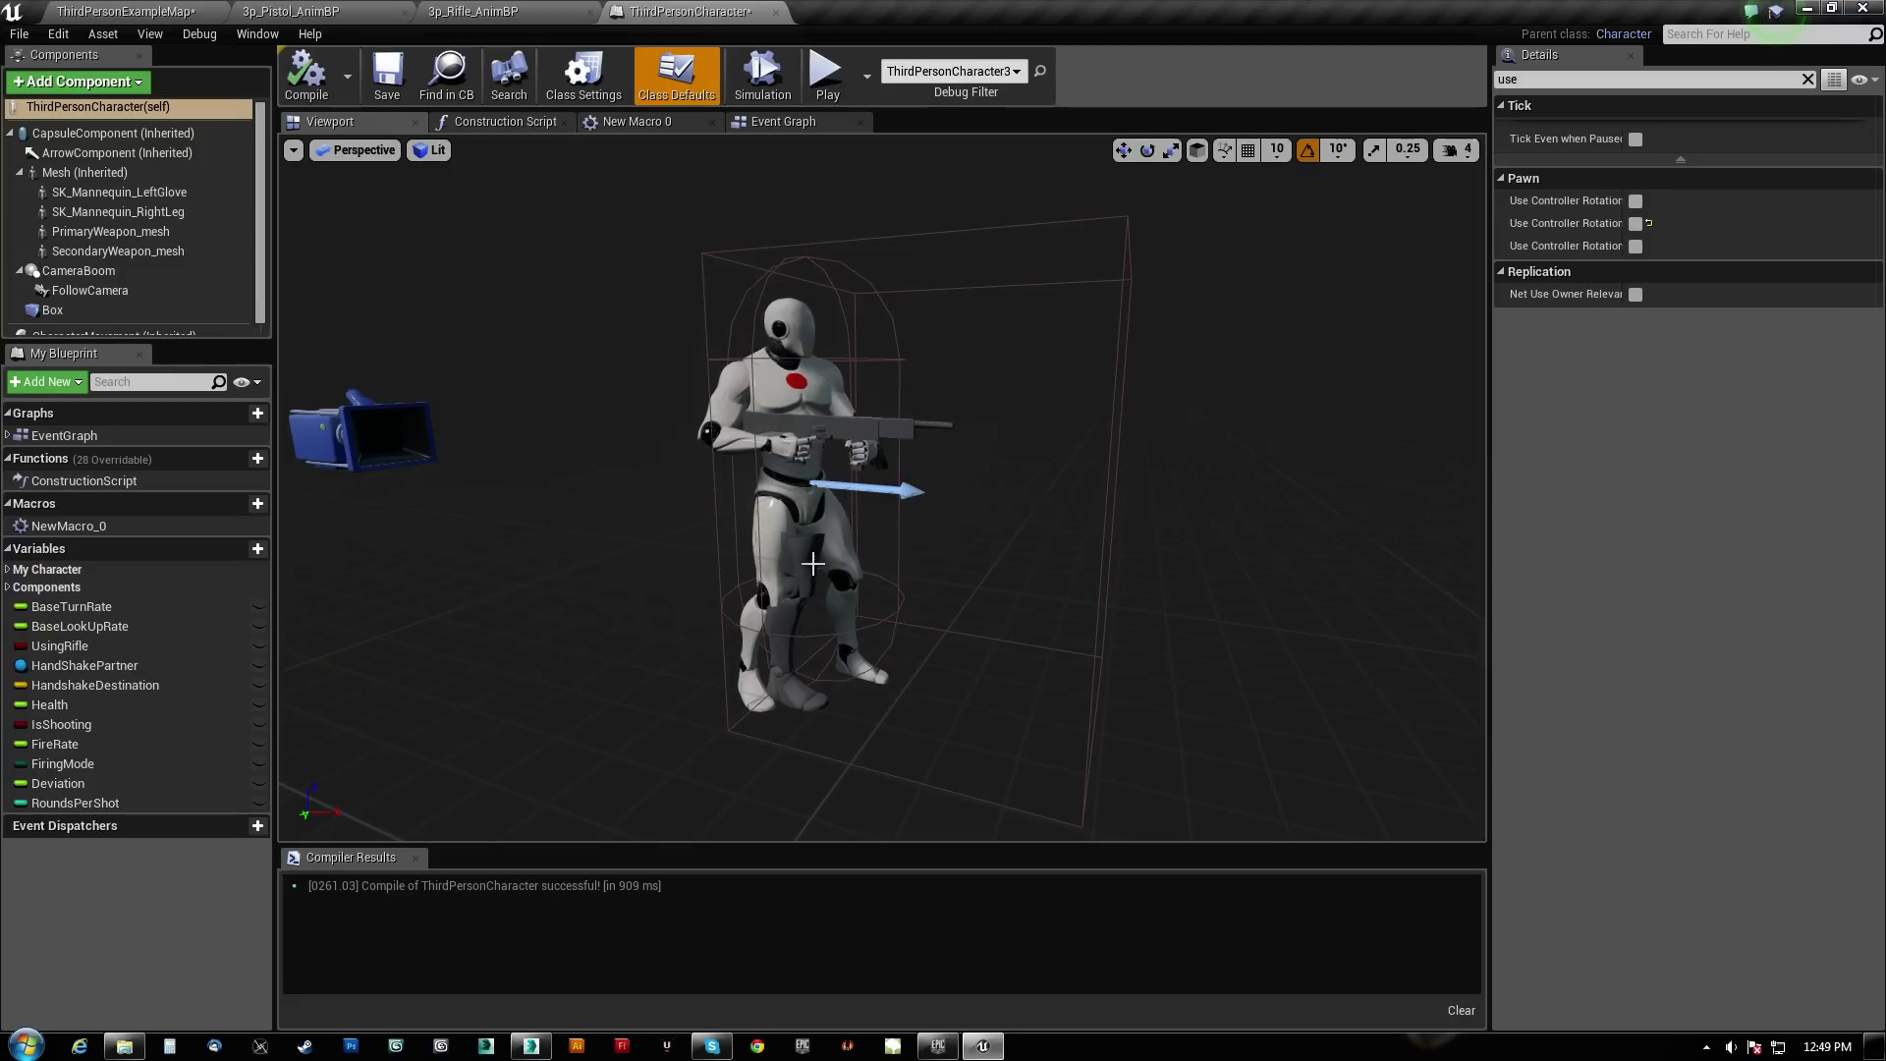
{"action": "left_click", "coordinate": [796, 125]}
{"action": "right_click_drag", "start_coordinate": [758, 412], "coordinate": [517, 696]}
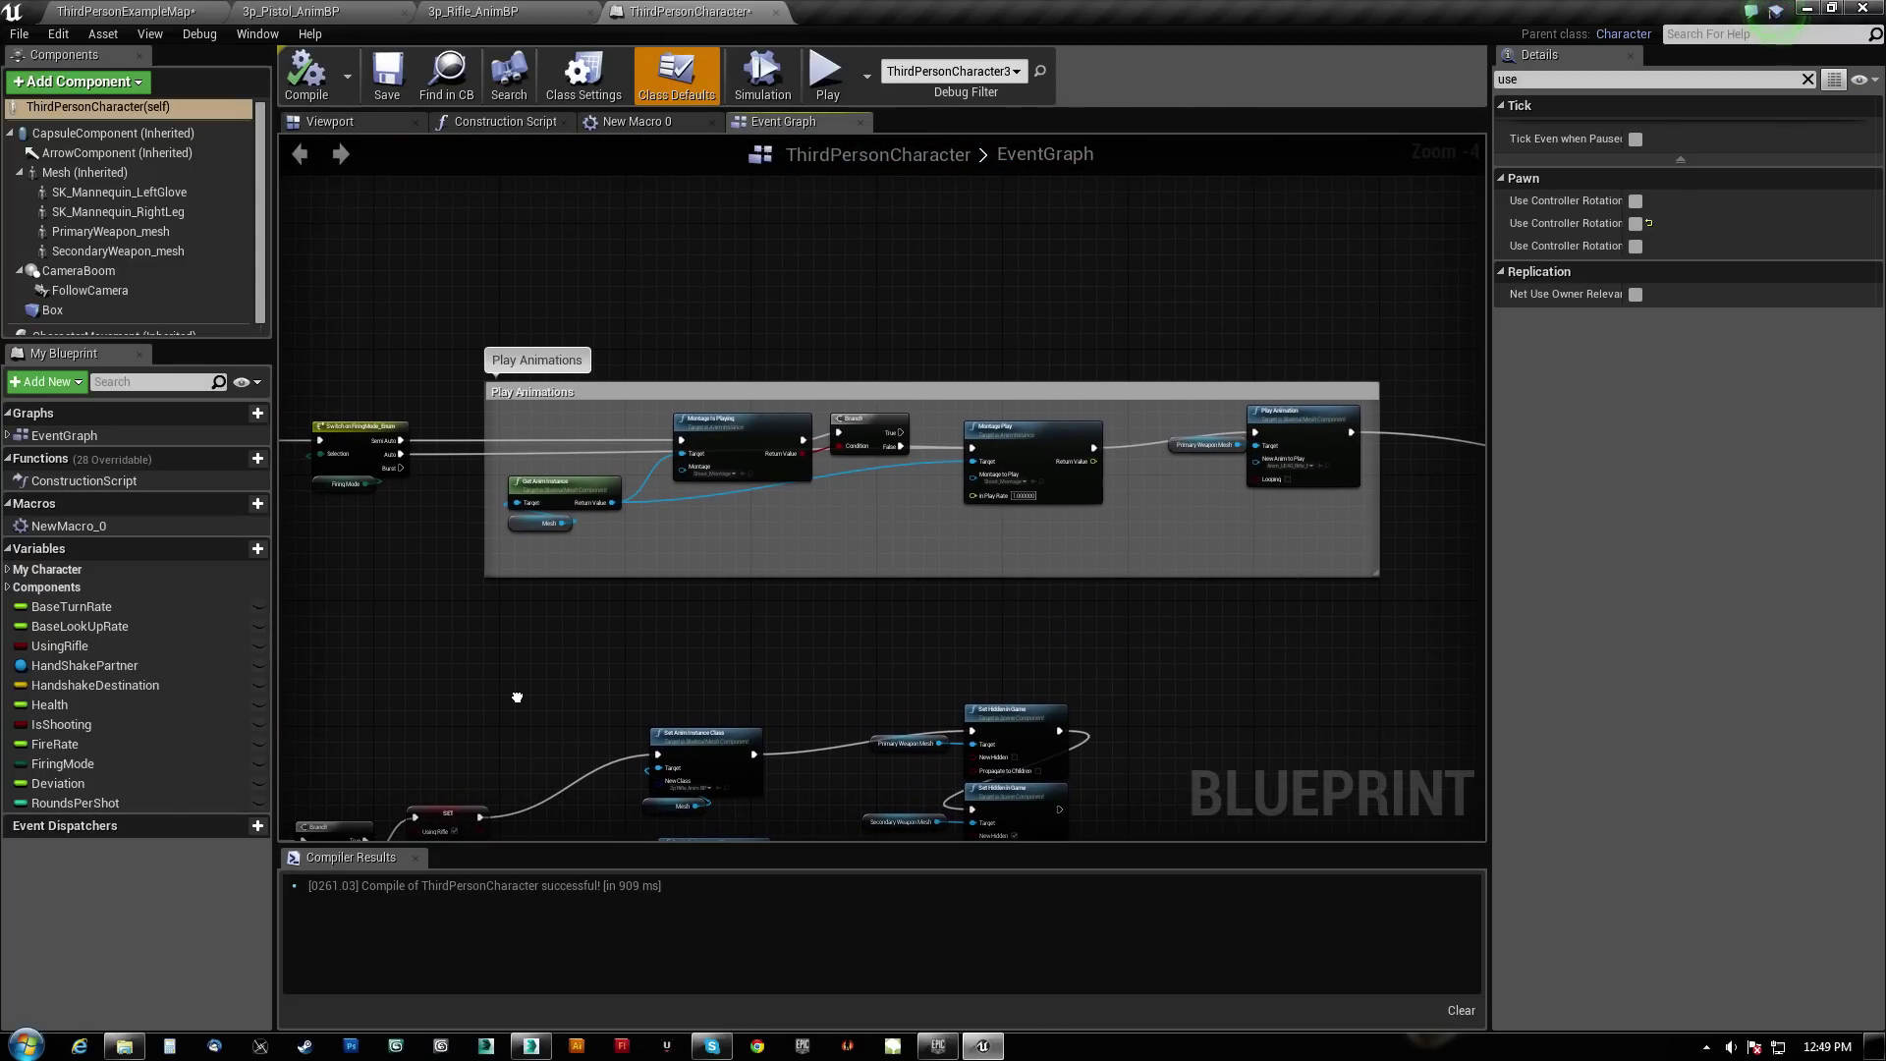
{"action": "scroll", "coordinate": [734, 570], "scroll_direction": "up", "scroll_amount": 3}
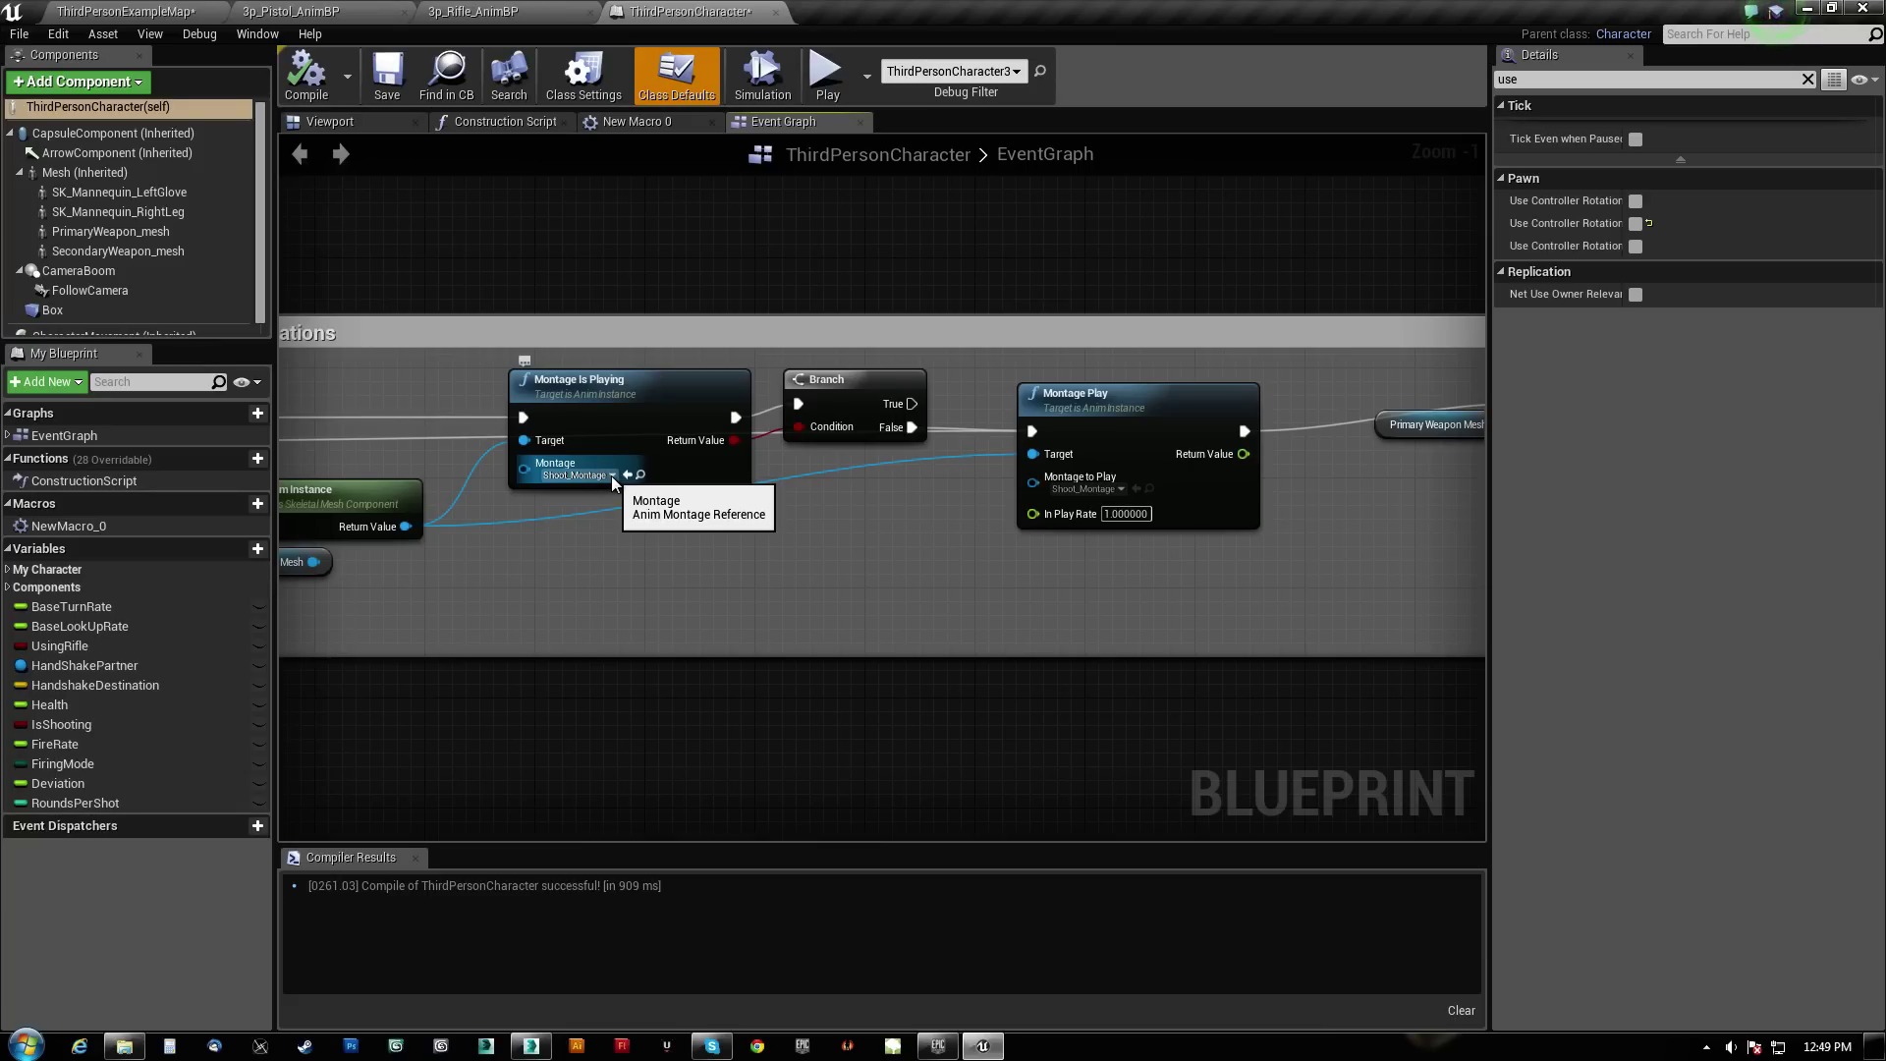
{"action": "right_click_drag", "start_coordinate": [611, 475], "coordinate": [660, 452]}
{"action": "left_click_drag", "start_coordinate": [660, 452], "coordinate": [676, 569]}
{"action": "left_click", "coordinate": [727, 685]}
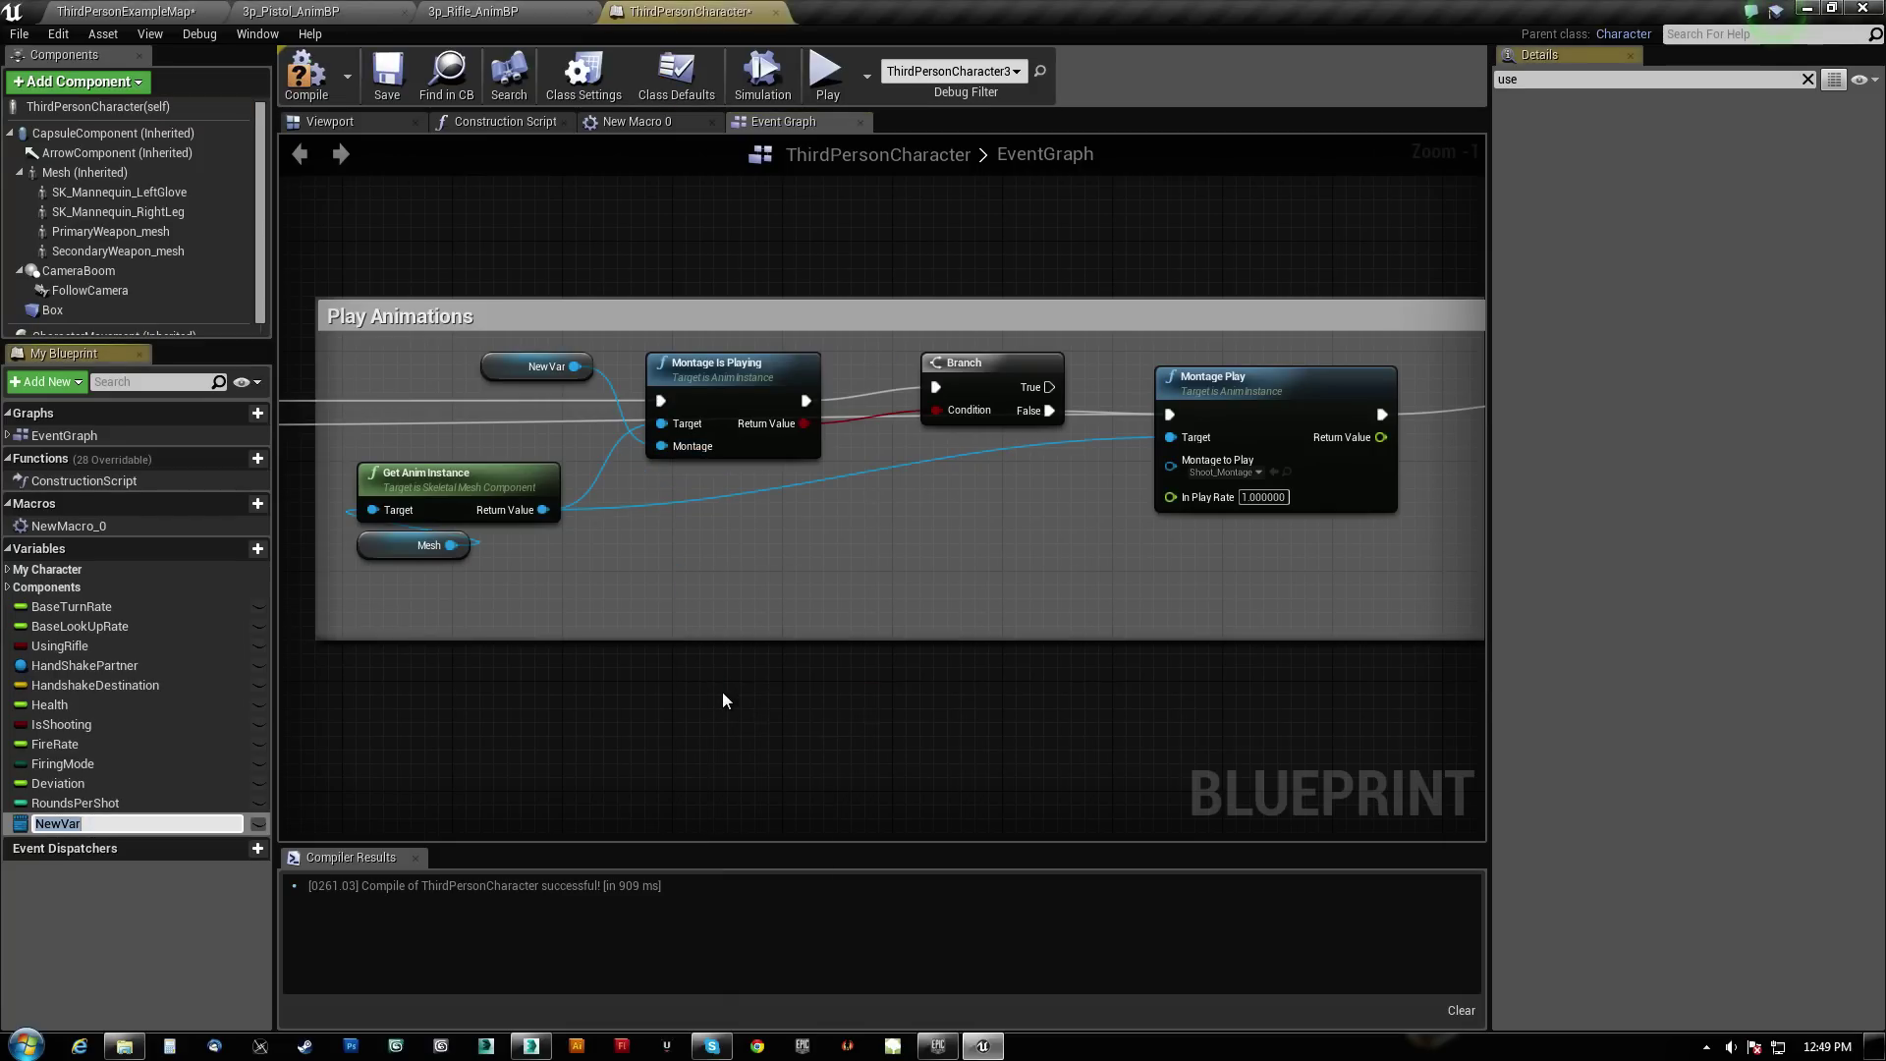
Place the new montage variable's node below Montage Is Playing and clear the filter on its details
{"action": "left_click_drag", "start_coordinate": [531, 369], "coordinate": [633, 601]}
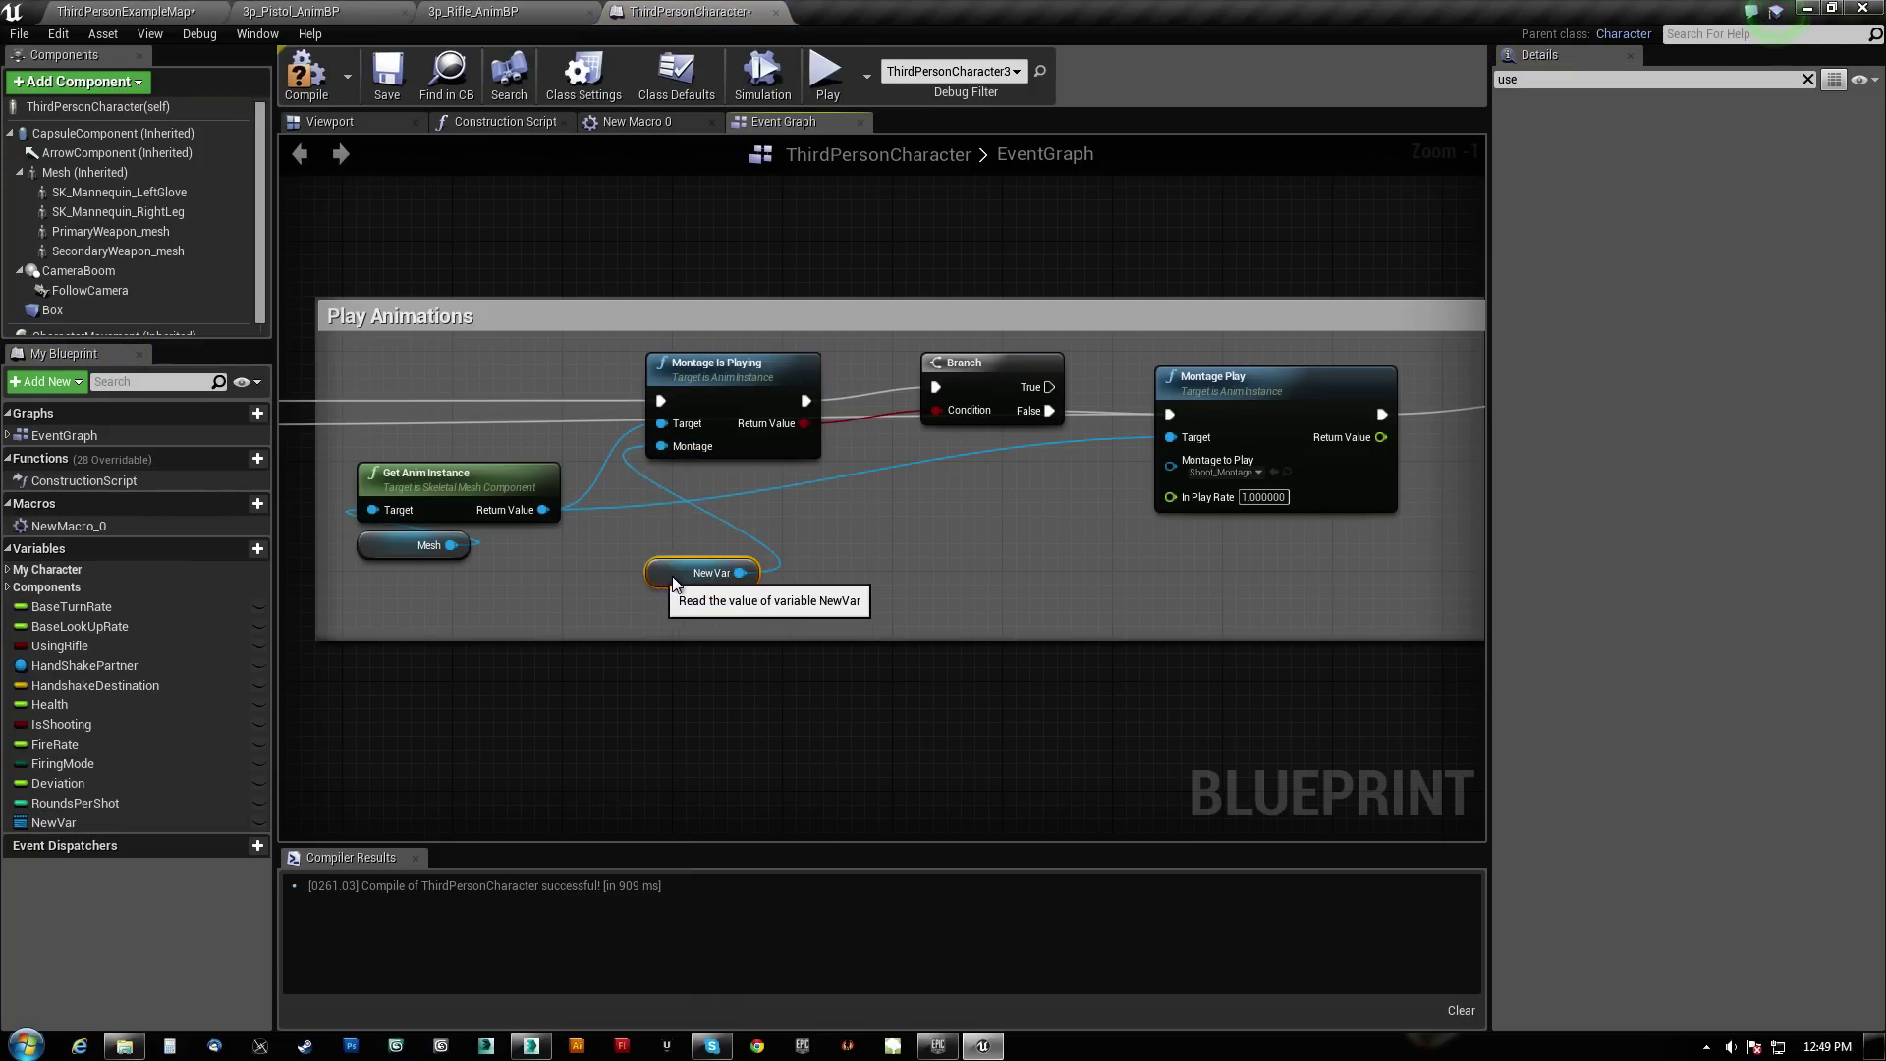
{"action": "scroll", "coordinate": [722, 625], "scroll_direction": "up", "scroll_amount": 1}
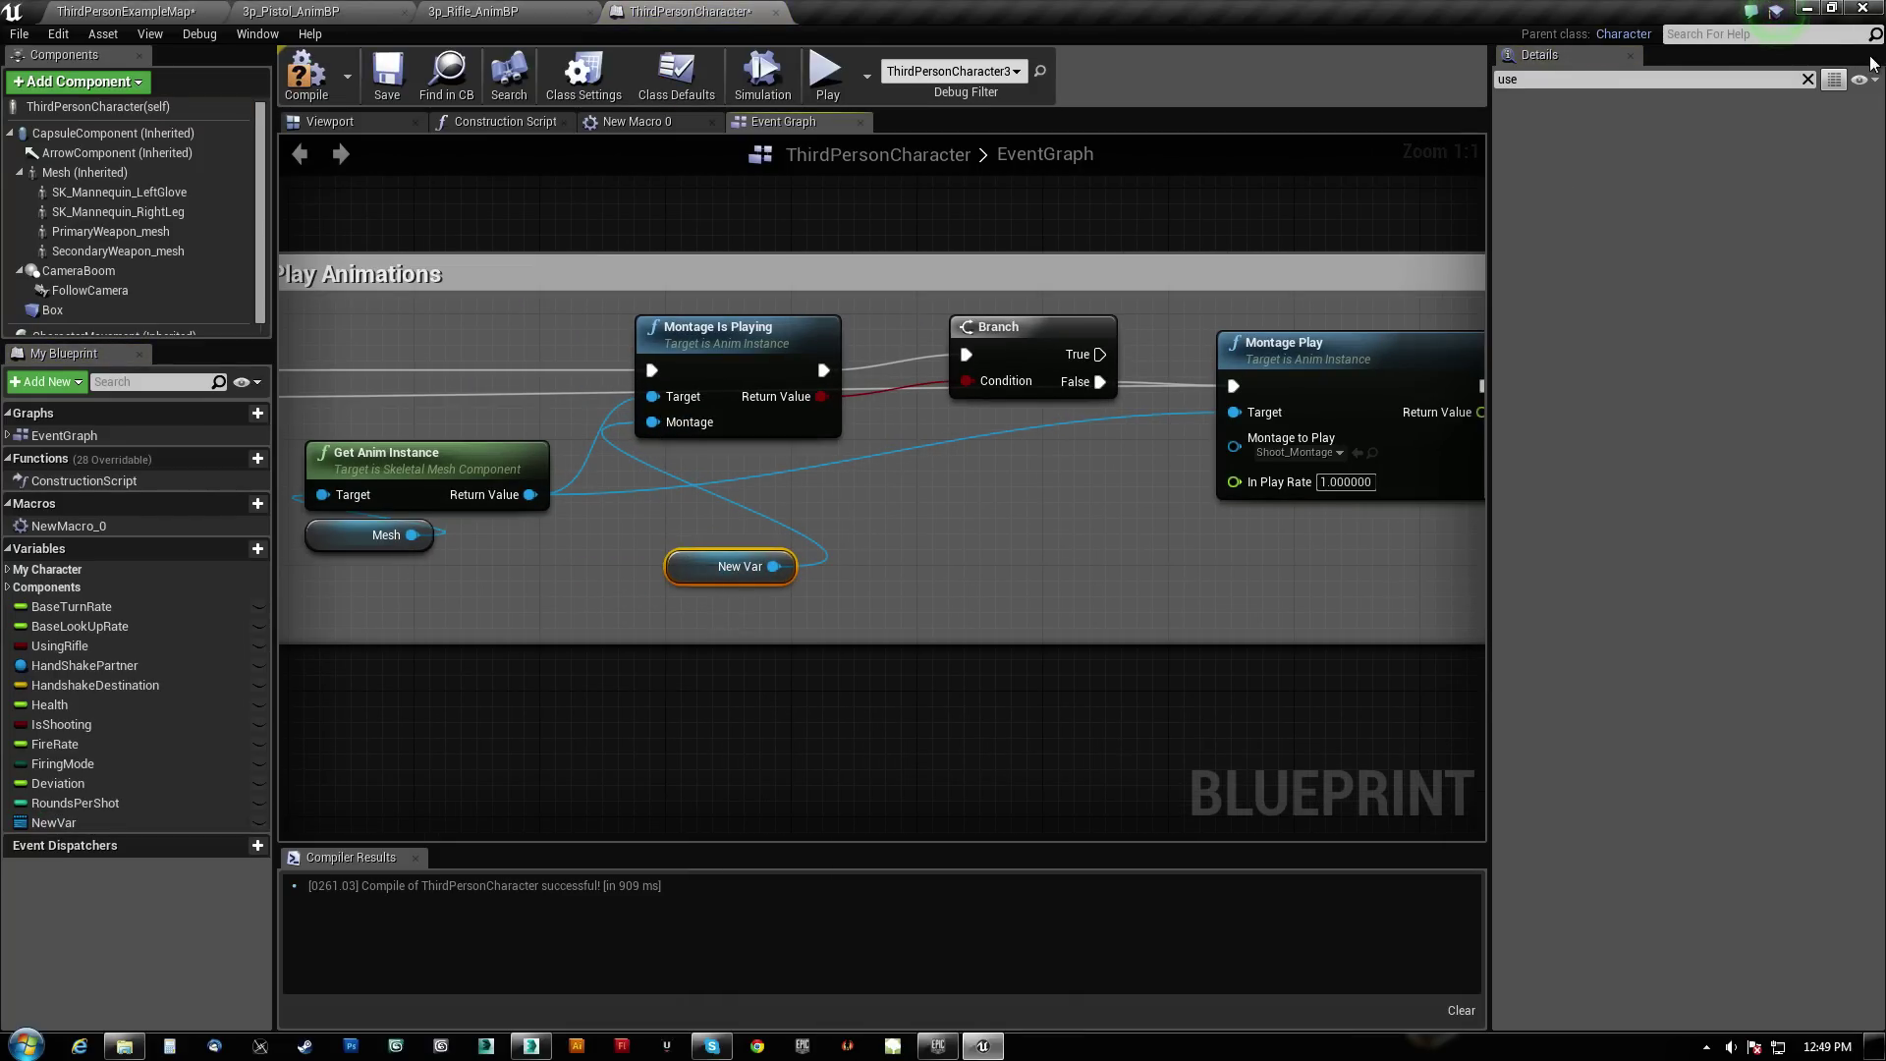
{"action": "left_click", "coordinate": [1808, 79]}
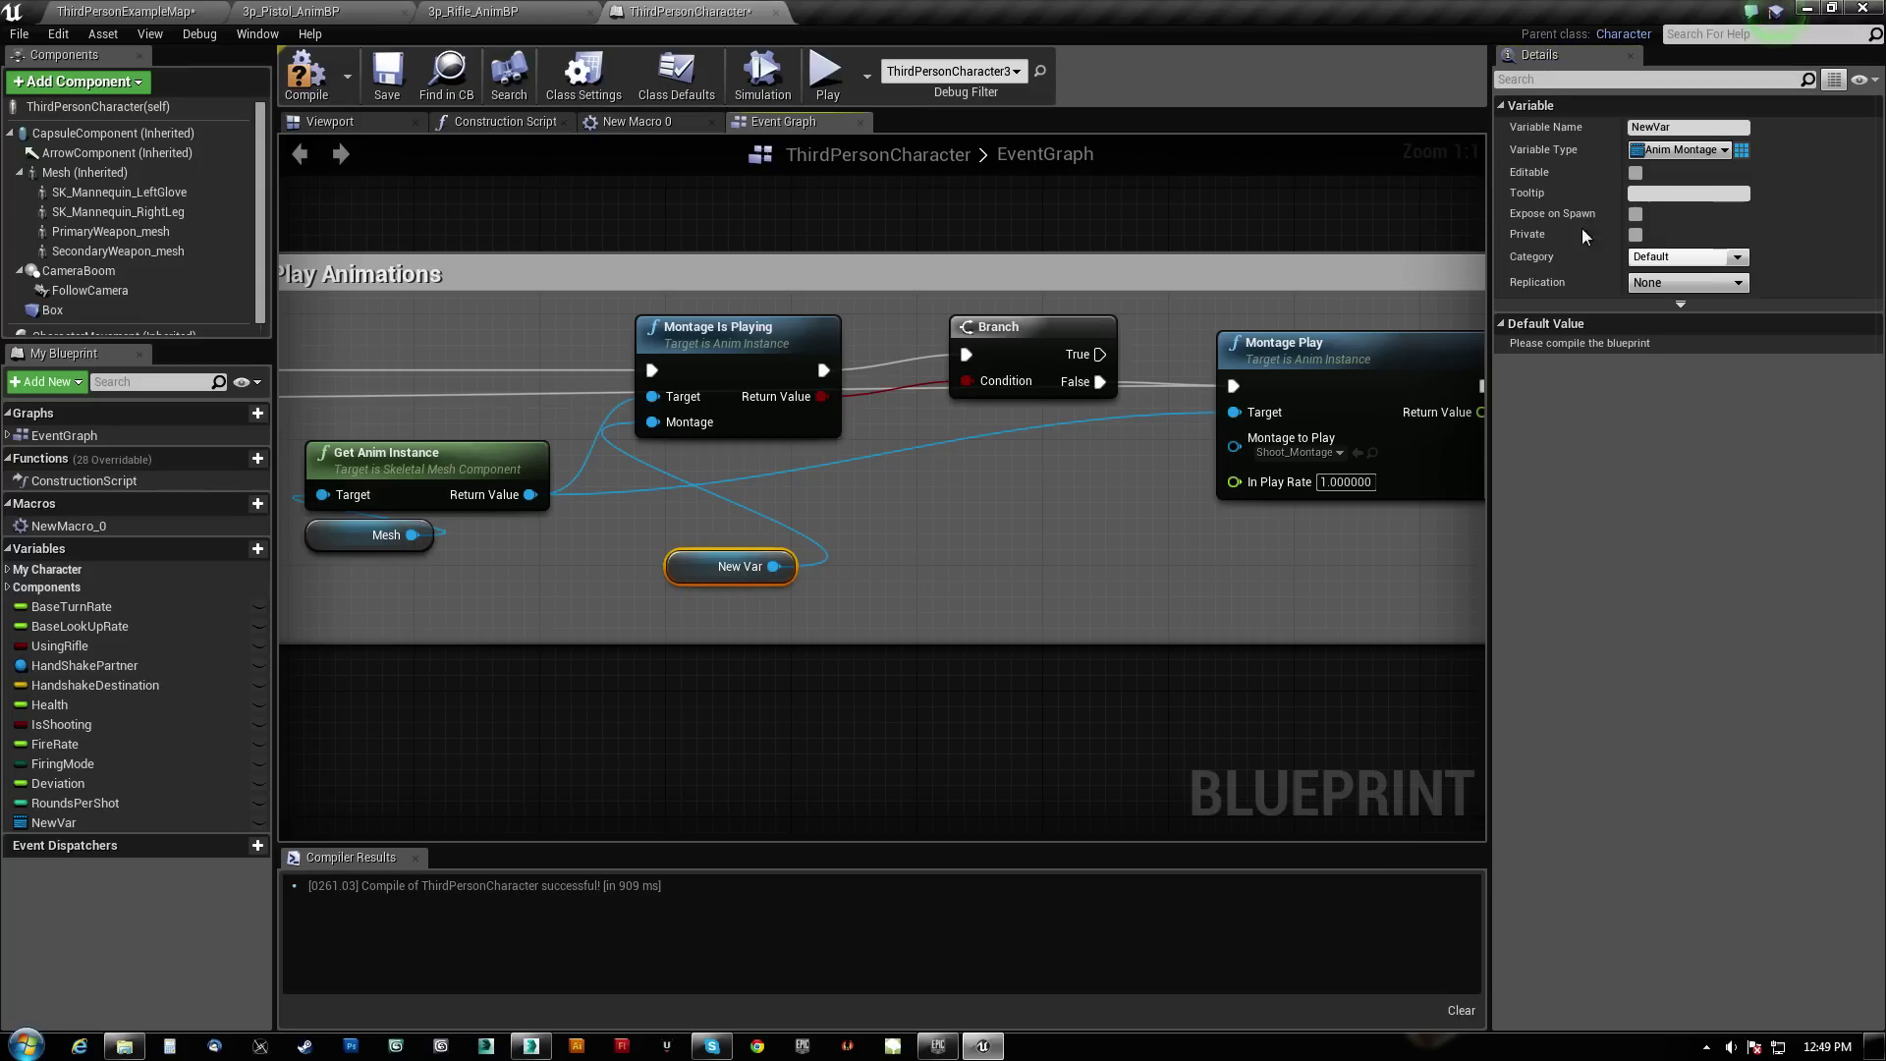
Rename the new montage variable to ShootMontage
{"action": "left_click_drag", "start_coordinate": [1692, 127], "coordinate": [1561, 132]}
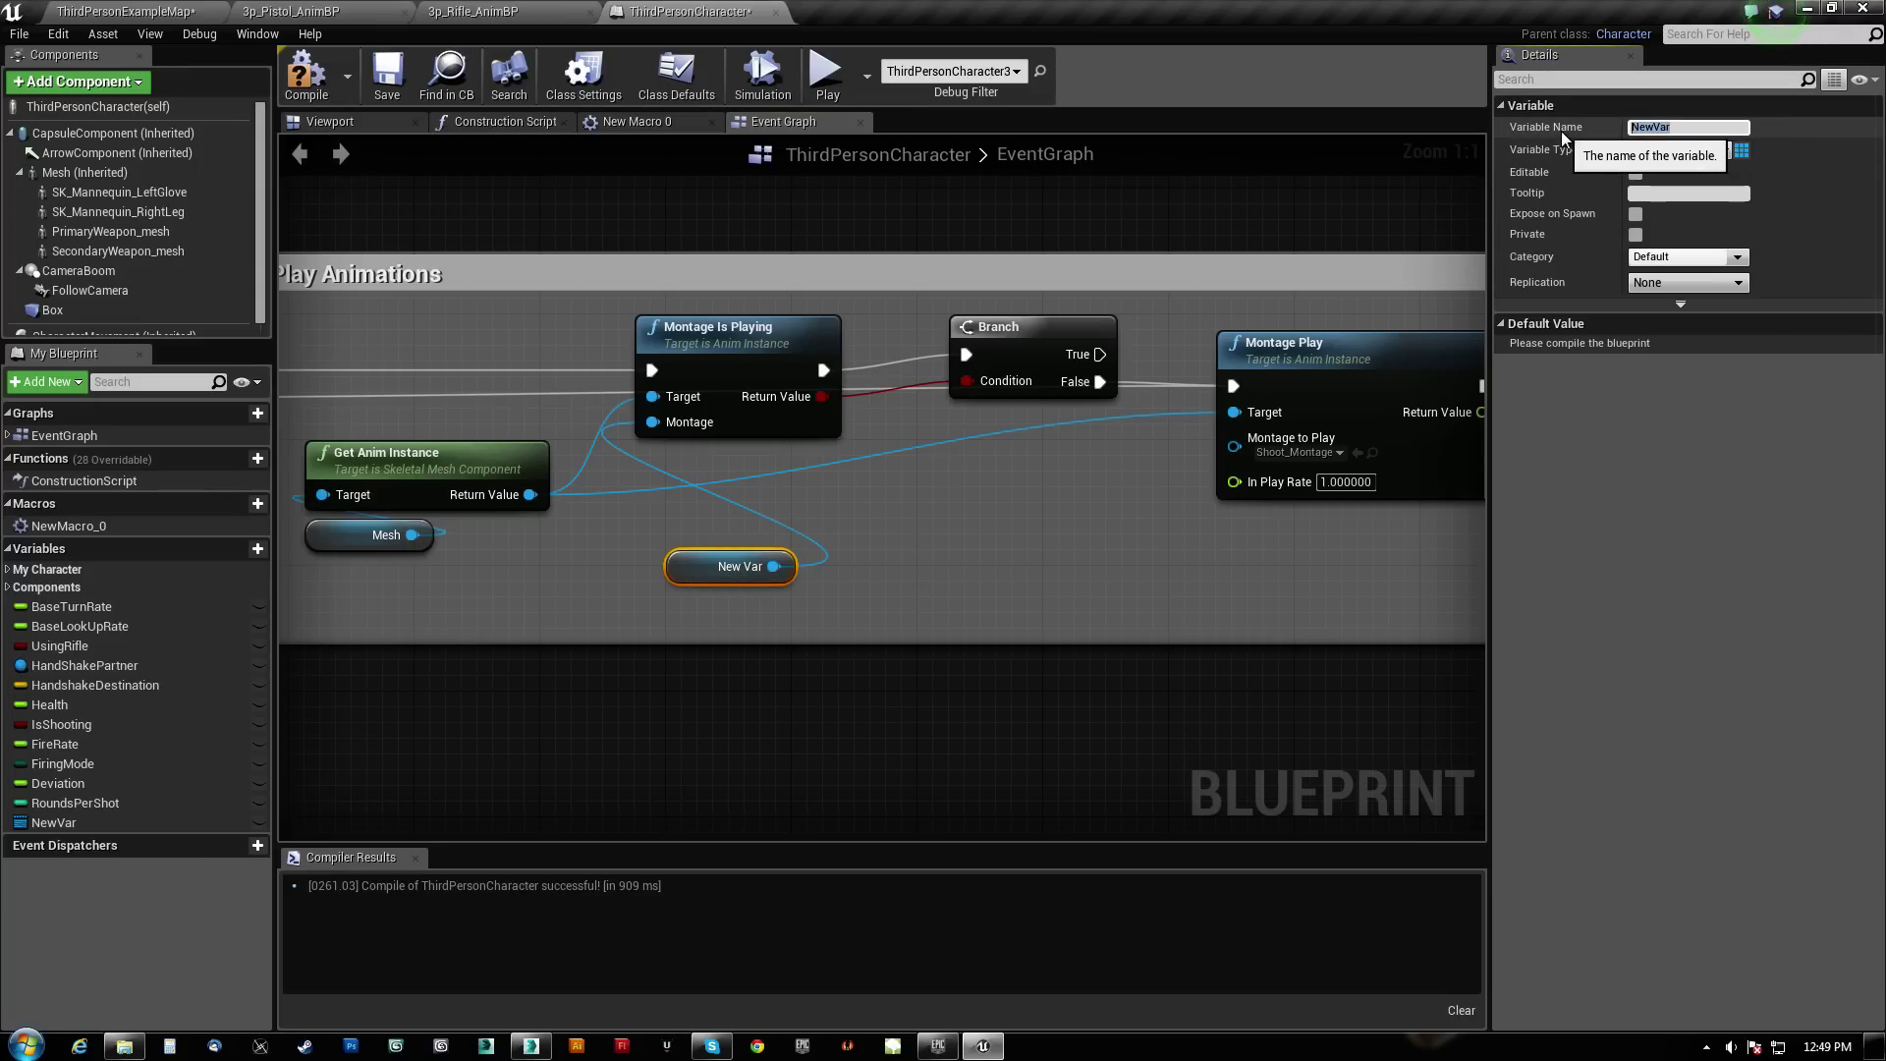
{"action": "type", "text": "ShootMontage"}
{"action": "key", "text": "Return"}
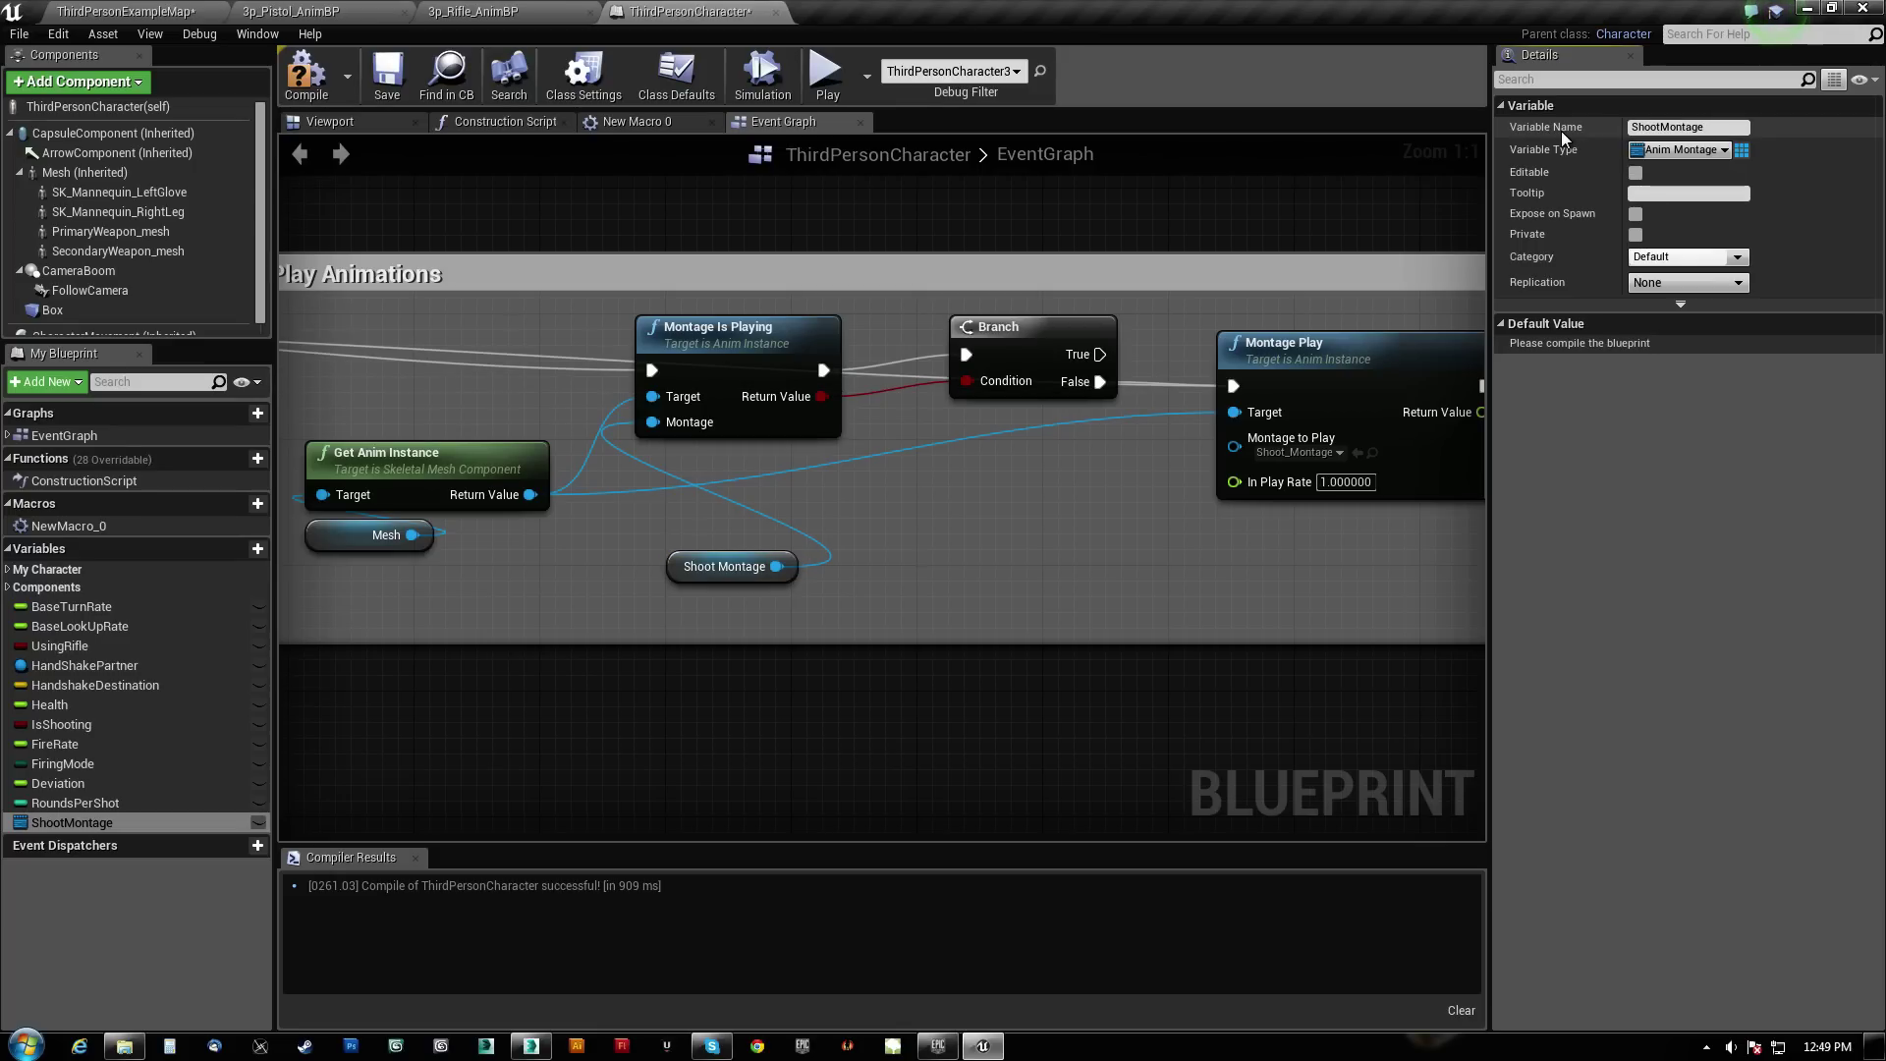
Connect the Shoot Montage variable to the Montage to Play input of Montage Play and compile the blueprint
{"action": "left_click_drag", "start_coordinate": [777, 571], "coordinate": [1226, 451]}
{"action": "left_click", "coordinate": [787, 553]}
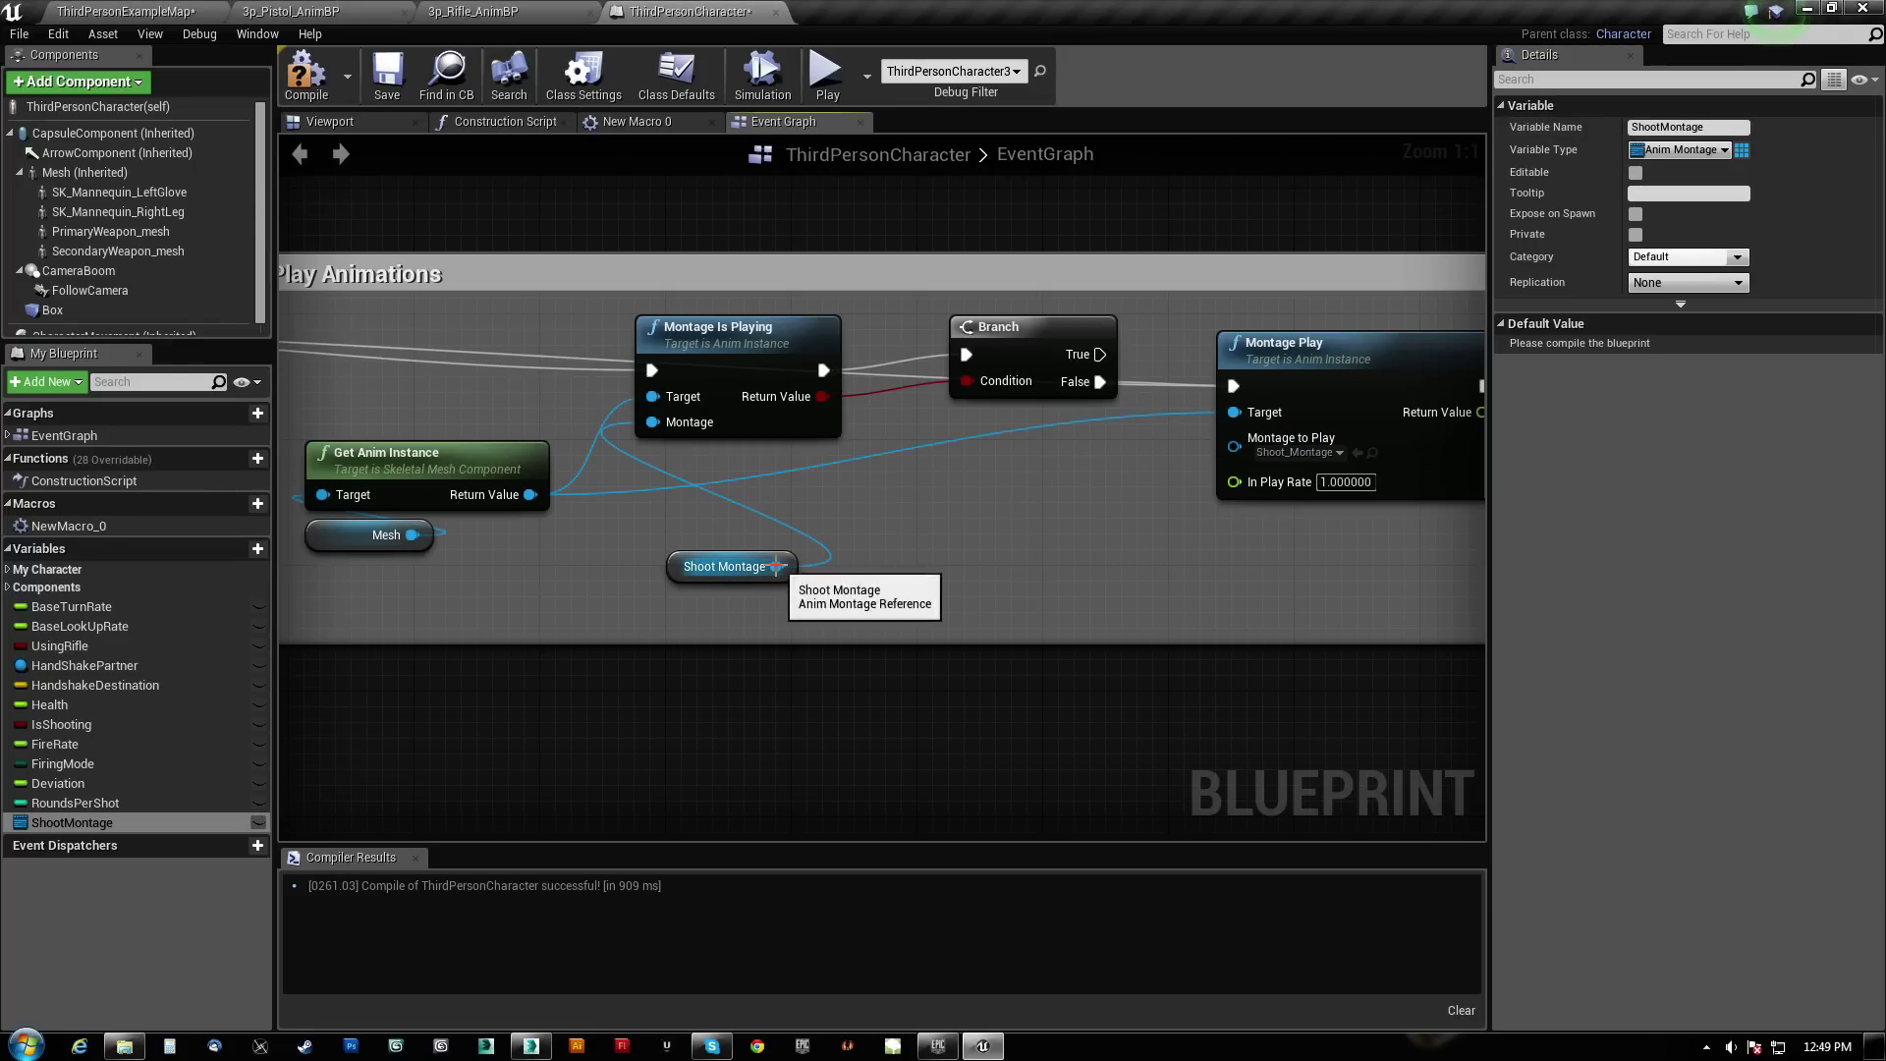
{"action": "left_click_drag", "start_coordinate": [776, 565], "coordinate": [1234, 438]}
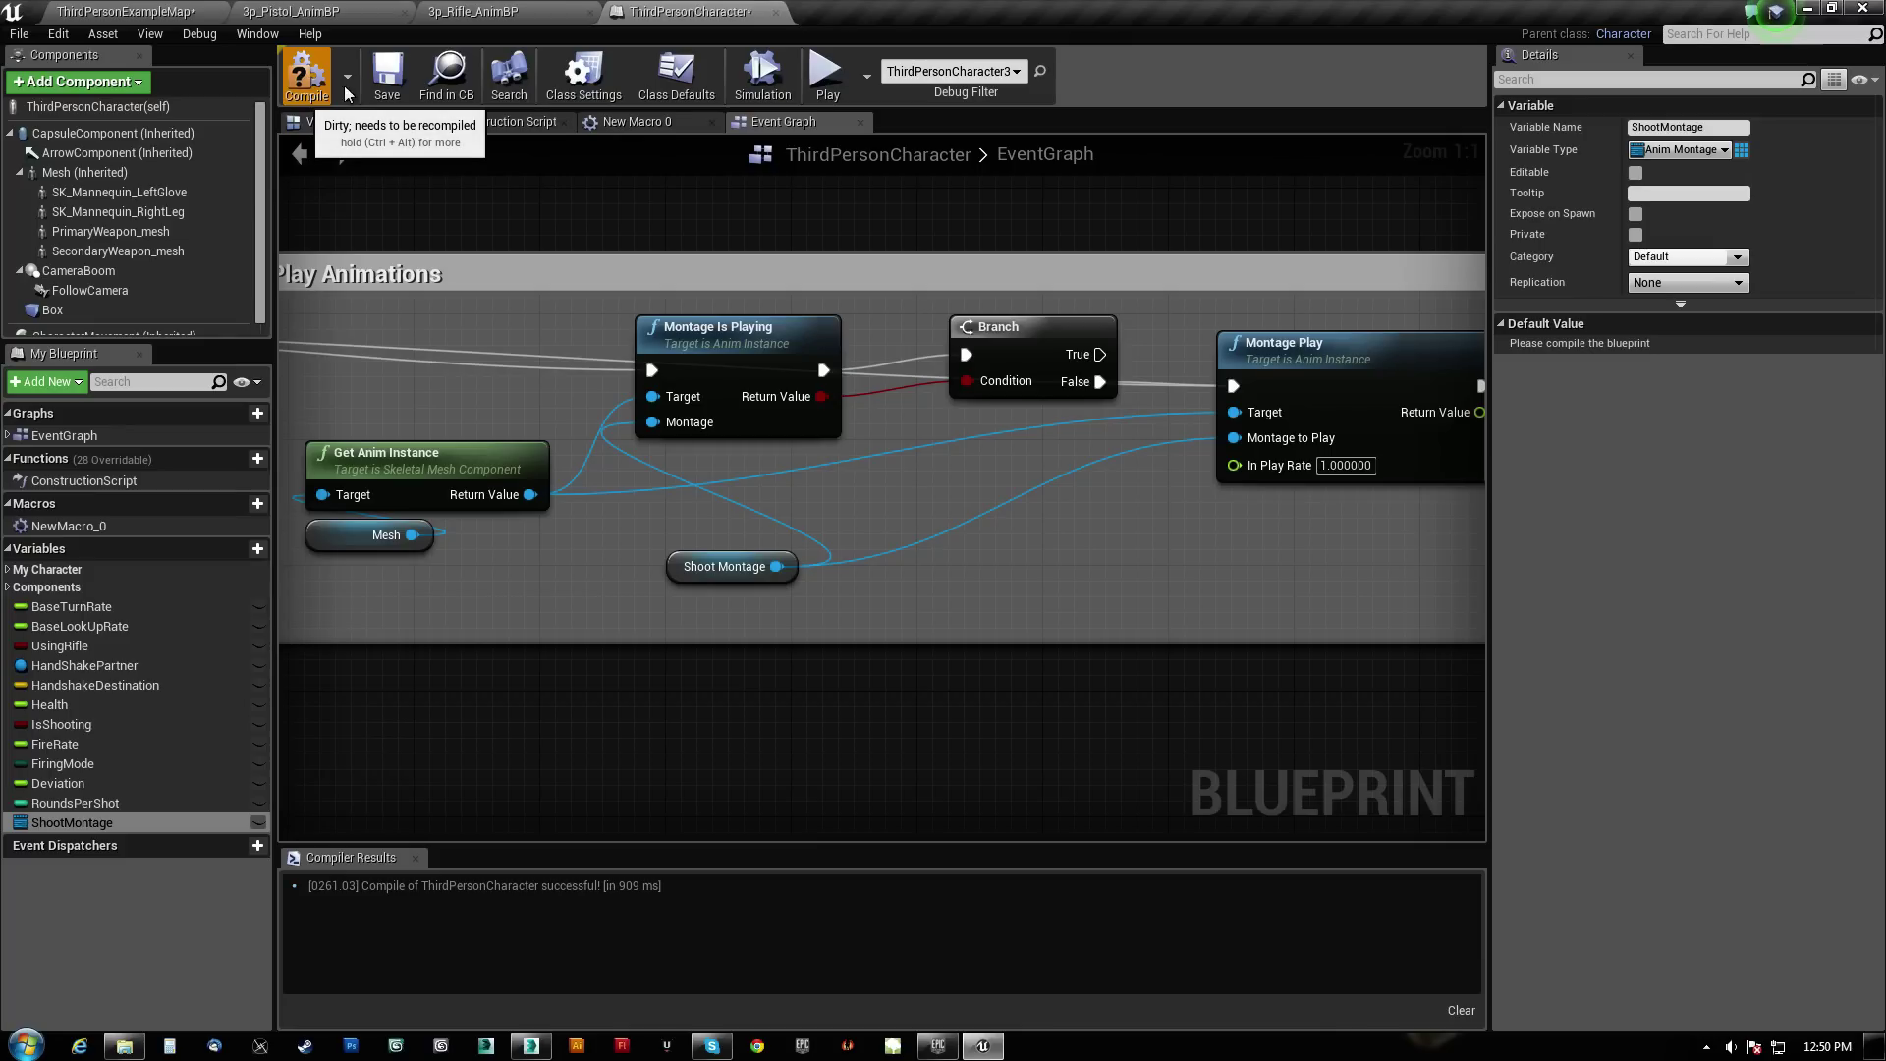
{"action": "left_click", "coordinate": [307, 77]}
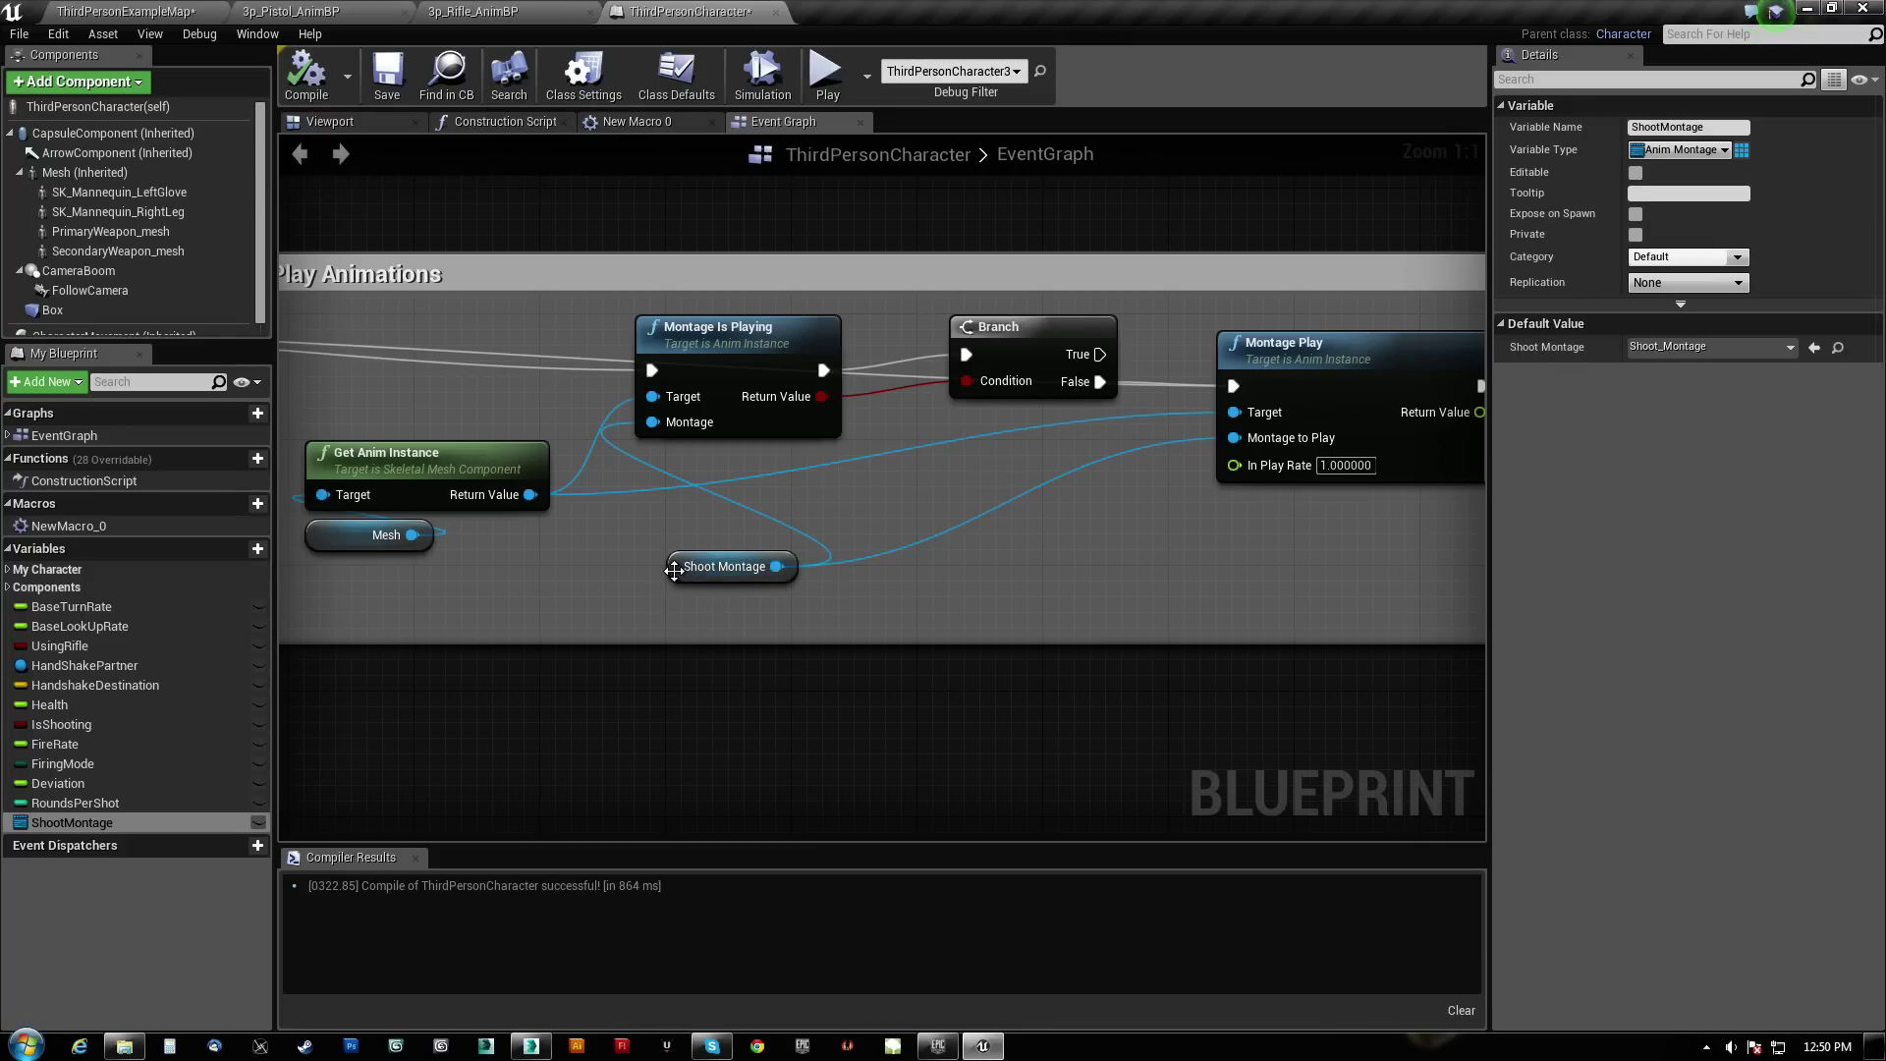
Move the Shoot Montage node slightly left so that it sits directly beneath Montage Is Playing
{"action": "left_click", "coordinate": [674, 571]}
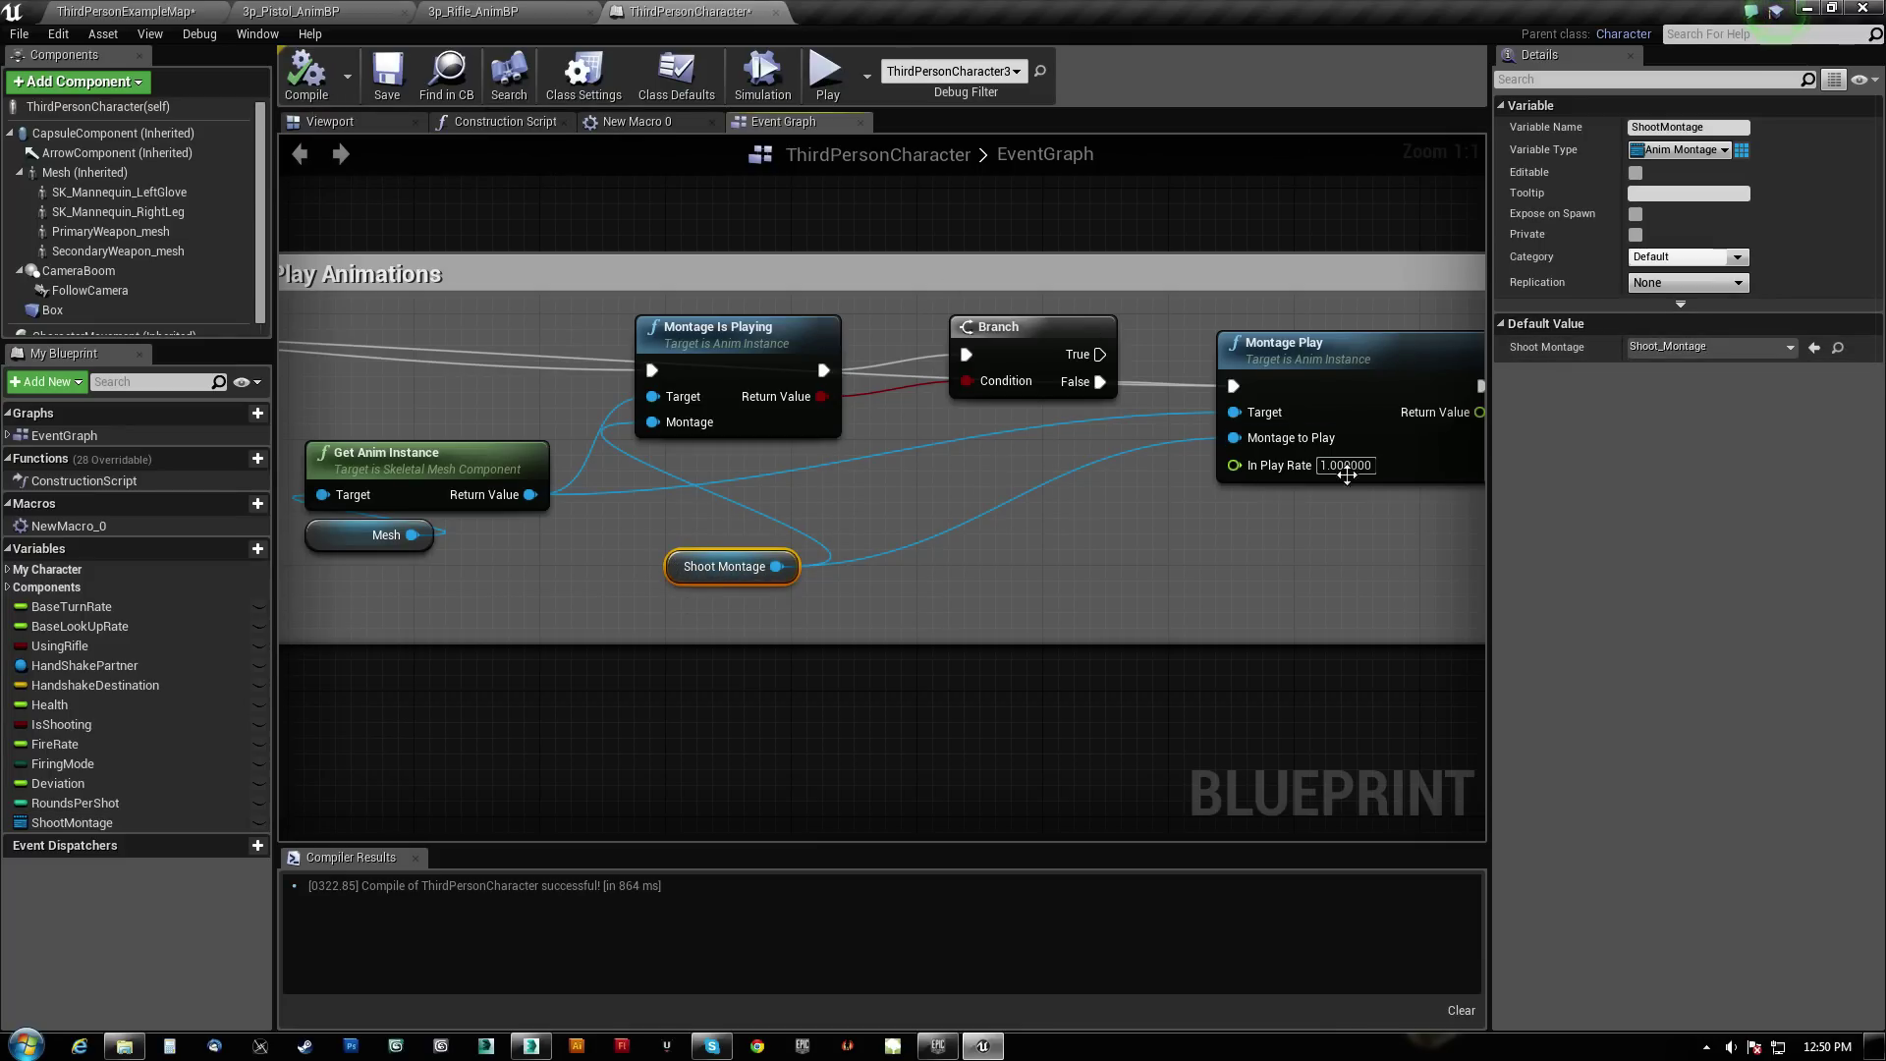
{"action": "left_click_drag", "start_coordinate": [698, 570], "coordinate": [667, 569]}
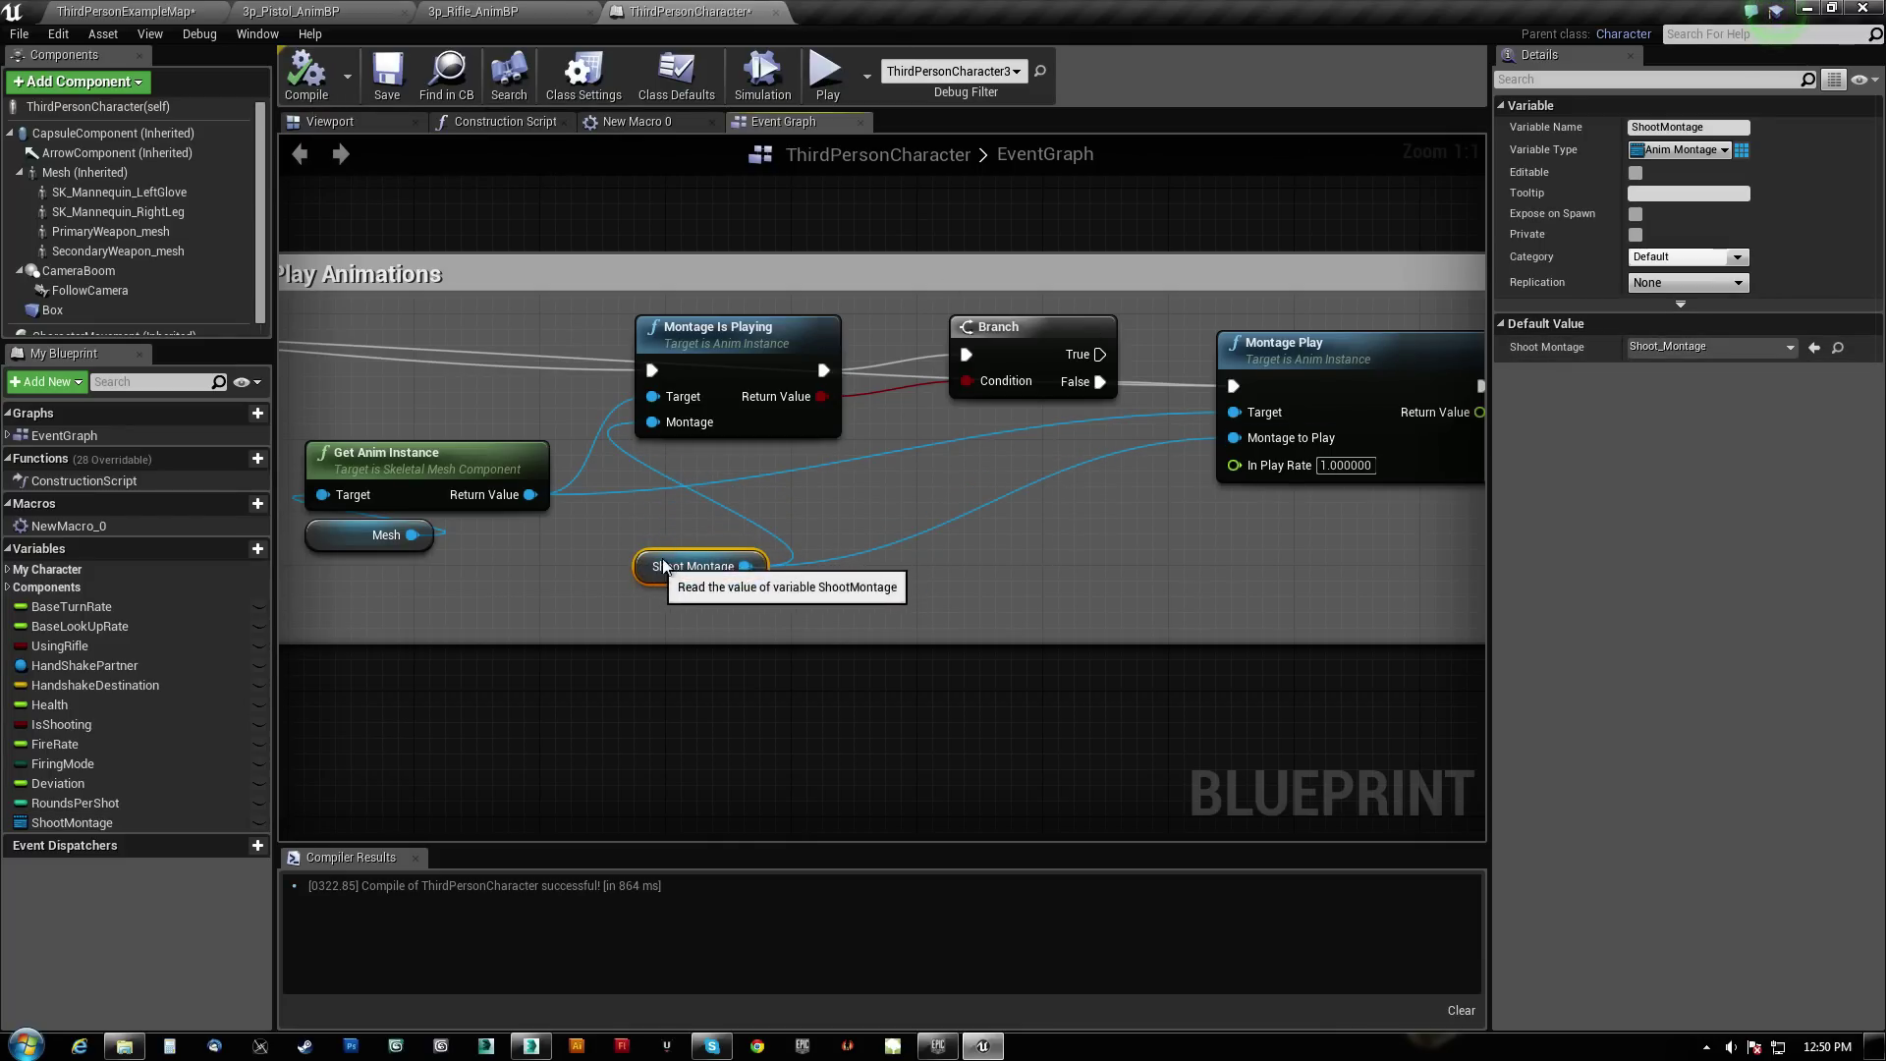
{"action": "right_click_drag", "start_coordinate": [847, 529], "coordinate": [958, 447]}
{"action": "scroll", "coordinate": [954, 447], "scroll_direction": "down", "scroll_amount": 3}
{"action": "right_click_drag", "start_coordinate": [1079, 488], "coordinate": [936, 509]}
{"action": "scroll", "coordinate": [777, 528], "scroll_direction": "up", "scroll_amount": 2}
{"action": "scroll", "coordinate": [777, 528], "scroll_direction": "up", "scroll_amount": 1}
{"action": "right_click_drag", "start_coordinate": [669, 772], "coordinate": [744, 820]}
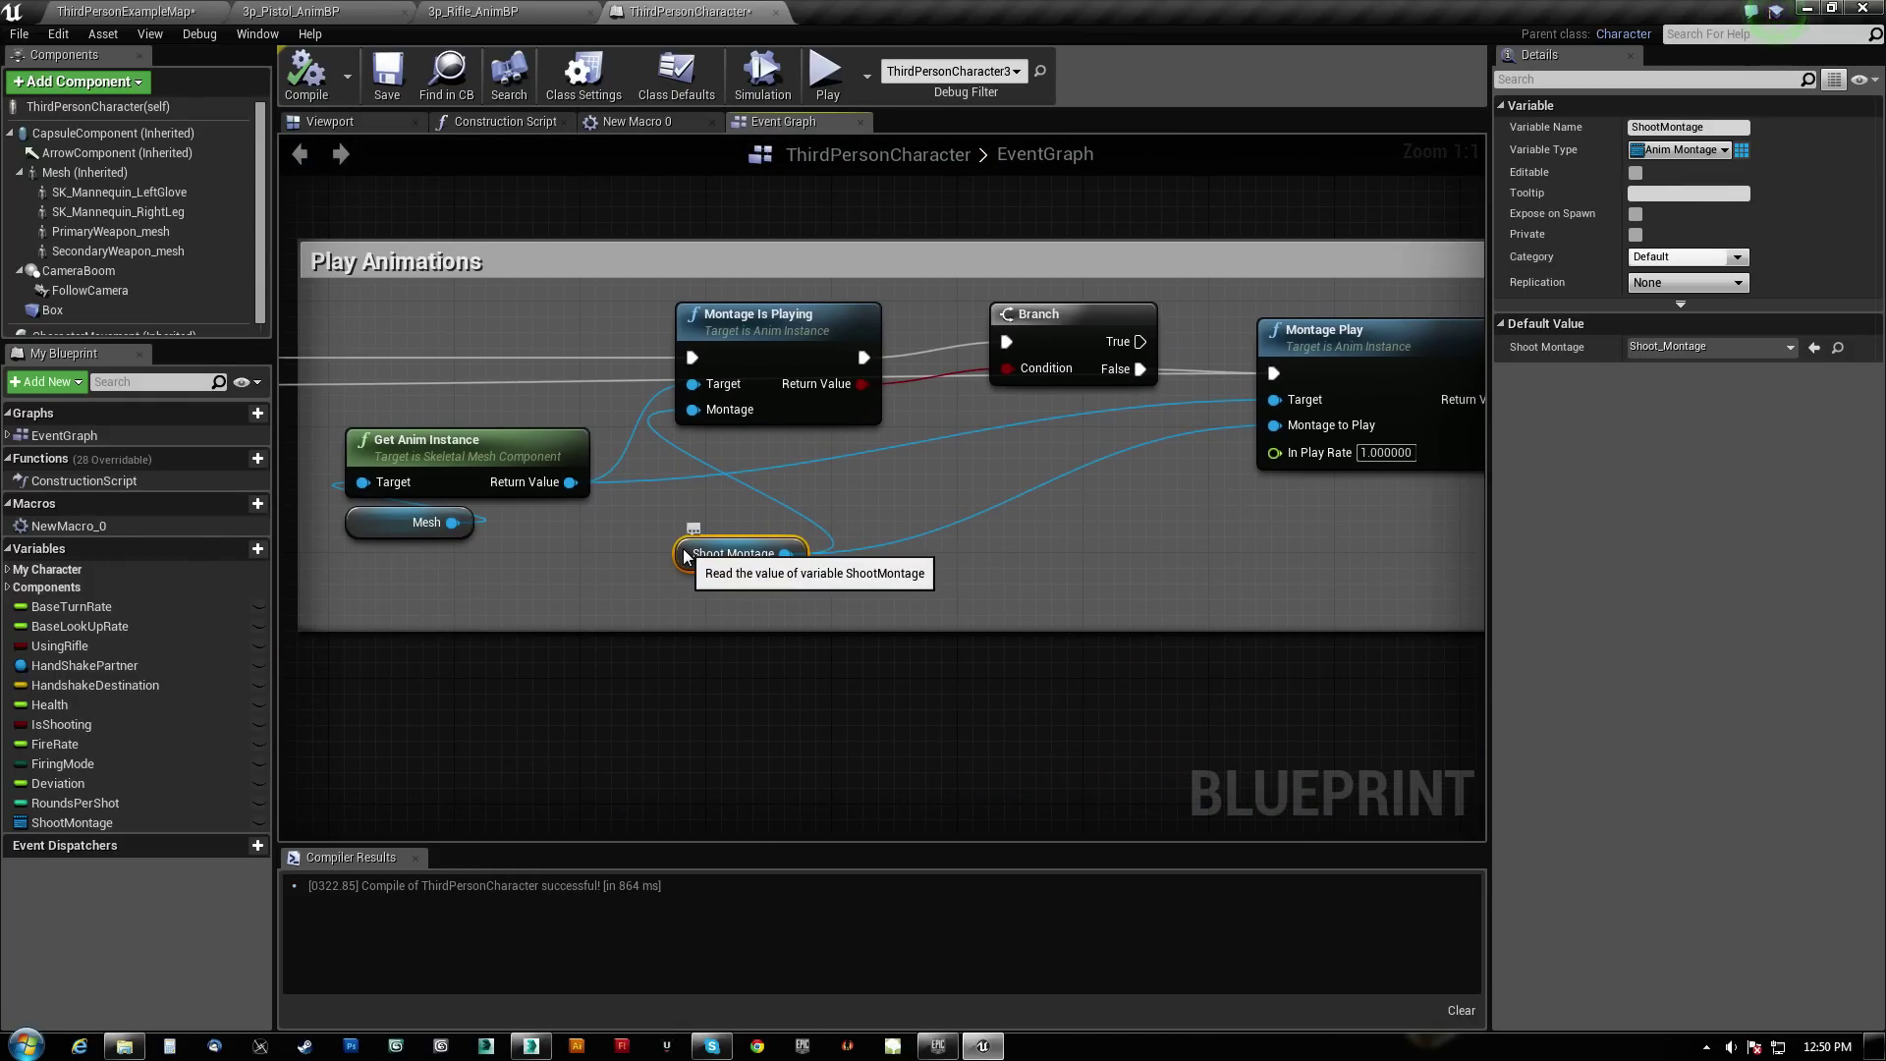
Examine the weapon-swap nodes, then the FireWeapon event with its FiringMode_Enum switch and the Play Animations section
{"action": "scroll", "coordinate": [628, 709], "scroll_direction": "down", "scroll_amount": 3}
{"action": "right_click_drag", "start_coordinate": [623, 718], "coordinate": [790, 208]}
{"action": "left_click_drag", "start_coordinate": [814, 666], "coordinate": [949, 536]}
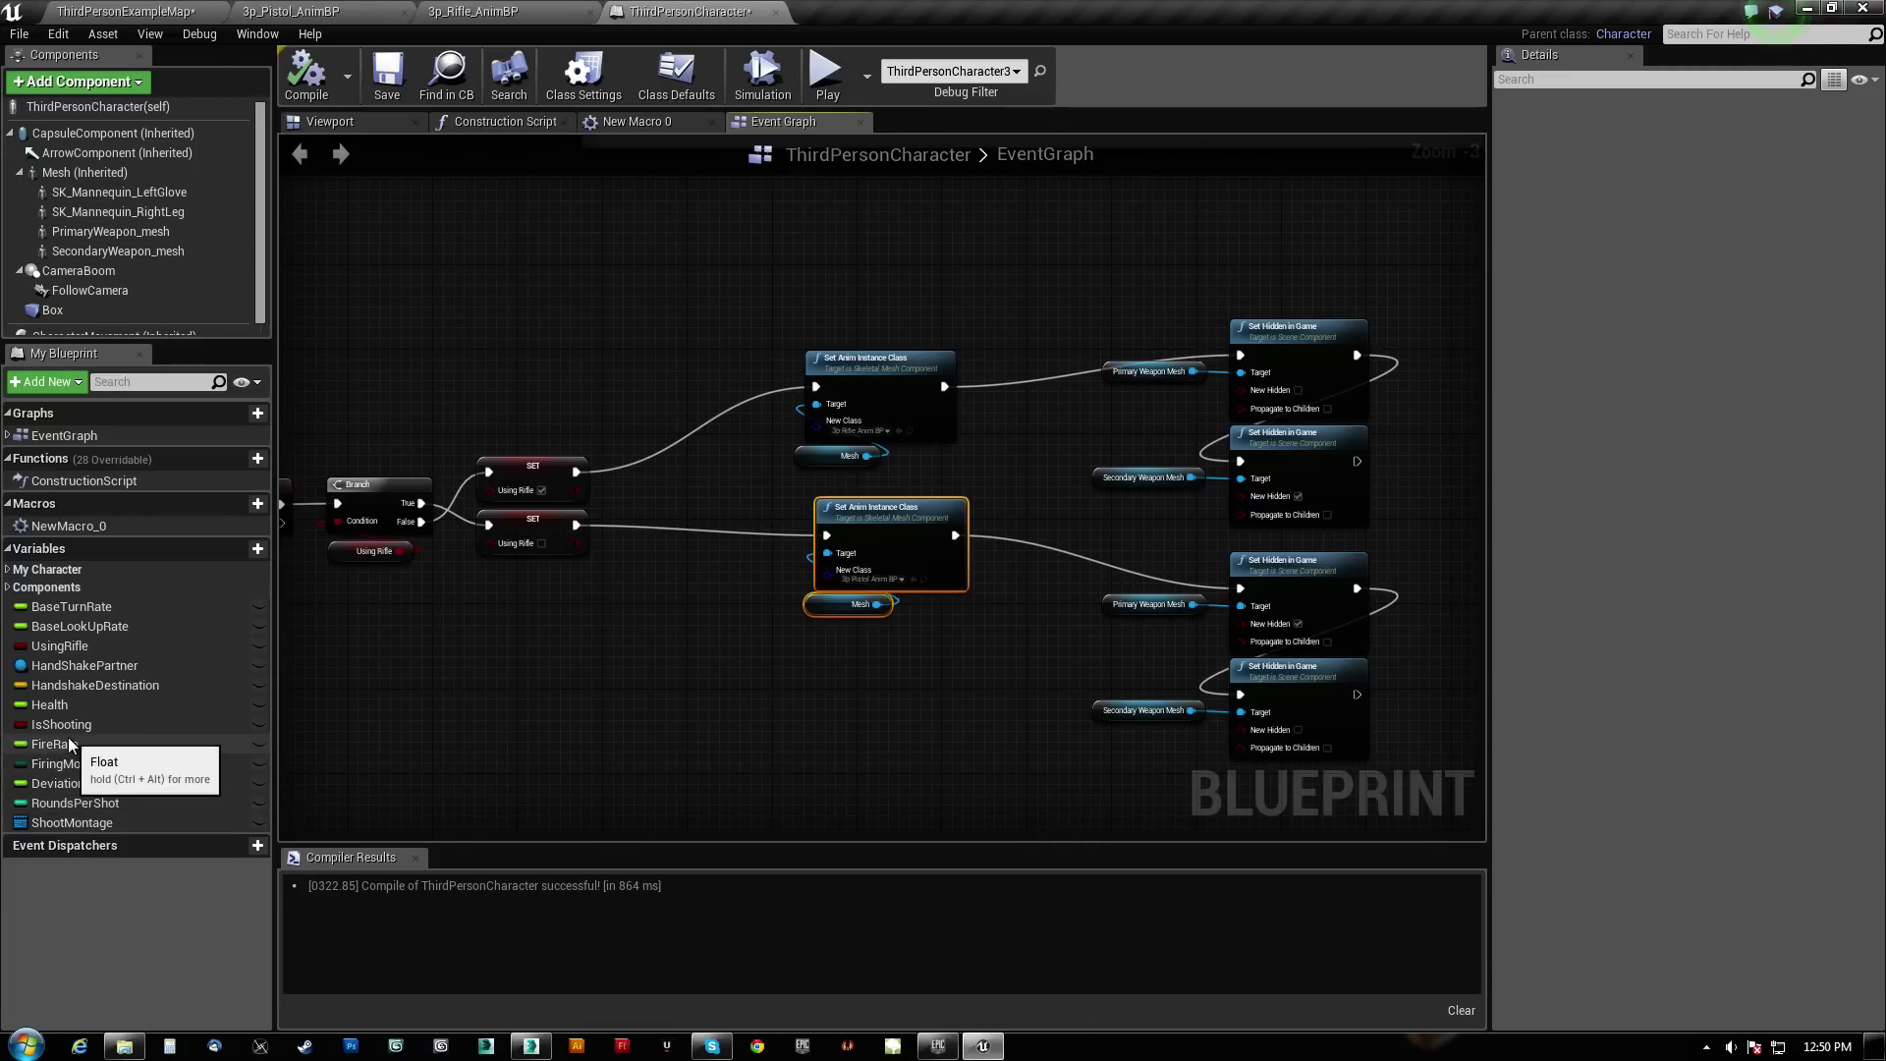
{"action": "scroll", "coordinate": [1017, 564], "scroll_direction": "down", "scroll_amount": 4}
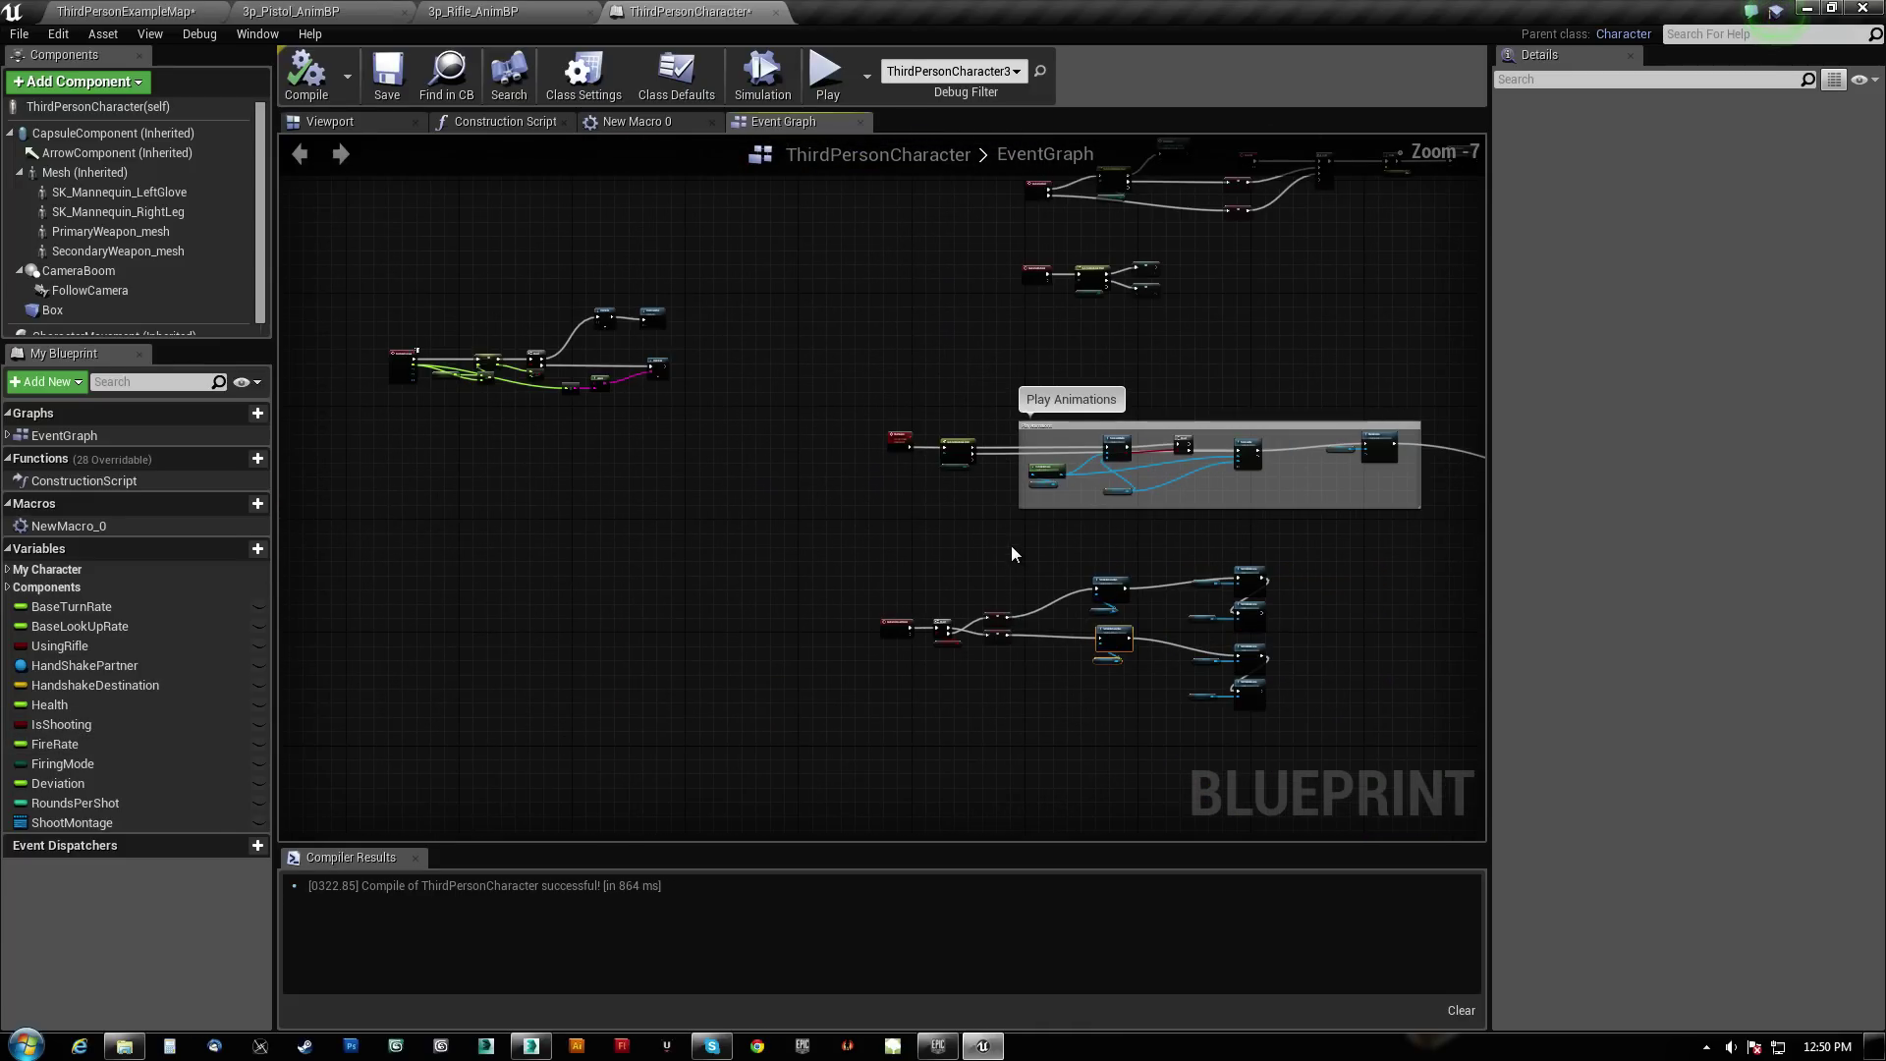
{"action": "scroll", "coordinate": [820, 609], "scroll_direction": "up", "scroll_amount": 3}
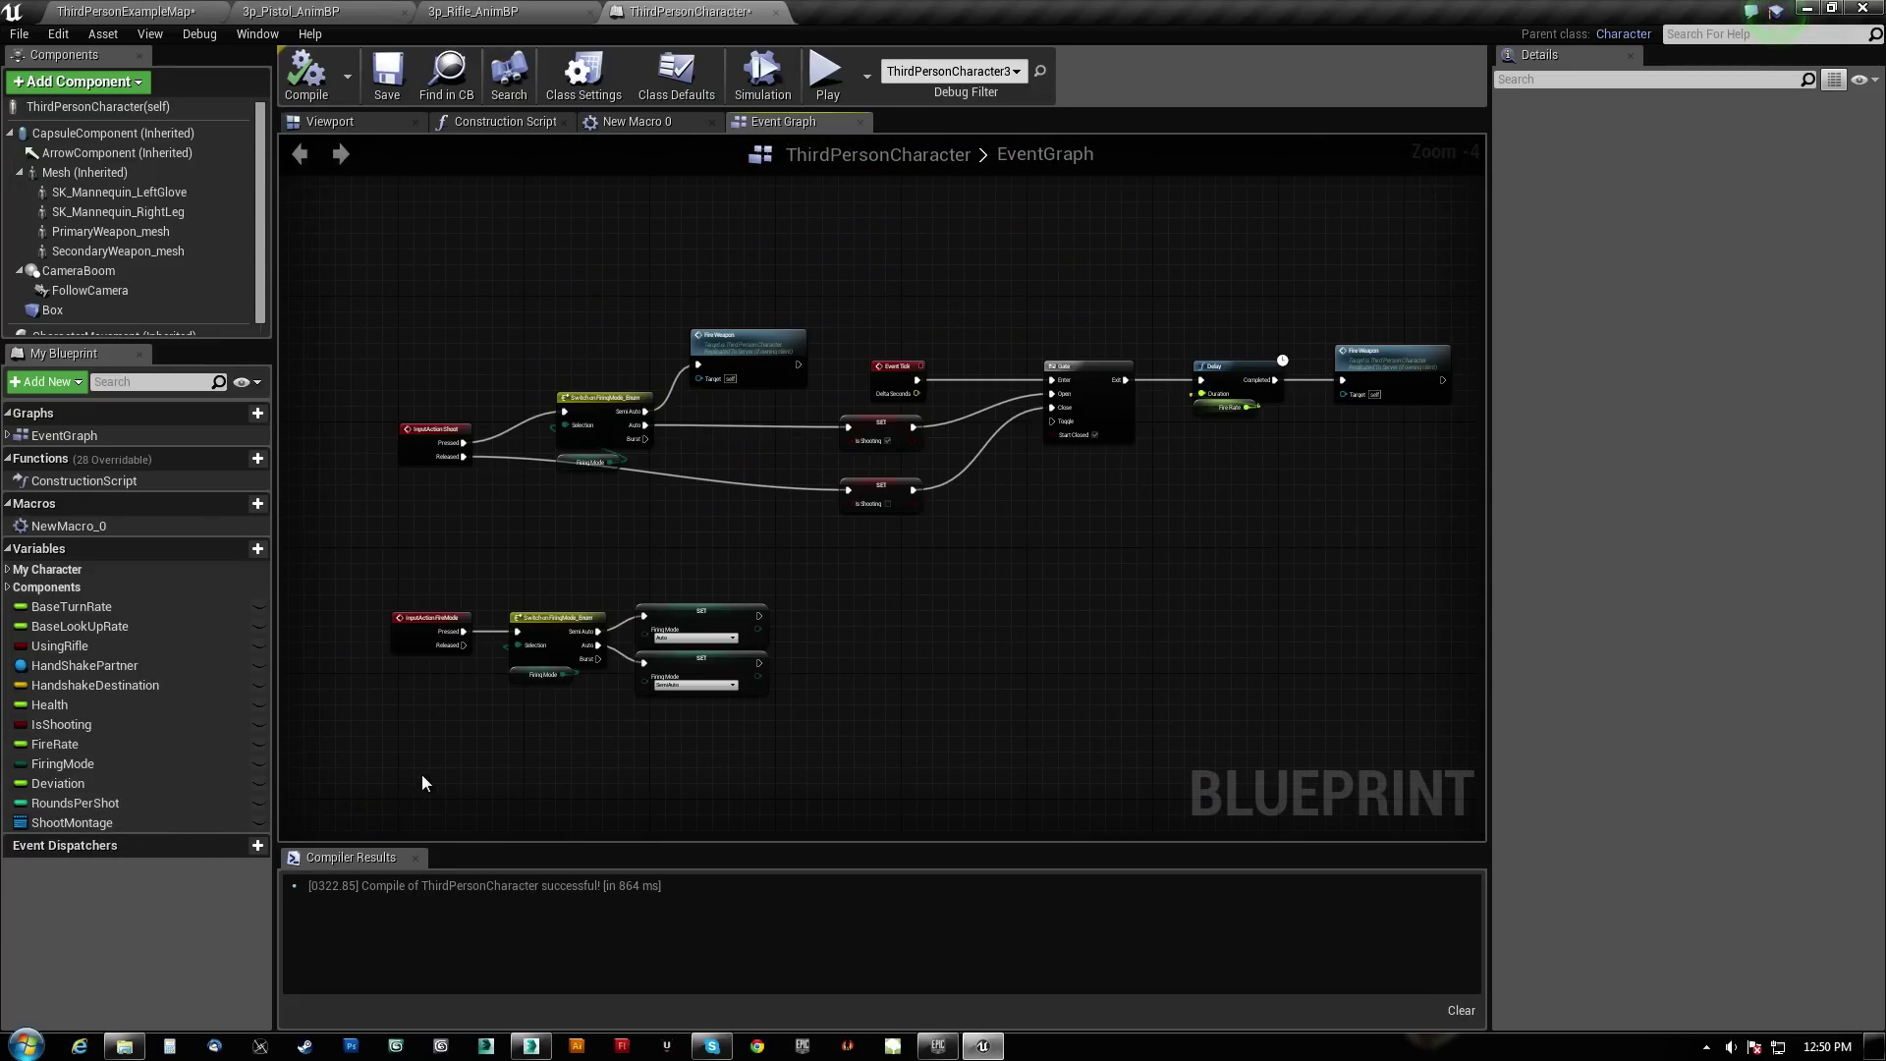
{"action": "right_click_drag", "start_coordinate": [422, 778], "coordinate": [864, 324]}
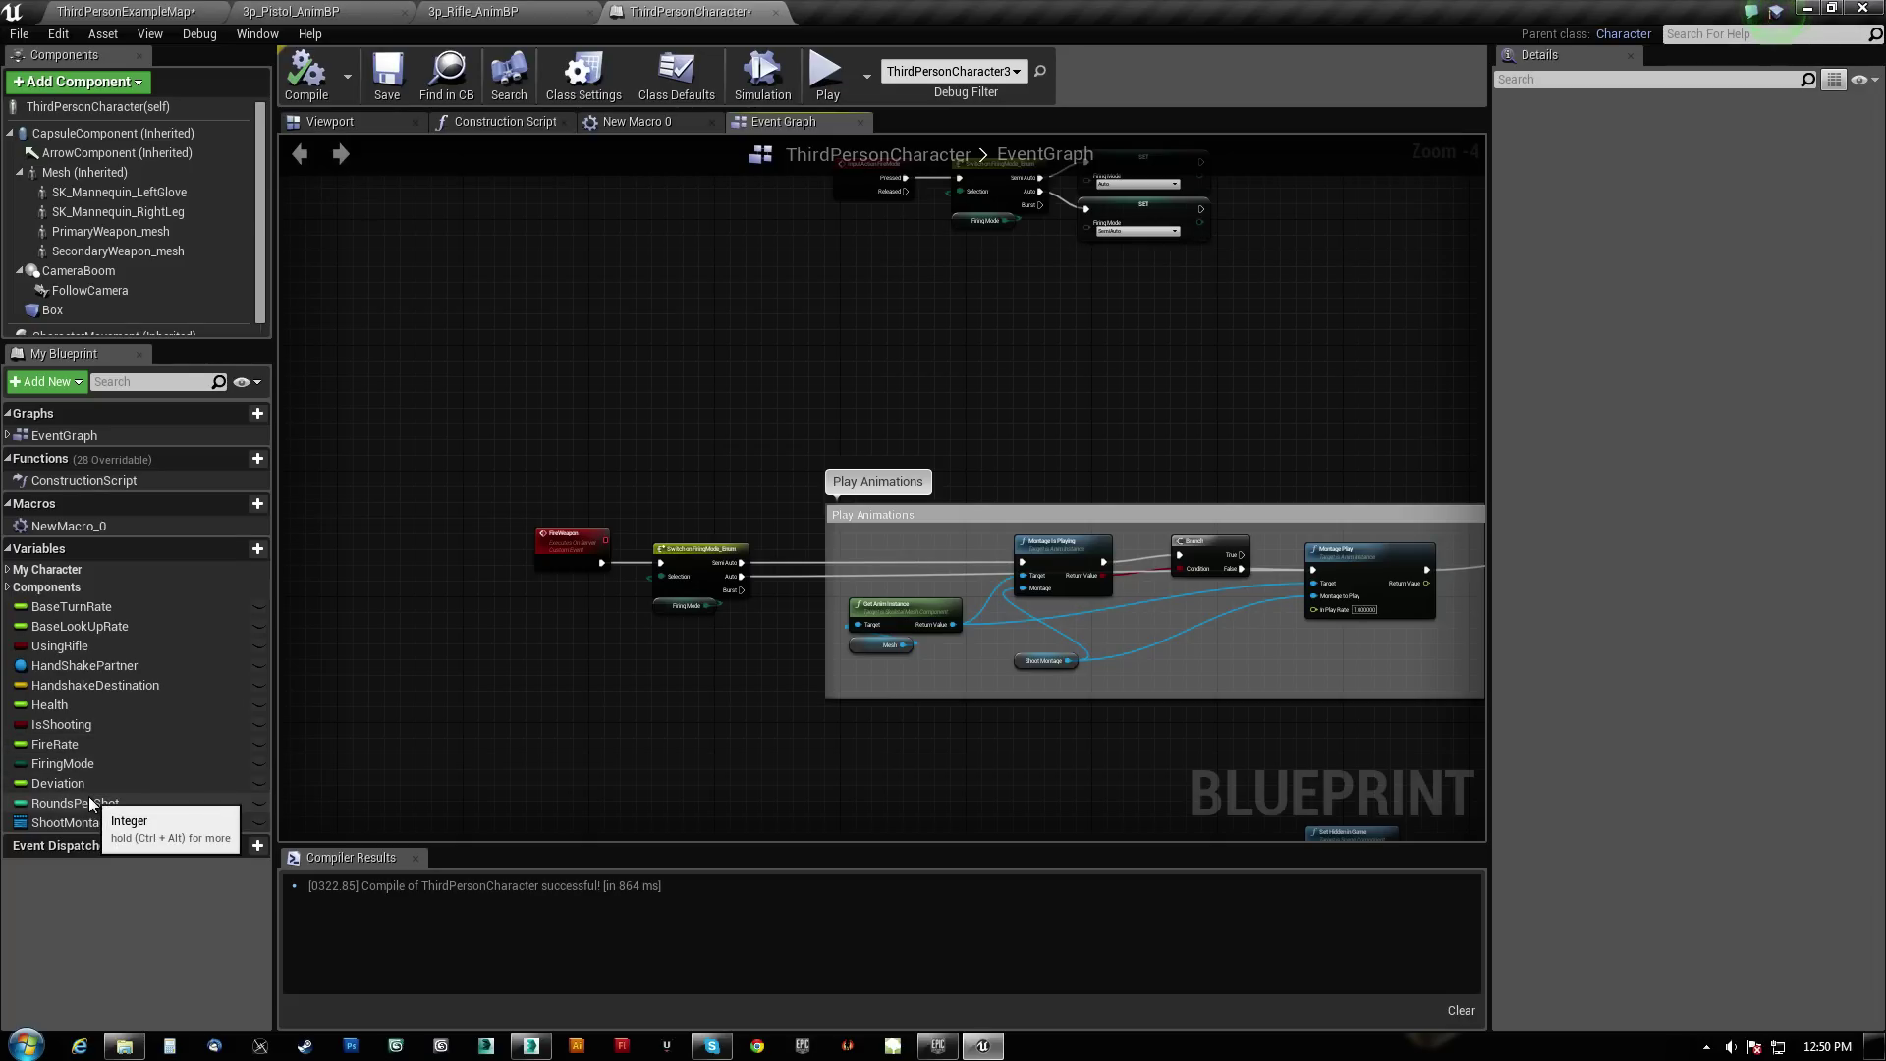
{"action": "right_click_drag", "start_coordinate": [618, 708], "coordinate": [662, 718]}
{"action": "scroll", "coordinate": [634, 580], "scroll_direction": "up", "scroll_amount": 4}
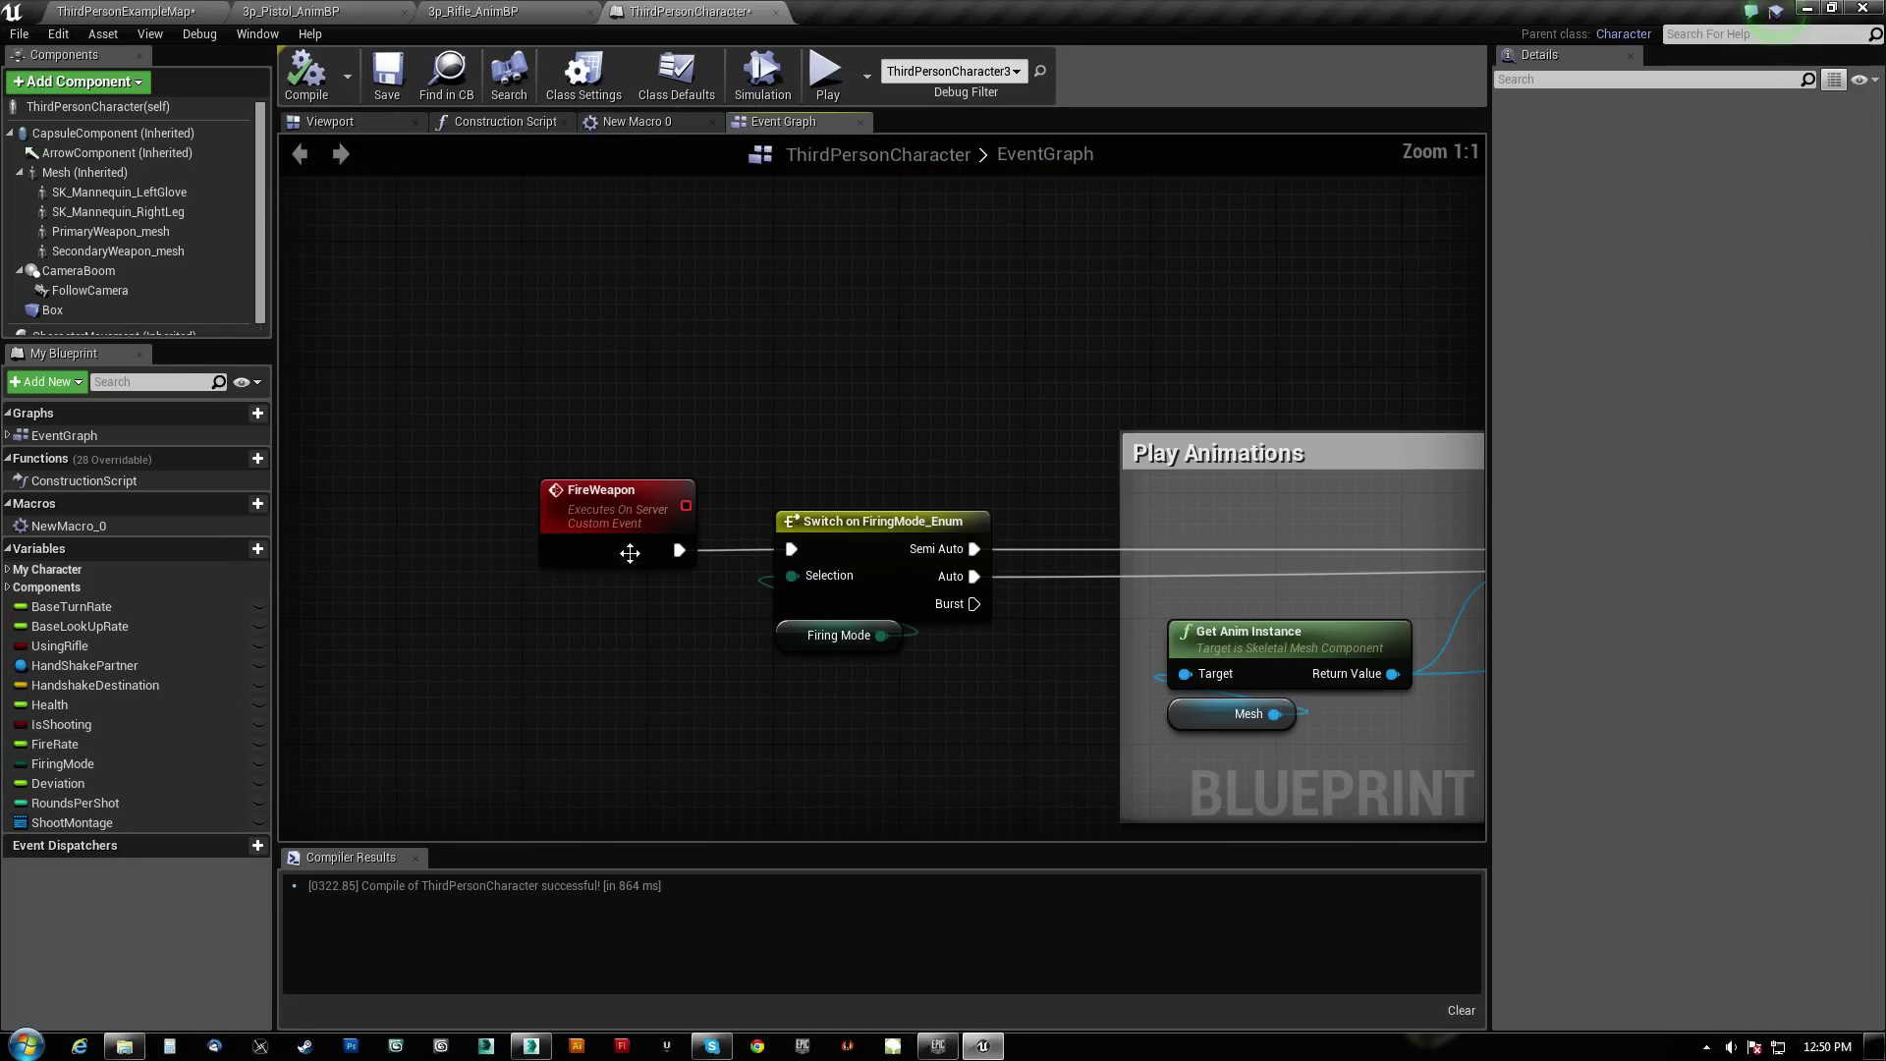
{"action": "left_click", "coordinate": [880, 530]}
{"action": "right_click_drag", "start_coordinate": [1017, 729], "coordinate": [568, 660]}
{"action": "scroll", "coordinate": [584, 658], "scroll_direction": "down", "scroll_amount": 2}
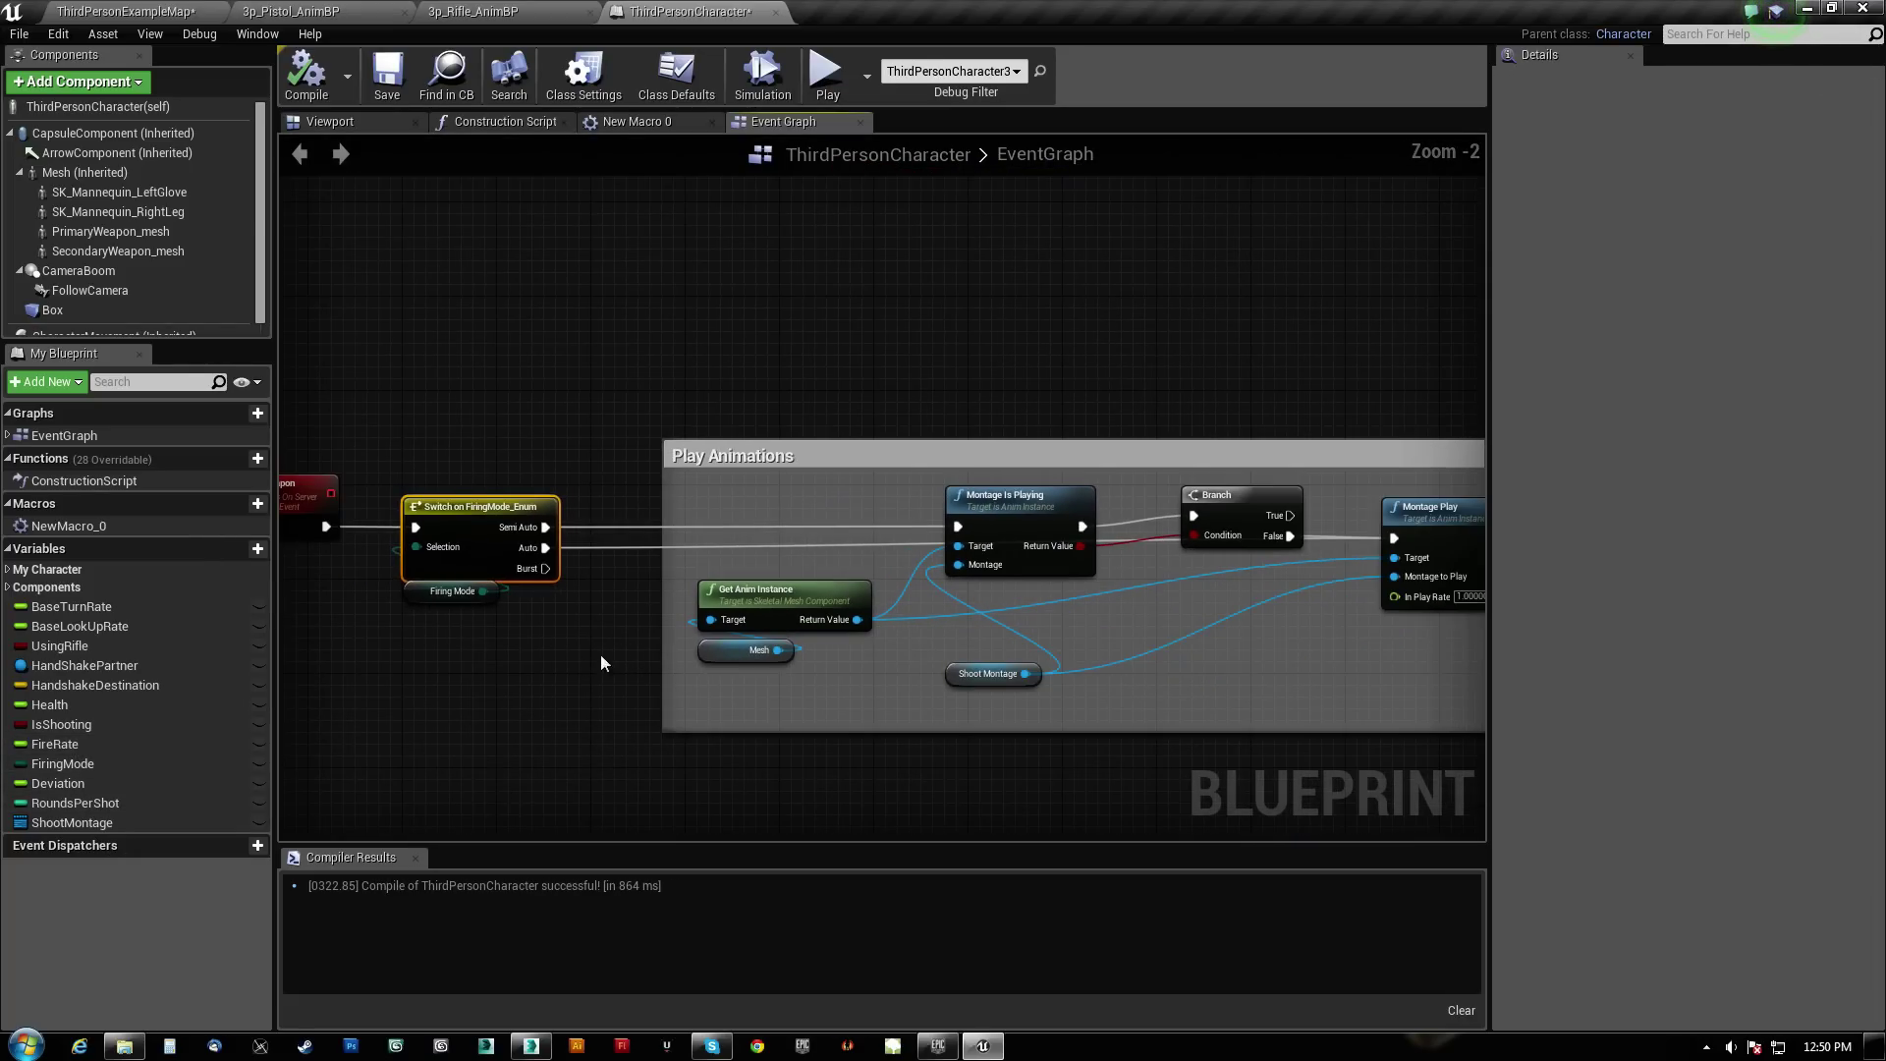
{"action": "right_click_drag", "start_coordinate": [462, 628], "coordinate": [792, 802]}
Examine the SwapWeapon chain from its Using Rifle branch through the Set Anim Instance Class and Set Hidden in Game nodes
{"action": "scroll", "coordinate": [786, 708], "scroll_direction": "down", "scroll_amount": 5}
{"action": "right_click_drag", "start_coordinate": [871, 598], "coordinate": [651, 168]}
{"action": "scroll", "coordinate": [600, 511], "scroll_direction": "up", "scroll_amount": 3}
{"action": "right_click_drag", "start_coordinate": [545, 591], "coordinate": [706, 611]}
{"action": "scroll", "coordinate": [705, 611], "scroll_direction": "up", "scroll_amount": 2}
{"action": "right_click_drag", "start_coordinate": [863, 593], "coordinate": [741, 645]}
{"action": "scroll", "coordinate": [741, 644], "scroll_direction": "down", "scroll_amount": 2}
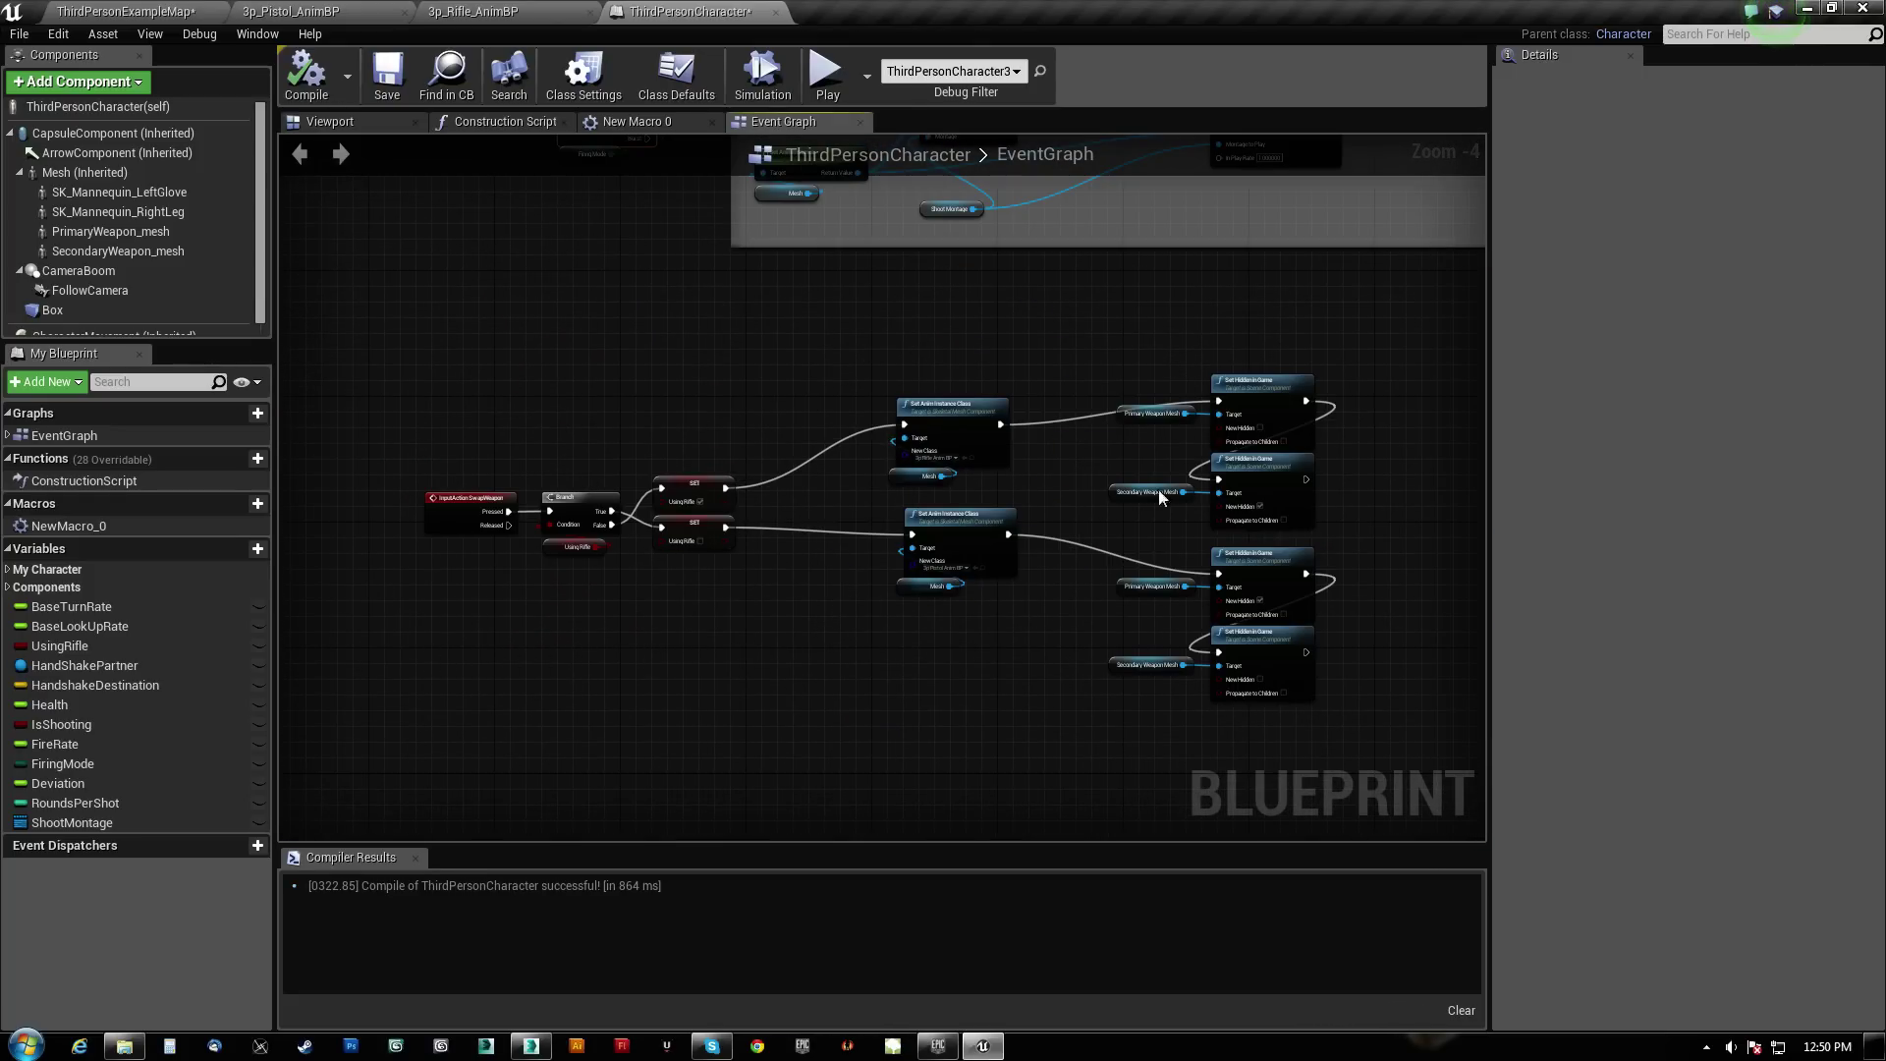
{"action": "right_click_drag", "start_coordinate": [1331, 413], "coordinate": [939, 373]}
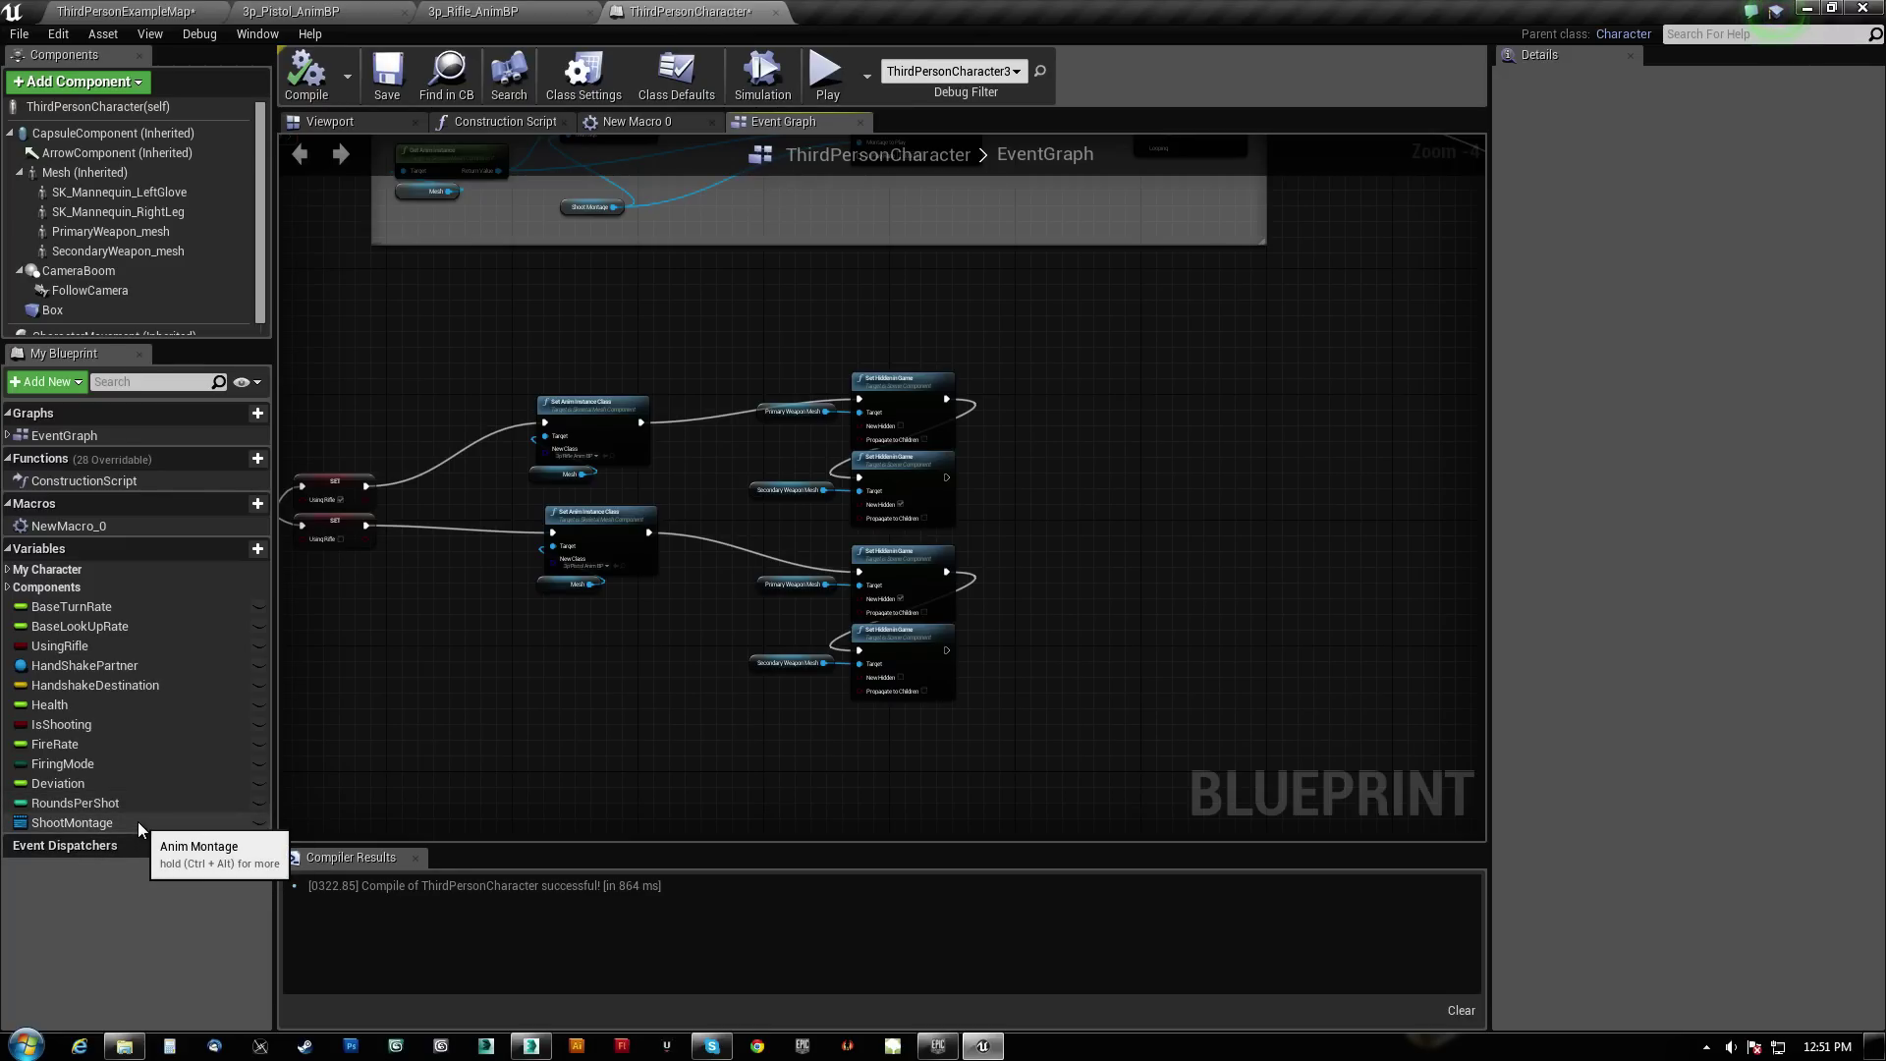
{"action": "right_click_drag", "start_coordinate": [487, 686], "coordinate": [805, 656]}
{"action": "left_click_drag", "start_coordinate": [339, 796], "coordinate": [1189, 292]}
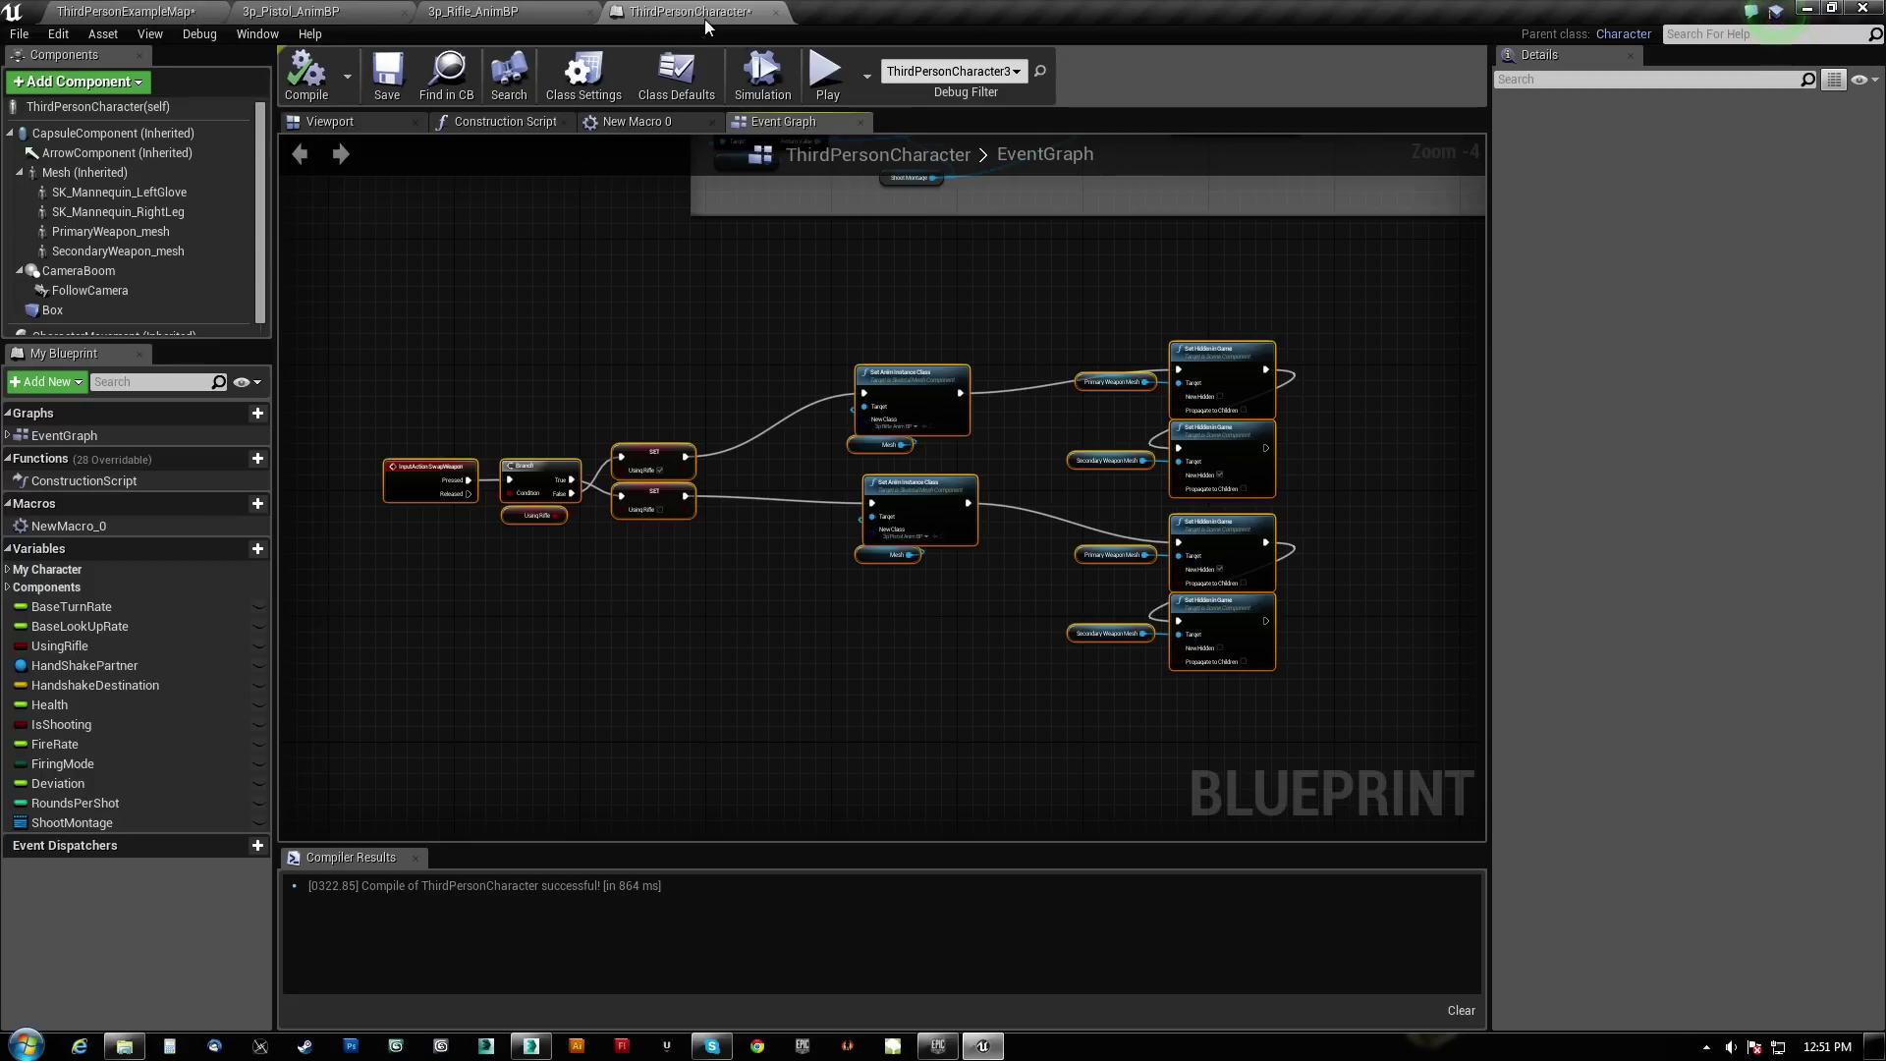
Save the ThirdPersonCharacter blueprint and ThirdPersonExampleMap
{"action": "left_click", "coordinate": [386, 84]}
{"action": "left_click", "coordinate": [154, 16]}
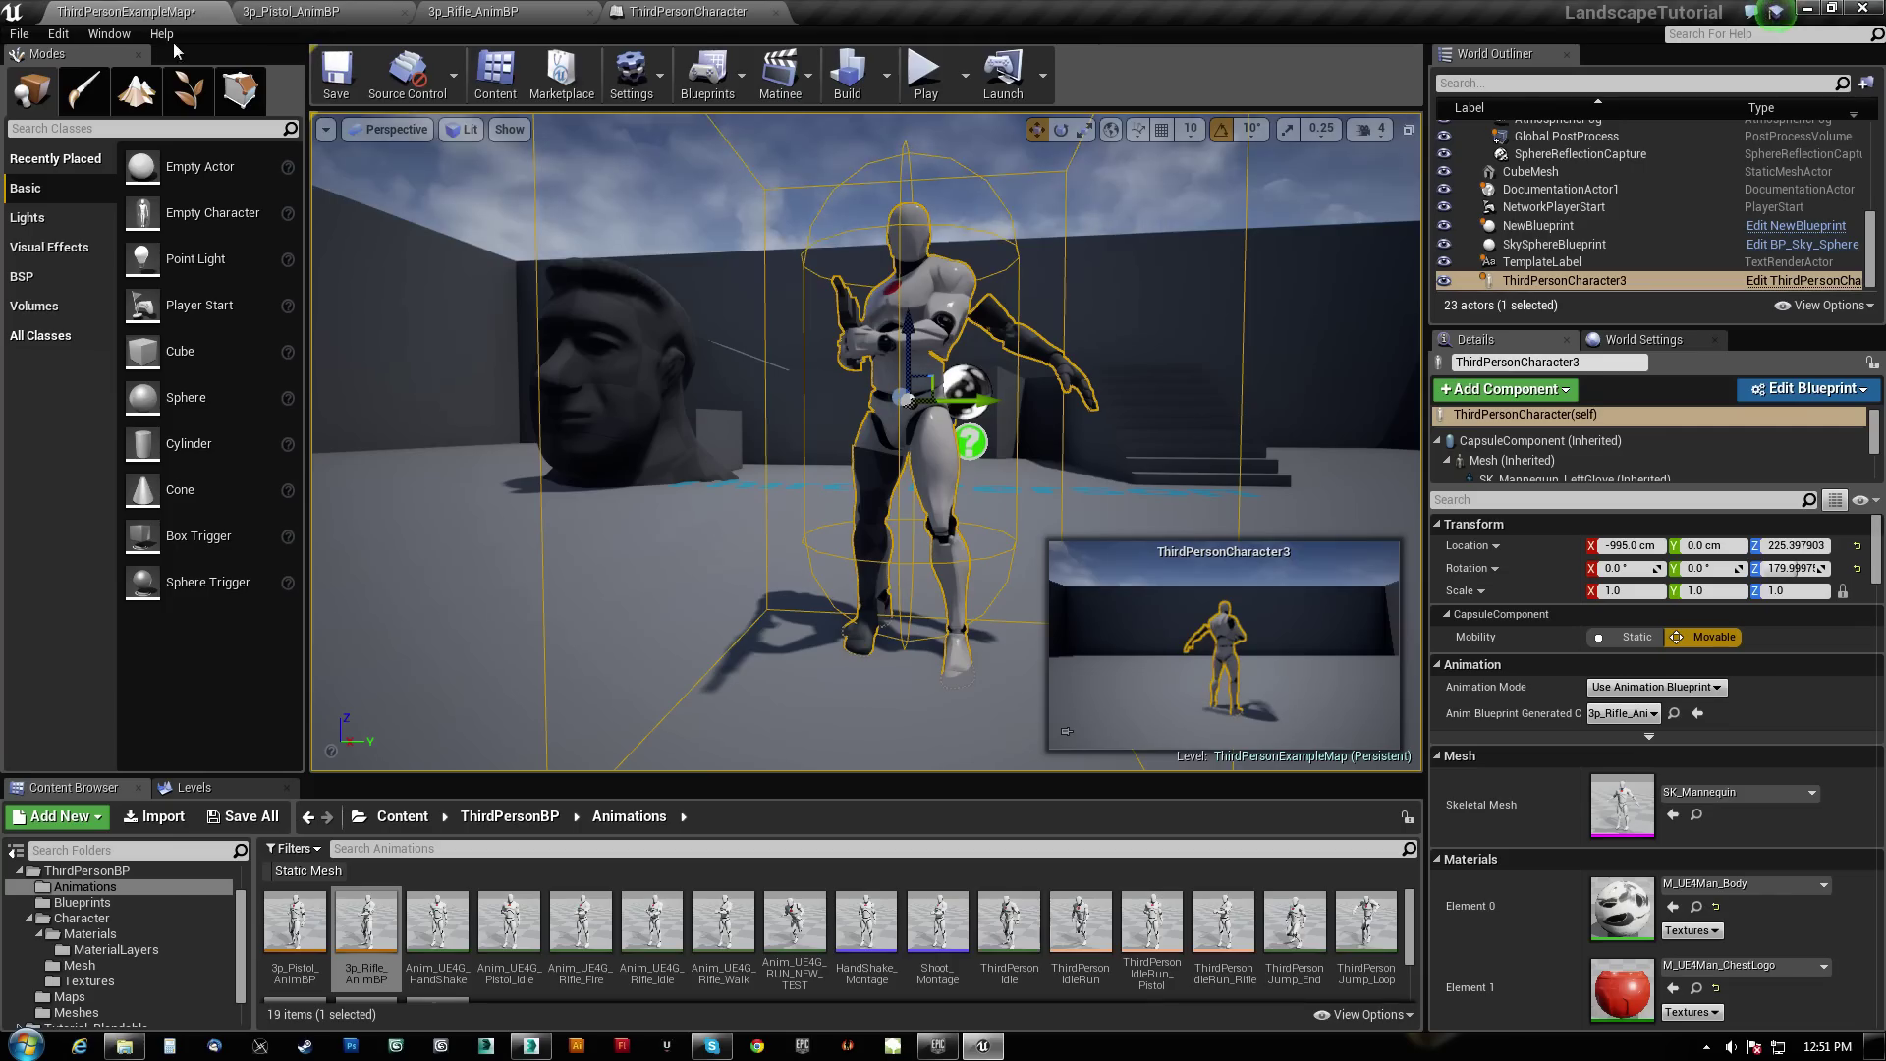
{"action": "right_click_drag", "start_coordinate": [865, 442], "coordinate": [737, 433]}
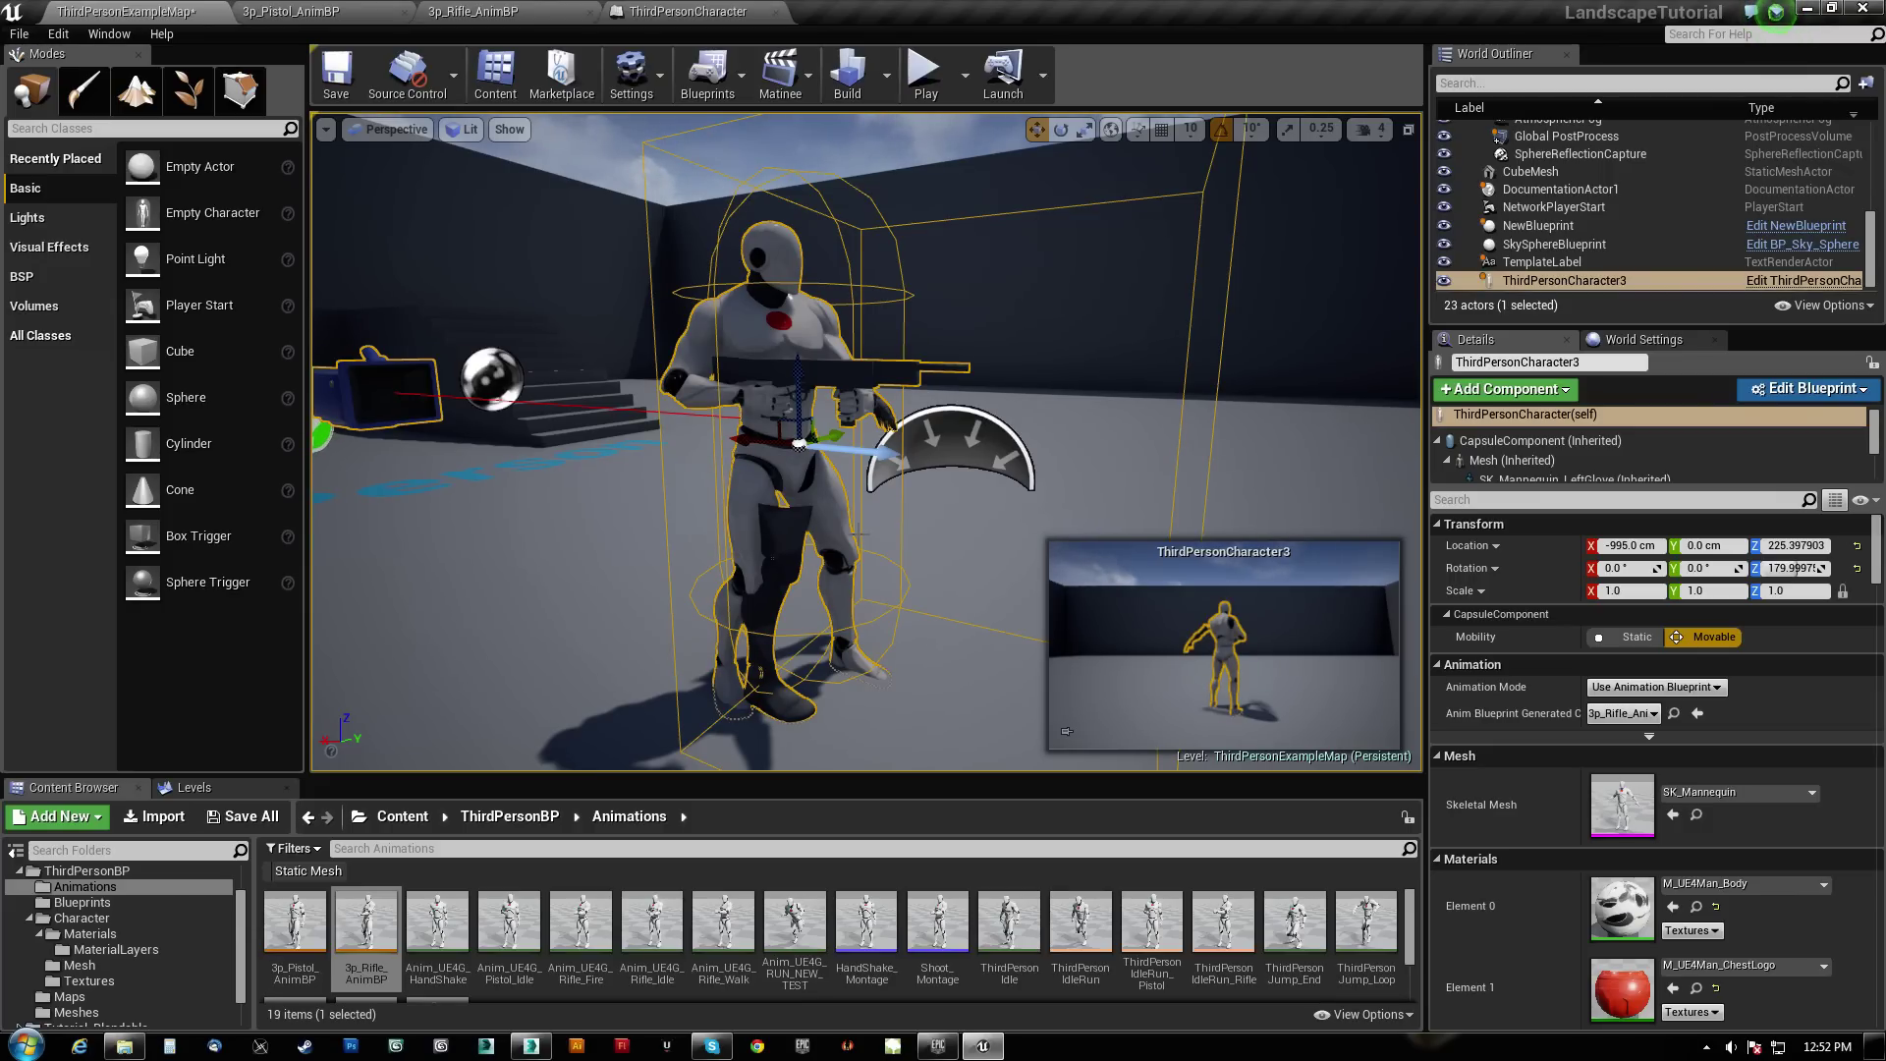
{"action": "mouse_move", "coordinate": [877, 389]}
{"action": "right_mouse_down"}
{"action": "mouse_move", "coordinate": [757, 433]}
{"action": "mouse_move", "coordinate": [776, 452]}
{"action": "mouse_move", "coordinate": [855, 422]}
{"action": "mouse_move", "coordinate": [825, 437]}
{"action": "mouse_move", "coordinate": [767, 393]}
{"action": "mouse_move", "coordinate": [678, 423]}
{"action": "mouse_move", "coordinate": [908, 403]}
{"action": "mouse_move", "coordinate": [806, 442]}
{"action": "mouse_move", "coordinate": [687, 413]}
{"action": "mouse_move", "coordinate": [816, 422]}
{"action": "mouse_move", "coordinate": [786, 442]}
{"action": "mouse_move", "coordinate": [746, 423]}
{"action": "right_mouse_up"}
{"action": "right_click_drag", "start_coordinate": [900, 330], "coordinate": [836, 217]}
{"action": "key", "text": "ctrl+s"}
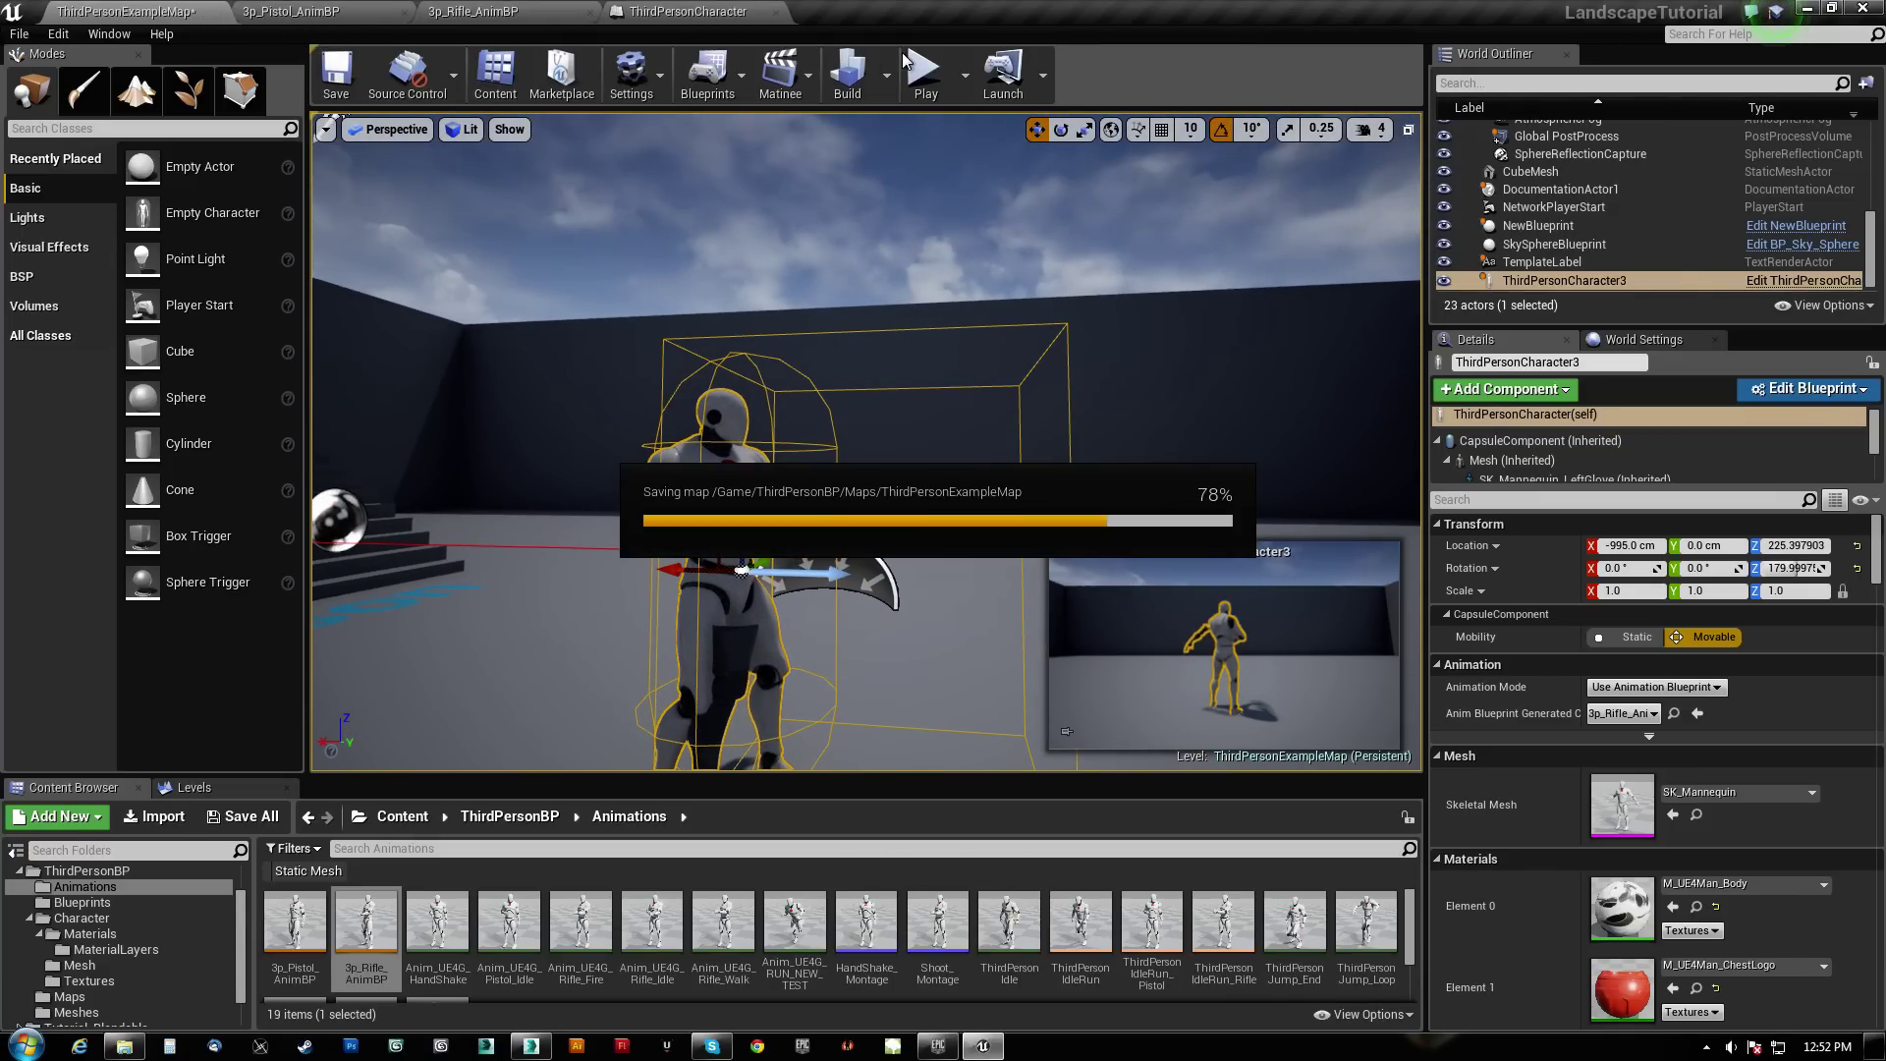
Play-test ThirdPersonExampleMap, swapping repeatedly between the rifle and the pistol, and end the play session
{"action": "left_click", "coordinate": [927, 79]}
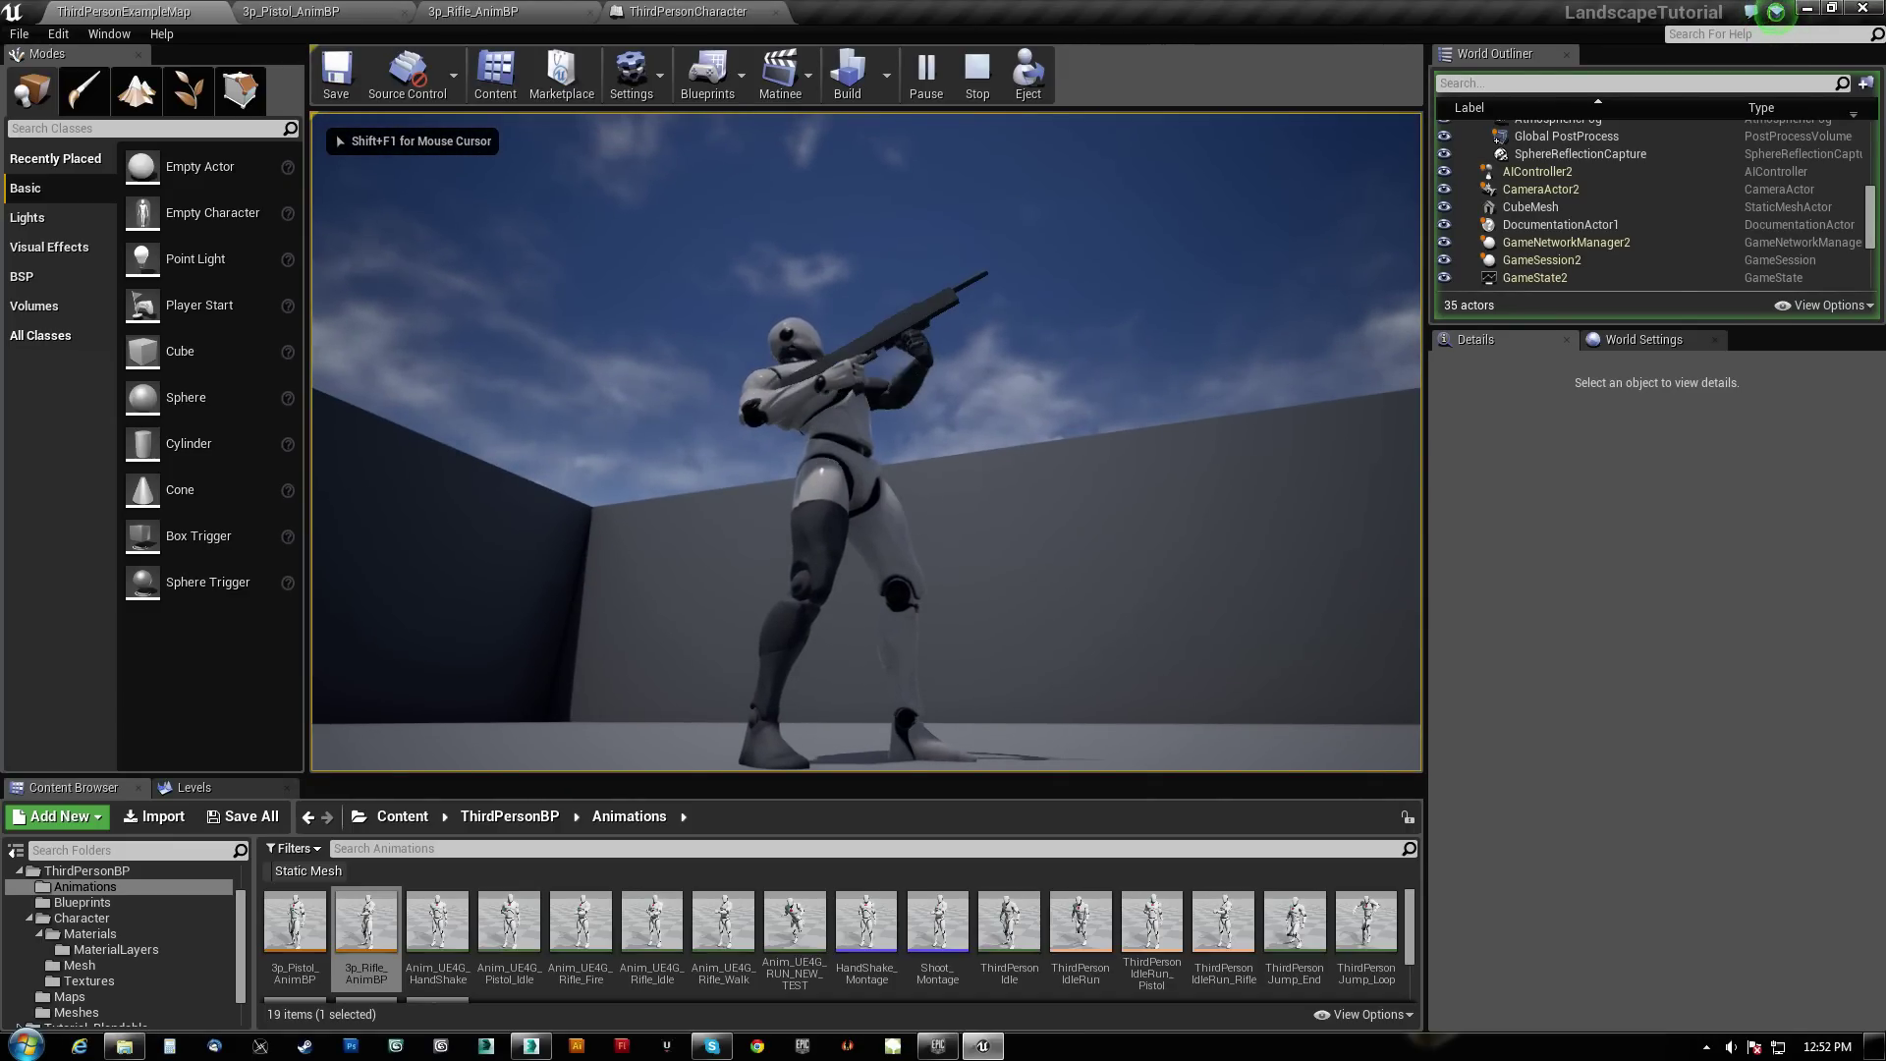
{"action": "key", "text": "1"}
{"action": "key", "text": "2"}
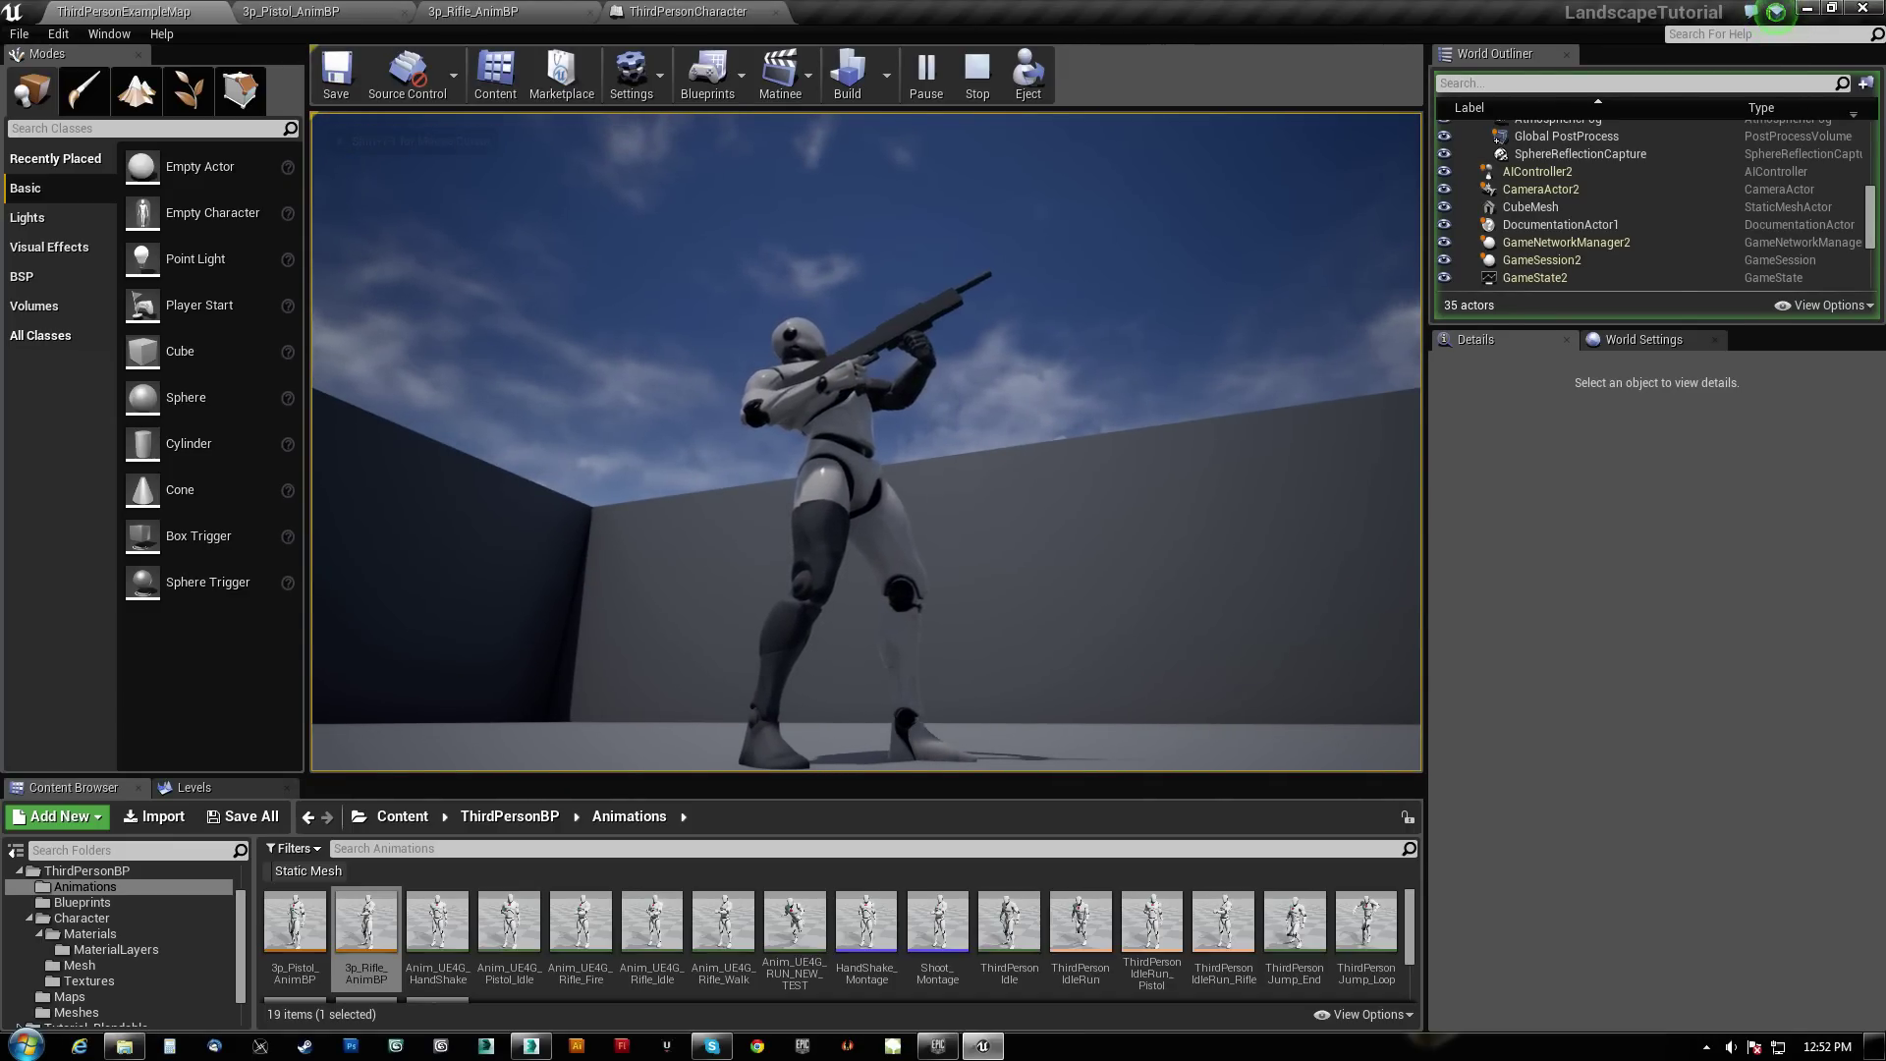
{"action": "key", "text": "1"}
{"action": "key", "text": "2"}
{"action": "key", "text": "1"}
{"action": "key", "text": "1"}
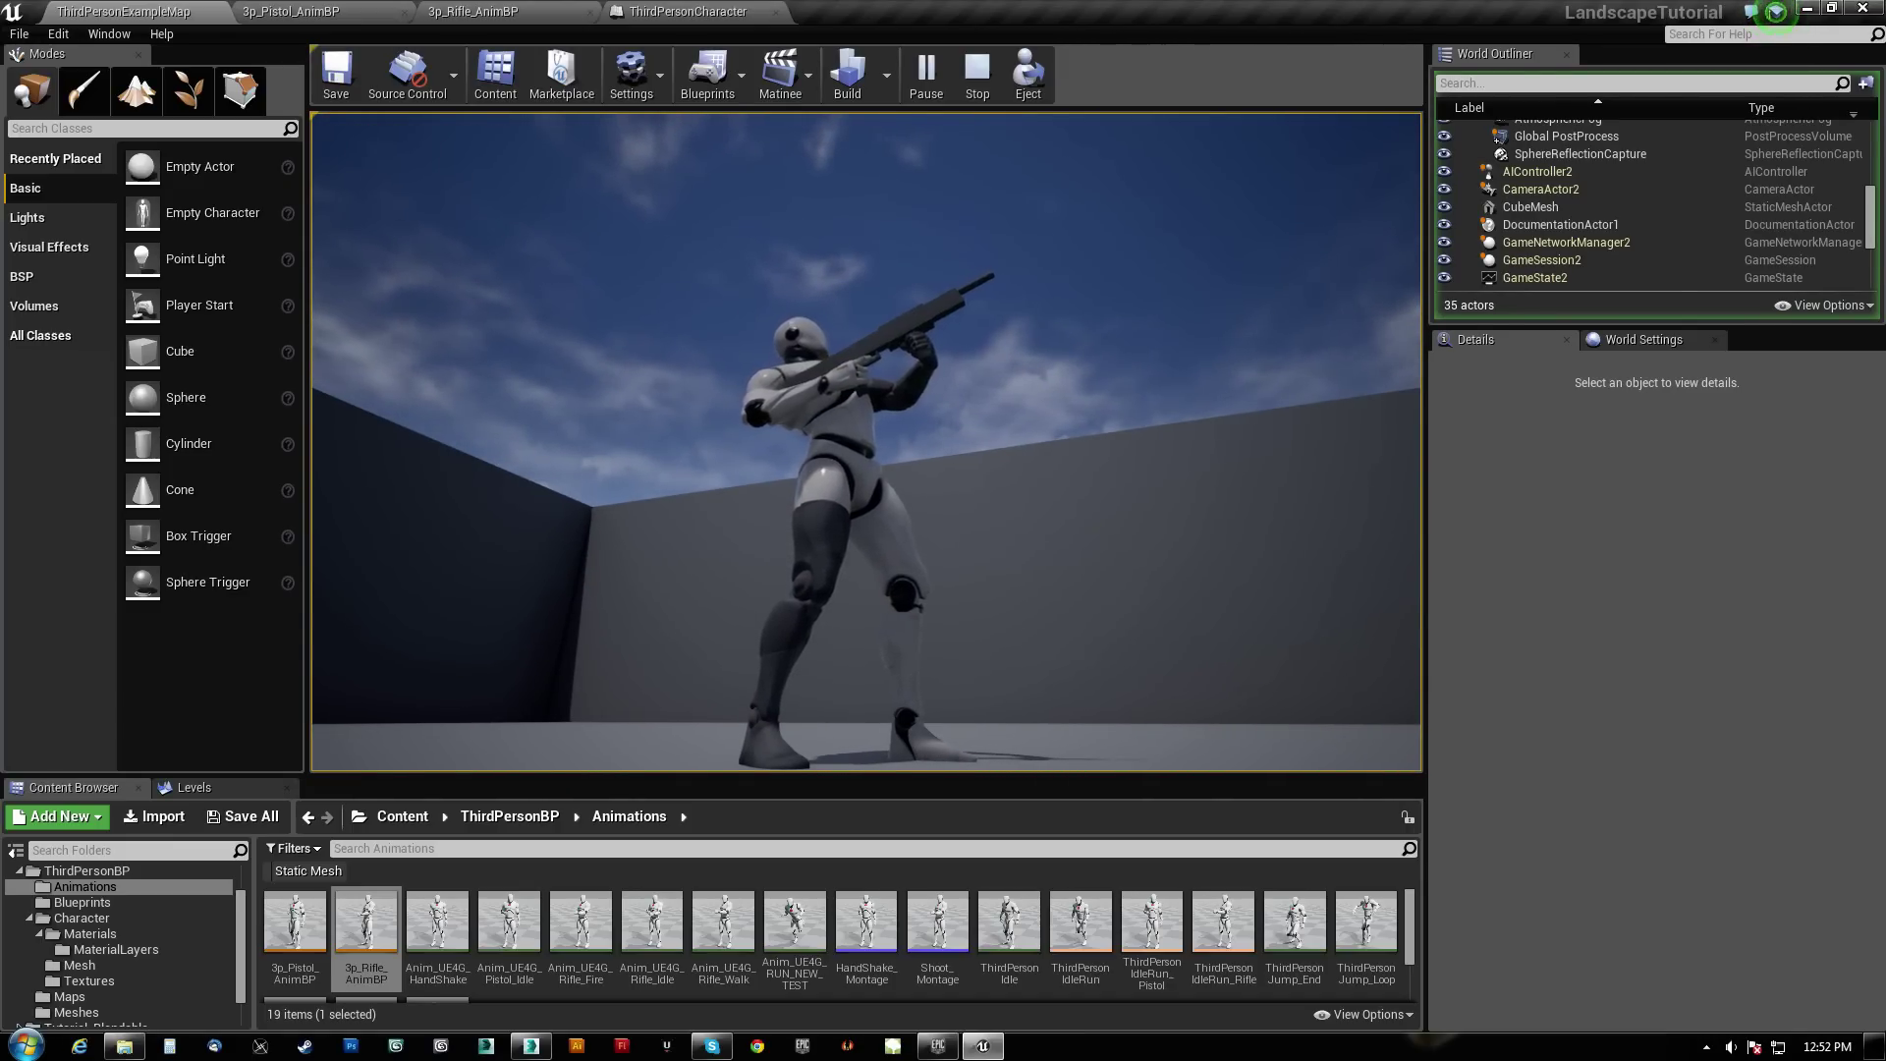
{"action": "key", "text": "2"}
{"action": "key", "text": "1"}
{"action": "key", "text": "2"}
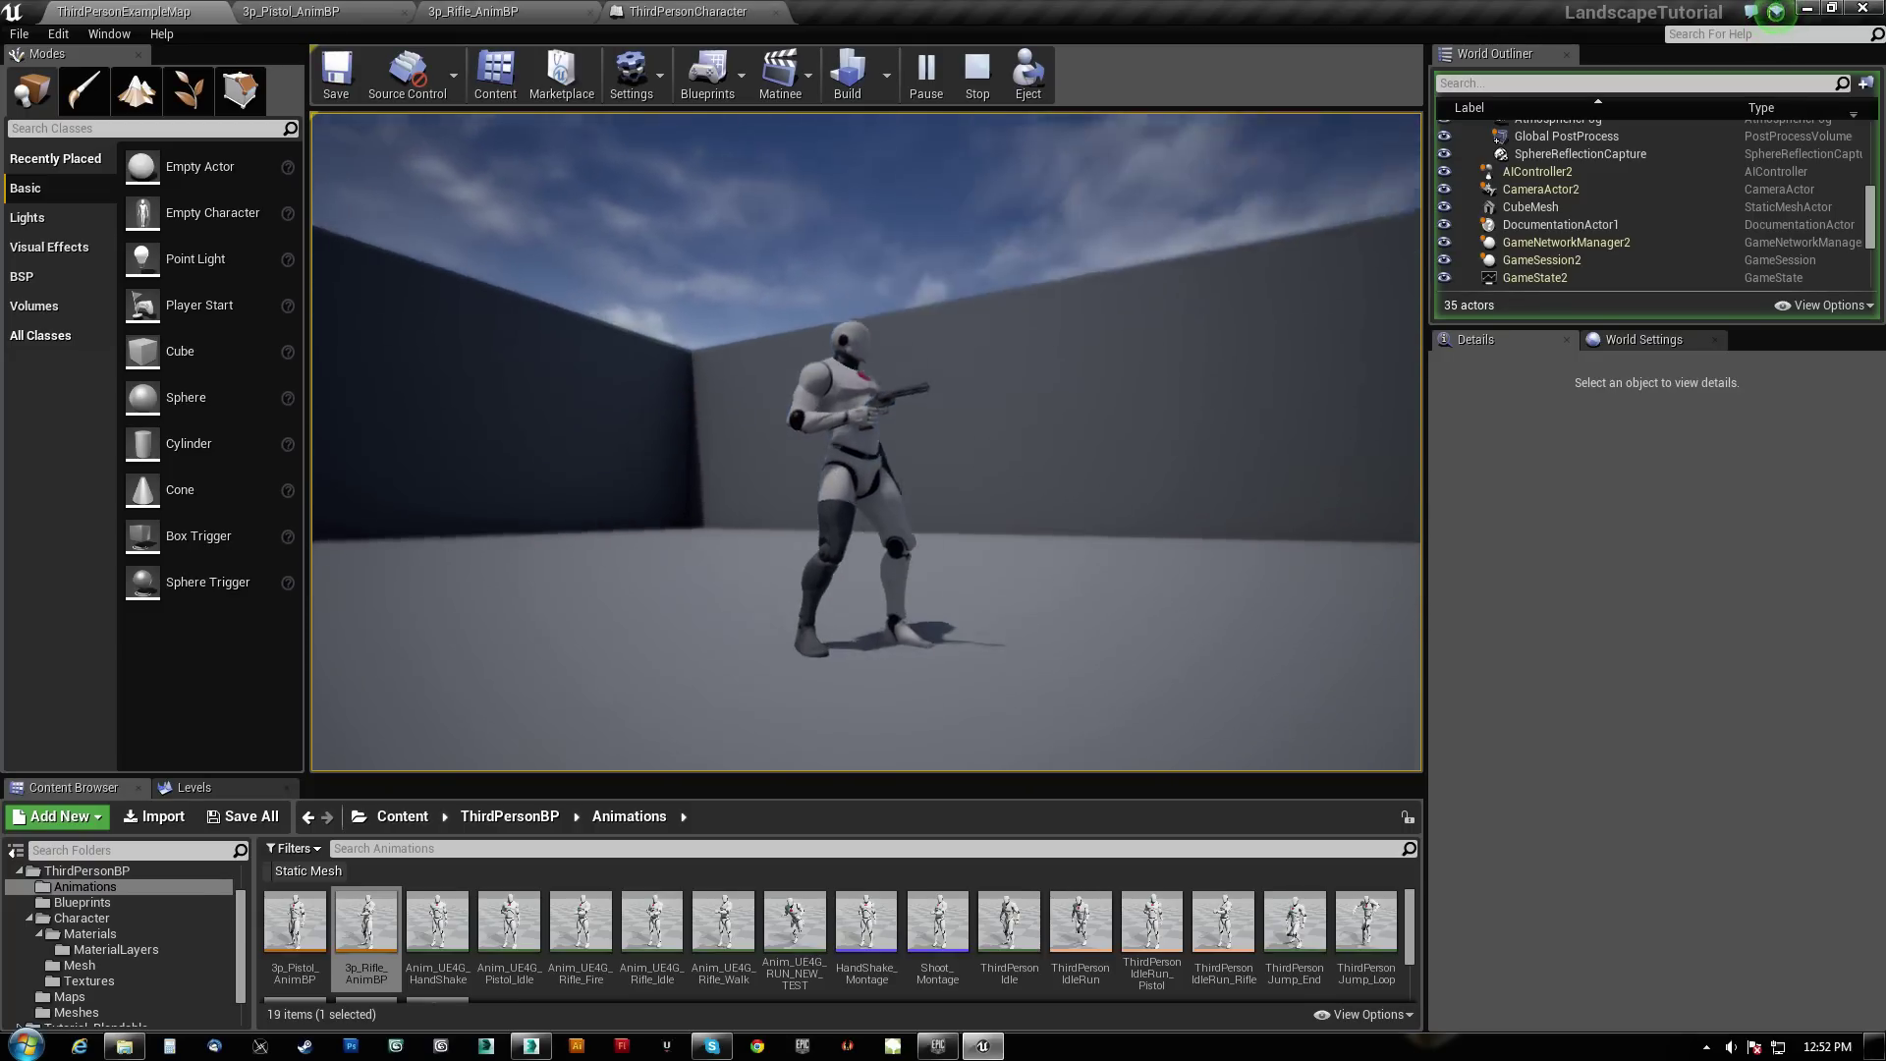
{"action": "key", "text": "1"}
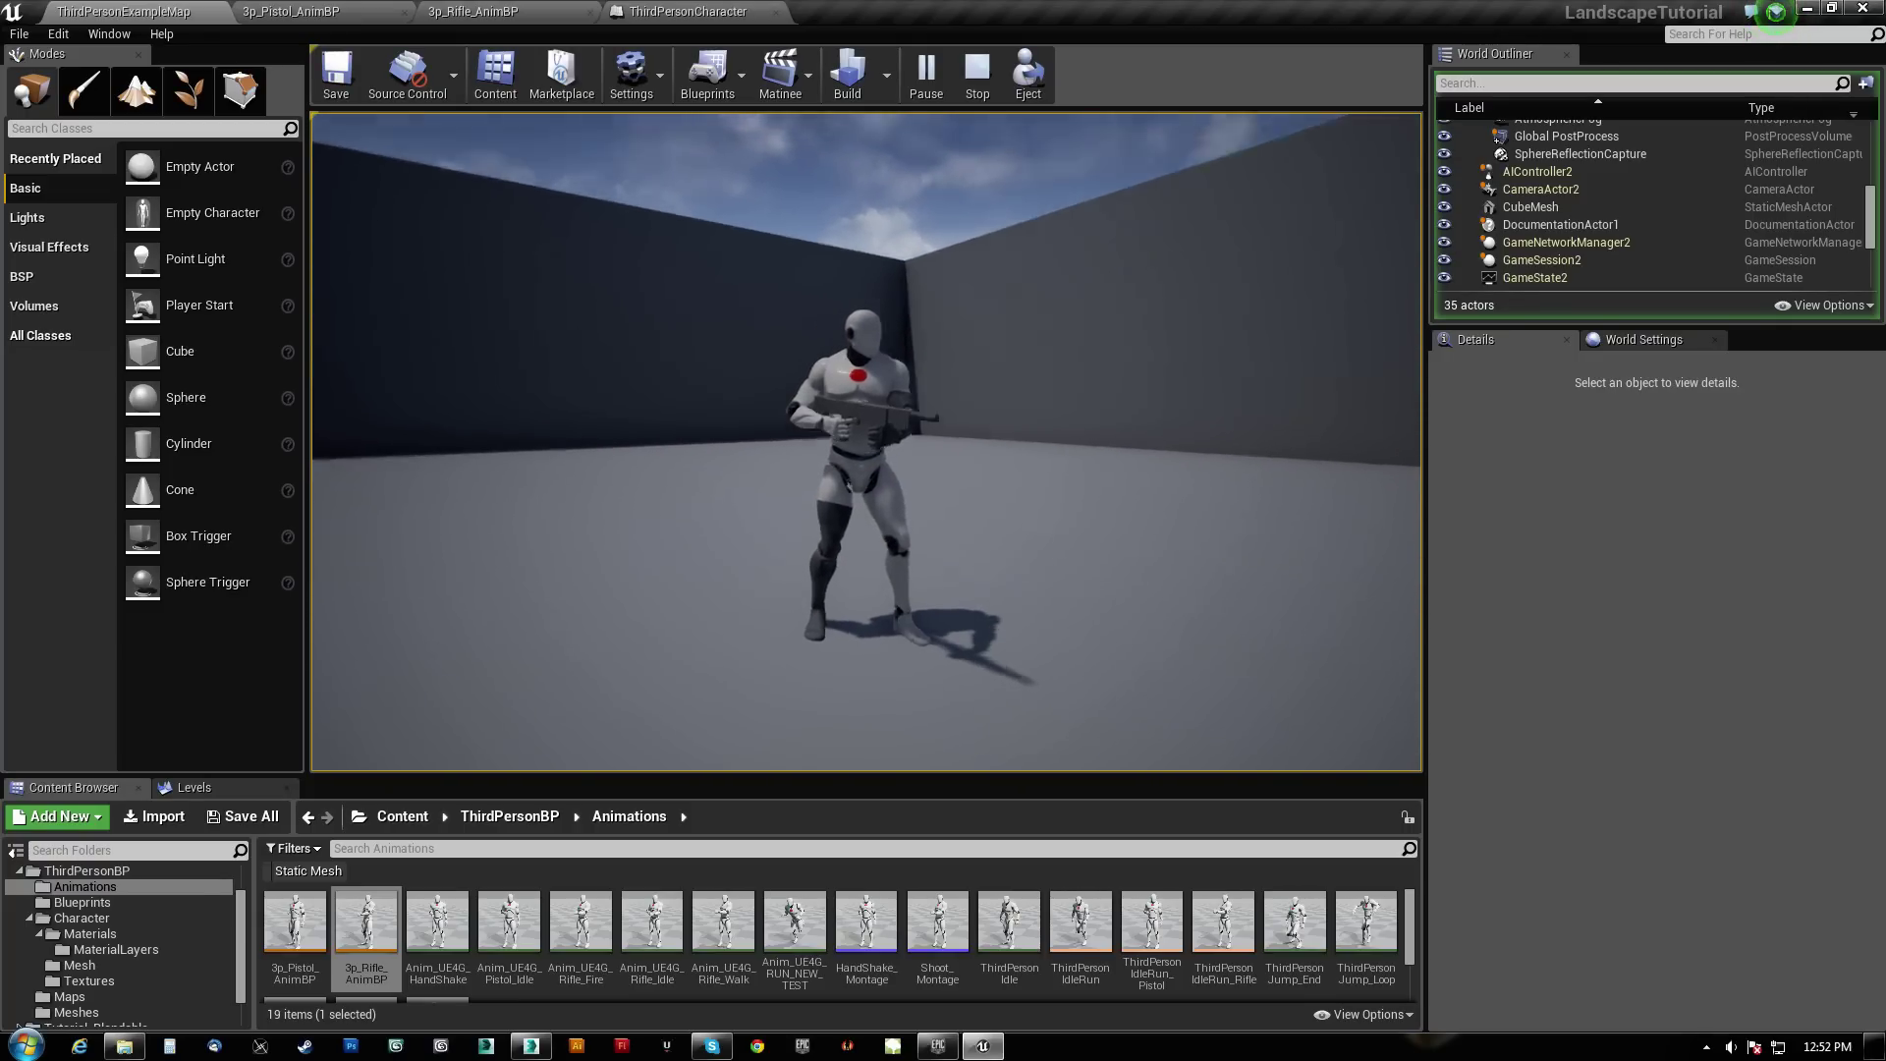
{"action": "key", "text": "2"}
{"action": "key", "text": "1"}
{"action": "key", "text": "2"}
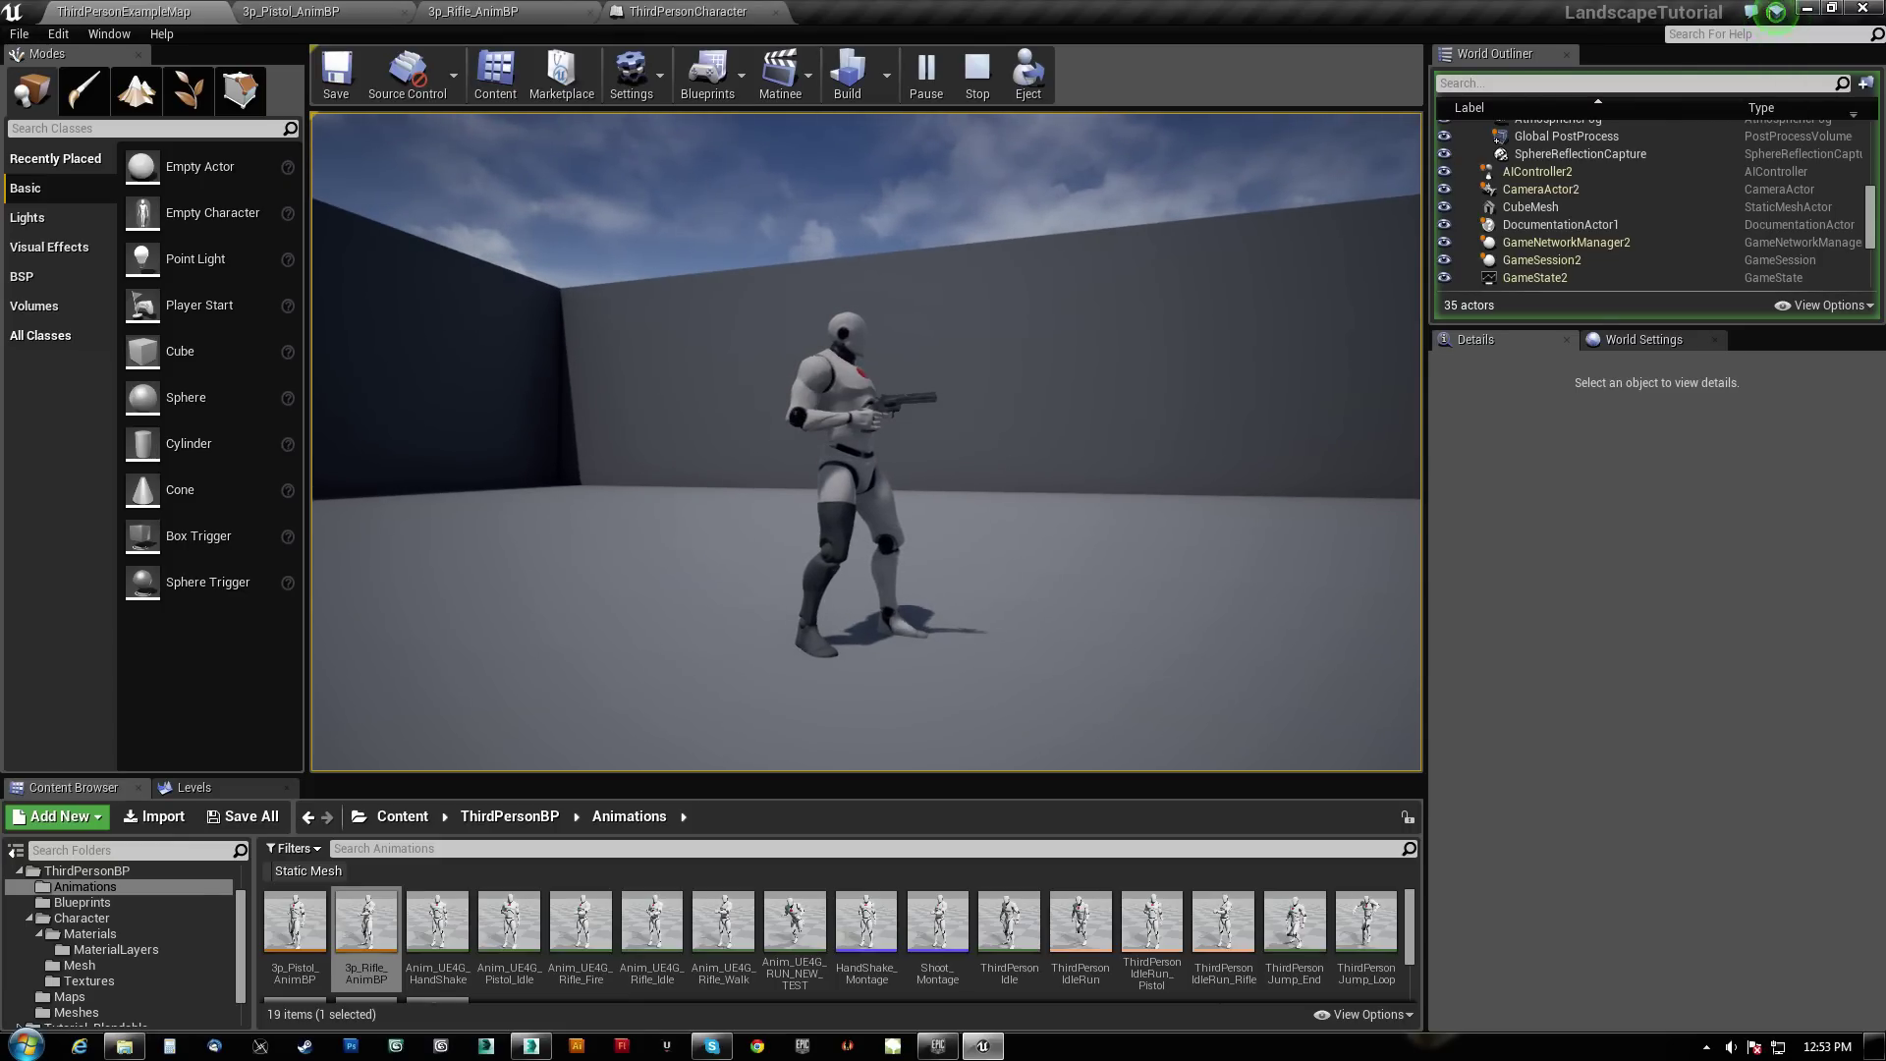
{"action": "key", "text": "1"}
{"action": "key", "text": "2"}
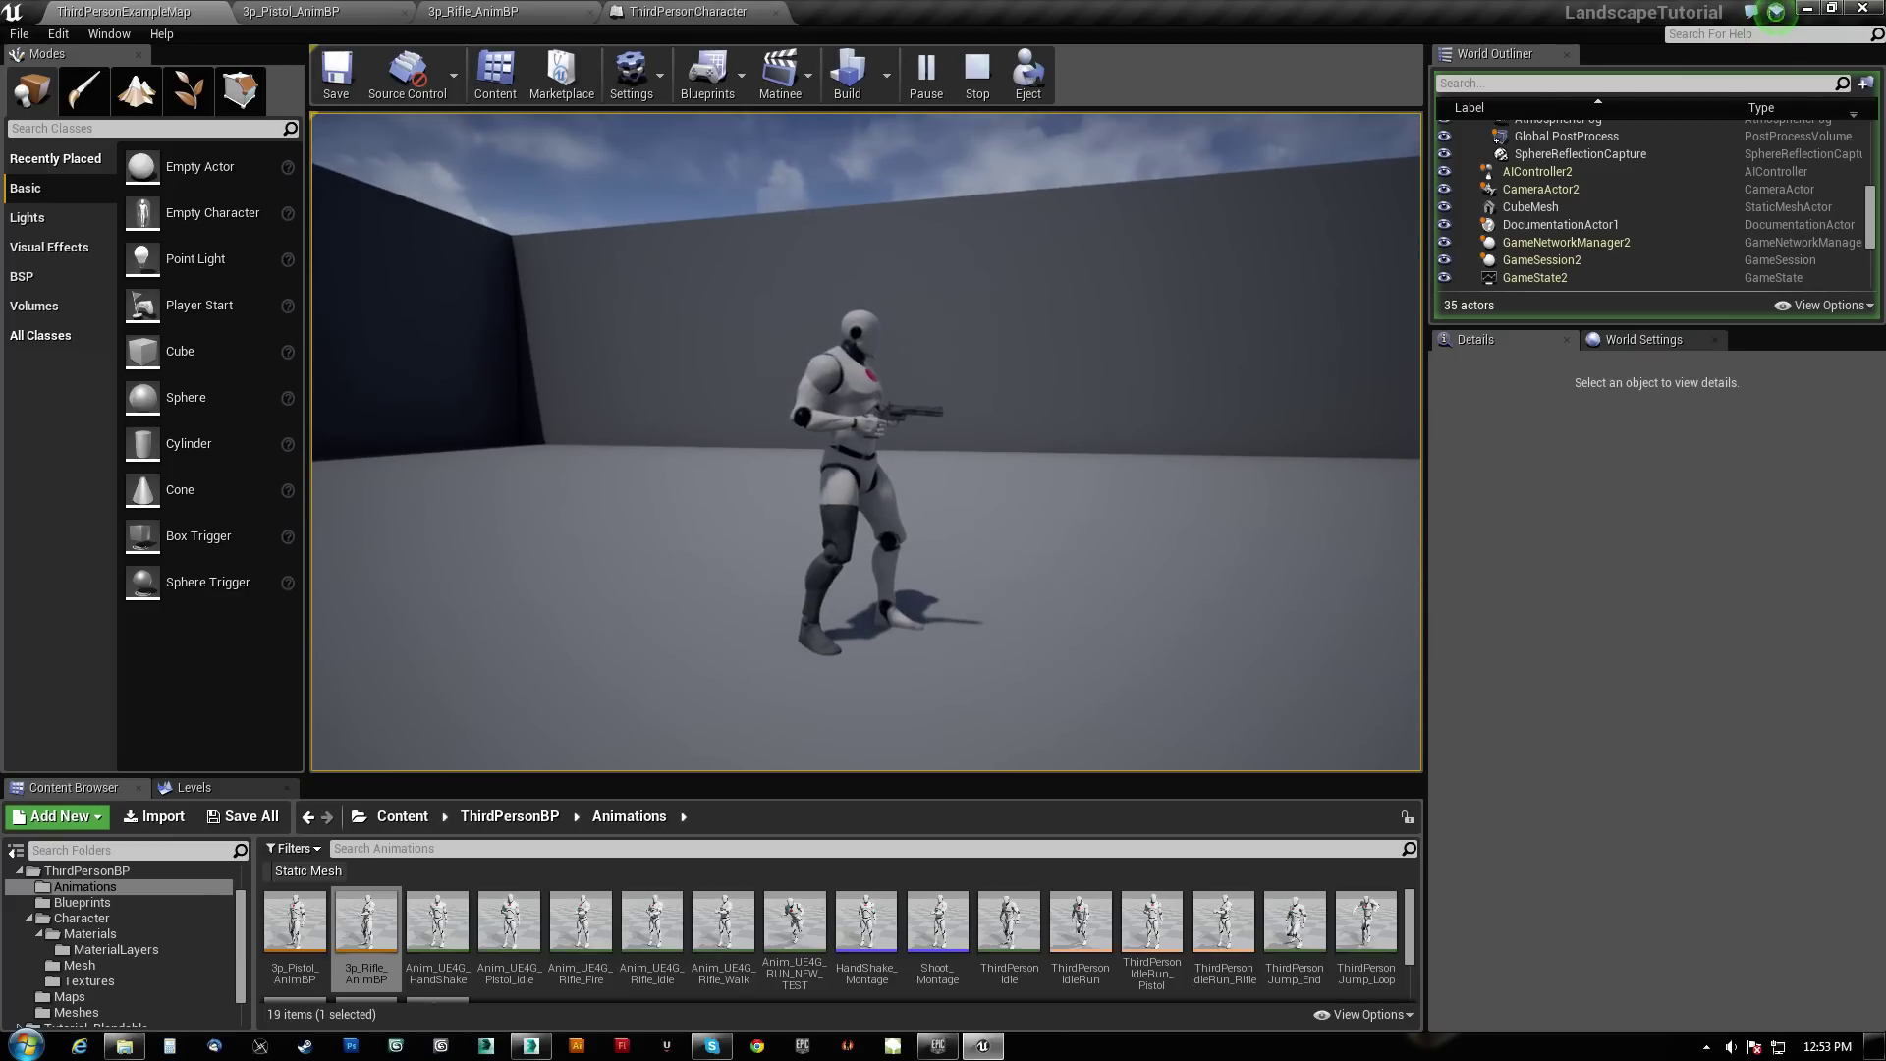
{"action": "key", "text": "1"}
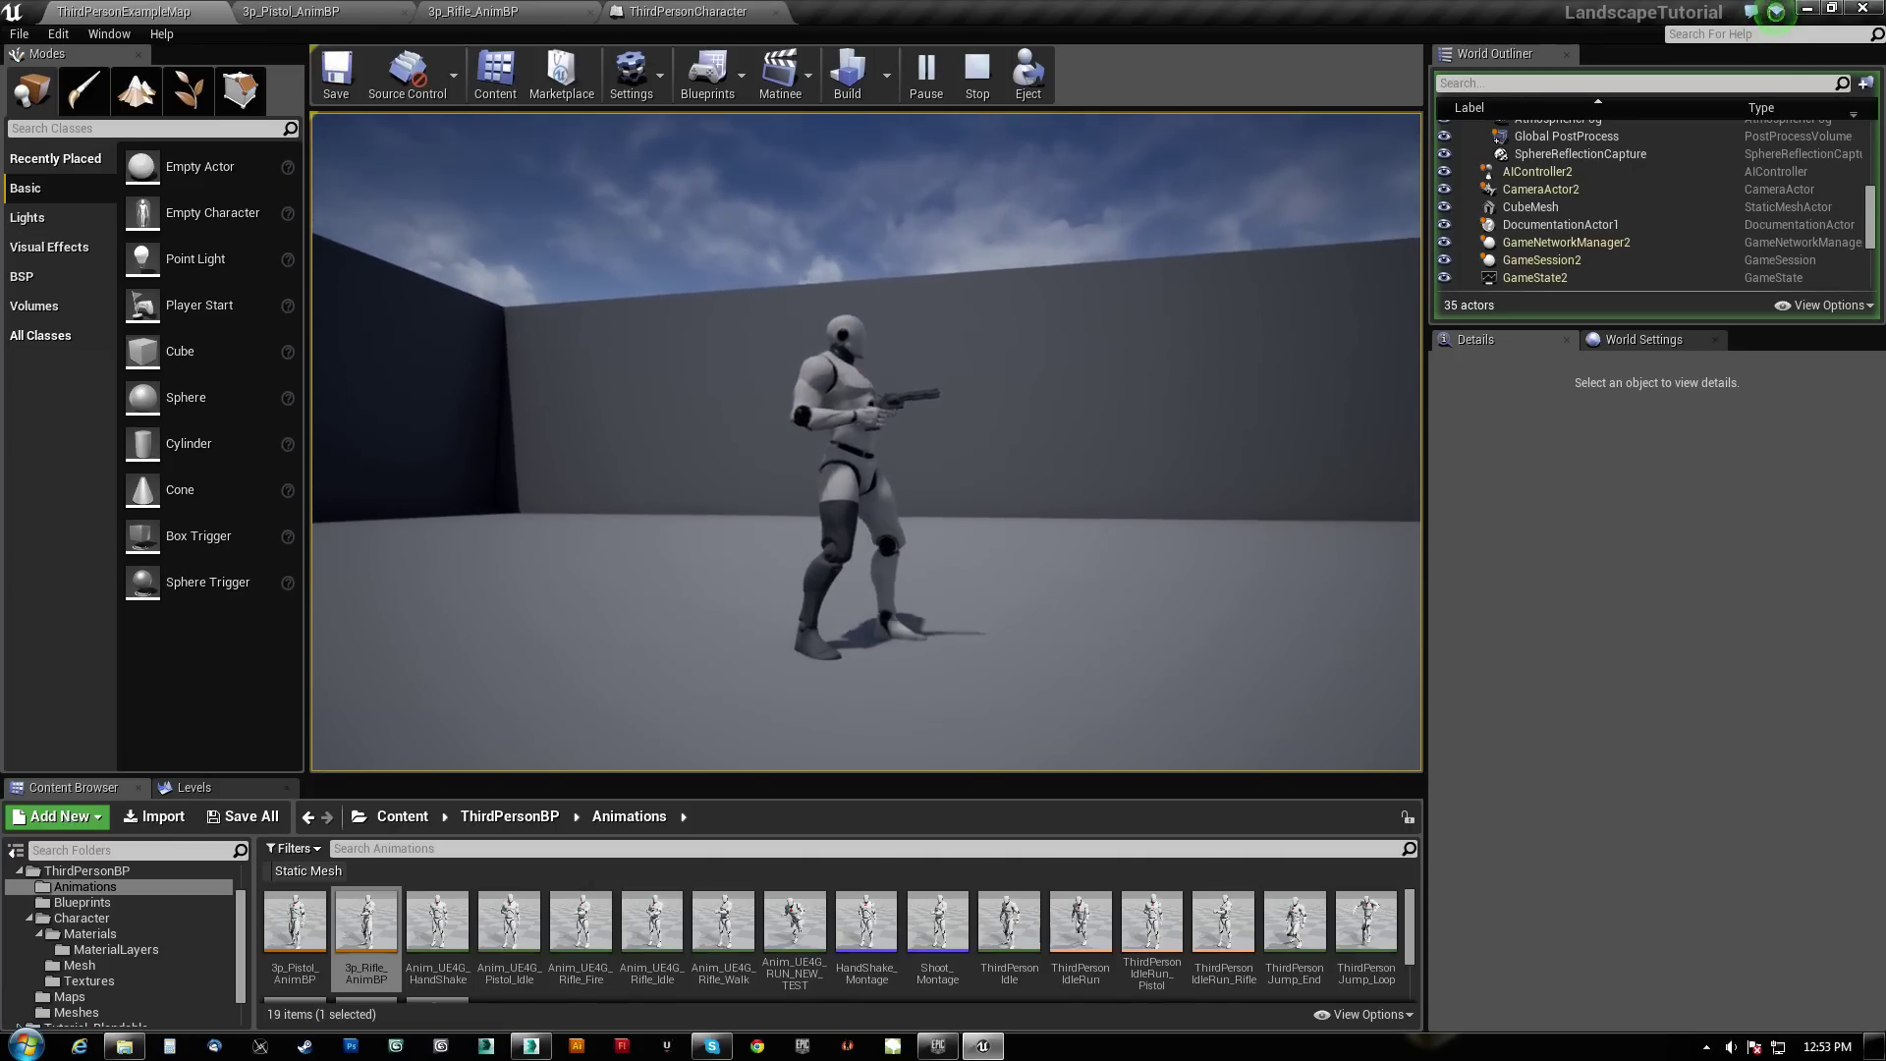
{"action": "key", "text": "1"}
{"action": "key", "text": "2"}
{"action": "key", "text": "1"}
{"action": "key", "text": "2"}
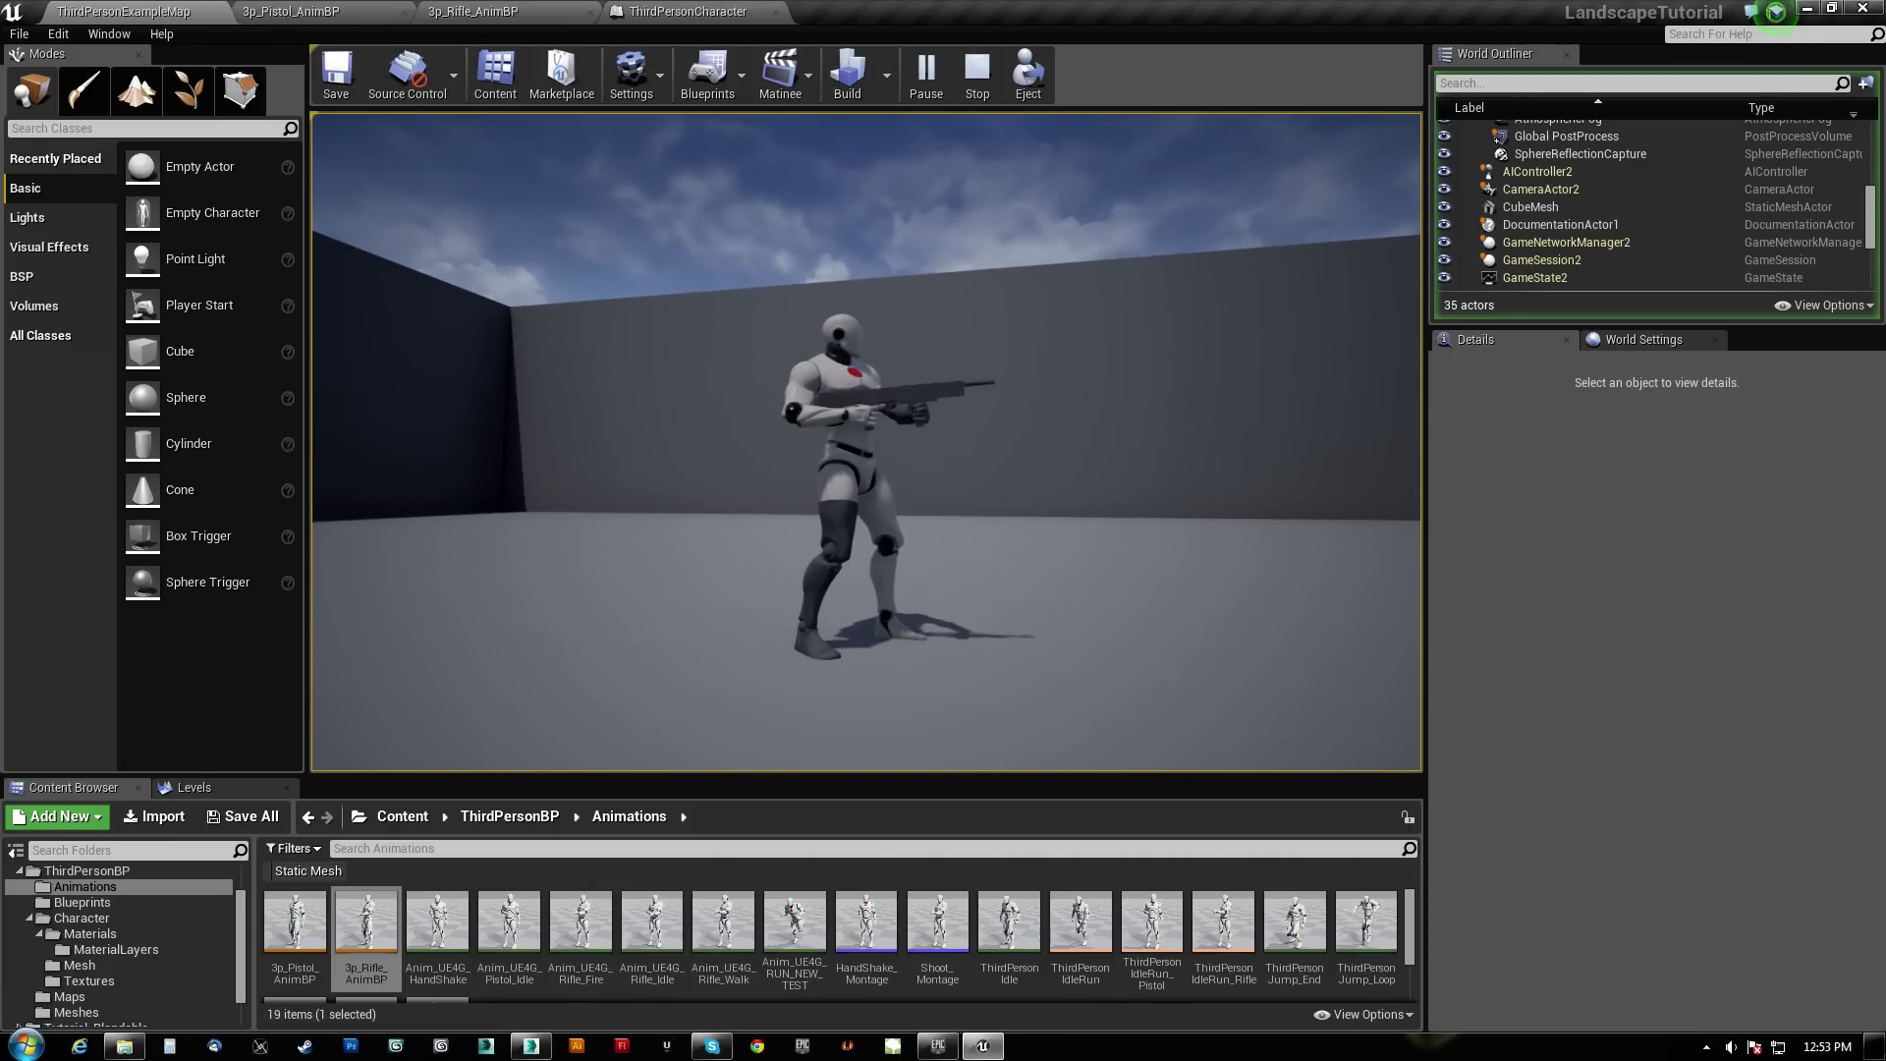
{"action": "key", "text": "1"}
{"action": "key", "text": "2"}
{"action": "key", "text": "1"}
{"action": "key", "text": "2"}
{"action": "key", "text": "1"}
{"action": "key", "text": "2"}
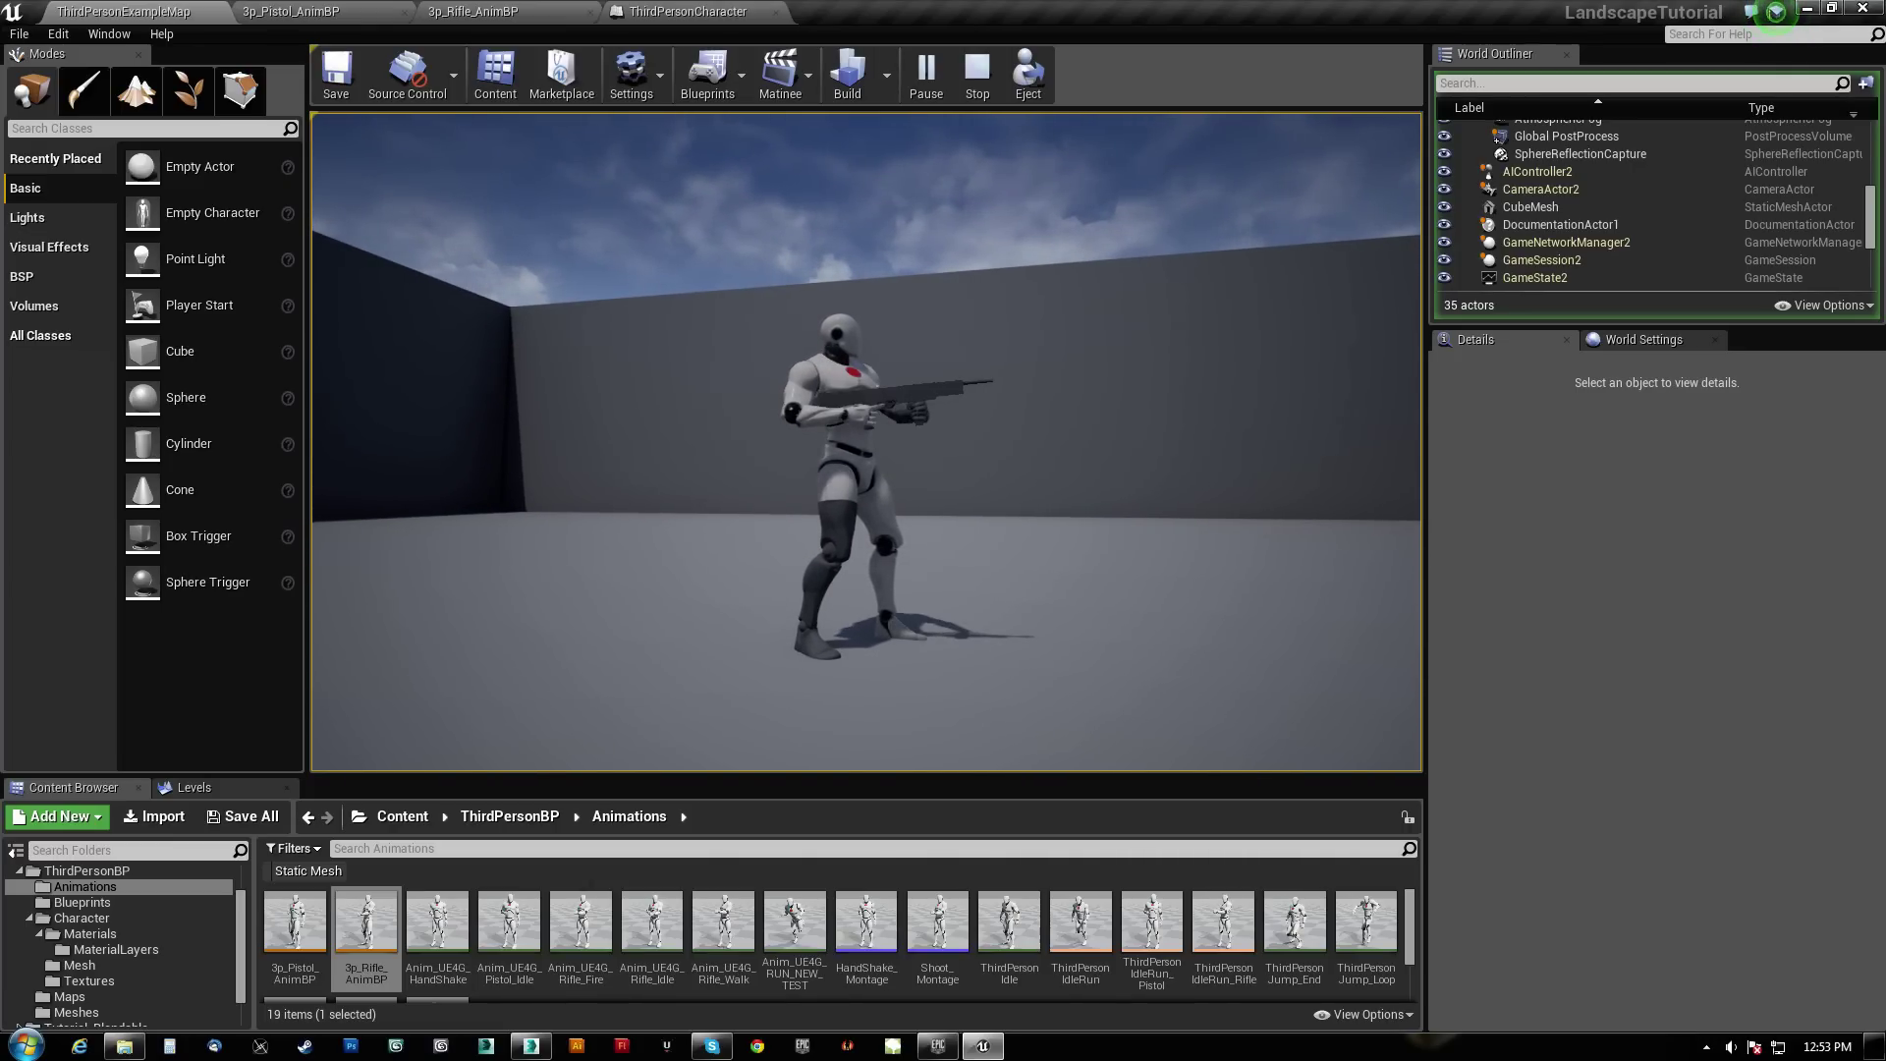
{"action": "key", "text": "shift+F1"}
{"action": "key", "text": "Escape"}
In 3p_Pistol_AnimBP's animation mode, widen the asset name column and open the Anim_UE4G_Rifle_Fire animation
{"action": "left_click", "coordinate": [688, 10]}
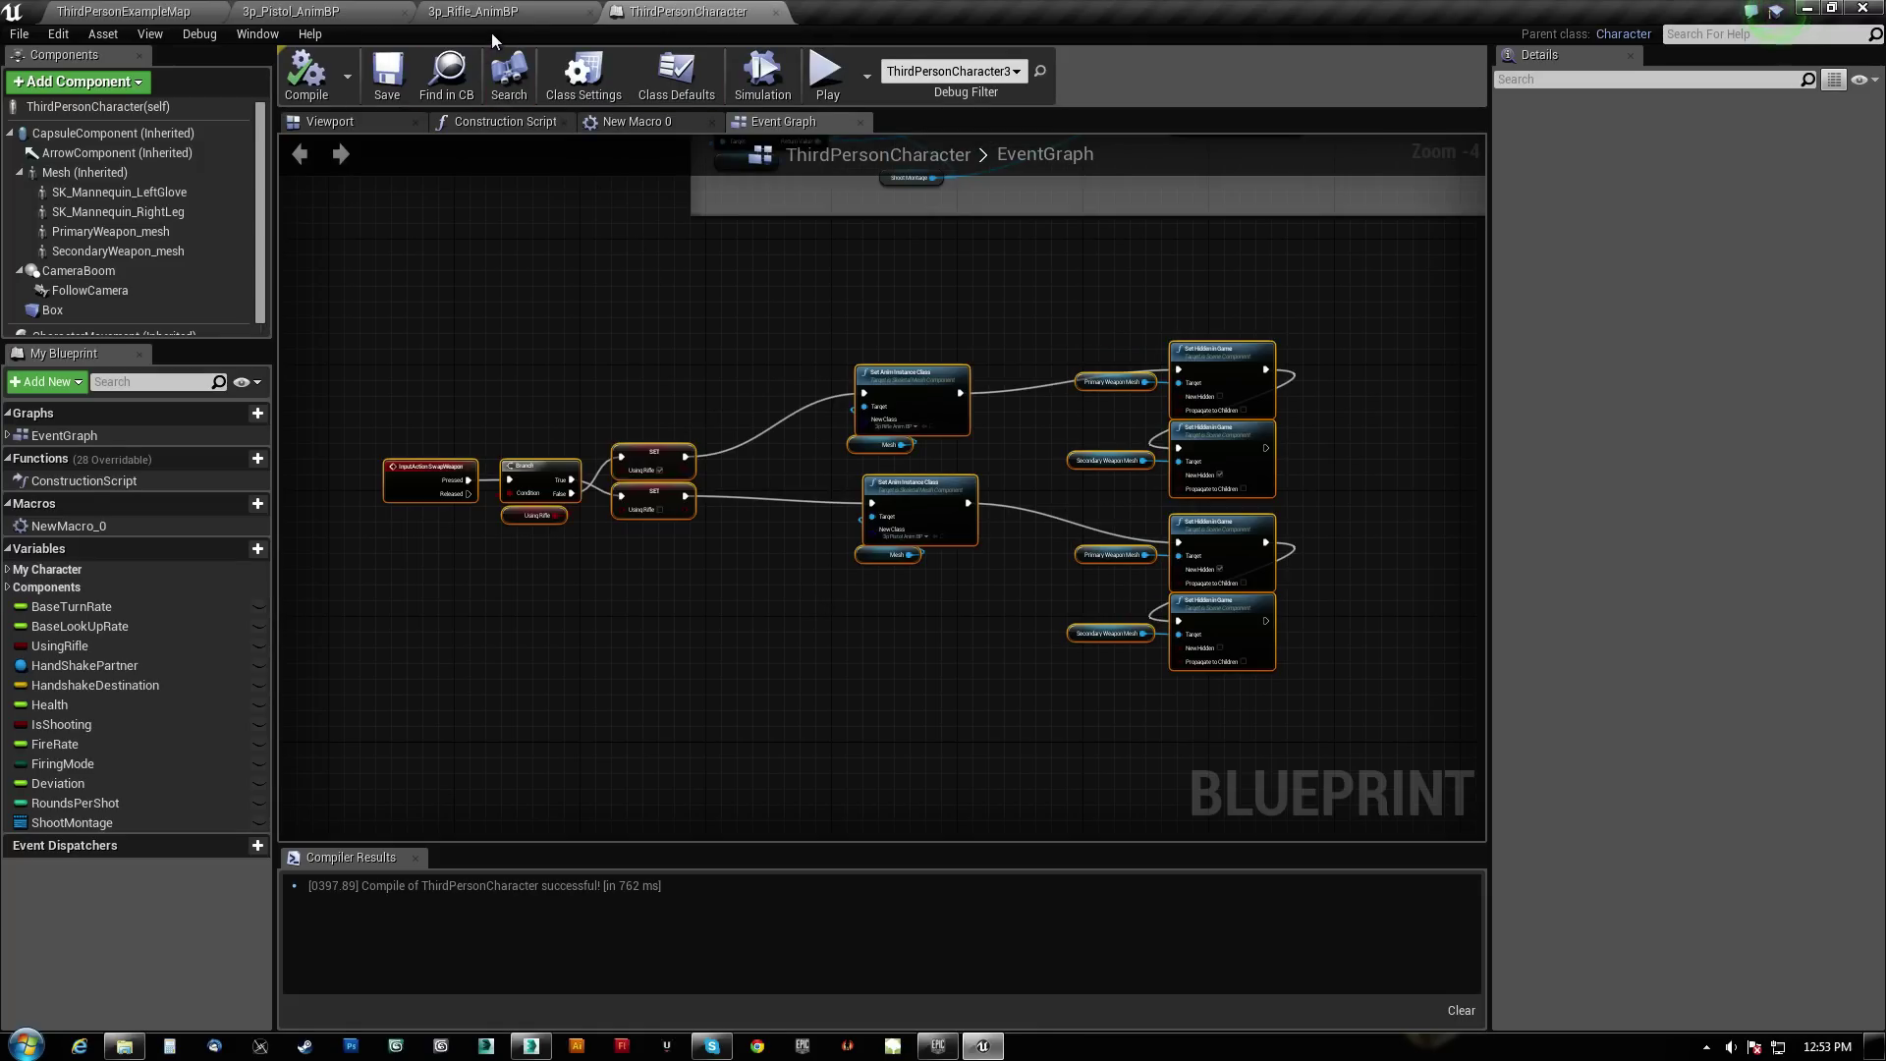
{"action": "left_click", "coordinate": [526, 11]}
{"action": "left_click", "coordinate": [293, 11]}
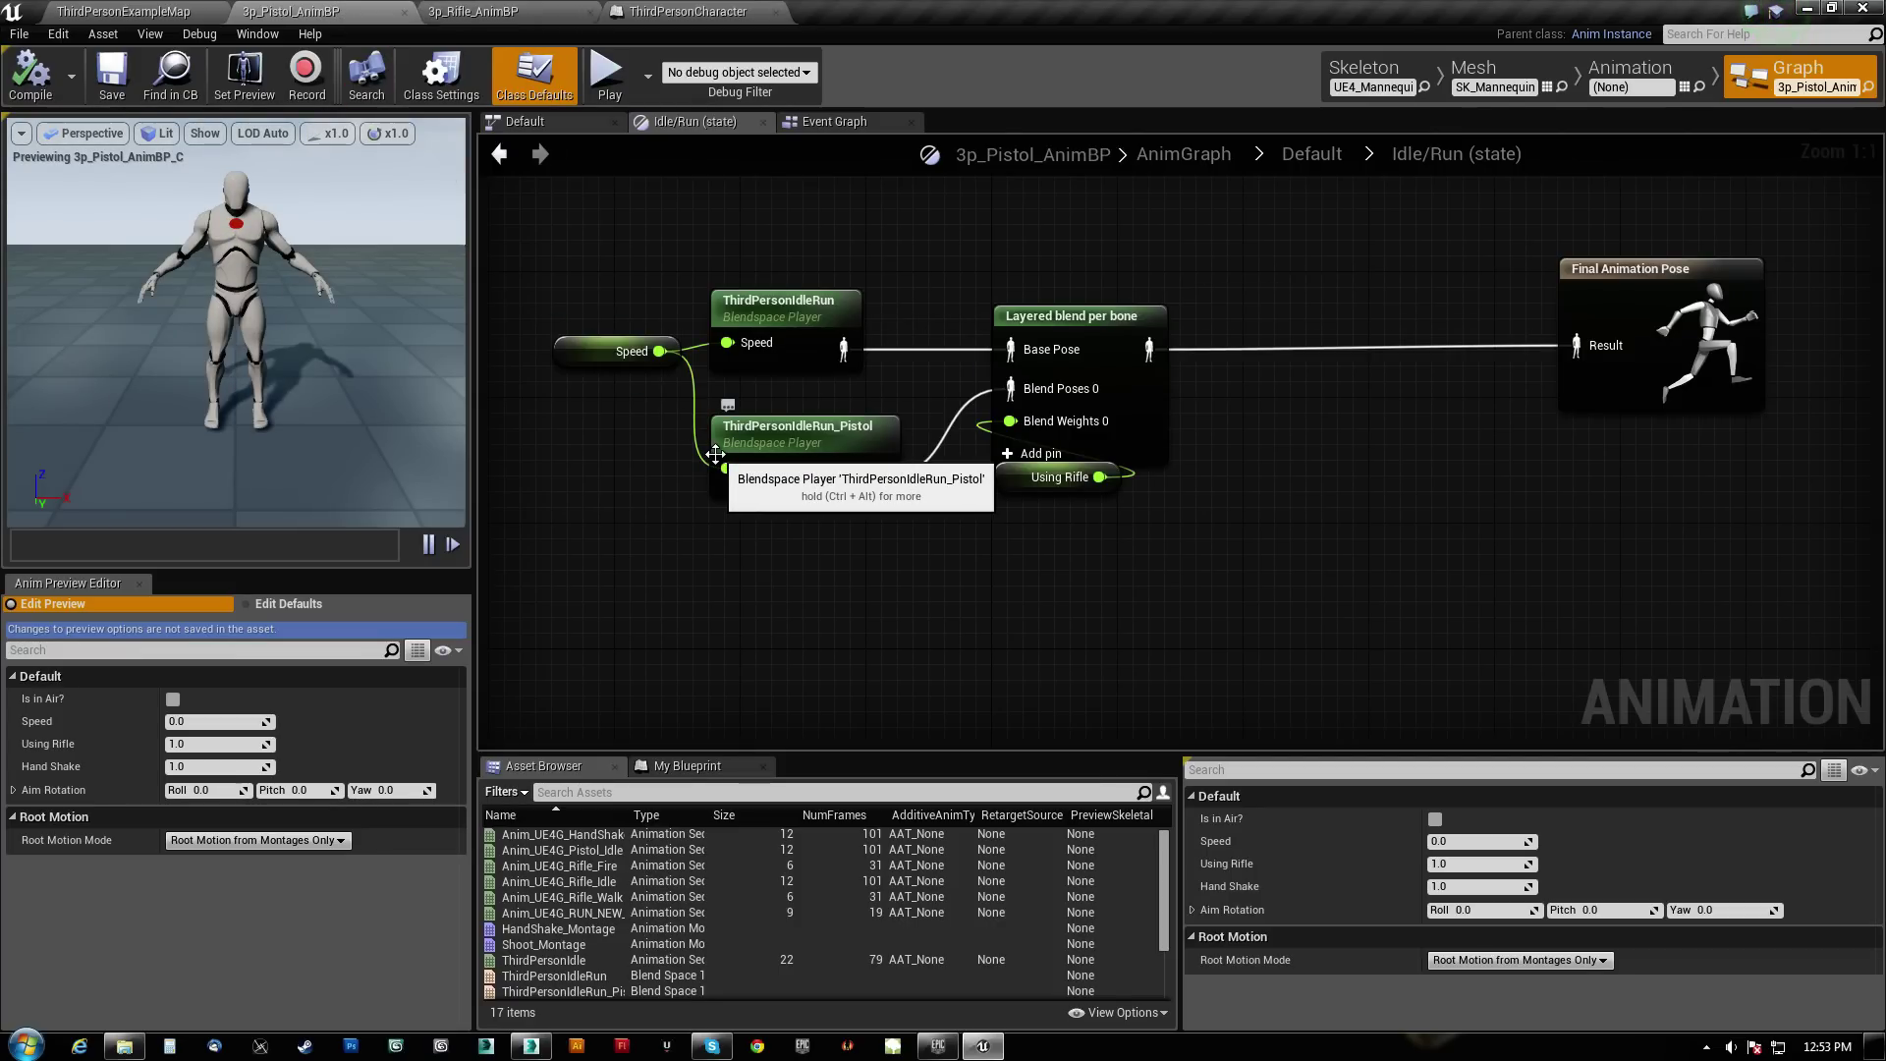
{"action": "left_click", "coordinate": [1631, 71]}
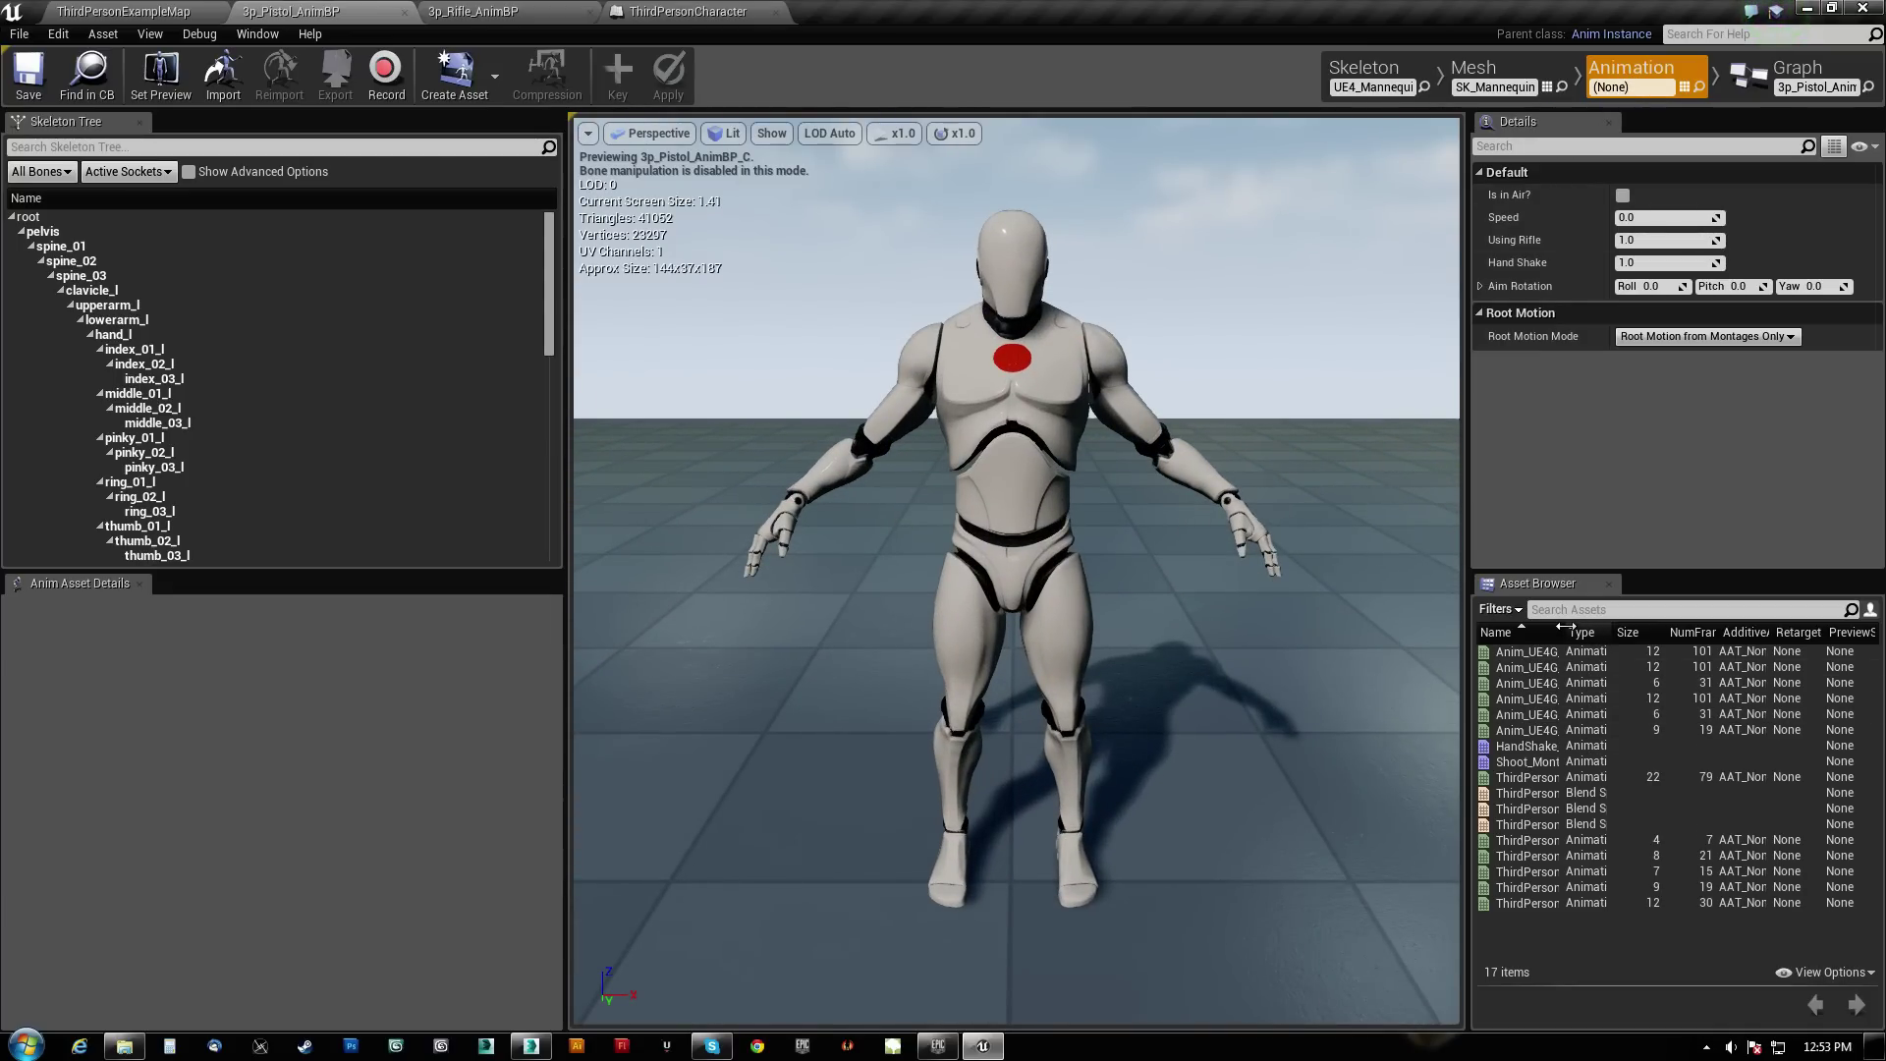
{"action": "left_click_drag", "start_coordinate": [1563, 632], "coordinate": [1737, 630]}
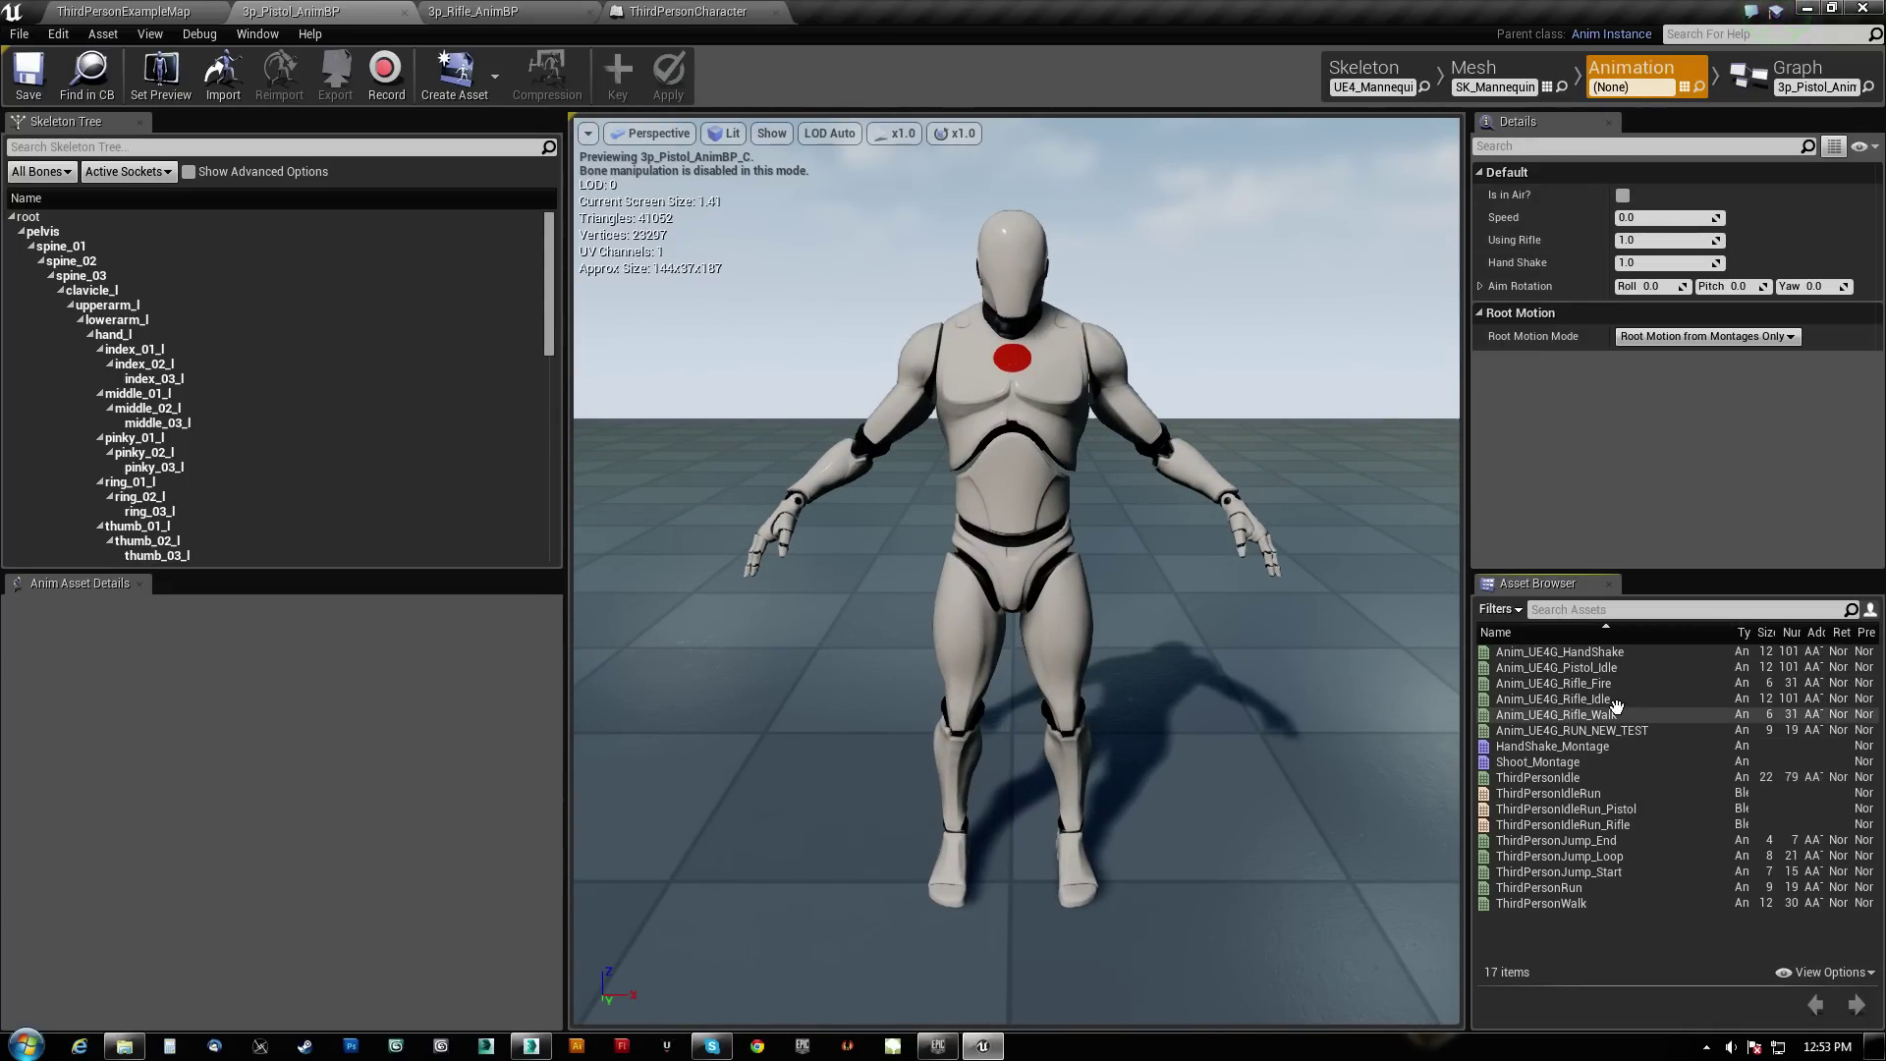
{"action": "double_click", "coordinate": [1579, 685]}
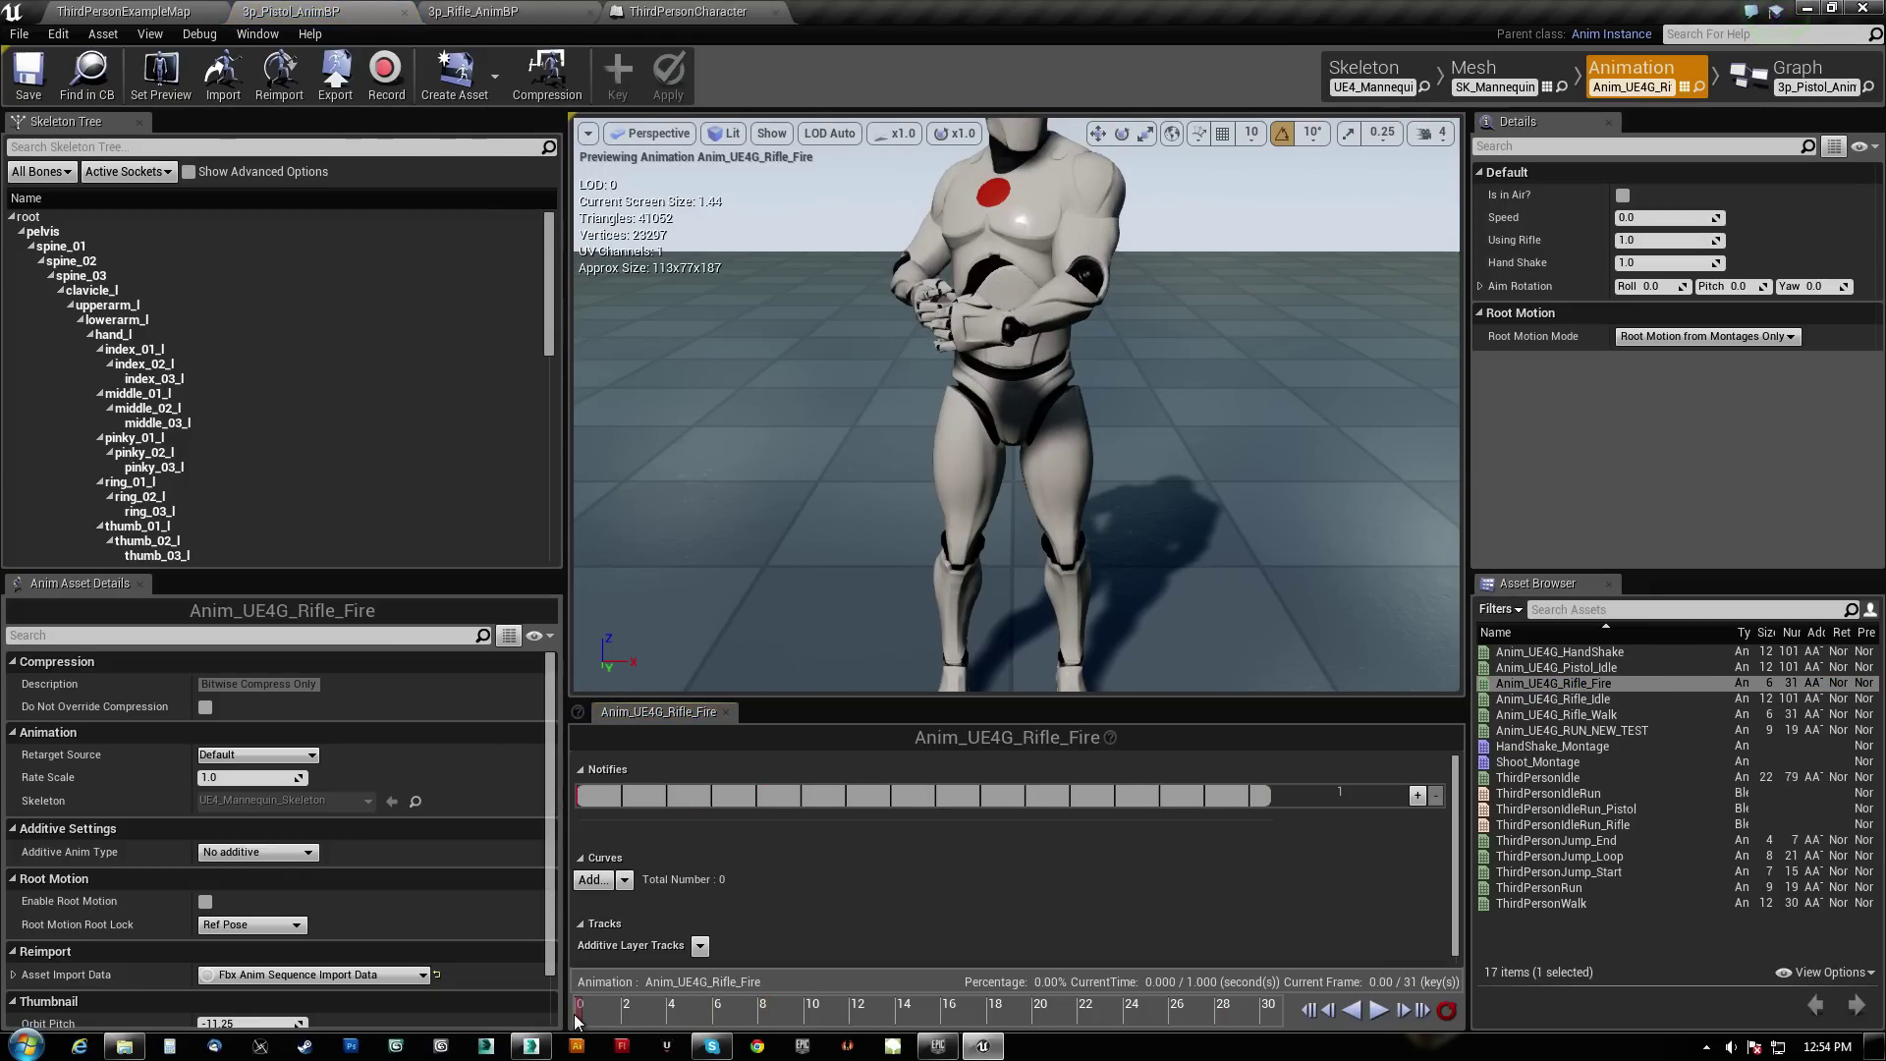
Scrub through the Anim_UE4G_Rifle_Fire animation from start to end and examine the character's pose from several angles
{"action": "left_click_drag", "start_coordinate": [730, 1016], "coordinate": [1259, 1009]}
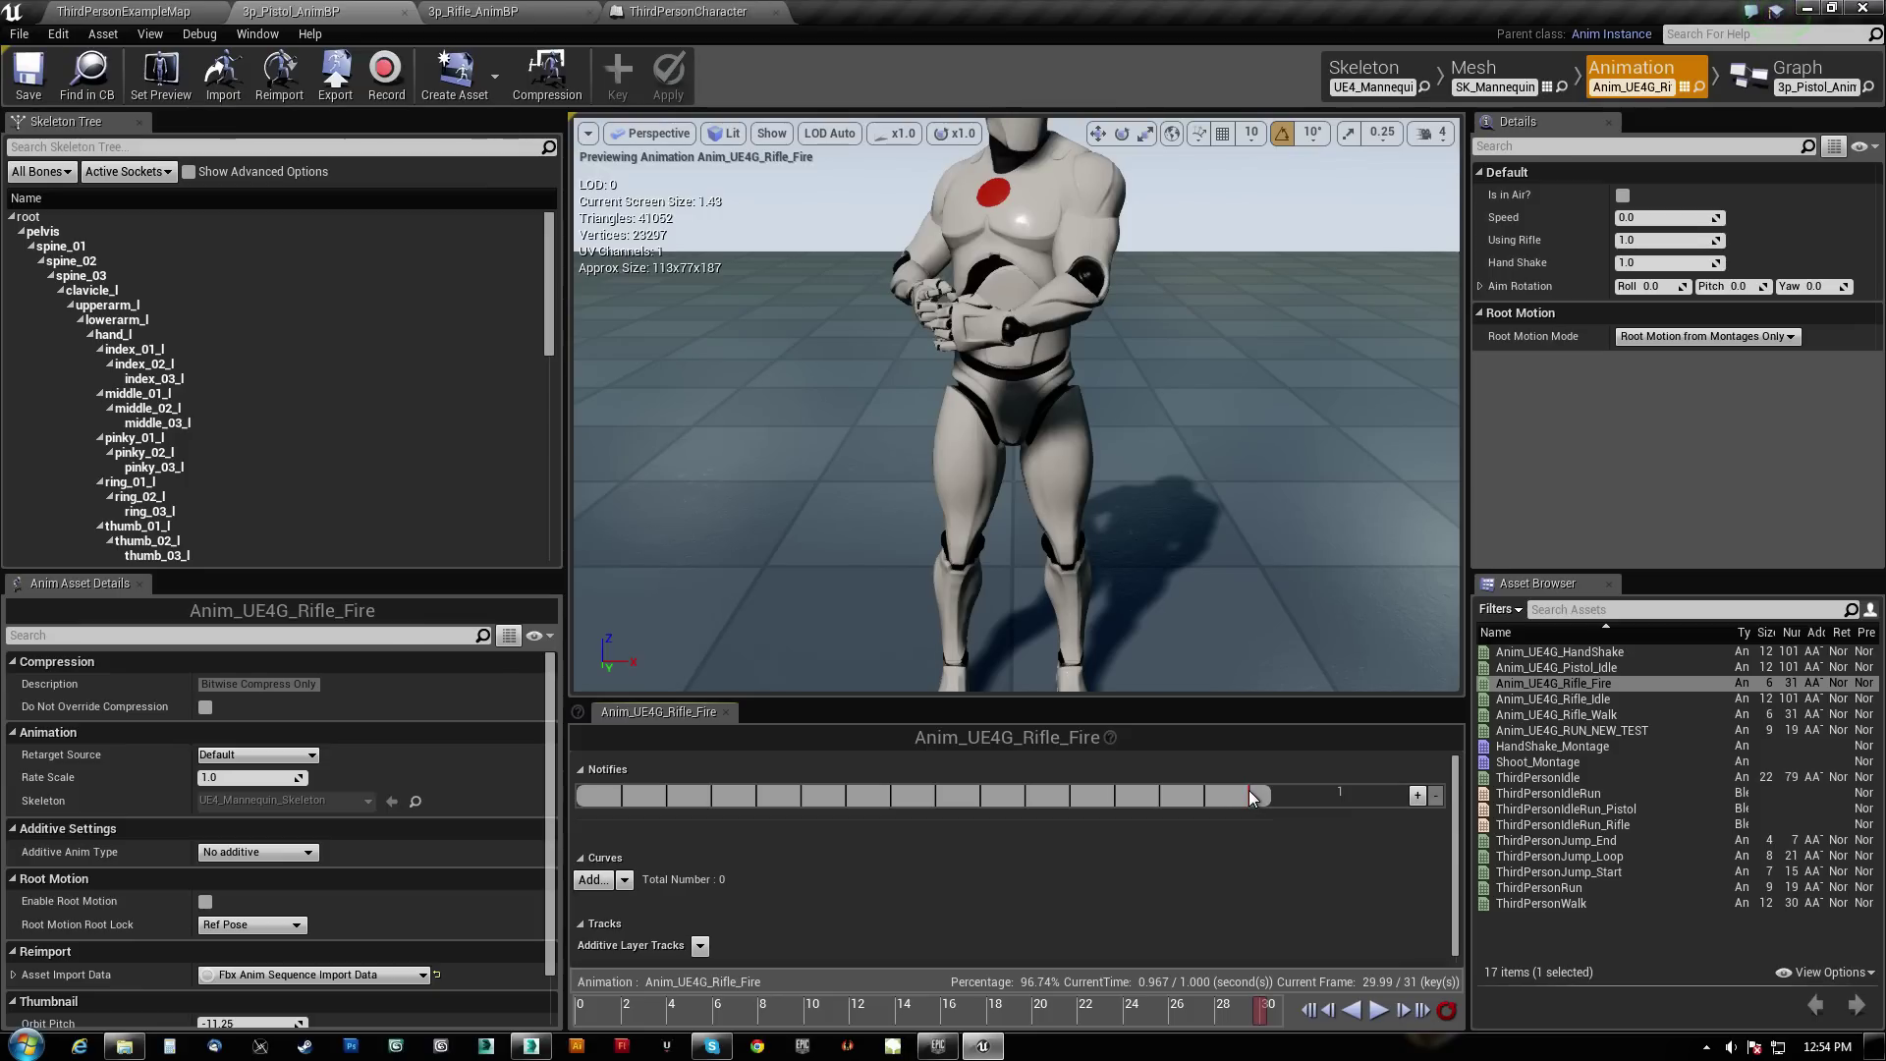
{"action": "mouse_move", "coordinate": [971, 401]}
{"action": "right_mouse_down"}
{"action": "mouse_move", "coordinate": [1022, 442]}
{"action": "mouse_move", "coordinate": [1130, 413]}
{"action": "mouse_move", "coordinate": [1140, 383]}
{"action": "mouse_move", "coordinate": [986, 400]}
{"action": "right_mouse_up"}
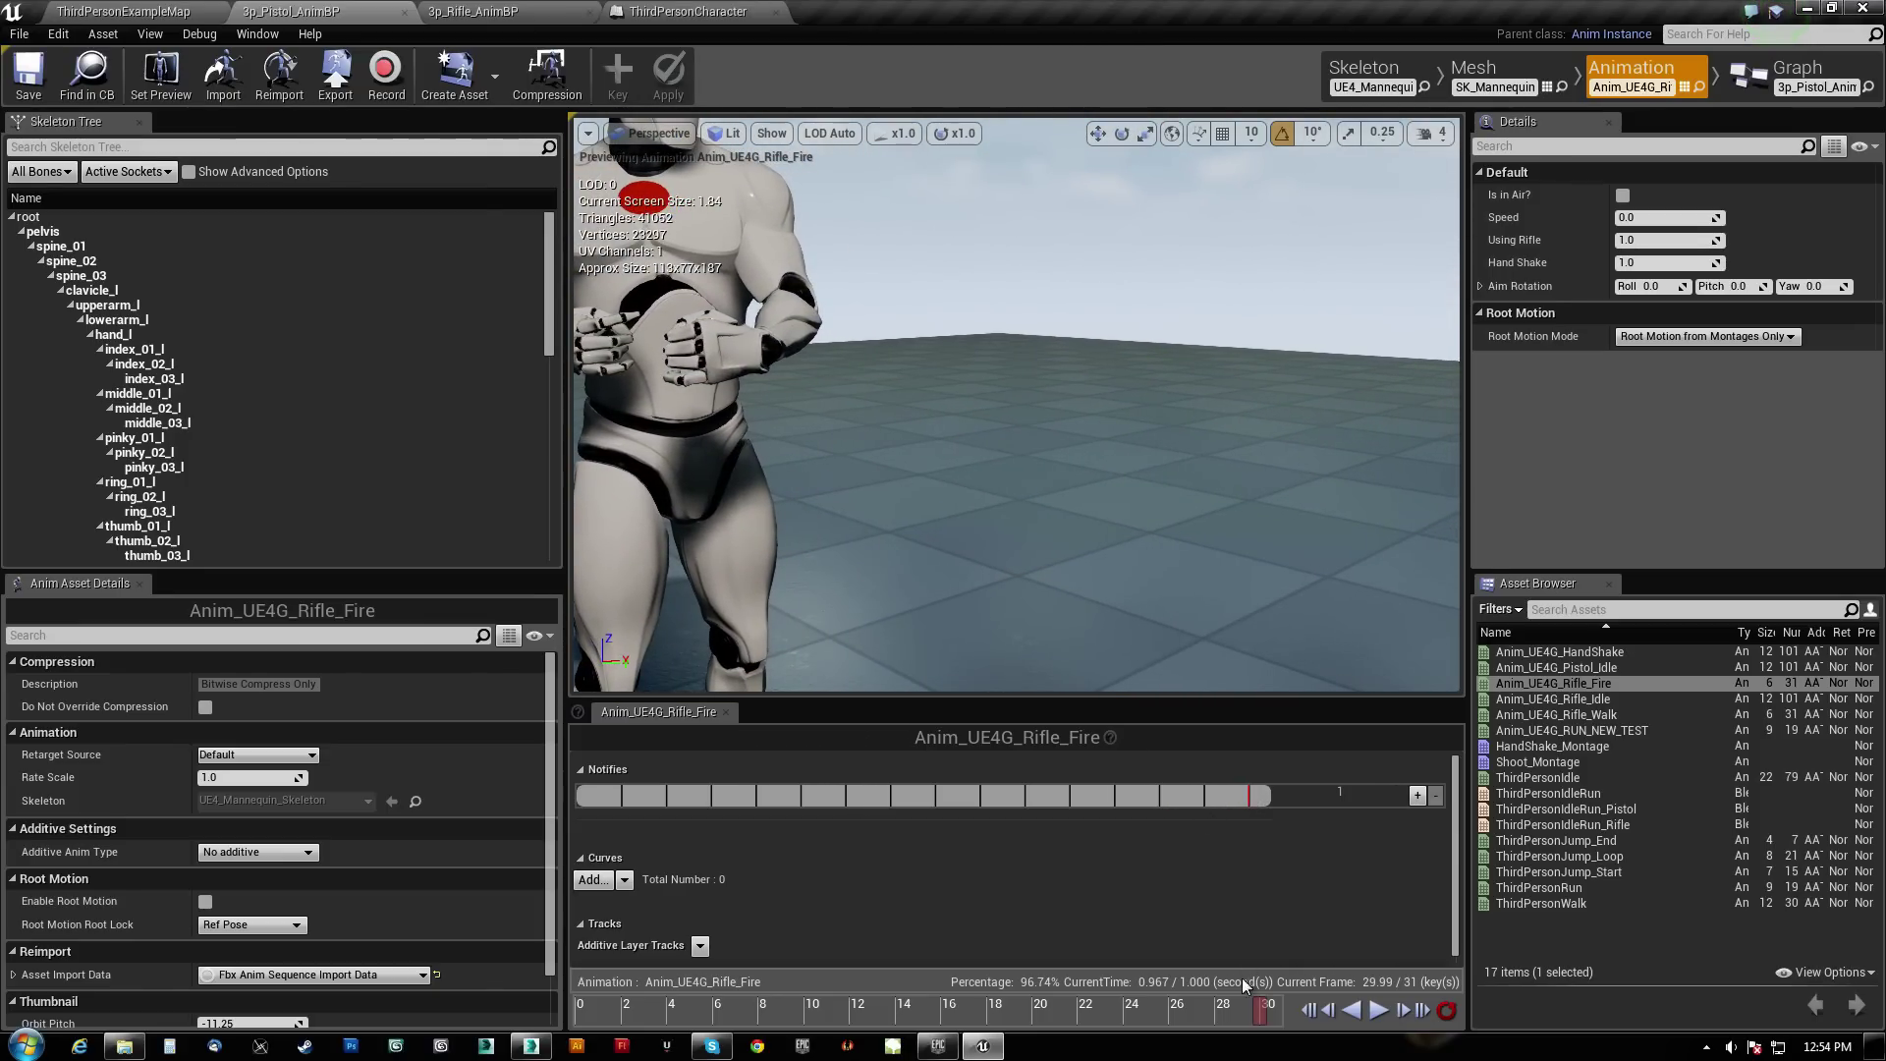
{"action": "left_click", "coordinate": [1264, 1019]}
{"action": "left_click_drag", "start_coordinate": [1266, 1022], "coordinate": [538, 1022]}
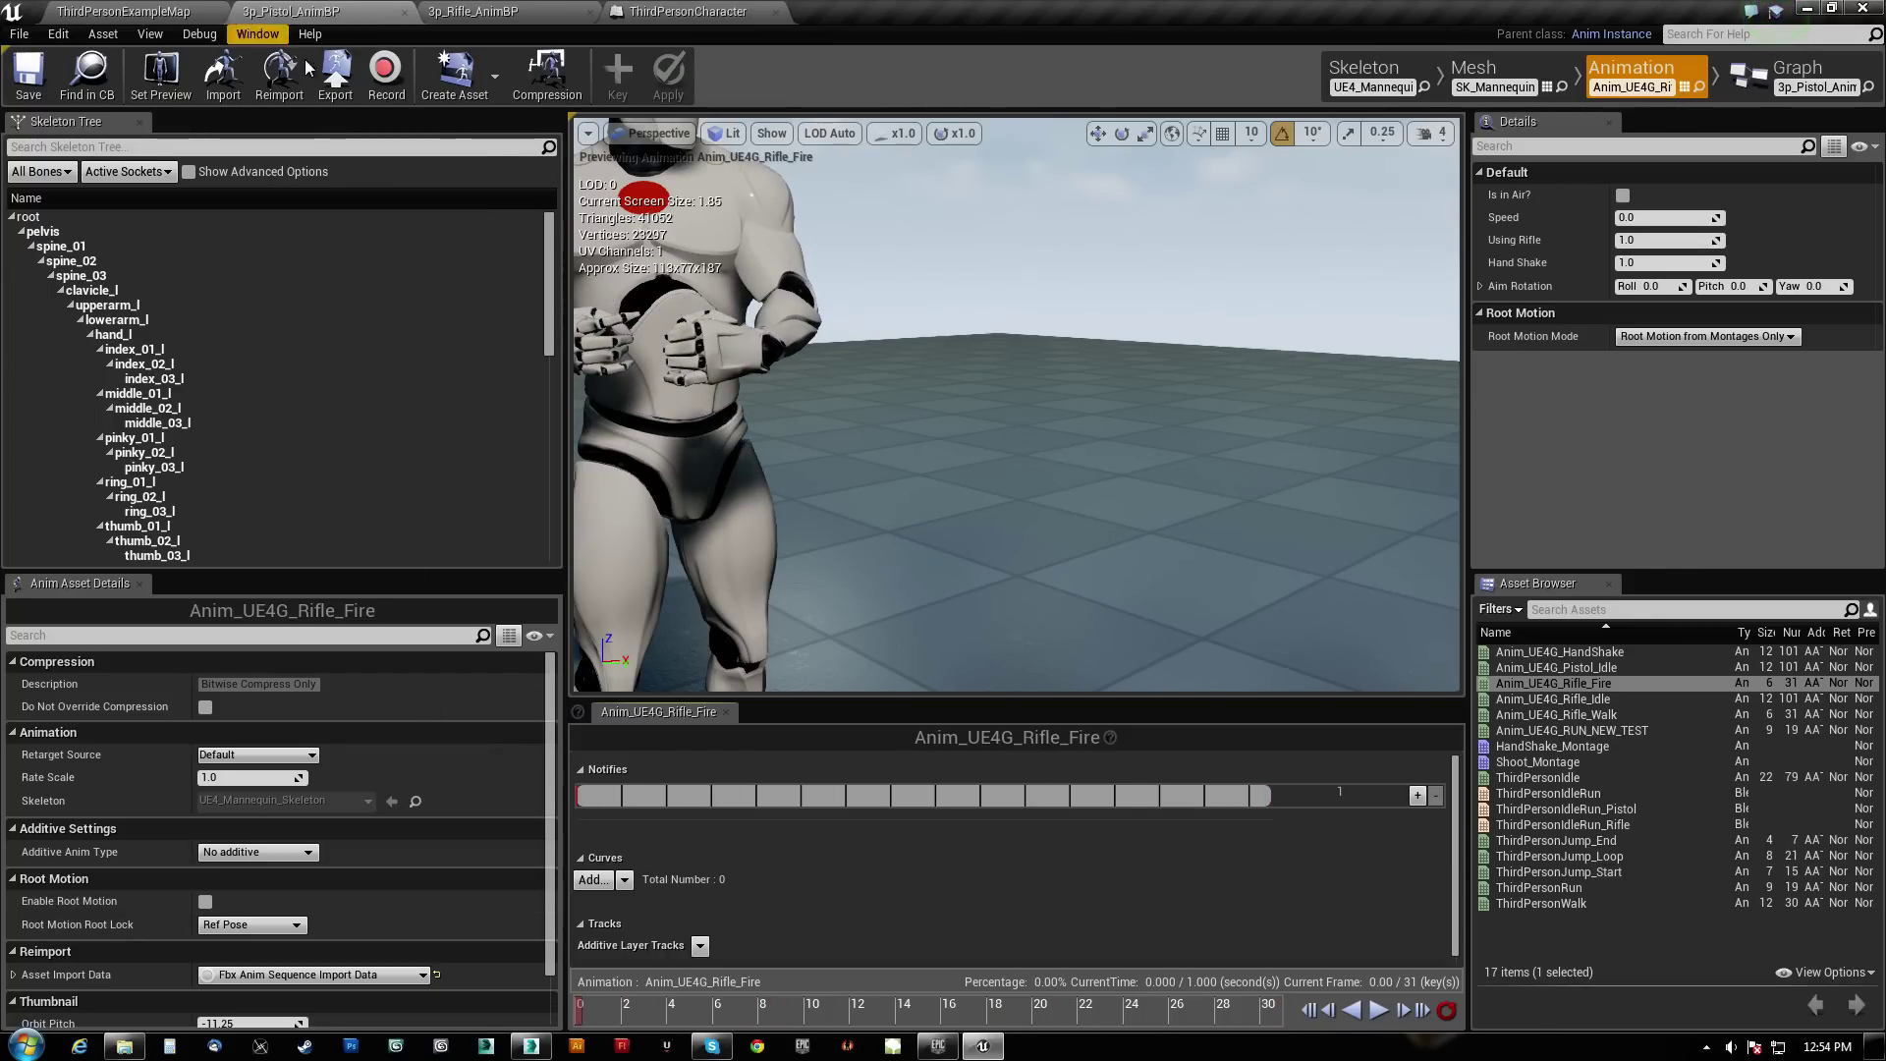
{"action": "left_click_drag", "start_coordinate": [889, 482], "coordinate": [992, 452], "text": "alt"}
{"action": "right_click_drag", "start_coordinate": [609, 260], "coordinate": [609, 260]}
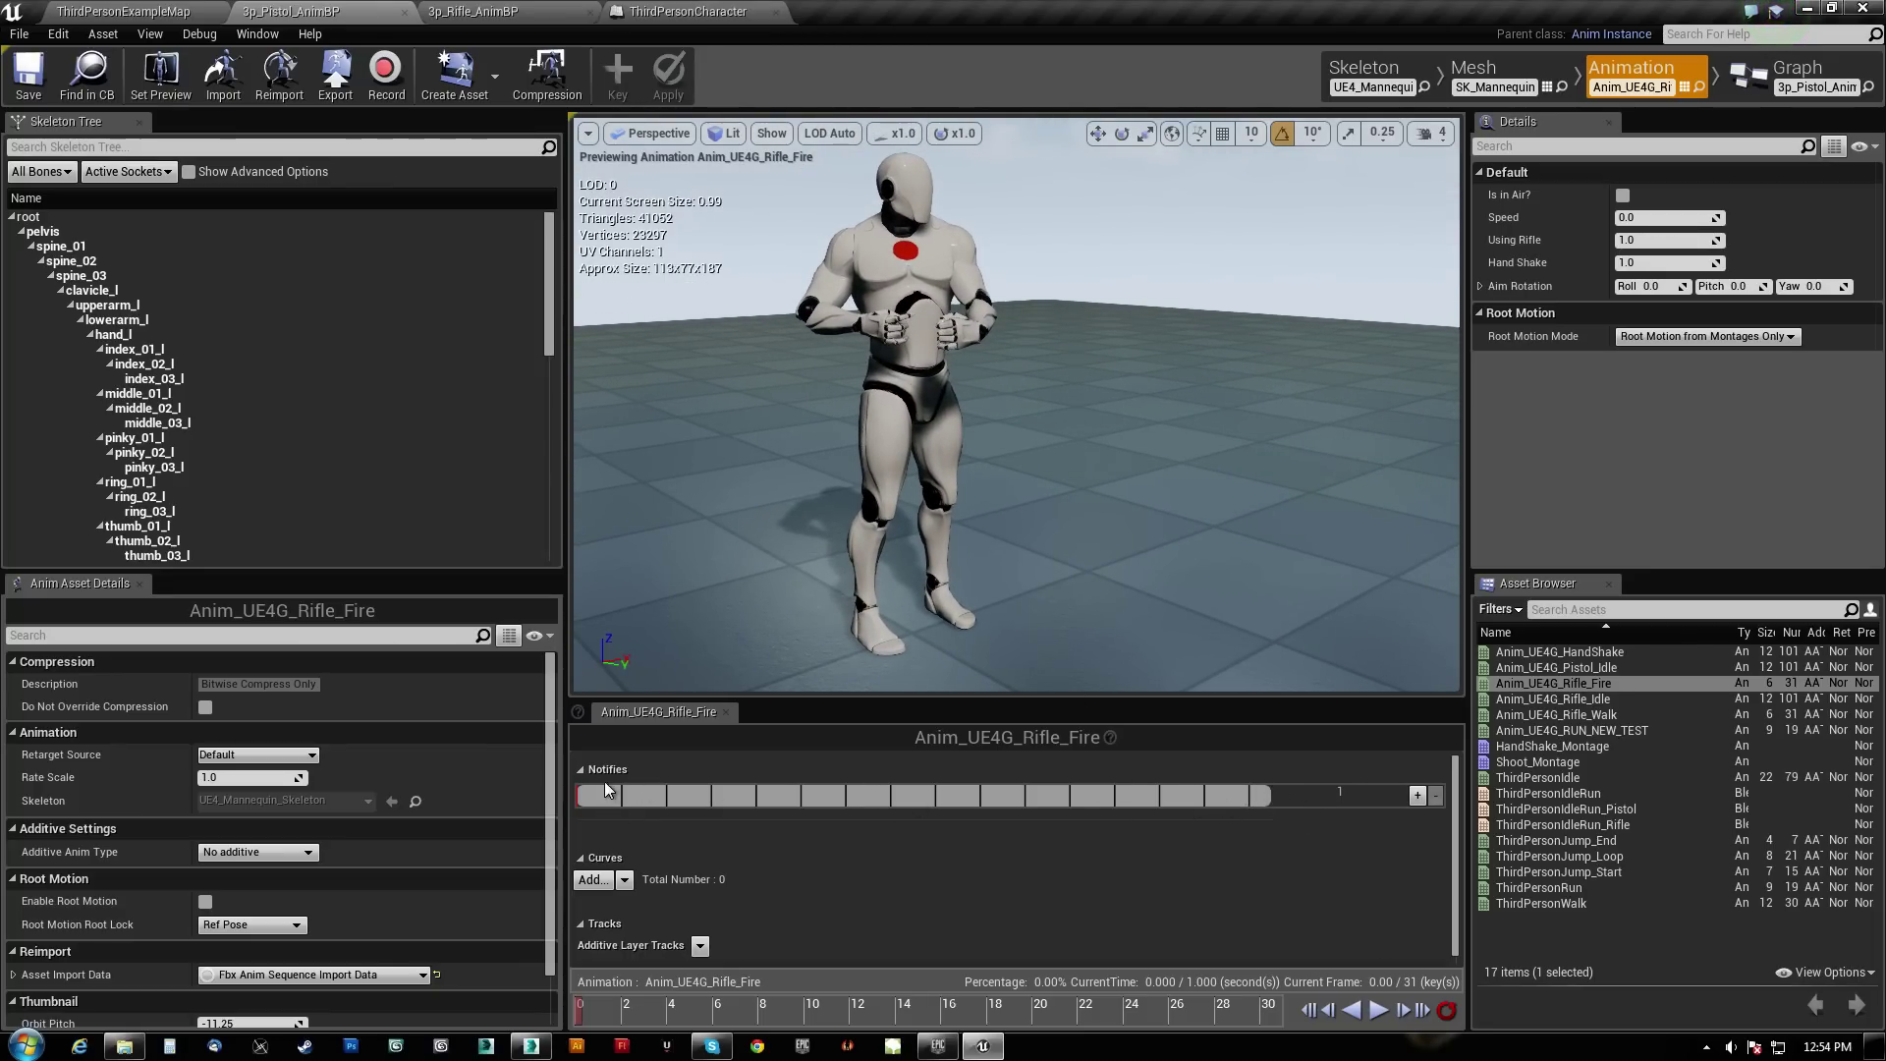
{"action": "left_click", "coordinate": [1253, 1012]}
{"action": "left_click_drag", "start_coordinate": [1258, 1015], "coordinate": [1287, 1020]}
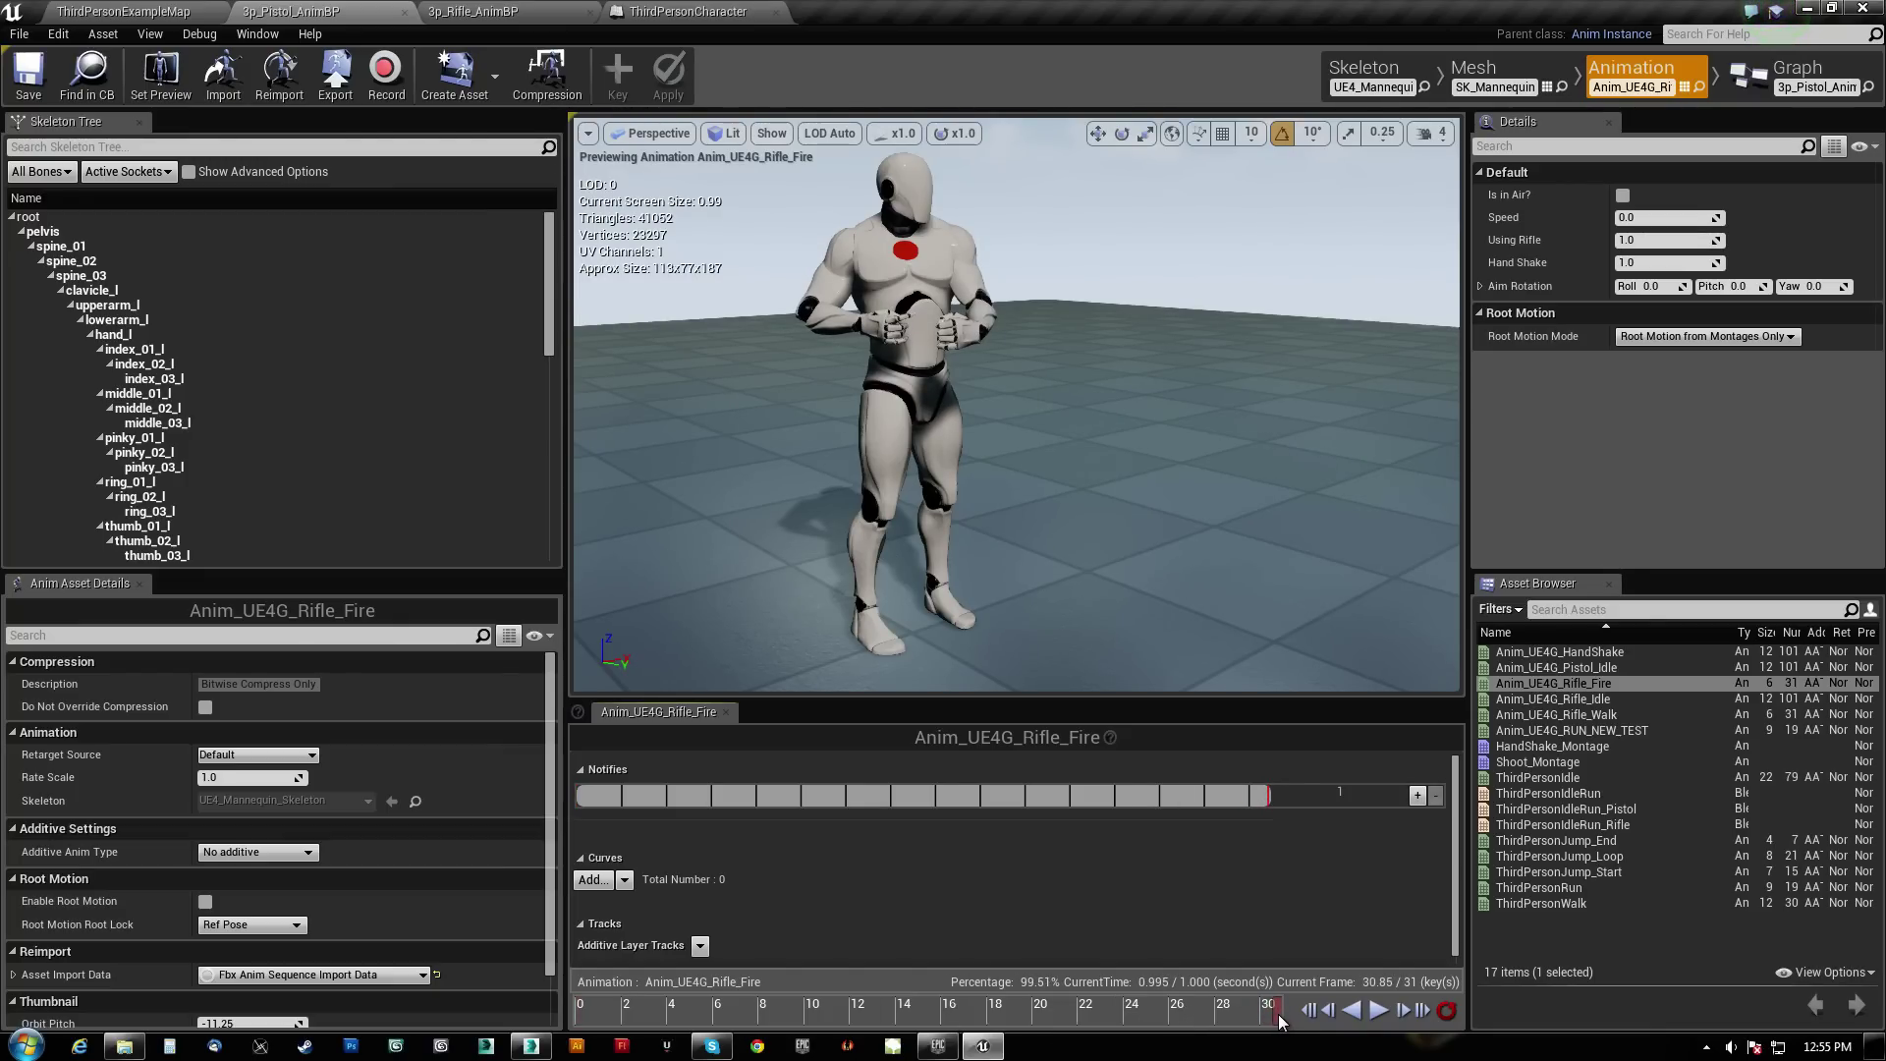
{"action": "left_click_drag", "start_coordinate": [1280, 1022], "coordinate": [1090, 1015]}
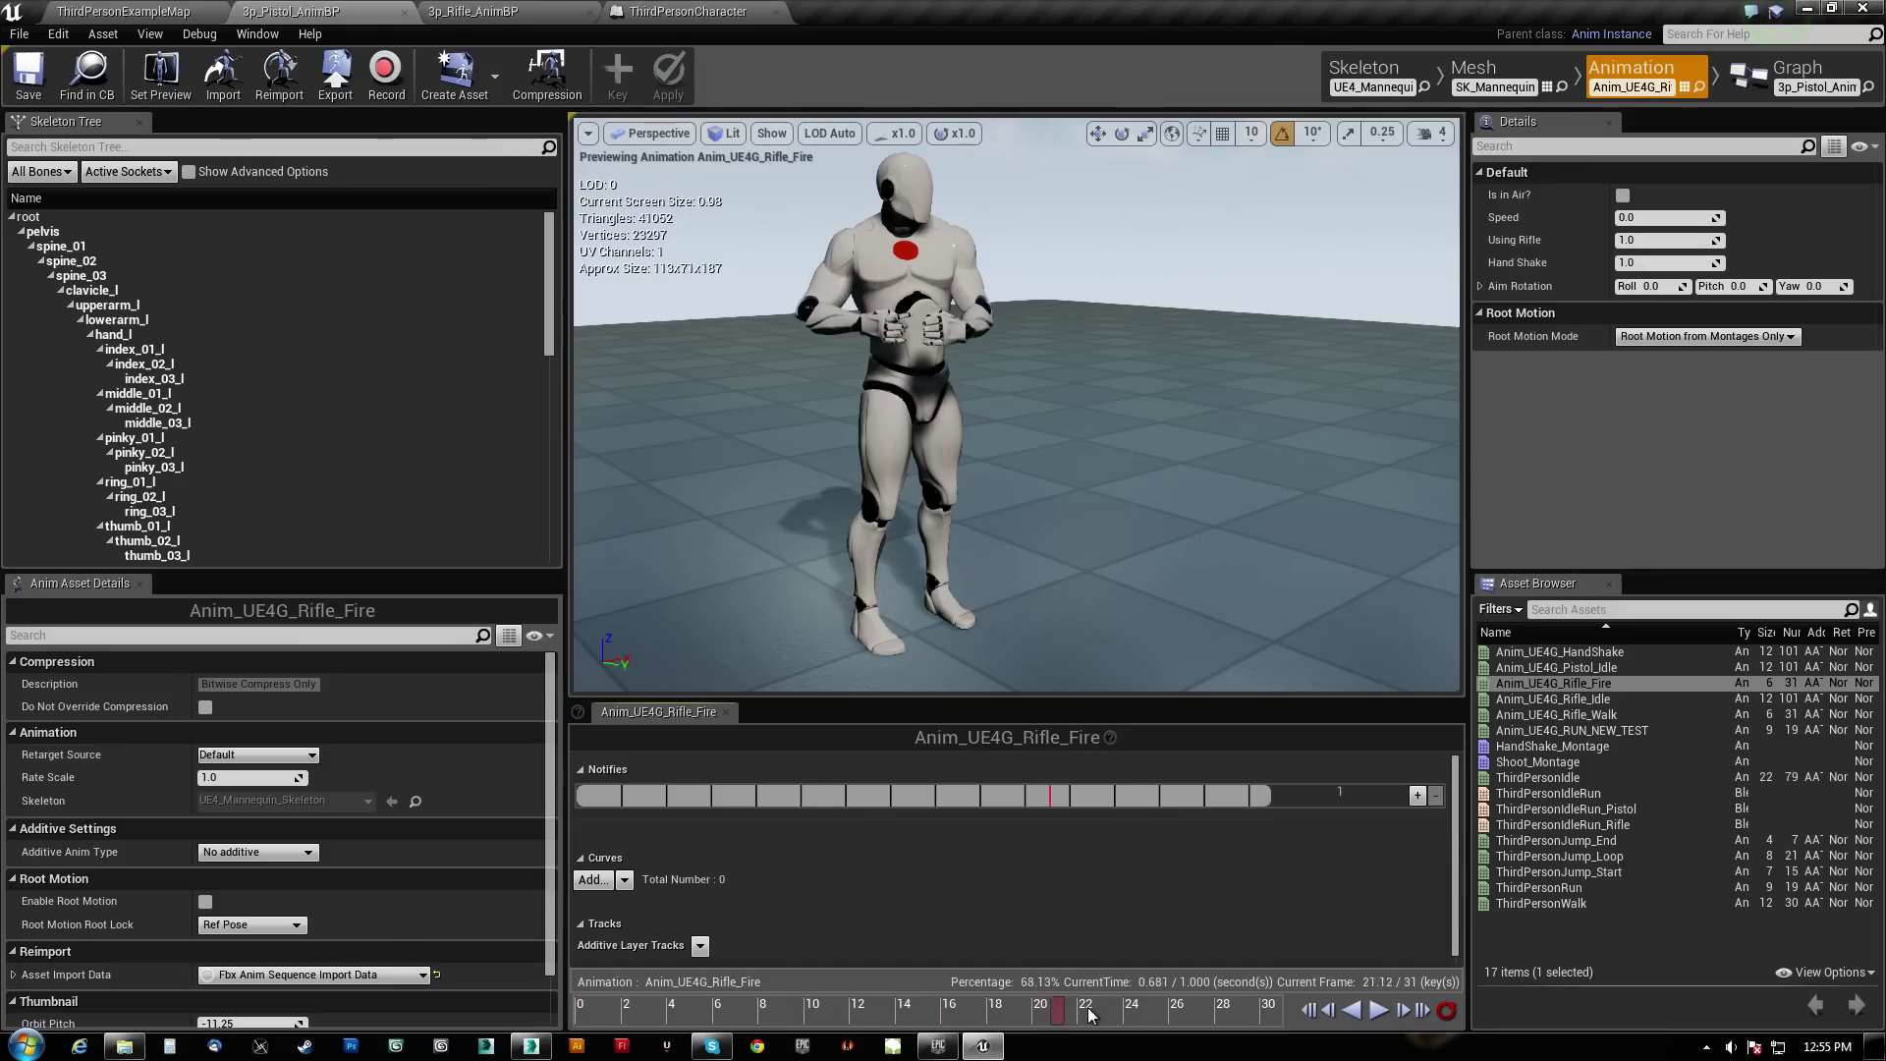
{"action": "left_click", "coordinate": [1334, 1012]}
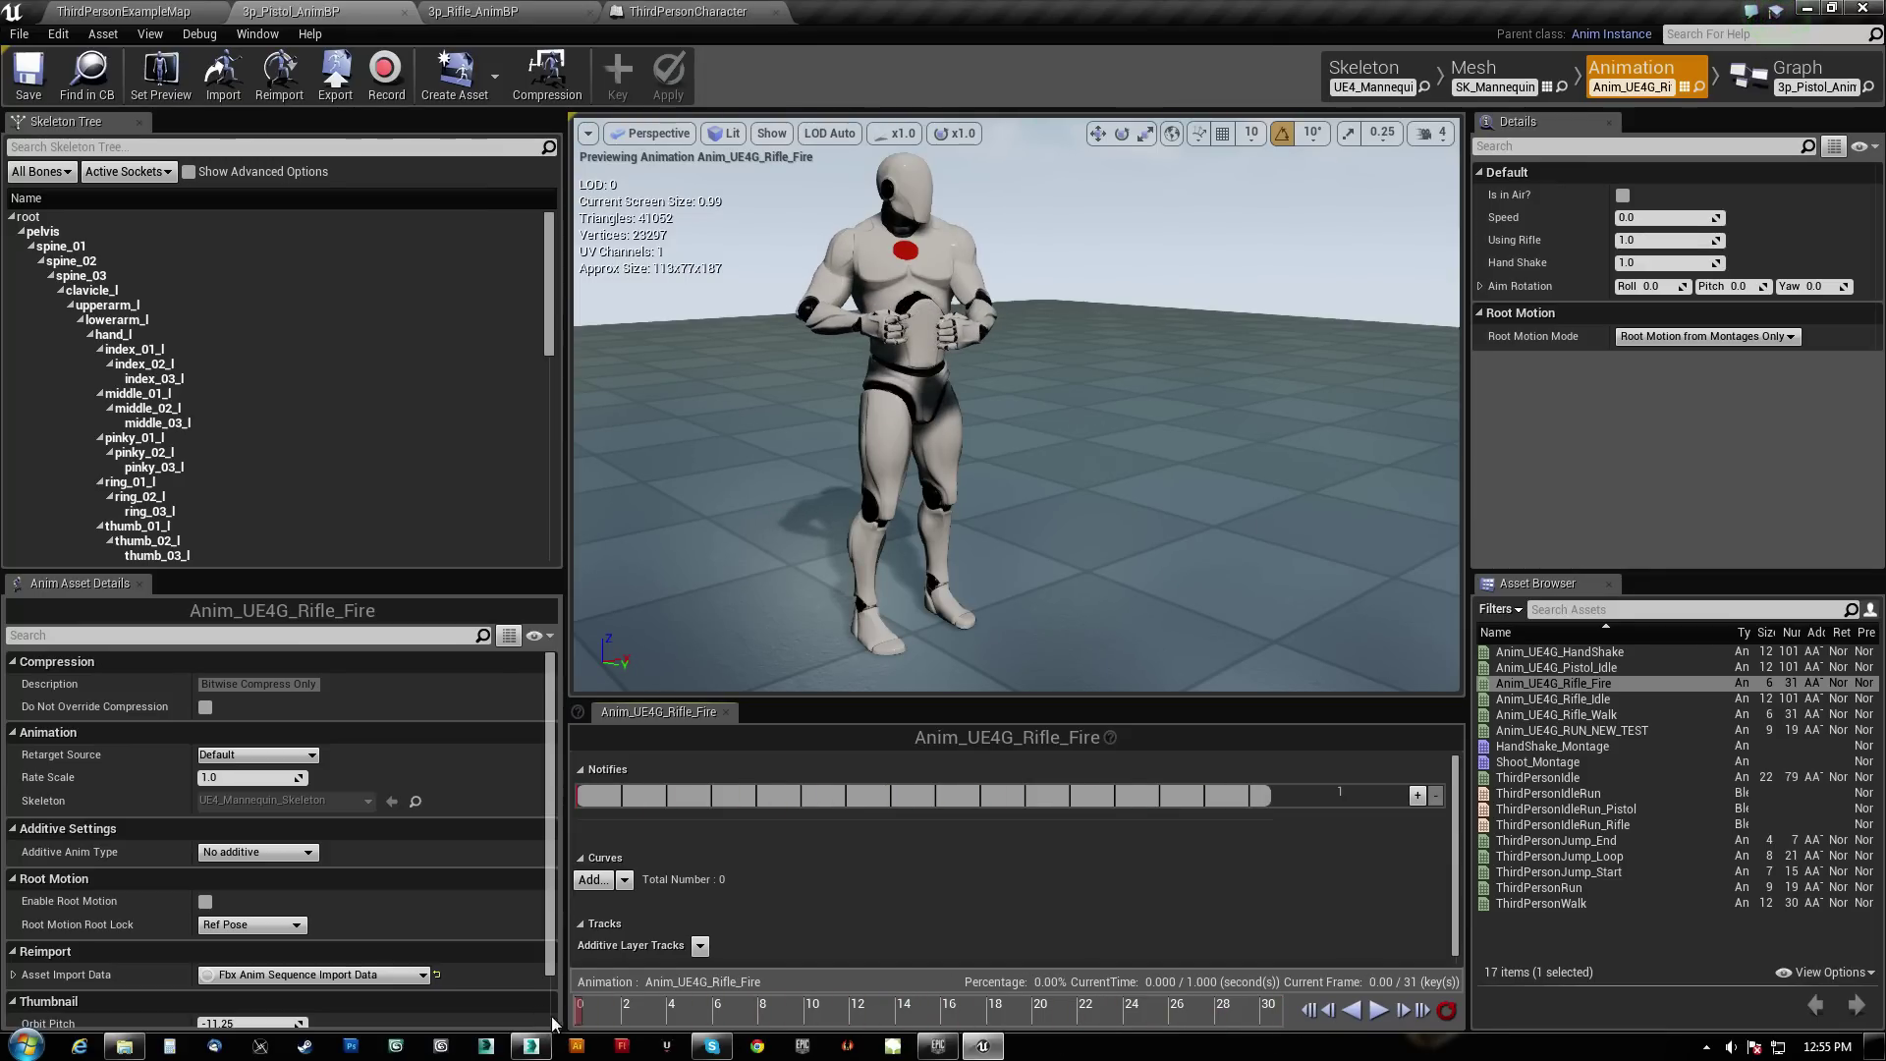
In ThirdPersonExampleMap, focus on ThirdPersonCharacter3 and examine its rifle-holding pose from the front
{"action": "left_click", "coordinate": [118, 12]}
{"action": "key", "text": "f"}
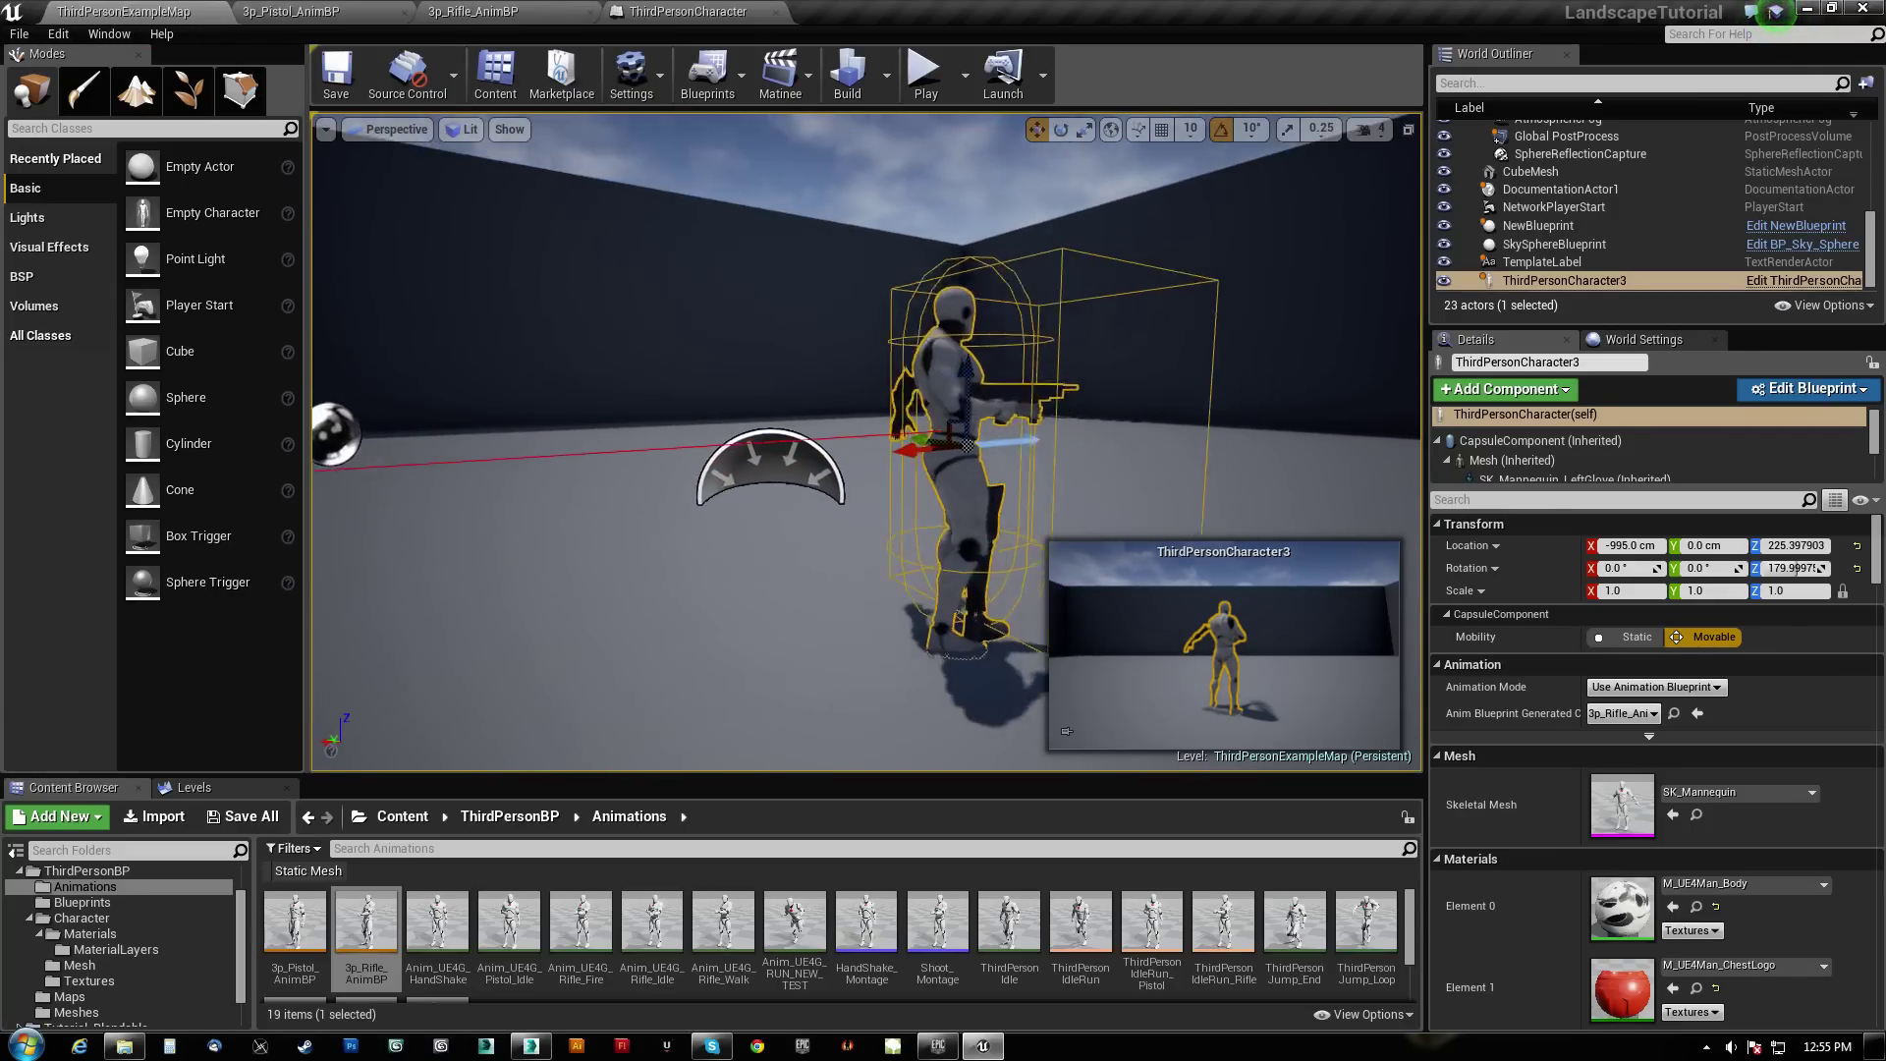
{"action": "right_click_drag", "start_coordinate": [865, 442], "coordinate": [668, 423]}
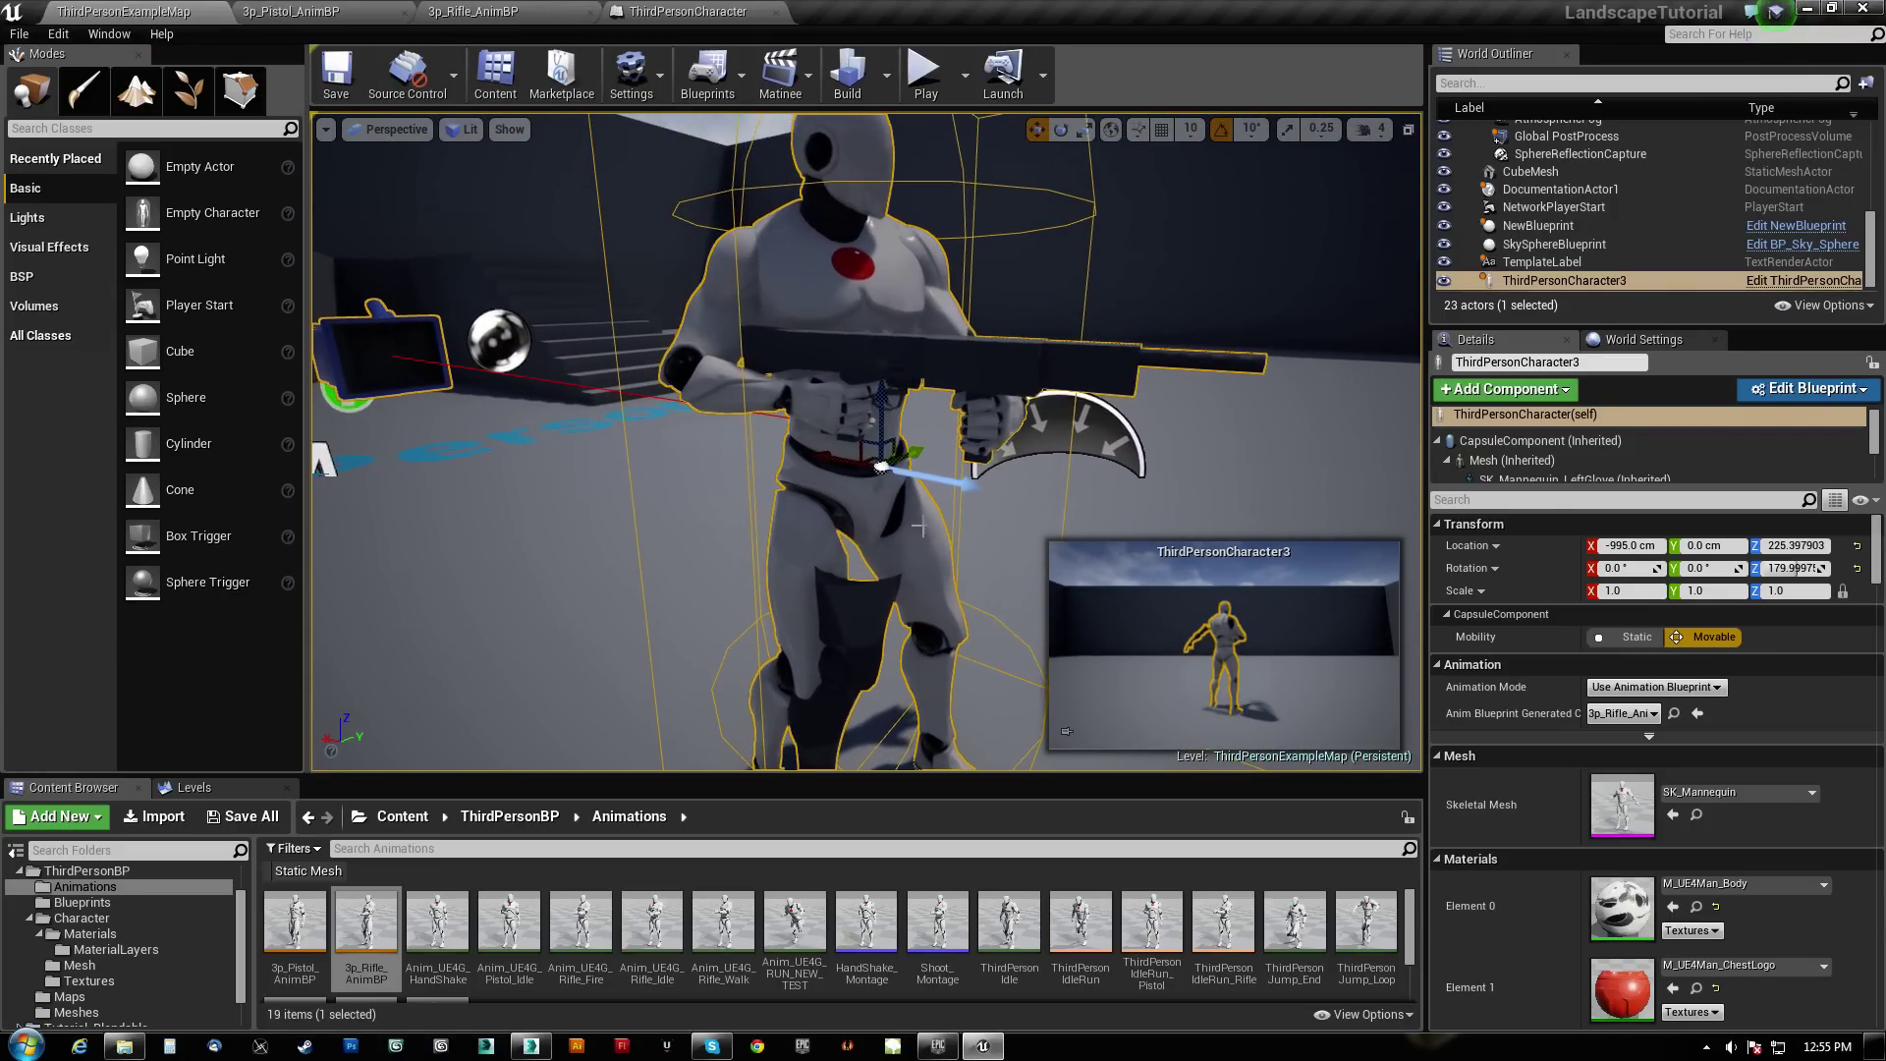
Switch to 3ds Max and examine the pistol idle pose, closing in on the right hand and revolver
{"action": "left_click", "coordinate": [546, 1048]}
{"action": "middle_click_drag", "start_coordinate": [777, 535], "coordinate": [690, 669], "text": "alt"}
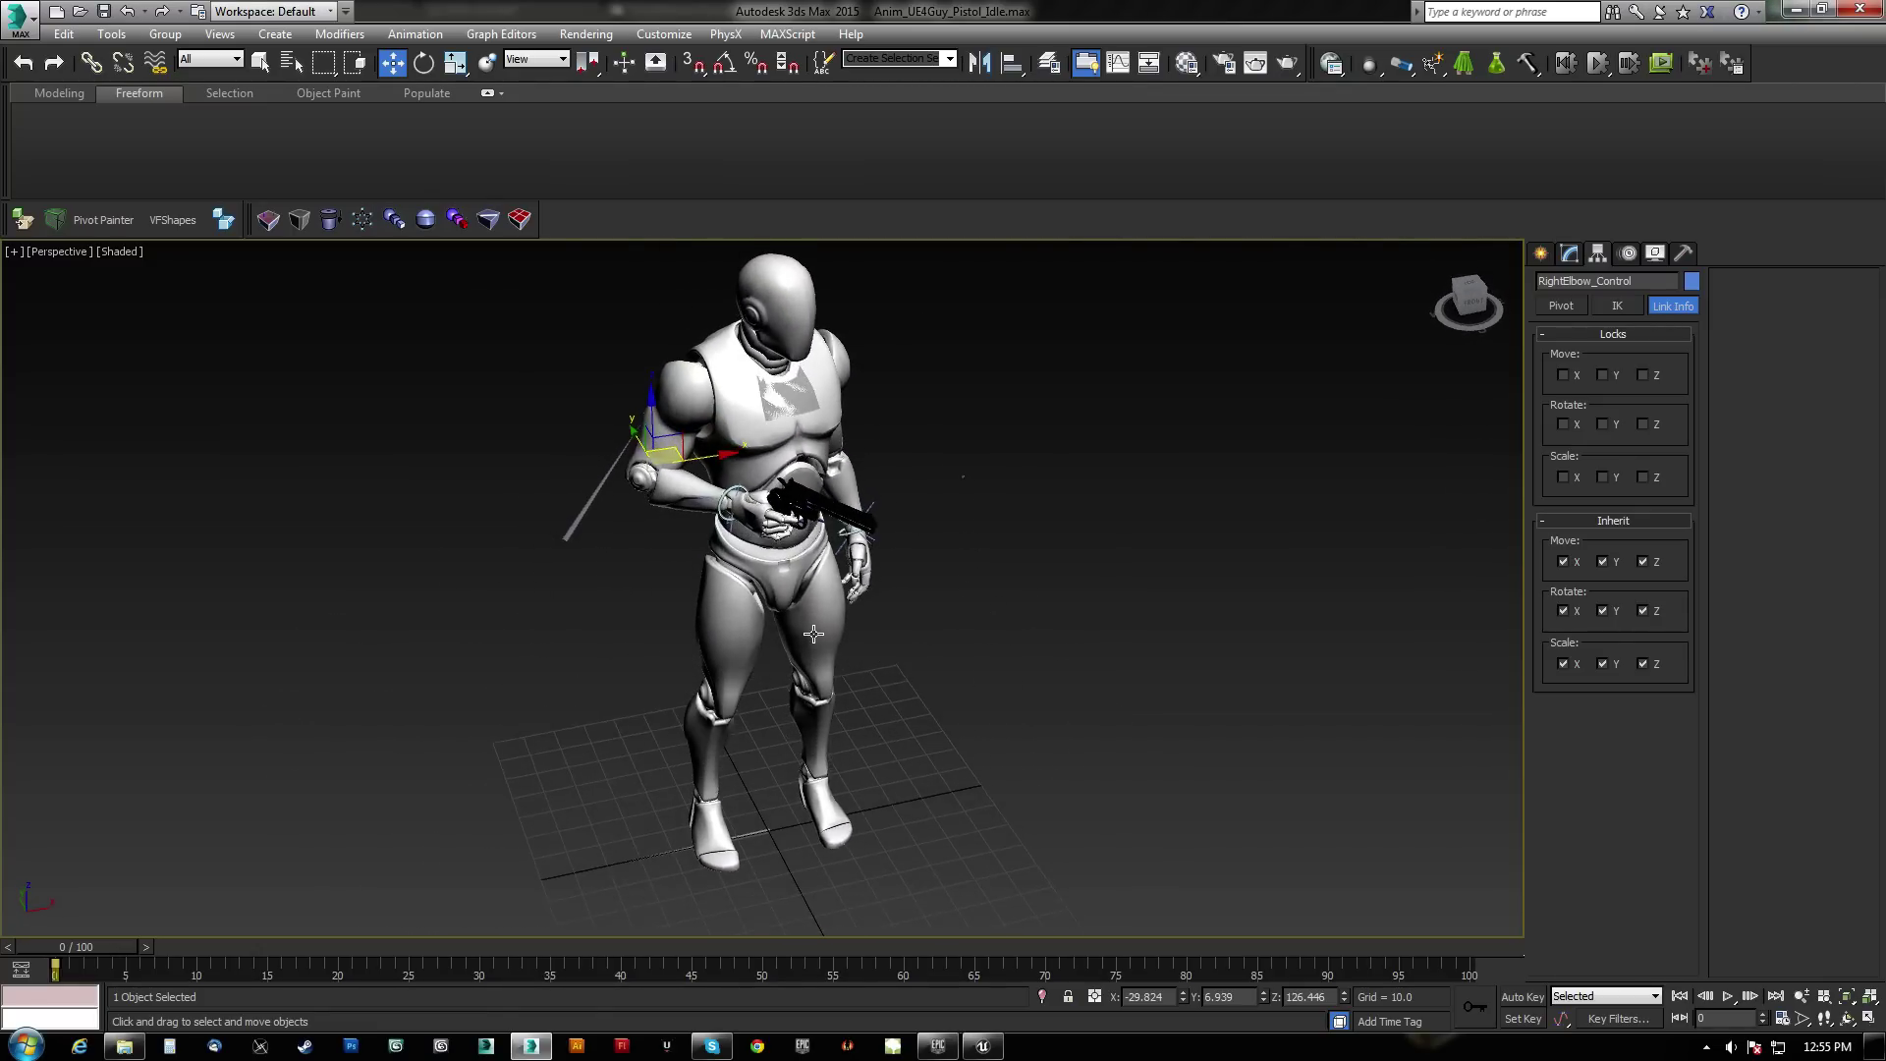
{"action": "middle_click_drag", "start_coordinate": [813, 633], "coordinate": [821, 632], "text": "alt"}
{"action": "scroll", "coordinate": [794, 496], "scroll_direction": "up", "scroll_amount": 3}
{"action": "mouse_move", "coordinate": [794, 511]}
{"action": "middle_mouse_down"}
{"action": "mouse_move", "coordinate": [812, 599]}
{"action": "mouse_move", "coordinate": [956, 590]}
{"action": "mouse_move", "coordinate": [518, 590]}
{"action": "mouse_move", "coordinate": [639, 550]}
{"action": "mouse_move", "coordinate": [715, 470]}
{"action": "mouse_move", "coordinate": [766, 491]}
{"action": "middle_mouse_up"}
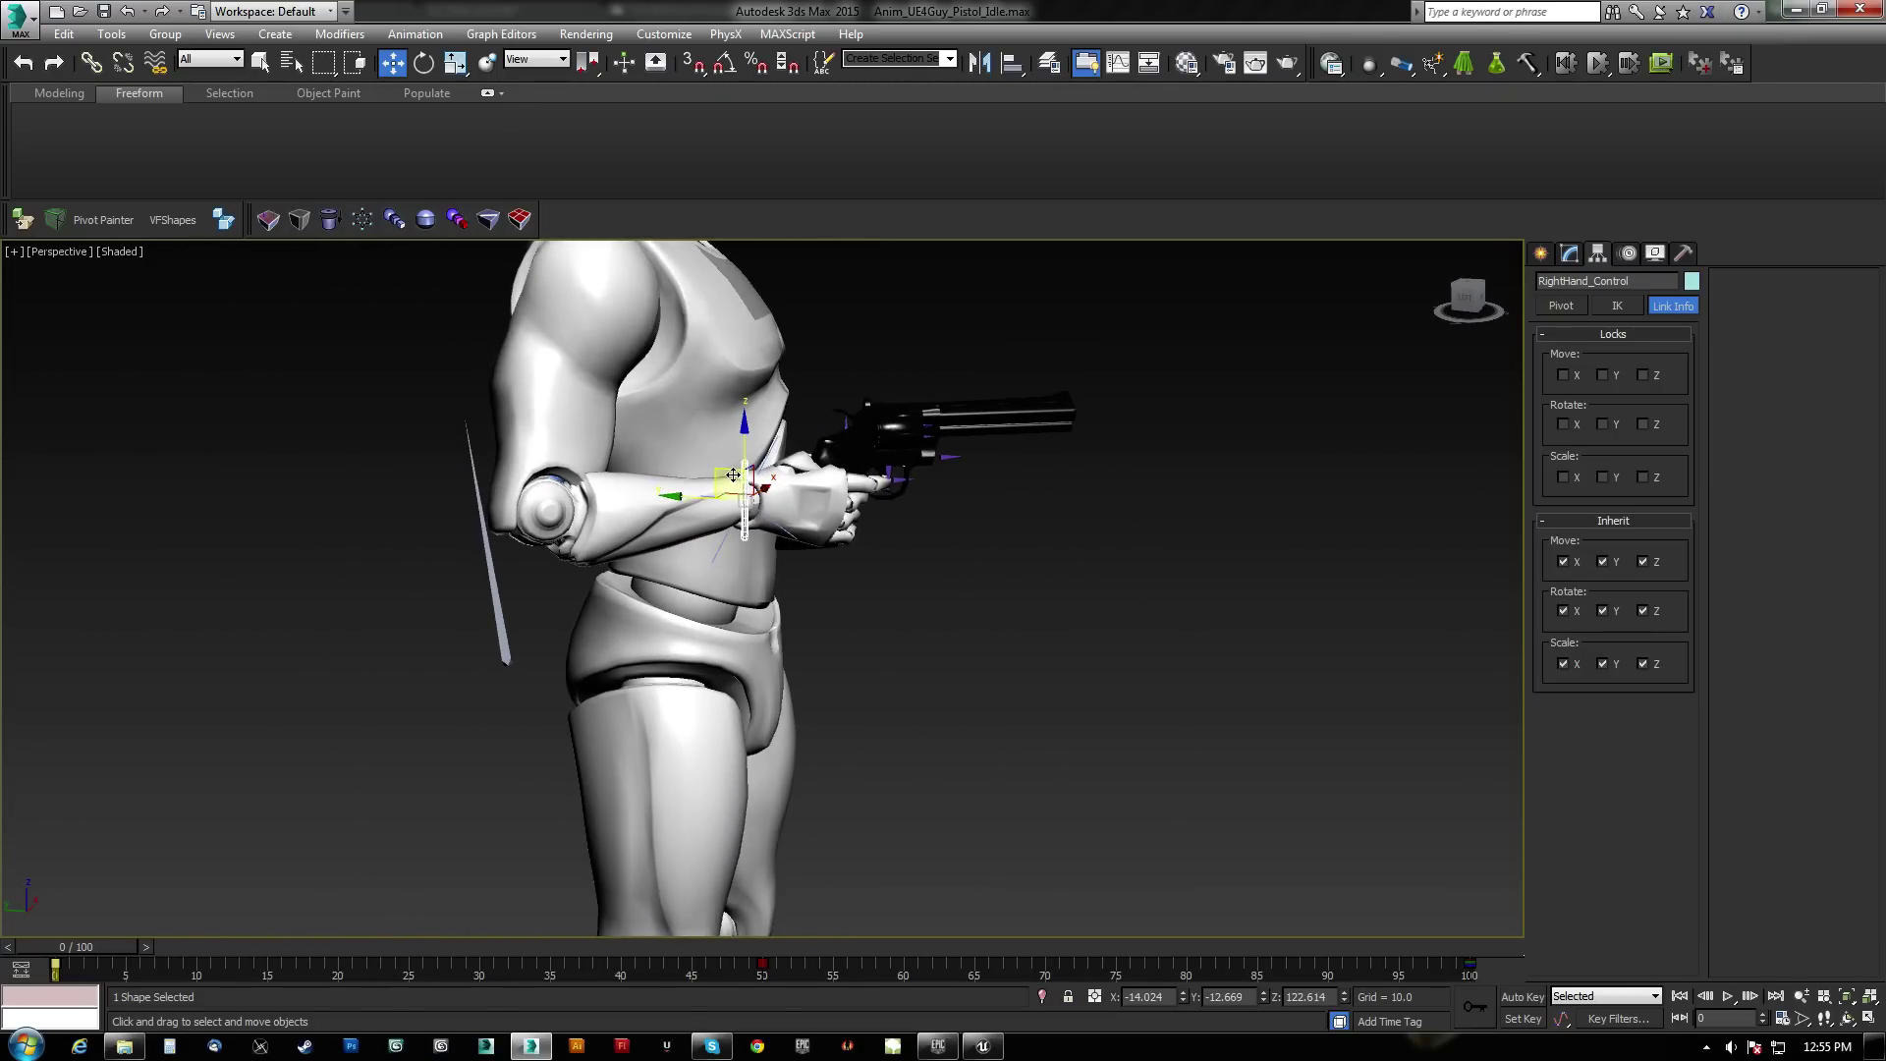
Try moving and then rotating RightHand_Control, undo both changes, and view the pistol arm from the side
{"action": "mouse_move", "coordinate": [733, 476]}
{"action": "left_mouse_down"}
{"action": "mouse_move", "coordinate": [684, 585]}
{"action": "mouse_move", "coordinate": [594, 681]}
{"action": "mouse_move", "coordinate": [712, 488]}
{"action": "left_mouse_up"}
{"action": "key", "text": "ctrl+z"}
{"action": "middle_click_drag", "start_coordinate": [752, 564], "coordinate": [784, 521], "text": "alt"}
{"action": "key", "text": "e"}
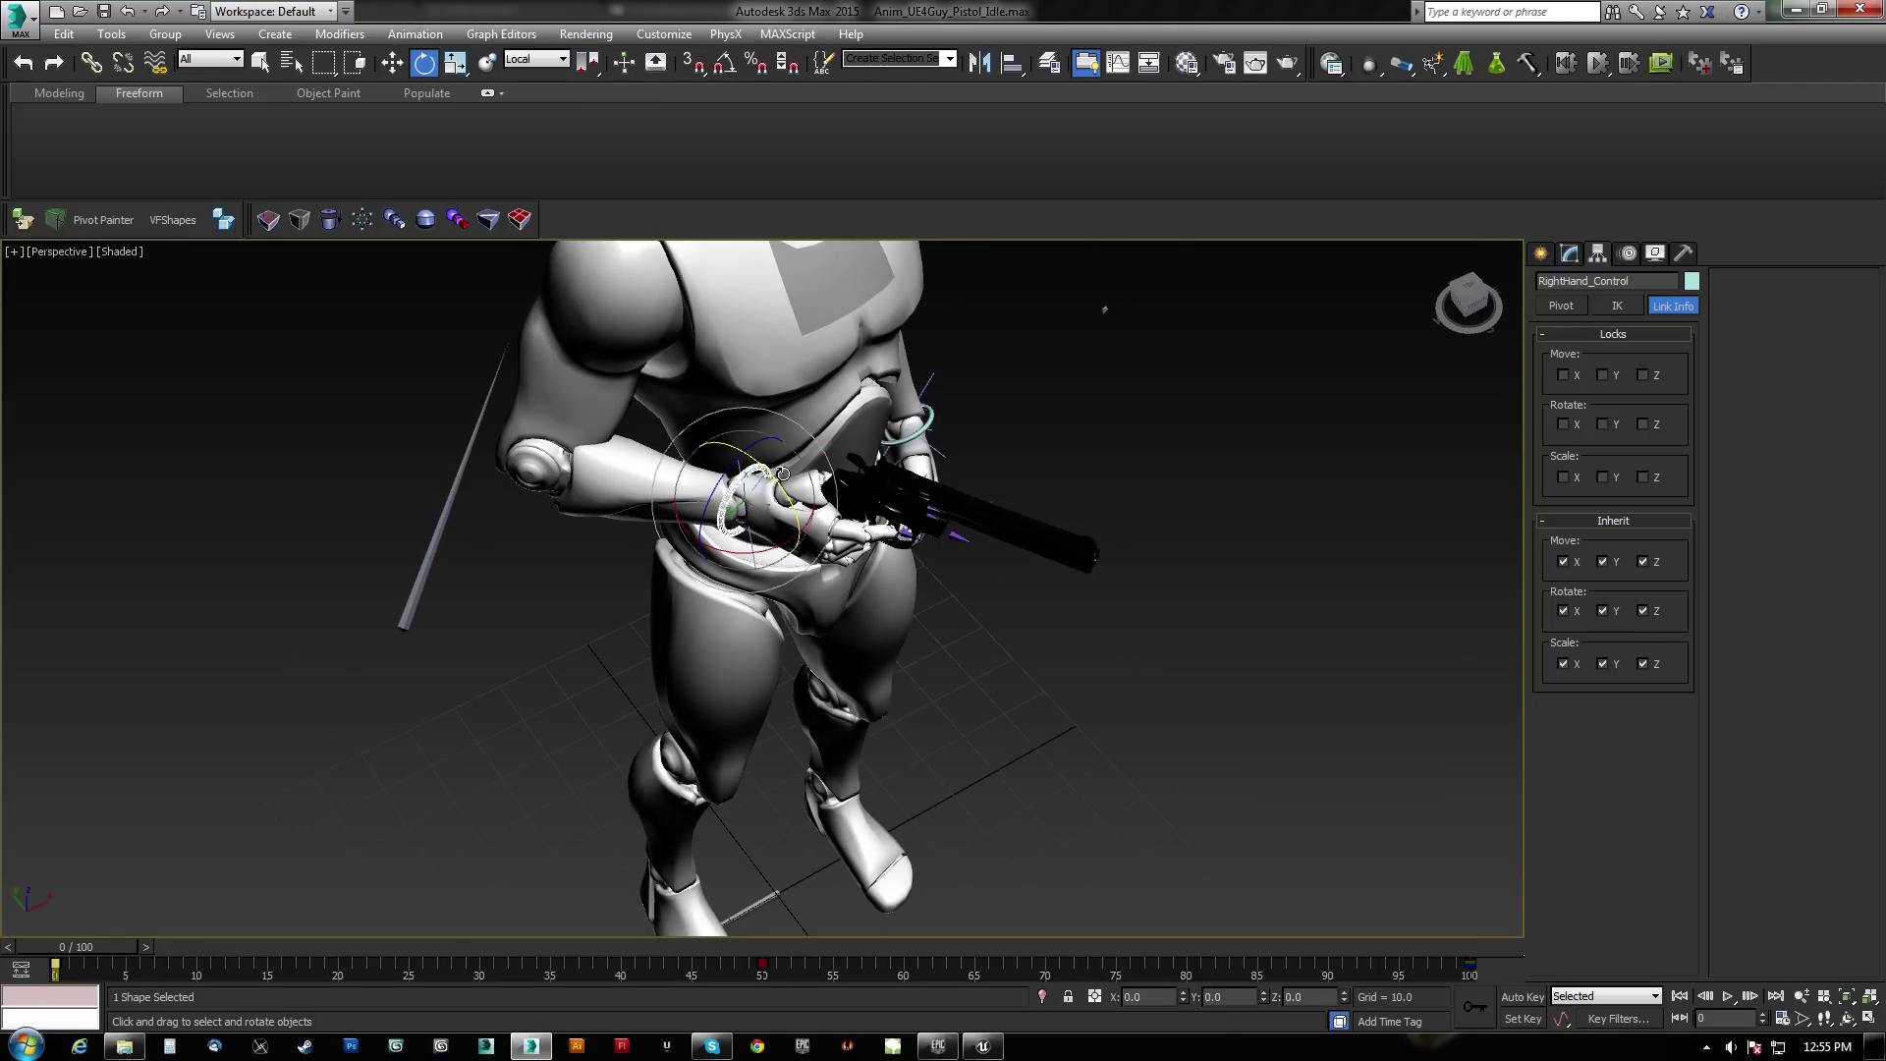
{"action": "left_click_drag", "start_coordinate": [779, 483], "coordinate": [940, 393]}
{"action": "key", "text": "ctrl+z"}
{"action": "middle_click_drag", "start_coordinate": [927, 504], "coordinate": [716, 596], "text": "alt"}
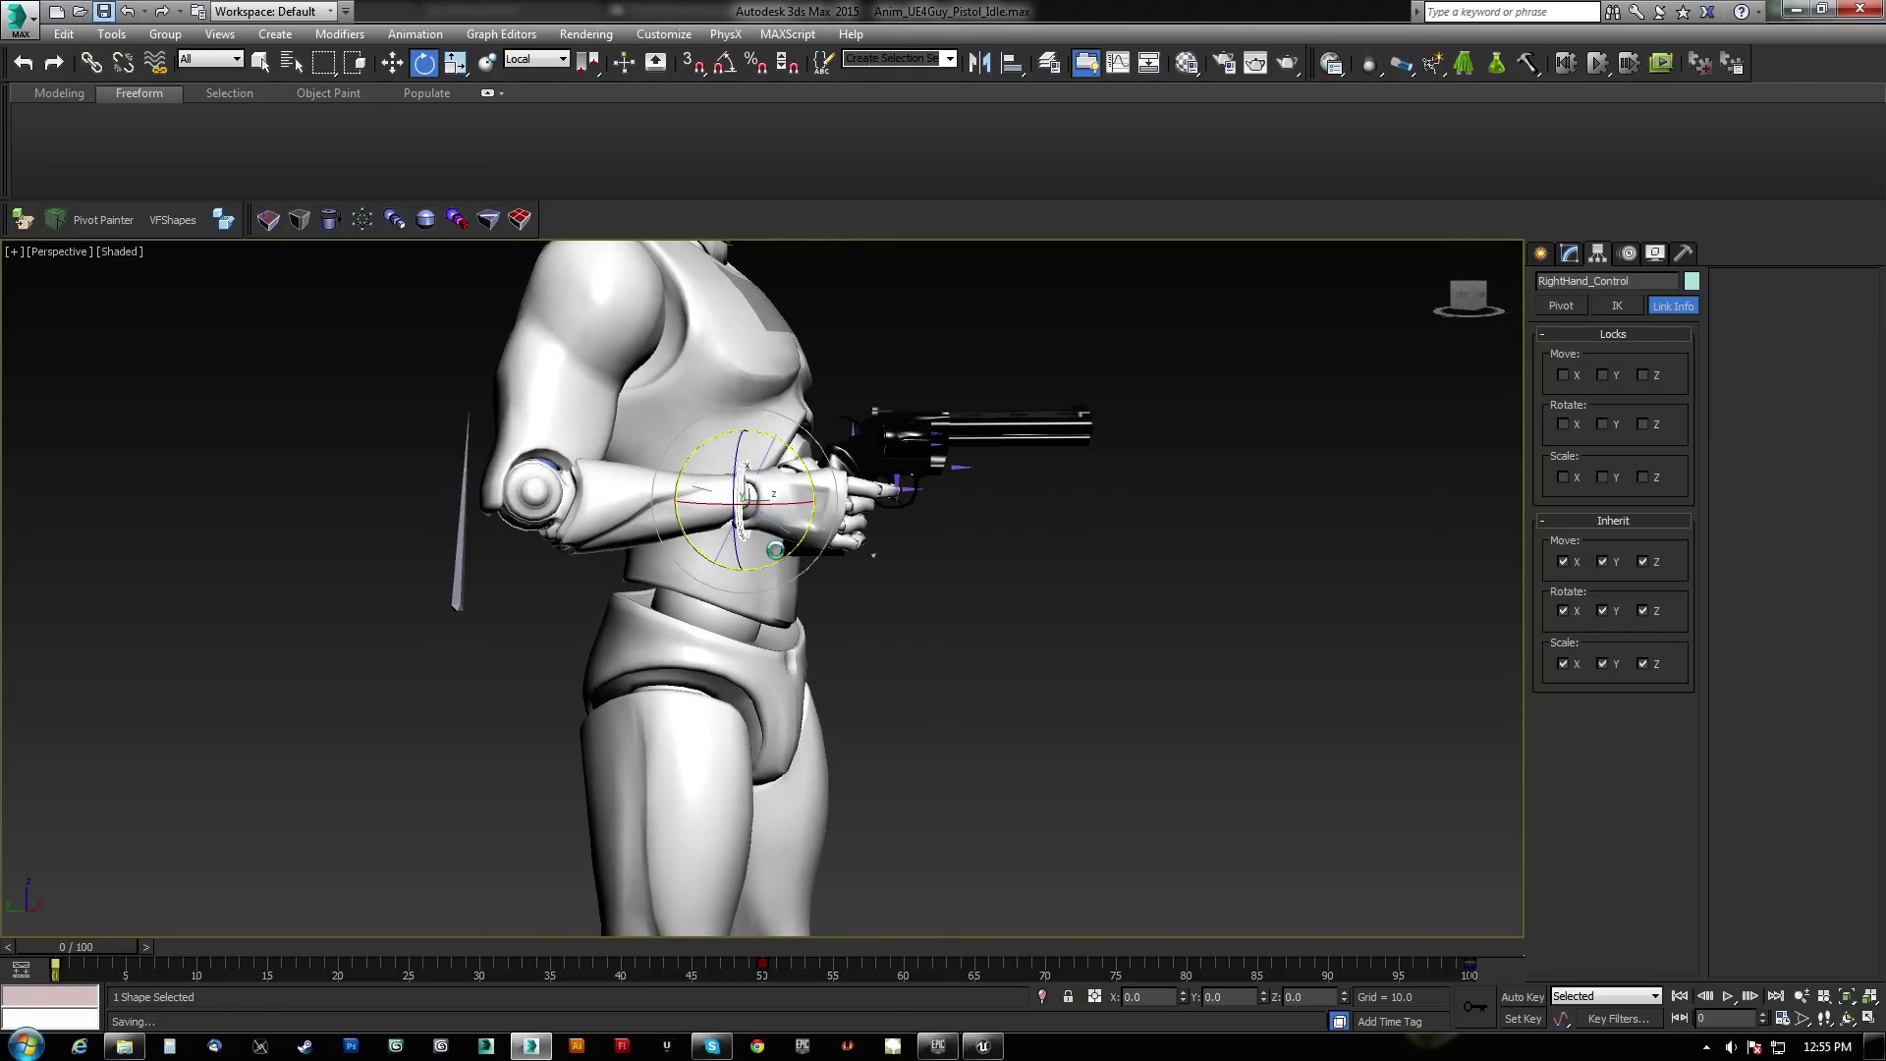
{"action": "middle_click_drag", "start_coordinate": [884, 560], "coordinate": [750, 596]}
{"action": "scroll", "coordinate": [711, 665], "scroll_direction": "down", "scroll_amount": 4}
{"action": "middle_click_drag", "start_coordinate": [751, 597], "coordinate": [862, 603]}
{"action": "scroll", "coordinate": [772, 539], "scroll_direction": "up", "scroll_amount": 5}
{"action": "scroll", "coordinate": [805, 598], "scroll_direction": "up", "scroll_amount": 3}
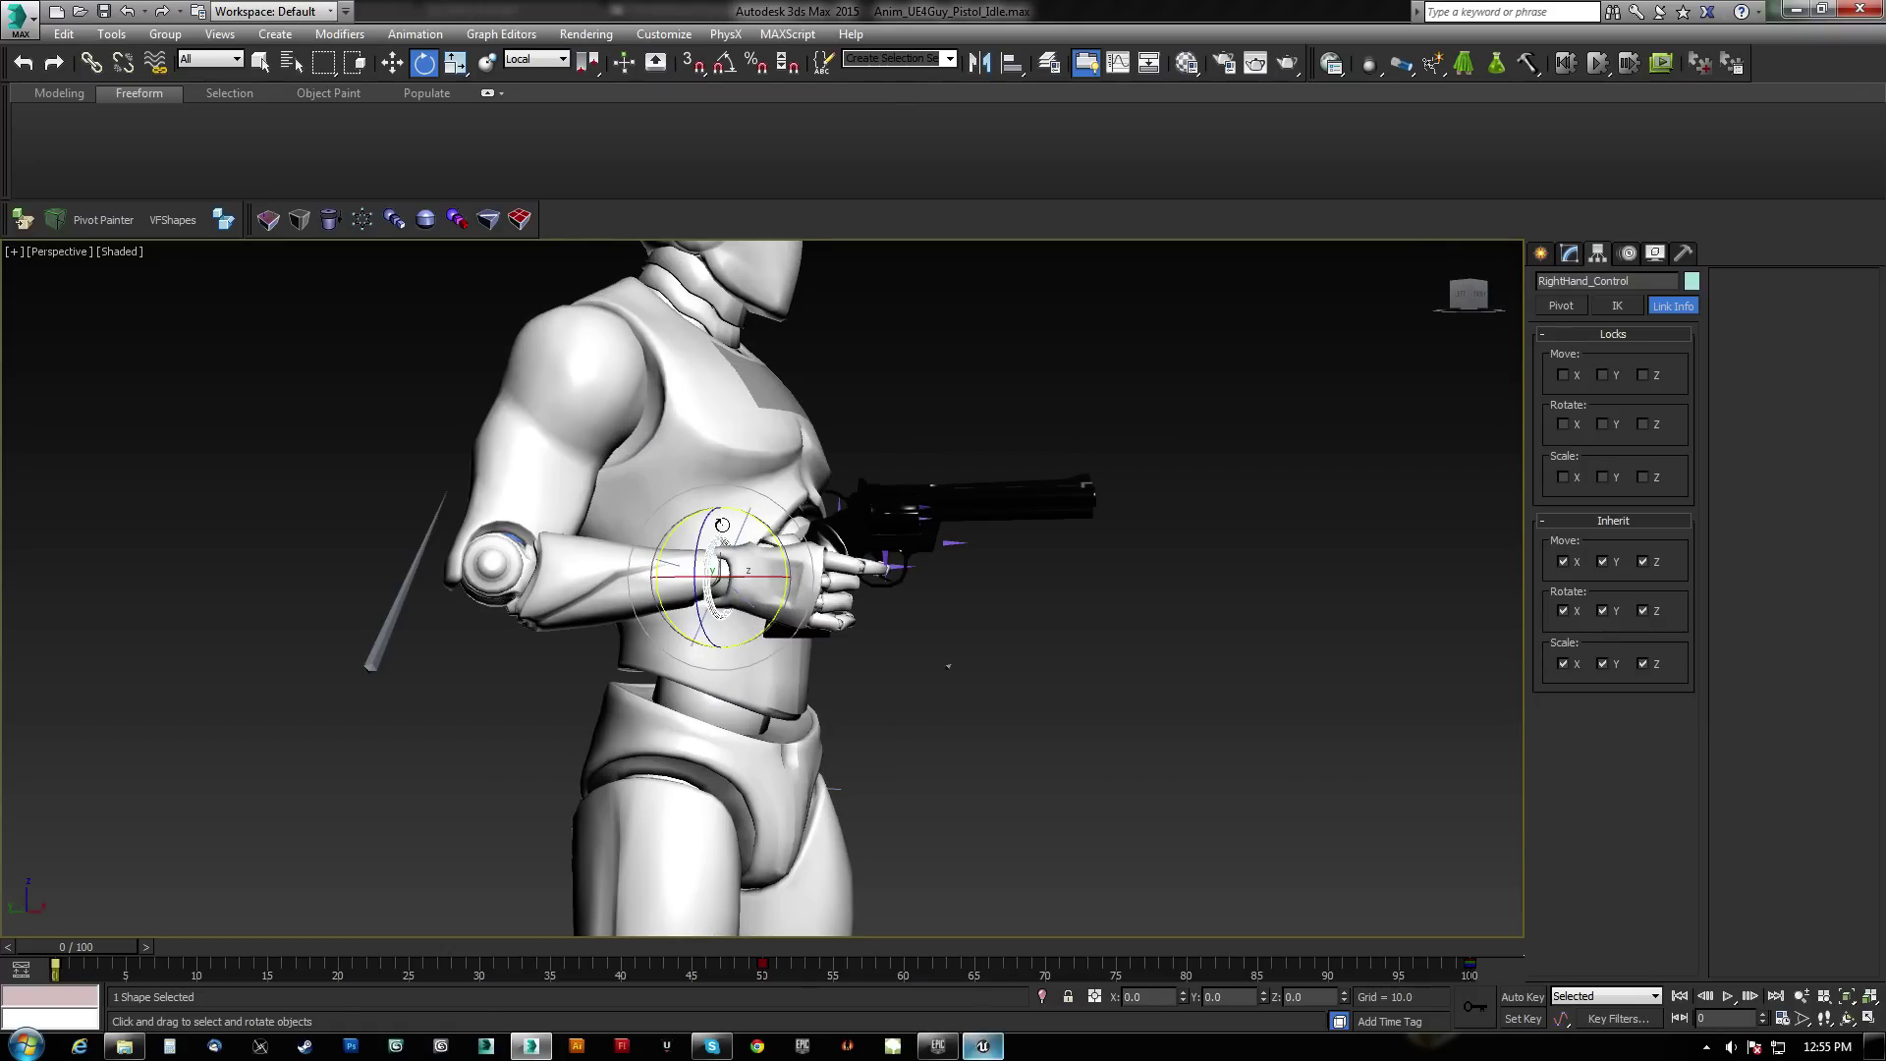
Switch back to Unreal Editor and examine the SwapWeapon chain's Set Anim Instance Class and Set Hidden in Game groups in ThirdPersonCharacter
{"action": "left_click", "coordinate": [1000, 1046]}
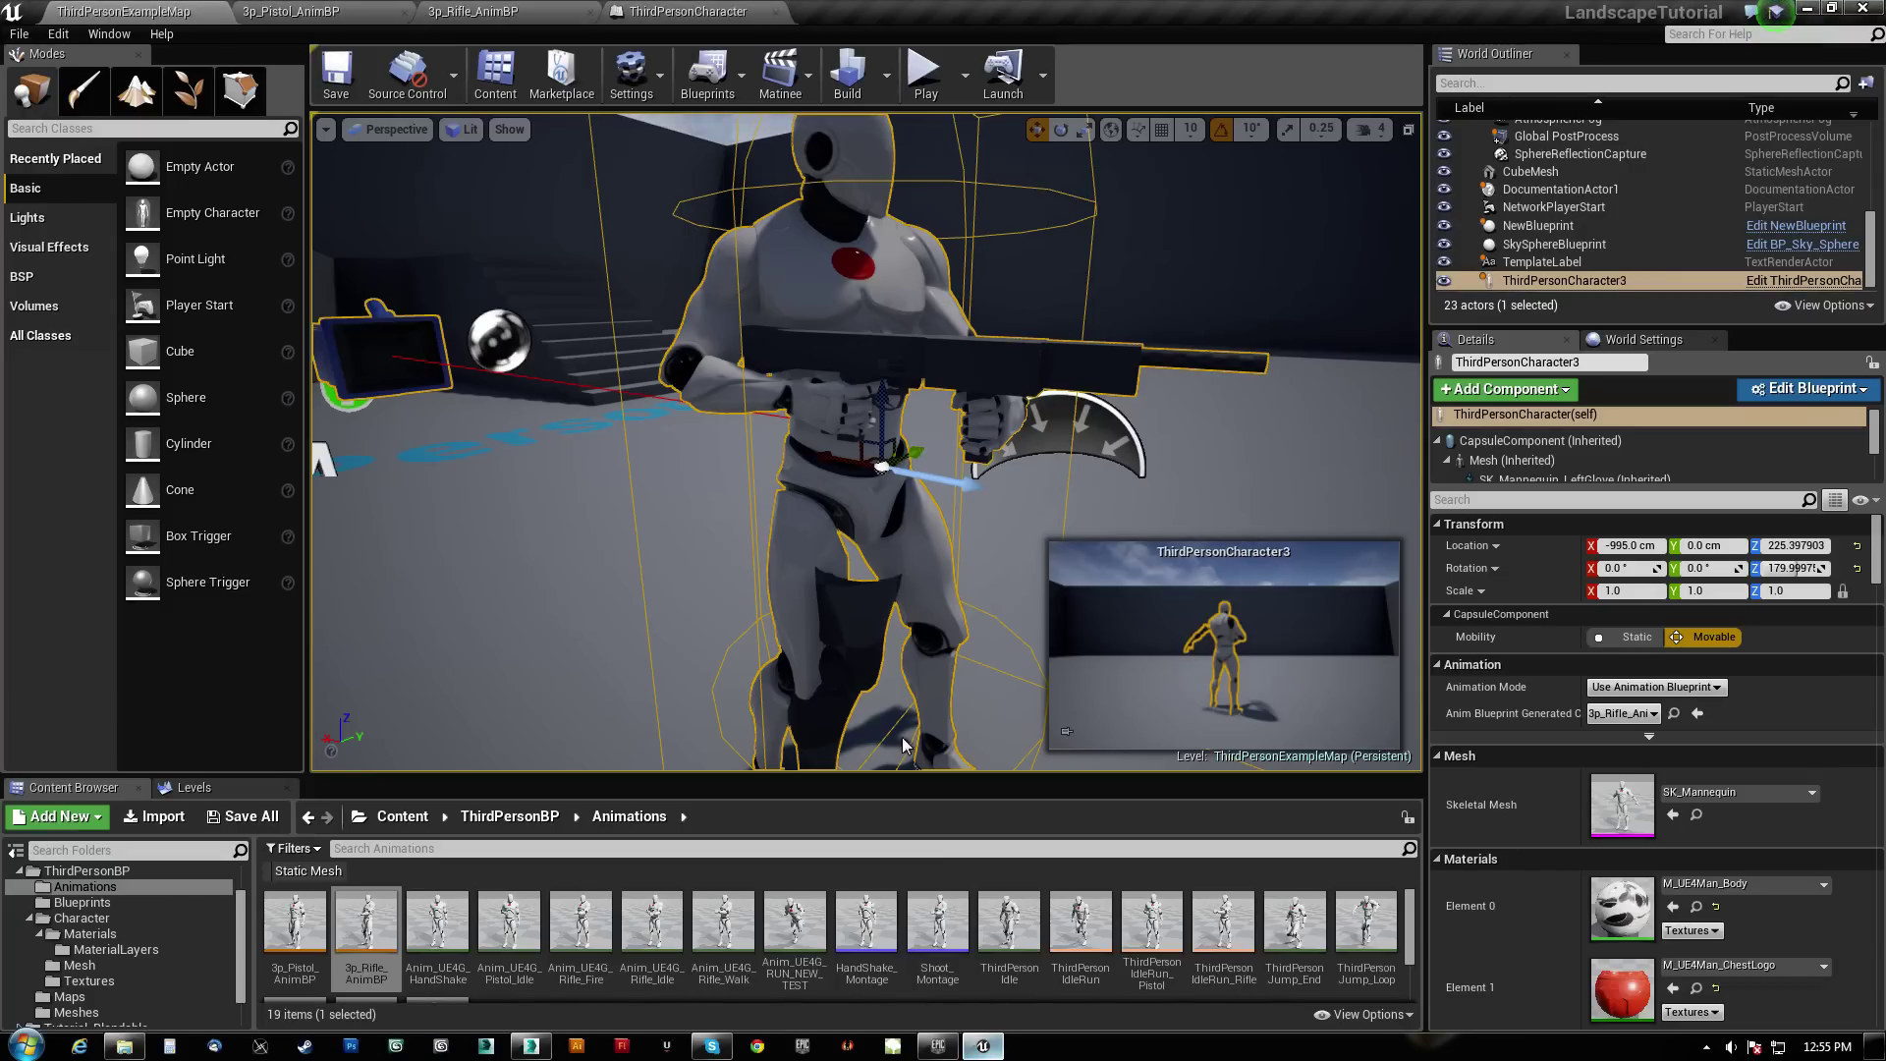
{"action": "left_click", "coordinate": [687, 10]}
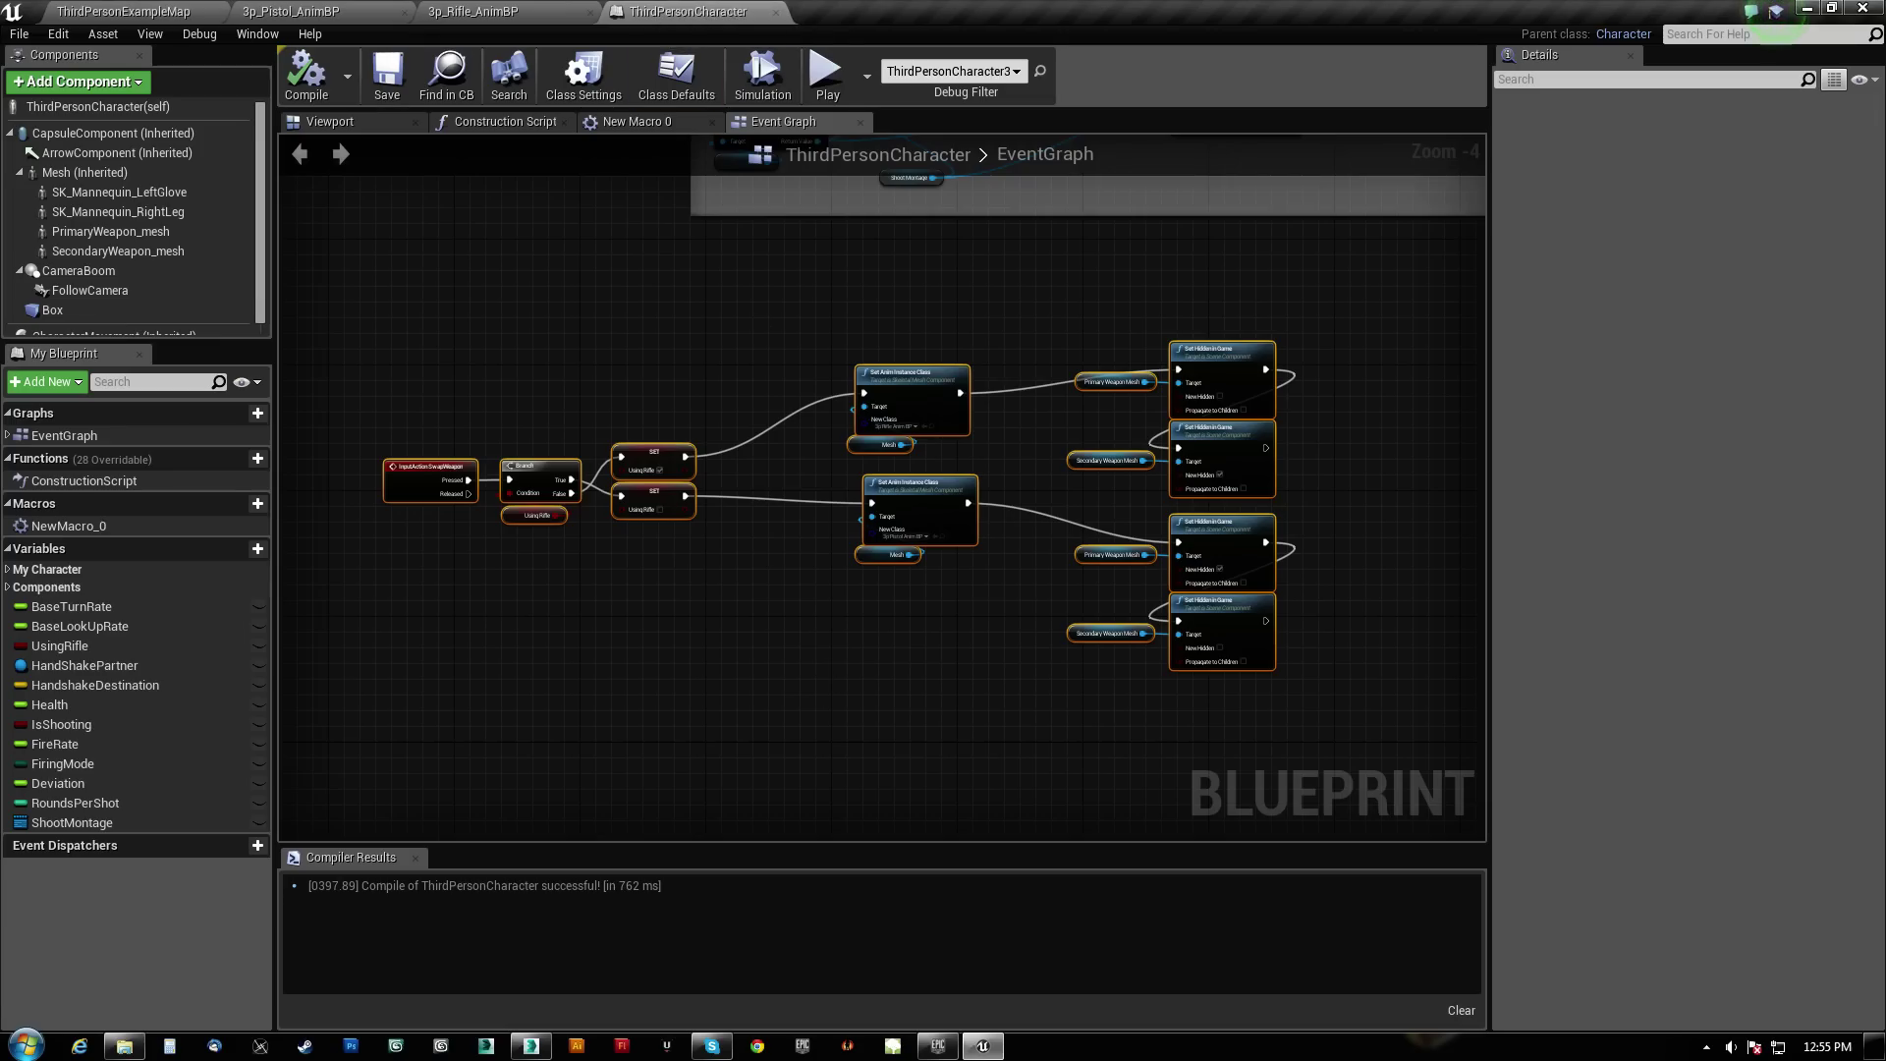
{"action": "right_click_drag", "start_coordinate": [832, 641], "coordinate": [756, 676]}
{"action": "left_click_drag", "start_coordinate": [783, 668], "coordinate": [874, 395]}
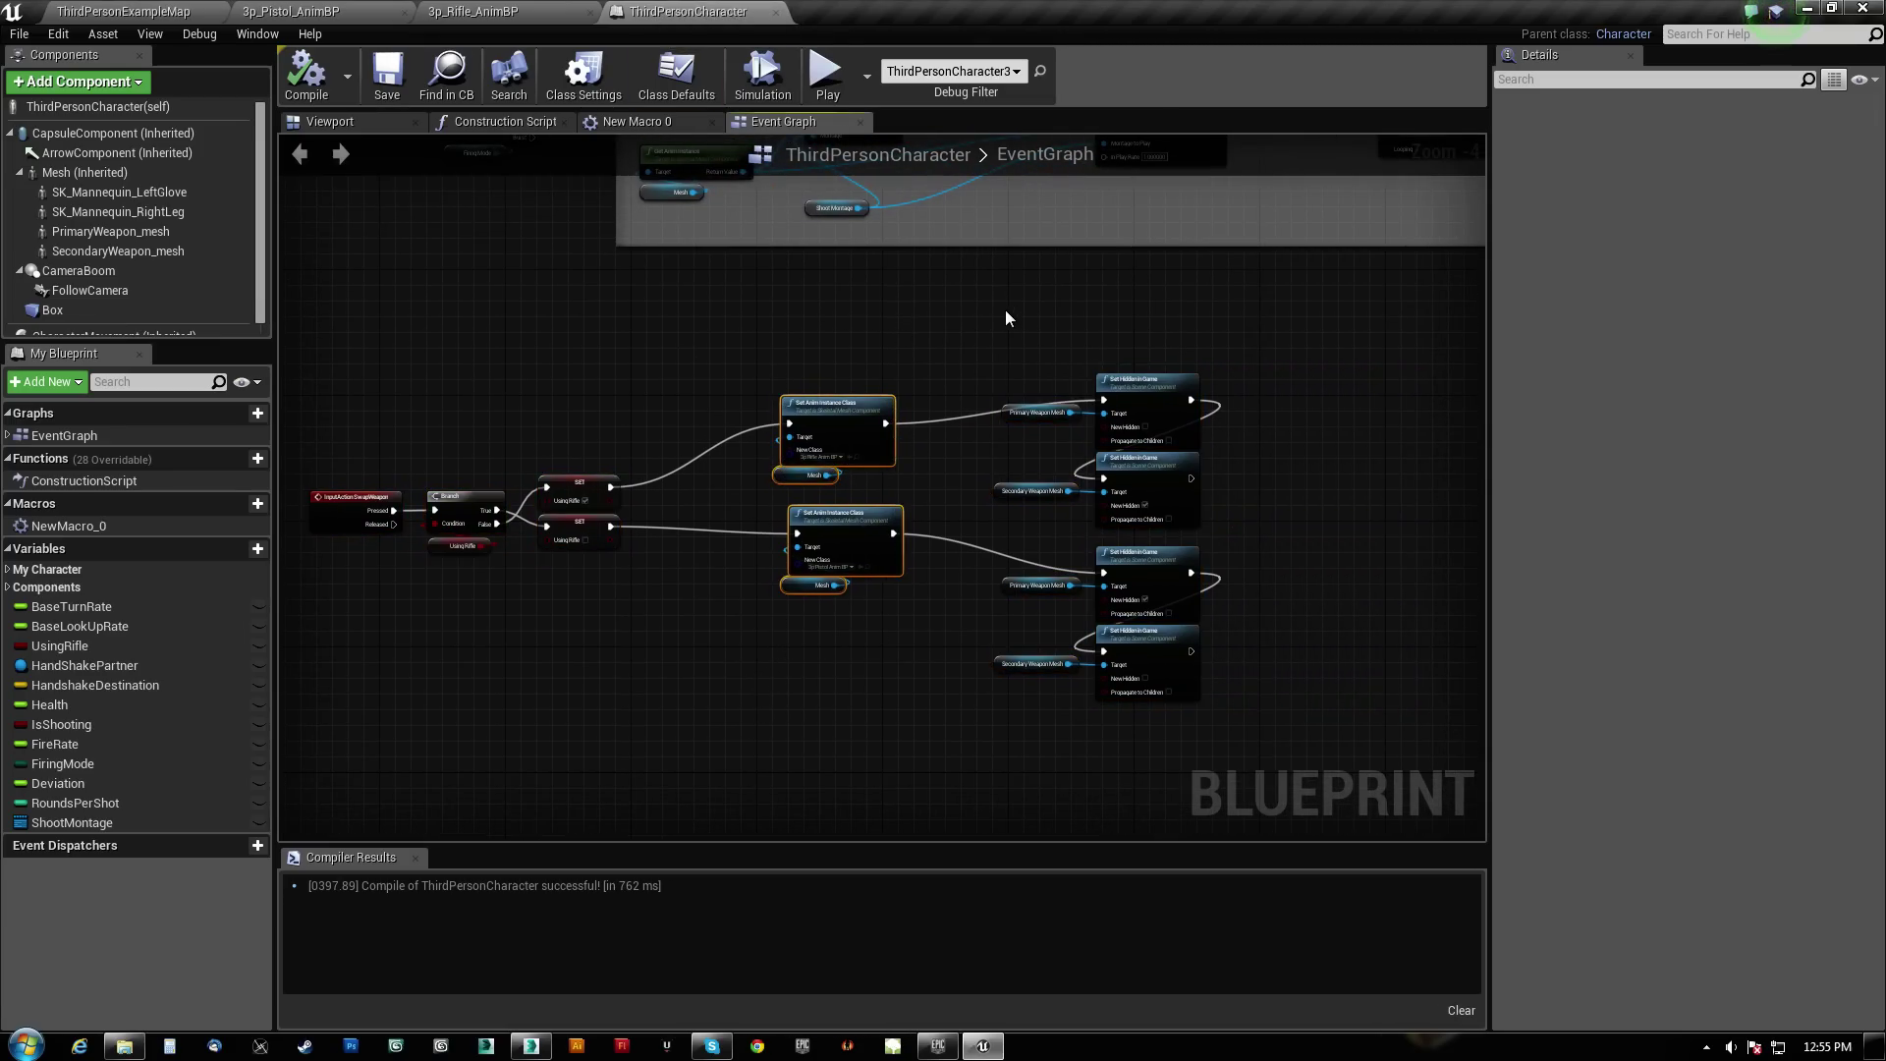
{"action": "left_click_drag", "start_coordinate": [988, 329], "coordinate": [1217, 711]}
{"action": "right_click_drag", "start_coordinate": [1111, 693], "coordinate": [1026, 749]}
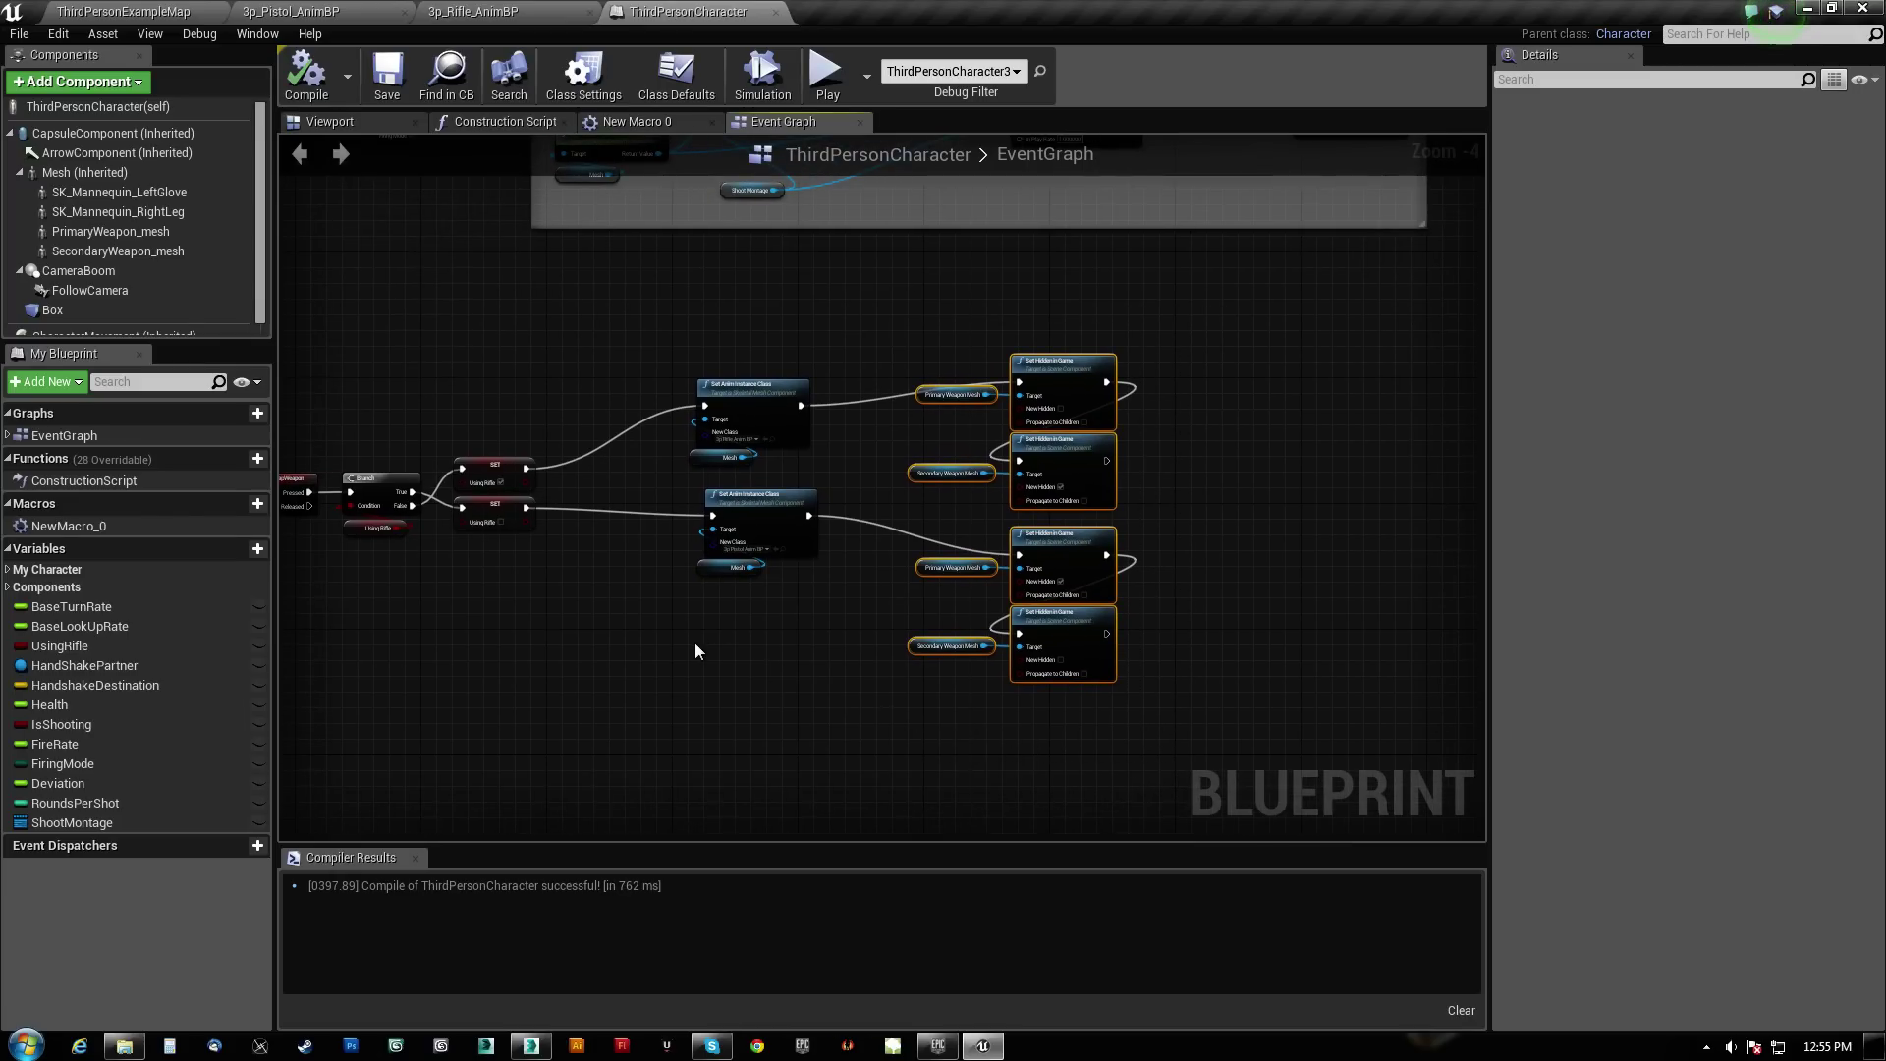
{"action": "left_click_drag", "start_coordinate": [694, 643], "coordinate": [806, 338]}
Examine close up the anim blueprint class assignments and the New Hidden settings of the primary and secondary weapon meshes
{"action": "right_click_drag", "start_coordinate": [659, 517], "coordinate": [536, 656]}
{"action": "scroll", "coordinate": [787, 657], "scroll_direction": "up", "scroll_amount": 4}
{"action": "left_click_drag", "start_coordinate": [549, 762], "coordinate": [865, 506]}
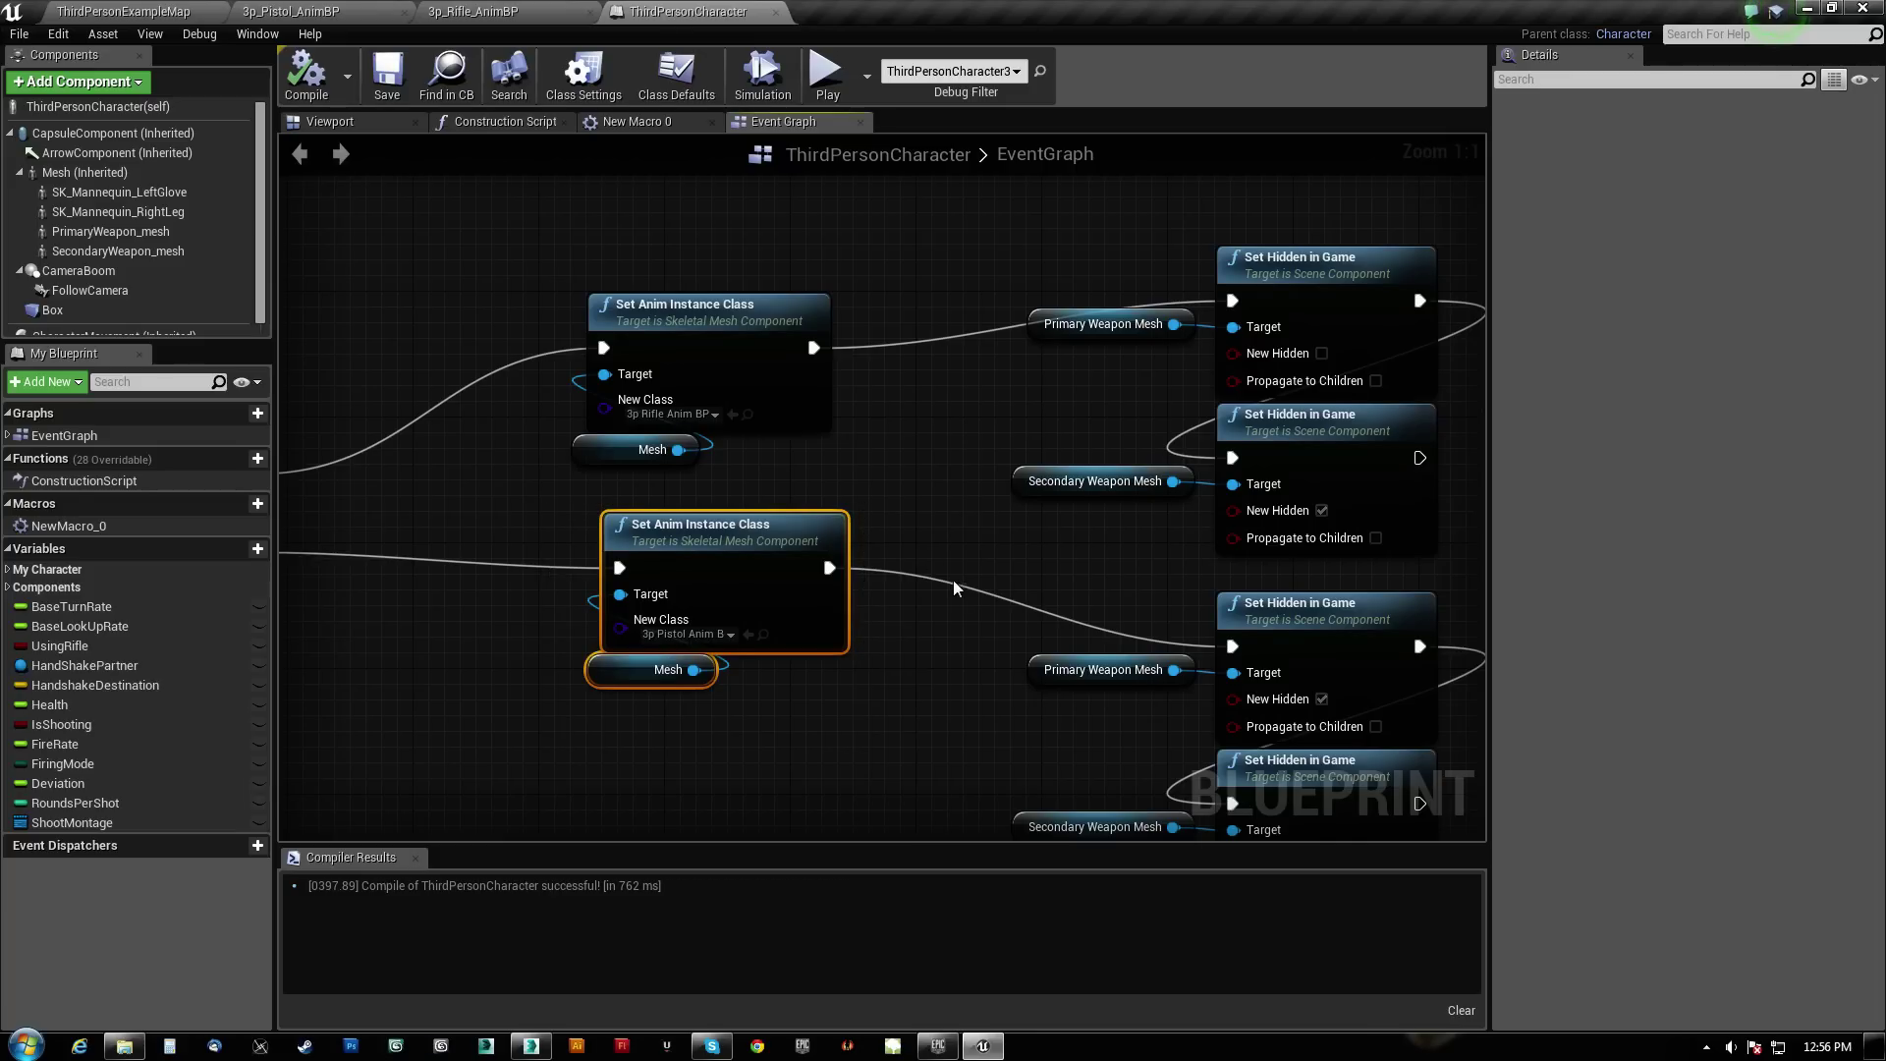
{"action": "right_click_drag", "start_coordinate": [953, 582], "coordinate": [519, 558]}
{"action": "left_click_drag", "start_coordinate": [487, 798], "coordinate": [1100, 216]}
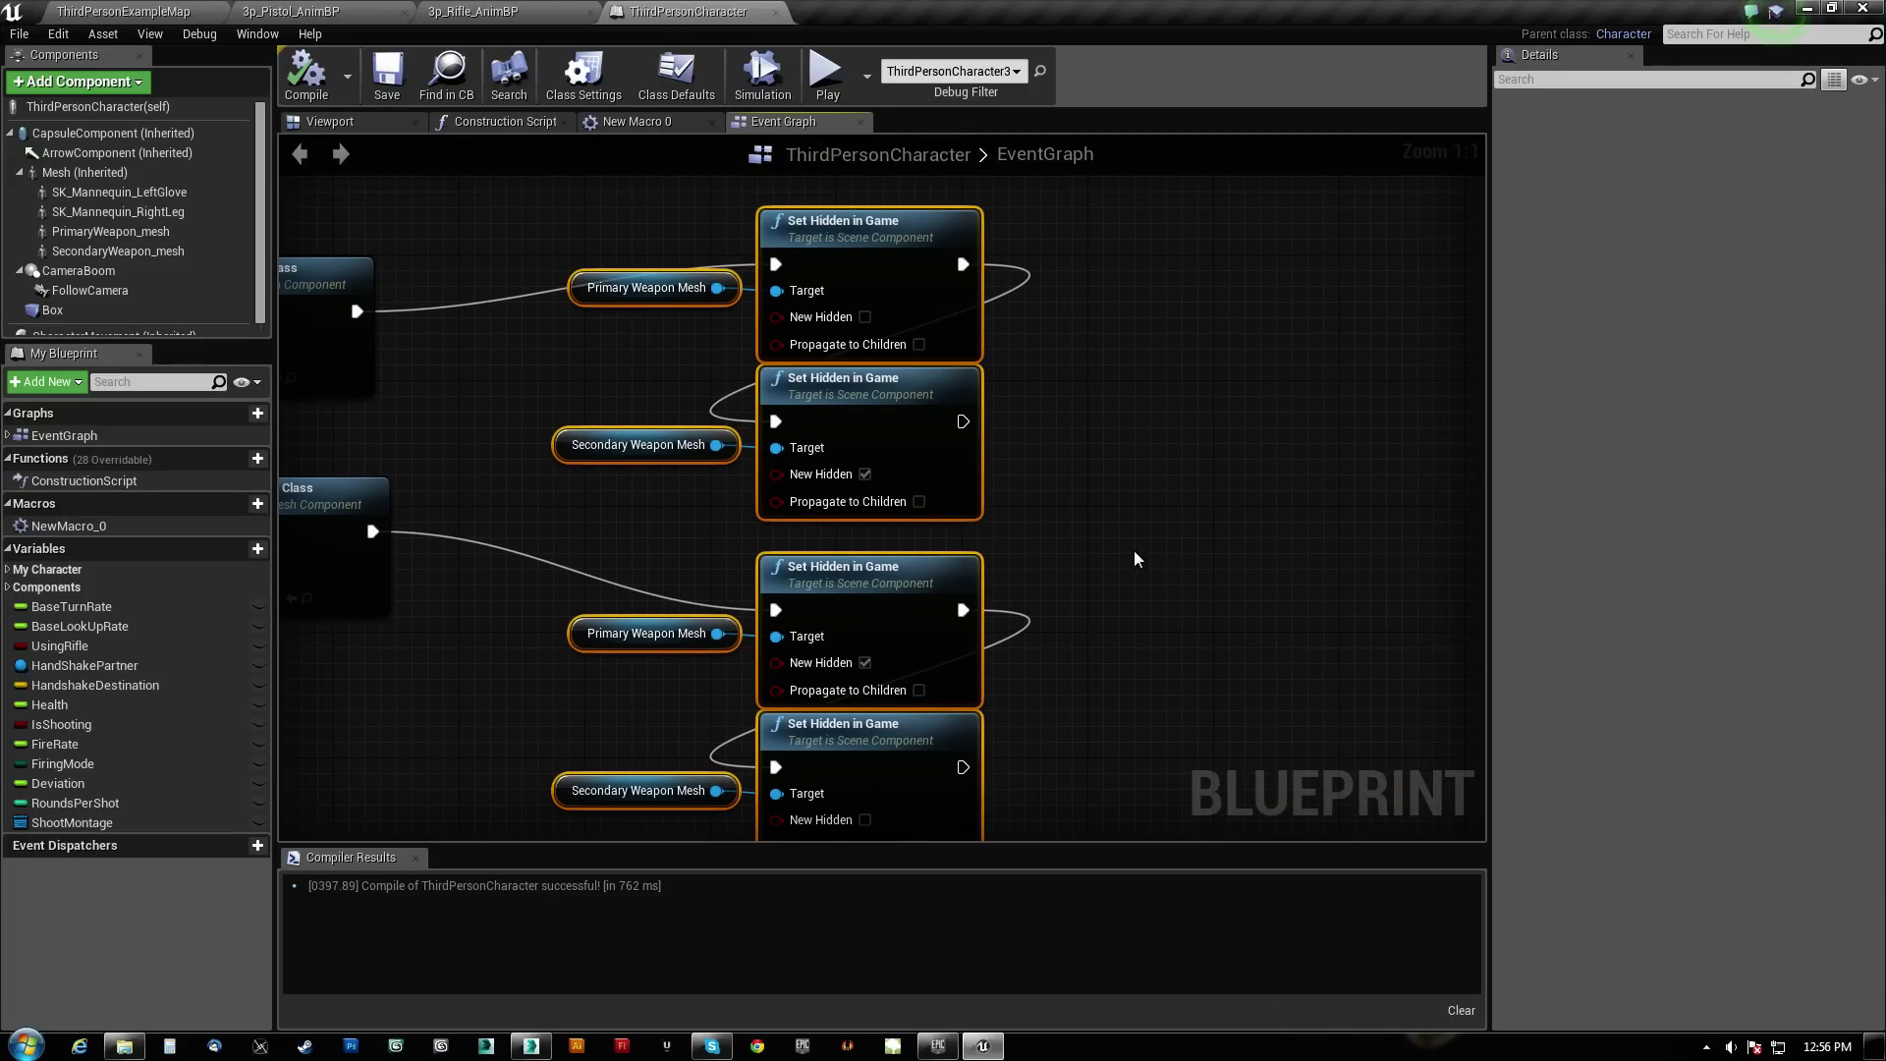
{"action": "right_click_drag", "start_coordinate": [1135, 552], "coordinate": [1122, 448]}
{"action": "right_click_drag", "start_coordinate": [1070, 510], "coordinate": [1093, 611]}
{"action": "scroll", "coordinate": [1092, 611], "scroll_direction": "down", "scroll_amount": 1}
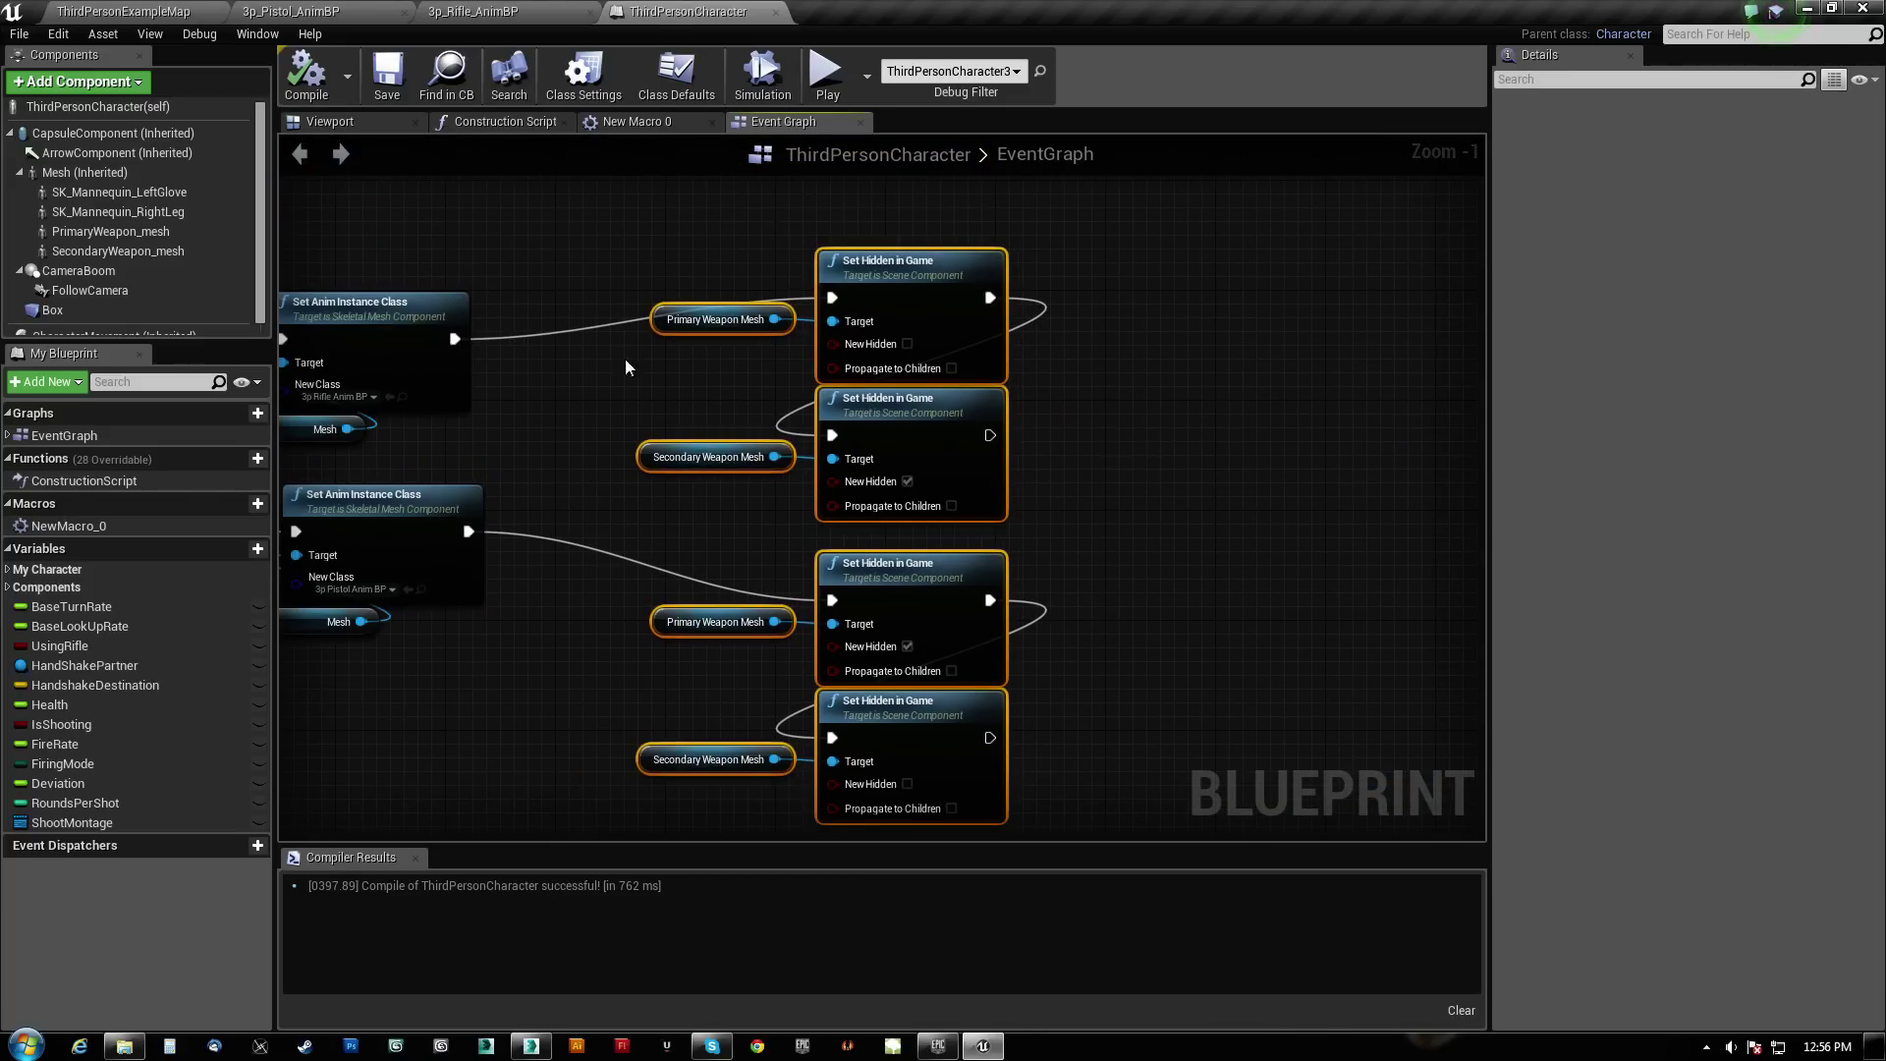
{"action": "left_click_drag", "start_coordinate": [598, 210], "coordinate": [1087, 736]}
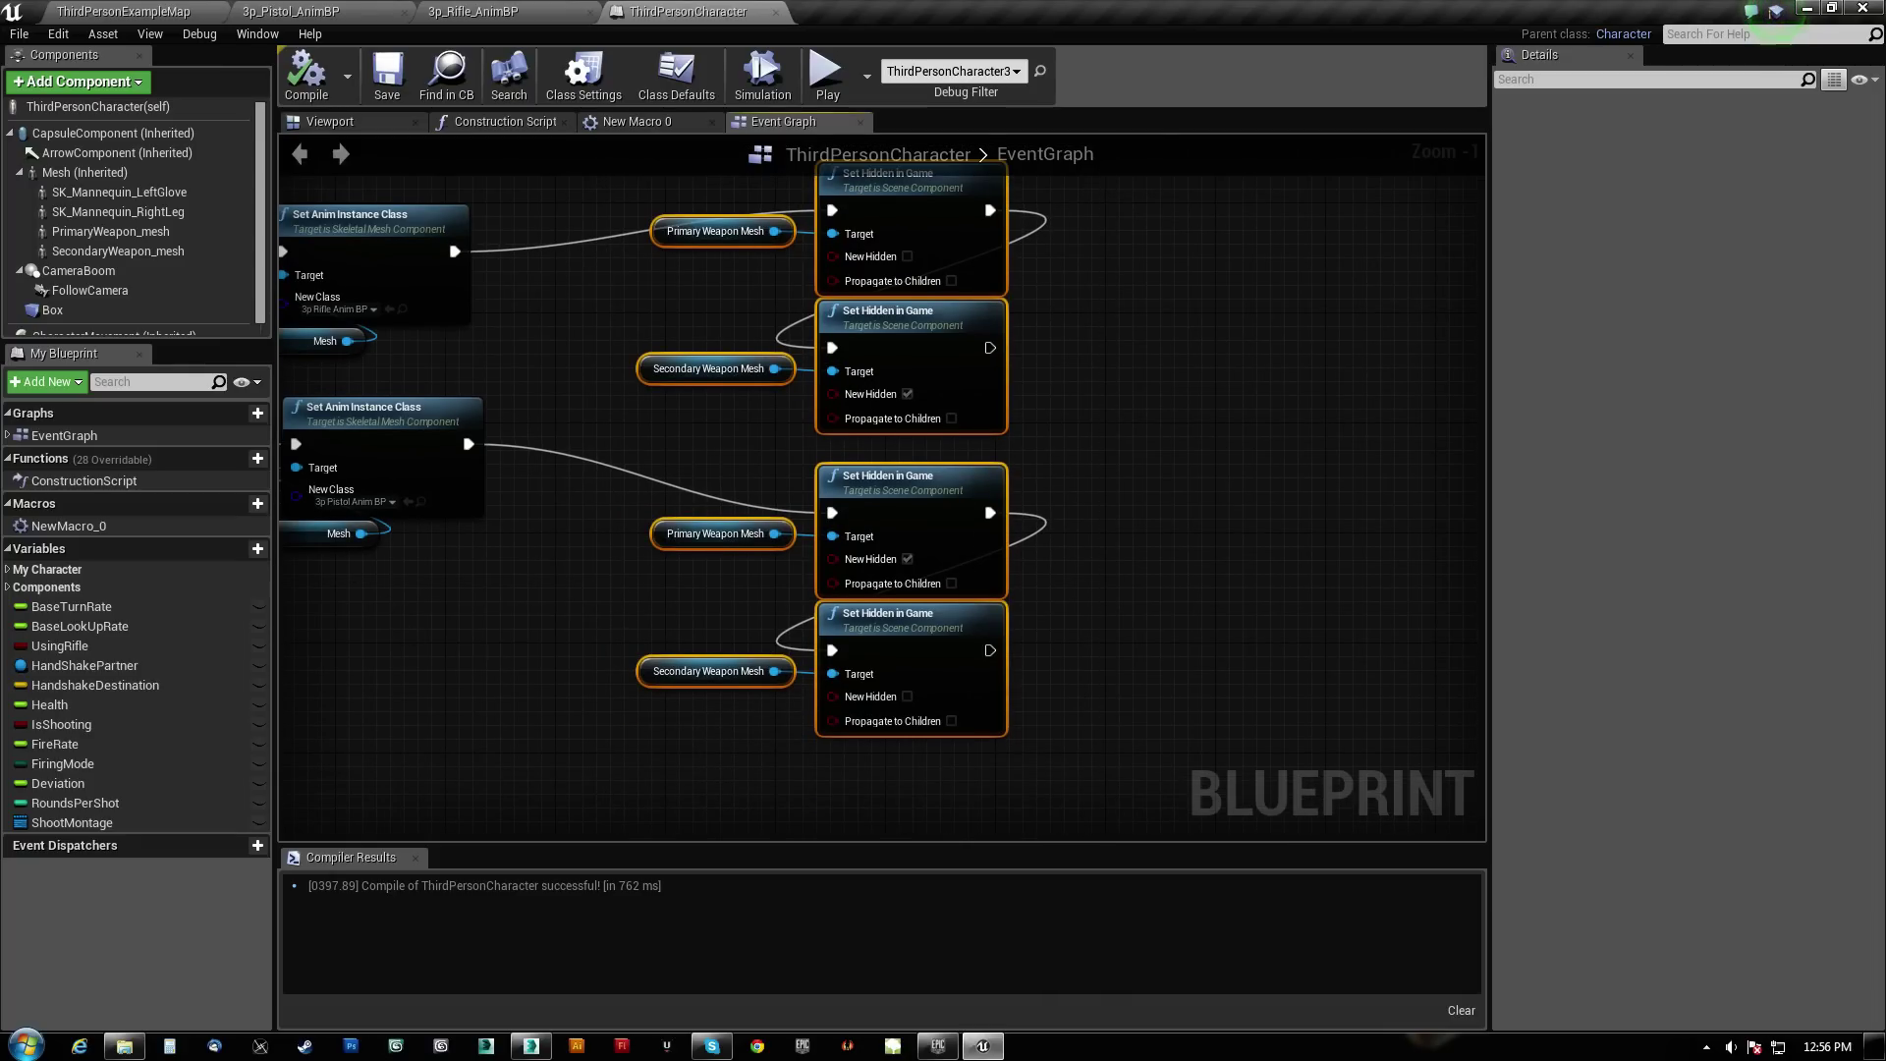
{"action": "right_click_drag", "start_coordinate": [293, 649], "coordinate": [723, 737]}
{"action": "left_click_drag", "start_coordinate": [662, 726], "coordinate": [960, 234]}
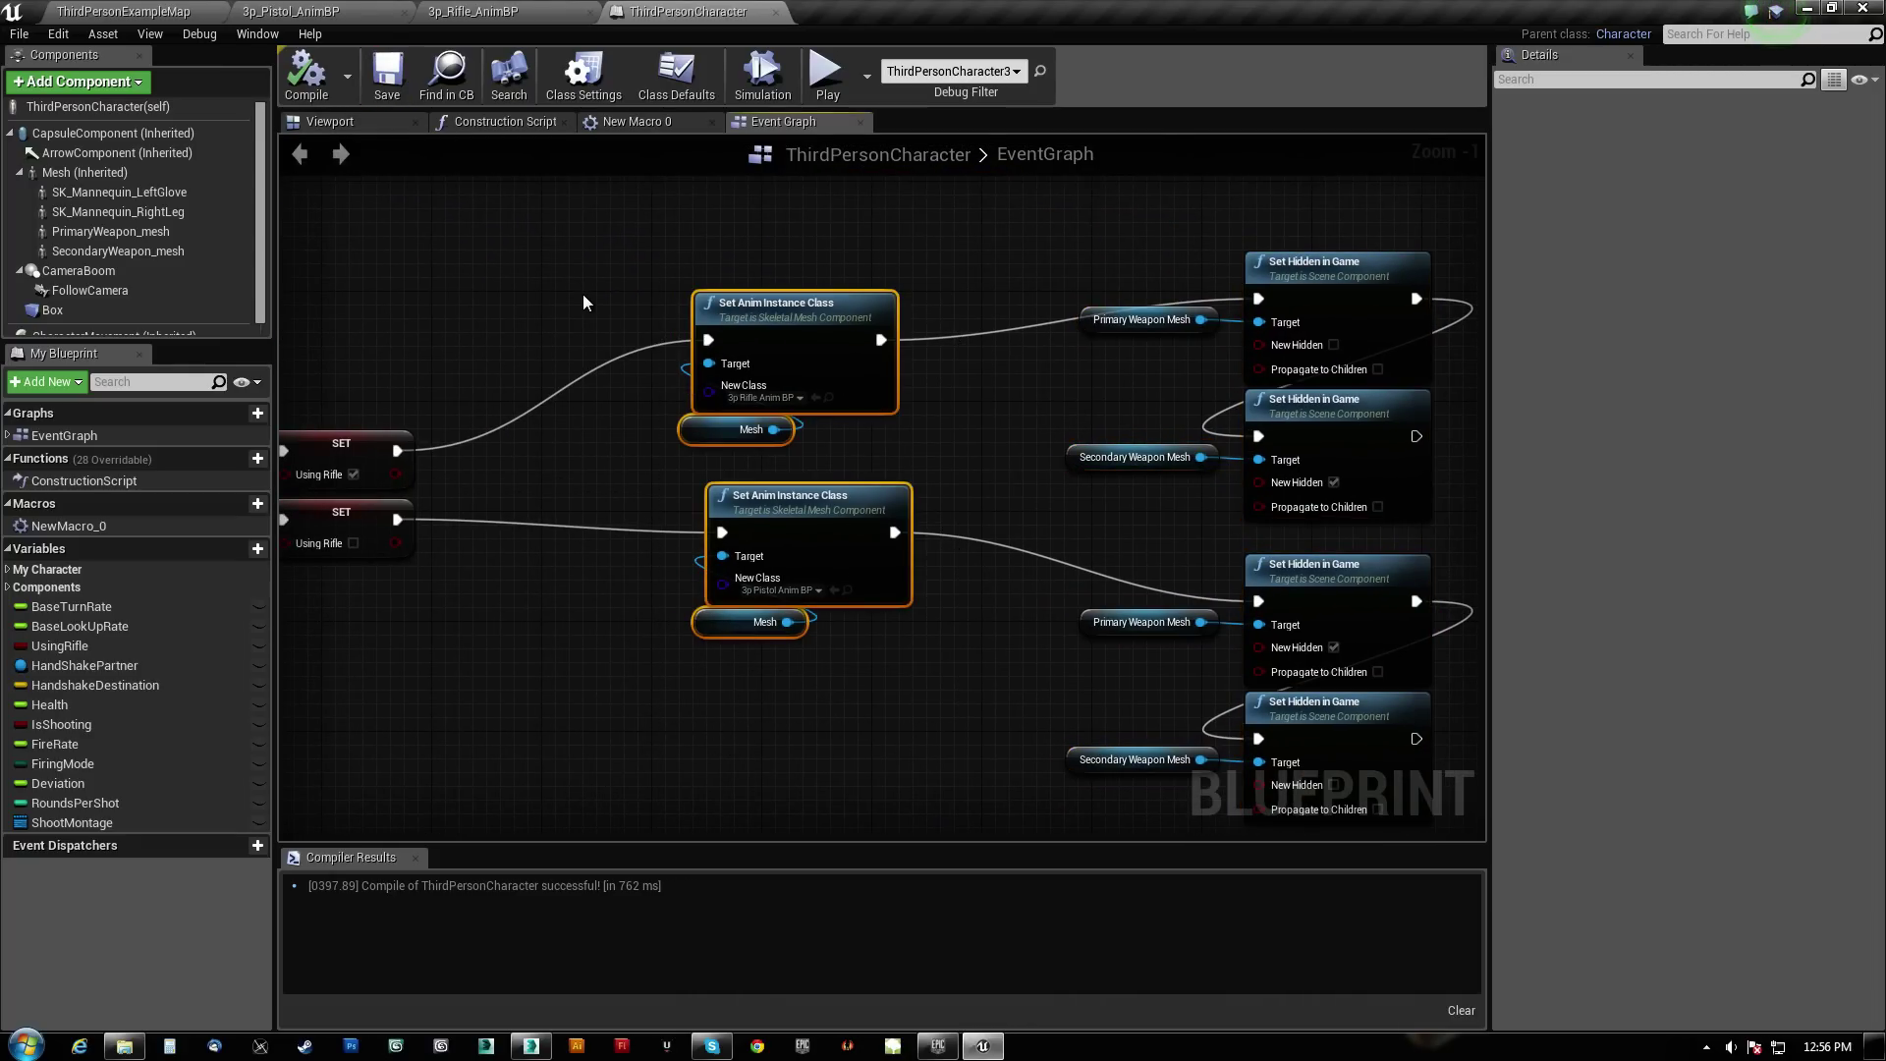